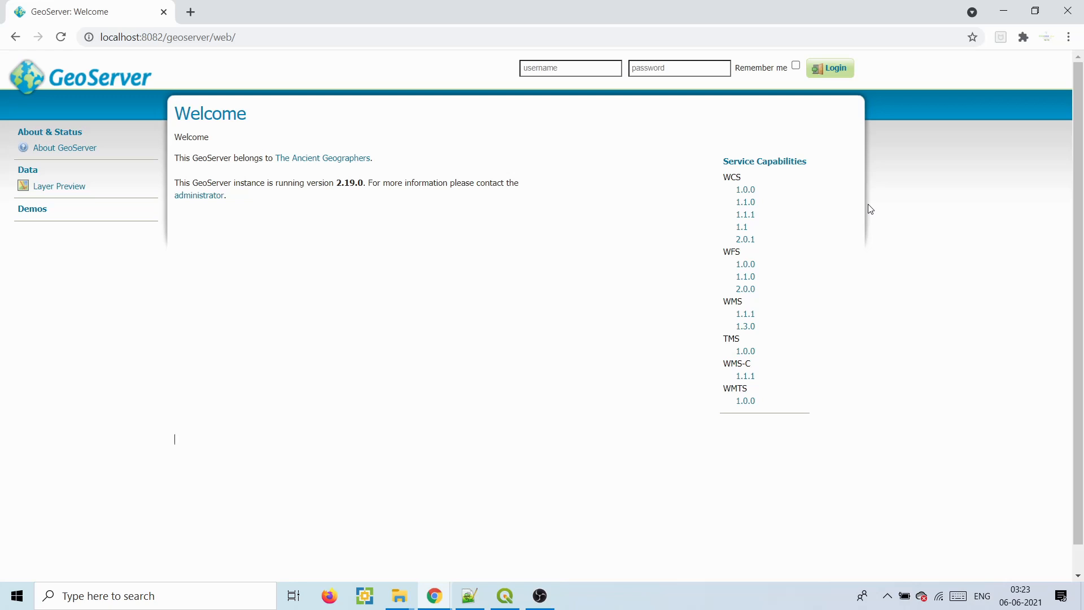
- Open a new Chrome tab and load localhost:8082/geoserver to reach the GeoServer welcome page
{"action": "left_click", "coordinate": [199, 9]}
{"action": "left_click", "coordinate": [201, 41]}
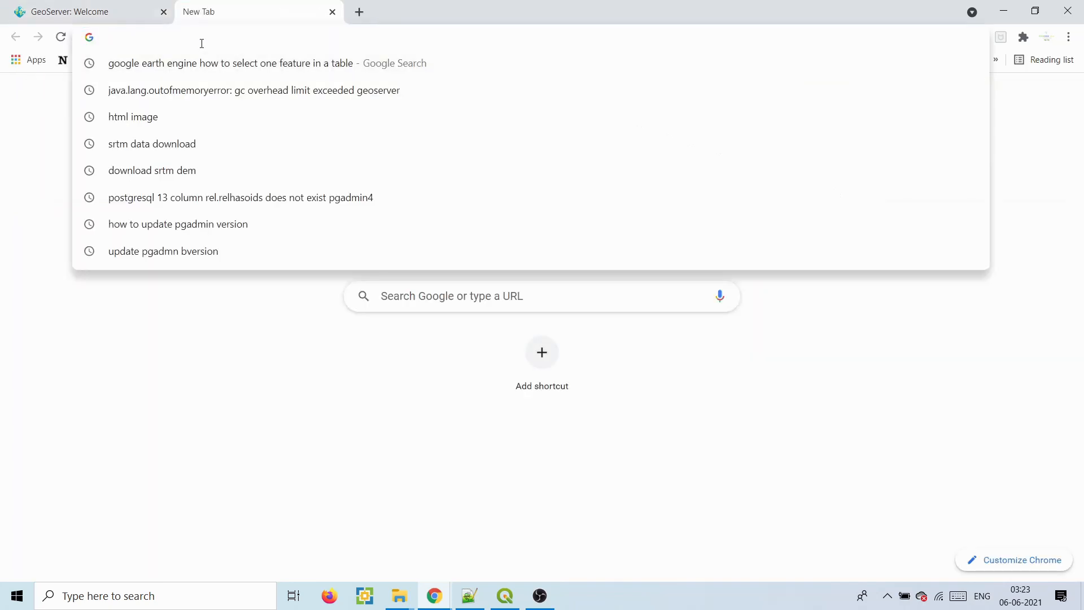
{"action": "type", "text": "loca"}
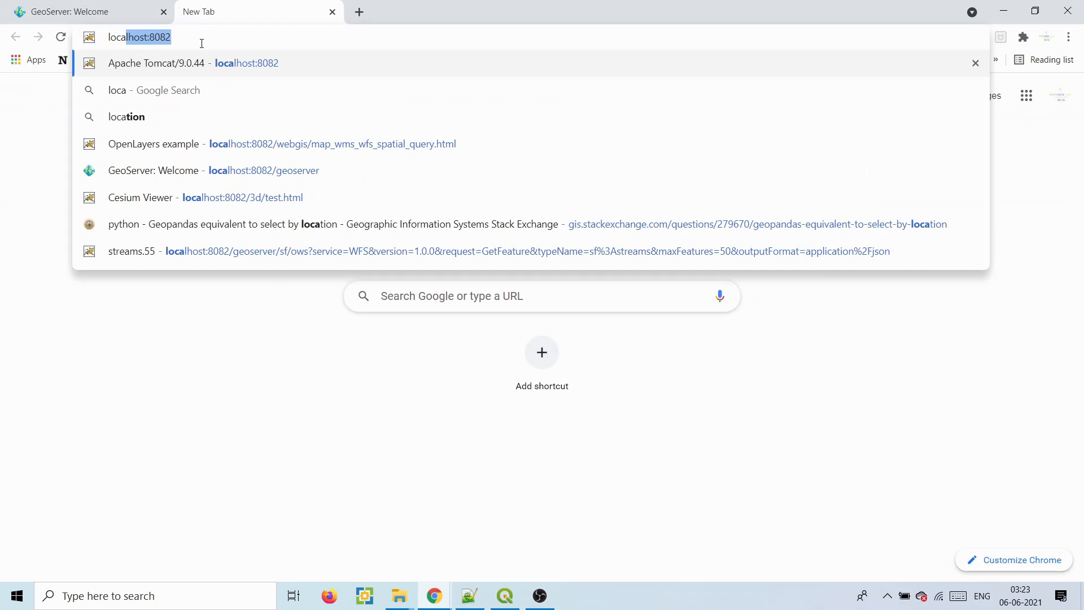
{"action": "type", "text": "lhost:808"}
{"action": "key", "text": "BackSpace"}
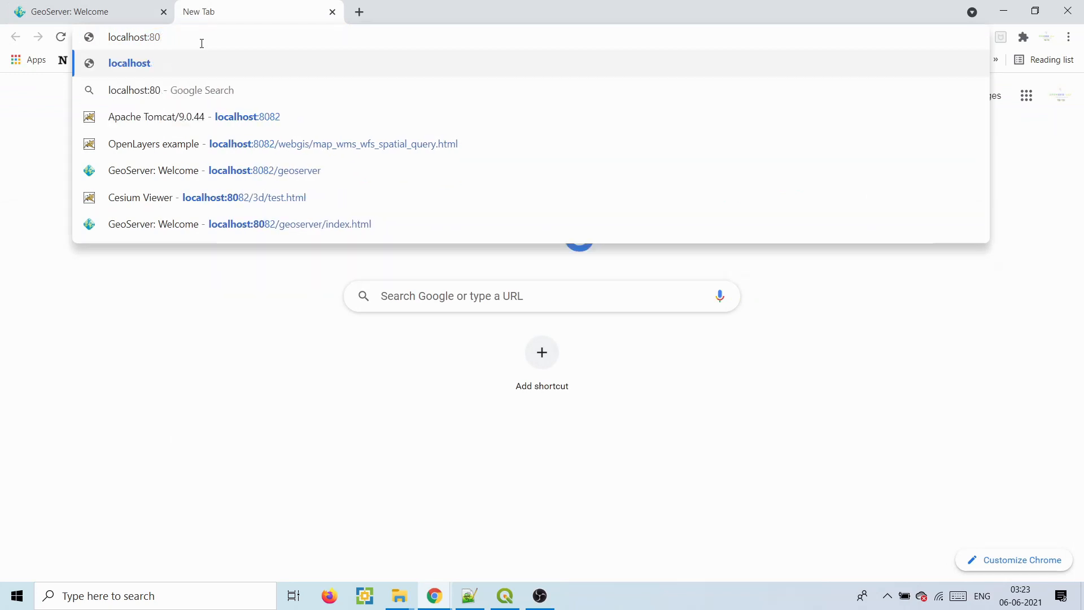
{"action": "type", "text": "82"}
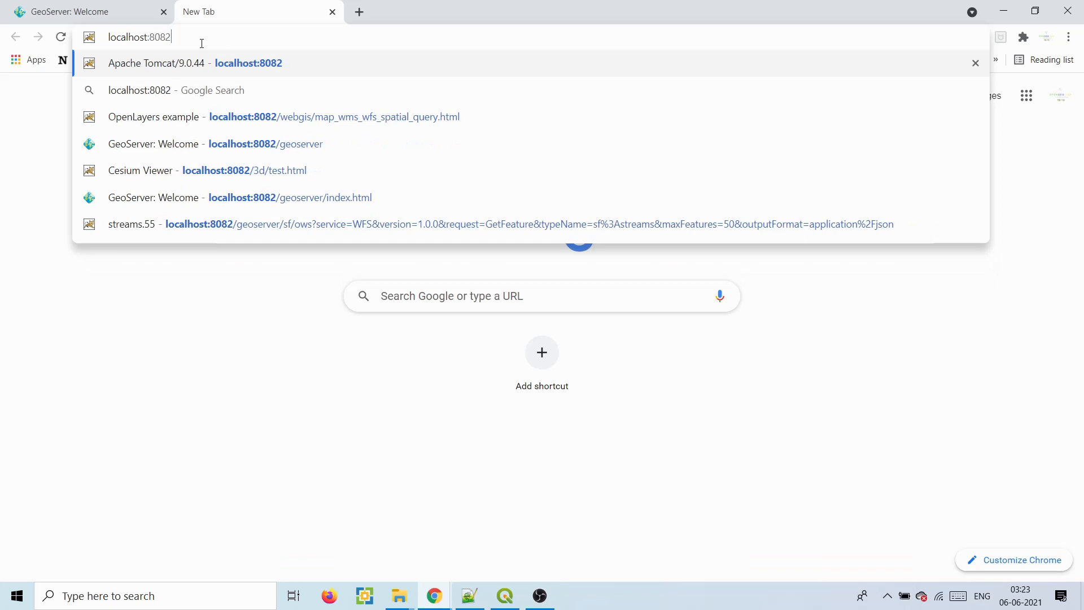
{"action": "type", "text": "/g"}
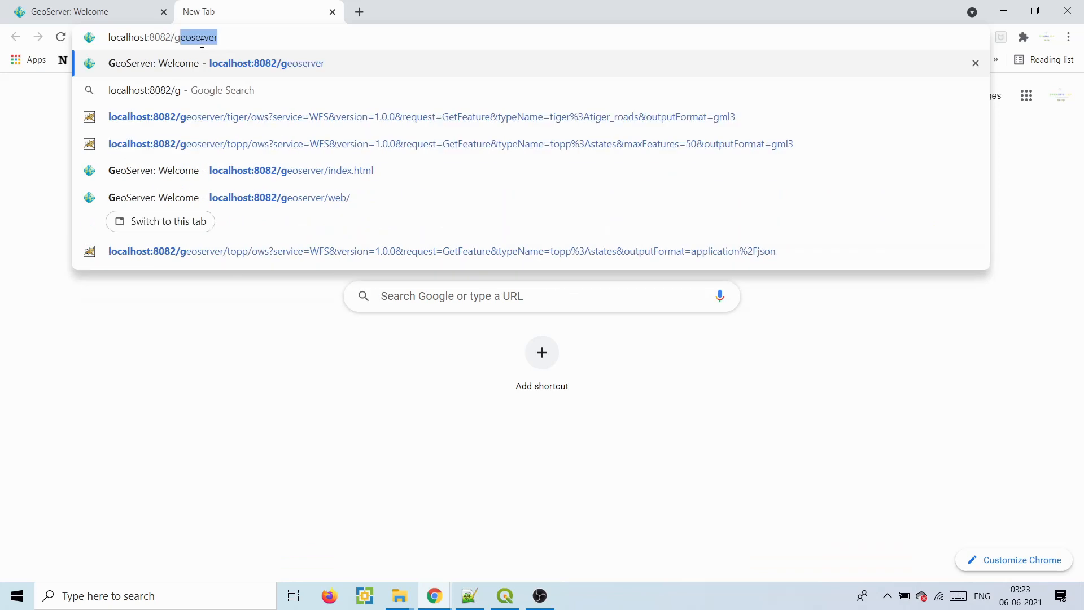
{"action": "type", "text": "eoserver"}
{"action": "key", "text": "Return"}
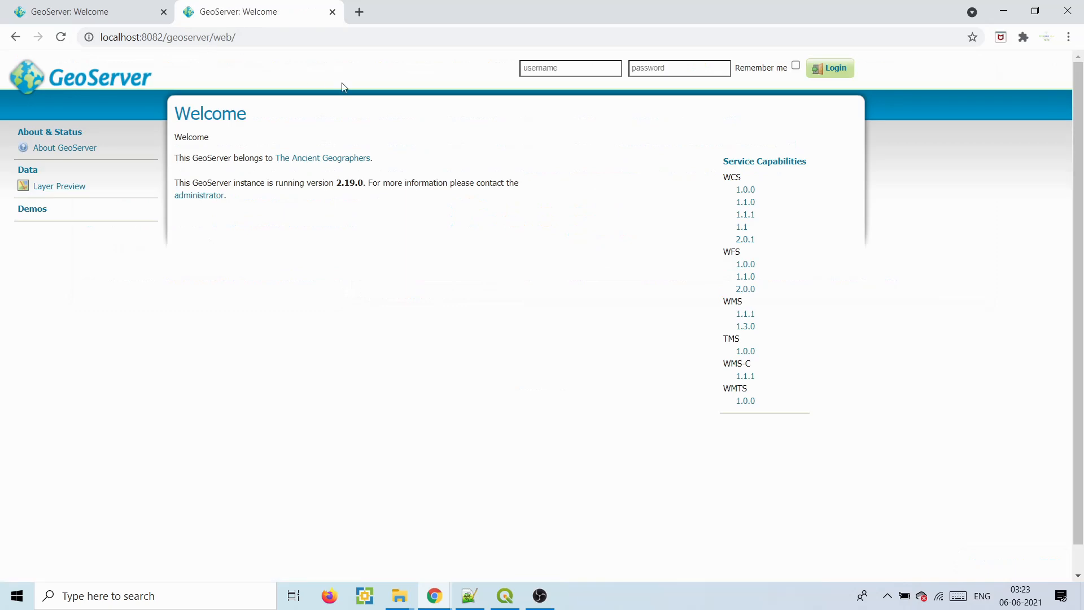
- Sign in with the saved admin username and the account password
{"action": "left_click", "coordinate": [553, 68]}
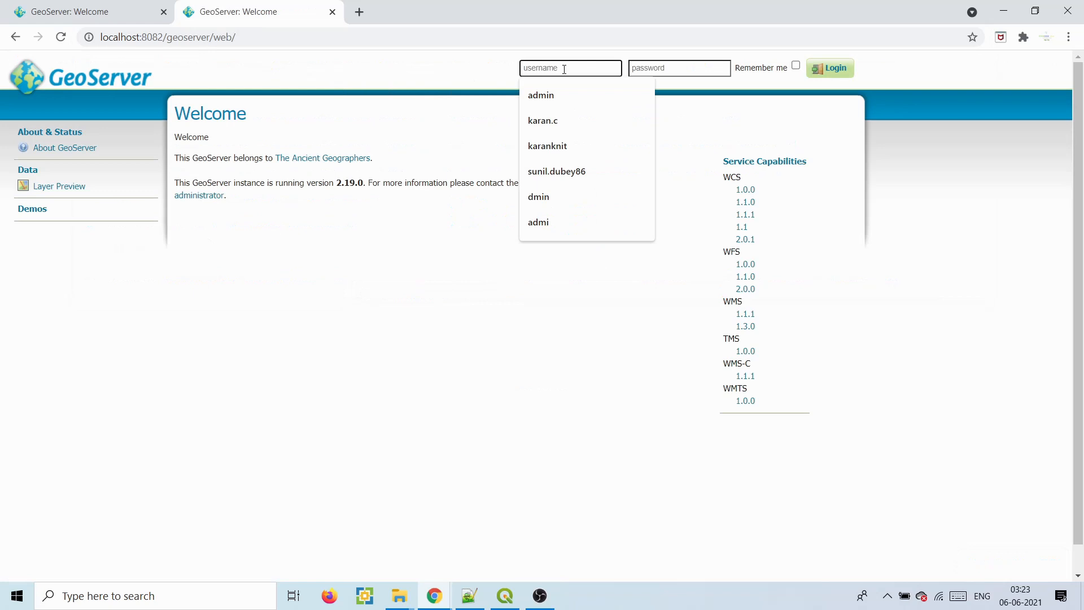
{"action": "left_click", "coordinate": [562, 95]}
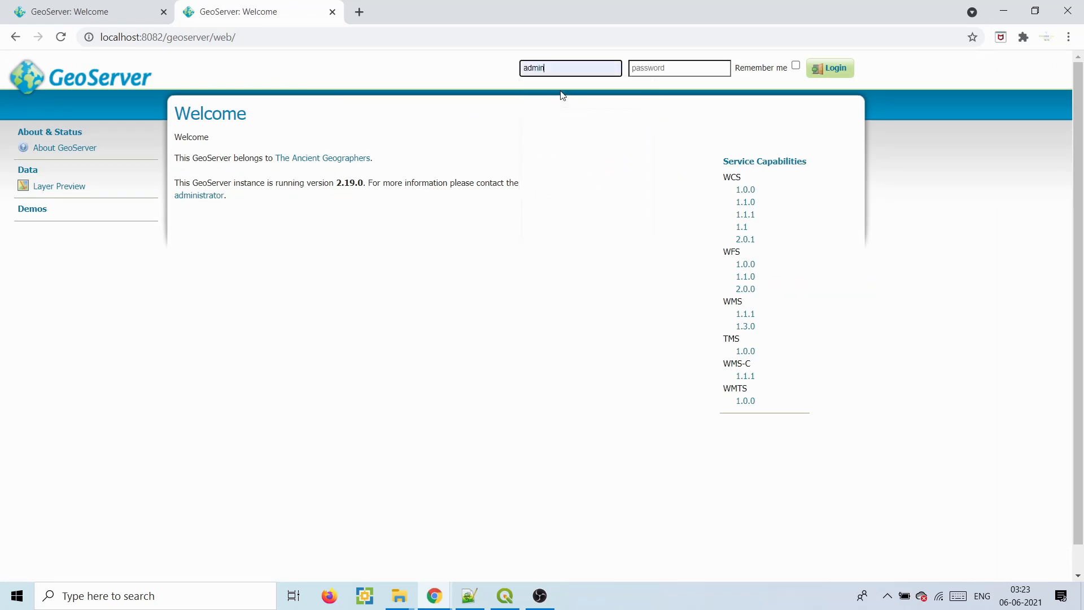
{"action": "left_click", "coordinate": [661, 74]}
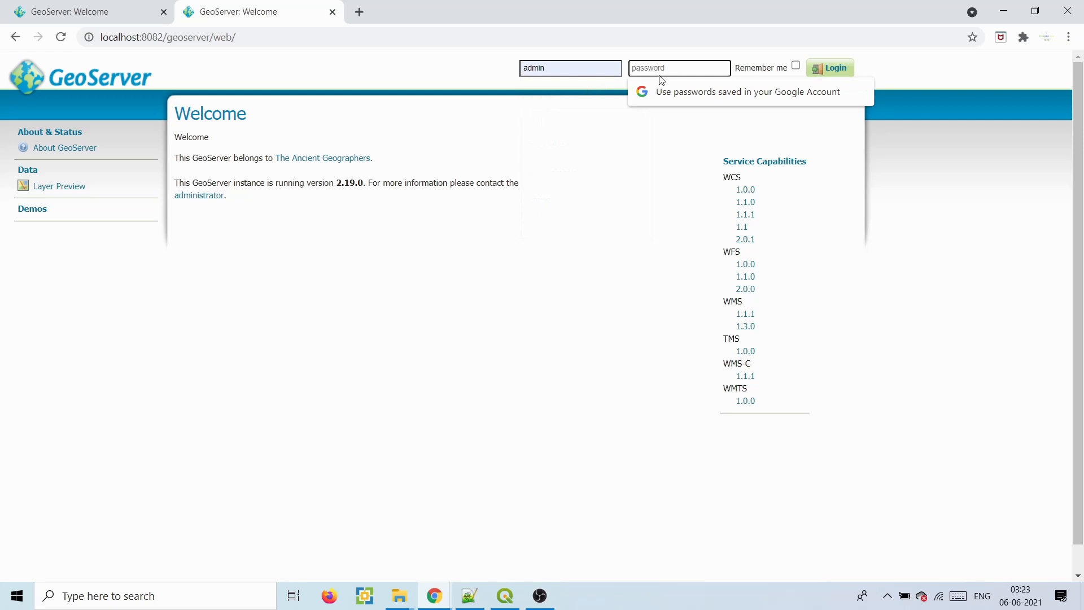
{"action": "type", "text": "geoserver"}
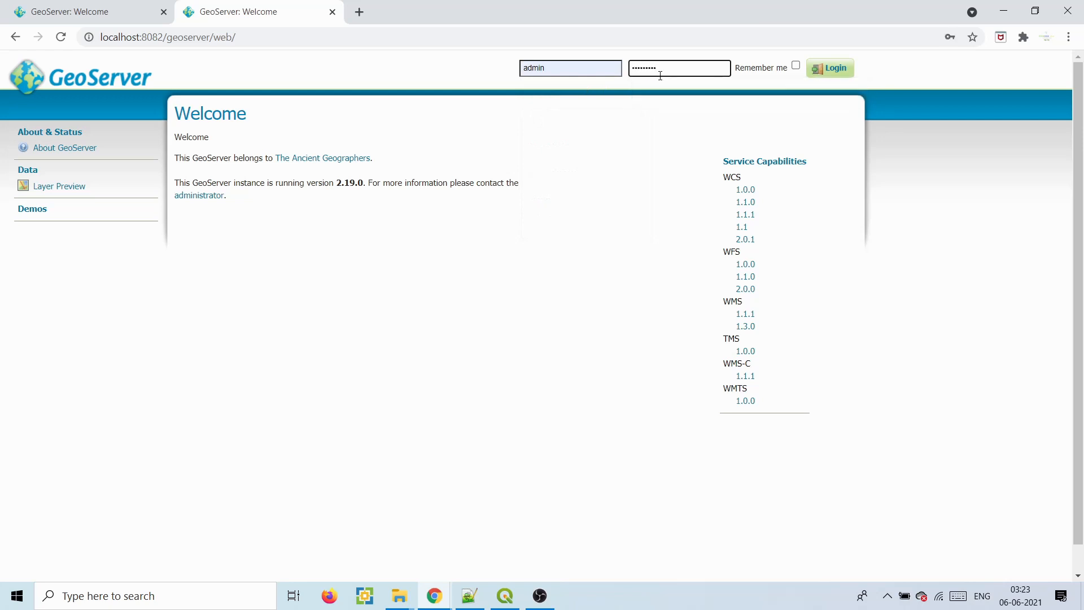
{"action": "left_click", "coordinate": [845, 77]}
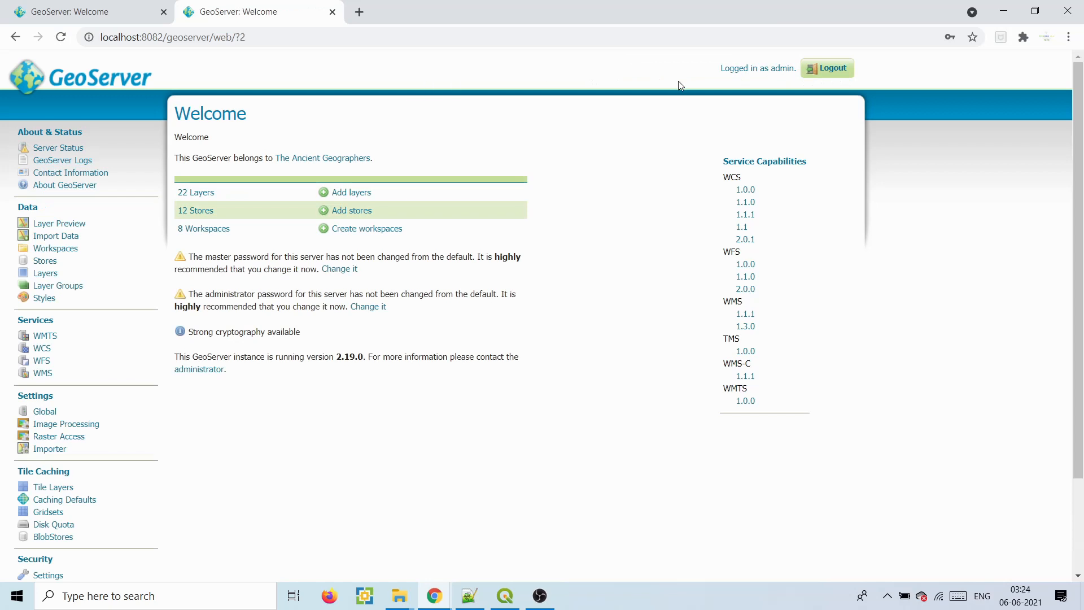
{"action": "left_click", "coordinate": [54, 249]}
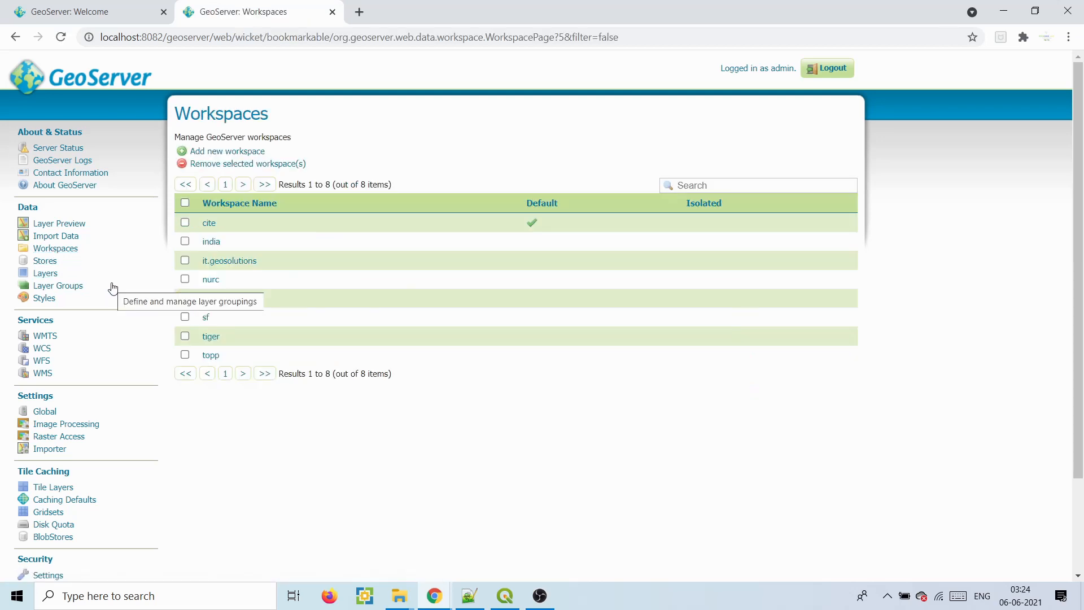
{"action": "left_click", "coordinate": [223, 156]}
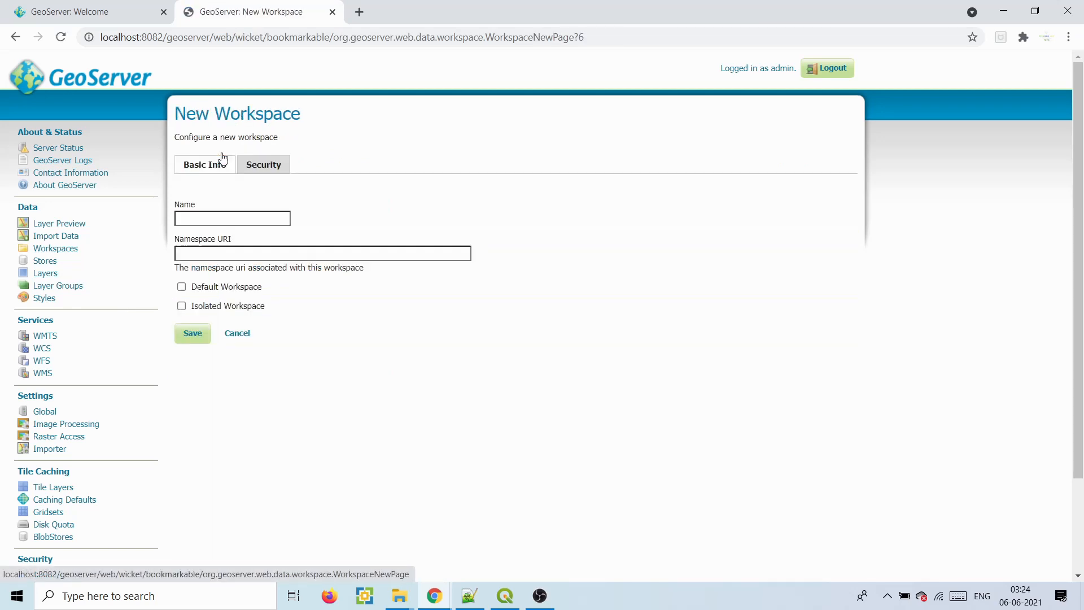
{"action": "left_click", "coordinate": [219, 215]}
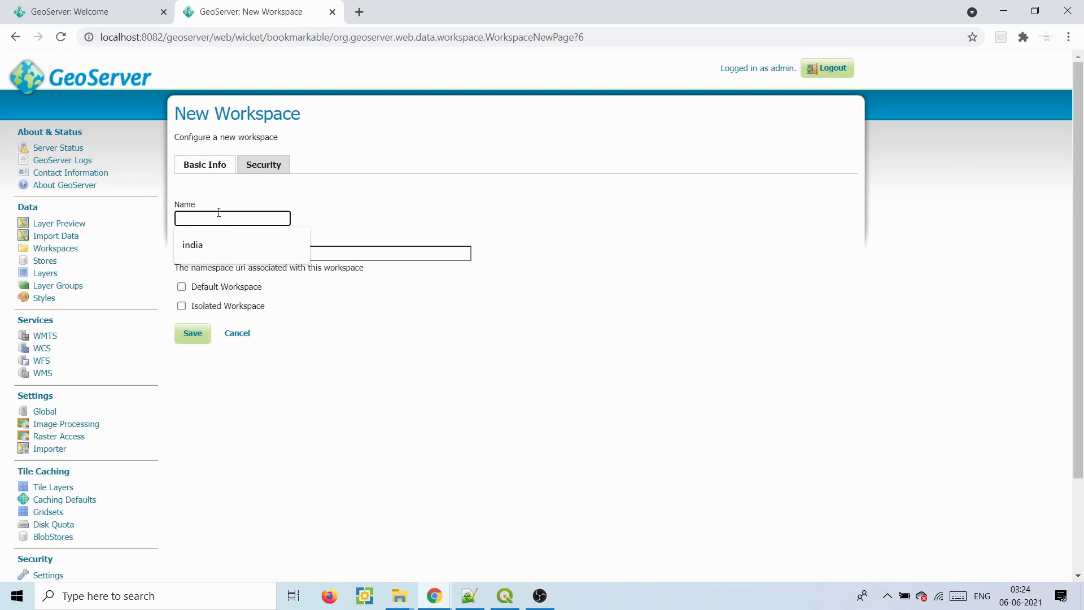
{"action": "type", "text": "Punjab"}
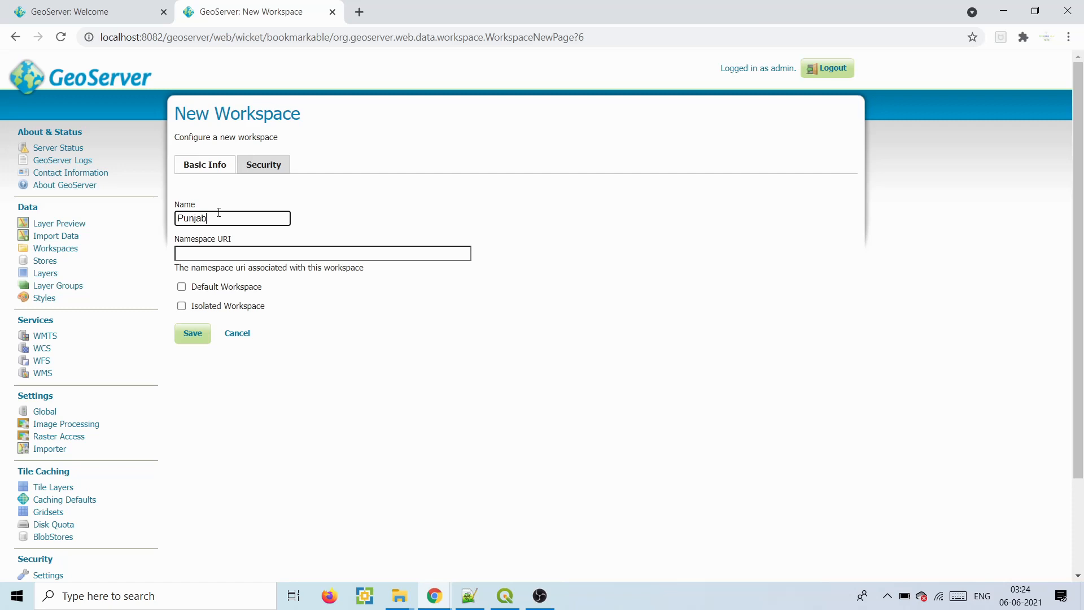
{"action": "left_click", "coordinate": [203, 253]}
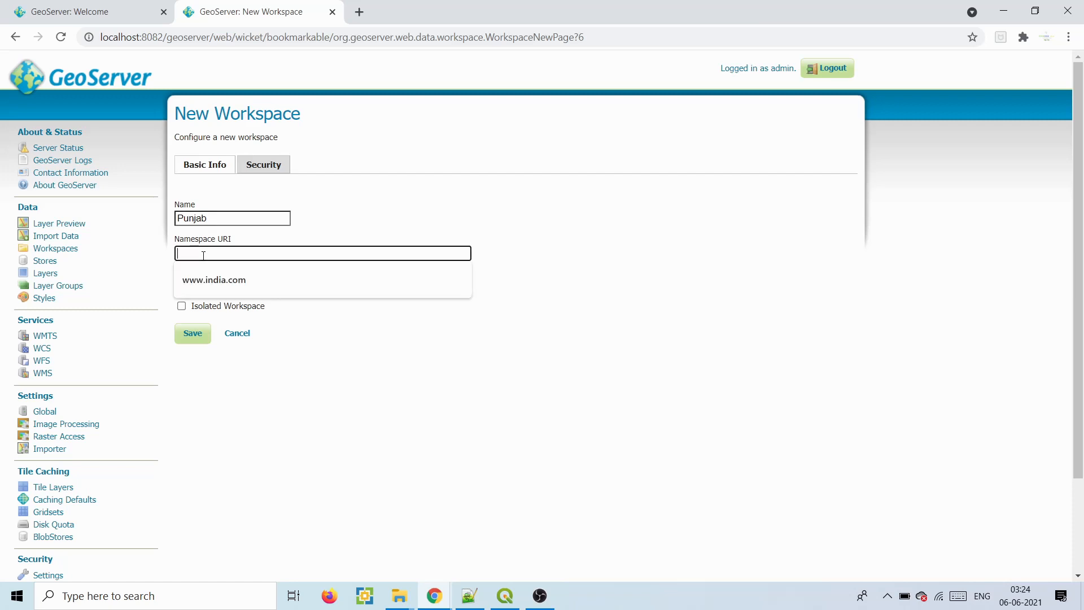
{"action": "type", "text": "www.pun"}
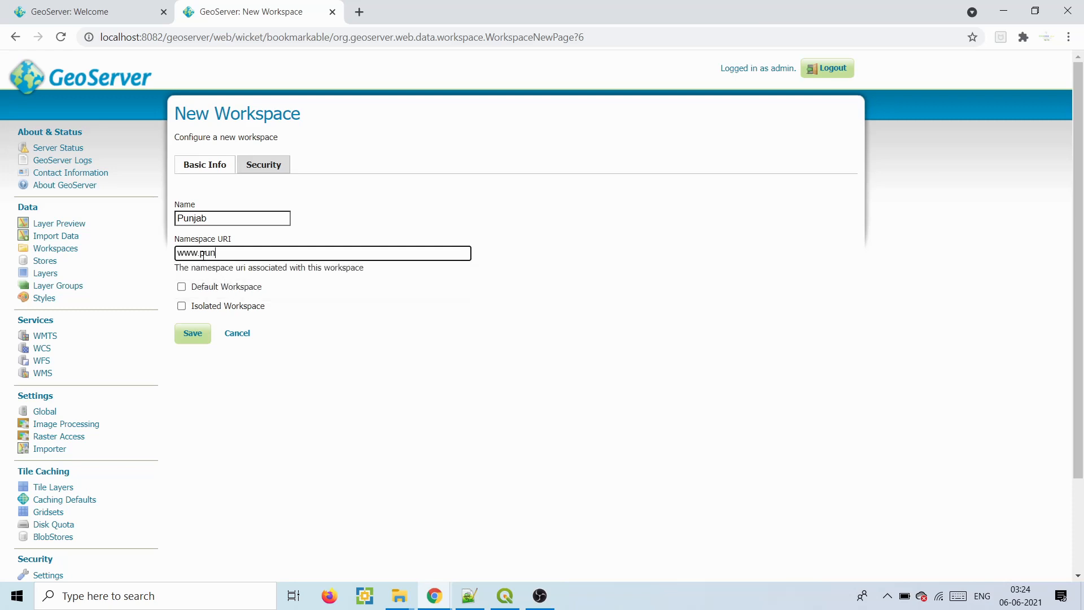
{"action": "type", "text": "jab.com"}
{"action": "left_click", "coordinate": [192, 333]}
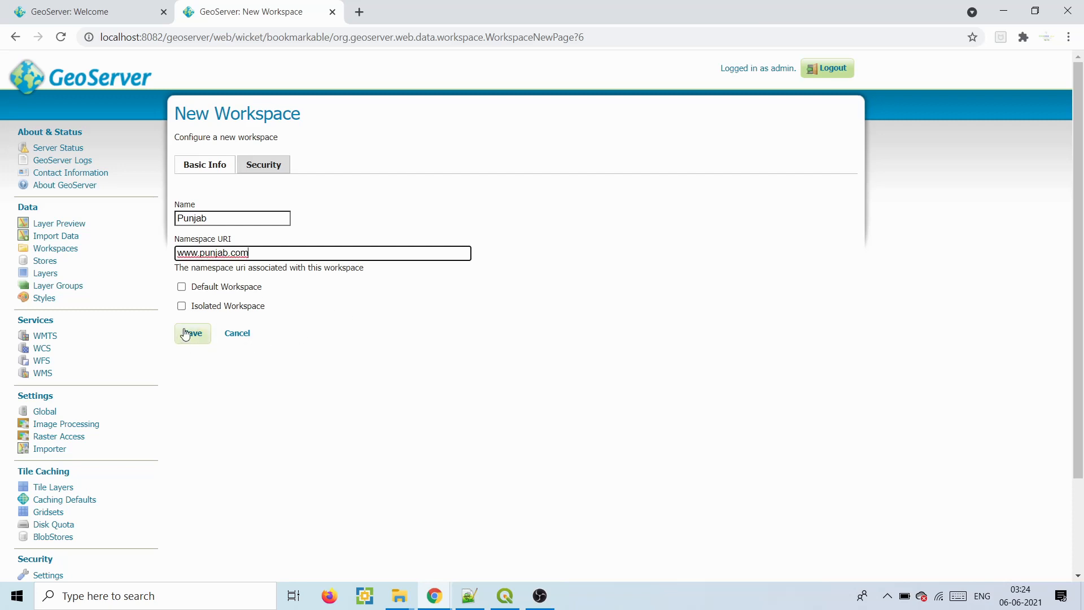
{"action": "left_click", "coordinate": [192, 333]}
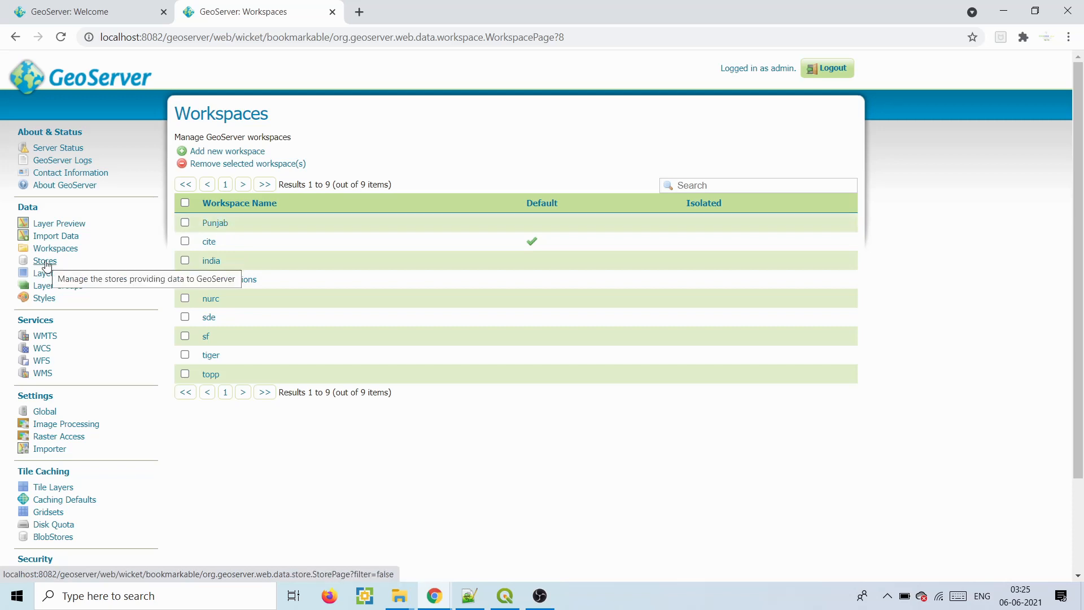
- Open the New data source page via Stores and Add new Store
{"action": "left_click", "coordinate": [45, 262]}
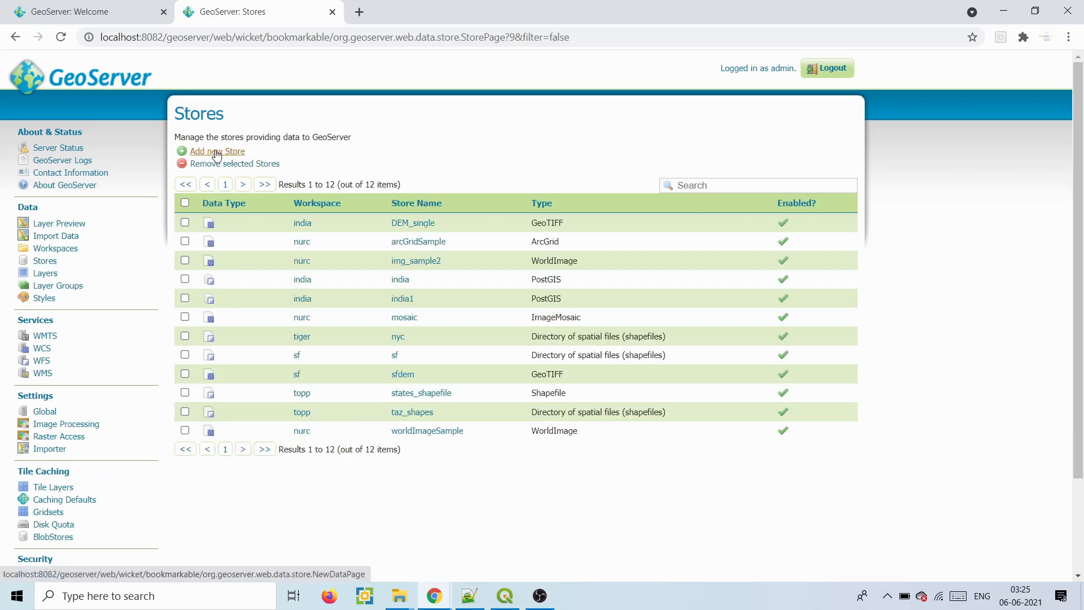
{"action": "left_click", "coordinate": [217, 156]}
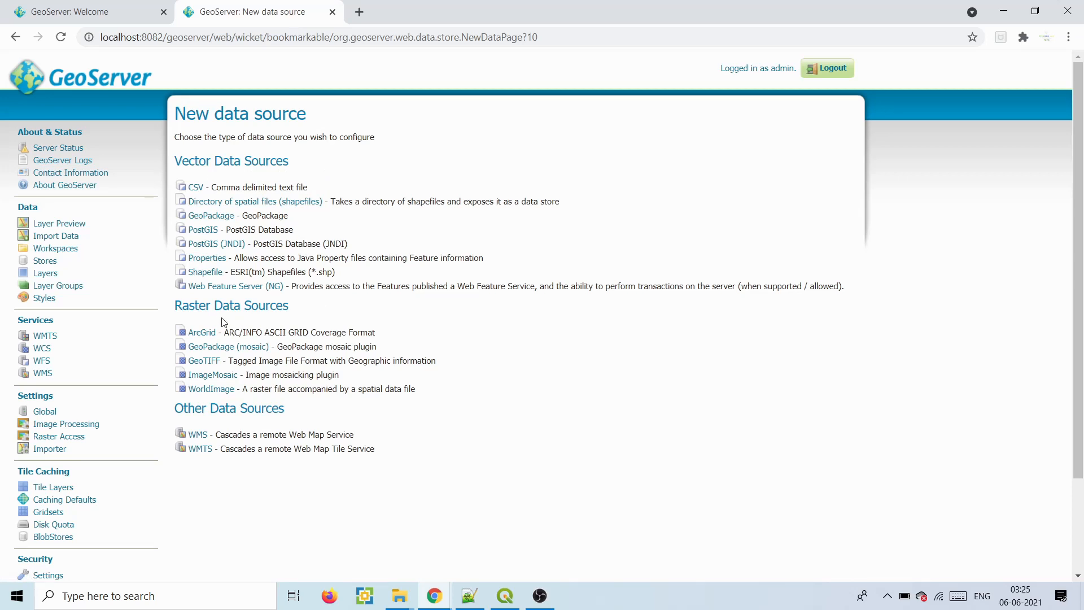
{"action": "left_click_drag", "start_coordinate": [214, 306], "coordinate": [276, 306]}
{"action": "left_click", "coordinate": [276, 306]}
- Highlight the GeoTIFF and image mosaicking raster source descriptions
{"action": "left_click_drag", "start_coordinate": [225, 361], "coordinate": [251, 373]}
{"action": "left_click", "coordinate": [276, 363]}
{"action": "left_click", "coordinate": [256, 375]}
{"action": "left_click_drag", "start_coordinate": [300, 375], "coordinate": [281, 375]}
{"action": "left_click", "coordinate": [344, 359]}
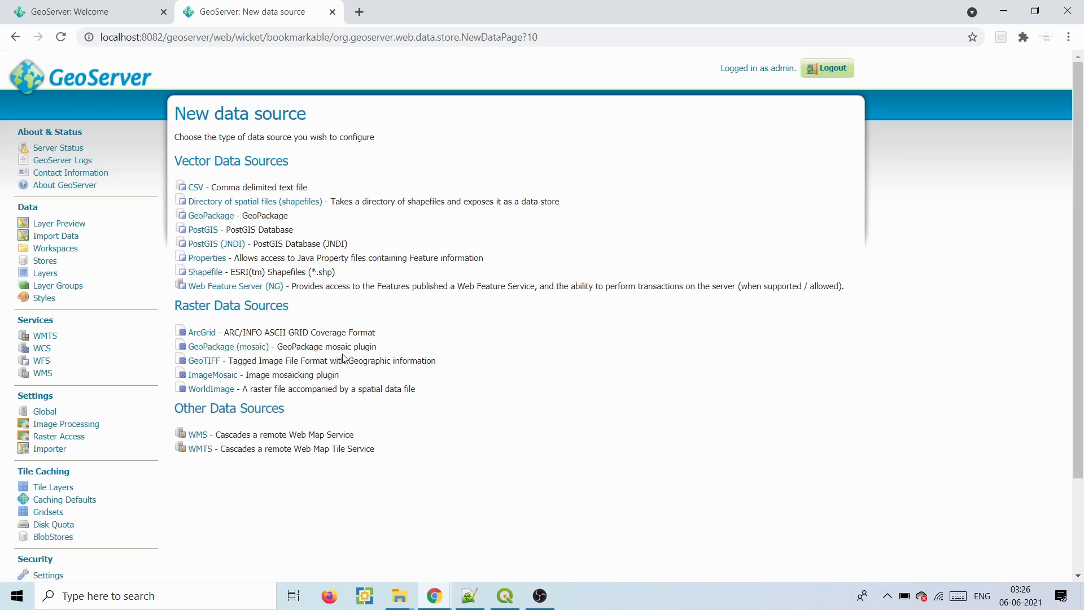
- Start a GeoTIFF store in the Punjab workspace named Ludhina_sentinel2
{"action": "left_click", "coordinate": [209, 363]}
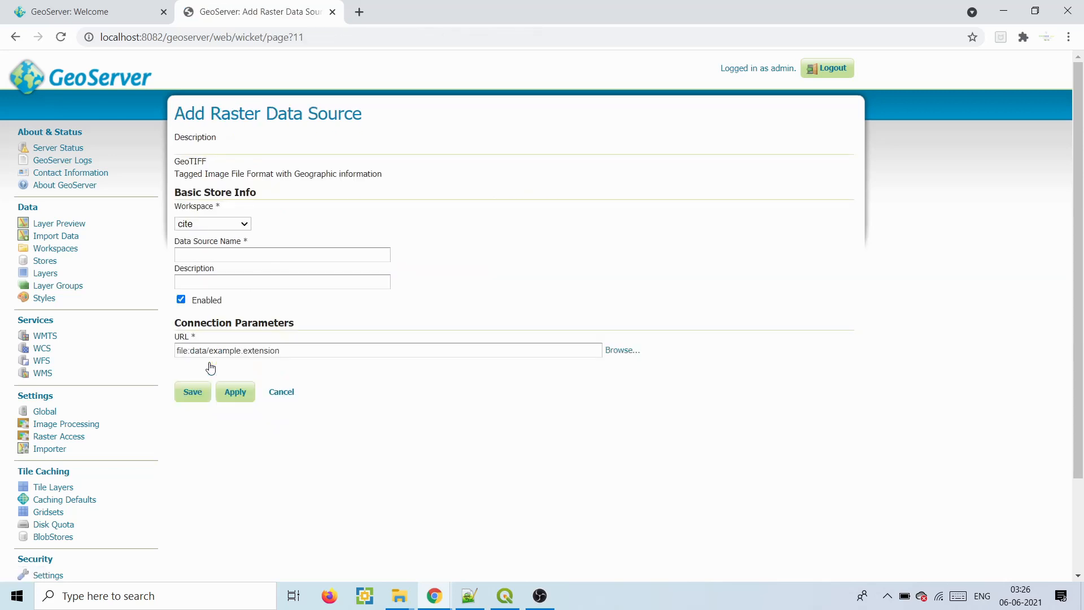
{"action": "left_click", "coordinate": [219, 224]}
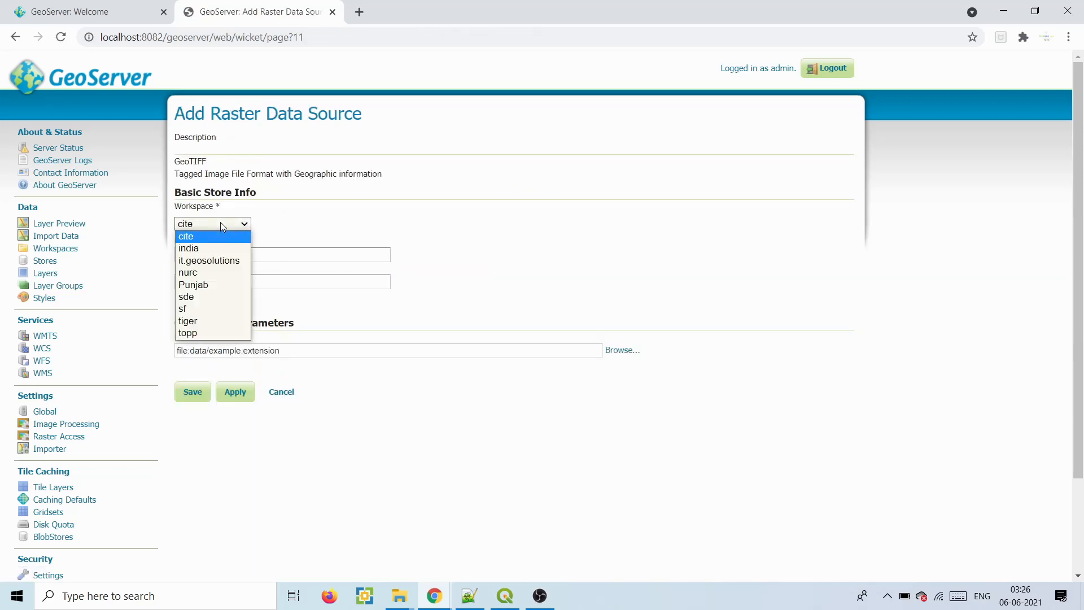
{"action": "left_click", "coordinate": [202, 284]}
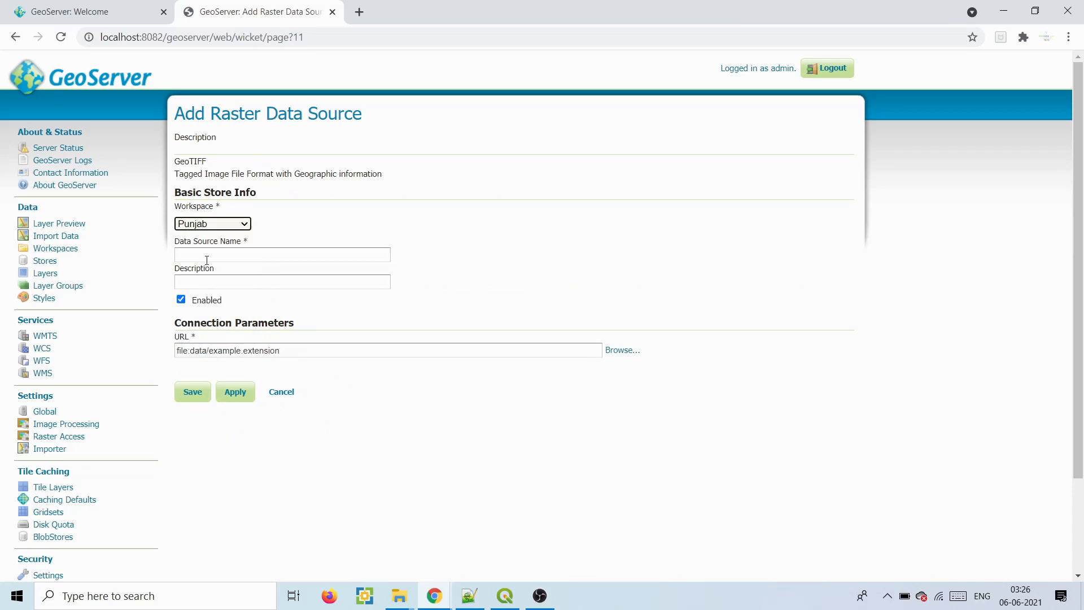
{"action": "left_click", "coordinate": [208, 255]}
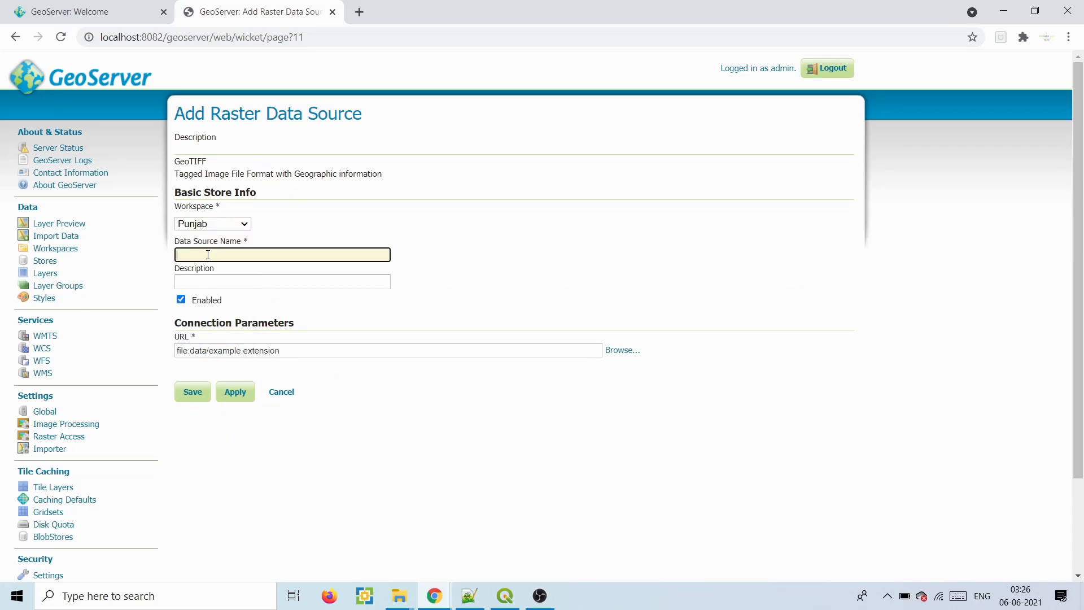
{"action": "type", "text": "Ludhina_sentinel"}
{"action": "left_click_drag", "start_coordinate": [249, 255], "coordinate": [171, 256]}
{"action": "left_click", "coordinate": [292, 256]}
{"action": "type", "text": "2"}
- Set the store URL to E:\tutorial\rater_data\Punjab_ludhiana_sub.tif using the file browser
{"action": "left_click", "coordinate": [353, 344]}
{"action": "left_click", "coordinate": [619, 351]}
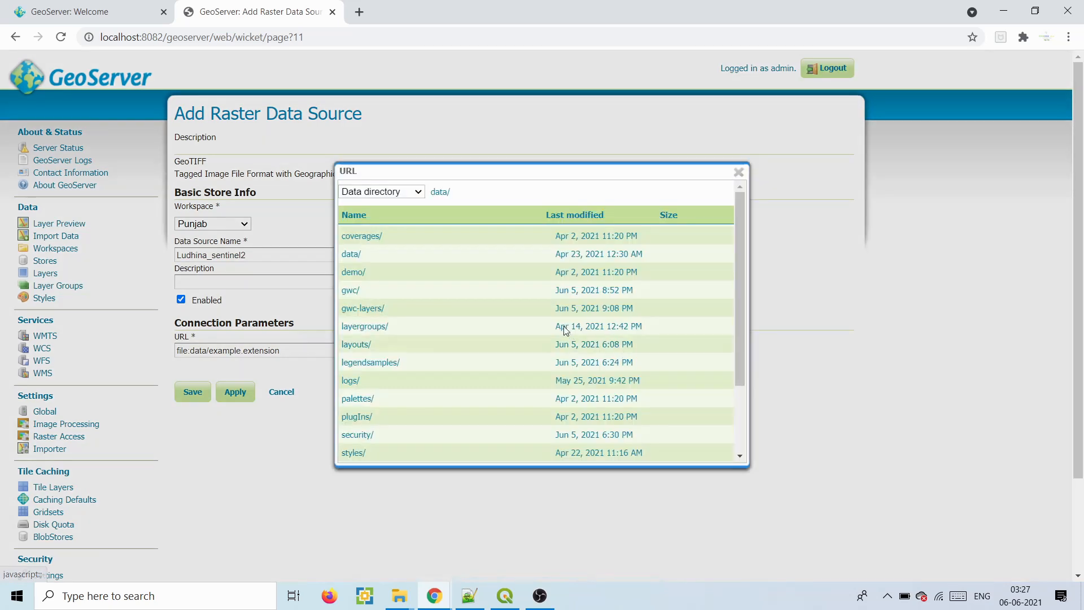
{"action": "left_click", "coordinate": [418, 192]}
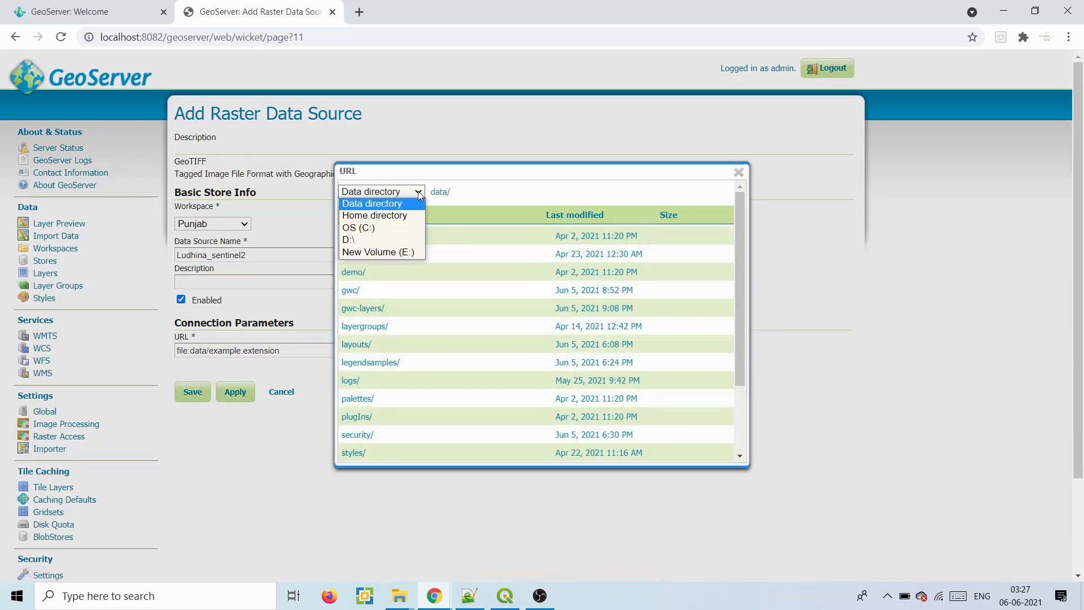
{"action": "left_click", "coordinate": [374, 252]}
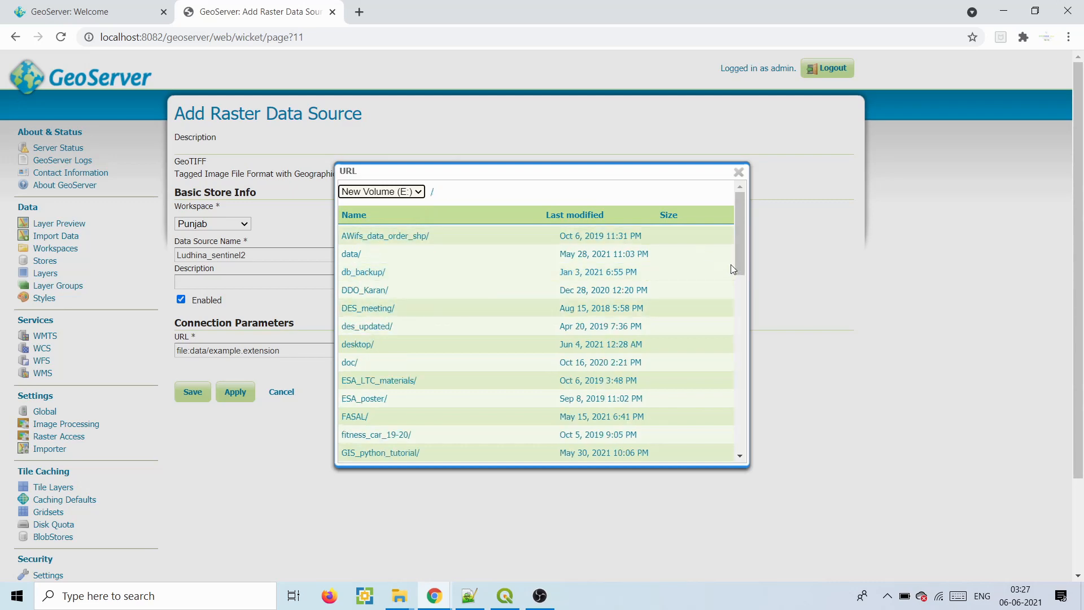
{"action": "left_click_drag", "start_coordinate": [736, 258], "coordinate": [718, 438]}
{"action": "left_click", "coordinate": [356, 395]}
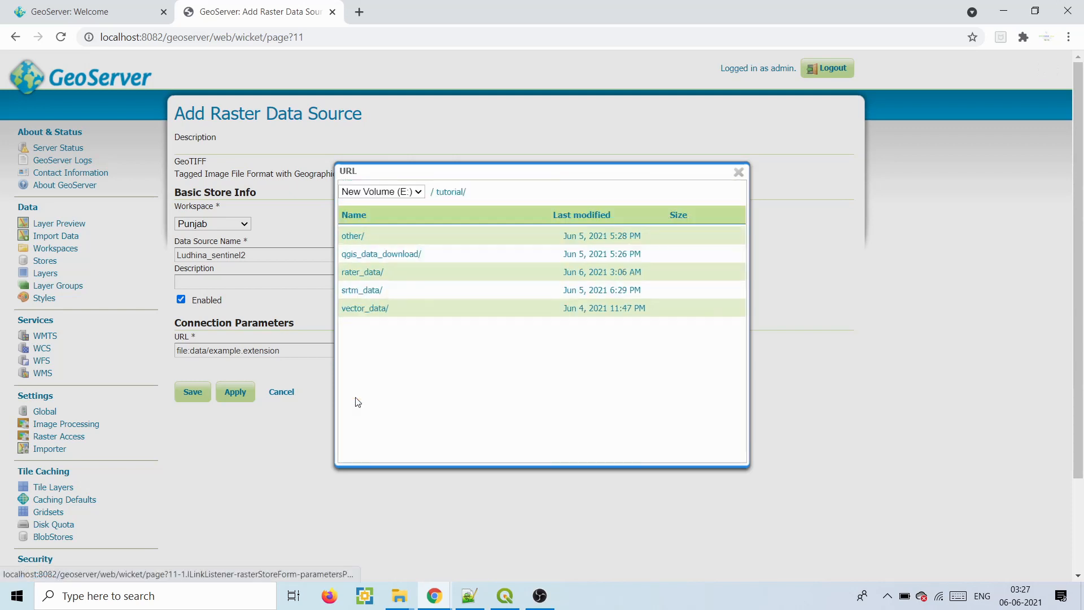
{"action": "left_click", "coordinate": [364, 273]}
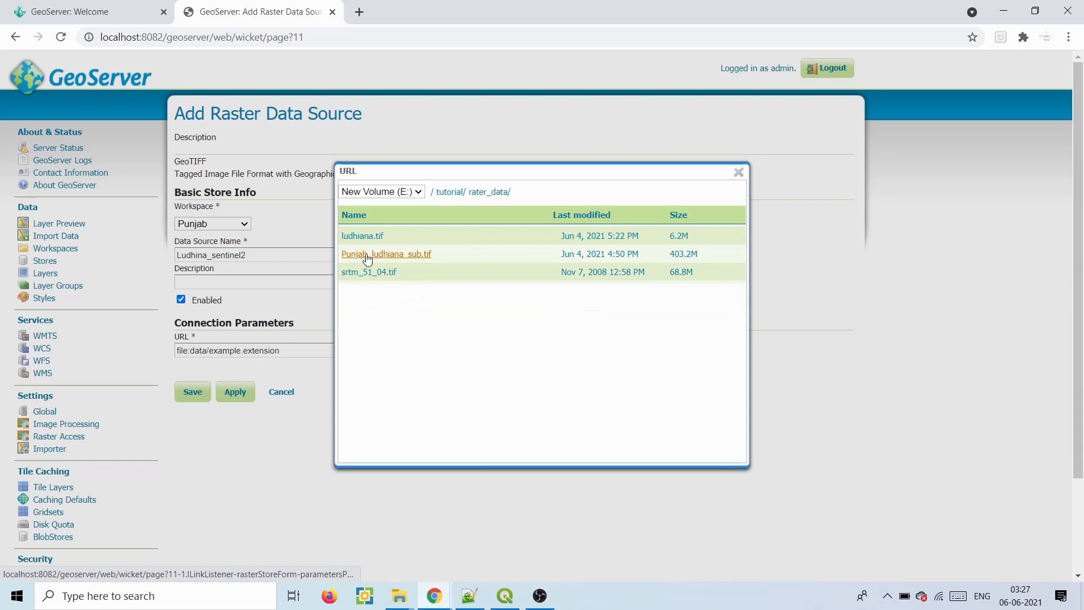
{"action": "left_click", "coordinate": [394, 255]}
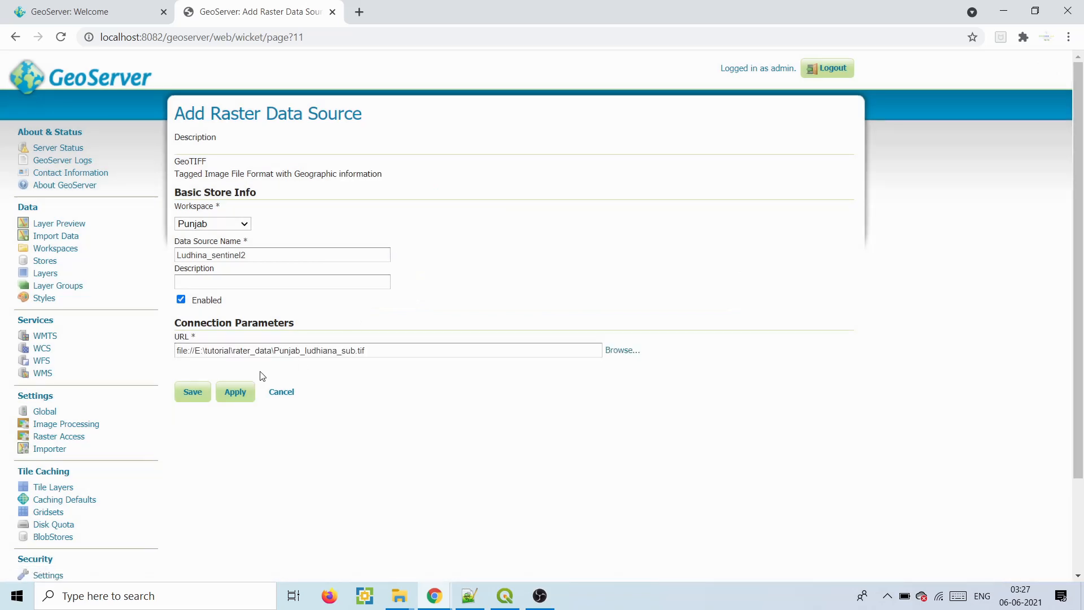
- Save the store and publish its geotiff_coverage as a new layer
{"action": "left_click", "coordinate": [195, 394]}
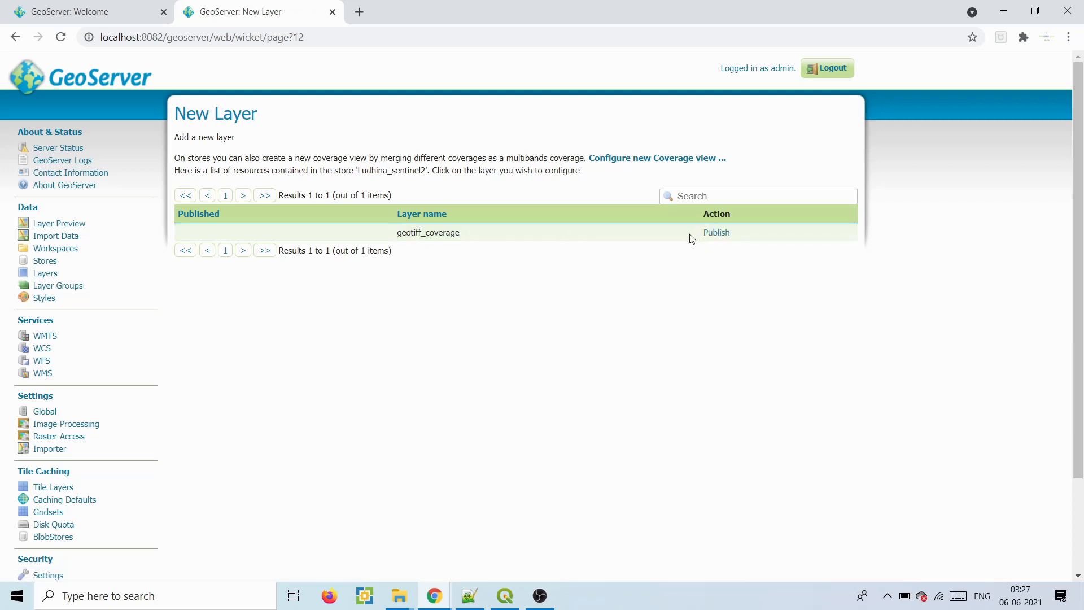
{"action": "left_click", "coordinate": [716, 233]}
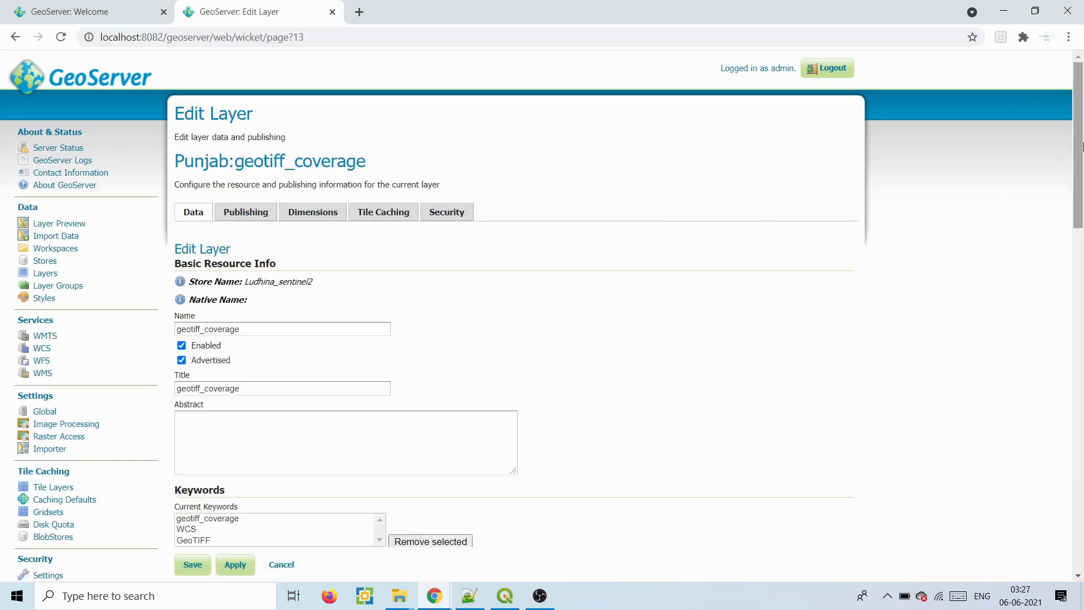
{"action": "scroll", "coordinate": [1077, 208], "scroll_direction": "down", "scroll_amount": 3}
{"action": "scroll", "coordinate": [1077, 208], "scroll_direction": "up", "scroll_amount": 2}
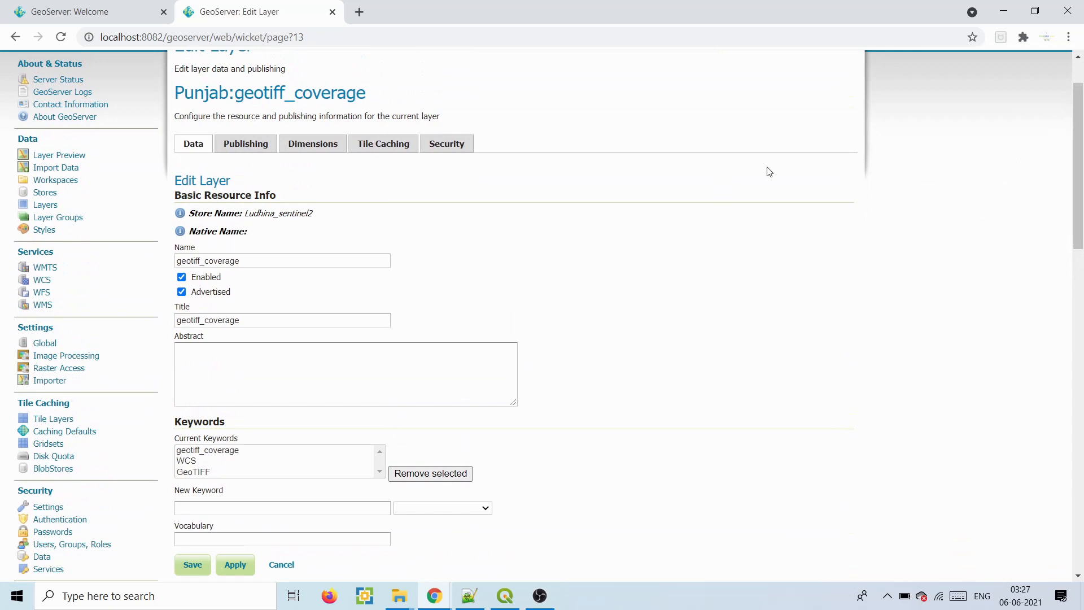
- Set both the layer name and title to ludhiana_sentinel
{"action": "double_click", "coordinate": [261, 259]}
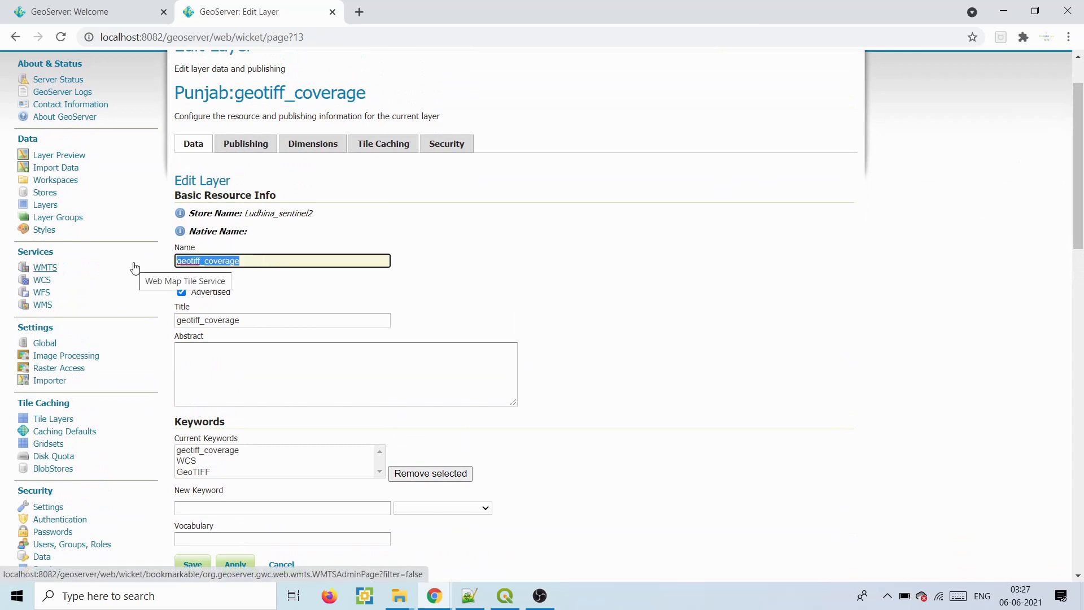
{"action": "type", "text": "lu"}
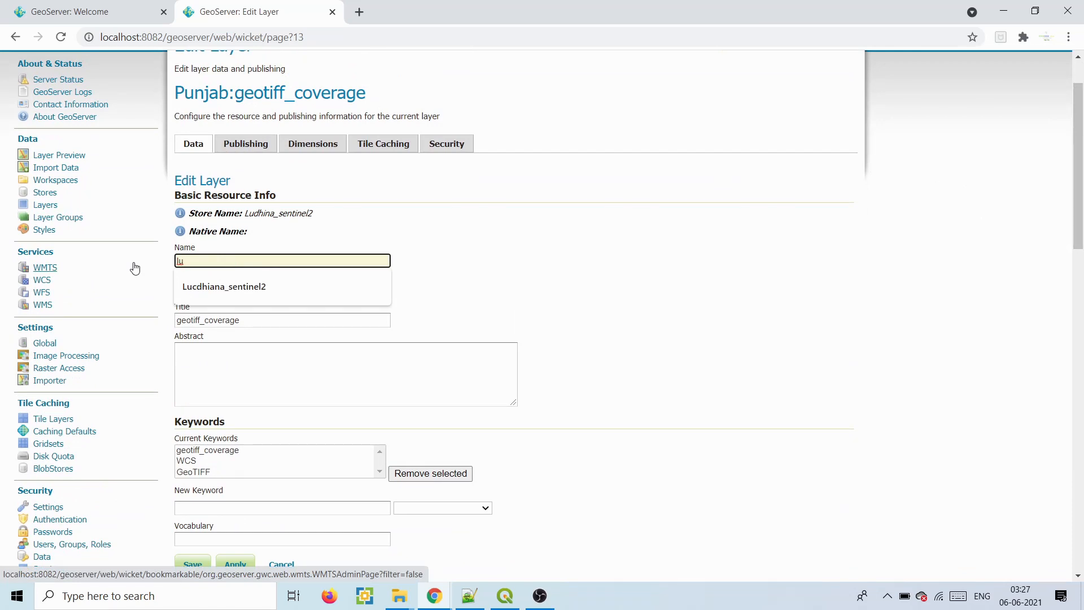
{"action": "type", "text": "dhiana_sentine"}
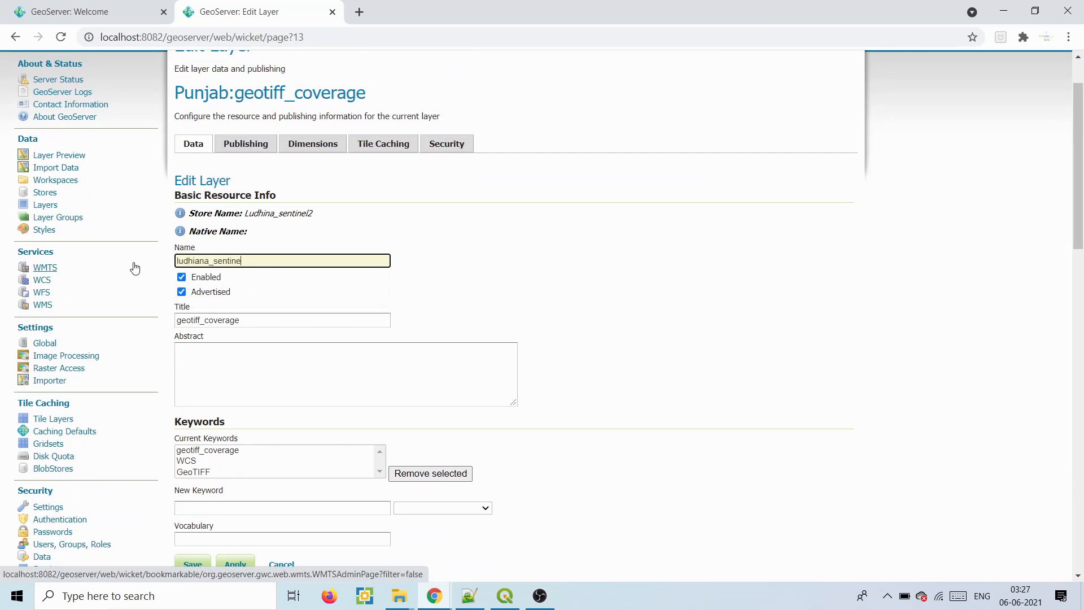
{"action": "type", "text": "l"}
{"action": "double_click", "coordinate": [230, 259]}
{"action": "key", "text": "ctrl+c"}
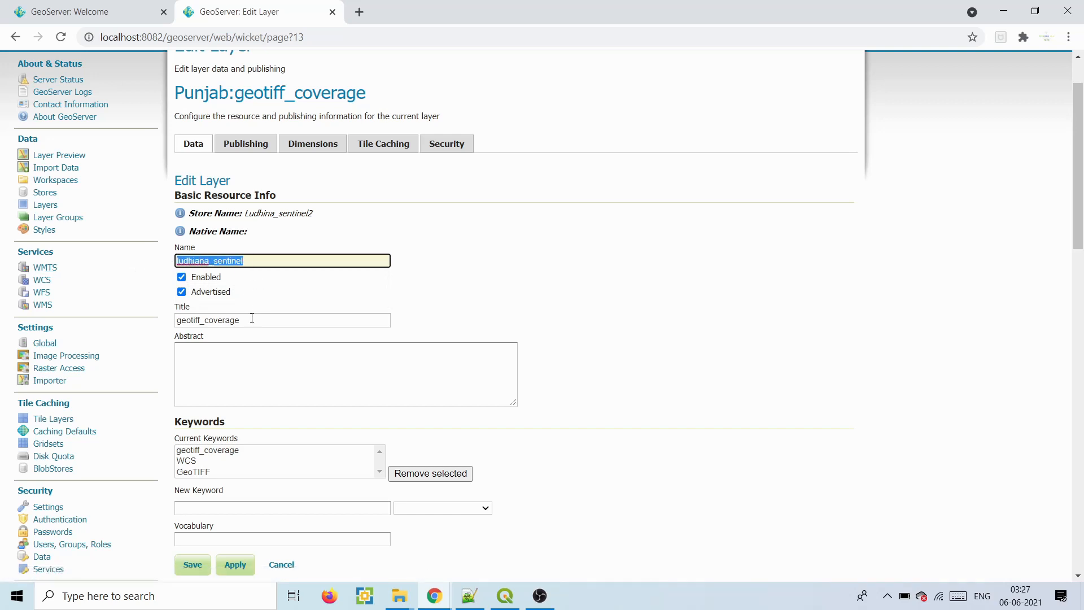
{"action": "double_click", "coordinate": [249, 320]}
{"action": "key", "text": "ctrl+v"}
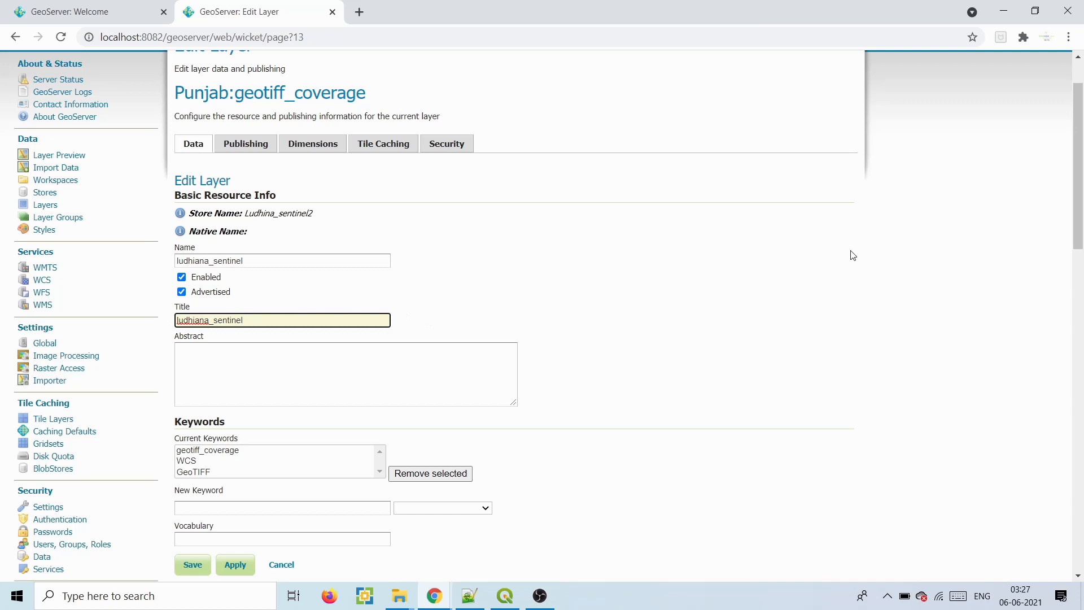
{"action": "scroll", "coordinate": [1077, 181], "scroll_direction": "down", "scroll_amount": 8}
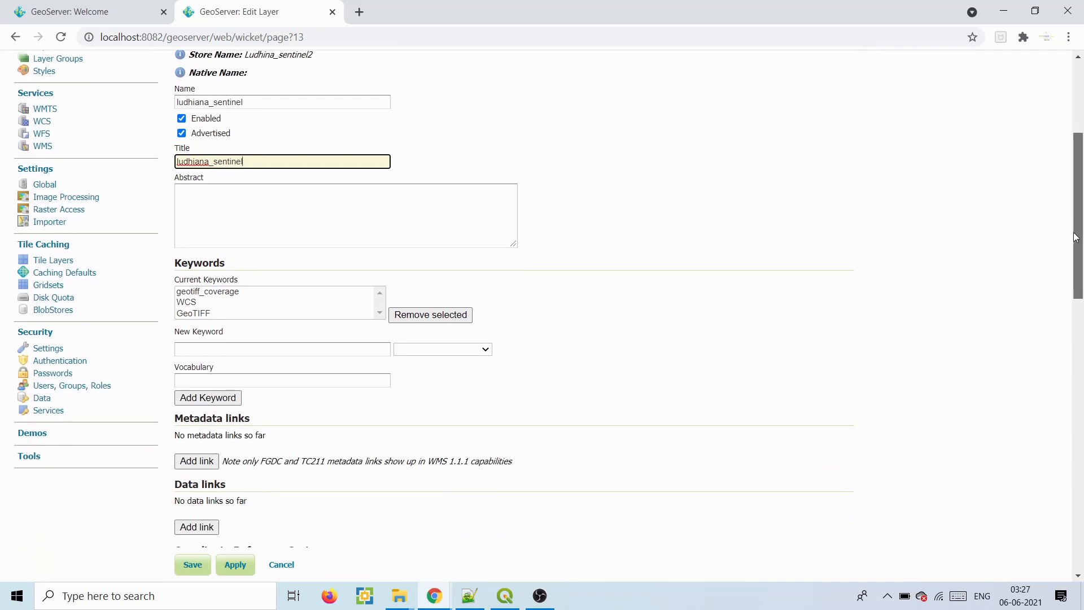
- Check the native and declared SRS codes, both EPSG:4326
{"action": "left_click", "coordinate": [314, 313]}
{"action": "left_click", "coordinate": [283, 332]}
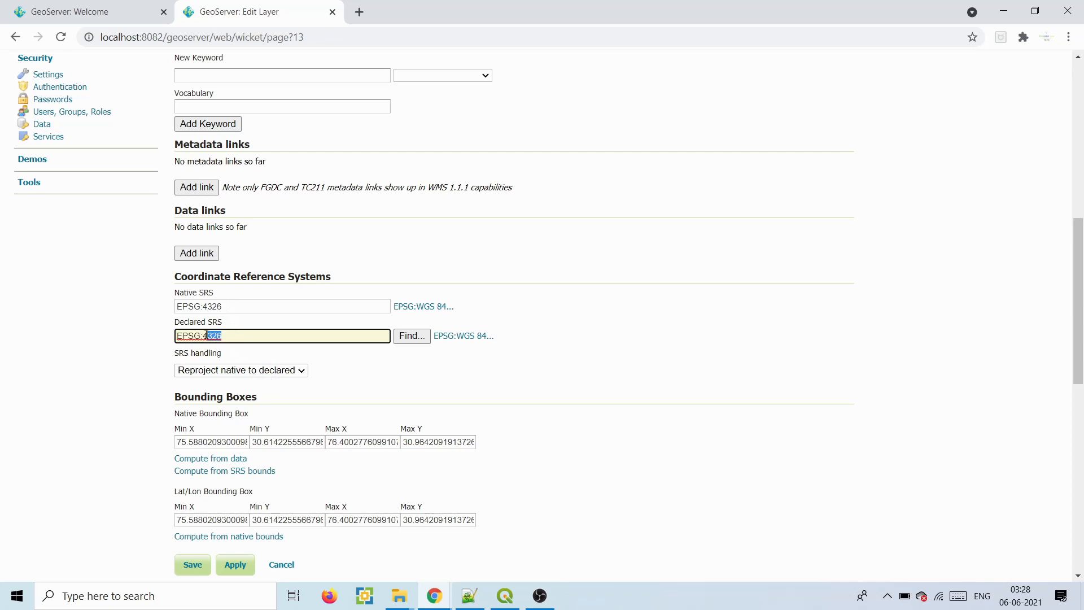
{"action": "left_click_drag", "start_coordinate": [203, 306], "coordinate": [205, 336]}
- Search the declared SRS chooser for 'utm z' and browse the results
{"action": "left_click", "coordinate": [412, 336]}
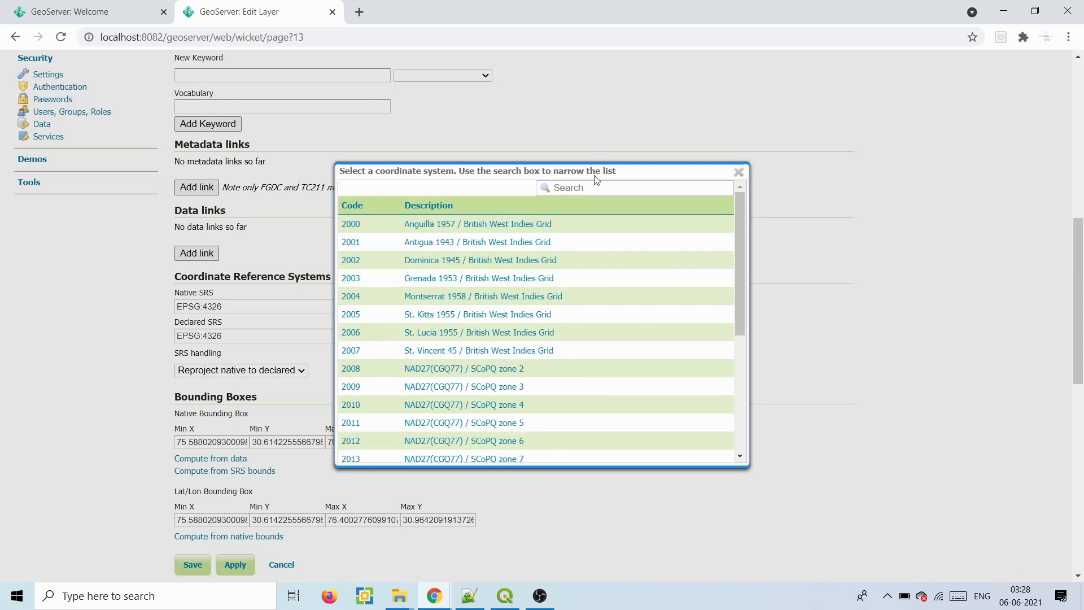
{"action": "left_click", "coordinate": [584, 188]}
{"action": "type", "text": "utm z"}
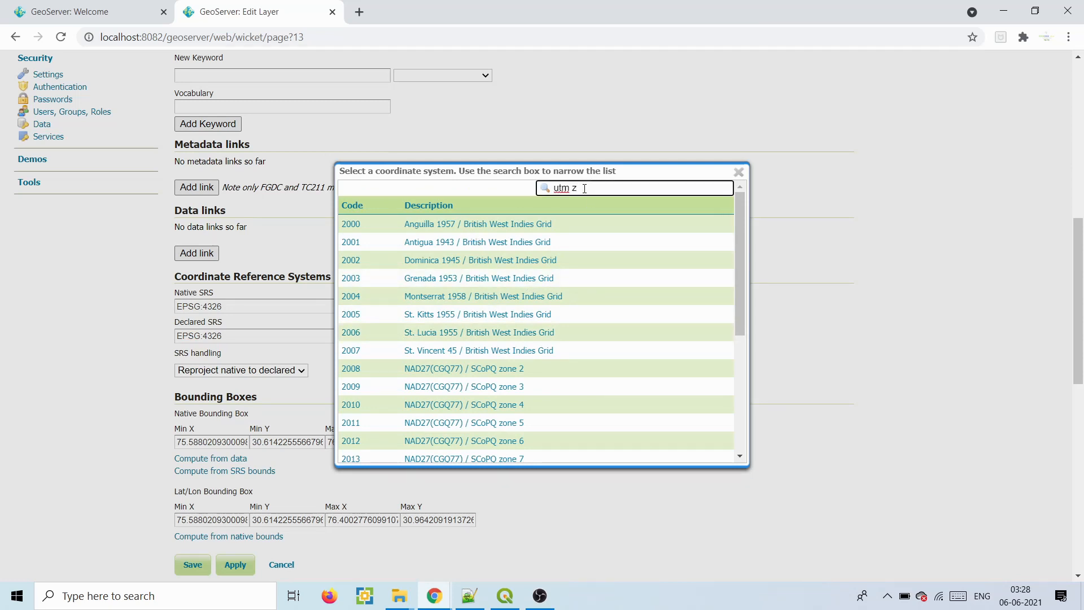
{"action": "scroll", "coordinate": [739, 223], "scroll_direction": "down", "scroll_amount": 4}
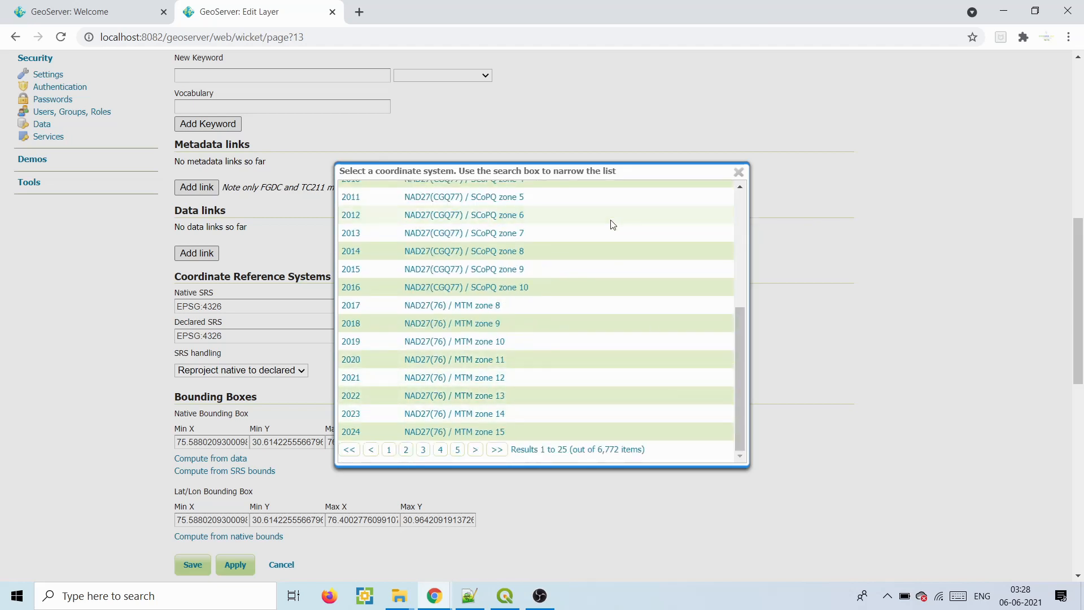
{"action": "left_click_drag", "start_coordinate": [740, 327], "coordinate": [744, 192]}
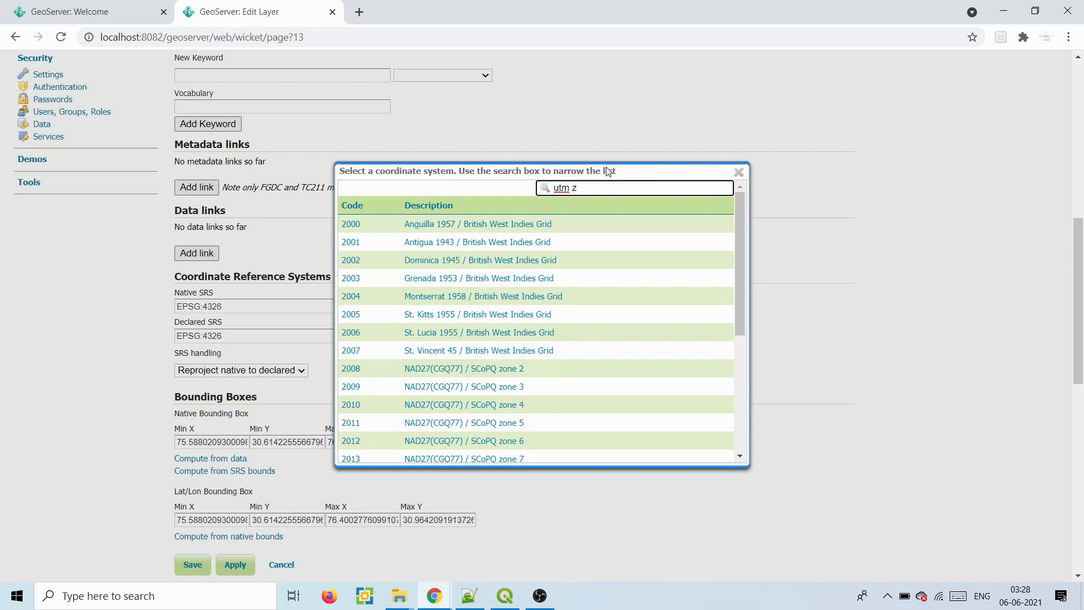
- Close the CRS chooser and review the EPSG:4326 codes and SRS handling setting
{"action": "left_click", "coordinate": [738, 171]}
{"action": "left_click", "coordinate": [227, 377]}
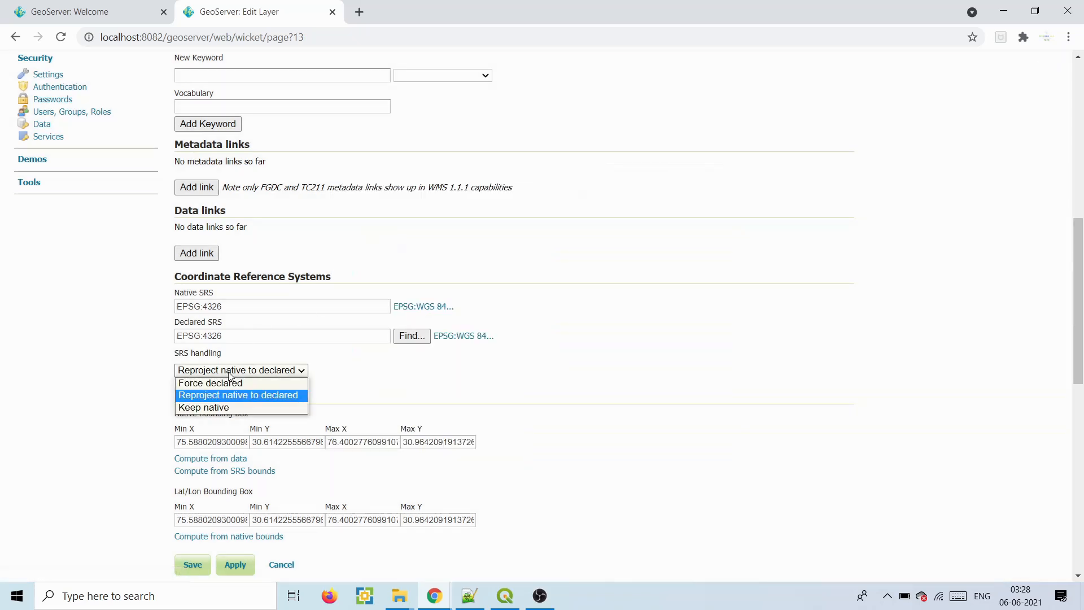
{"action": "left_click", "coordinate": [223, 376]}
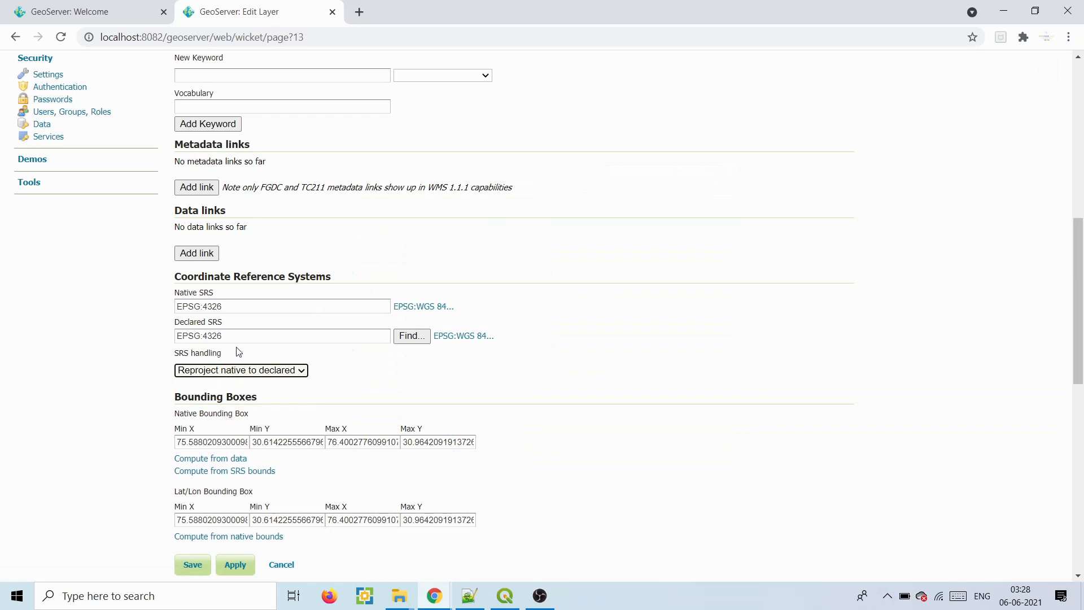
{"action": "left_click_drag", "start_coordinate": [224, 306], "coordinate": [176, 306]}
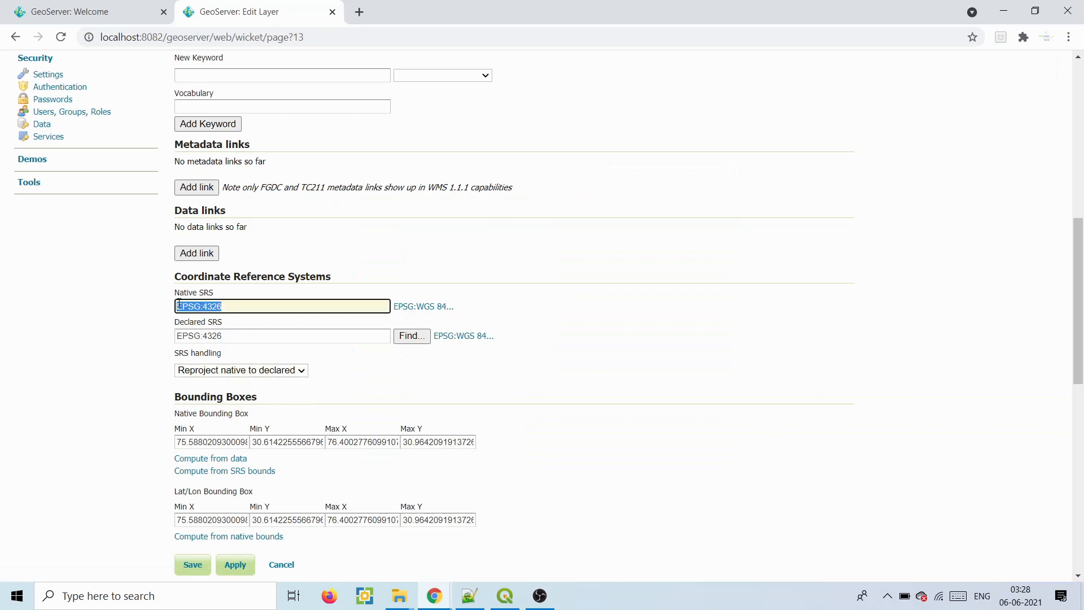
{"action": "left_click_drag", "start_coordinate": [238, 334], "coordinate": [177, 334]}
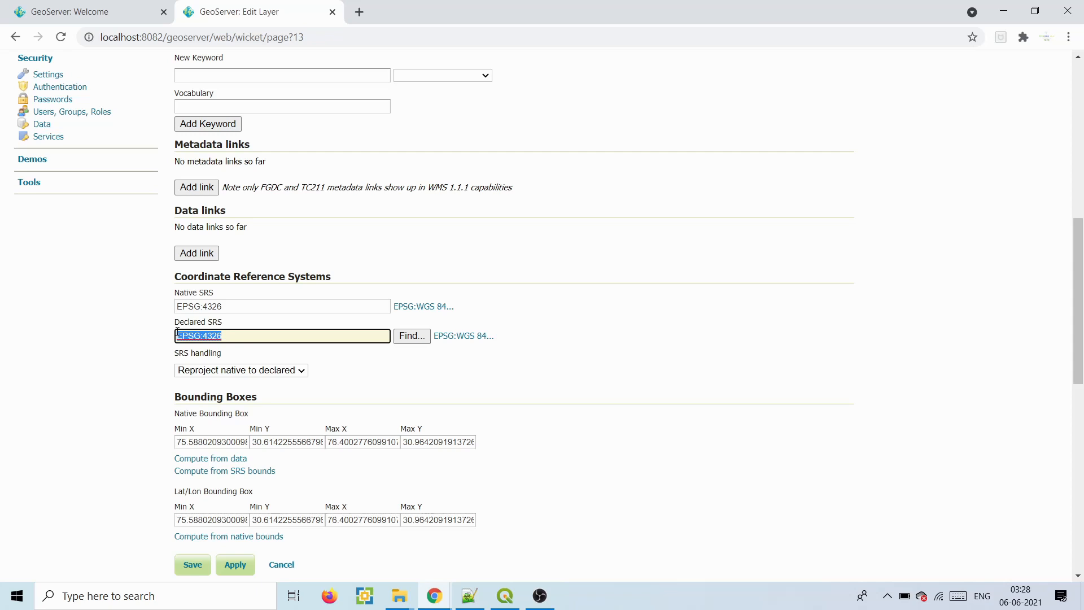
{"action": "left_click", "coordinate": [242, 333]}
{"action": "left_click", "coordinate": [238, 307]}
{"action": "left_click", "coordinate": [235, 338]}
- Keep SRS handling at Reproject native to declared and compute lat/lon bounds from native
{"action": "left_click", "coordinate": [246, 371]}
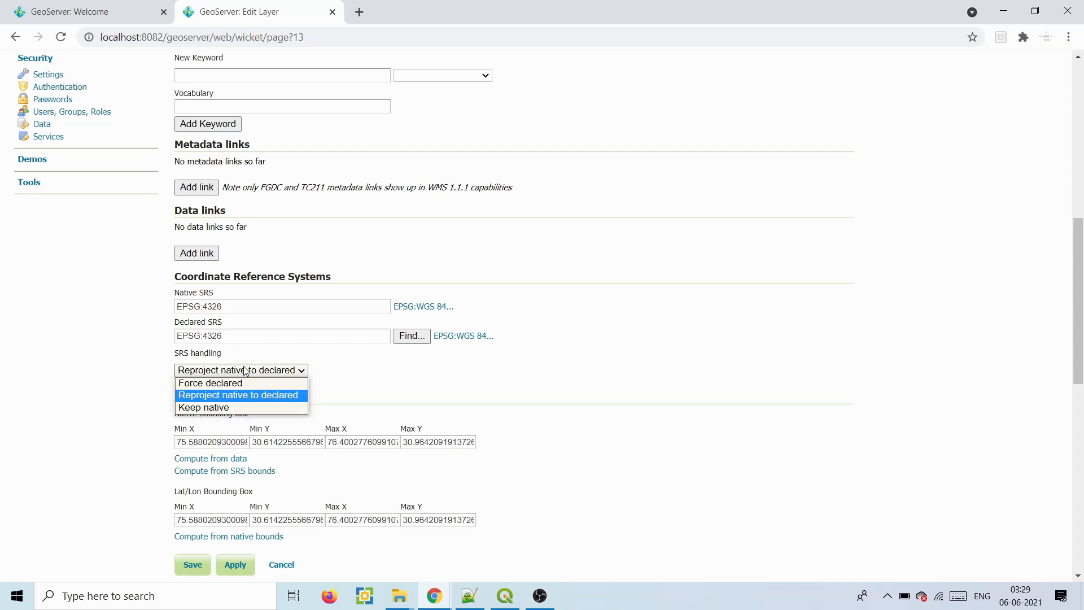
{"action": "left_click", "coordinate": [211, 408]}
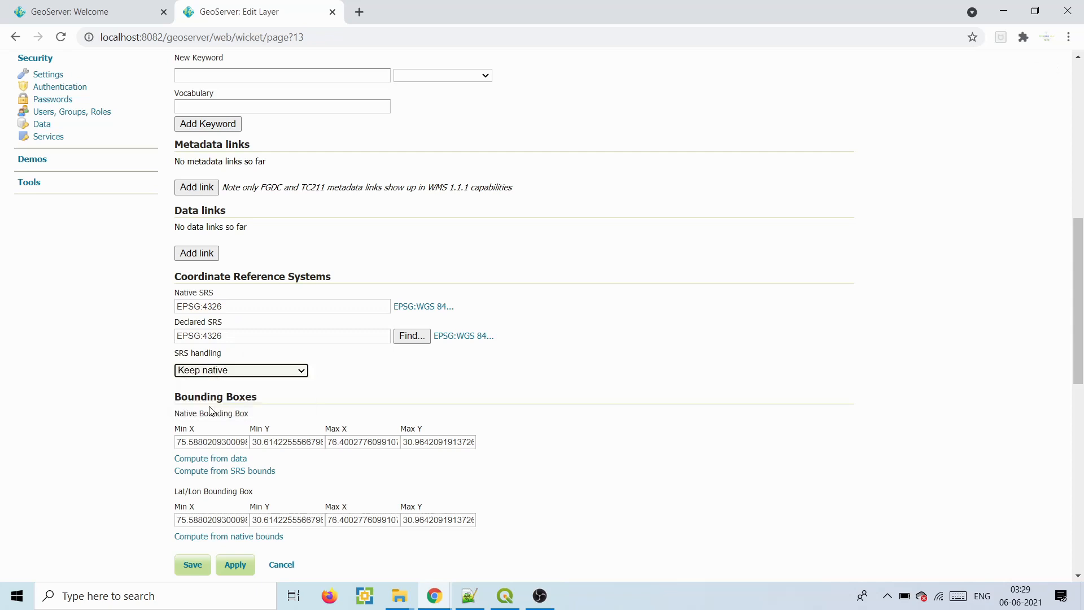
{"action": "left_click", "coordinate": [221, 376]}
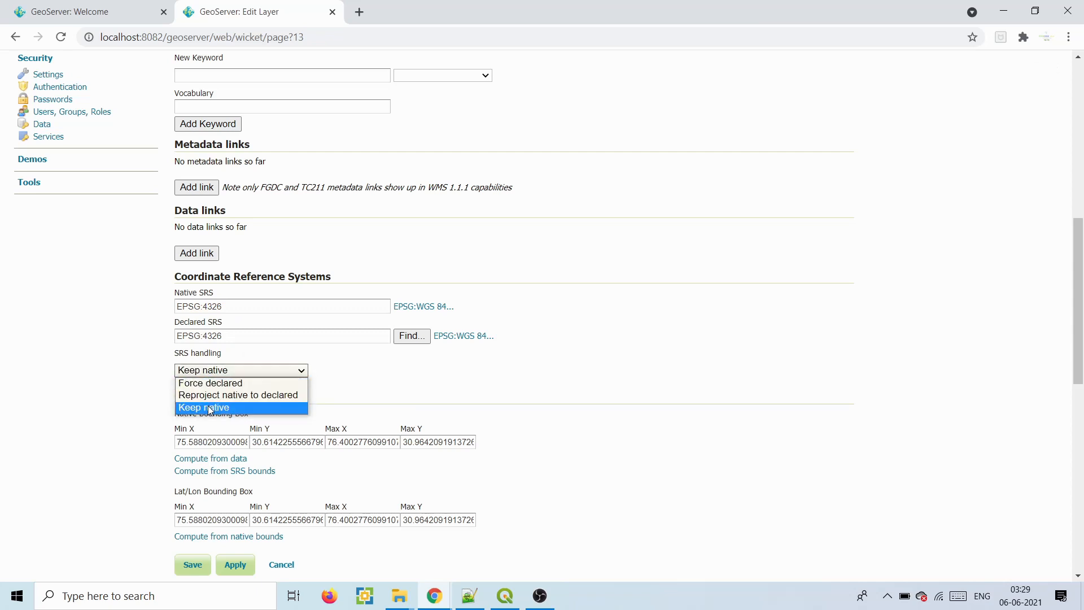
{"action": "left_click", "coordinate": [217, 406]}
{"action": "left_click", "coordinate": [210, 377]}
{"action": "left_click", "coordinate": [205, 395]}
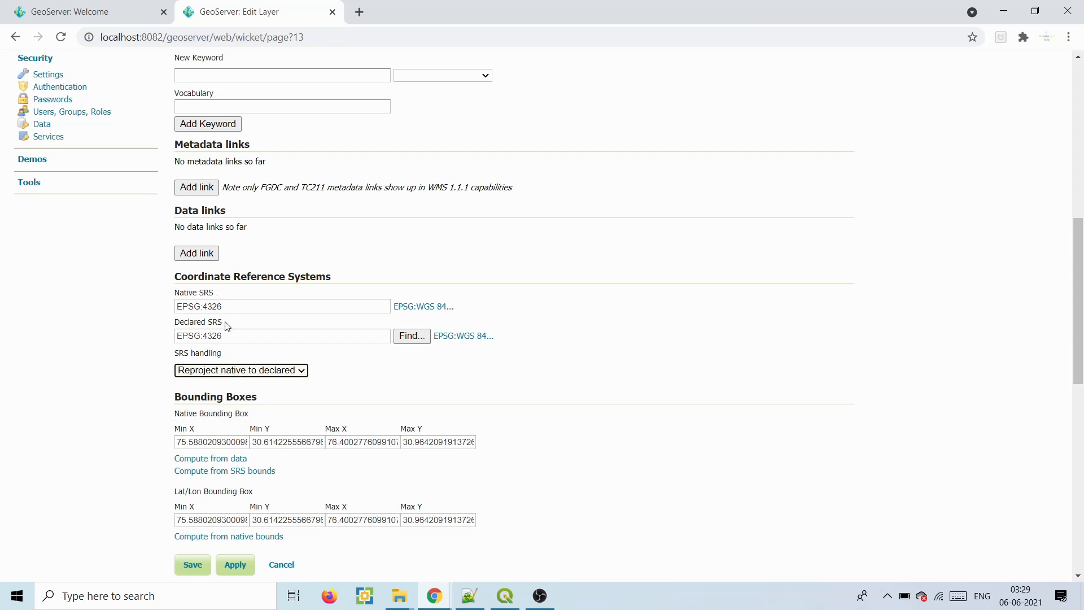
{"action": "left_click", "coordinate": [219, 373]}
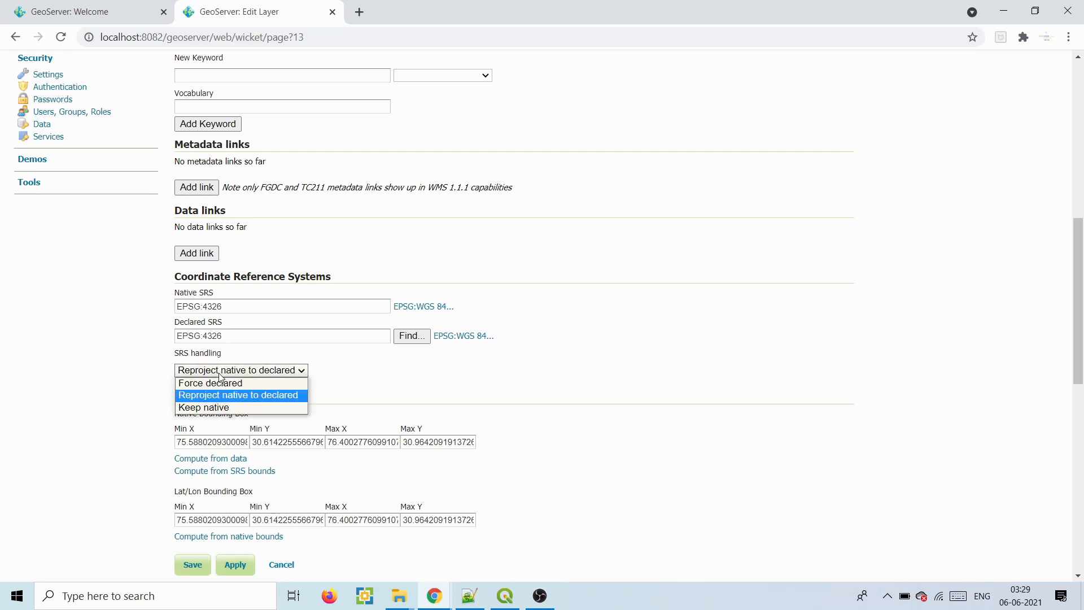
{"action": "left_click", "coordinate": [219, 374]}
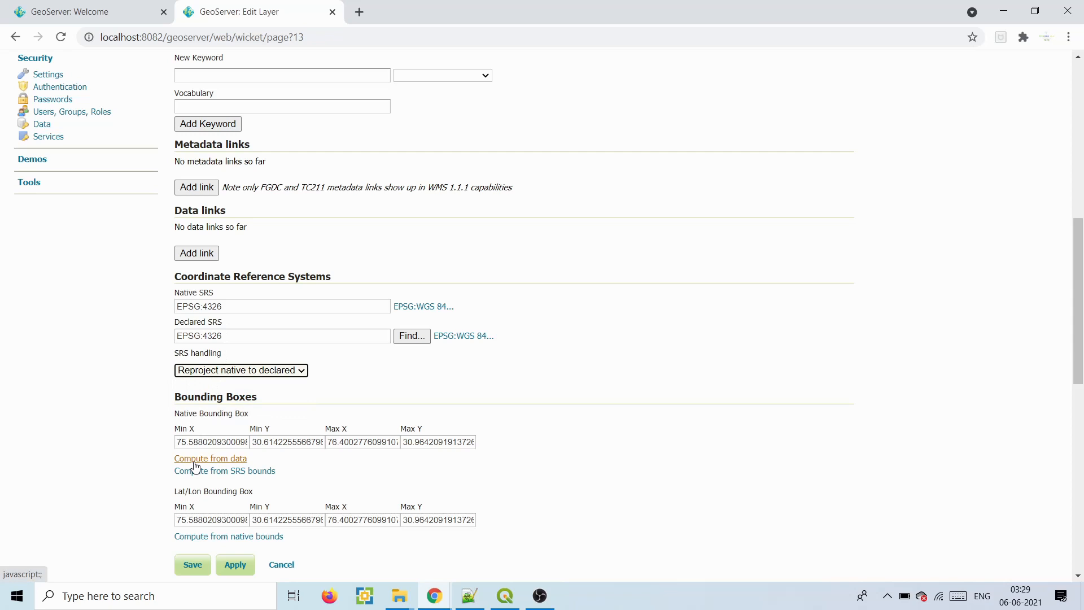
{"action": "left_click", "coordinate": [220, 536]}
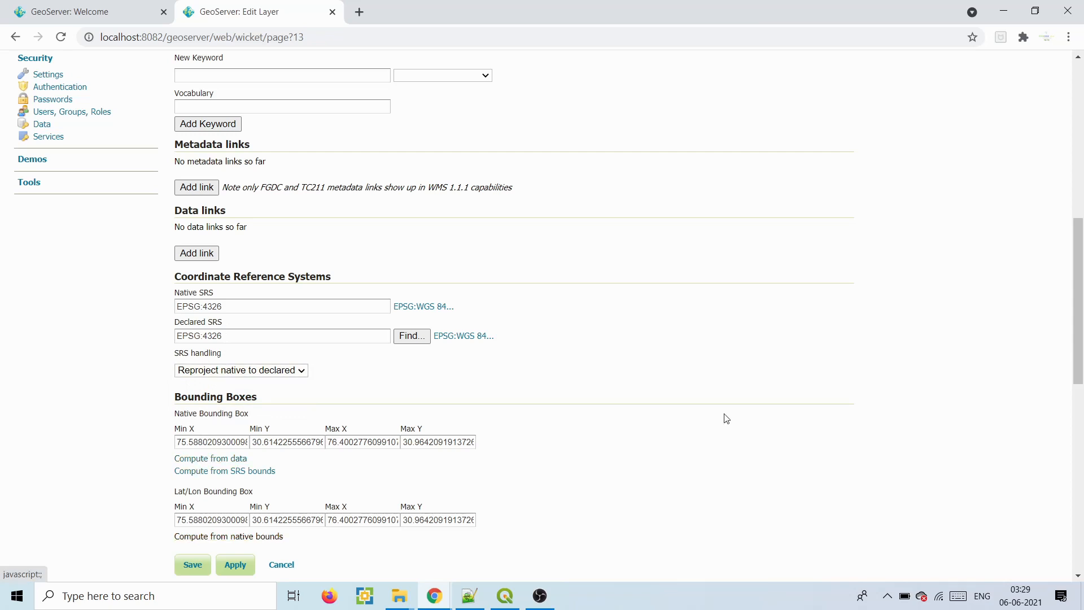
- Recompute the native and lat/lon bounding boxes from the data
{"action": "scroll", "coordinate": [1082, 357], "scroll_direction": "down", "scroll_amount": 6}
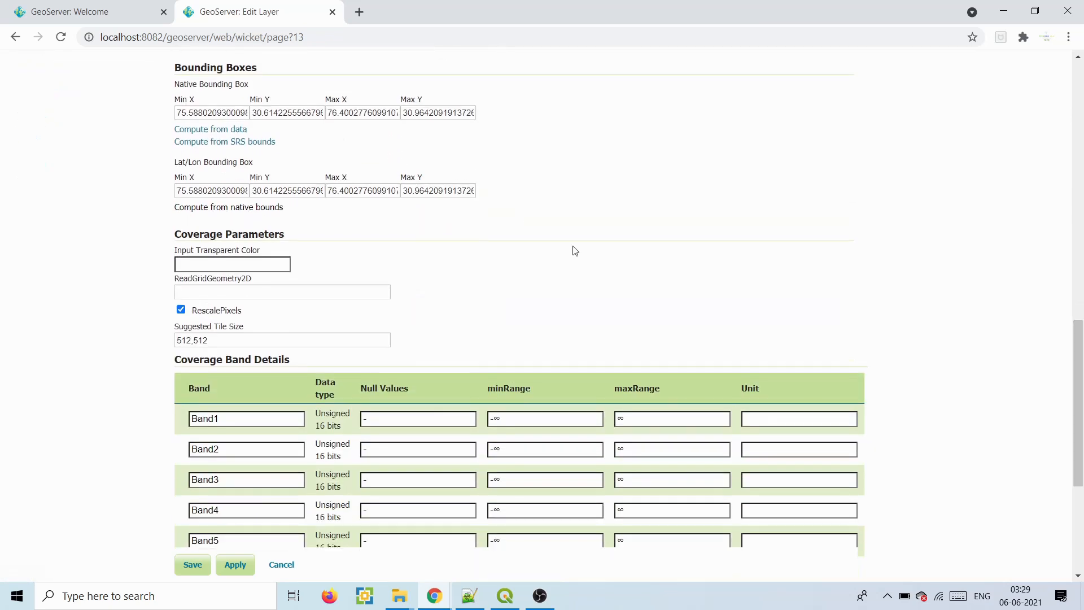
{"action": "left_click", "coordinate": [219, 130]}
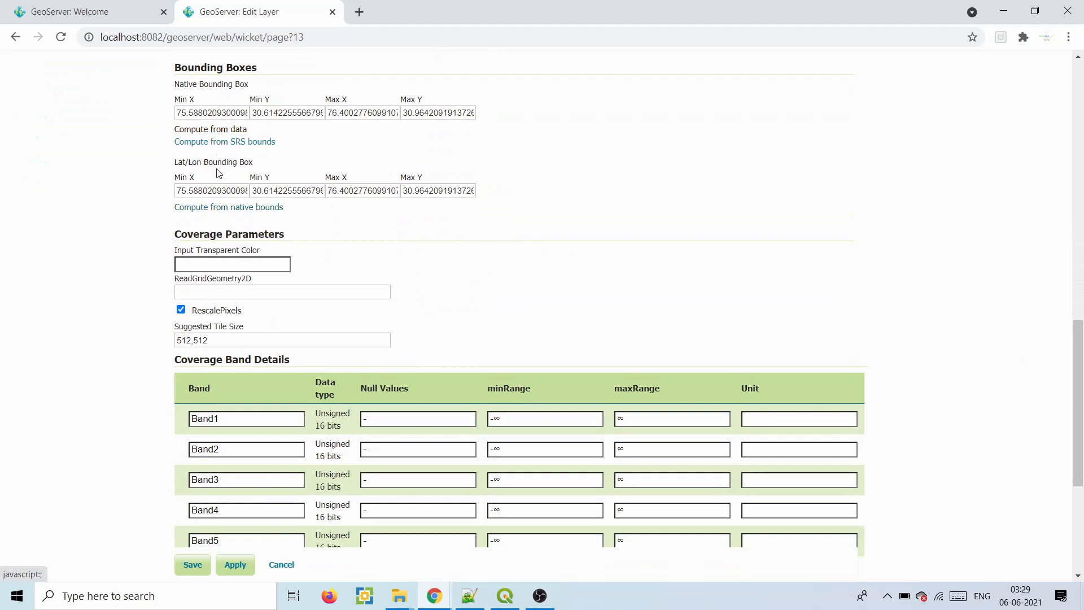
{"action": "left_click", "coordinate": [217, 207]}
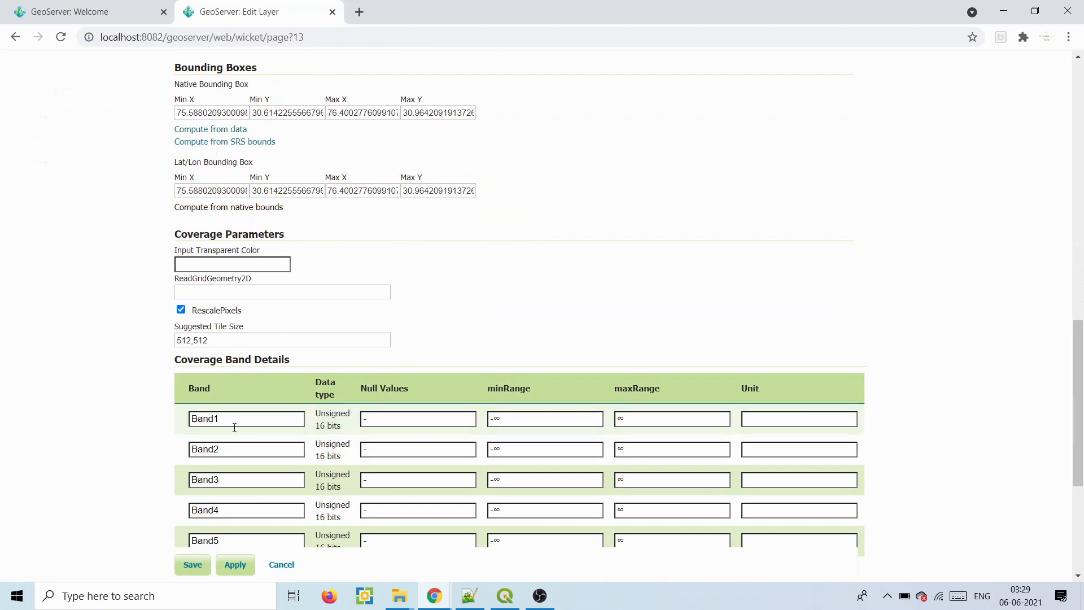
{"action": "left_click_drag", "start_coordinate": [1079, 346], "coordinate": [1079, 393]}
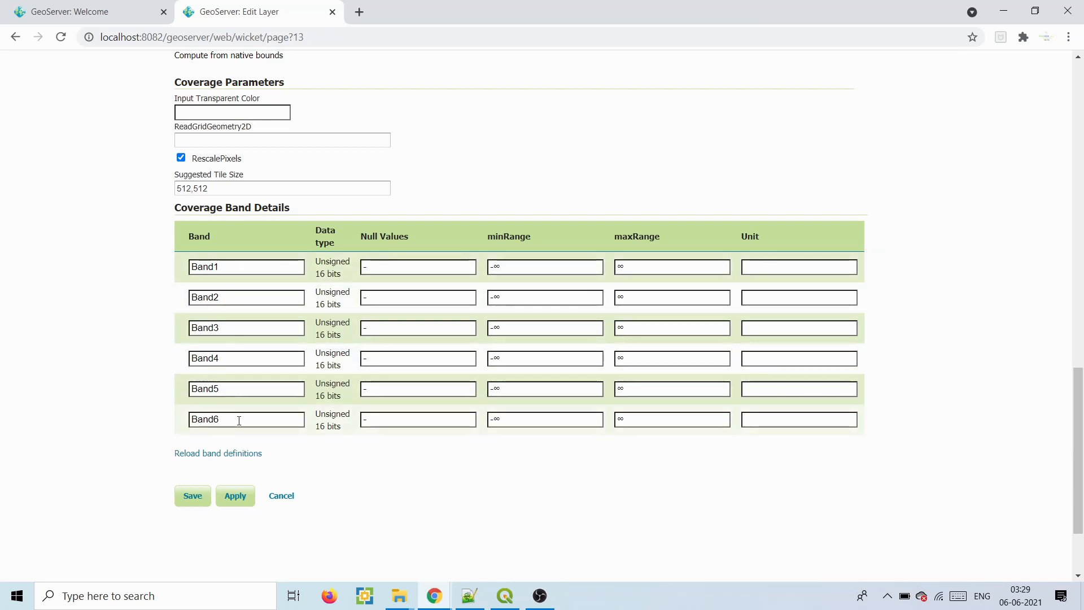
- Rename the first three coverage bands to Blue, Green and Red
{"action": "left_click", "coordinate": [232, 267]}
{"action": "left_click_drag", "start_coordinate": [264, 267], "coordinate": [144, 272]}
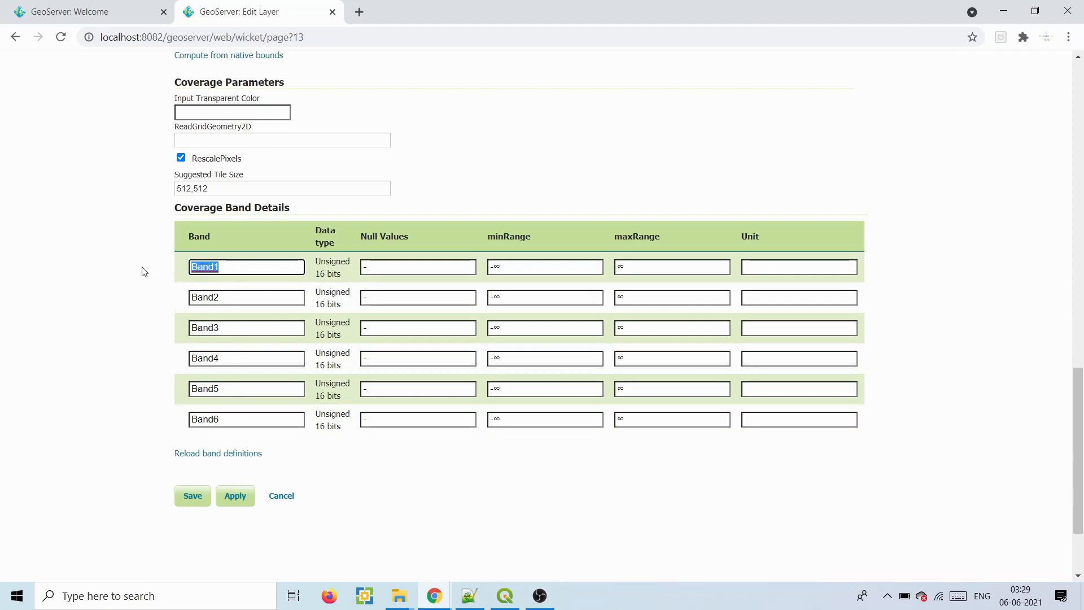
{"action": "type", "text": "Blue"}
{"action": "left_click_drag", "start_coordinate": [192, 299], "coordinate": [236, 300]}
{"action": "type", "text": "Green"}
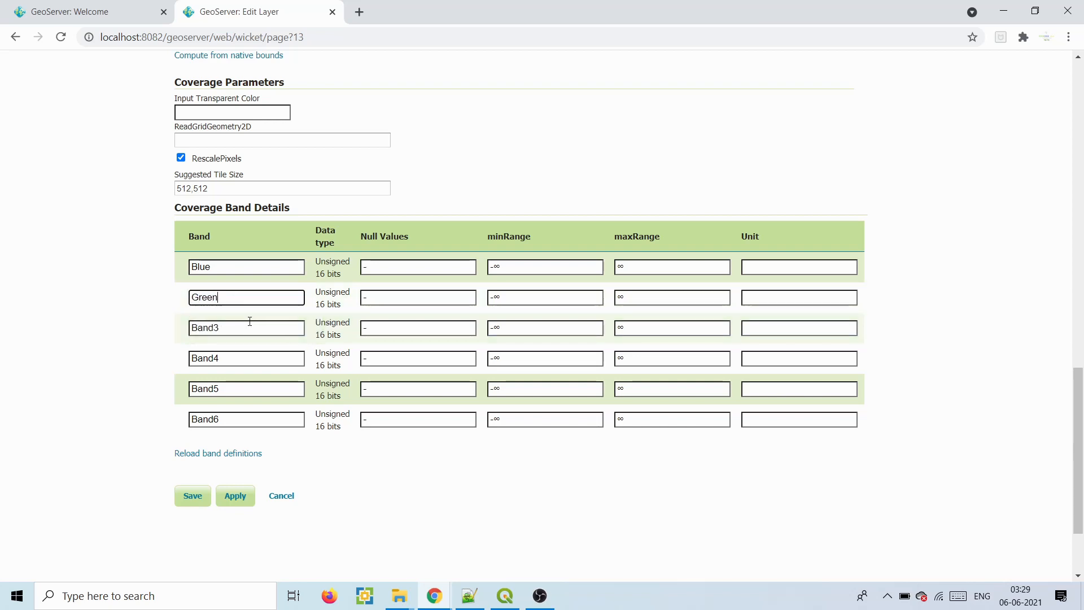
{"action": "left_click_drag", "start_coordinate": [223, 328], "coordinate": [172, 331]}
{"action": "type", "text": "Red"}
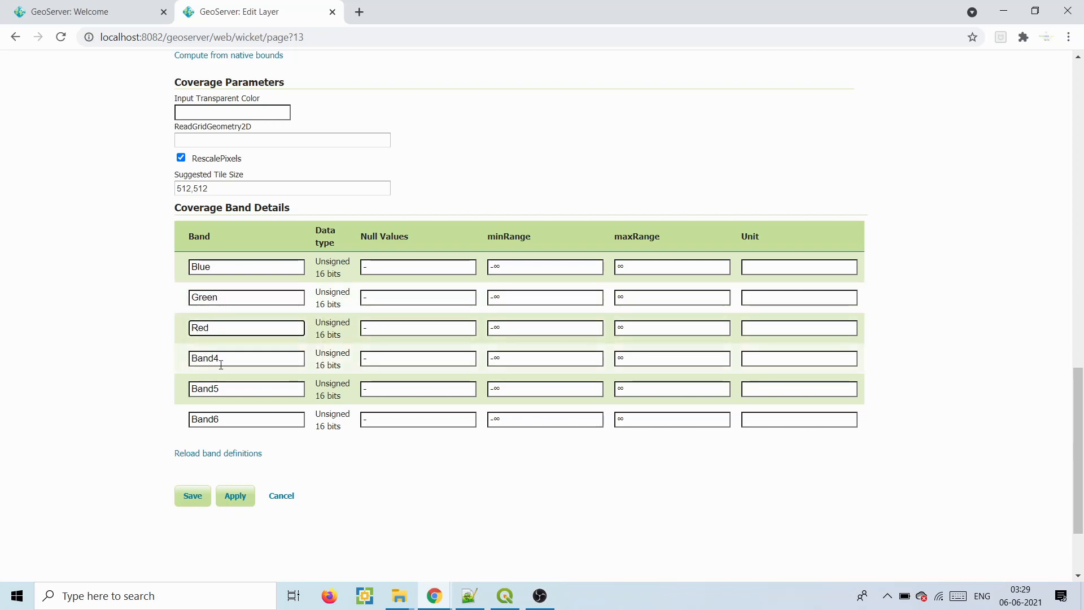
- Rename bands four to six to NIR, SWIR1 and SWIR2
{"action": "left_click_drag", "start_coordinate": [192, 359], "coordinate": [226, 359]}
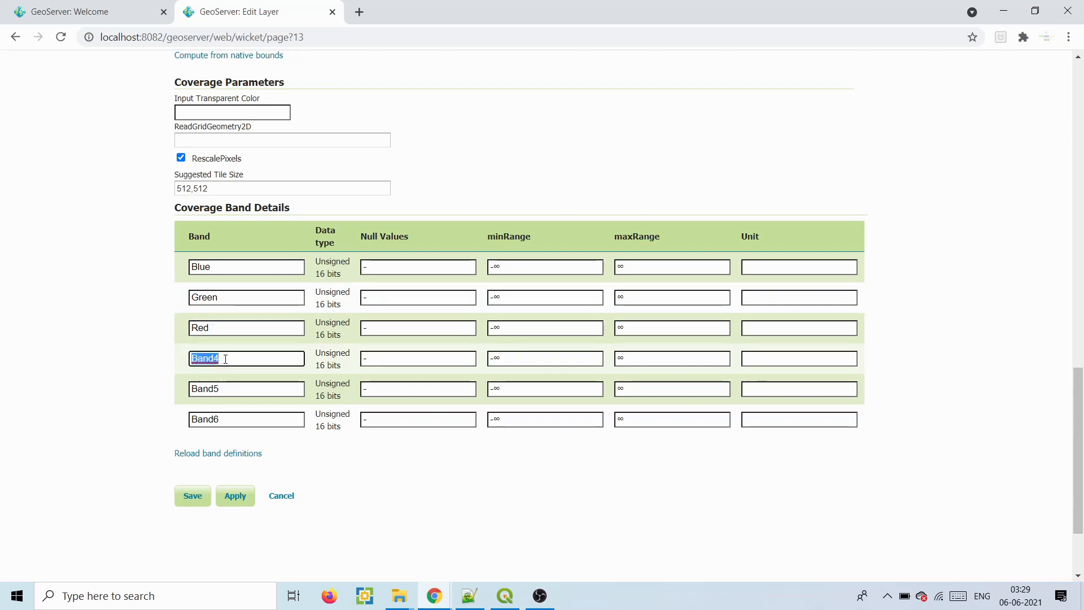
{"action": "type", "text": "NIR"}
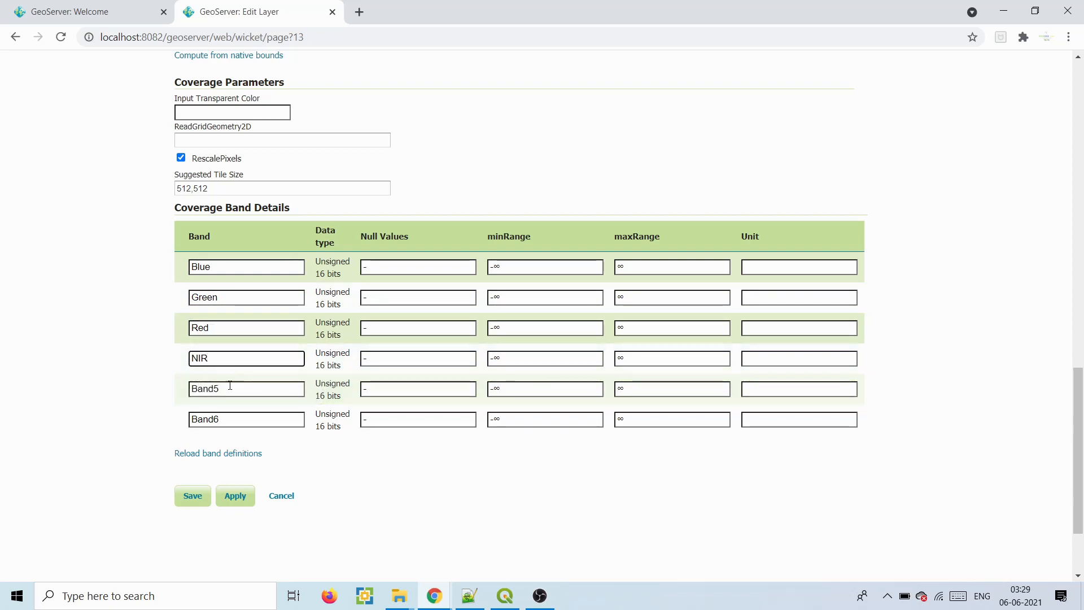
{"action": "left_click_drag", "start_coordinate": [220, 390], "coordinate": [189, 394]}
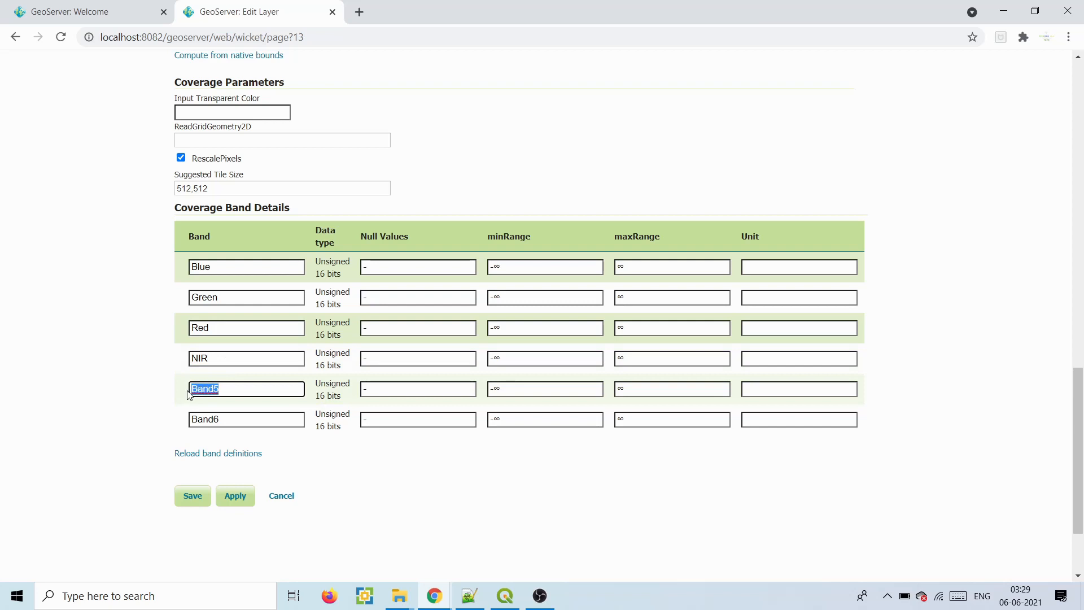
{"action": "type", "text": "SWIR1"}
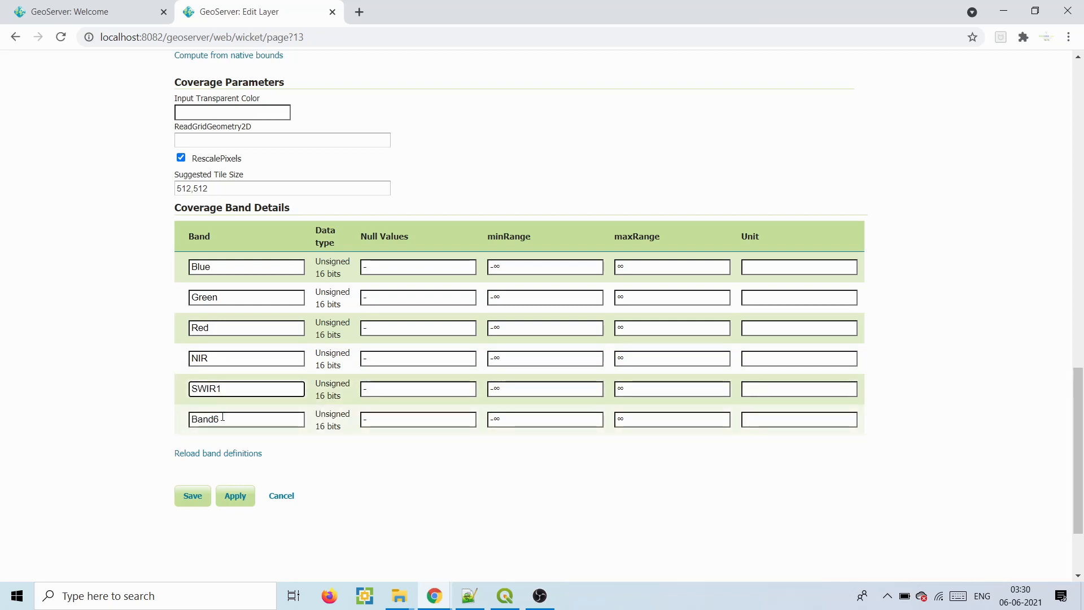
{"action": "left_click_drag", "start_coordinate": [220, 419], "coordinate": [187, 421]}
{"action": "type", "text": "SWIR2"}
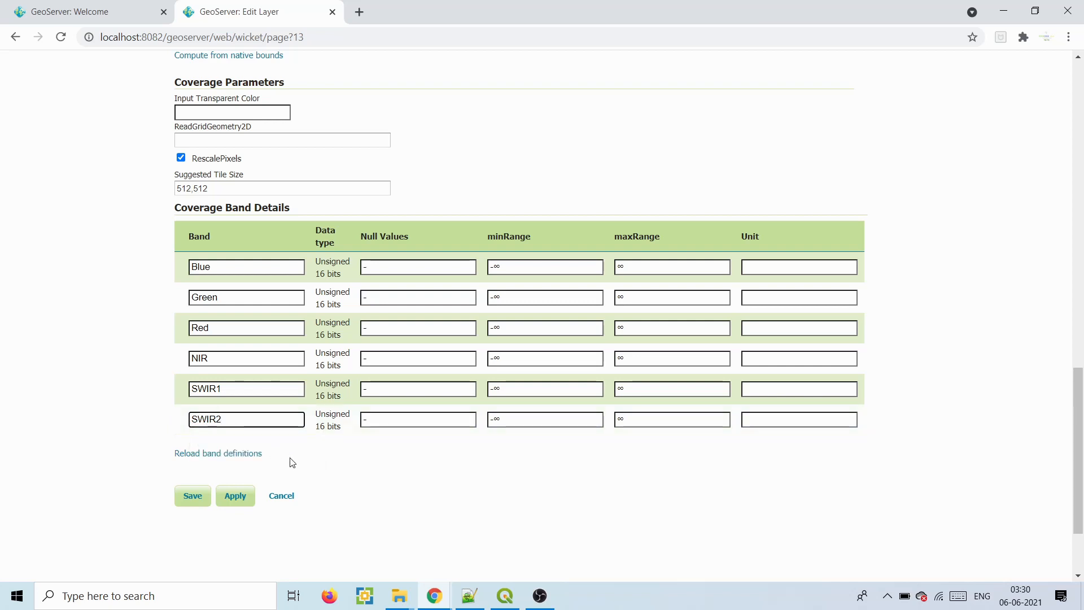
- Add Punjab_ludhiana_sub.tif from the rater_data folder into QGIS, then minimize QGIS
{"action": "left_click", "coordinate": [505, 597]}
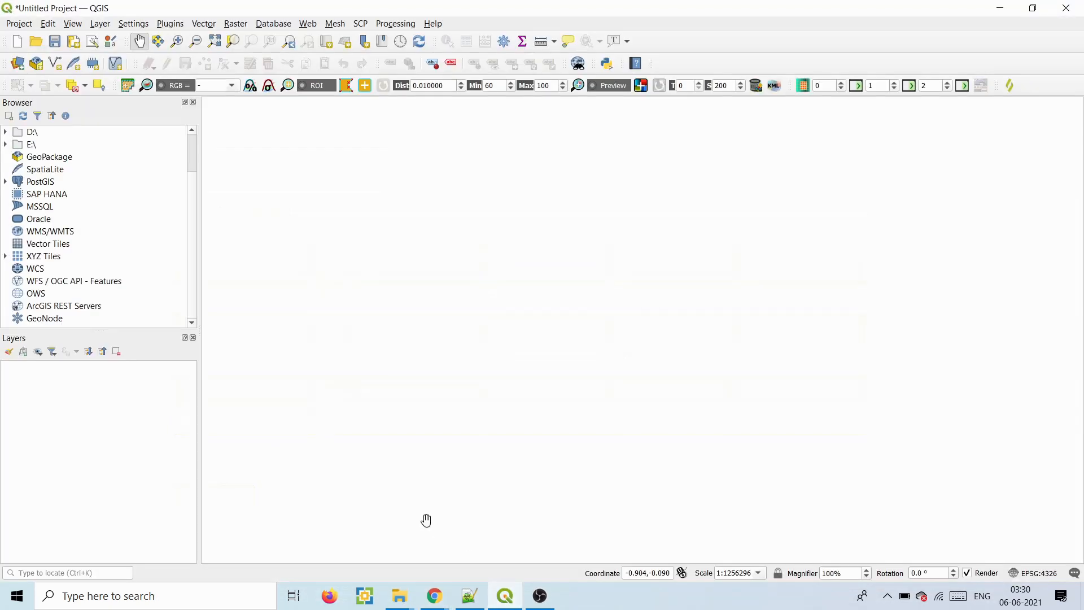
{"action": "mouse_move", "coordinate": [399, 596]}
{"action": "left_click", "coordinate": [501, 533]}
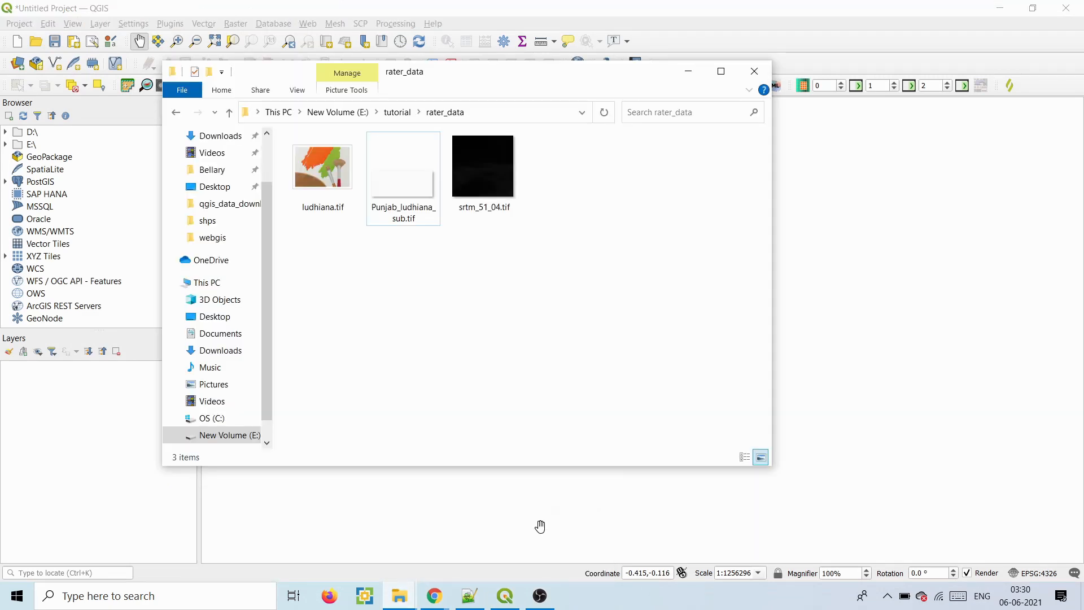
{"action": "left_click", "coordinate": [540, 525]}
{"action": "mouse_move", "coordinate": [417, 597]}
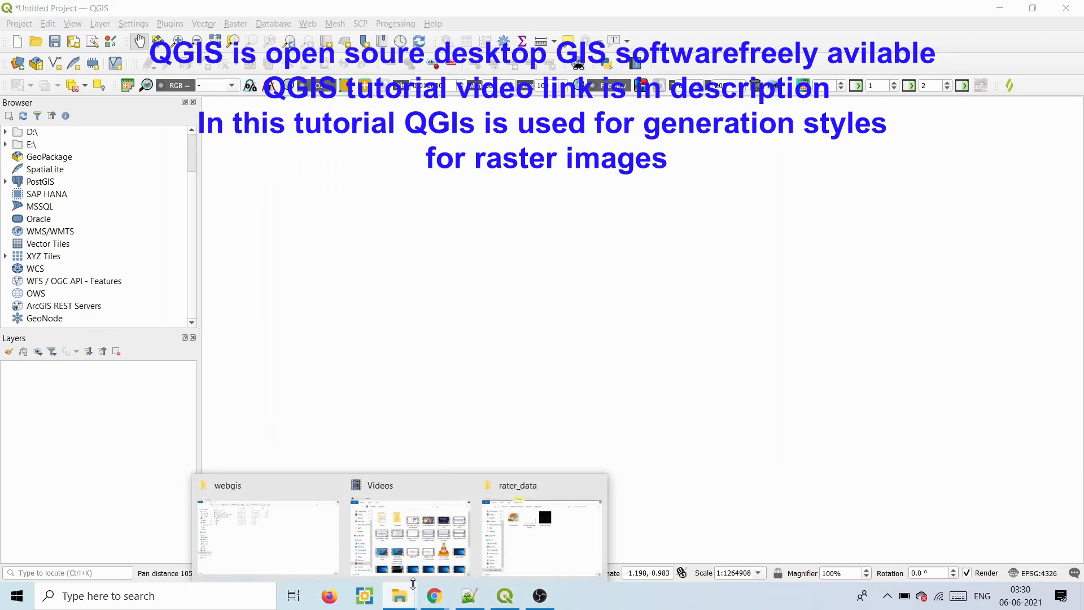
{"action": "left_click", "coordinate": [540, 528]}
{"action": "left_click", "coordinate": [398, 178]}
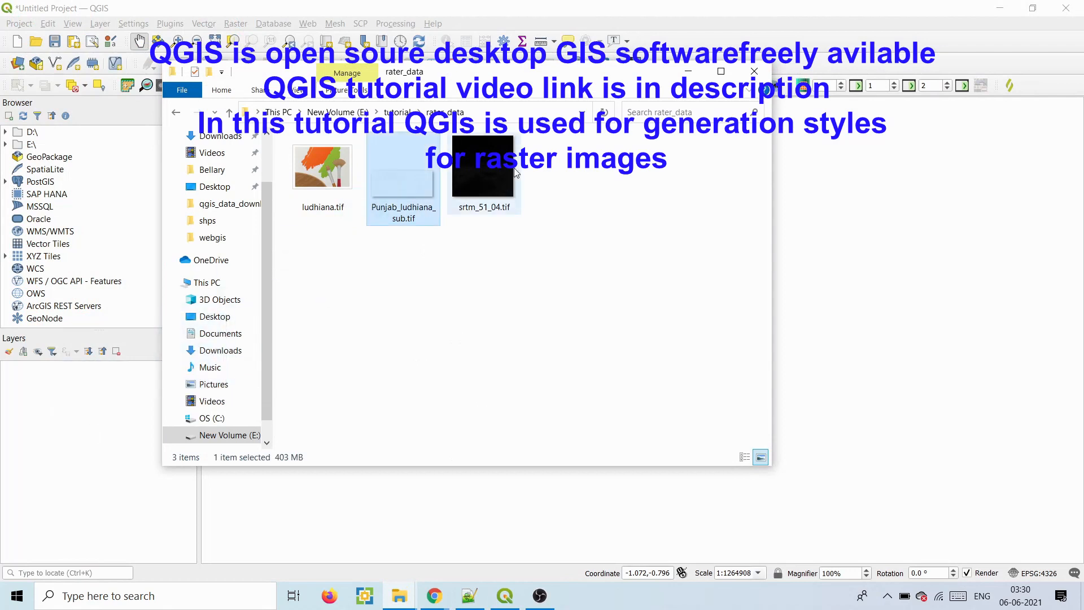
{"action": "left_click", "coordinate": [688, 72]}
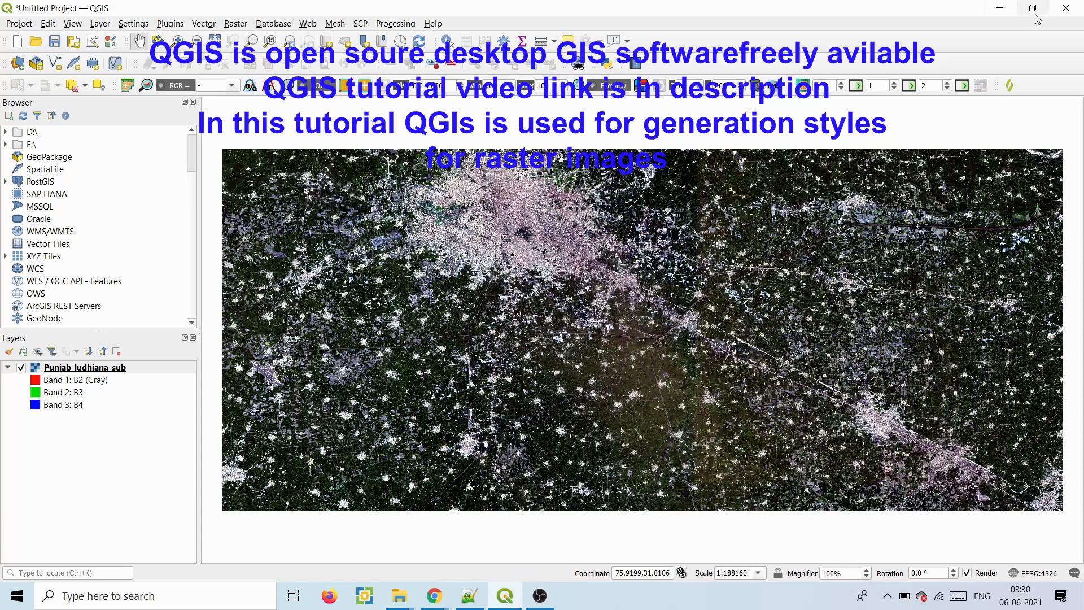
{"action": "left_click", "coordinate": [1008, 10]}
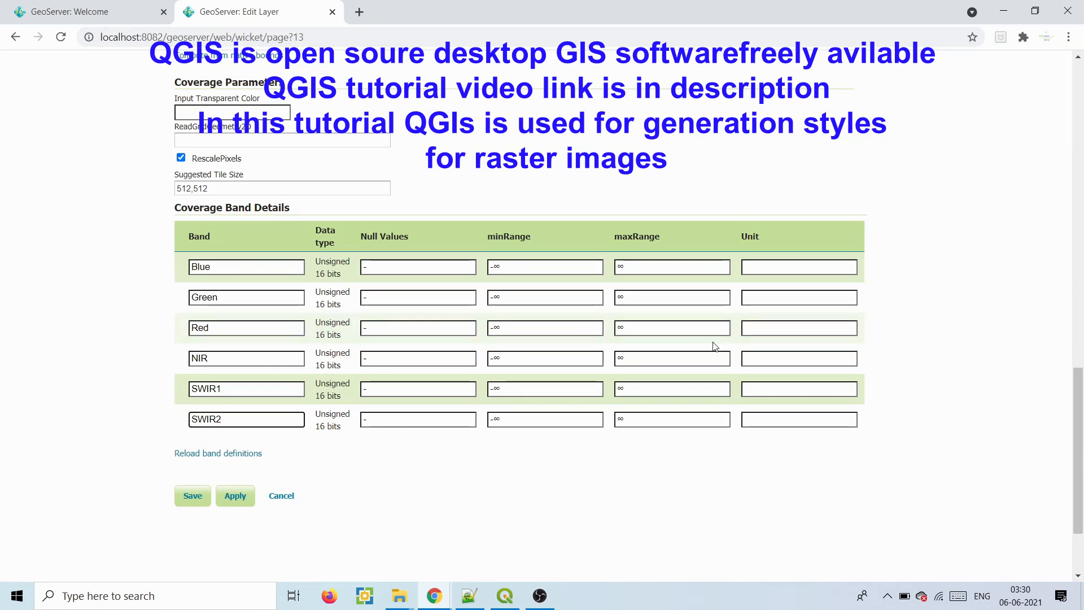
- Under the layer's Publishing settings, keep raster as the default WMS style
{"action": "mouse_move", "coordinate": [507, 595]}
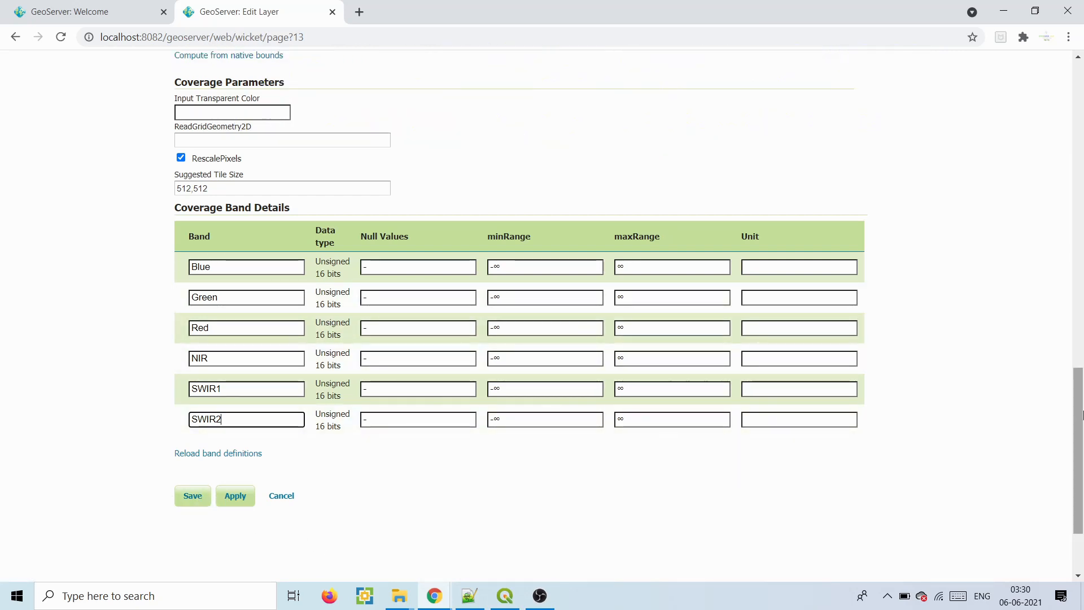
{"action": "left_click_drag", "start_coordinate": [1079, 423], "coordinate": [1079, 118]}
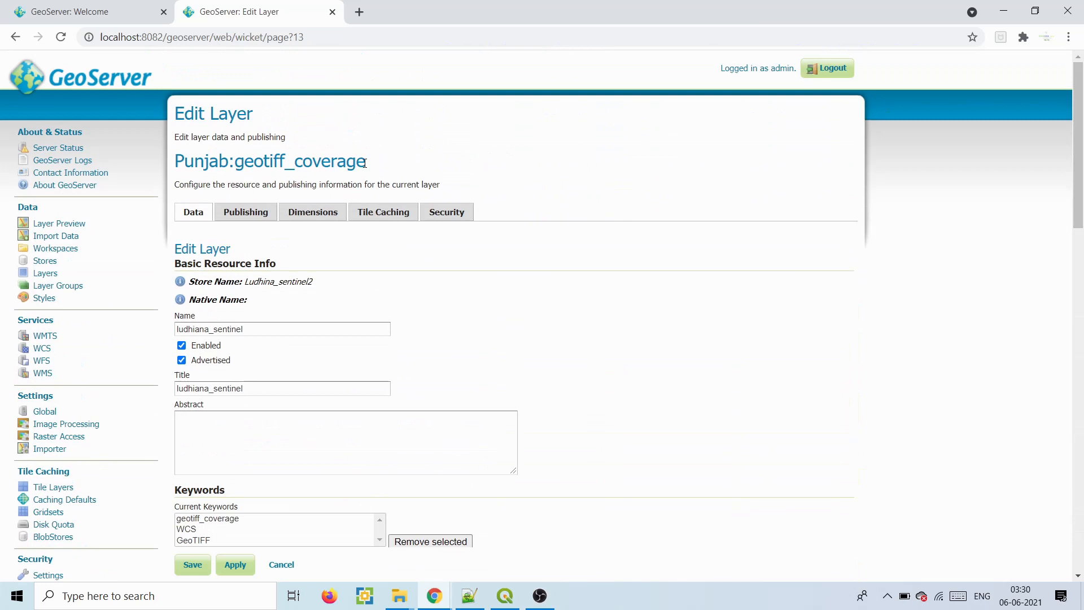
{"action": "left_click", "coordinate": [240, 214]}
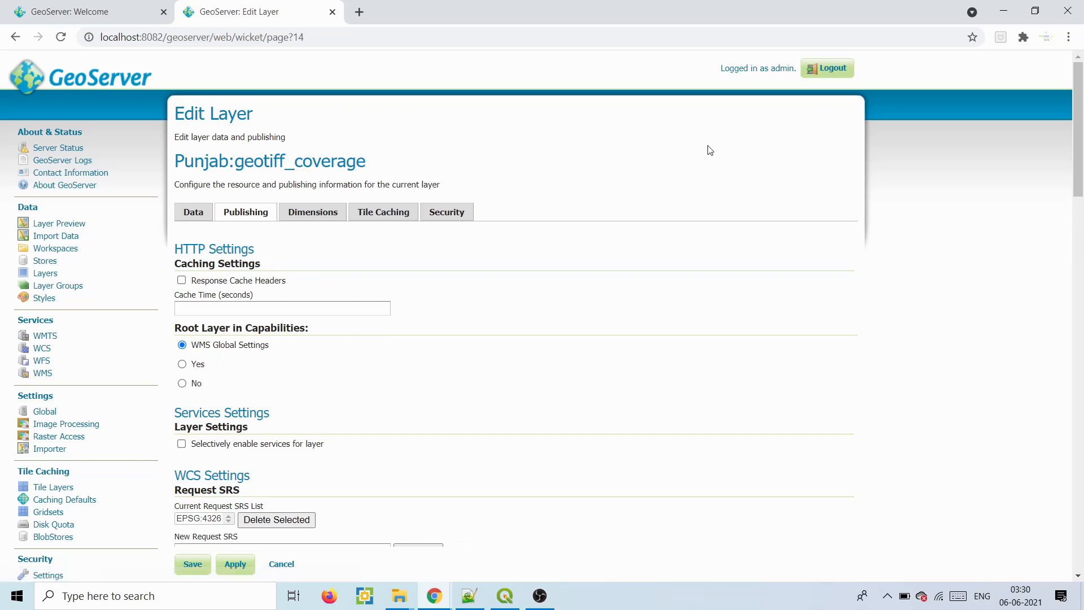
{"action": "left_click_drag", "start_coordinate": [1081, 119], "coordinate": [1077, 327]}
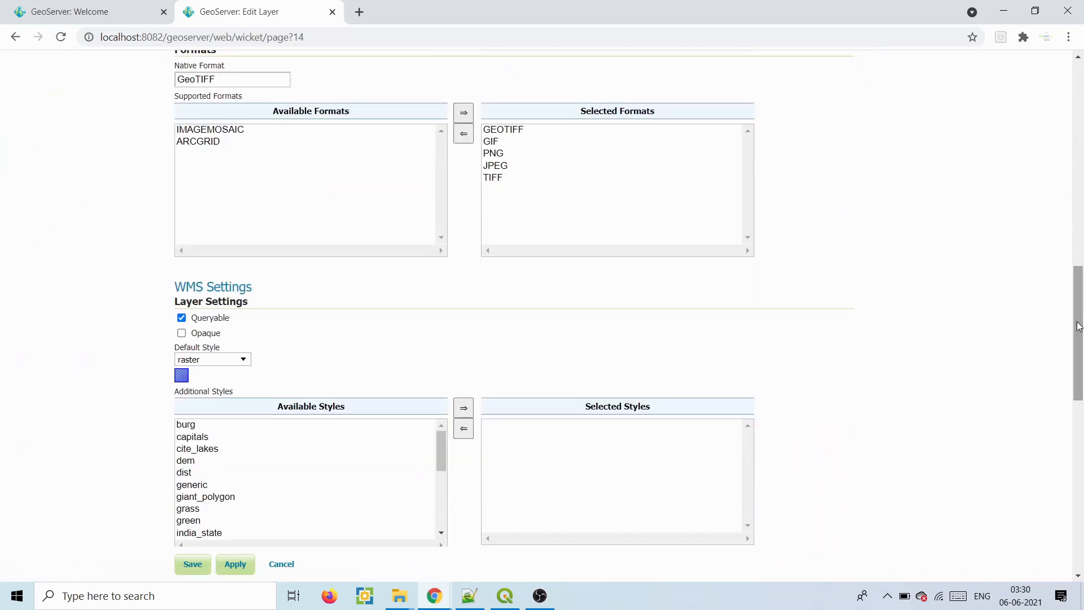
{"action": "left_click", "coordinate": [222, 361]}
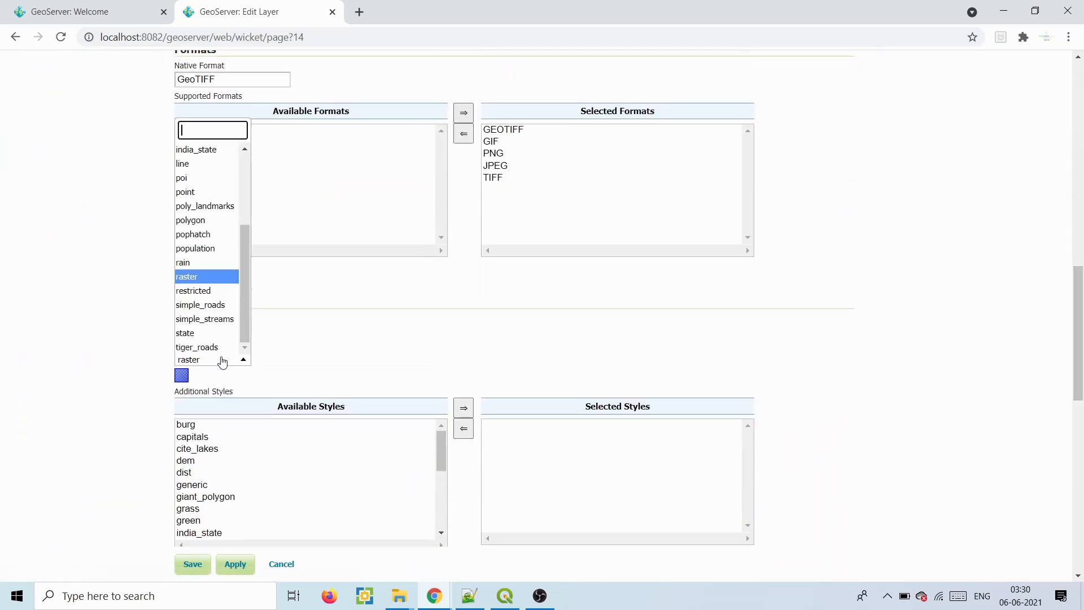
{"action": "left_click", "coordinate": [205, 278]}
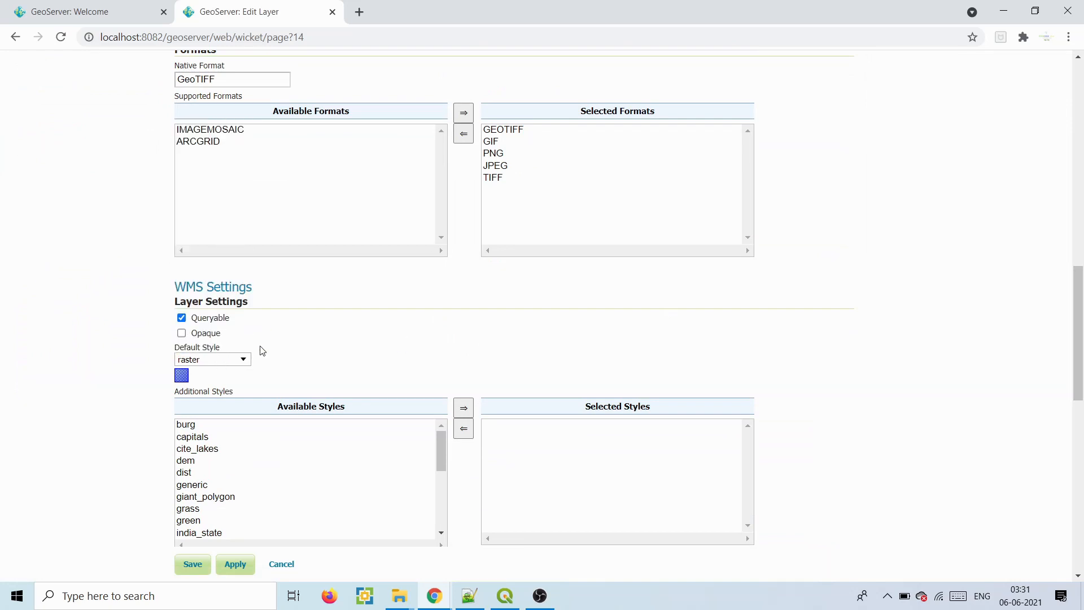
- In QGIS, open the Layer Properties of Punjab_ludhiana_sub
{"action": "left_click", "coordinate": [505, 595]}
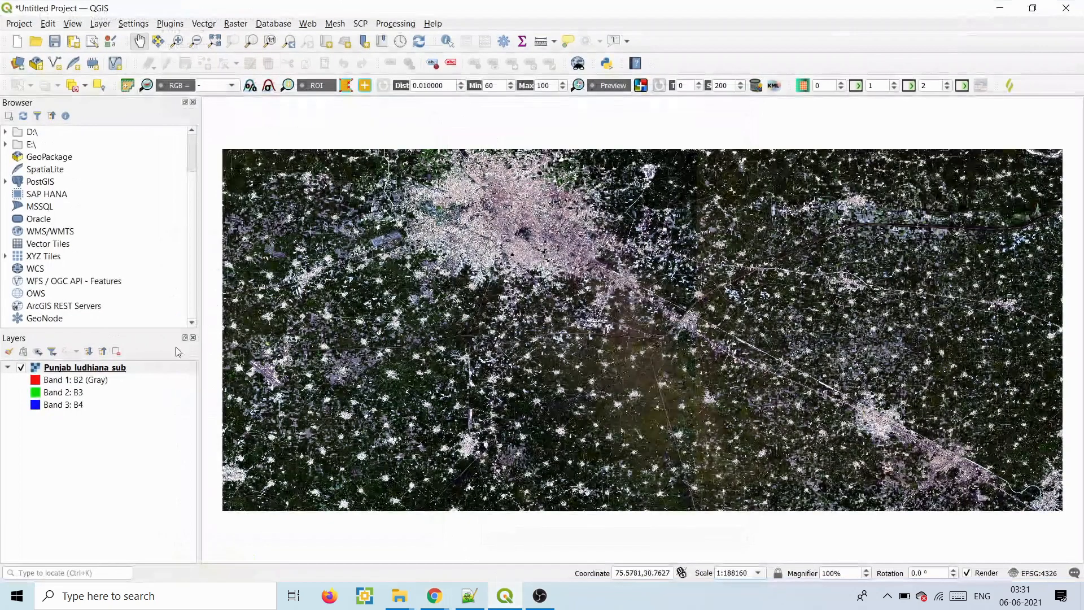
{"action": "right_click", "coordinate": [94, 371]}
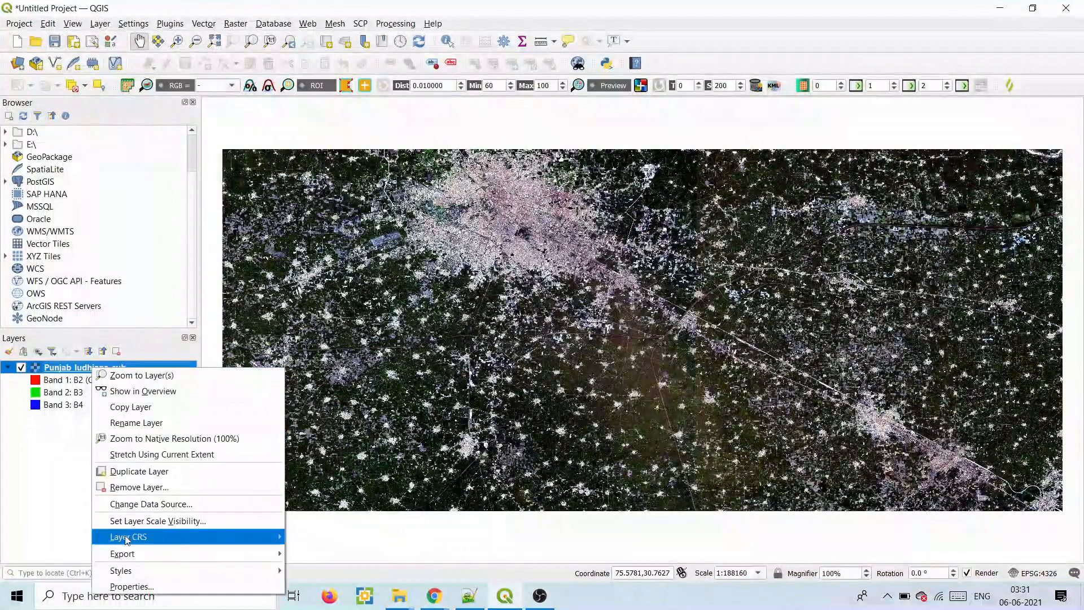
{"action": "left_click", "coordinate": [129, 587]}
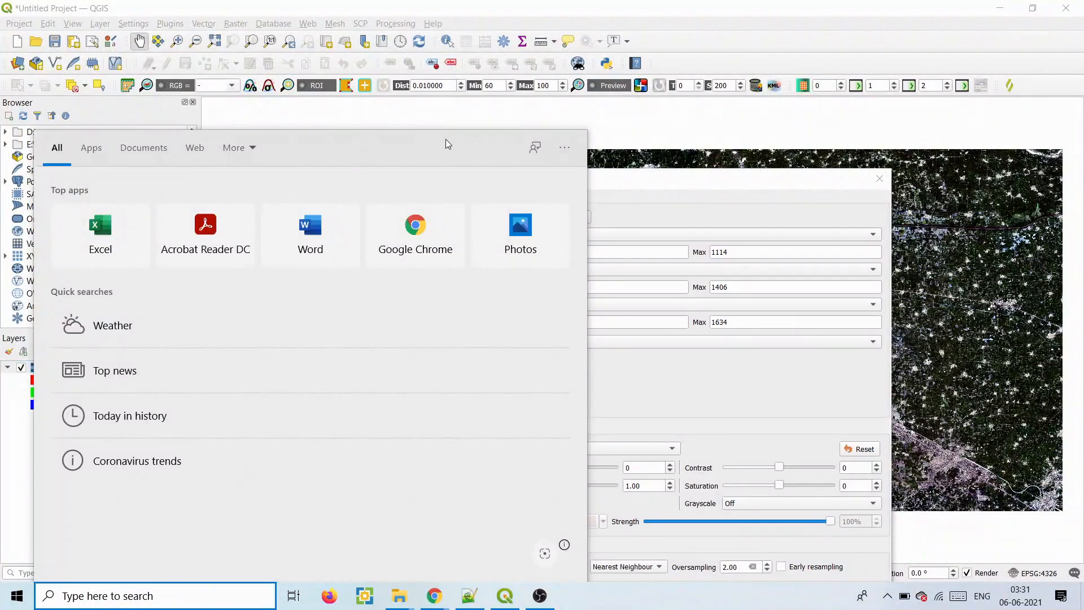
{"action": "left_click", "coordinate": [654, 181]}
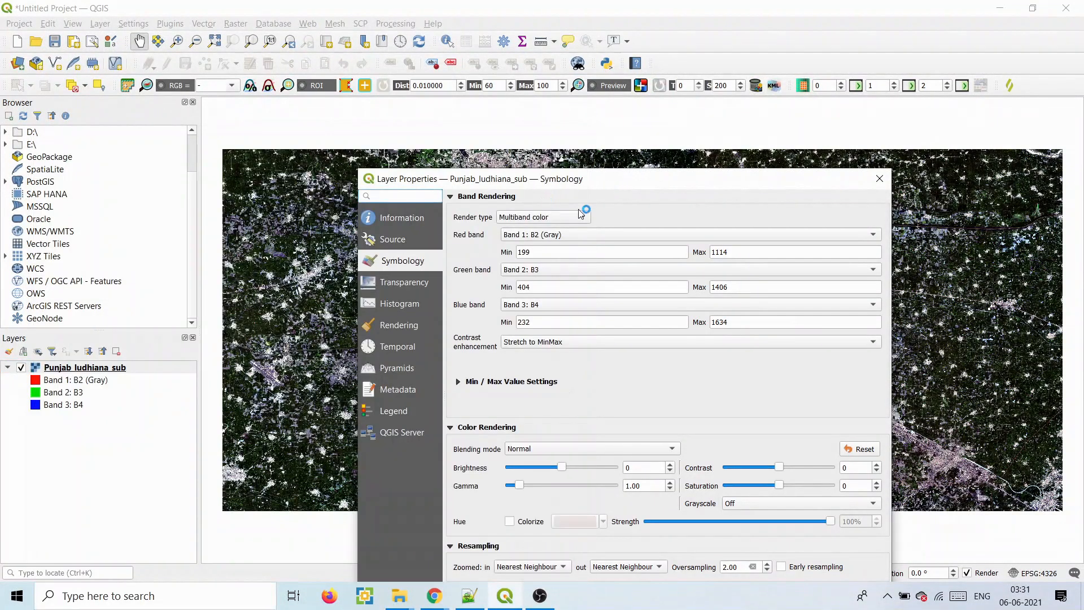
{"action": "left_click", "coordinate": [880, 179]}
{"action": "left_click", "coordinate": [56, 370]}
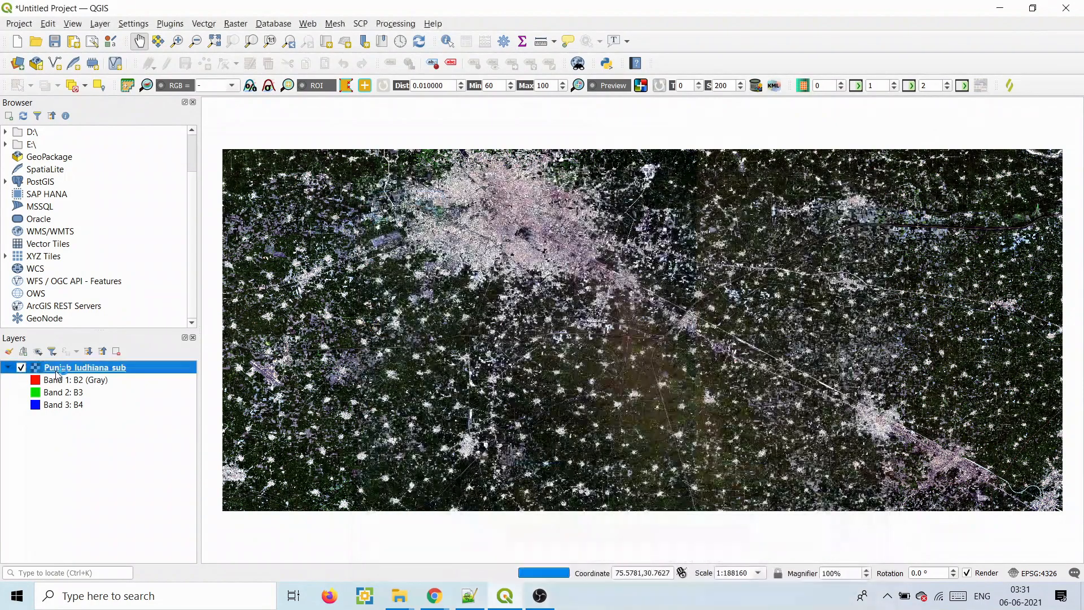
{"action": "right_click", "coordinate": [57, 374]}
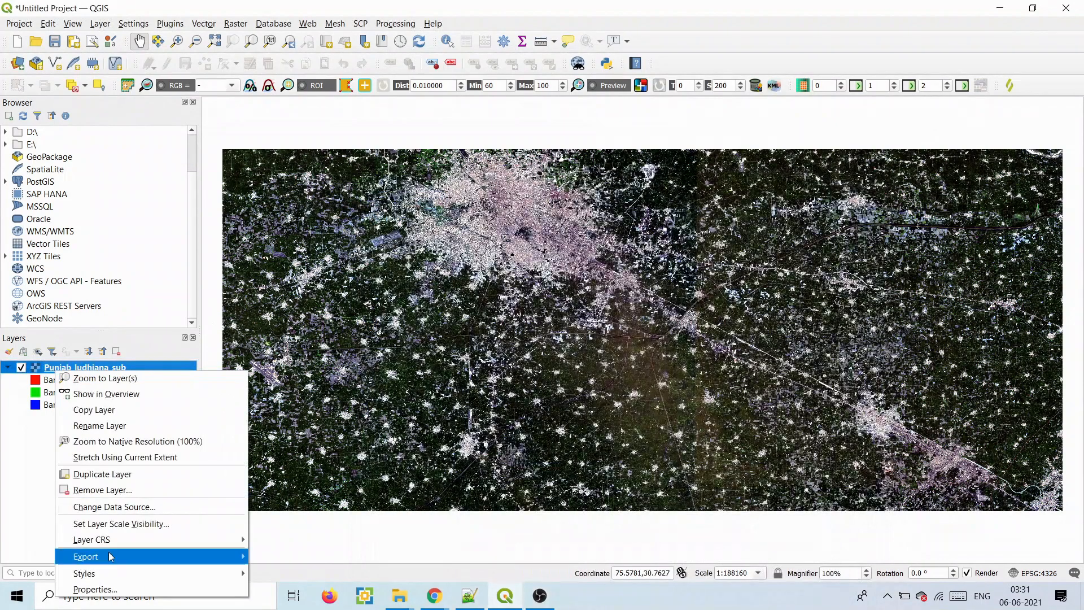
{"action": "left_click", "coordinate": [107, 584]}
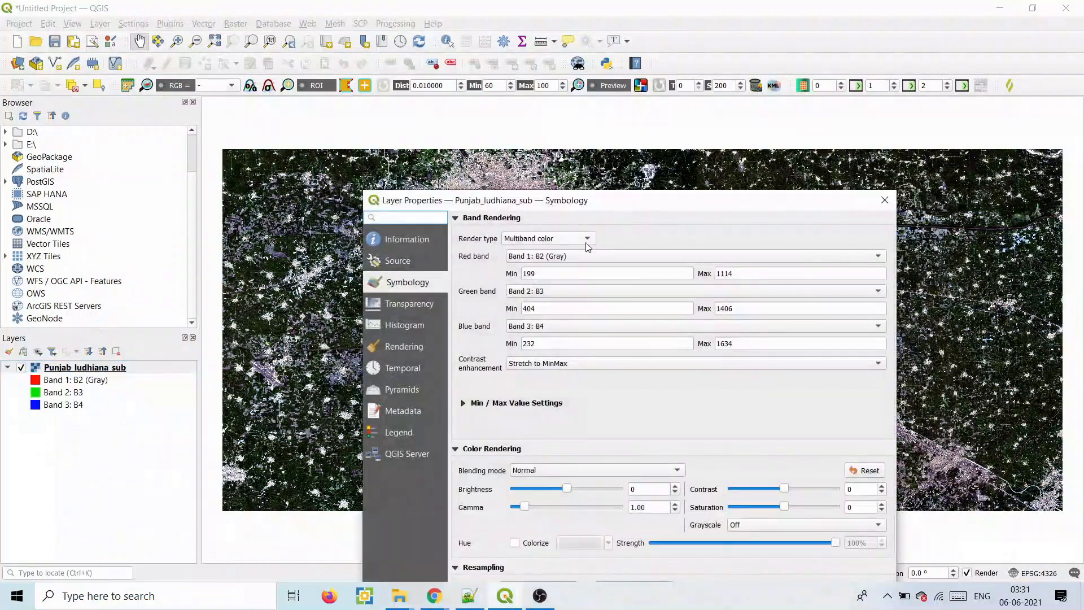
- Assign B8 to red, B4 to green and B3 to blue, then apply and confirm
{"action": "left_click", "coordinate": [600, 253]}
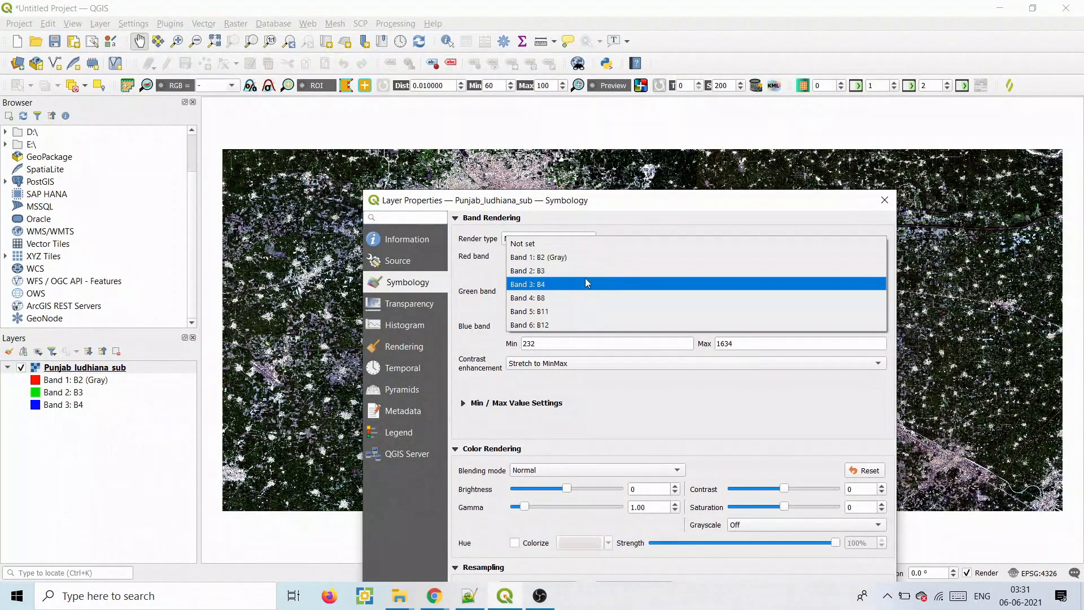
{"action": "left_click", "coordinate": [577, 298]}
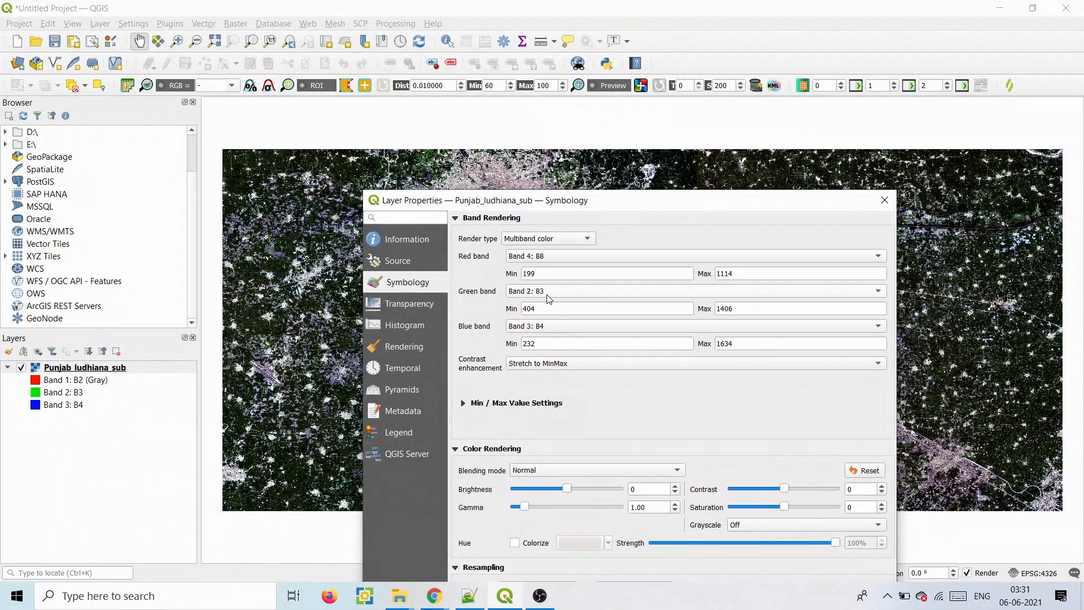
{"action": "left_click", "coordinate": [551, 293]}
{"action": "left_click", "coordinate": [540, 306]}
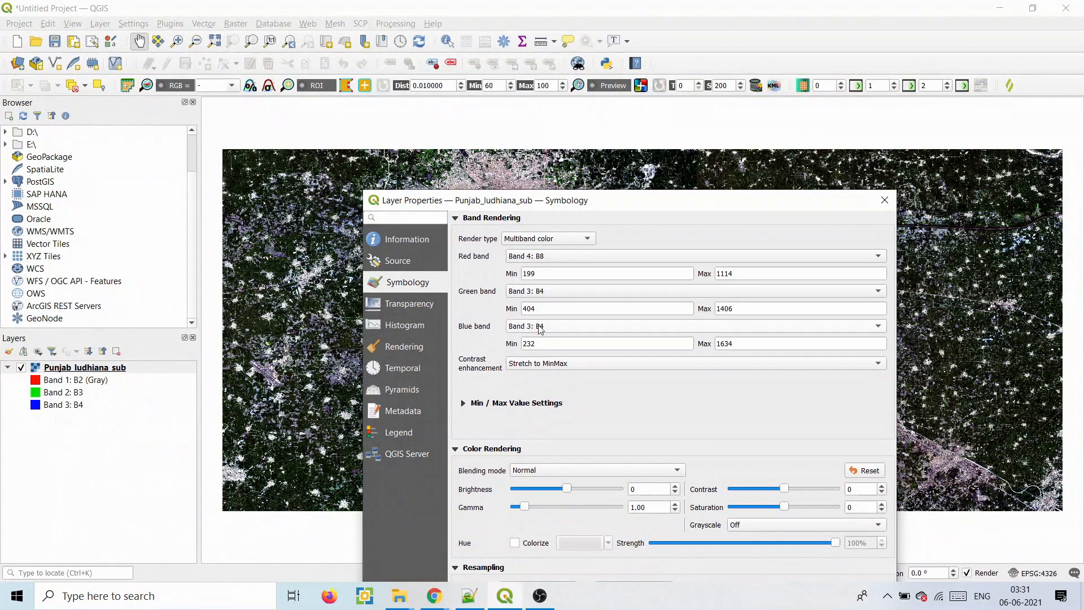
{"action": "left_click", "coordinate": [540, 333]}
{"action": "left_click", "coordinate": [538, 319]}
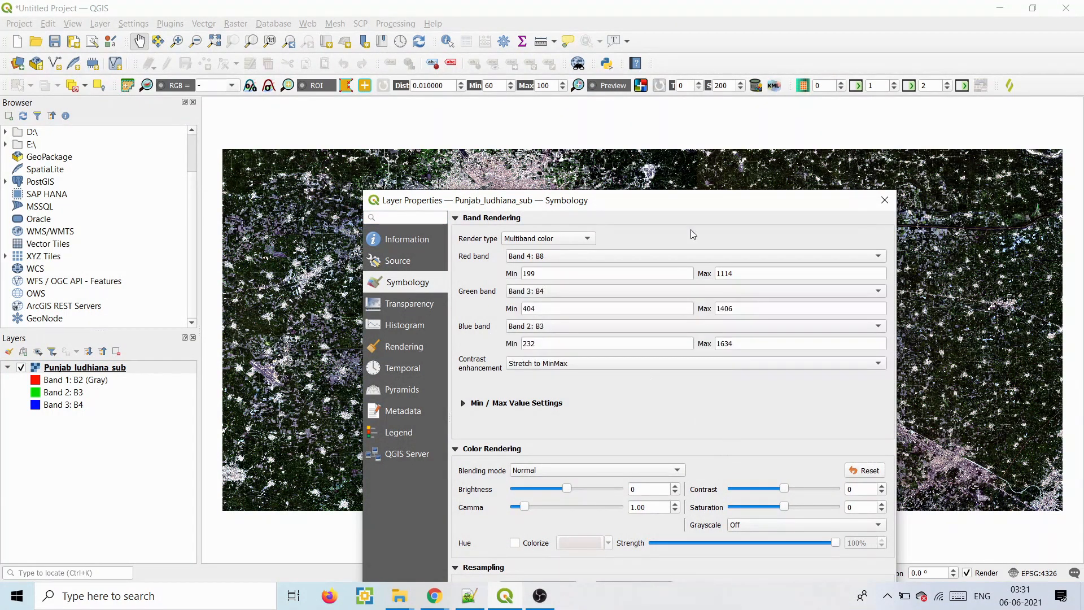
{"action": "left_click_drag", "start_coordinate": [680, 204], "coordinate": [786, 100]}
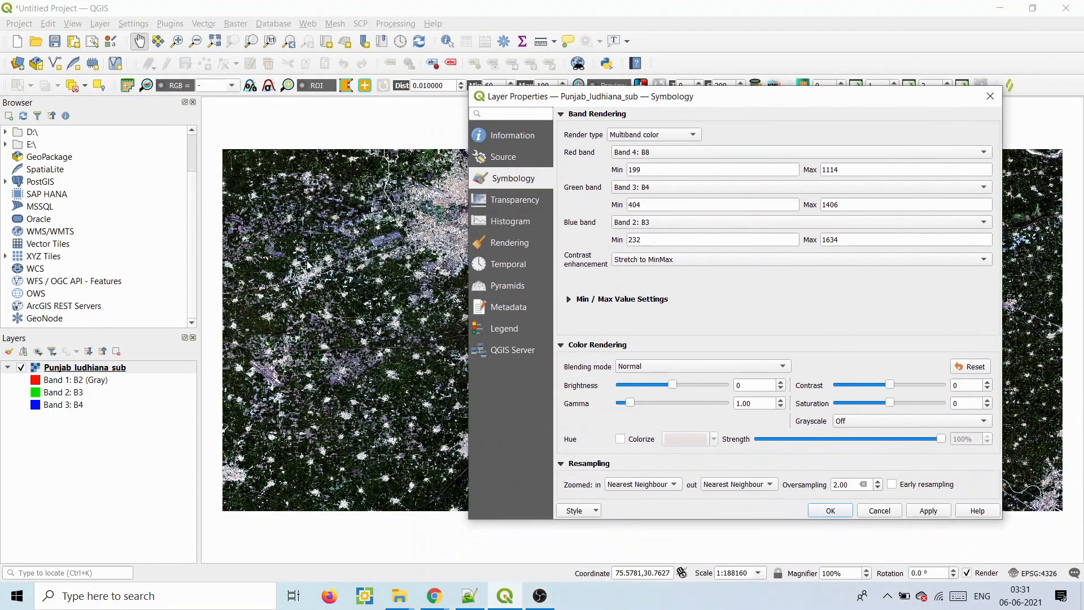
{"action": "left_click", "coordinate": [909, 513]}
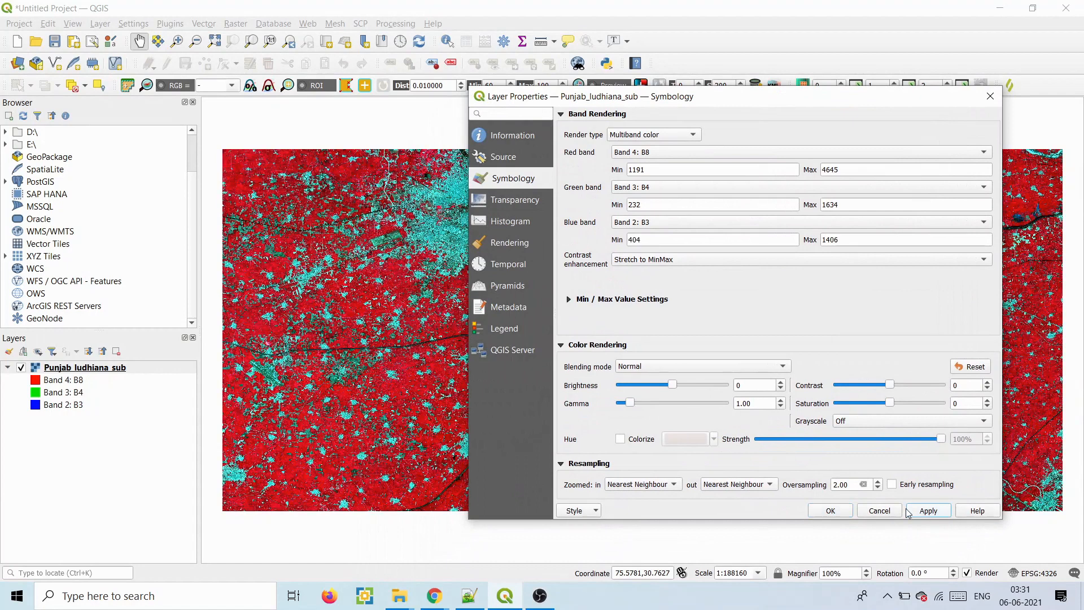
{"action": "left_click", "coordinate": [829, 512]}
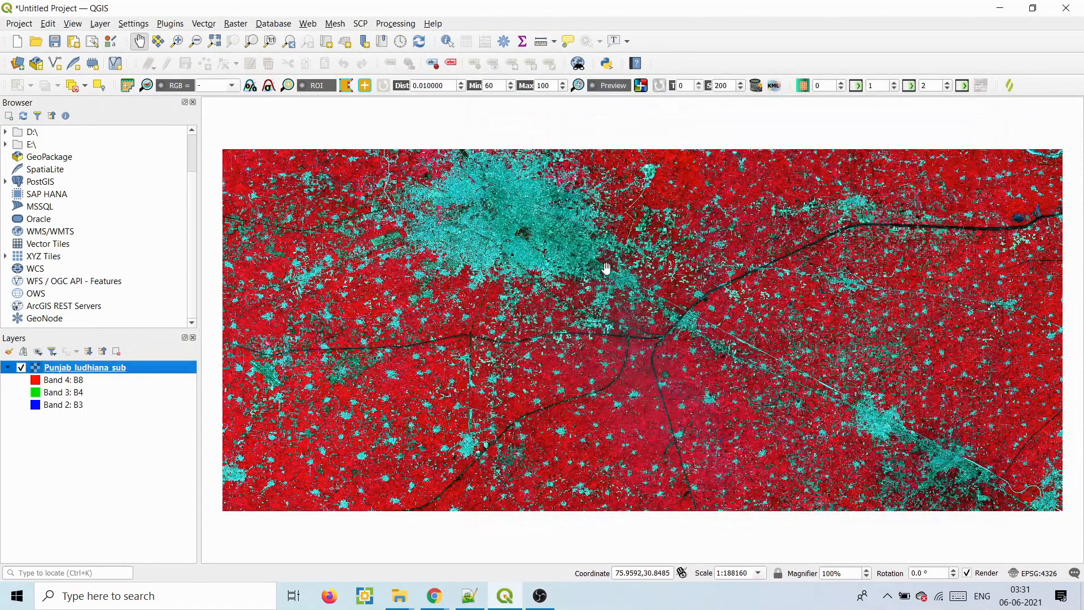
- Save the layer's style to the Desktop as the Styled Layer Descriptor file sat.sld
{"action": "right_click", "coordinate": [89, 367]}
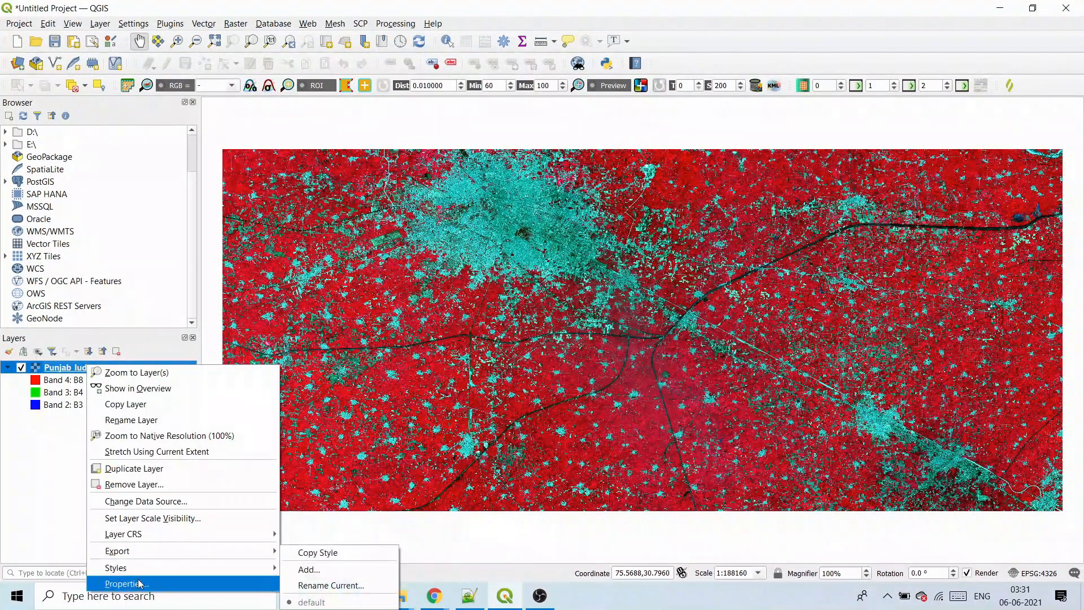
{"action": "left_click", "coordinate": [141, 584]}
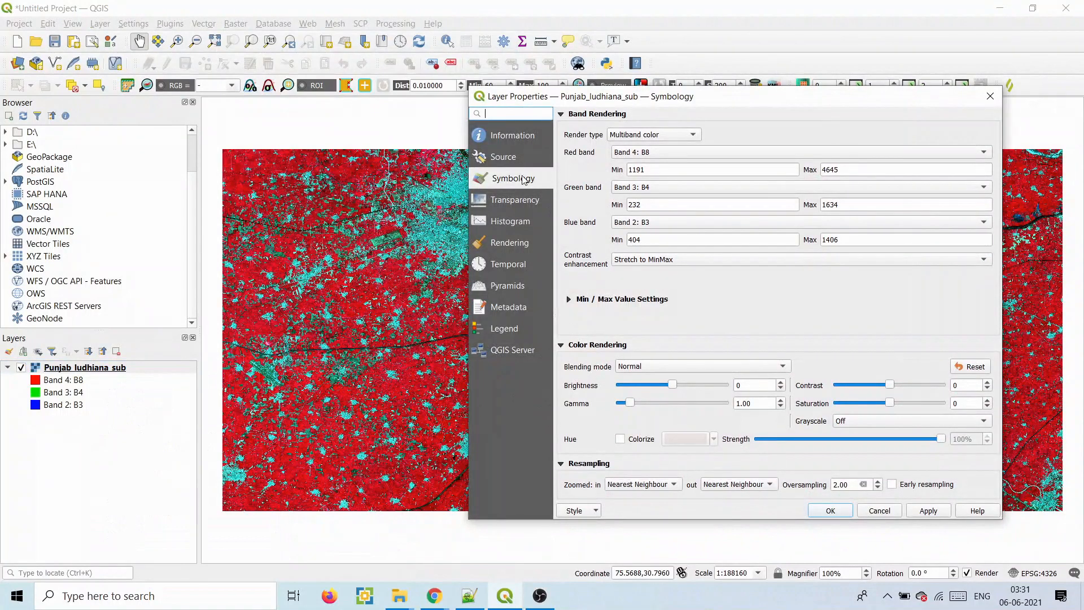
{"action": "left_click", "coordinate": [595, 511]}
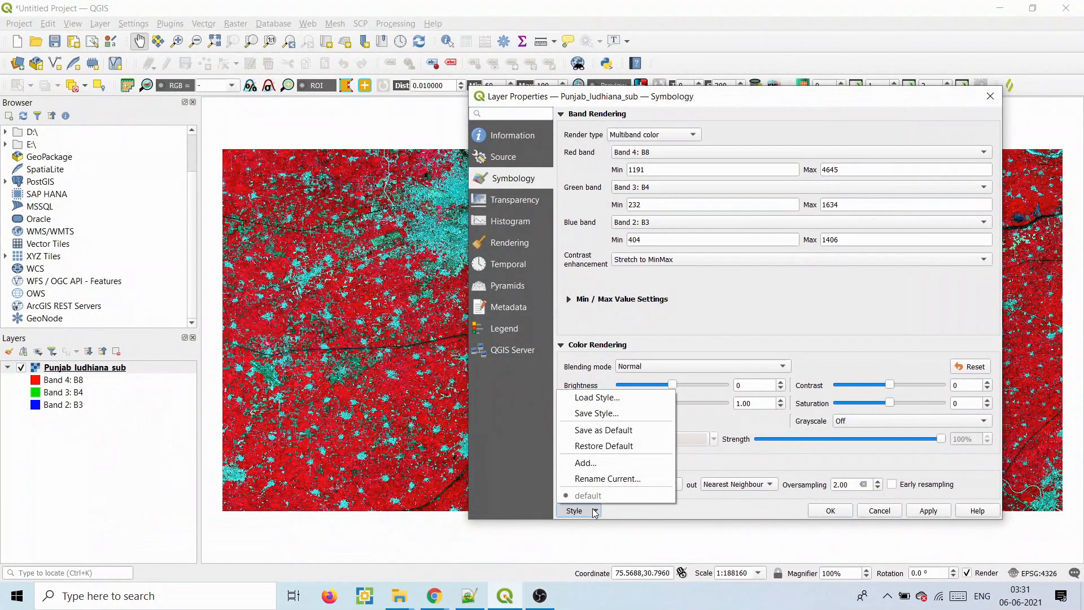
{"action": "left_click", "coordinate": [610, 414]}
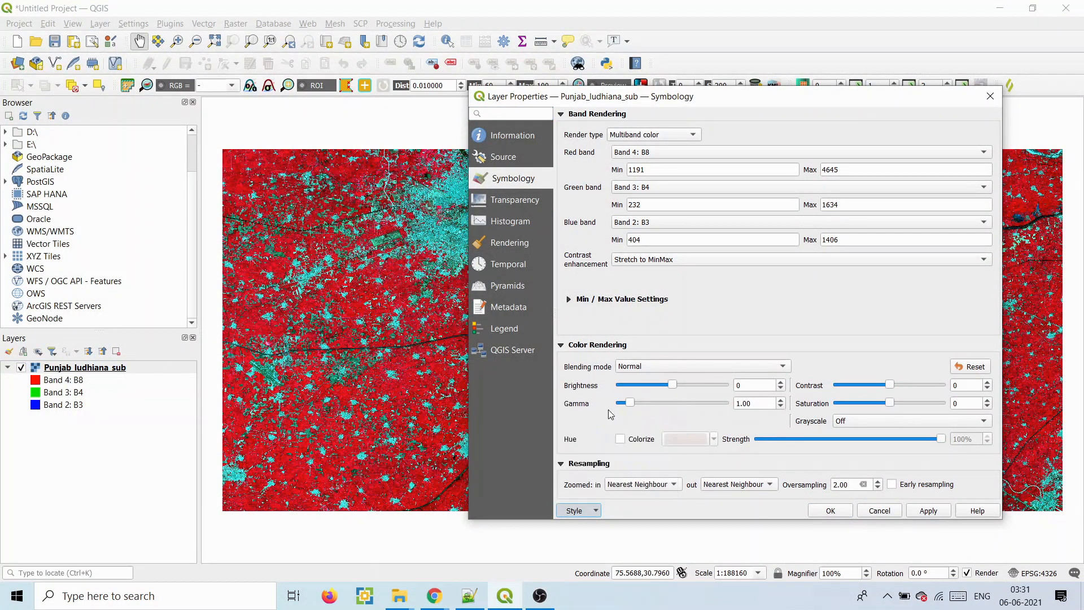
{"action": "left_click", "coordinate": [629, 388]}
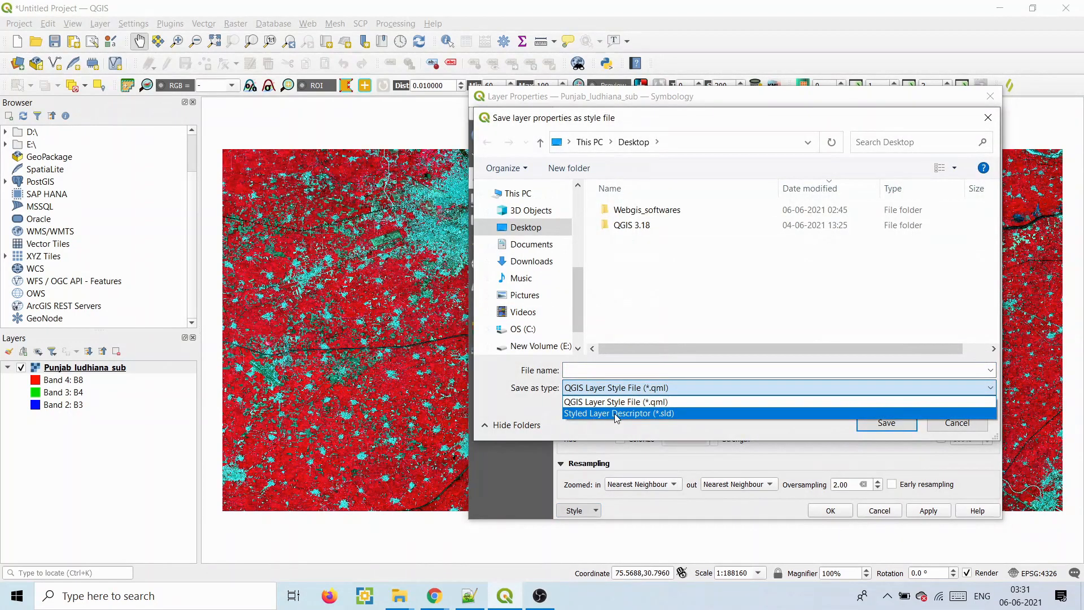
{"action": "left_click", "coordinate": [614, 413]}
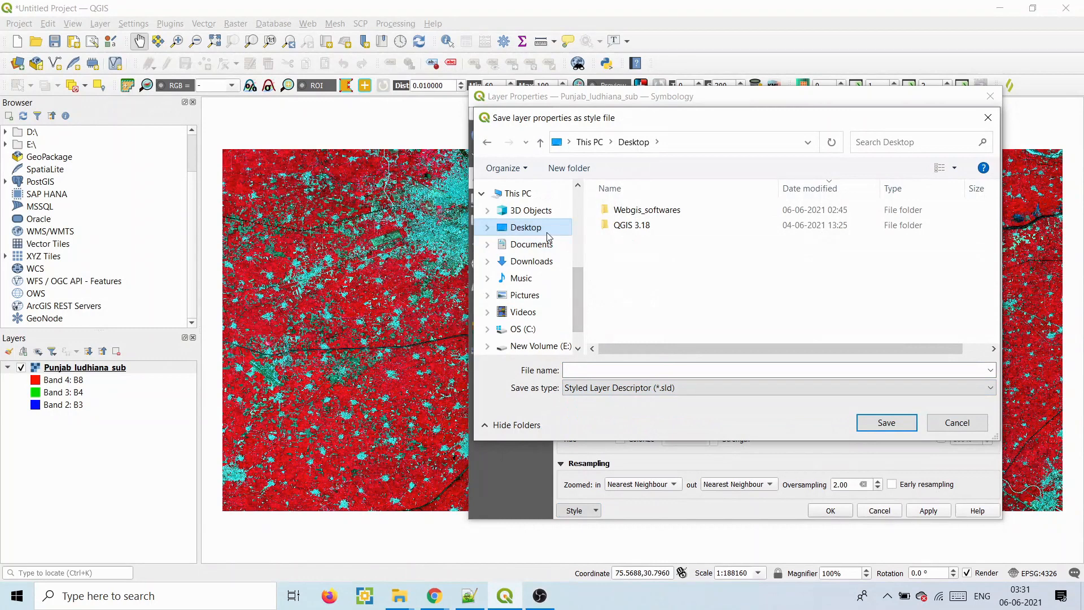
{"action": "left_click", "coordinate": [603, 367]}
{"action": "type", "text": "sat"}
{"action": "left_click", "coordinate": [867, 422]}
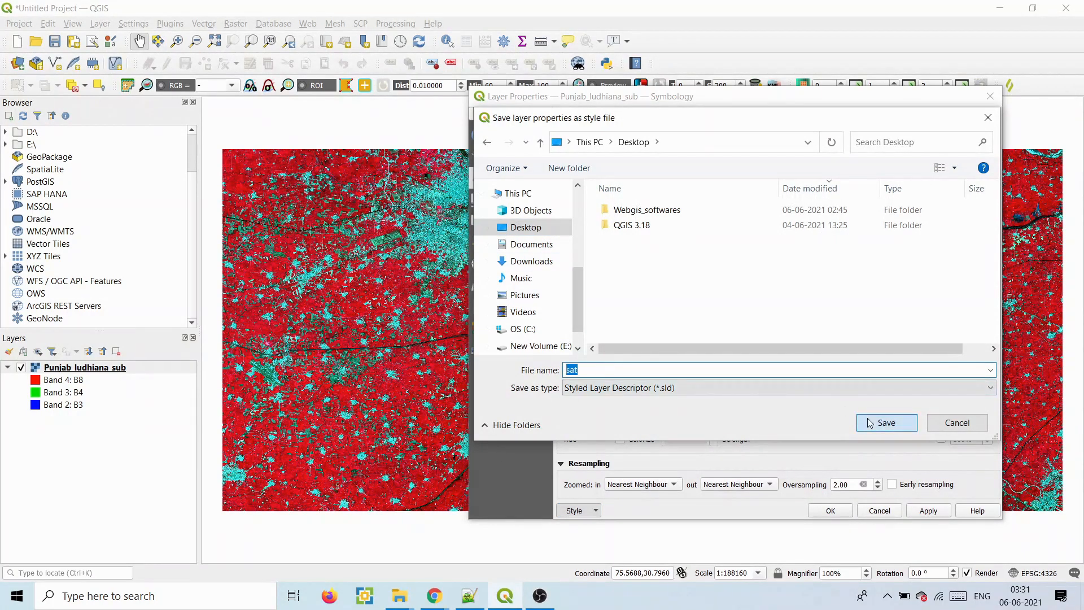
{"action": "left_click", "coordinate": [830, 511]}
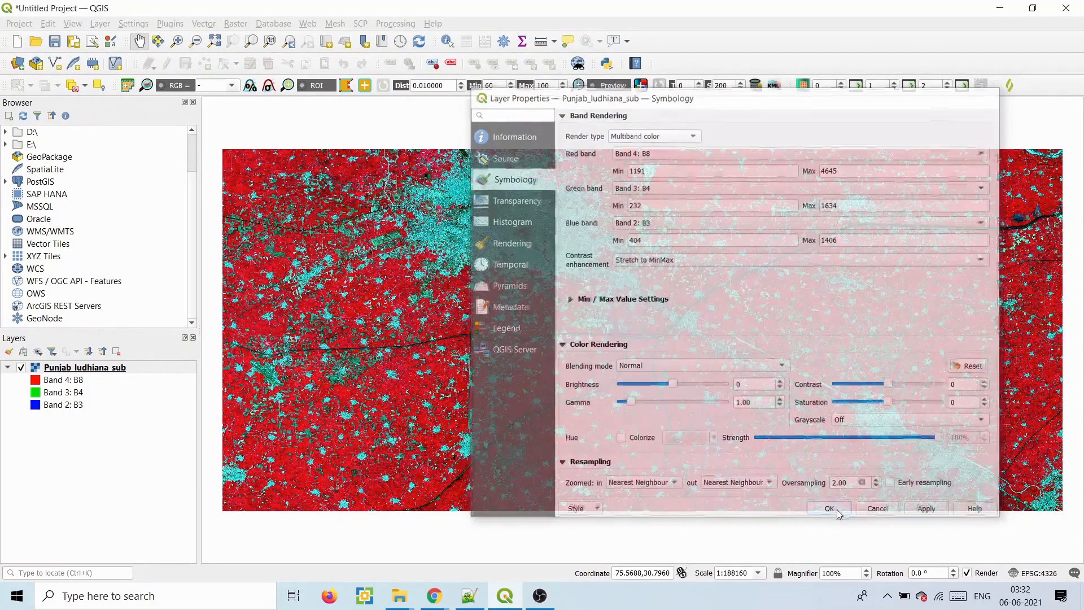
{"action": "key", "text": "super+d"}
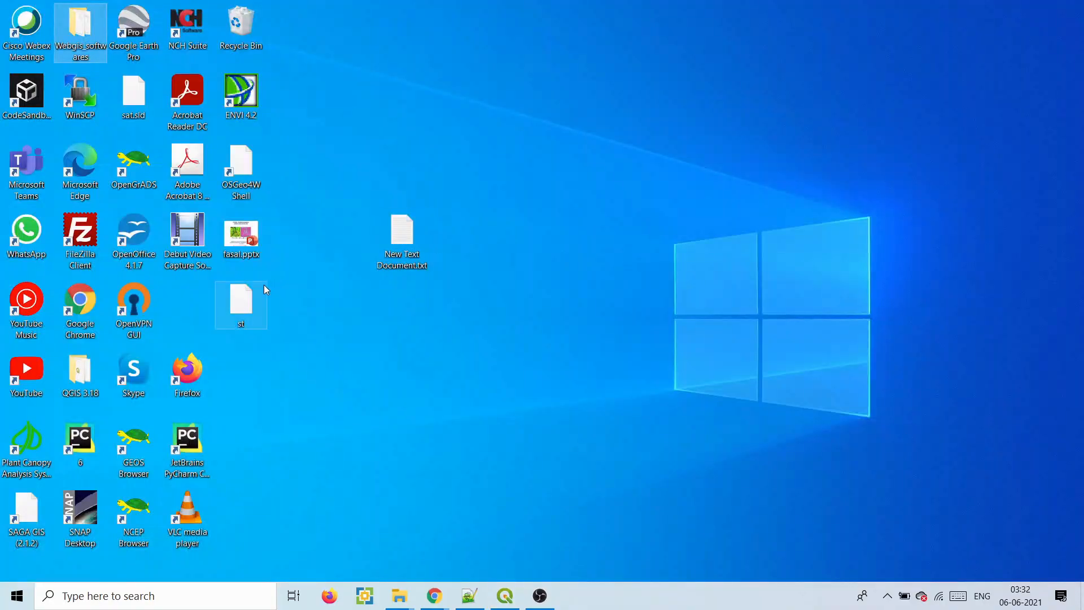
- Open sat.sld from the desktop in Notepad++
{"action": "left_click_drag", "start_coordinate": [134, 93], "coordinate": [405, 96]}
{"action": "right_click", "coordinate": [404, 97]}
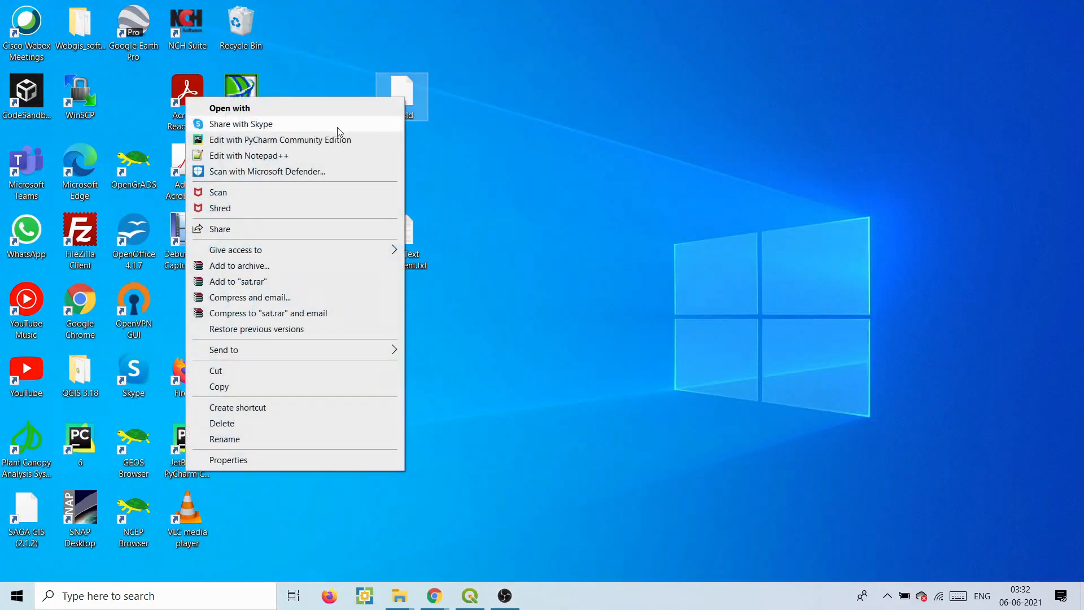
{"action": "left_click", "coordinate": [287, 155]}
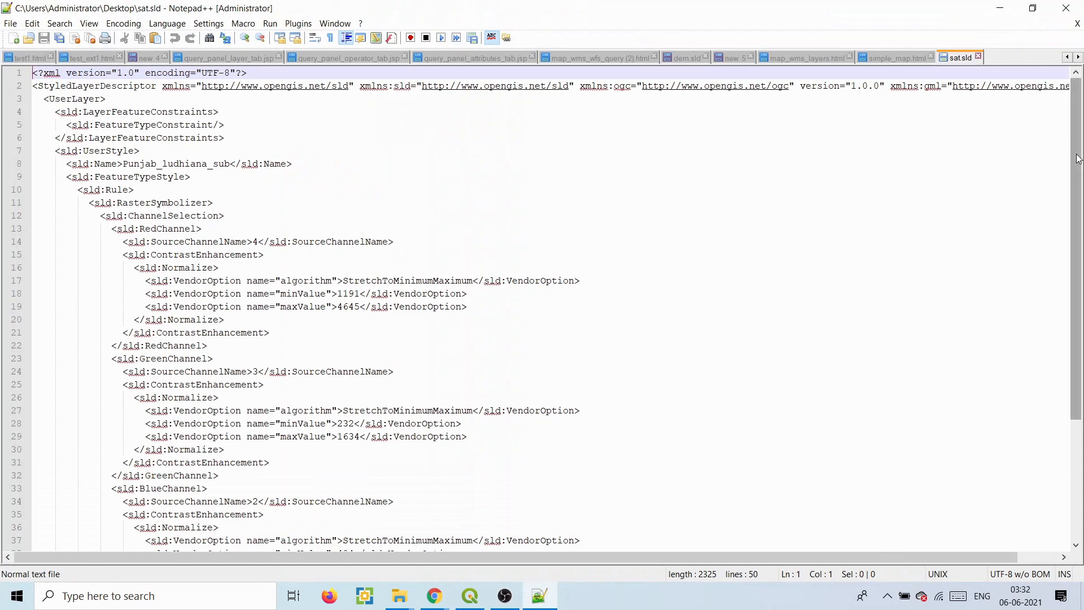
{"action": "left_click_drag", "start_coordinate": [1077, 267], "coordinate": [1067, 385]}
{"action": "left_click_drag", "start_coordinate": [1078, 394], "coordinate": [1081, 216]}
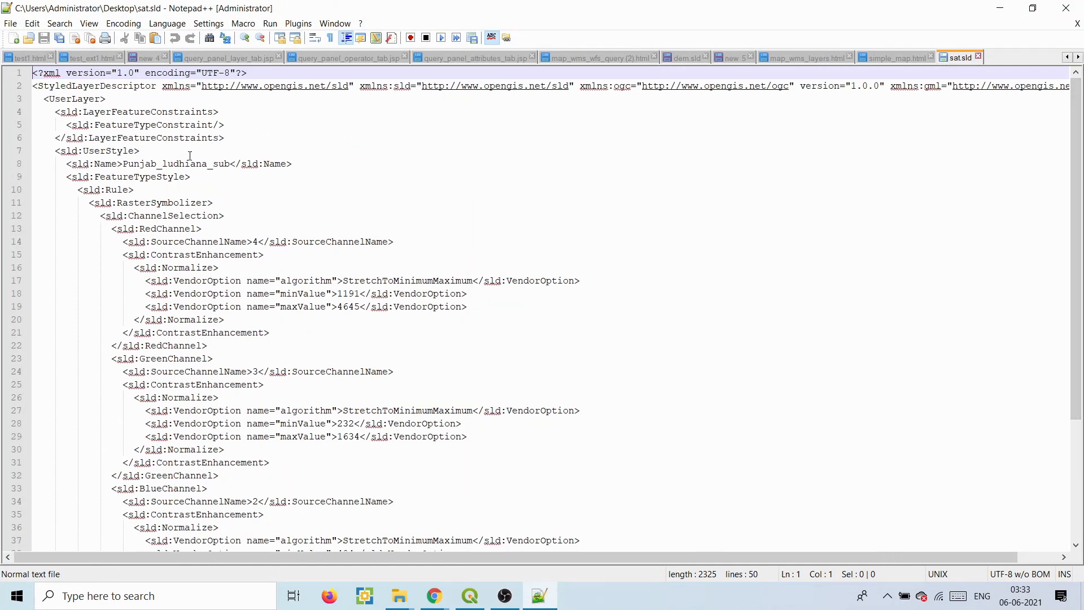
- Review the RasterSymbolizer channels (red band 4, green 3, blue 2), then minimize Notepad++
{"action": "left_click", "coordinate": [195, 203]}
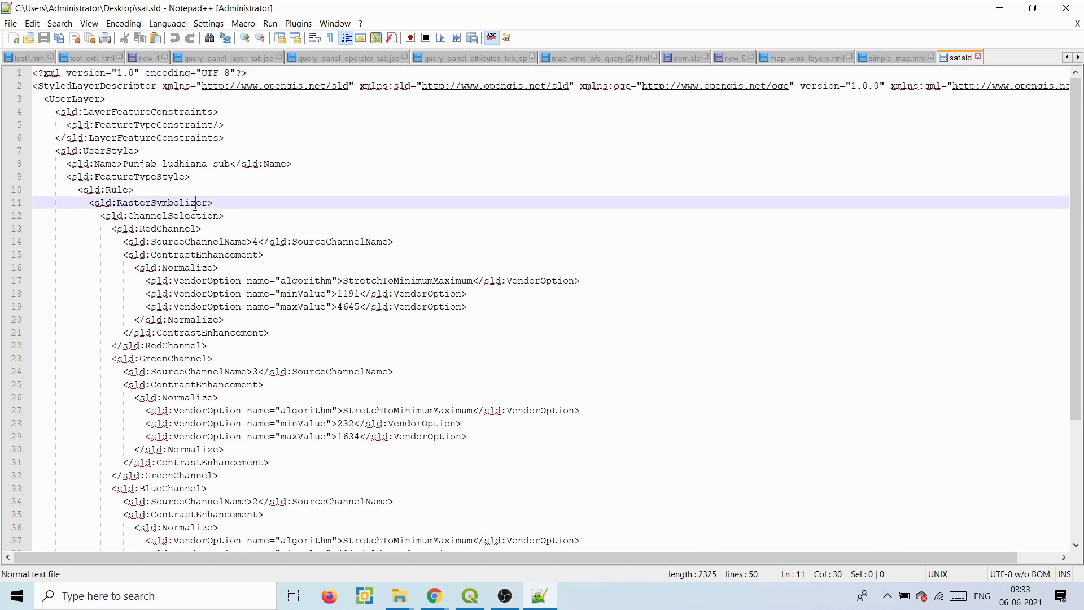
{"action": "left_click", "coordinate": [164, 228]}
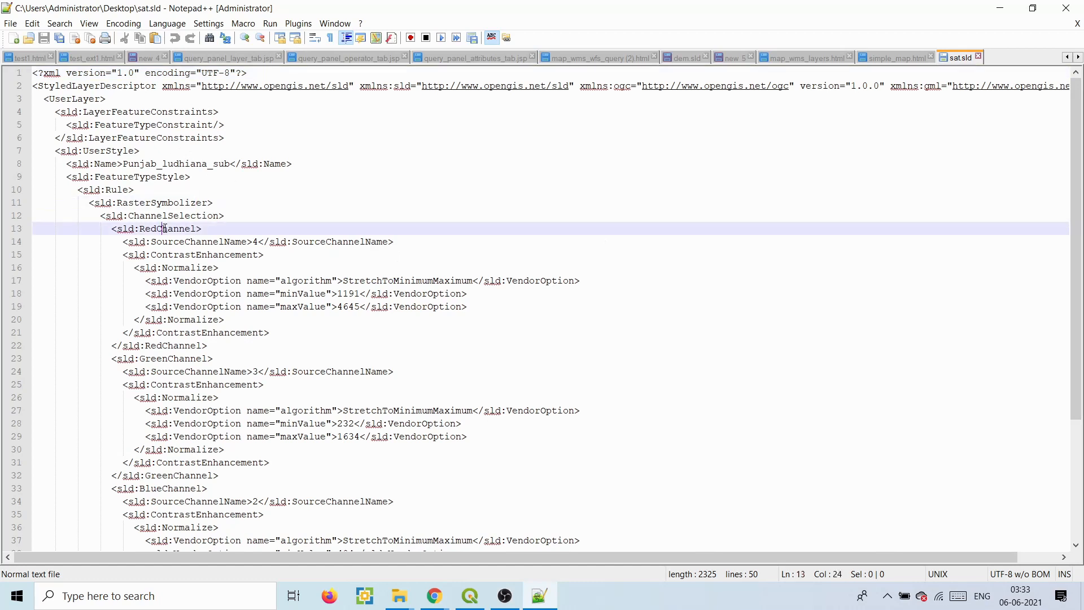
{"action": "left_click", "coordinate": [254, 241]}
{"action": "left_click", "coordinate": [177, 359]}
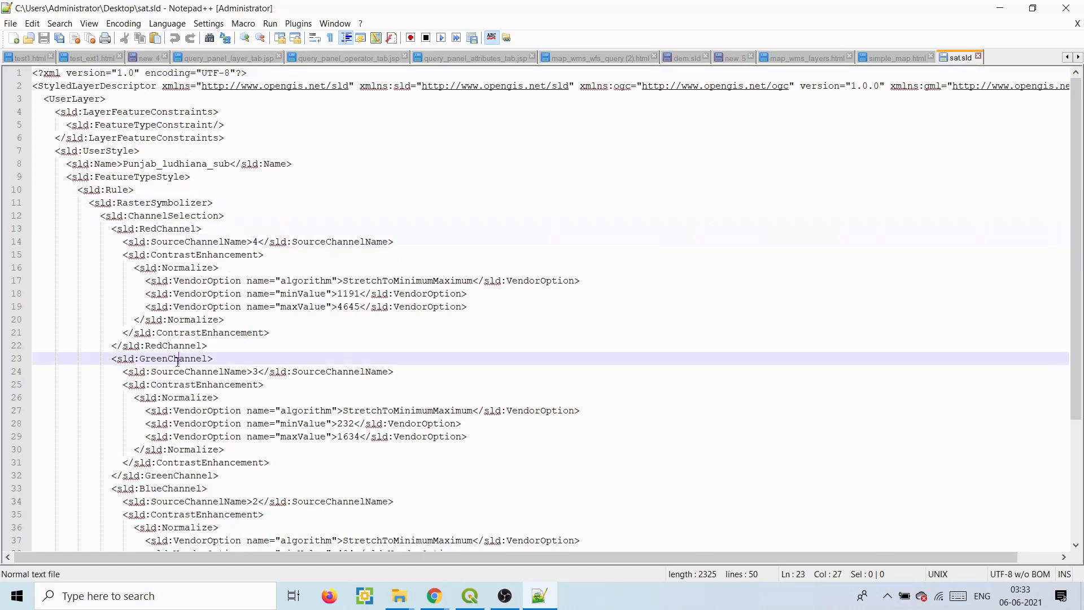
{"action": "left_click", "coordinate": [258, 372]}
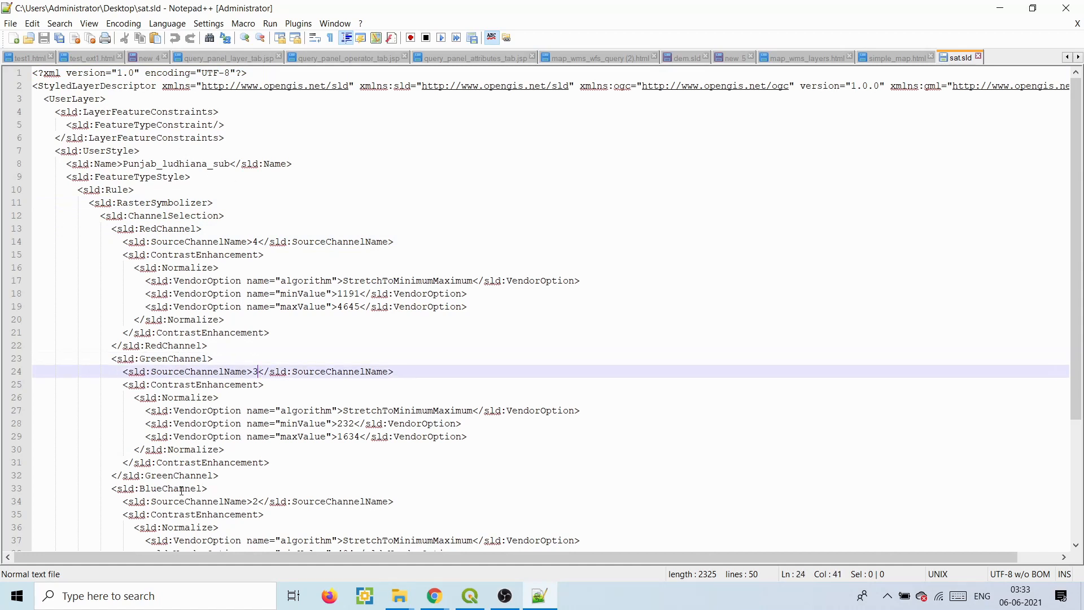
{"action": "left_click", "coordinate": [179, 488]}
{"action": "left_click", "coordinate": [259, 503]}
{"action": "left_click_drag", "start_coordinate": [270, 414], "coordinate": [339, 437]}
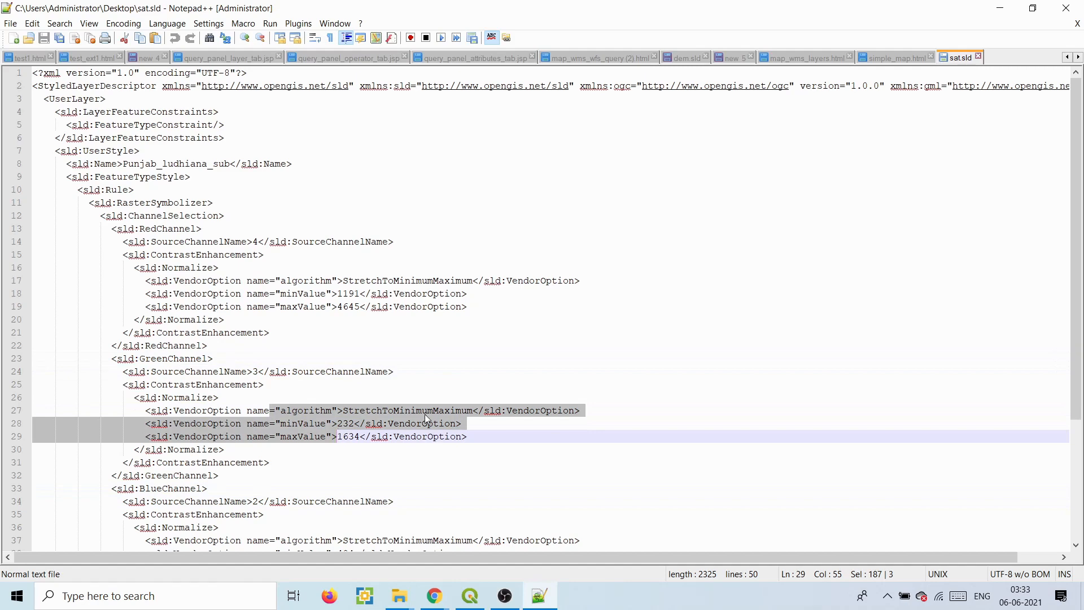
{"action": "left_click", "coordinate": [999, 8]}
- Save the layer in GeoServer and find Punjab:ludhiana_sentinel in the Layers list
{"action": "mouse_move", "coordinate": [434, 594]}
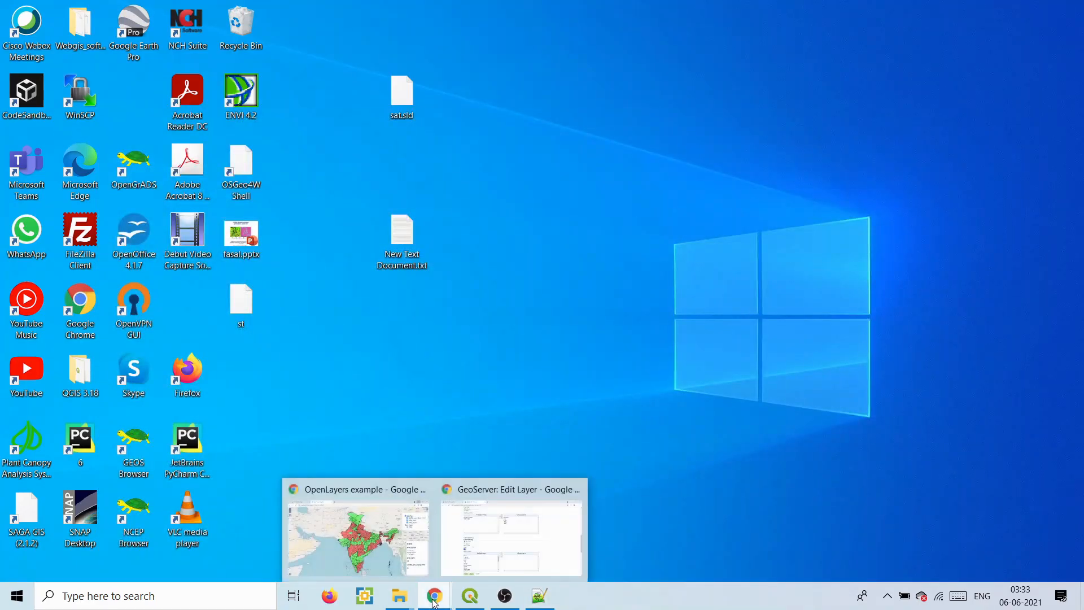
{"action": "left_click", "coordinate": [405, 563]}
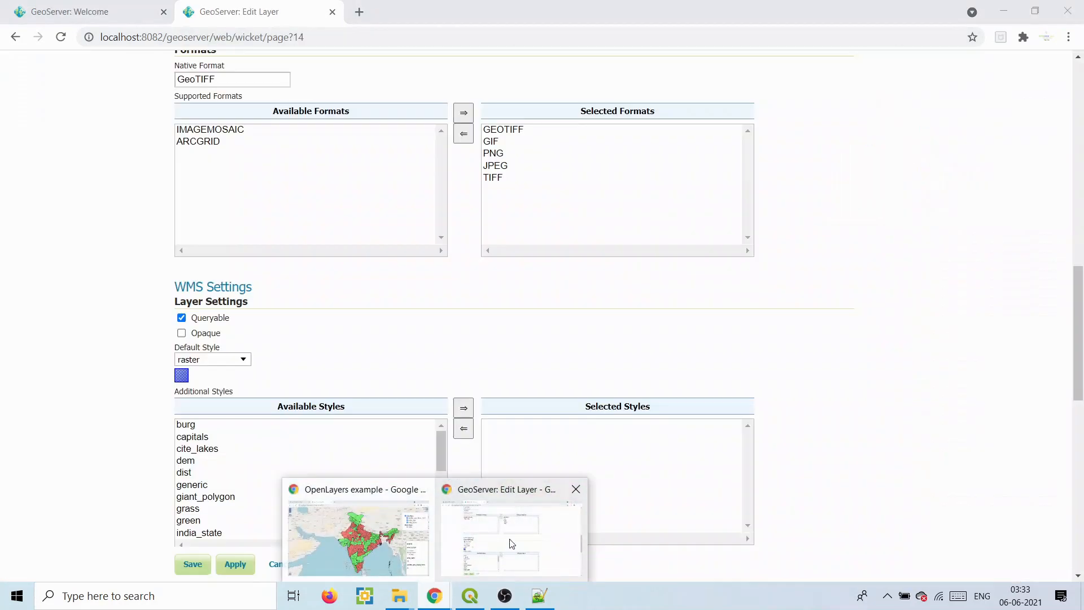
{"action": "left_click", "coordinate": [508, 544]}
{"action": "scroll", "coordinate": [1079, 244], "scroll_direction": "down", "scroll_amount": 10}
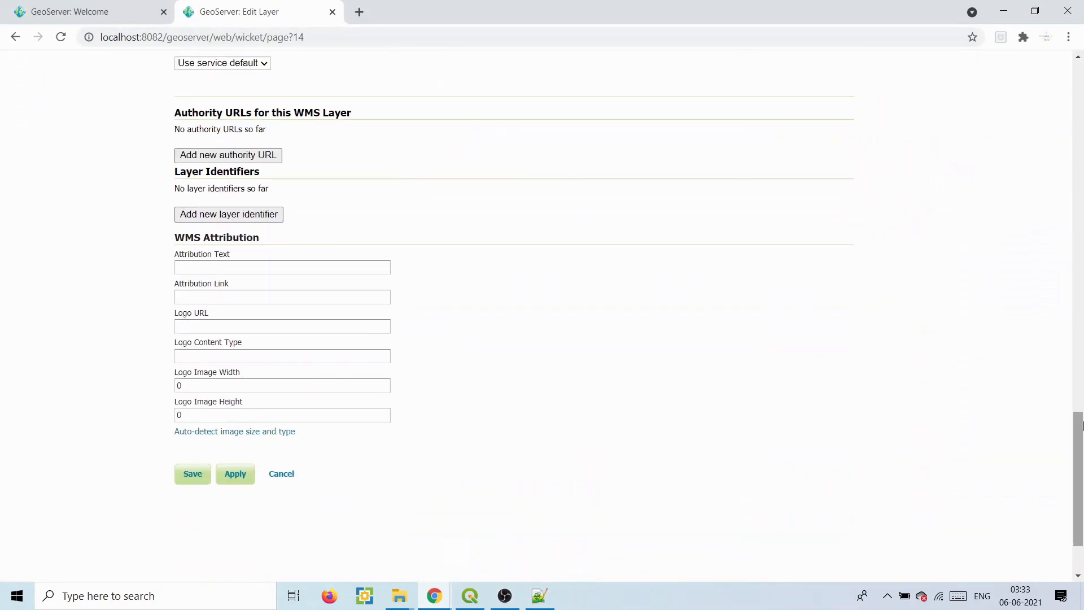
{"action": "left_click", "coordinate": [192, 477]}
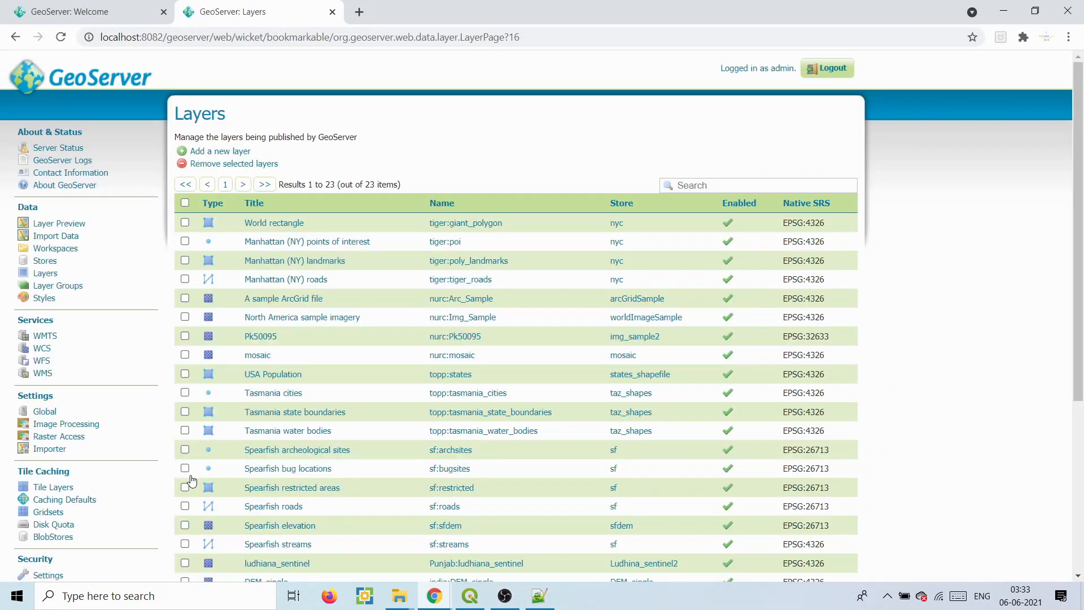
{"action": "scroll", "coordinate": [1083, 343], "scroll_direction": "down", "scroll_amount": 5}
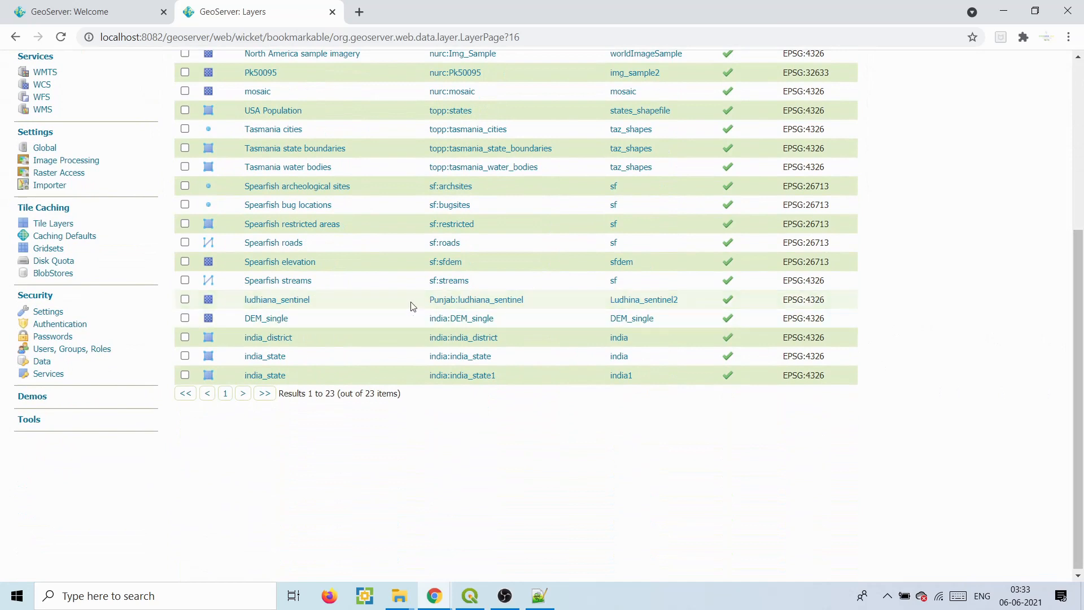
{"action": "left_click_drag", "start_coordinate": [428, 304], "coordinate": [526, 307]}
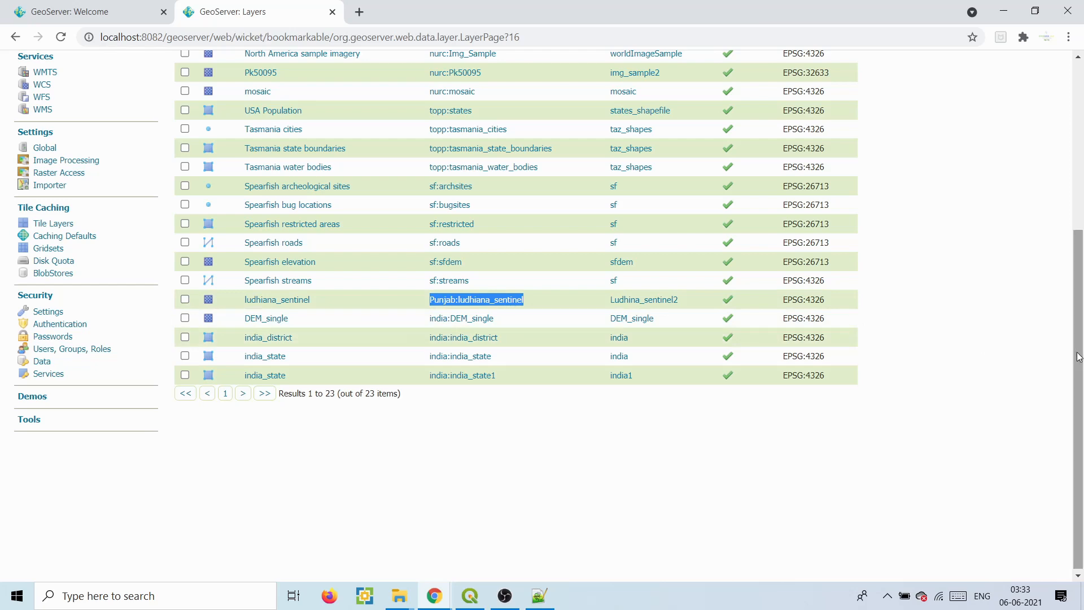
{"action": "scroll", "coordinate": [1080, 356], "scroll_direction": "up", "scroll_amount": 5}
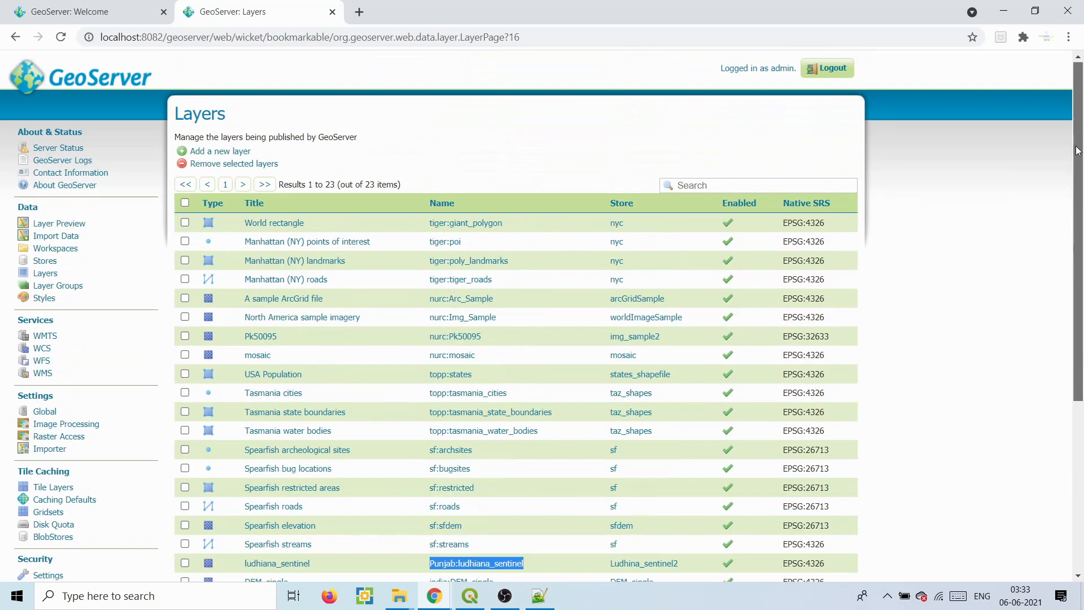
- Start a new GeoServer style named Ludh_sen
{"action": "left_click", "coordinate": [44, 298]}
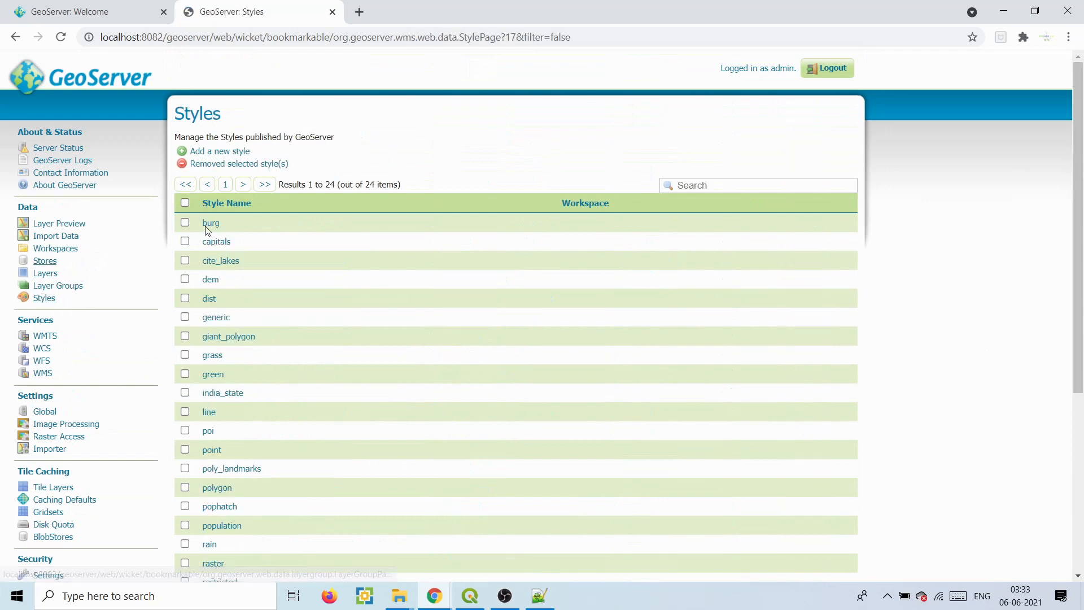
{"action": "left_click", "coordinate": [227, 152]}
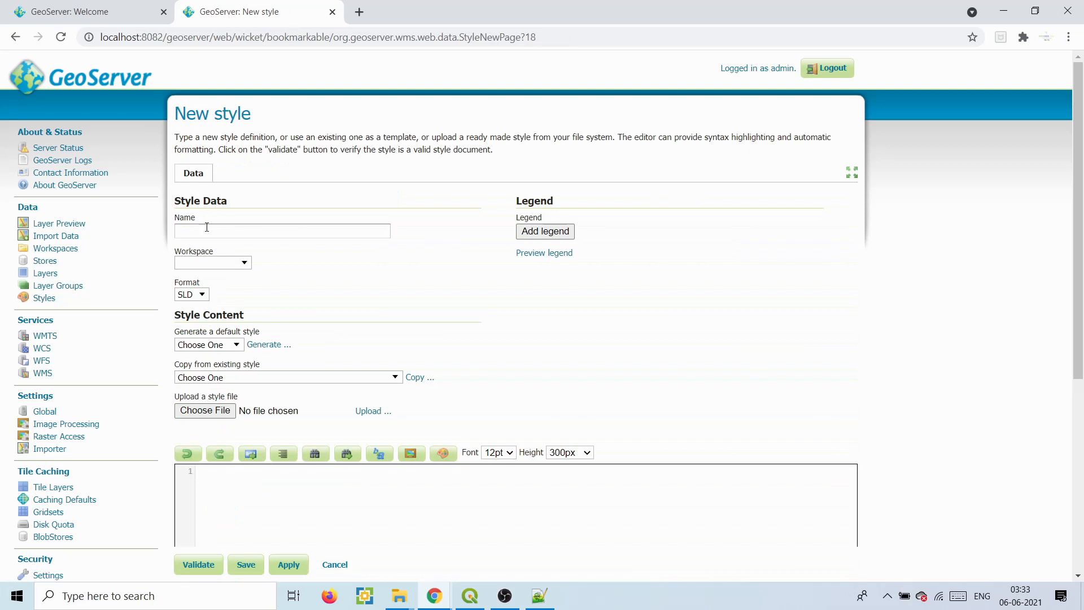
{"action": "left_click", "coordinate": [206, 227]}
{"action": "type", "text": "Ludh_sen"}
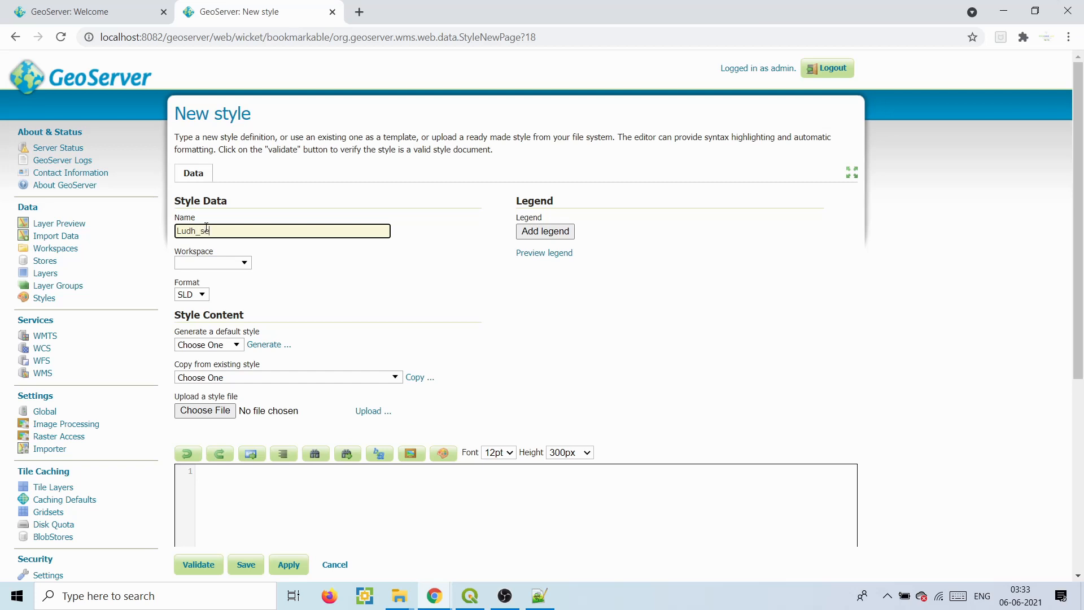
- Assign the new style to the Punjab workspace
{"action": "left_click", "coordinate": [215, 264]}
{"action": "left_click", "coordinate": [204, 330]}
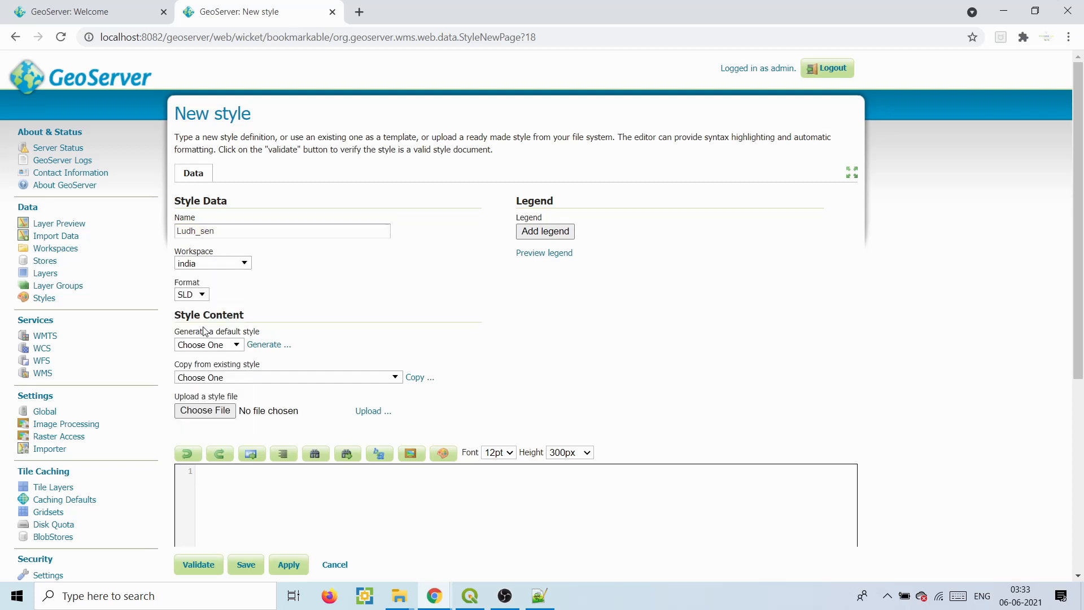
{"action": "left_click", "coordinate": [214, 264]}
{"action": "left_click", "coordinate": [196, 355]}
{"action": "left_click", "coordinate": [199, 263]}
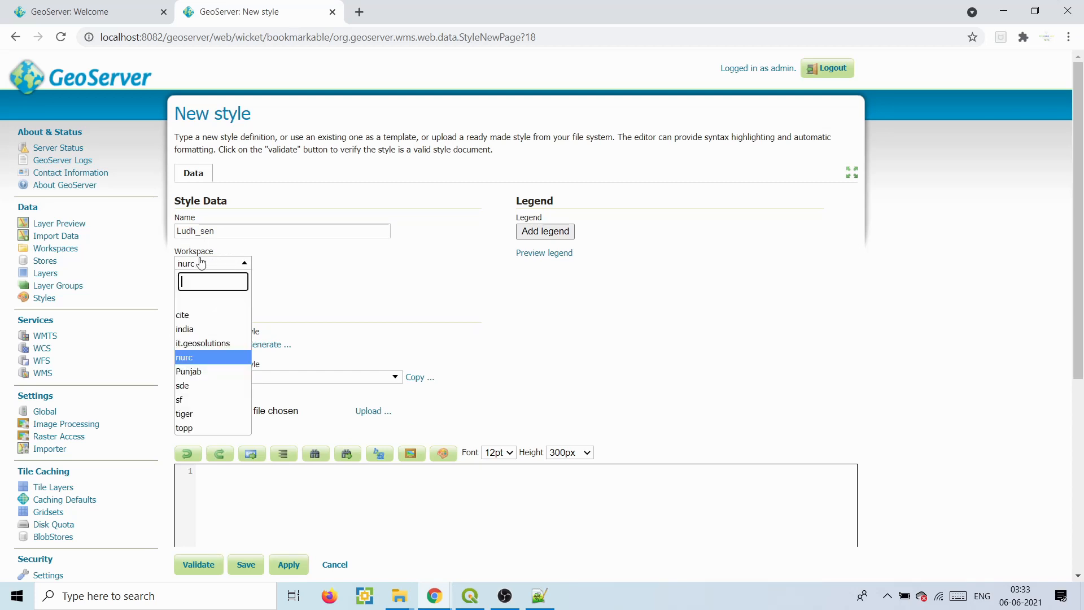
{"action": "left_click", "coordinate": [192, 371]}
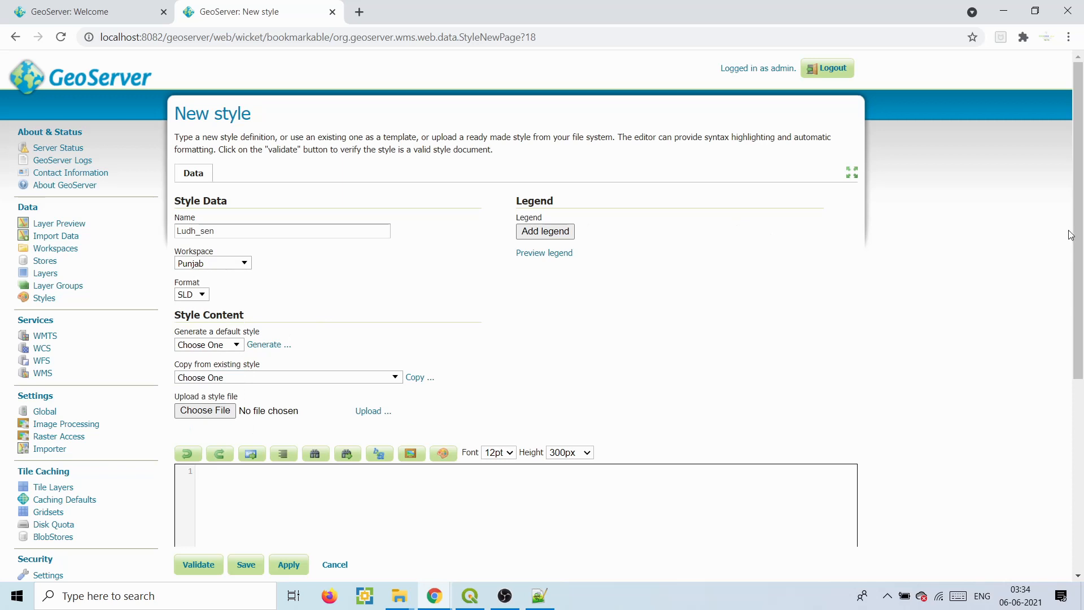
{"action": "scroll", "coordinate": [1080, 237], "scroll_direction": "down", "scroll_amount": 1}
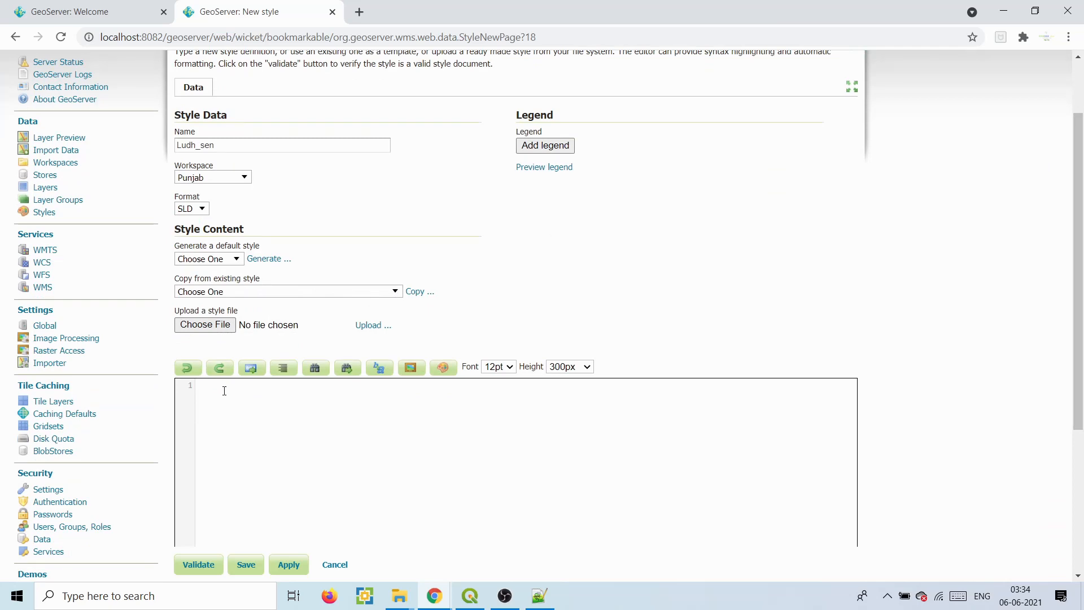
- Copy the full SLD text from sat.sld into the GeoServer style editor
{"action": "left_click", "coordinate": [539, 596]}
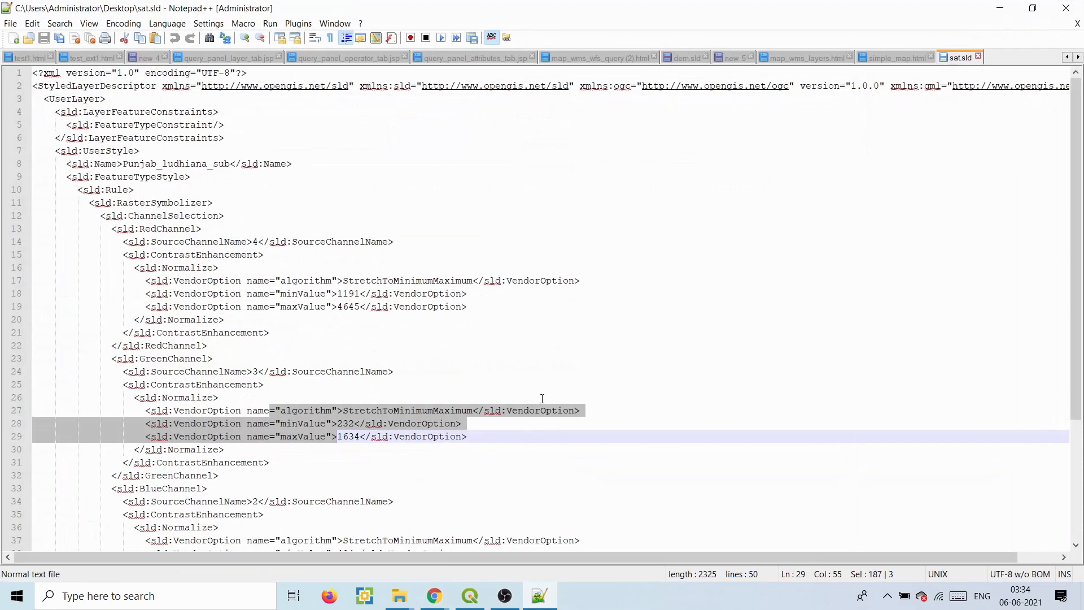
{"action": "key", "text": "ctrl+a"}
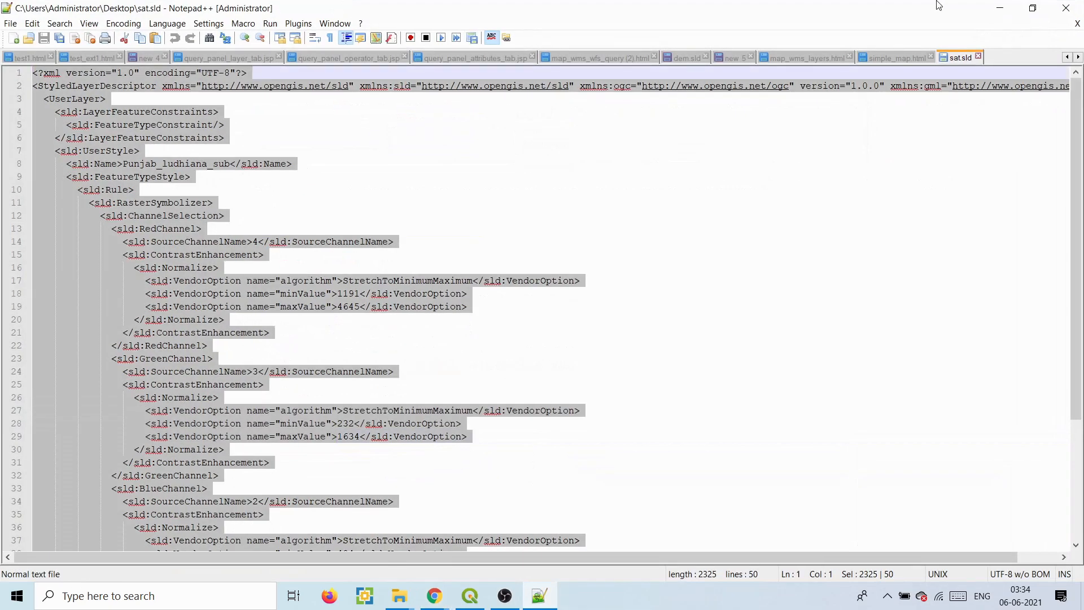
{"action": "left_click", "coordinate": [999, 8]}
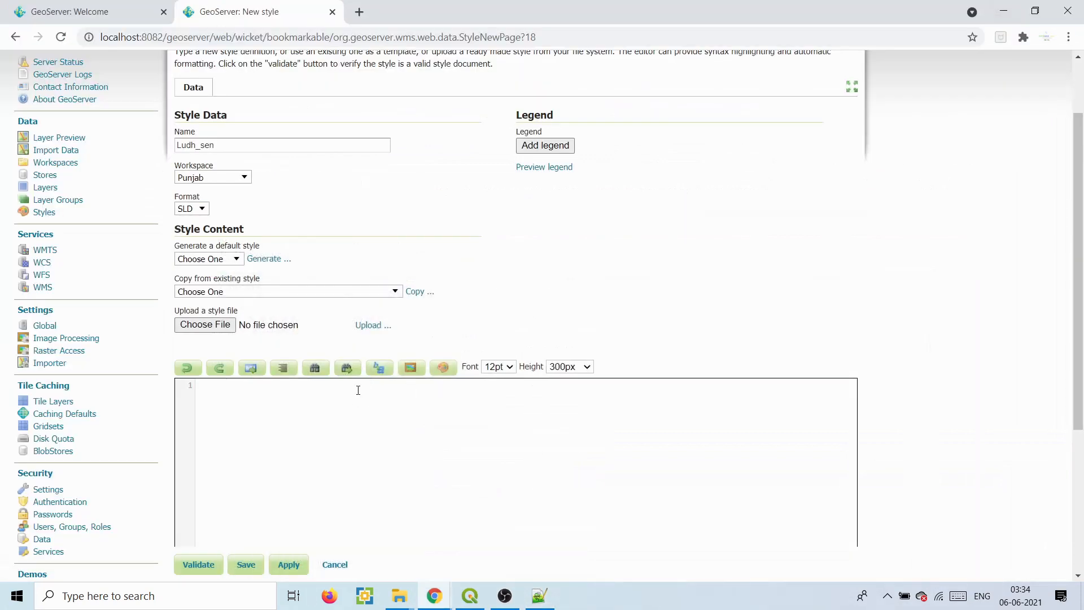
{"action": "left_click", "coordinate": [358, 390]}
{"action": "key", "text": "ctrl+v"}
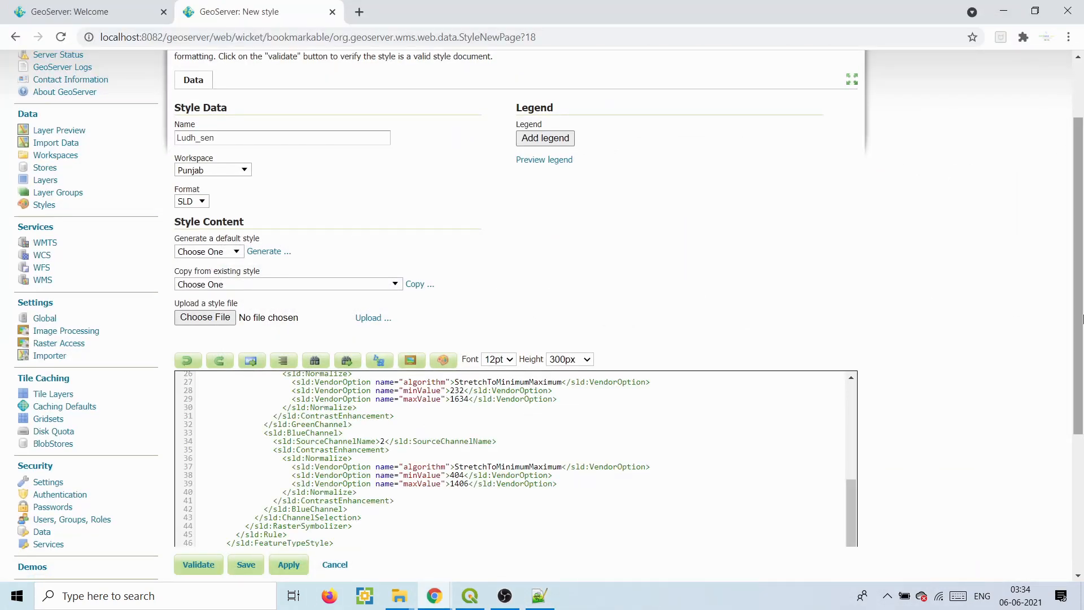
{"action": "scroll", "coordinate": [1069, 319], "scroll_direction": "down", "scroll_amount": 4}
{"action": "mouse_move", "coordinate": [852, 282]}
{"action": "left_mouse_down"}
{"action": "mouse_move", "coordinate": [852, 179]}
{"action": "mouse_move", "coordinate": [852, 283]}
{"action": "left_mouse_up"}
- Validate the pasted SLD and save the Ludh_sen style
{"action": "left_click", "coordinate": [204, 390]}
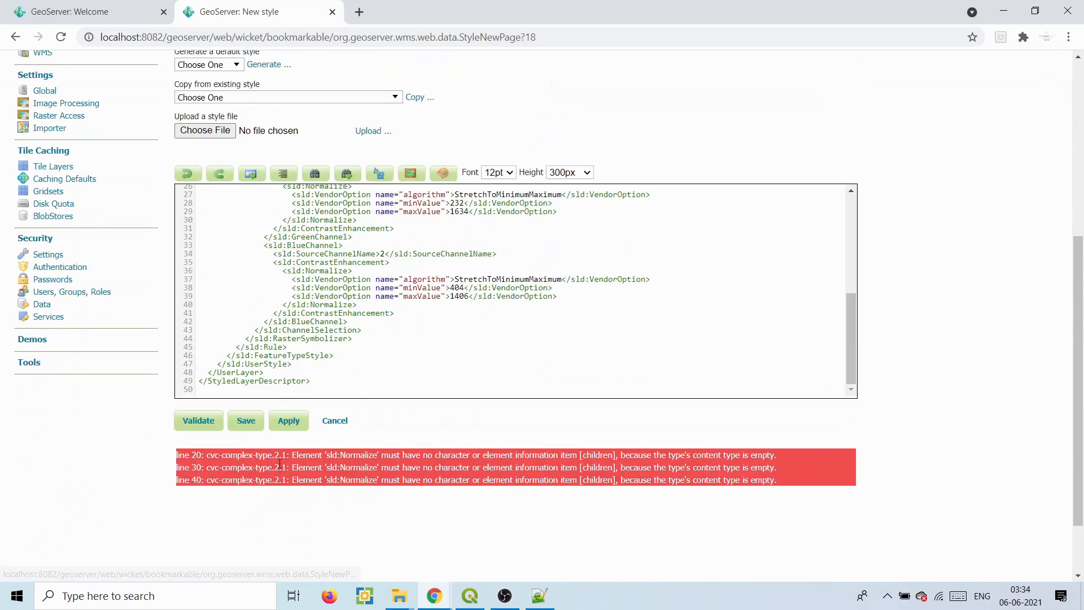
{"action": "left_click_drag", "start_coordinate": [280, 465], "coordinate": [328, 483]}
{"action": "left_click", "coordinate": [346, 458]}
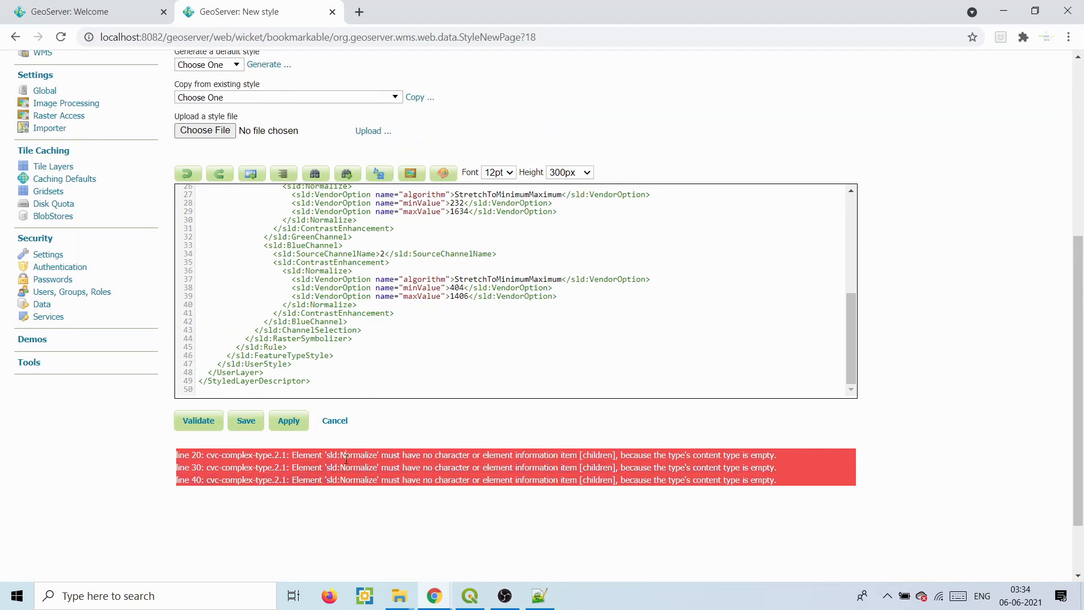
{"action": "left_click", "coordinate": [255, 424]}
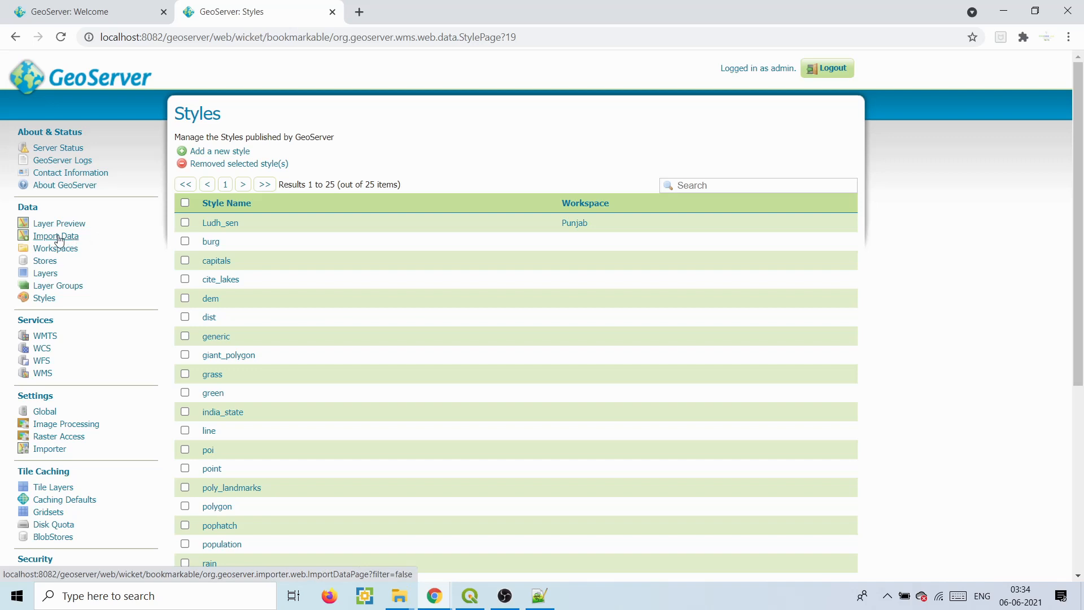
- Open the ludhiana_sentinel layer from the Layers list for editing
{"action": "left_click", "coordinate": [45, 273]}
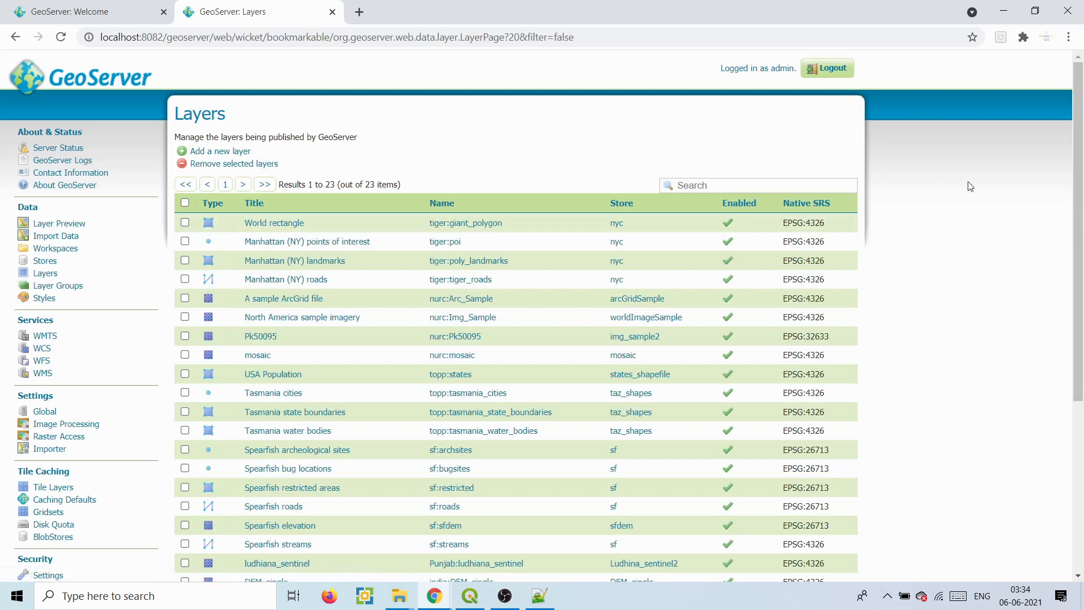
{"action": "left_click_drag", "start_coordinate": [1079, 245], "coordinate": [1079, 379]}
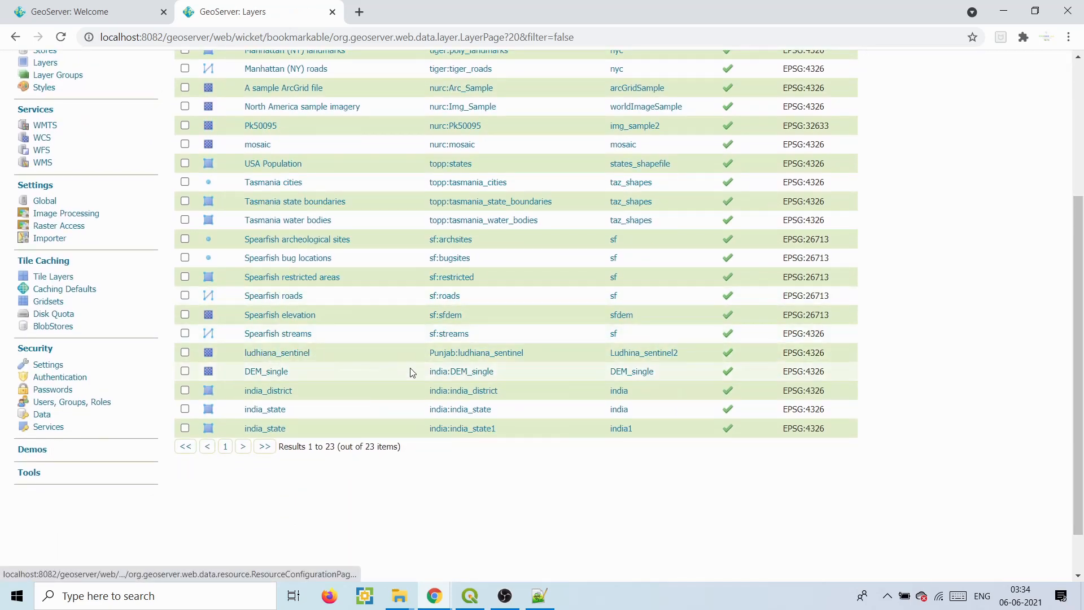
{"action": "left_click", "coordinate": [478, 354]}
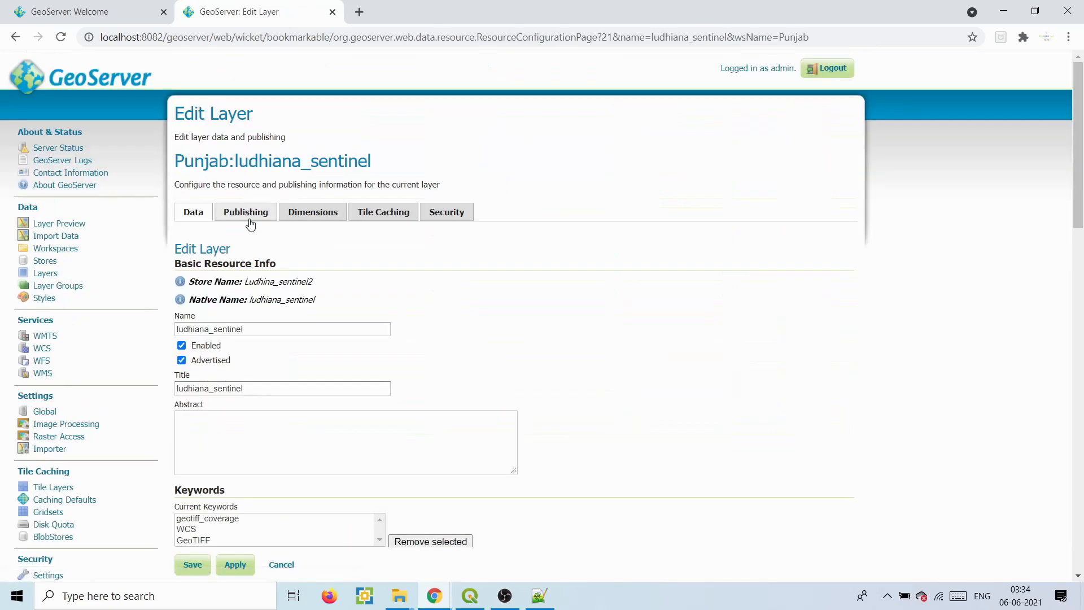
- Set Punjab:Ludh_sen as ludhiana_sentinel's default style in Publishing and save the layer
{"action": "left_click", "coordinate": [249, 222]}
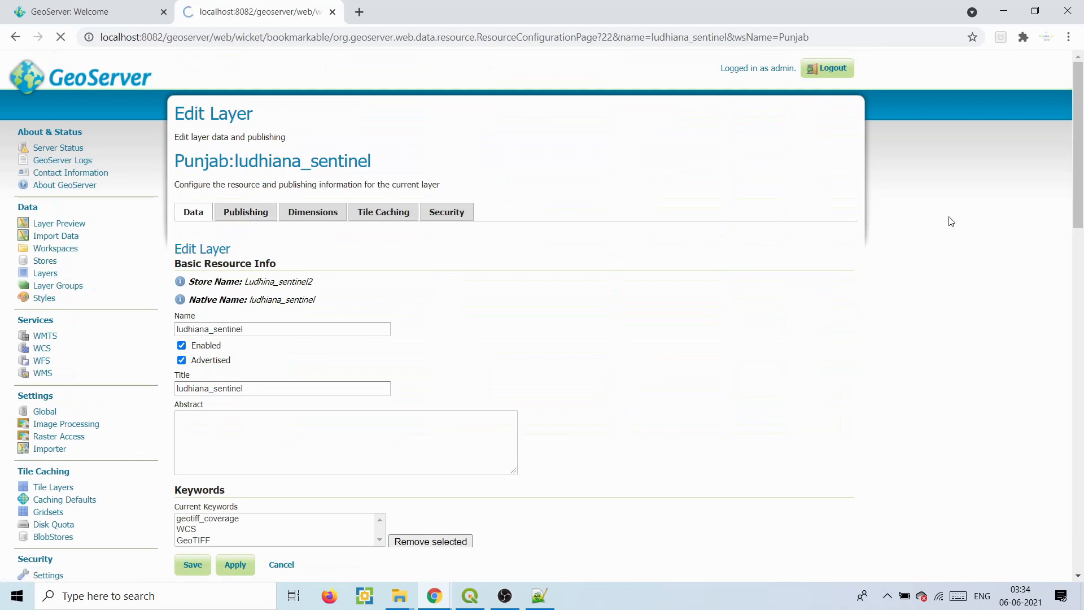
{"action": "left_click_drag", "start_coordinate": [1080, 126], "coordinate": [1080, 304]}
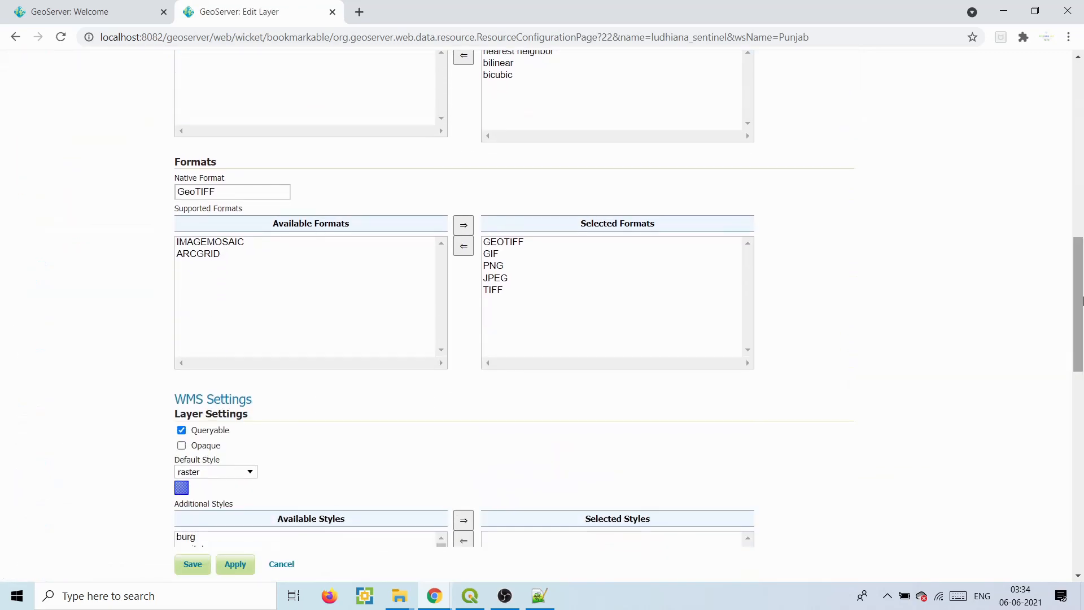
{"action": "left_click", "coordinate": [225, 474]}
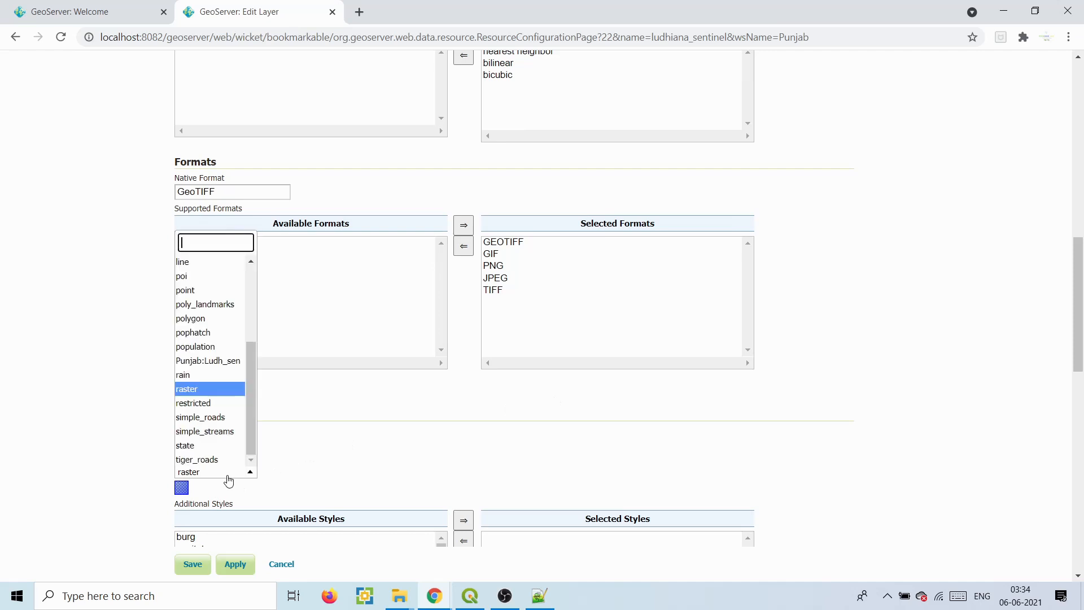
{"action": "left_click", "coordinate": [222, 362]}
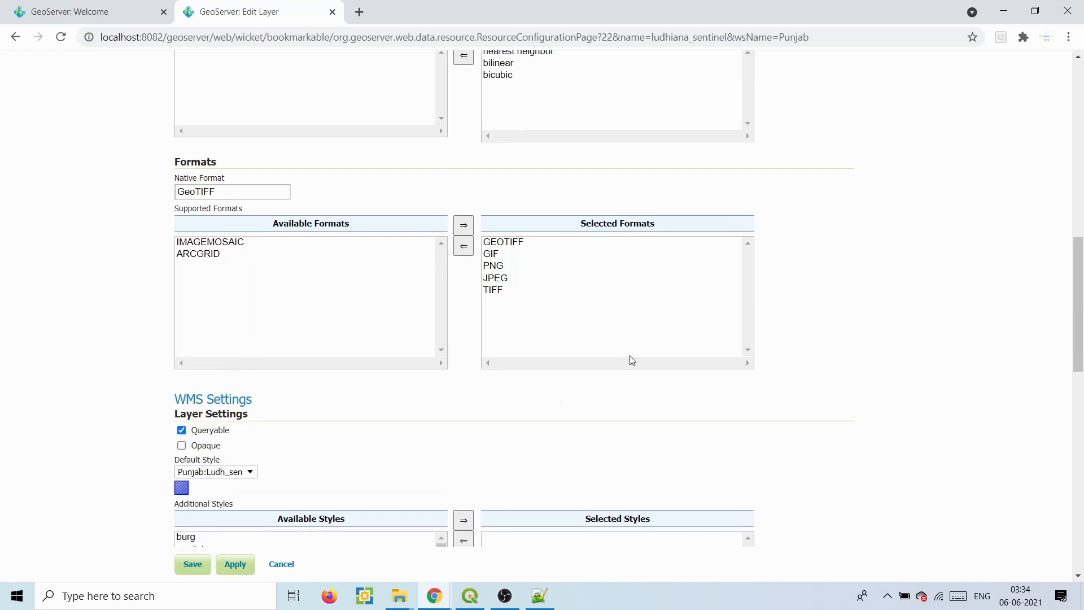
{"action": "scroll", "coordinate": [1079, 286], "scroll_direction": "down", "scroll_amount": 10}
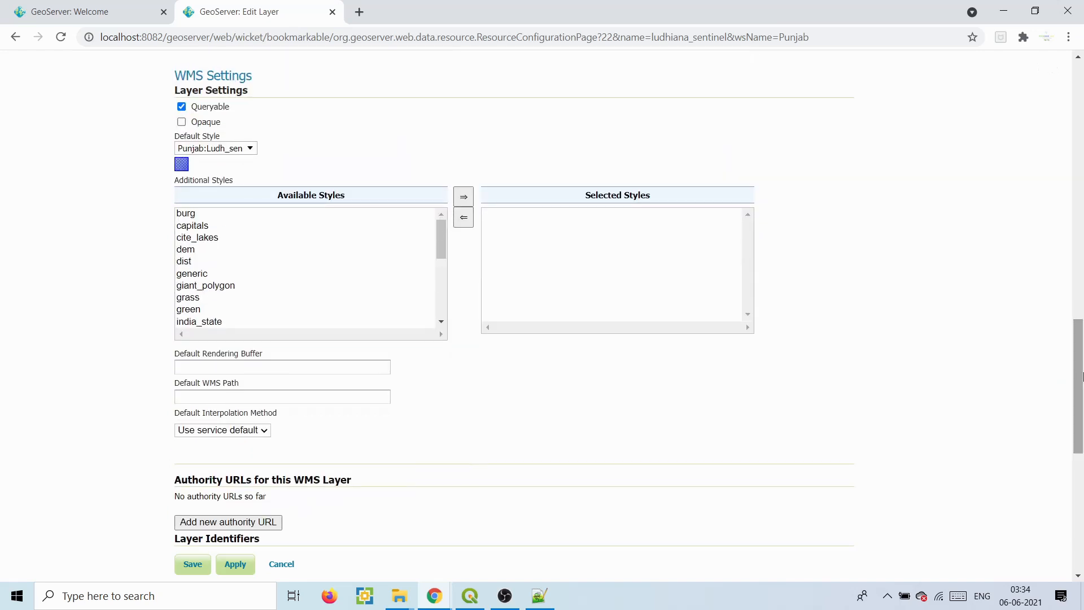
{"action": "left_click", "coordinate": [194, 520]}
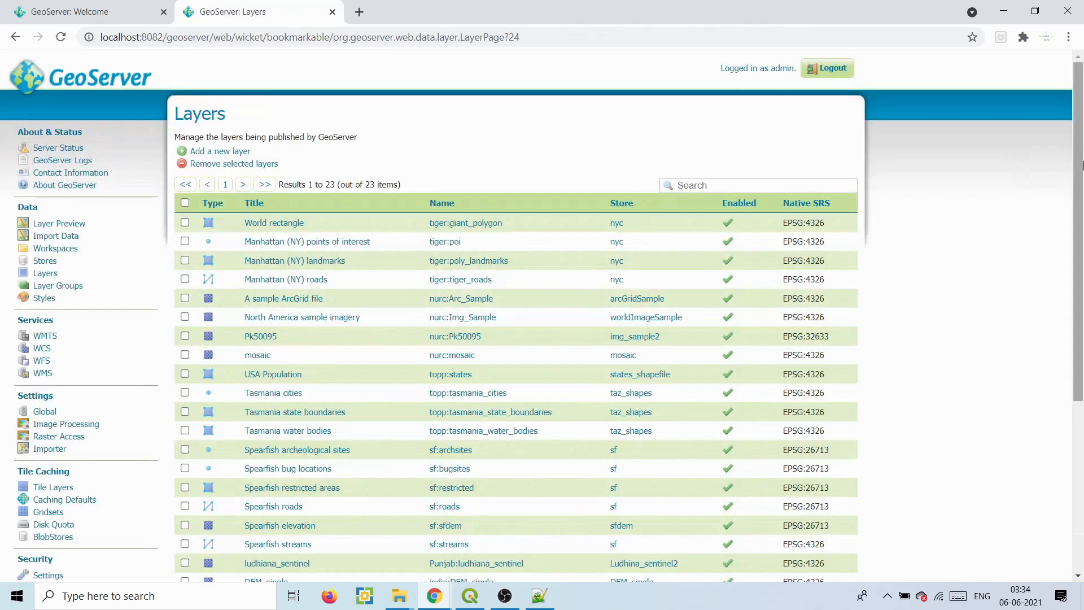
- Preview Punjab:ludhiana_sentinel in OpenLayers from the Layer Preview list
{"action": "scroll", "coordinate": [1081, 170], "scroll_direction": "down", "scroll_amount": 1}
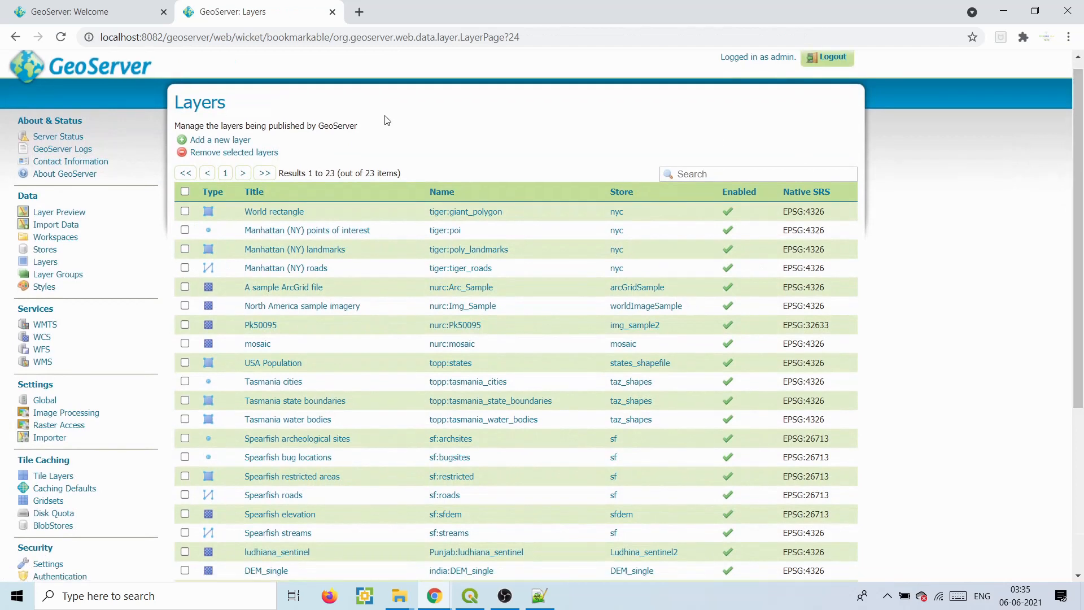
{"action": "left_click", "coordinate": [55, 214]}
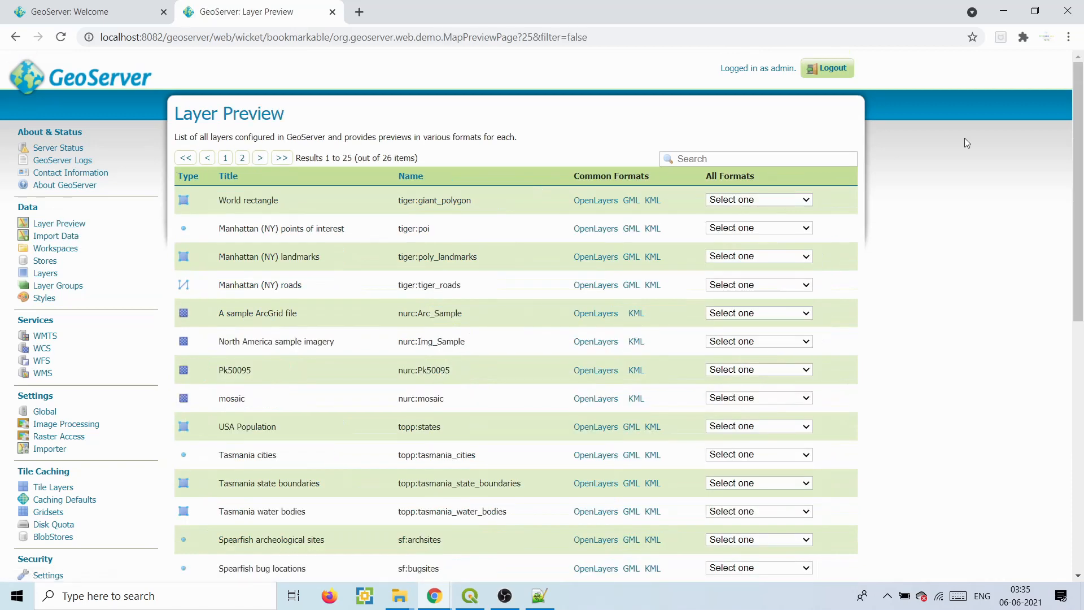
{"action": "scroll", "coordinate": [1083, 263], "scroll_direction": "down", "scroll_amount": 4}
{"action": "scroll", "coordinate": [1082, 263], "scroll_direction": "down", "scroll_amount": 2}
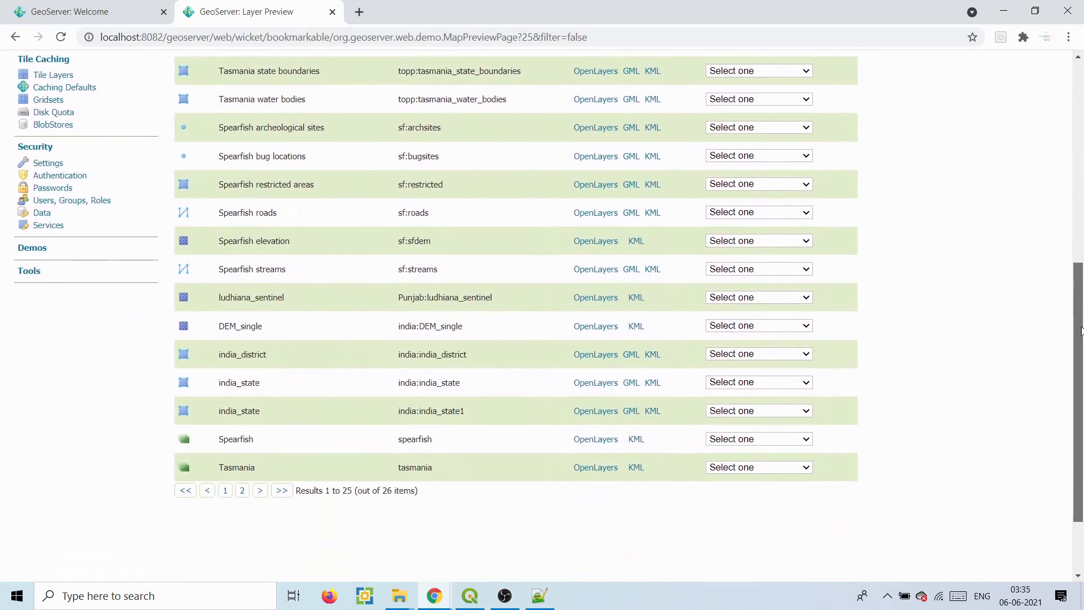
{"action": "left_click_drag", "start_coordinate": [397, 305], "coordinate": [566, 305]}
{"action": "left_click", "coordinate": [586, 306]}
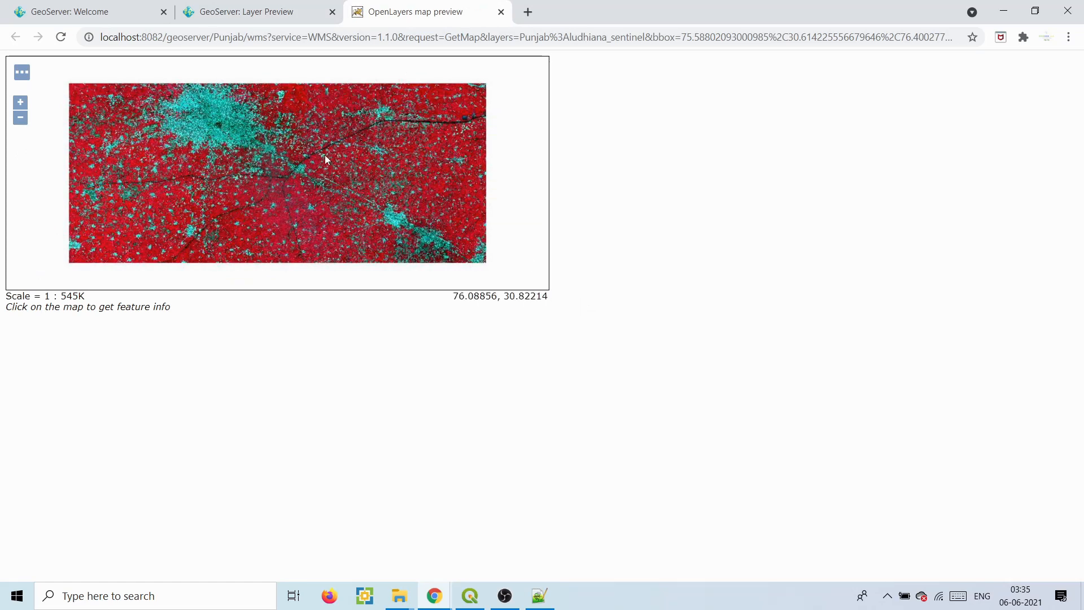
{"action": "left_click", "coordinate": [462, 600]}
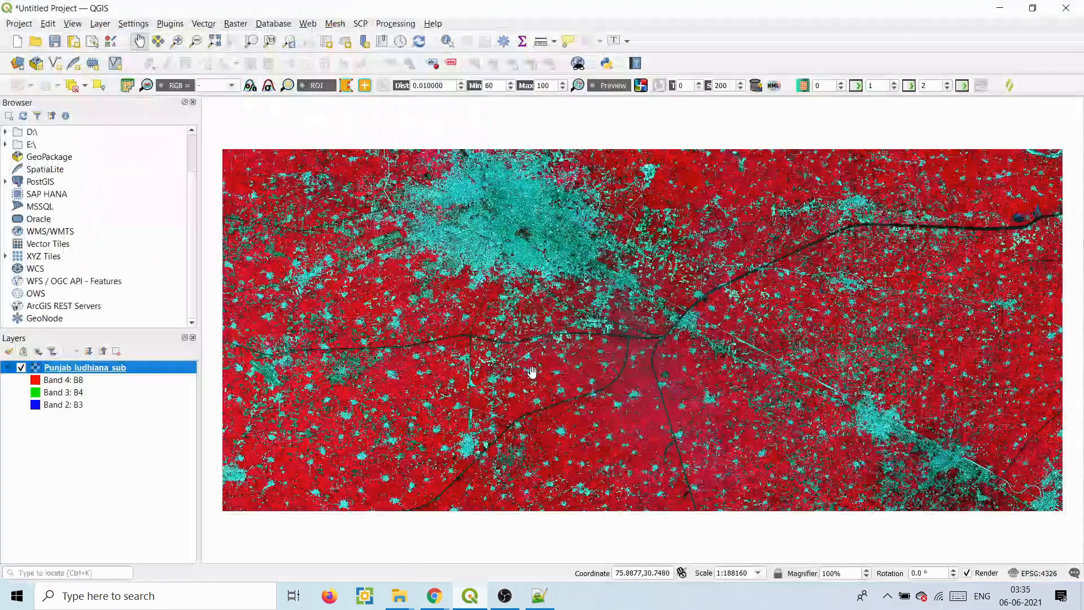
- Switch the QGIS layer back to natural colour: B4 red, B3 green, B2 blue, and apply
{"action": "right_click", "coordinate": [88, 376]}
{"action": "left_click", "coordinate": [394, 386]}
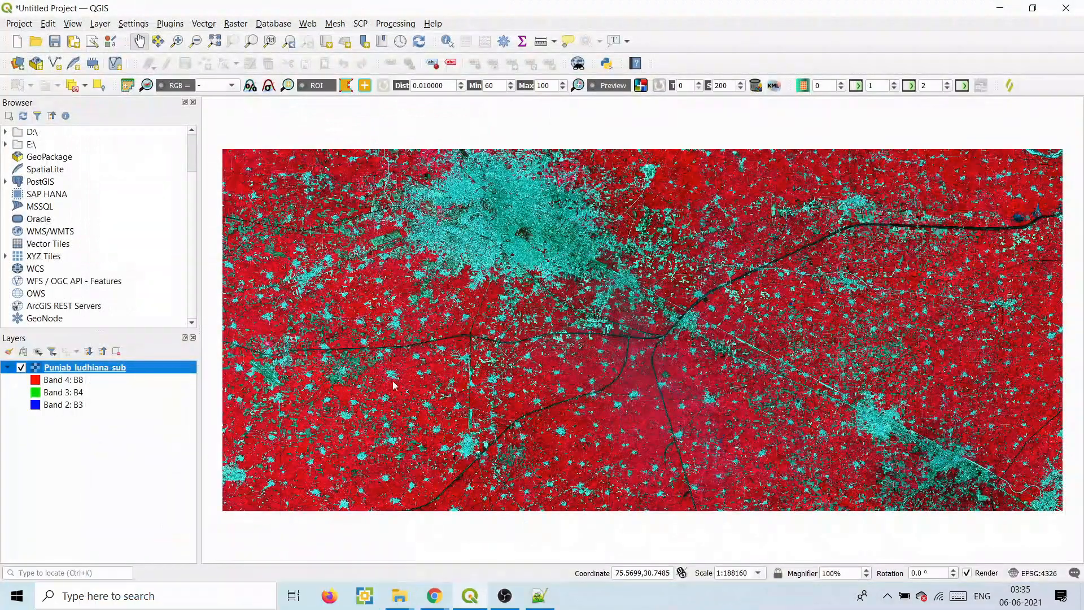
{"action": "left_click", "coordinate": [639, 157]}
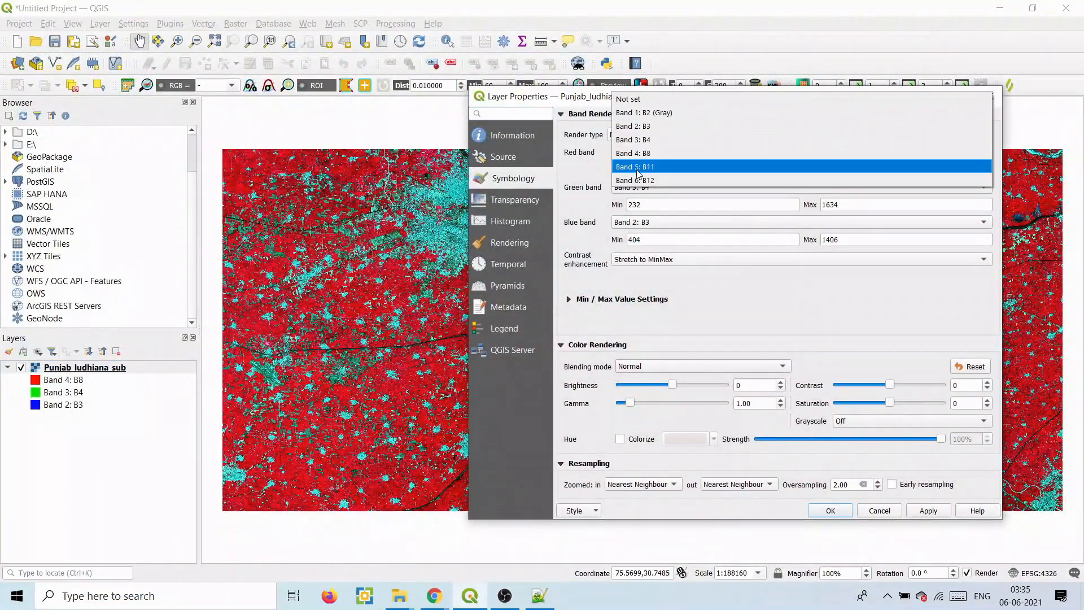
{"action": "left_click", "coordinate": [641, 142]}
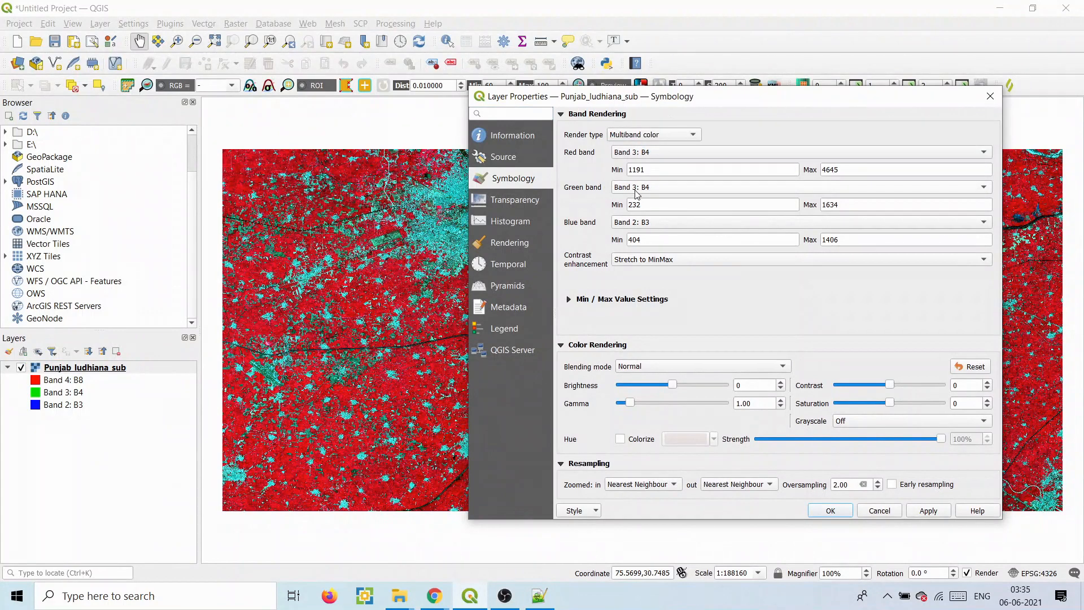
{"action": "left_click", "coordinate": [638, 190]}
{"action": "left_click", "coordinate": [639, 180]}
{"action": "left_click", "coordinate": [635, 188]}
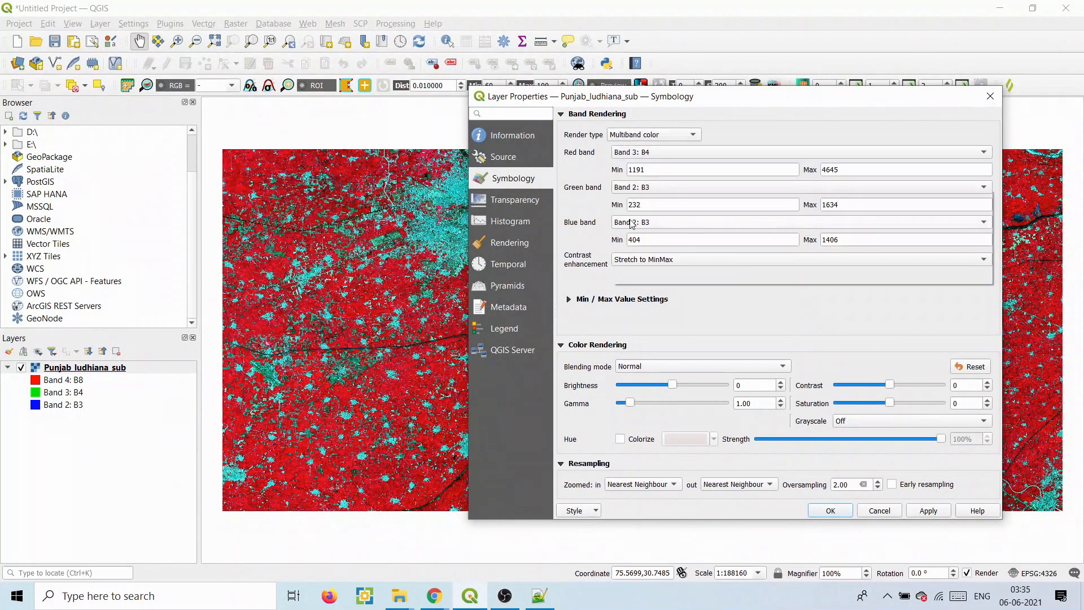
{"action": "left_click", "coordinate": [639, 211]}
{"action": "left_click", "coordinate": [928, 510]}
- Cancel saving a style file, close Layer Properties, and bring the OpenLayers preview forward
{"action": "left_click", "coordinate": [599, 512]}
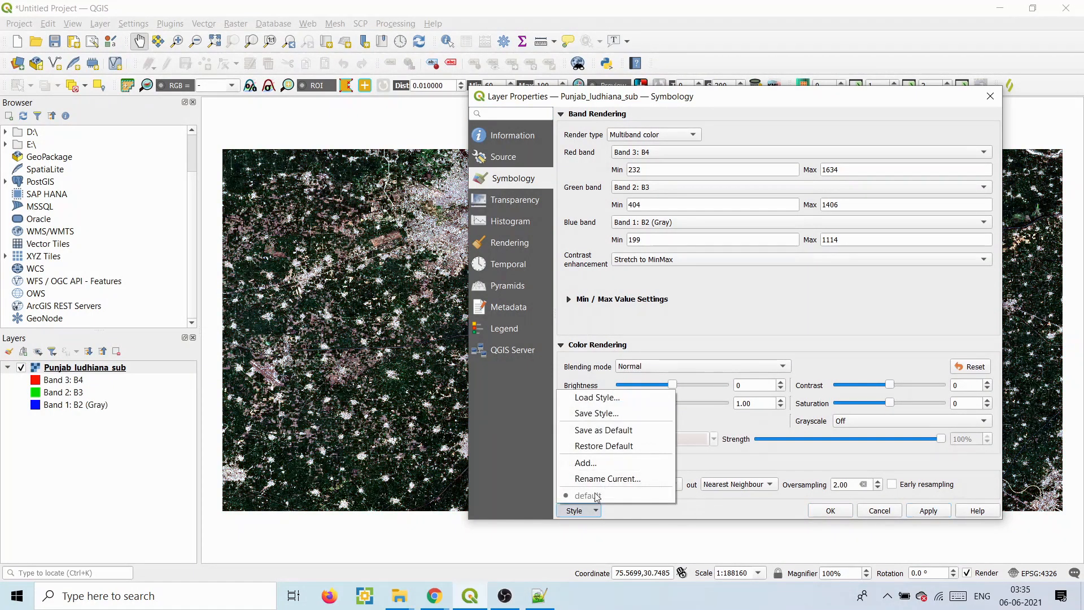
{"action": "left_click", "coordinate": [603, 420]}
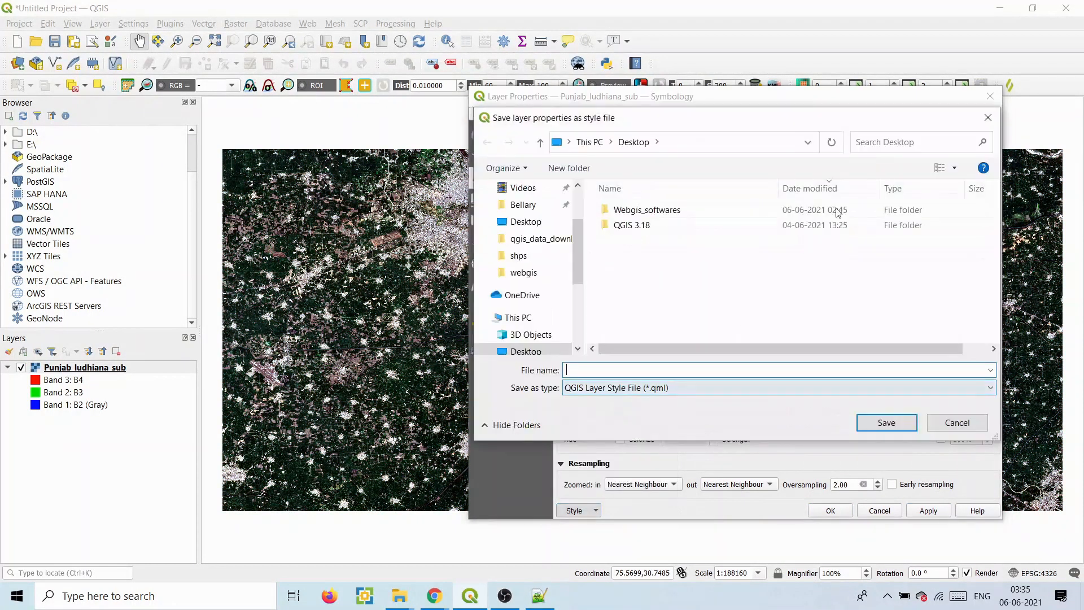
{"action": "left_click", "coordinate": [993, 118]}
{"action": "left_click", "coordinate": [991, 97]}
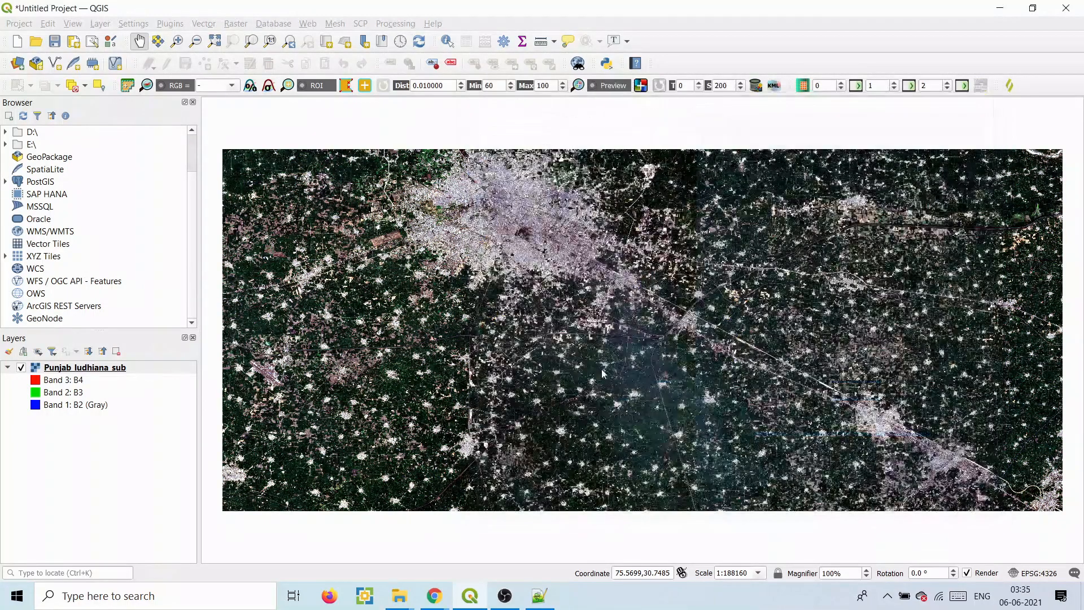
{"action": "mouse_move", "coordinate": [435, 598]}
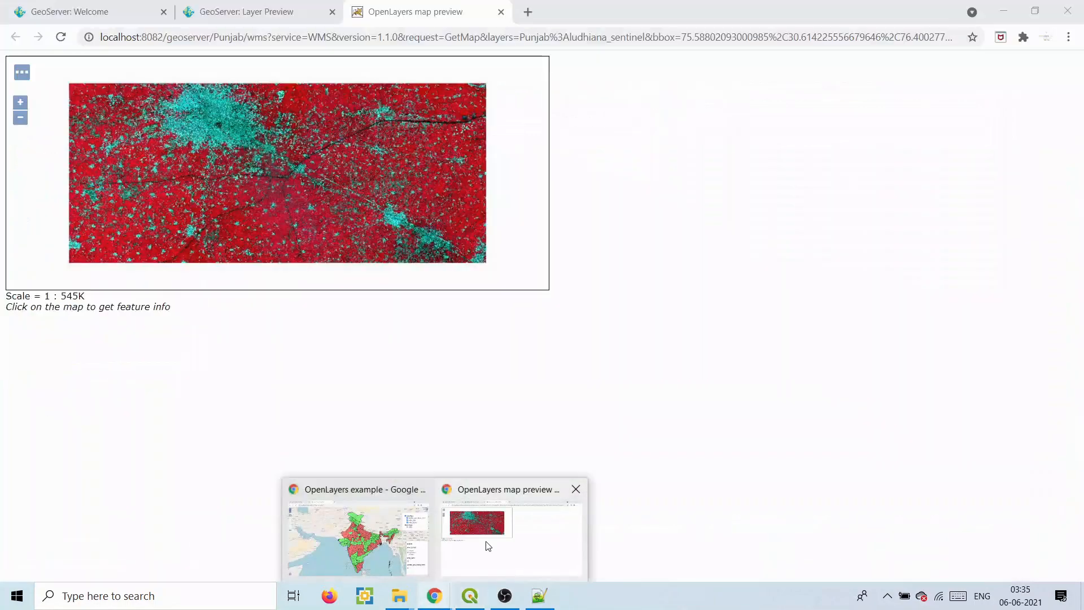
{"action": "left_click", "coordinate": [484, 543]}
- Query pixel band values at two points on the ludhiana_sentinel preview map
{"action": "left_click", "coordinate": [304, 200]}
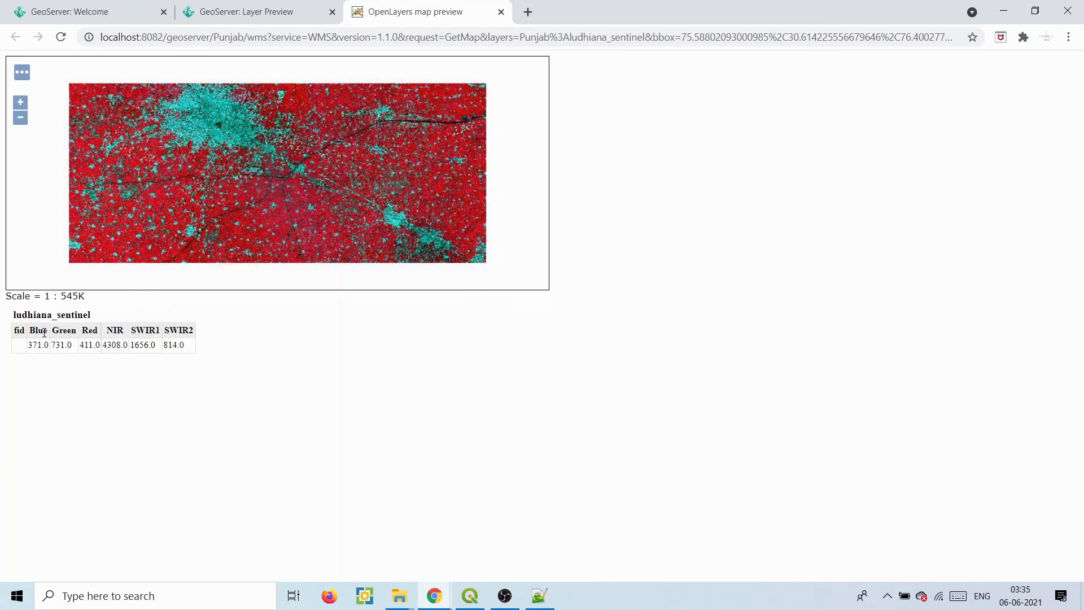
{"action": "left_click", "coordinate": [227, 165]}
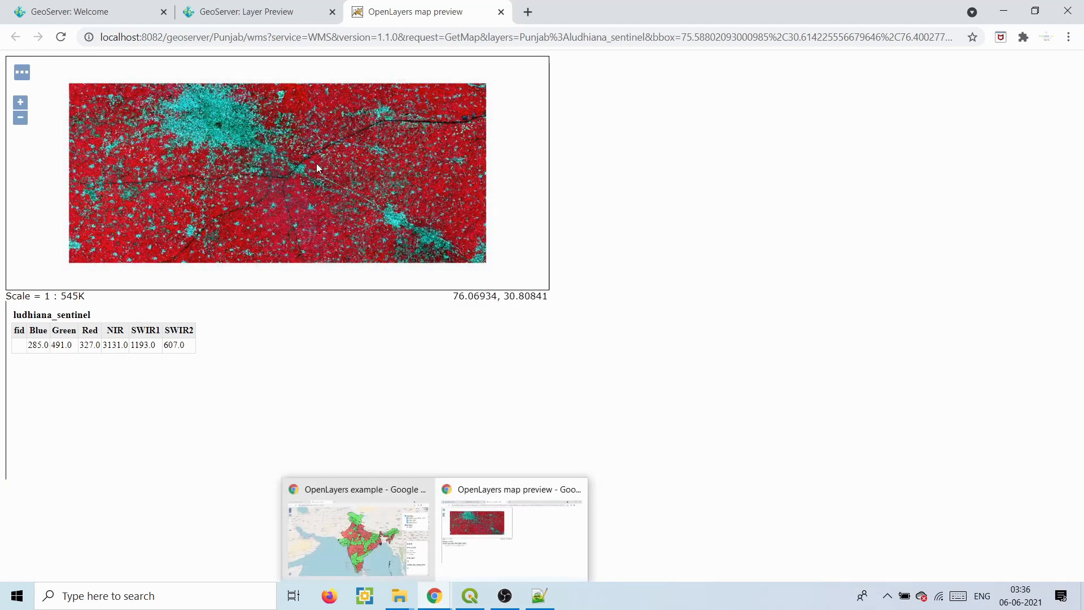
{"action": "mouse_move", "coordinate": [434, 595]}
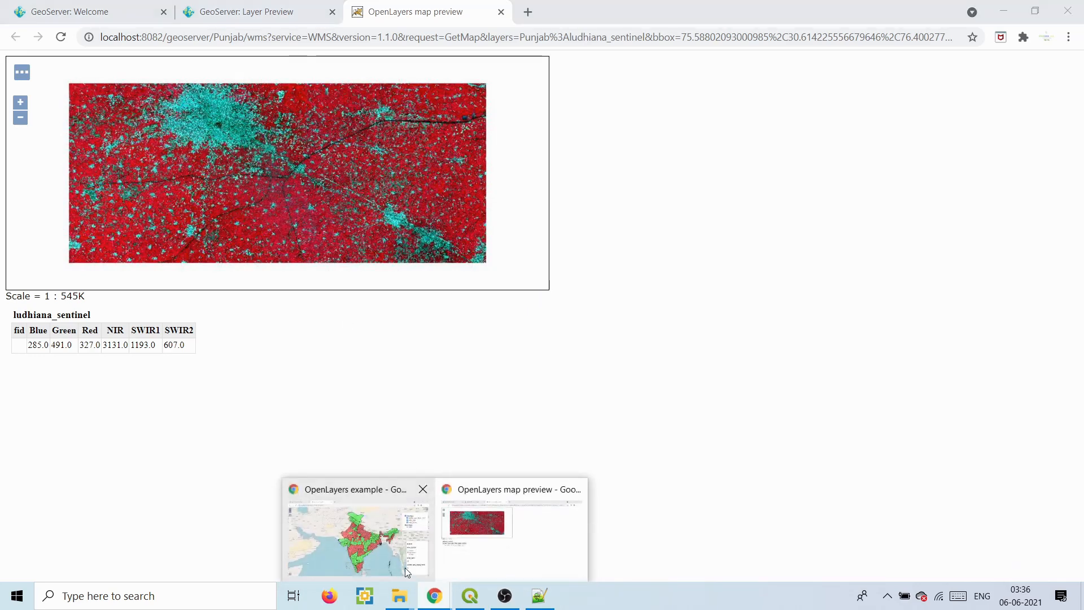
{"action": "left_click", "coordinate": [387, 553]}
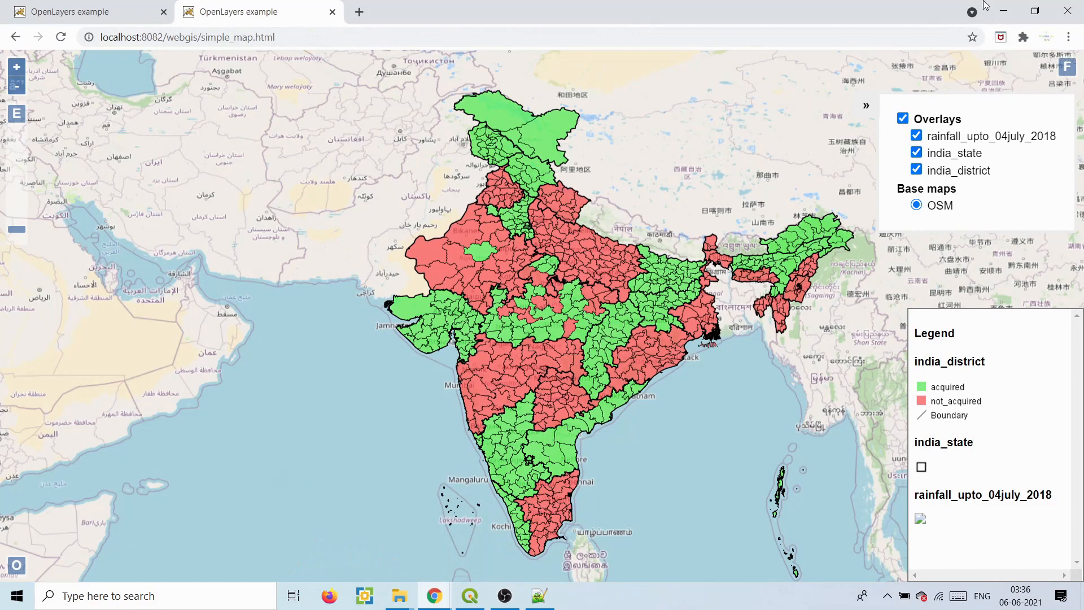
{"action": "left_click", "coordinate": [1005, 11]}
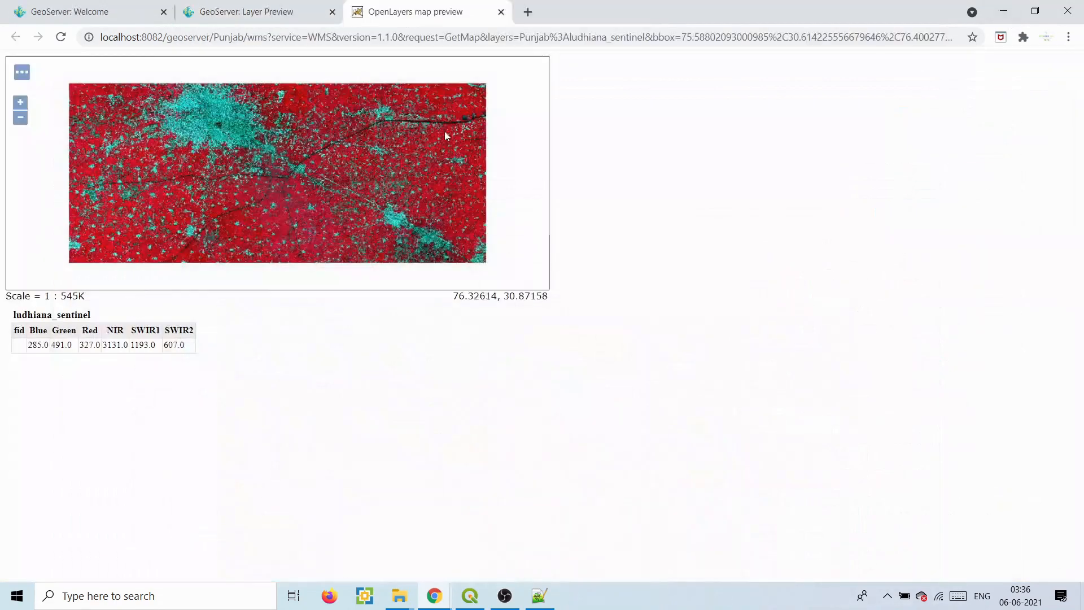
- Reopen and zoom out the ludhiana_sentinel preview, then close it and scroll Layer Preview to the top
{"action": "left_click", "coordinate": [501, 11]}
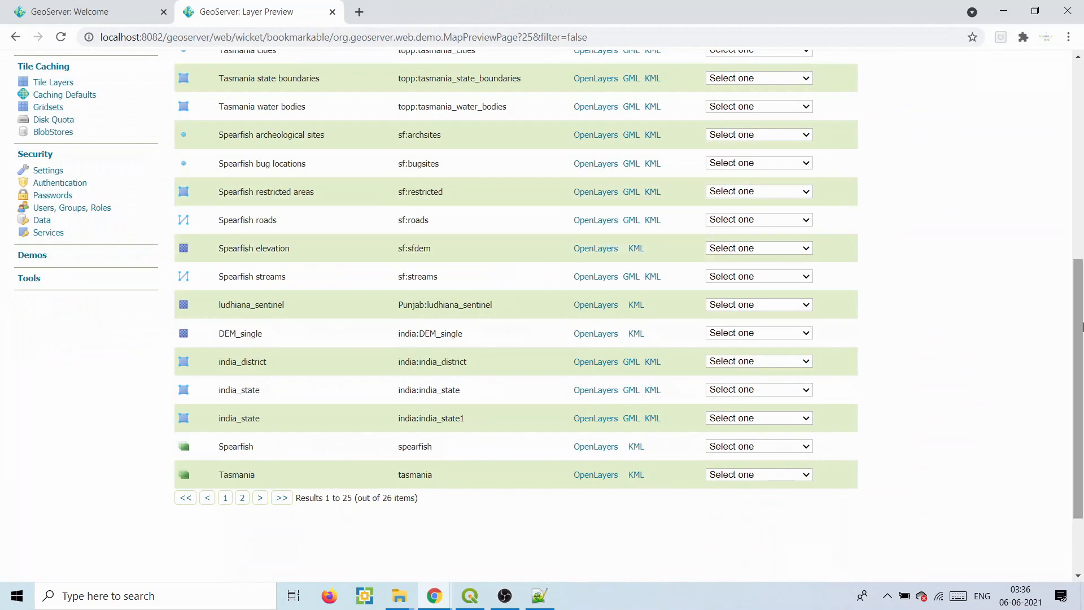
{"action": "left_click", "coordinate": [602, 305]}
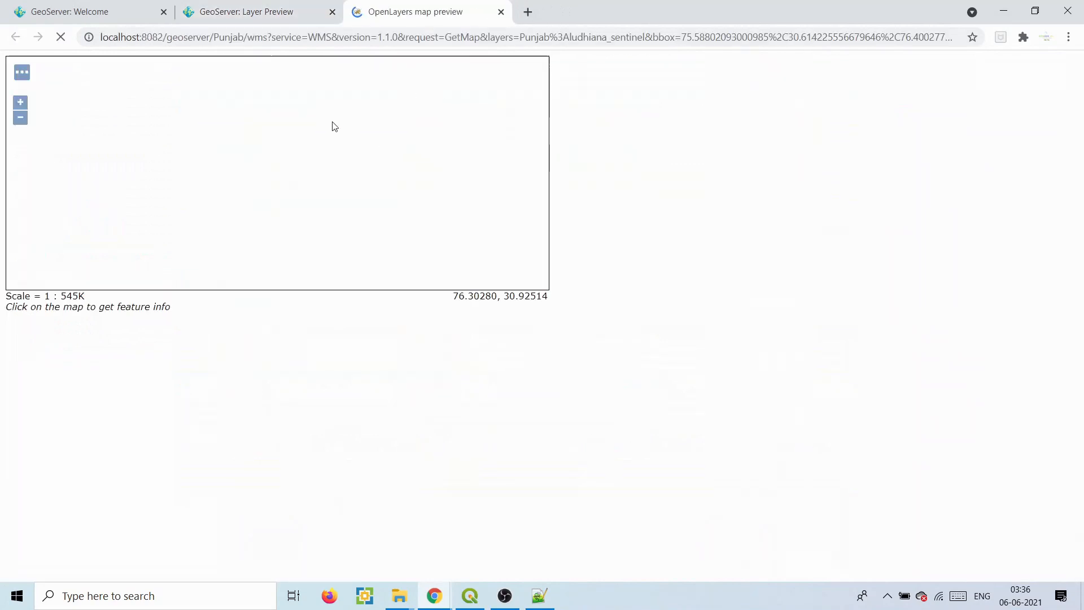
{"action": "left_click", "coordinate": [21, 118]}
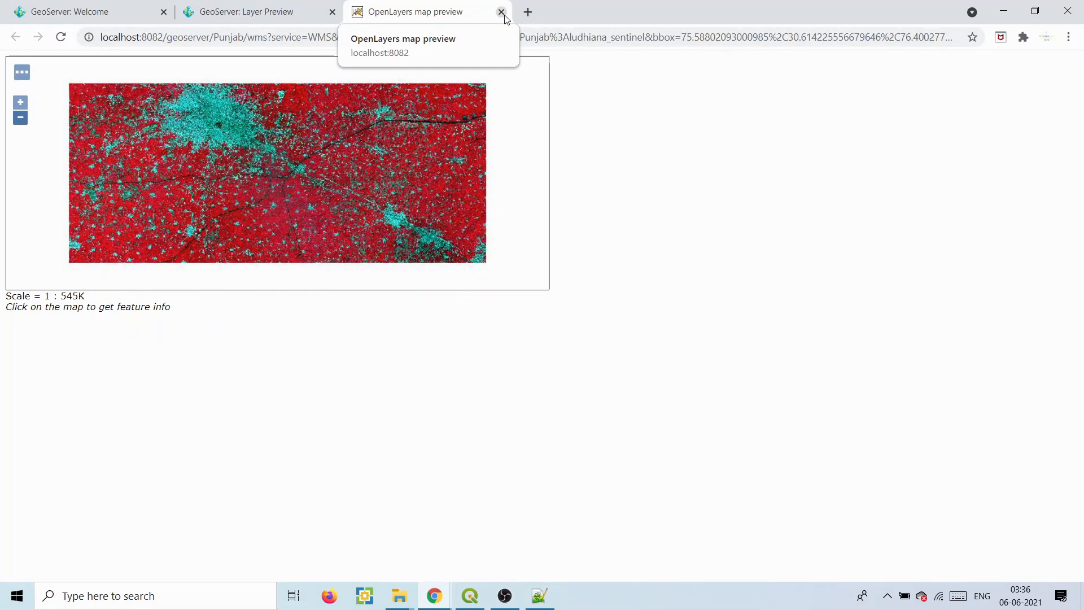
{"action": "left_click", "coordinate": [502, 12]}
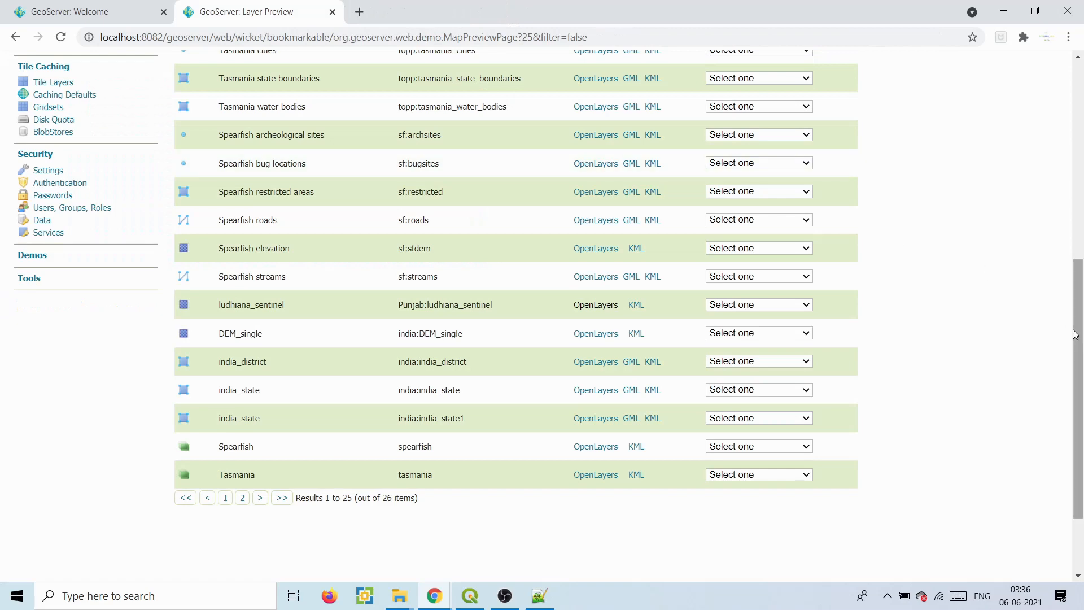
{"action": "left_click_drag", "start_coordinate": [1075, 334], "coordinate": [1074, 136]}
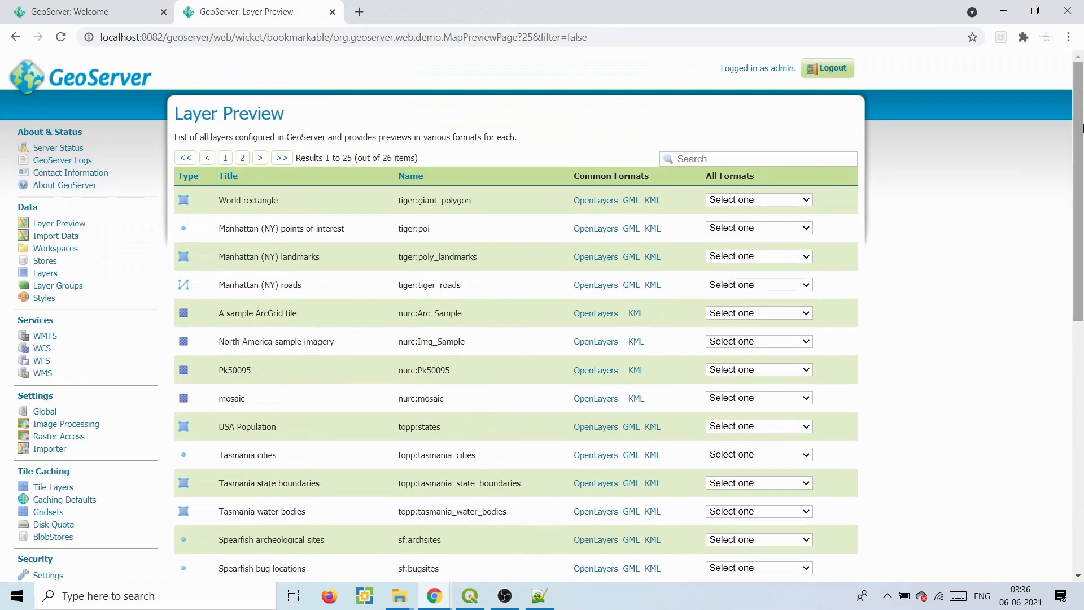
- Begin a GeoTIFF store named DEM in the Punjab workspace and open its URL file browser
{"action": "left_click", "coordinate": [45, 263]}
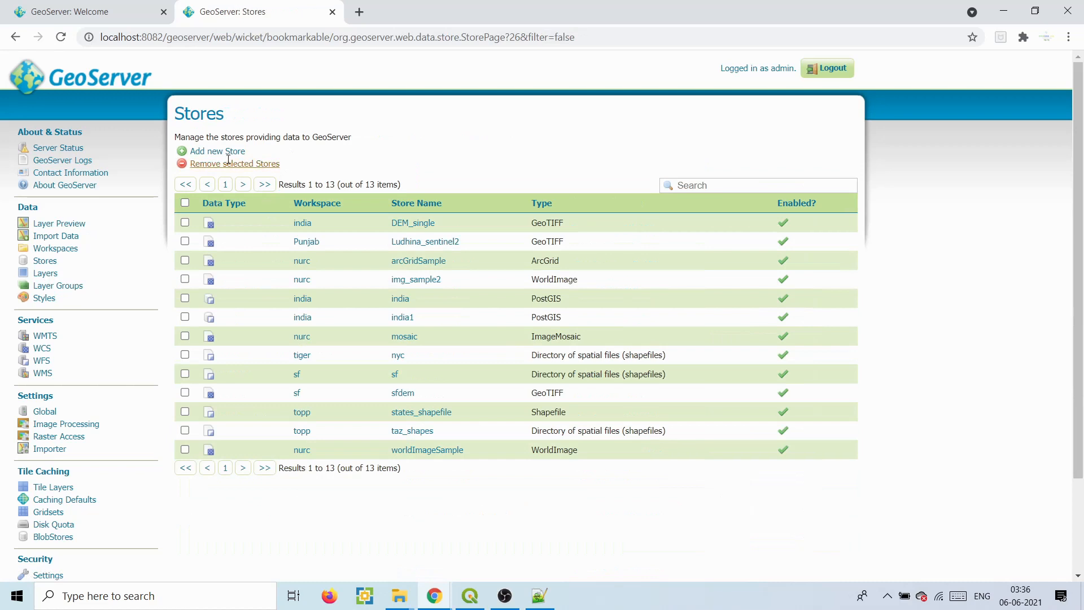
{"action": "left_click", "coordinate": [227, 152]}
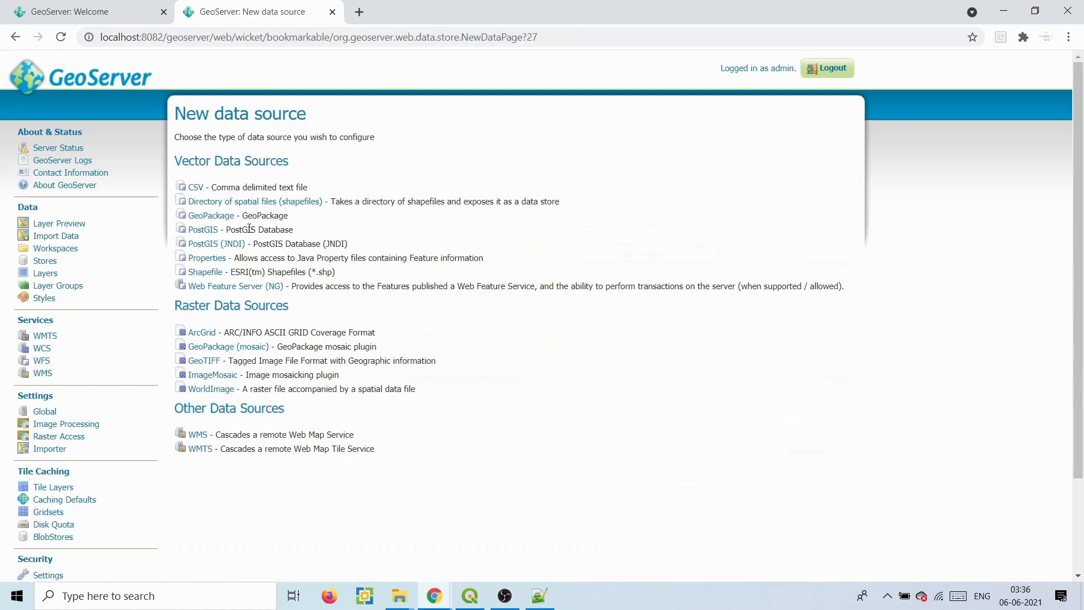
{"action": "left_click", "coordinate": [203, 361]}
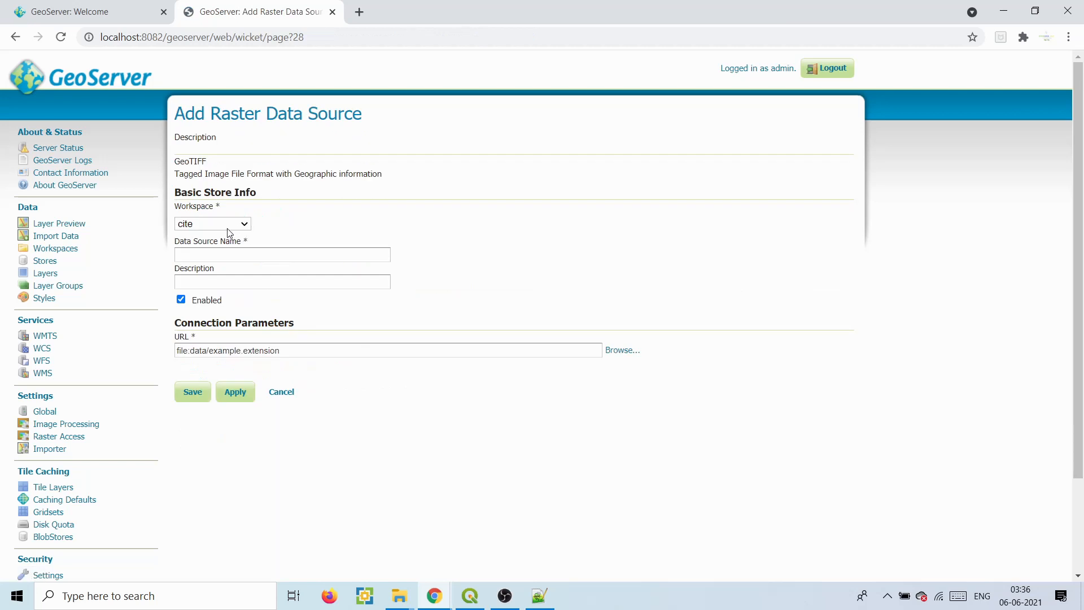
{"action": "left_click", "coordinate": [228, 226]}
{"action": "left_click", "coordinate": [201, 287]}
{"action": "left_click", "coordinate": [206, 252]}
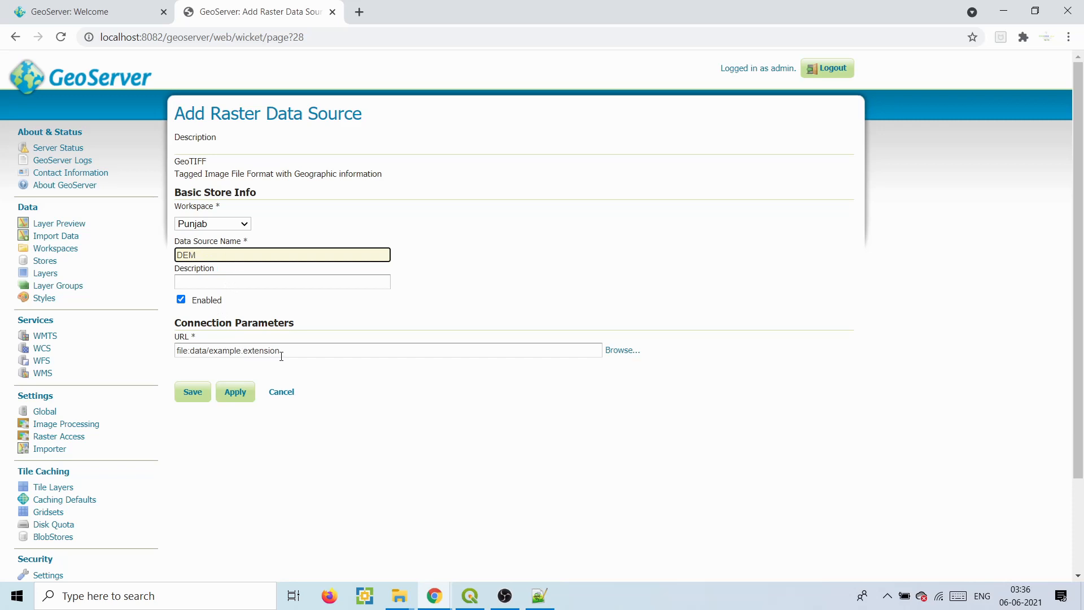
{"action": "left_click", "coordinate": [624, 350]}
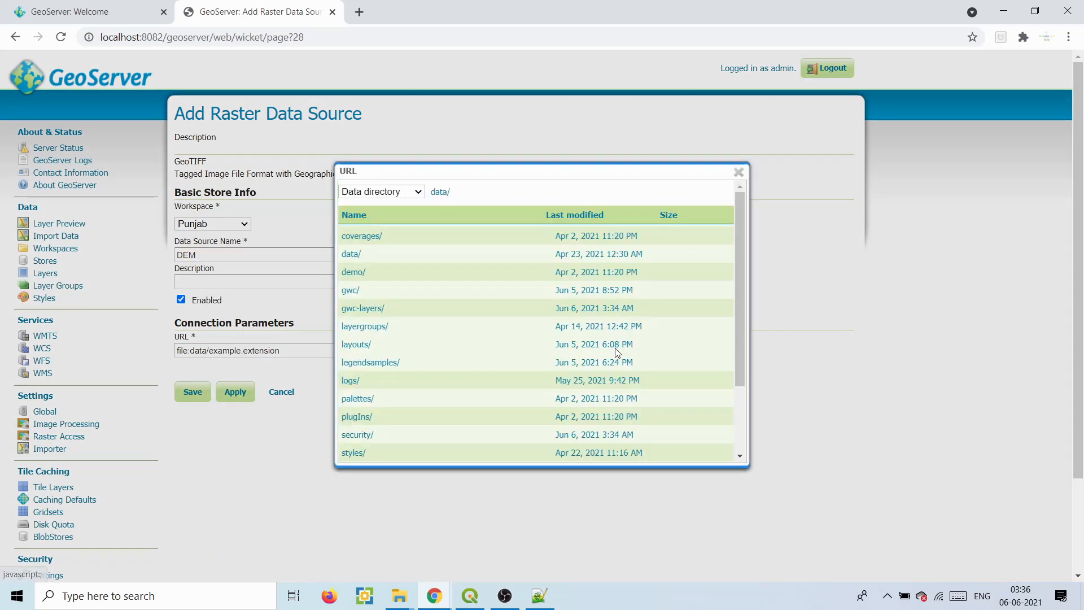
- Set the DEM store's URL to E:\tutorial\rater_data\srtm_51_04.tif and save the store
{"action": "left_click", "coordinate": [418, 192]}
{"action": "left_click", "coordinate": [375, 249]}
{"action": "left_click_drag", "start_coordinate": [742, 254], "coordinate": [736, 426]}
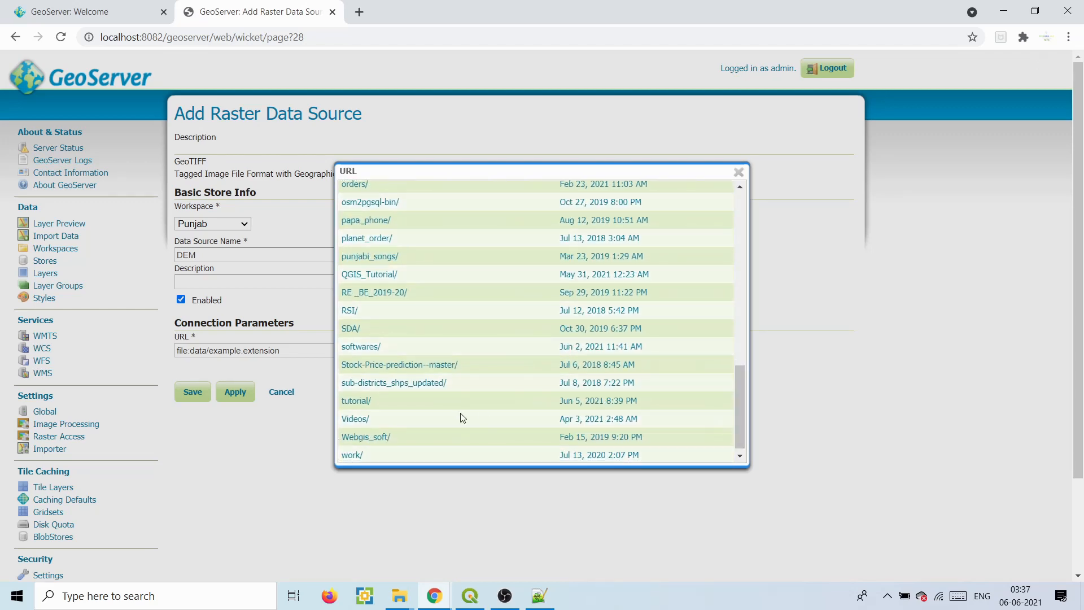
{"action": "left_click", "coordinate": [357, 402]}
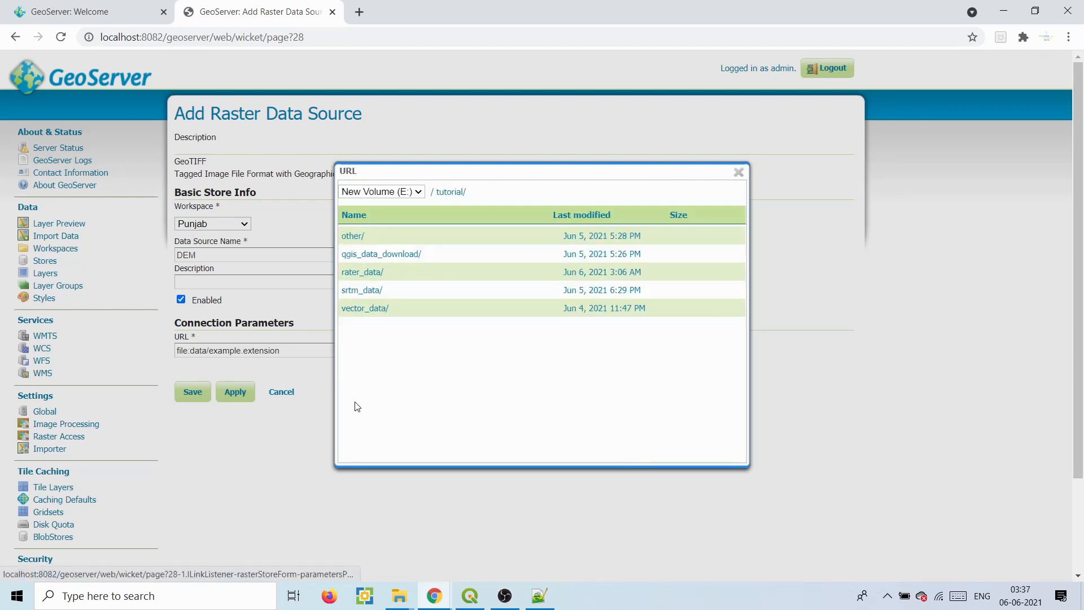
{"action": "left_click", "coordinate": [362, 275]}
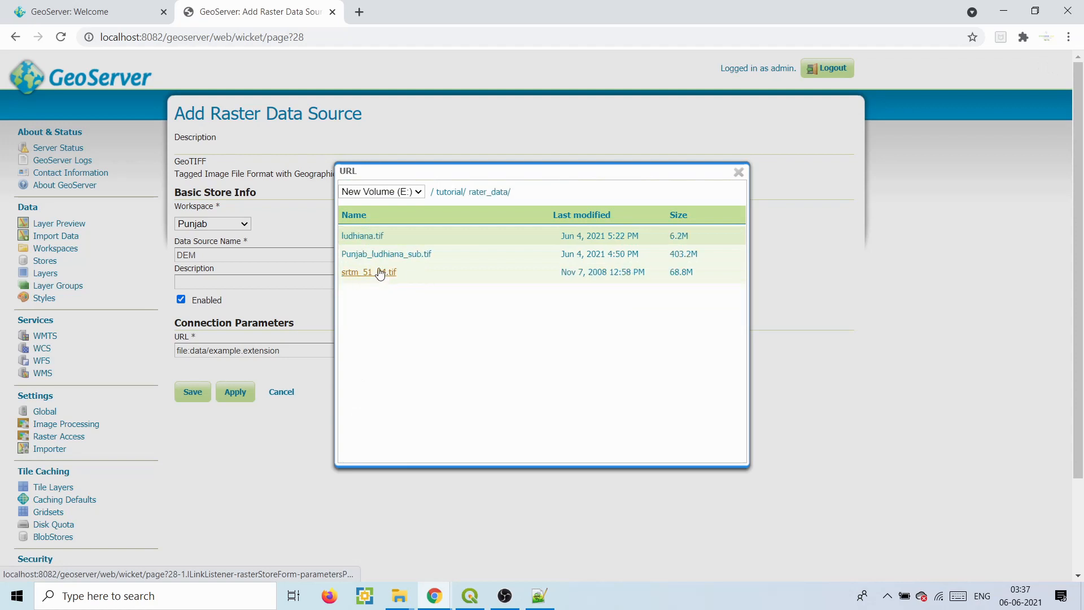
{"action": "left_click", "coordinate": [380, 273]}
{"action": "left_click", "coordinate": [201, 400]}
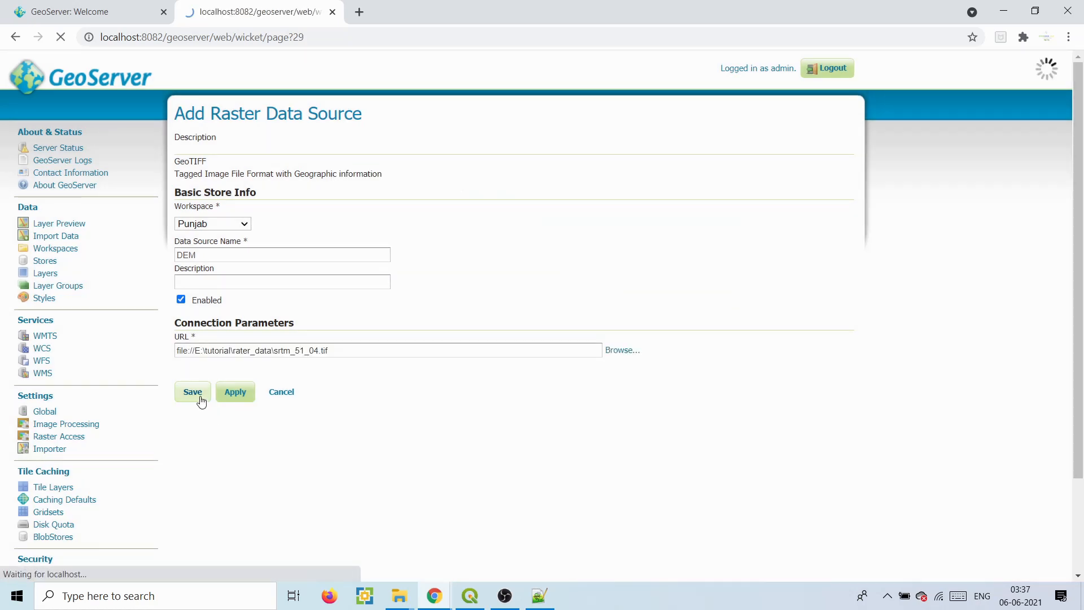
- Publish the new coverage with layer name and title both set to DEM_single
{"action": "left_click", "coordinate": [720, 235]}
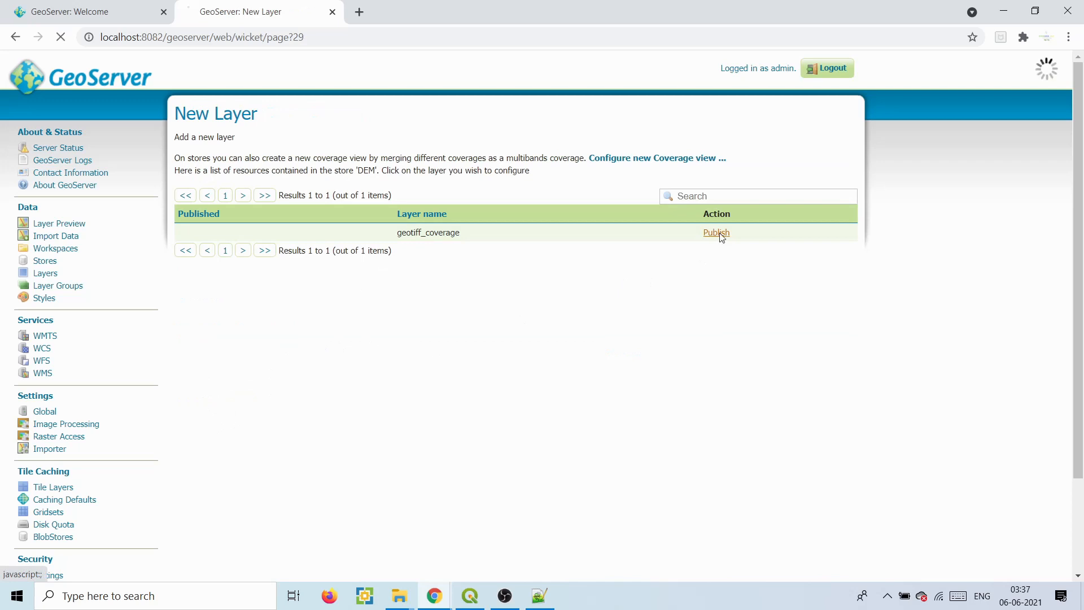
{"action": "scroll", "coordinate": [406, 221], "scroll_direction": "down", "scroll_amount": 2}
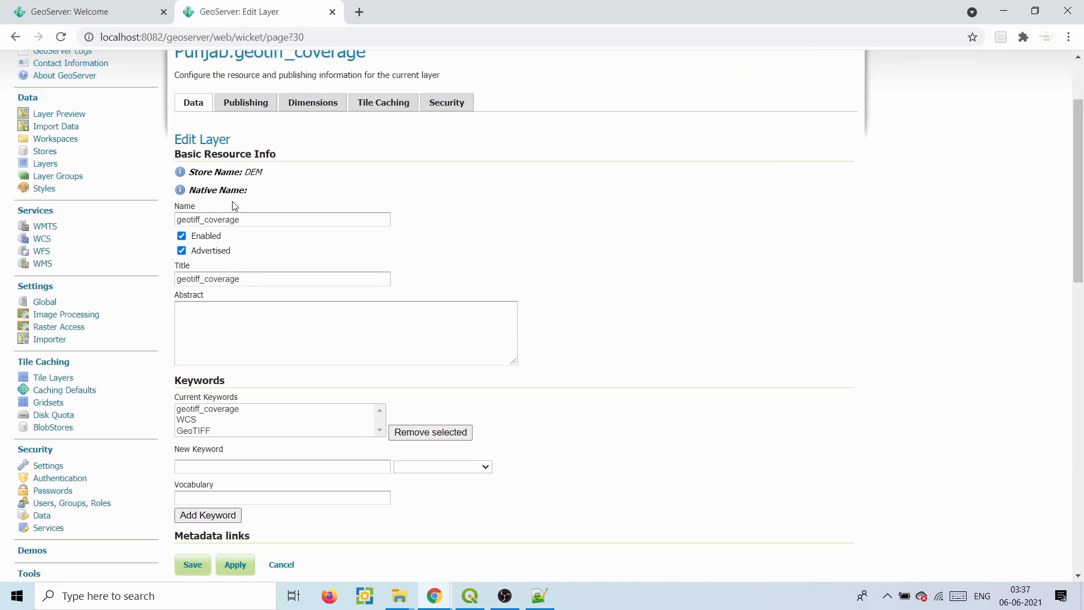
{"action": "left_click", "coordinate": [237, 218]}
{"action": "key", "text": "ctrl+a"}
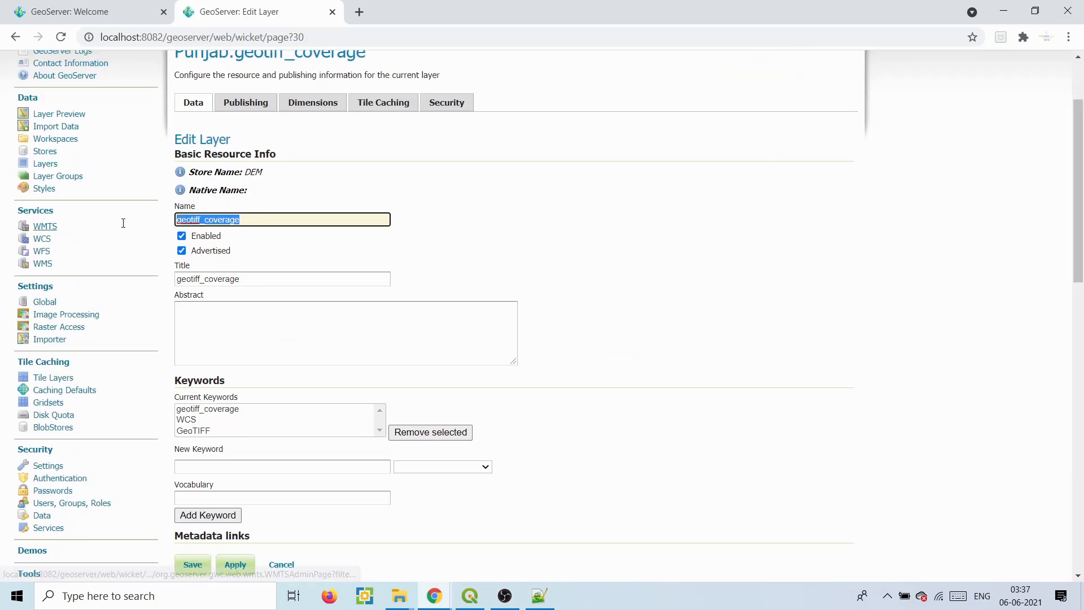
{"action": "type", "text": "DEM_sungle"}
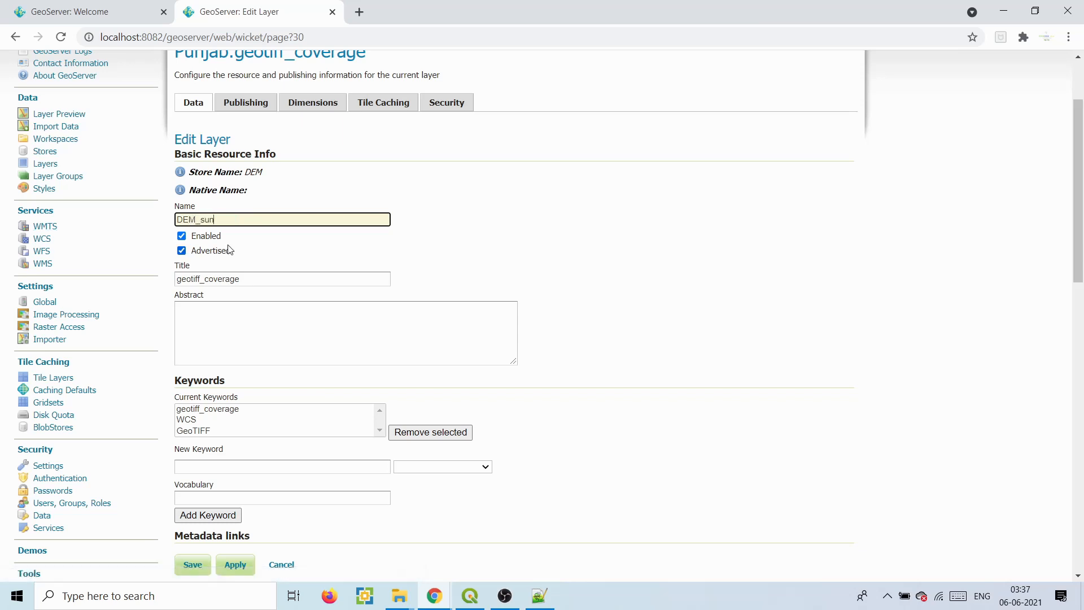
{"action": "left_click", "coordinate": [209, 219]}
{"action": "key", "text": "BackSpace"}
{"action": "type", "text": "i"}
{"action": "left_click_drag", "start_coordinate": [235, 220], "coordinate": [173, 220]}
{"action": "key", "text": "ctrl+c"}
{"action": "left_click_drag", "start_coordinate": [246, 281], "coordinate": [175, 279]}
{"action": "key", "text": "ctrl+v"}
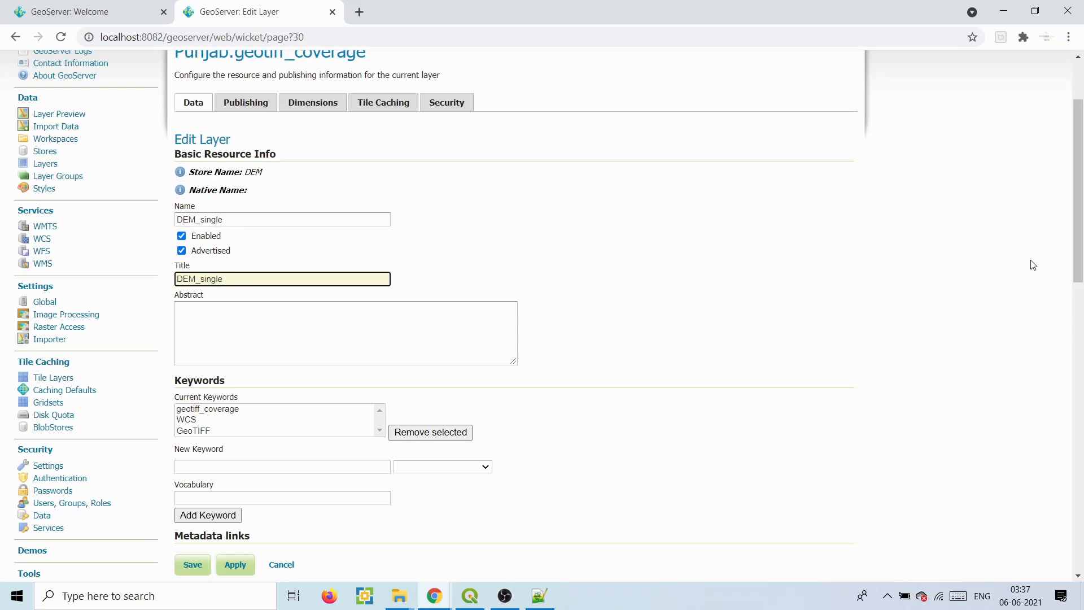
- Keep declared SRS EPSG:4326 and compute the native and lat/lon bounding boxes from the data
{"action": "scroll", "coordinate": [589, 342], "scroll_direction": "down", "scroll_amount": 8}
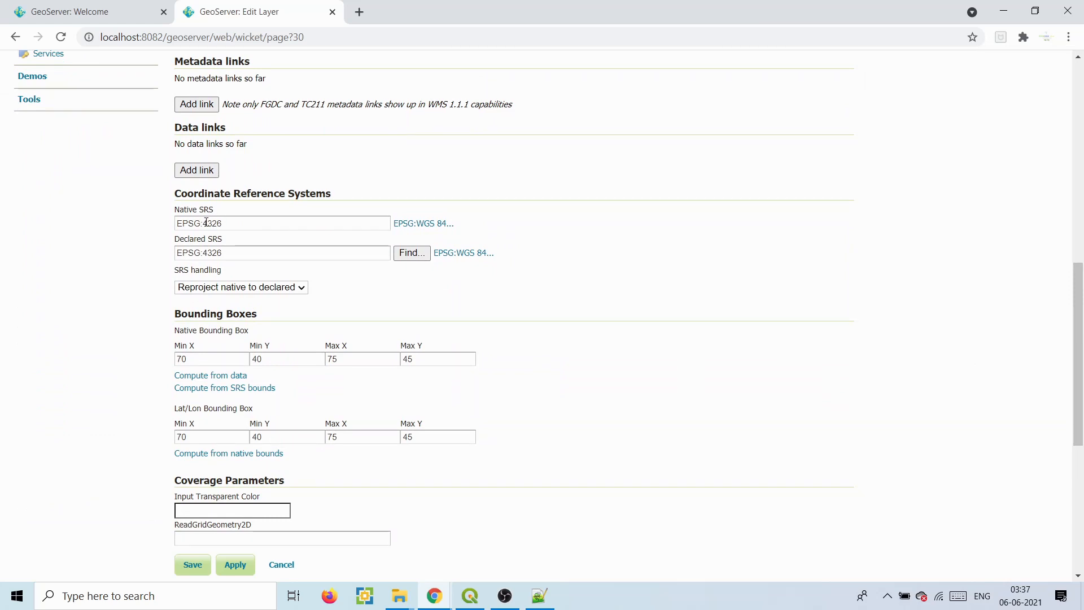
{"action": "left_click_drag", "start_coordinate": [204, 252], "coordinate": [223, 254]}
{"action": "left_click", "coordinate": [223, 253]}
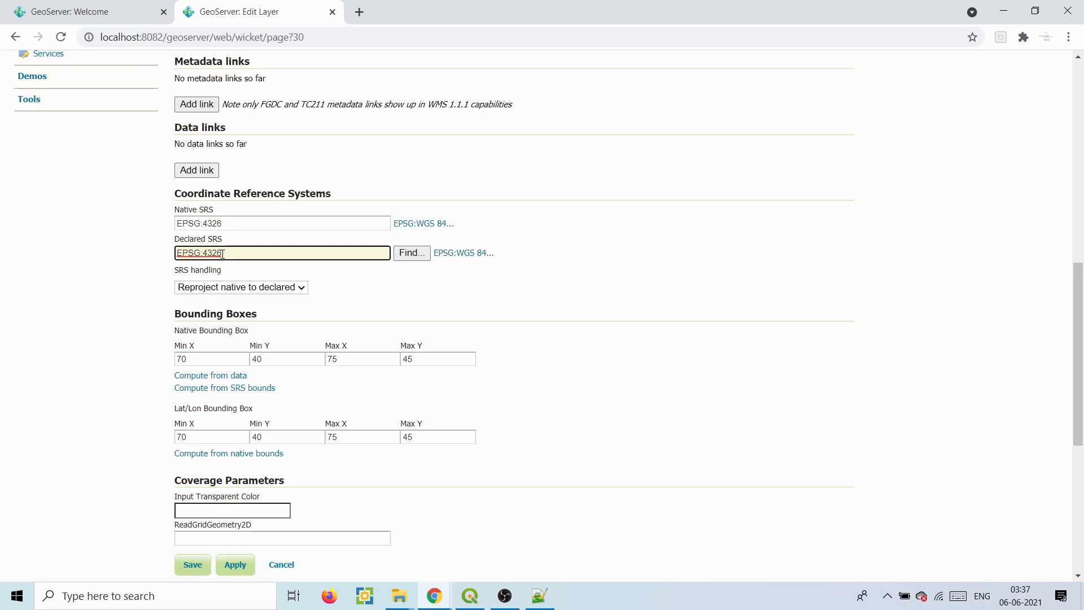
{"action": "left_click_drag", "start_coordinate": [207, 253], "coordinate": [228, 253]}
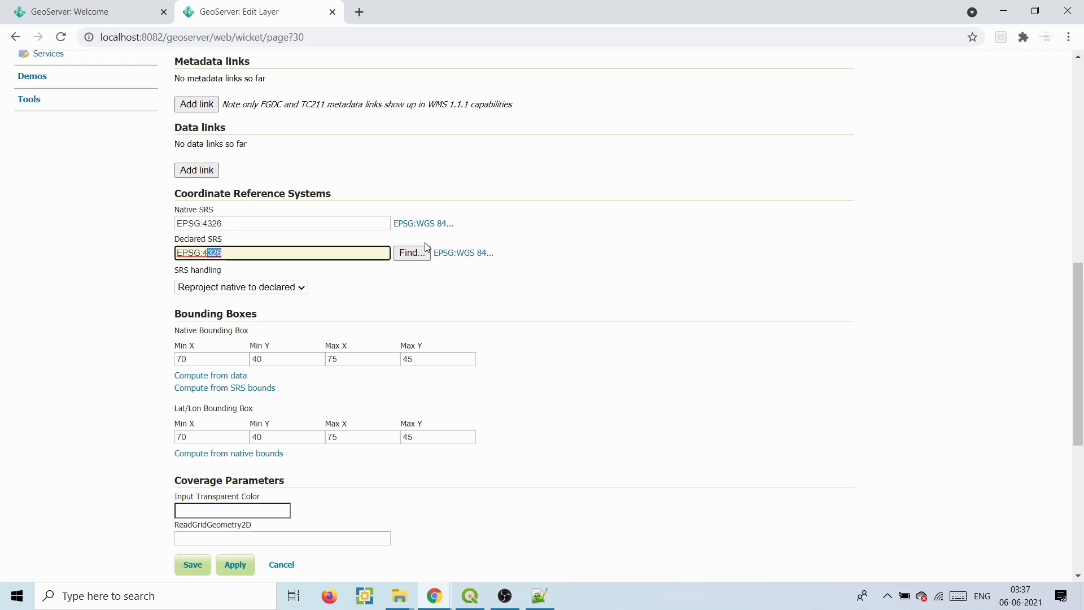
{"action": "left_click", "coordinate": [411, 253]}
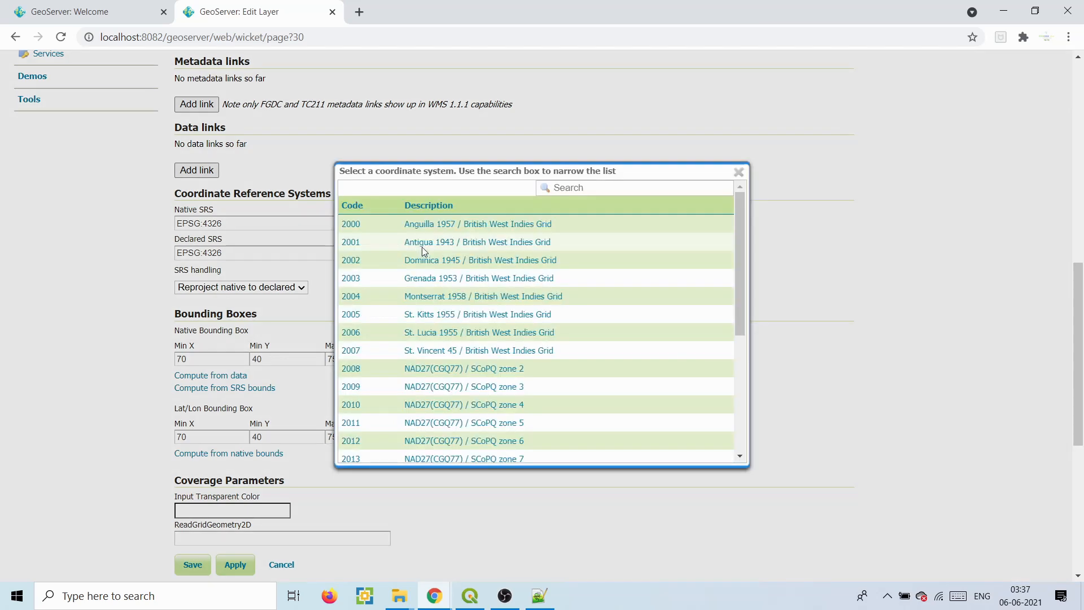
{"action": "left_click", "coordinate": [738, 172]}
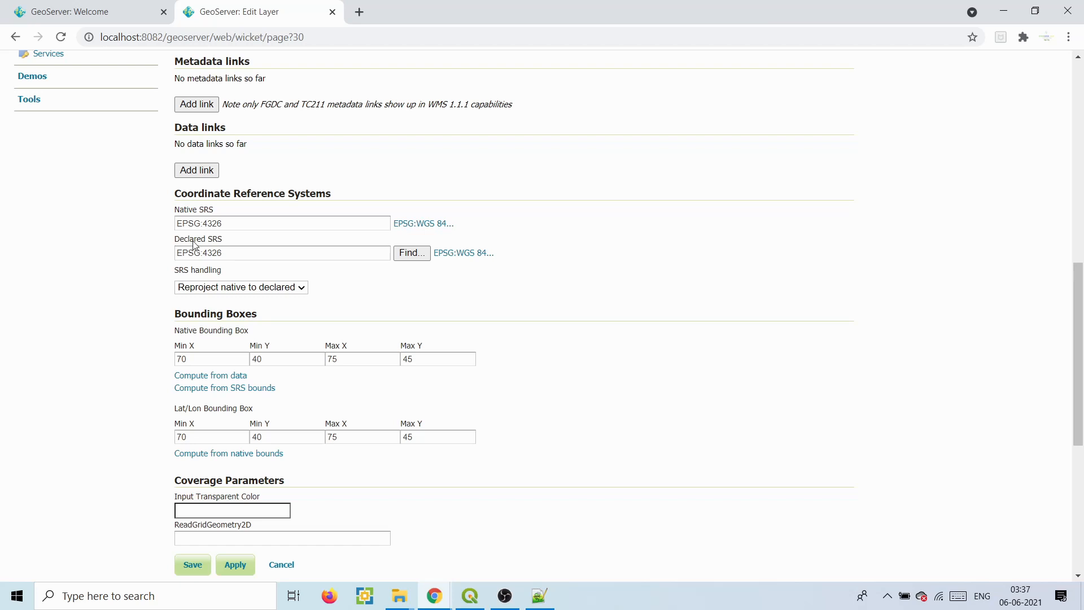
{"action": "left_click", "coordinate": [220, 375]}
{"action": "left_click", "coordinate": [220, 453]}
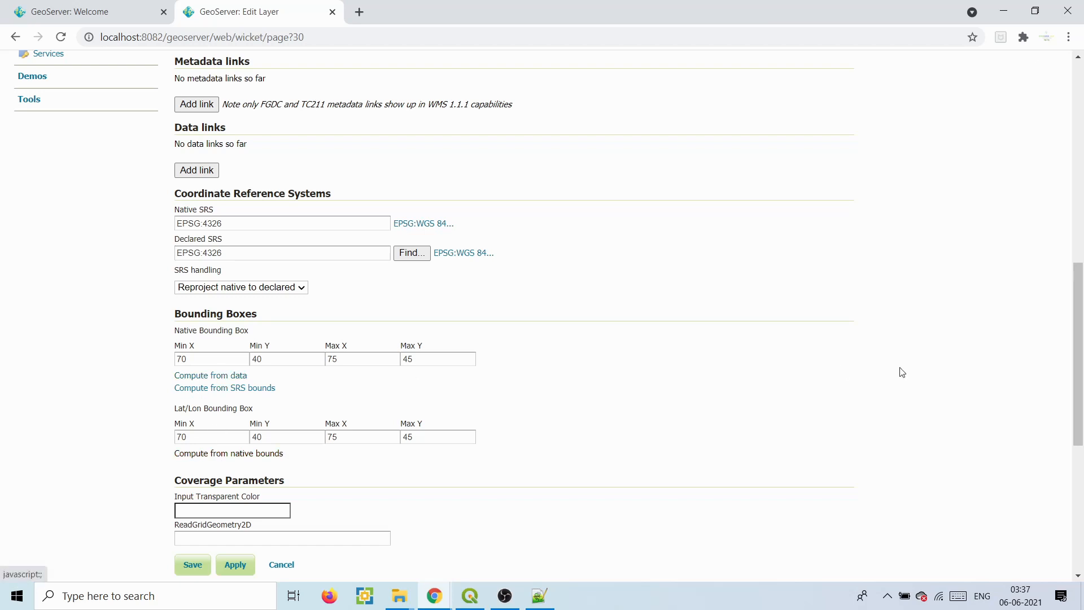
- Rename the band to Elevation, review the Publishing settings, and save the layer
{"action": "left_click_drag", "start_coordinate": [1080, 305], "coordinate": [1079, 430]}
{"action": "left_click_drag", "start_coordinate": [285, 303], "coordinate": [168, 311]}
{"action": "type", "text": "El"}
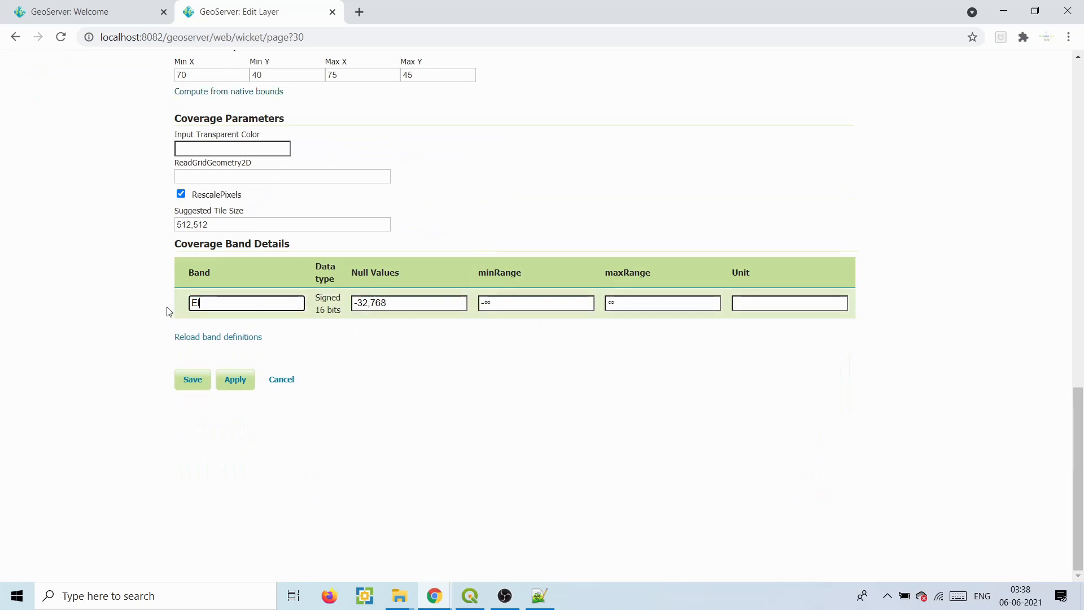
{"action": "type", "text": "evation"}
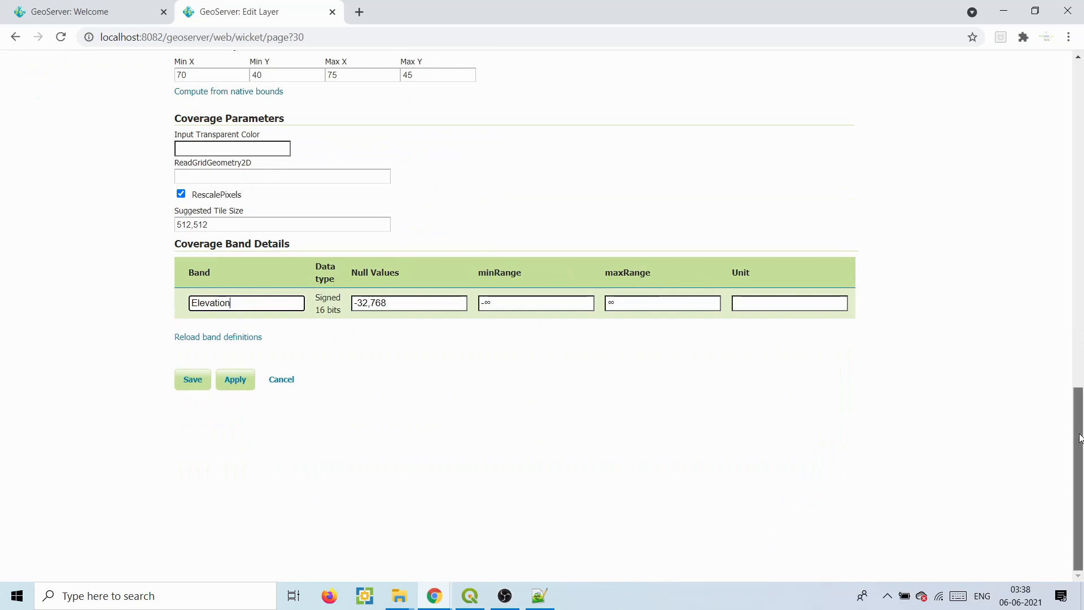
{"action": "left_click_drag", "start_coordinate": [1079, 438], "coordinate": [1080, 131]}
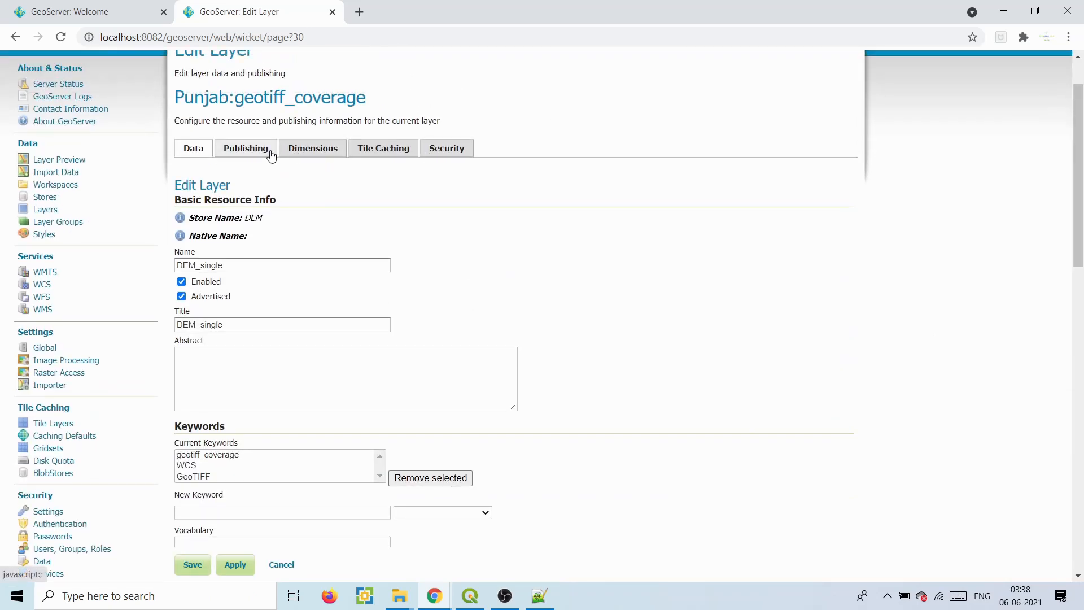
{"action": "left_click", "coordinate": [272, 154]}
{"action": "left_click_drag", "start_coordinate": [1079, 138], "coordinate": [1080, 517]}
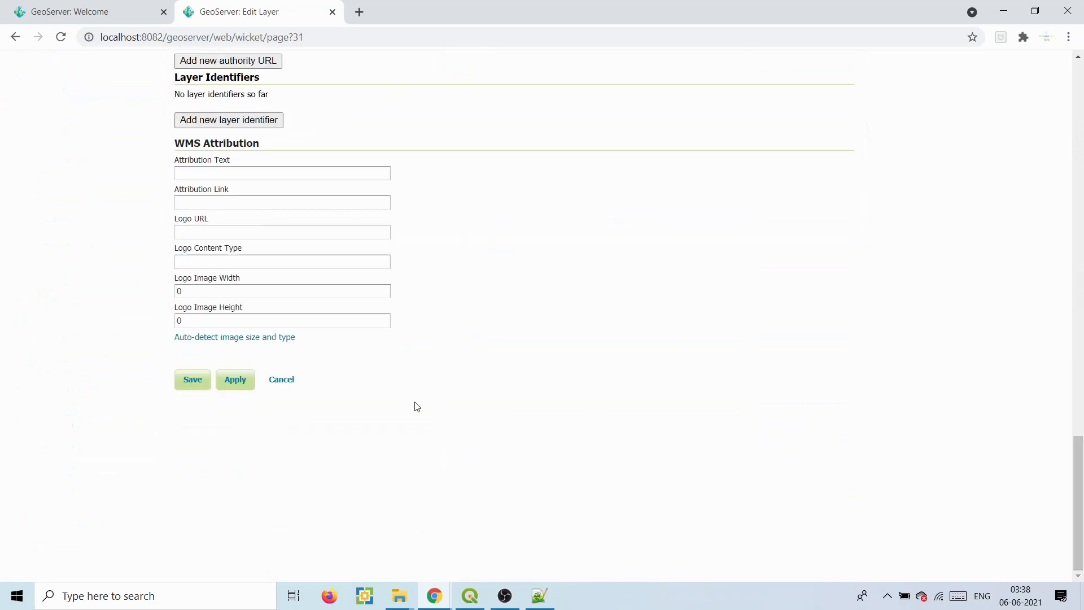
{"action": "left_click", "coordinate": [198, 389]}
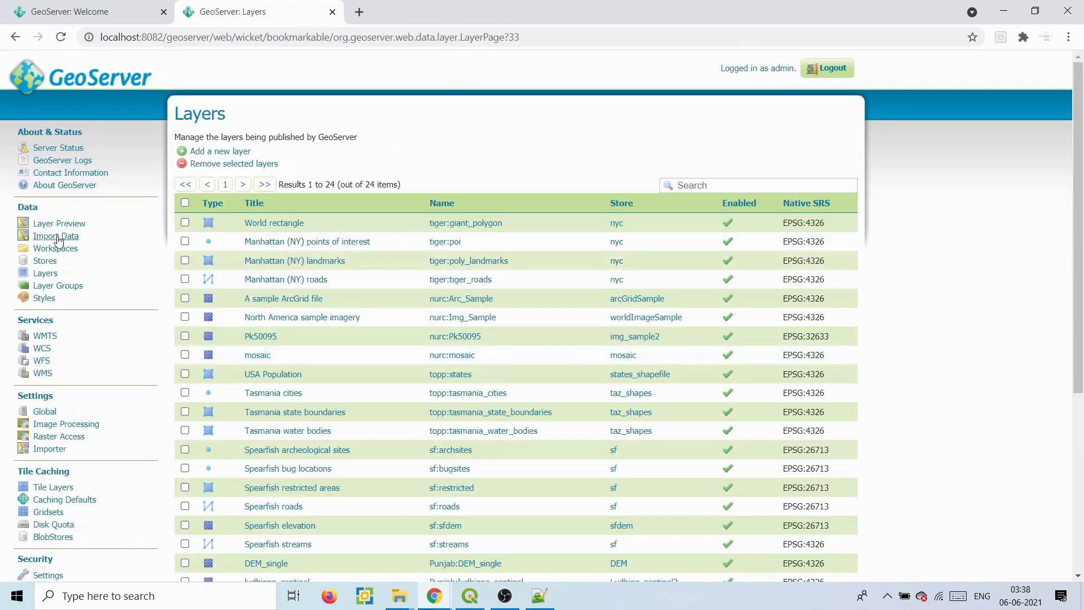
- Open the greyscale OpenLayers preview of Punjab:DEM_single from Layer Preview, then close it
{"action": "left_click", "coordinate": [61, 224]}
{"action": "left_click_drag", "start_coordinate": [1080, 127], "coordinate": [1081, 317]}
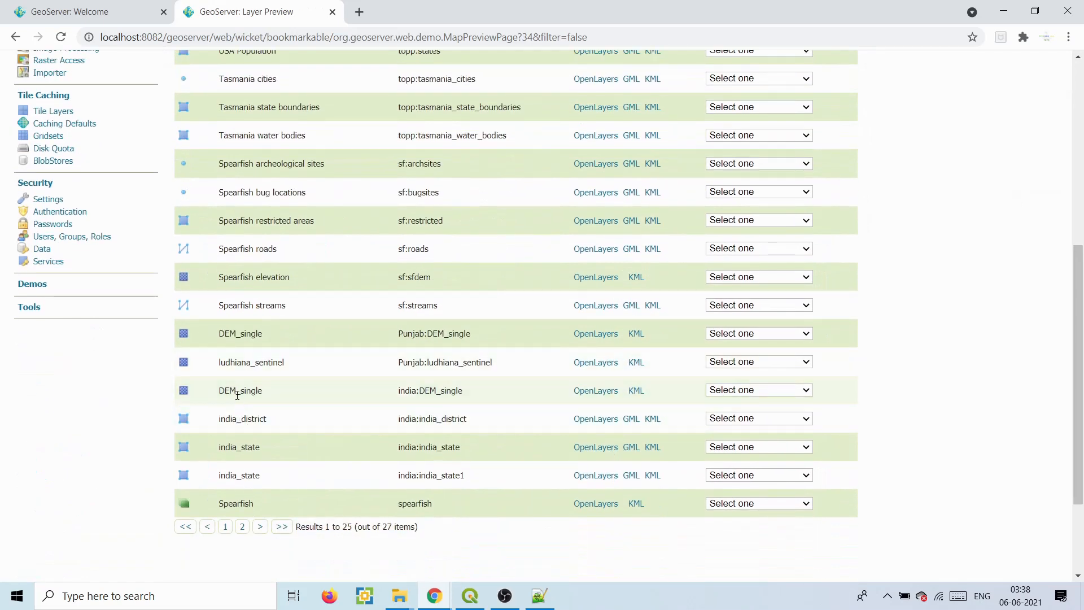
{"action": "left_click_drag", "start_coordinate": [1078, 351], "coordinate": [1075, 161]}
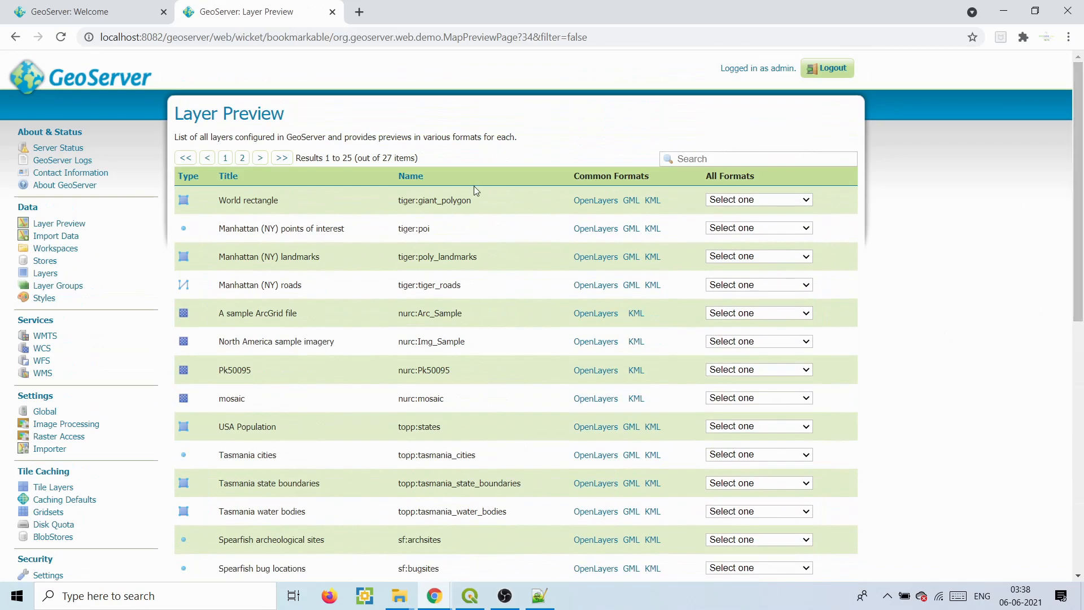
{"action": "scroll", "coordinate": [359, 330], "scroll_direction": "down", "scroll_amount": 7}
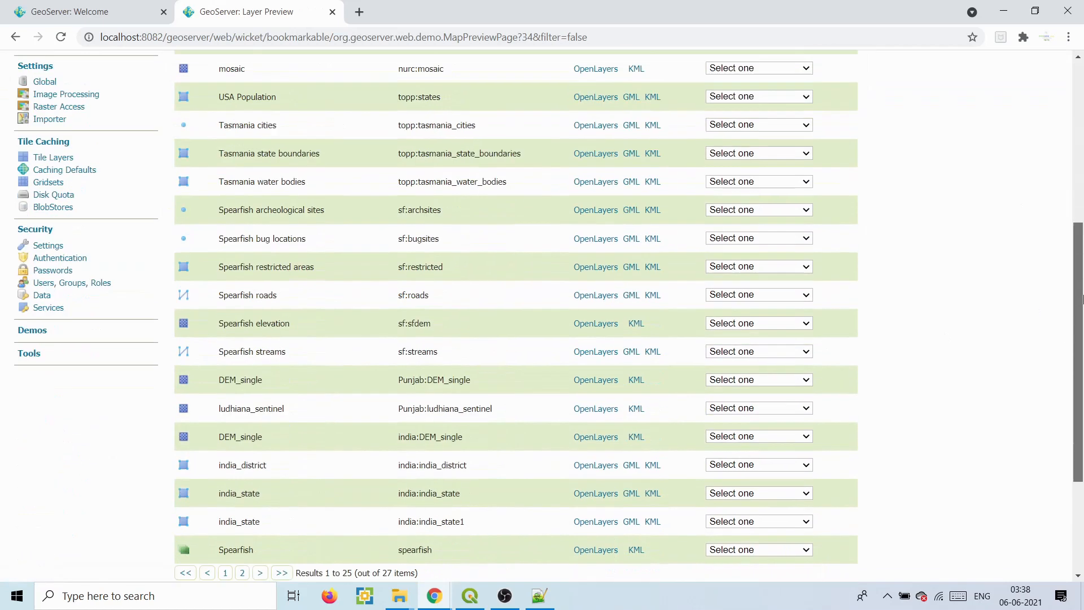
{"action": "left_click", "coordinate": [581, 319]}
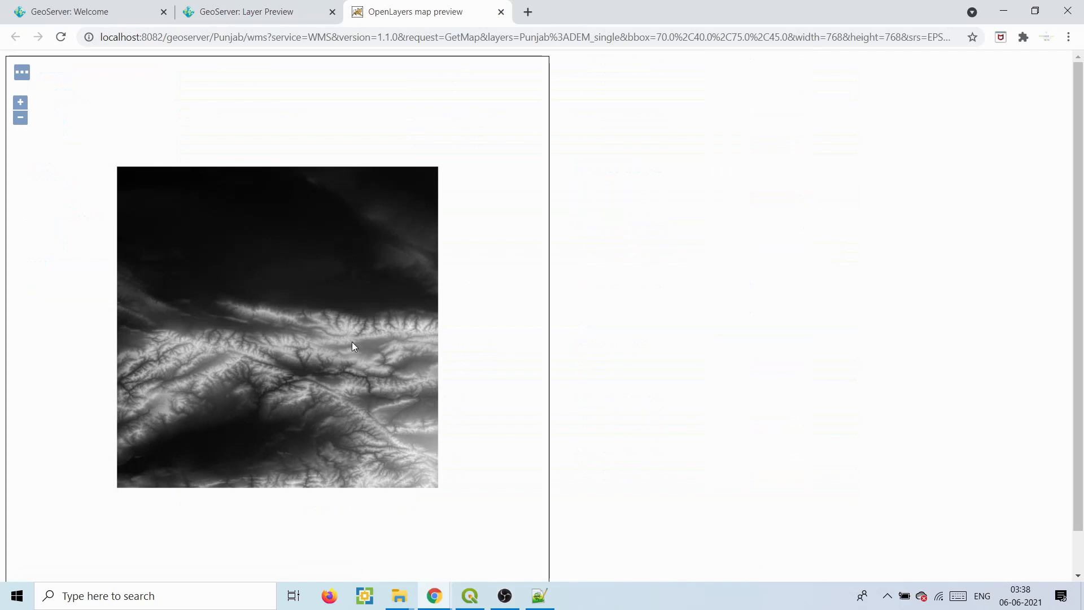
{"action": "left_click", "coordinate": [504, 11]}
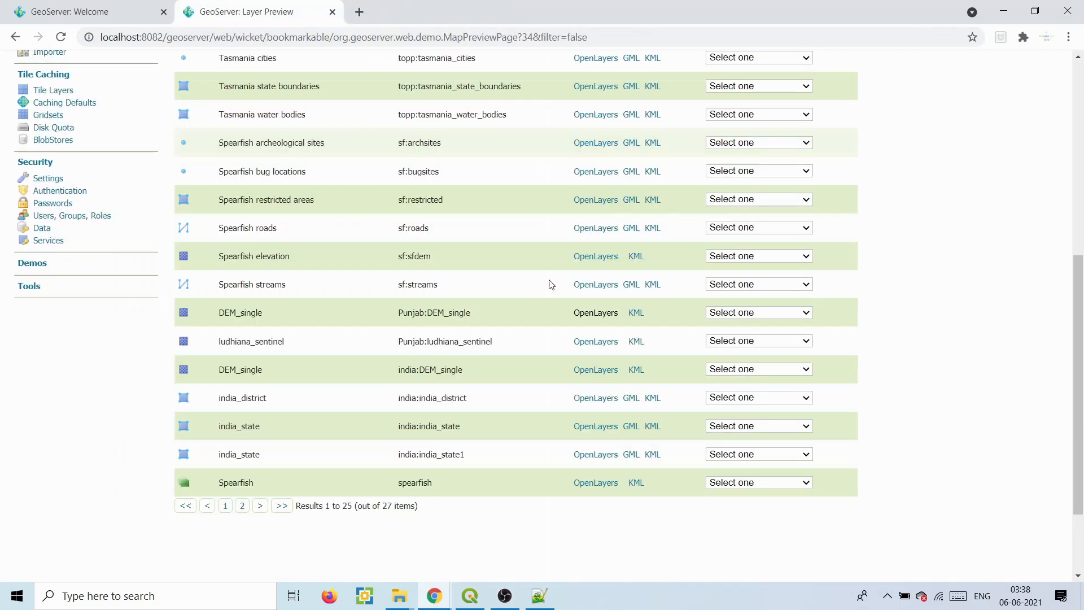
- Add srtm_51_04.tif from the rater_data folder as a QGIS layer
{"action": "left_click", "coordinate": [467, 597]}
{"action": "mouse_move", "coordinate": [399, 595]}
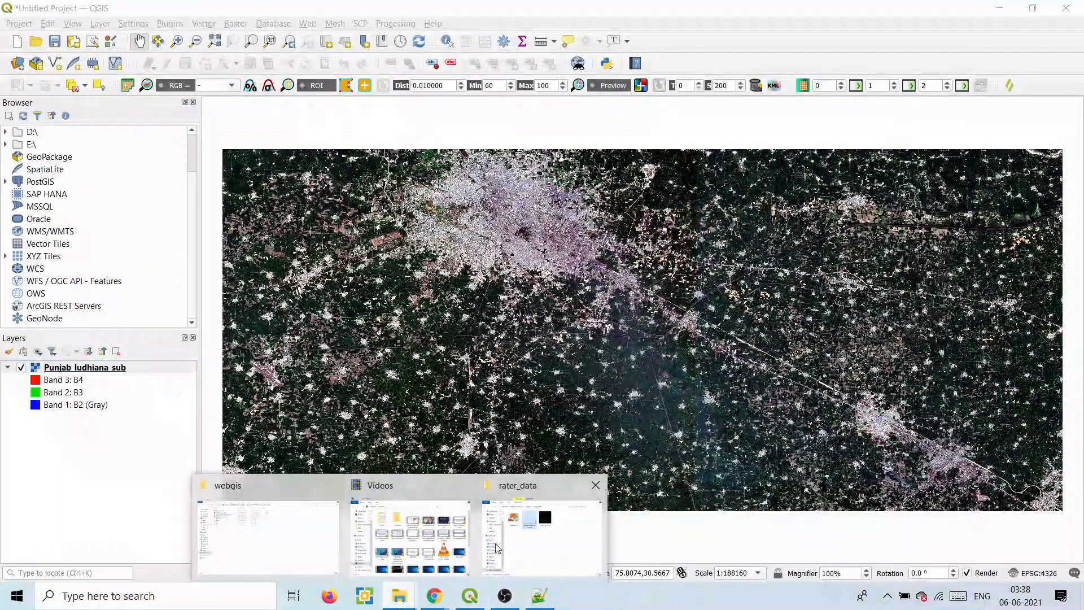
{"action": "left_click", "coordinate": [489, 542]}
{"action": "left_click_drag", "start_coordinate": [483, 169], "coordinate": [62, 485]}
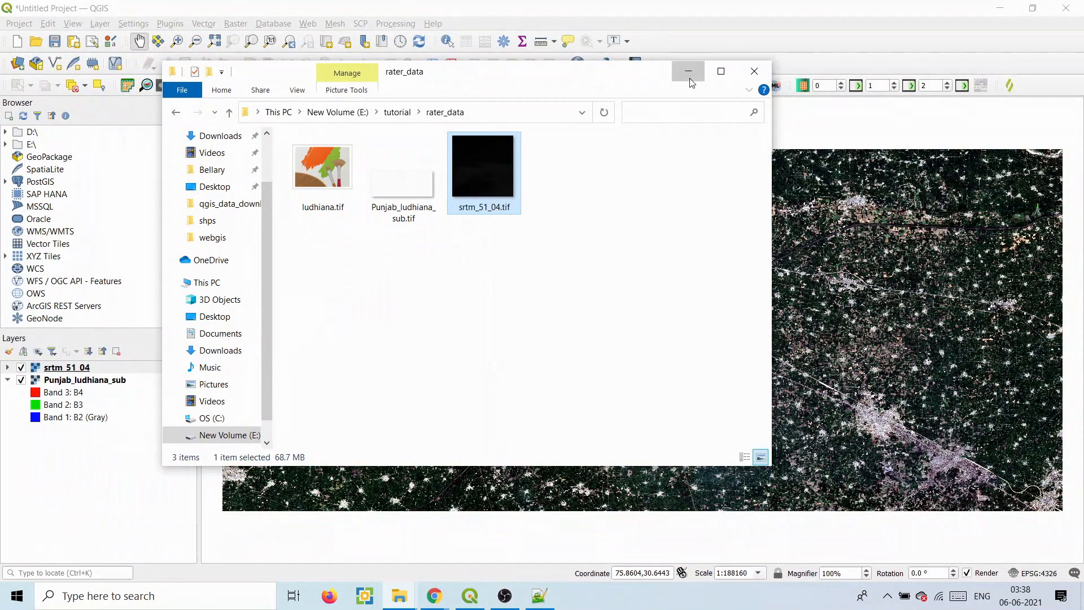
{"action": "left_click", "coordinate": [688, 72]}
- Hide Punjab_ludhiana_sub and zoom the map to the srtm_51_04 layer's extent
{"action": "left_click", "coordinate": [22, 380]}
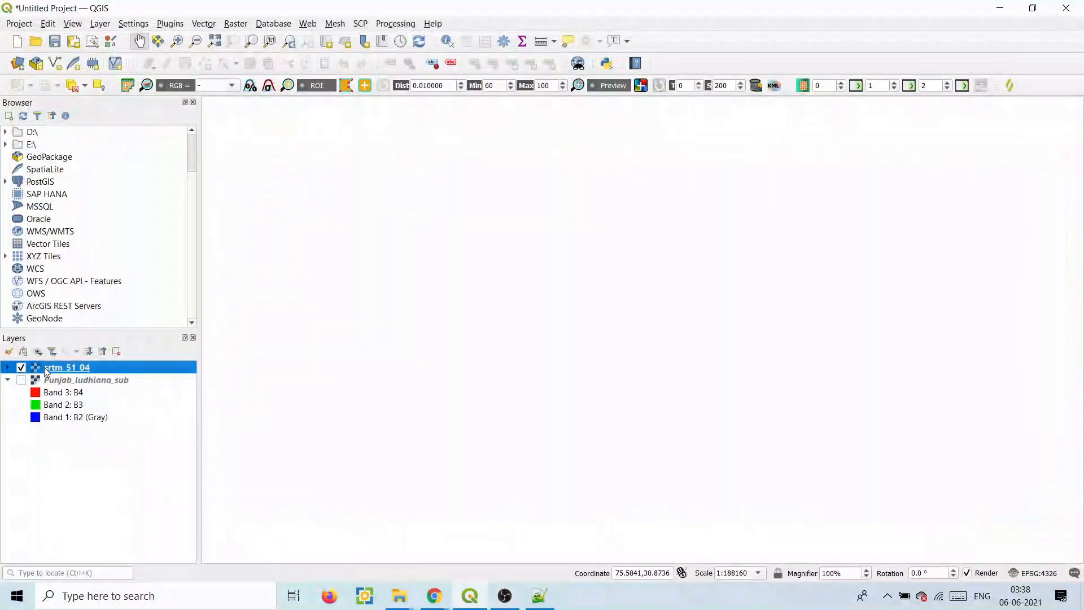
{"action": "right_click", "coordinate": [47, 371]}
{"action": "left_click", "coordinate": [77, 134]}
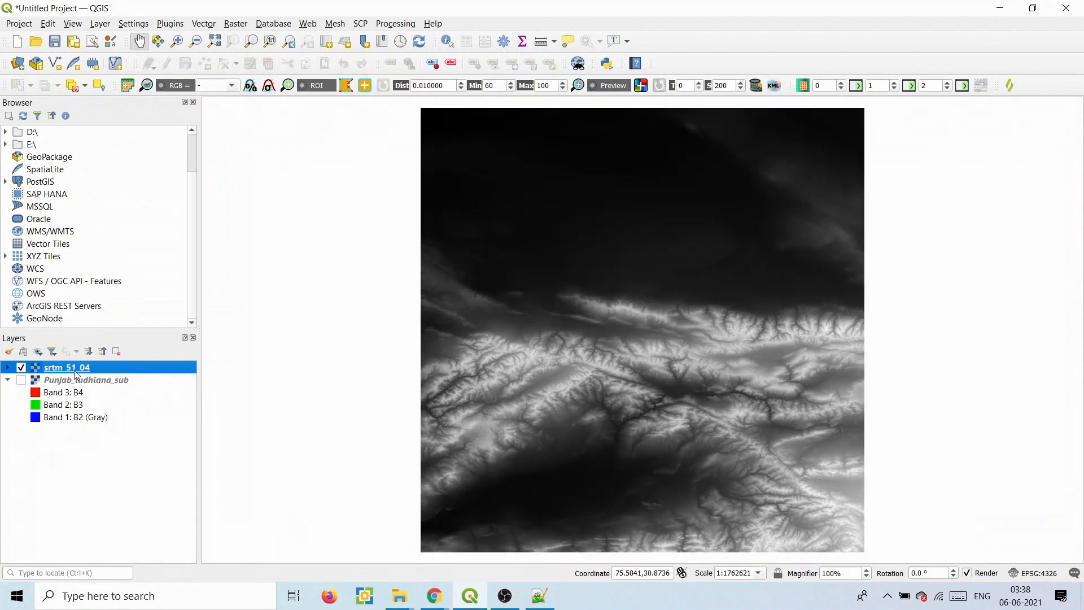
{"action": "right_click", "coordinate": [75, 375]}
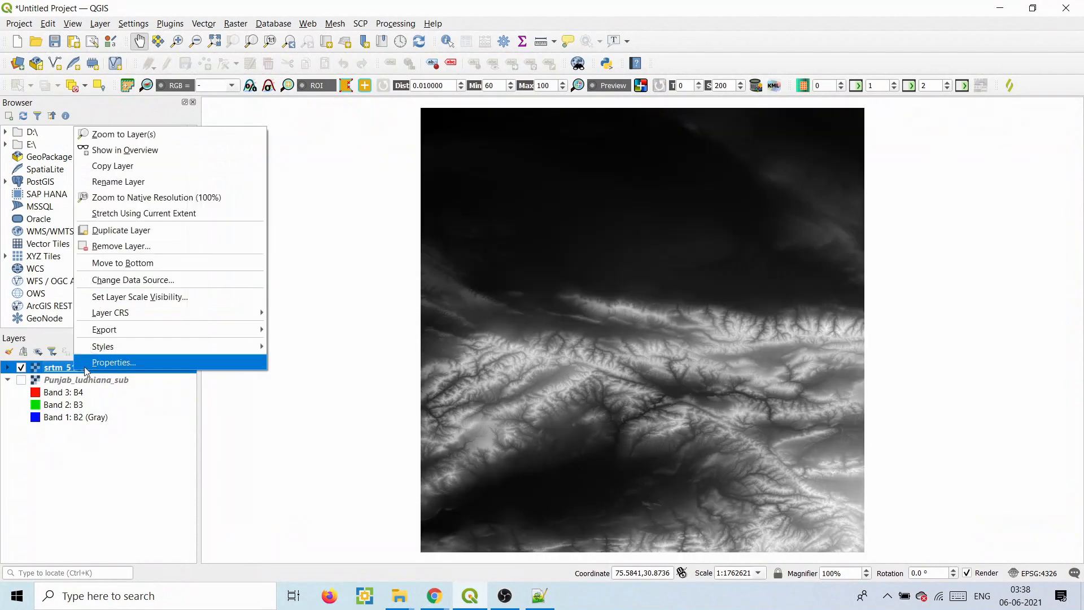
- Set the srtm_51_04 Symbology render type to Singleband pseudocolor
{"action": "left_click", "coordinate": [96, 362]}
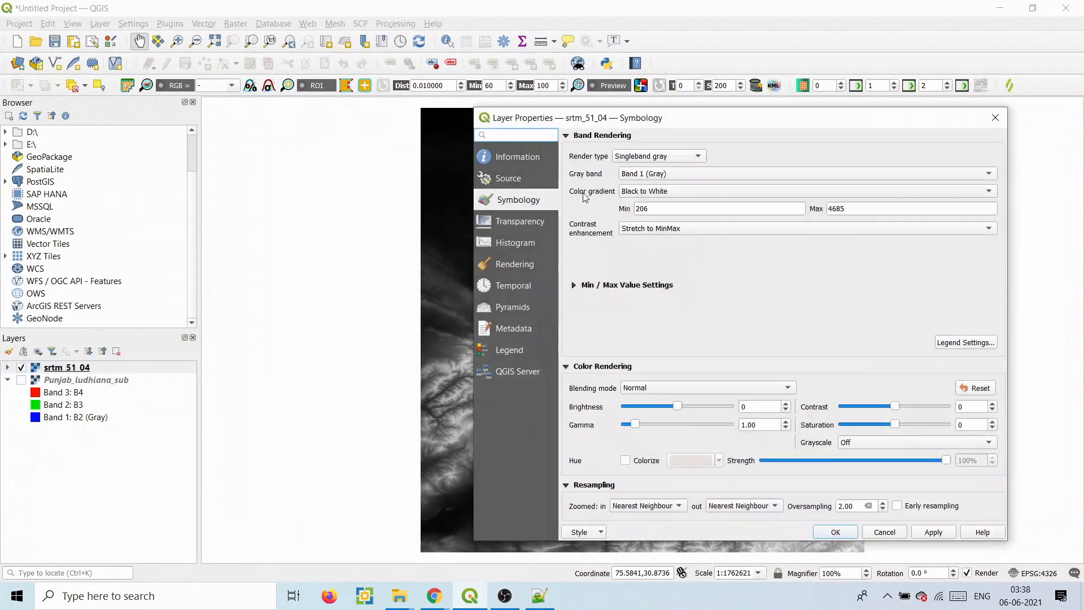
{"action": "left_click", "coordinate": [639, 160]}
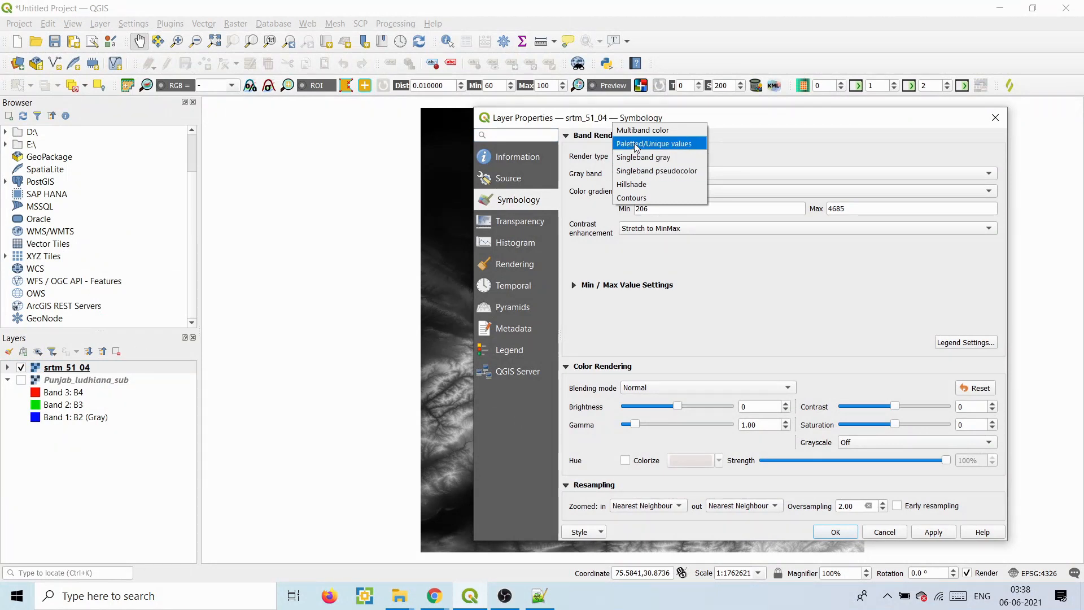
{"action": "left_click", "coordinate": [641, 143]}
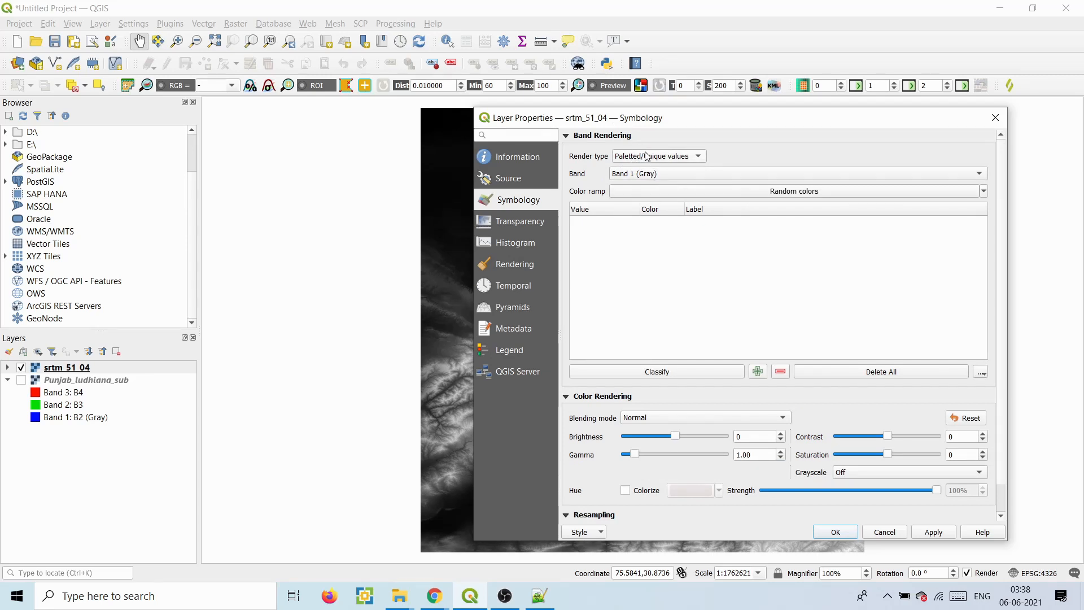
{"action": "left_click", "coordinate": [651, 157]}
{"action": "left_click", "coordinate": [651, 184]}
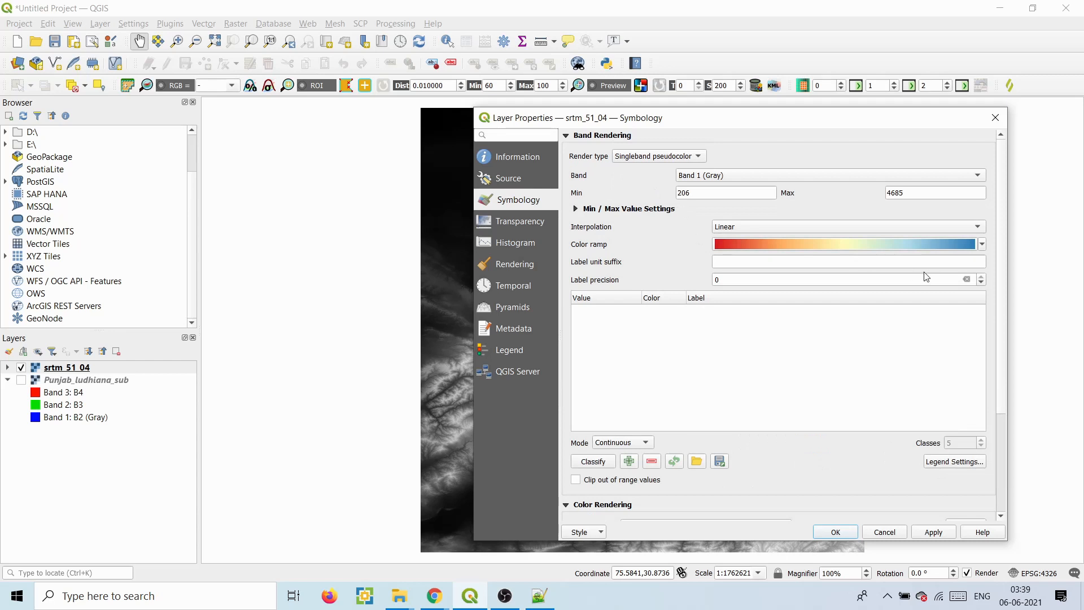
{"action": "left_click", "coordinate": [662, 157]}
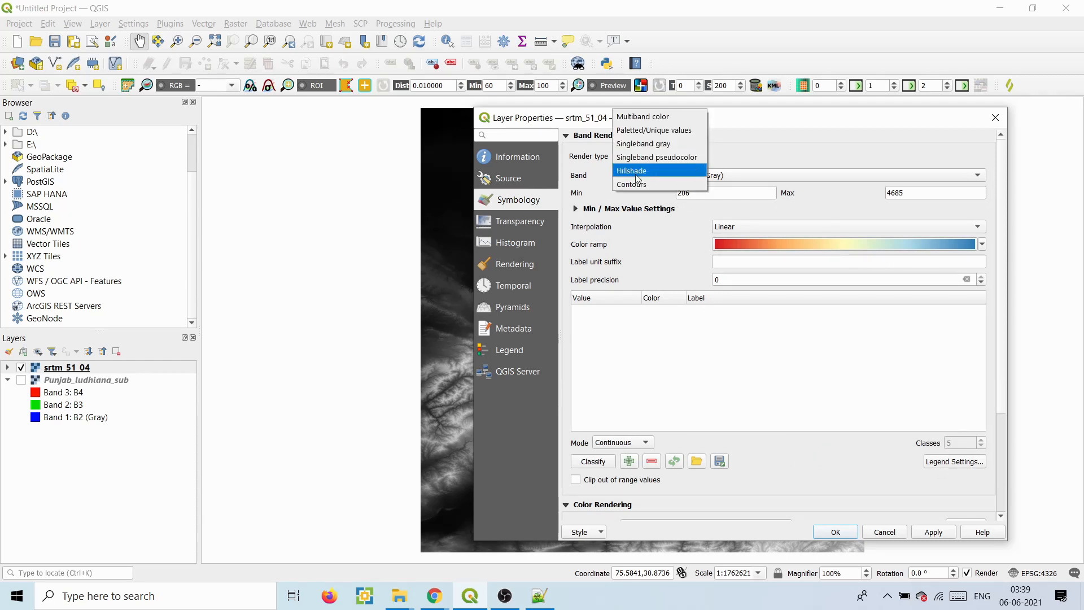
{"action": "left_click", "coordinate": [651, 158]}
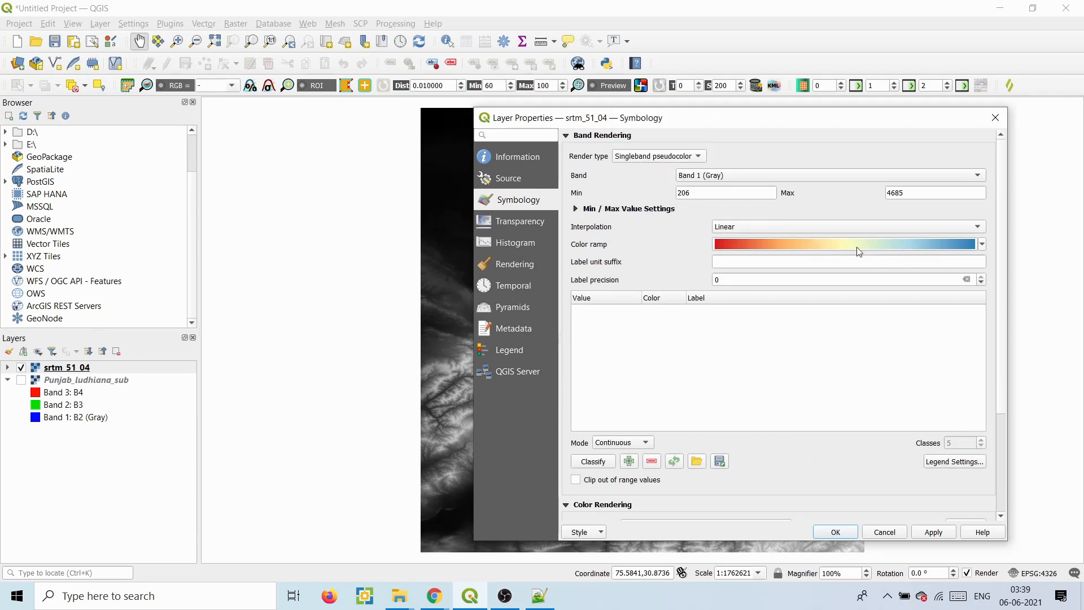
- Apply the Spectral red-yellow-blue colour ramp, keeping Continuous interpolation
{"action": "left_click", "coordinate": [983, 245]}
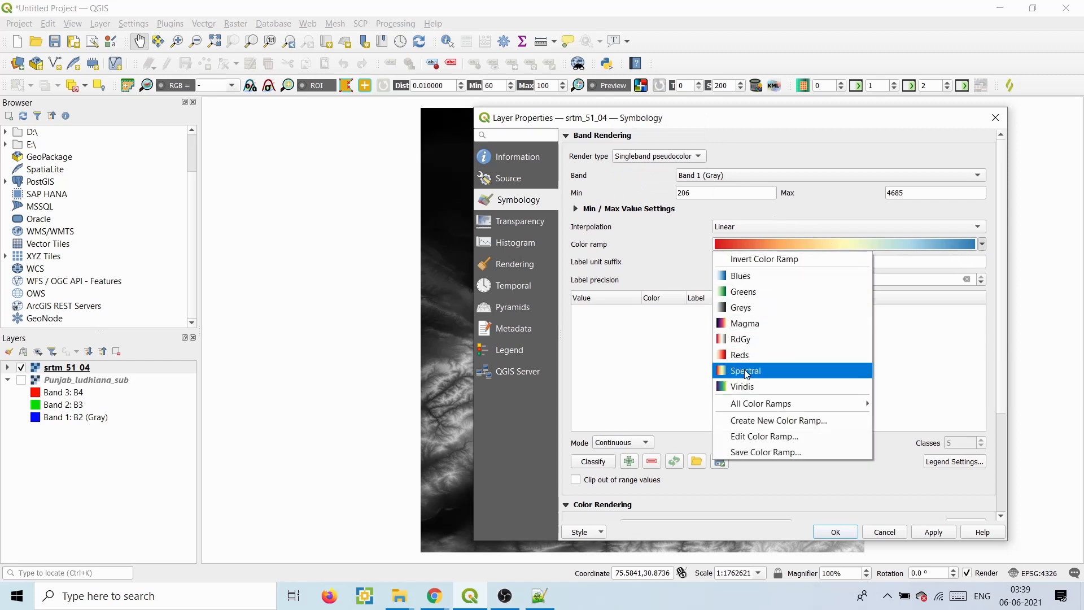
{"action": "left_click", "coordinate": [739, 386]}
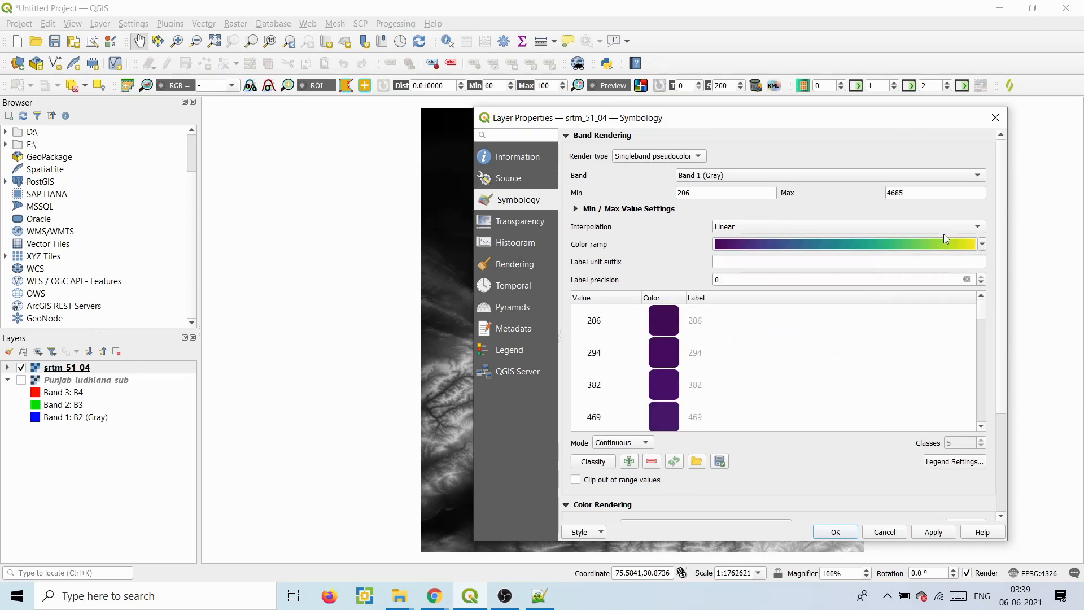
{"action": "left_click", "coordinate": [983, 245]}
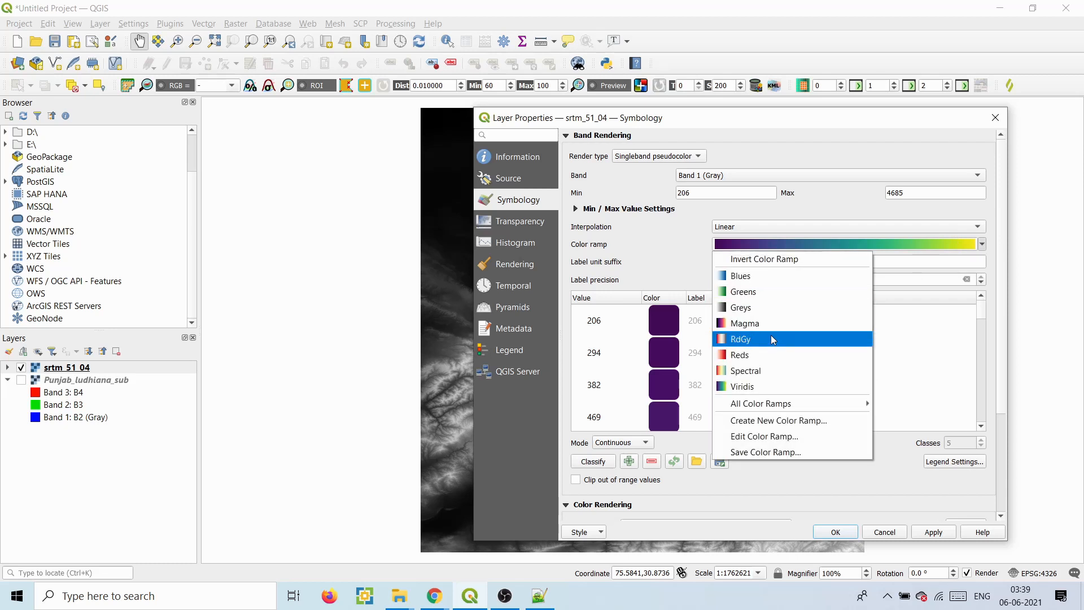
{"action": "left_click", "coordinate": [760, 370]}
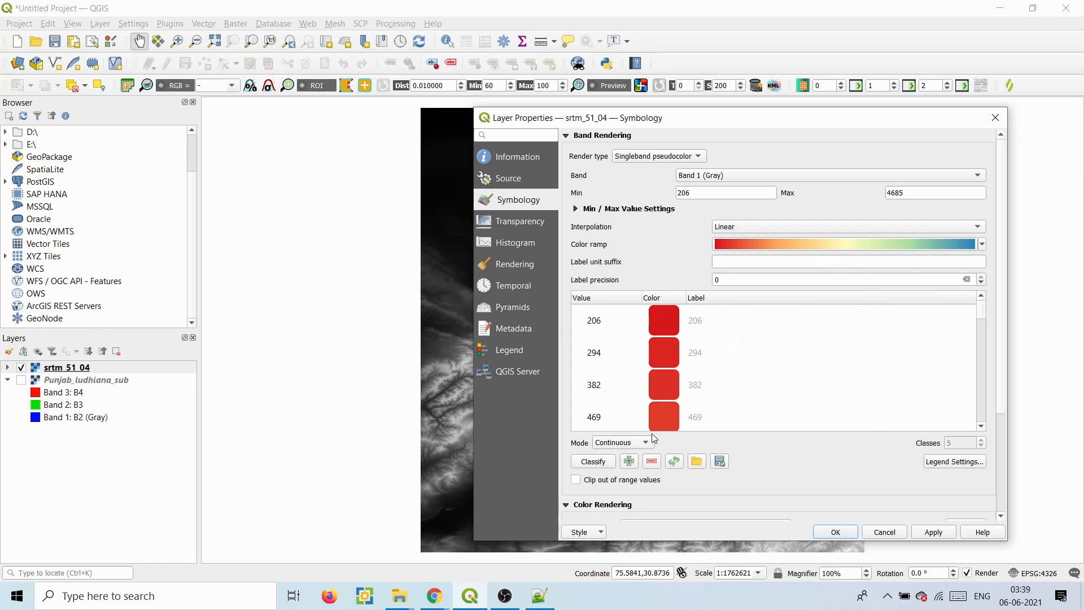
{"action": "left_click", "coordinate": [639, 444]}
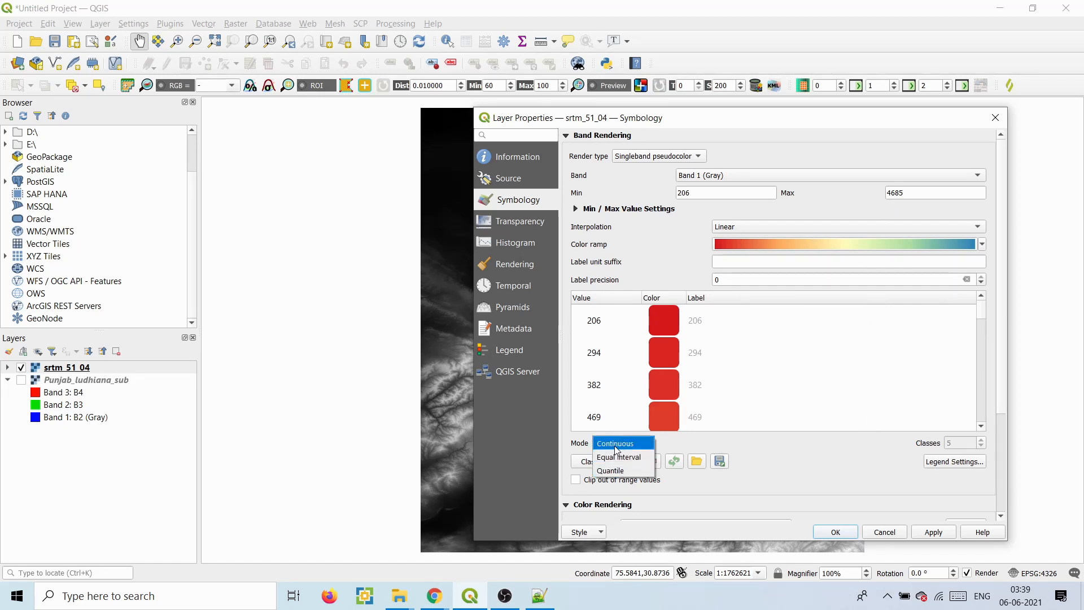
- Classify the elevation values in Continuous mode, with breaks from 206 to 4685
{"action": "left_click", "coordinate": [617, 444]}
{"action": "mouse_move", "coordinate": [981, 311]}
{"action": "left_mouse_down"}
{"action": "mouse_move", "coordinate": [981, 407]}
{"action": "mouse_move", "coordinate": [981, 314]}
{"action": "left_mouse_up"}
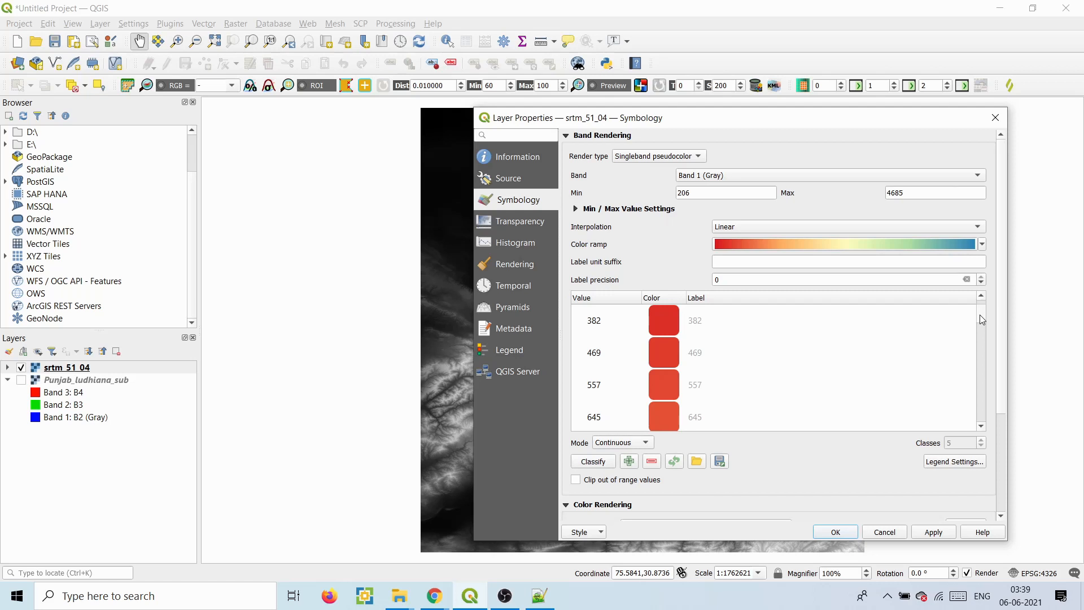
{"action": "left_click", "coordinate": [598, 464]}
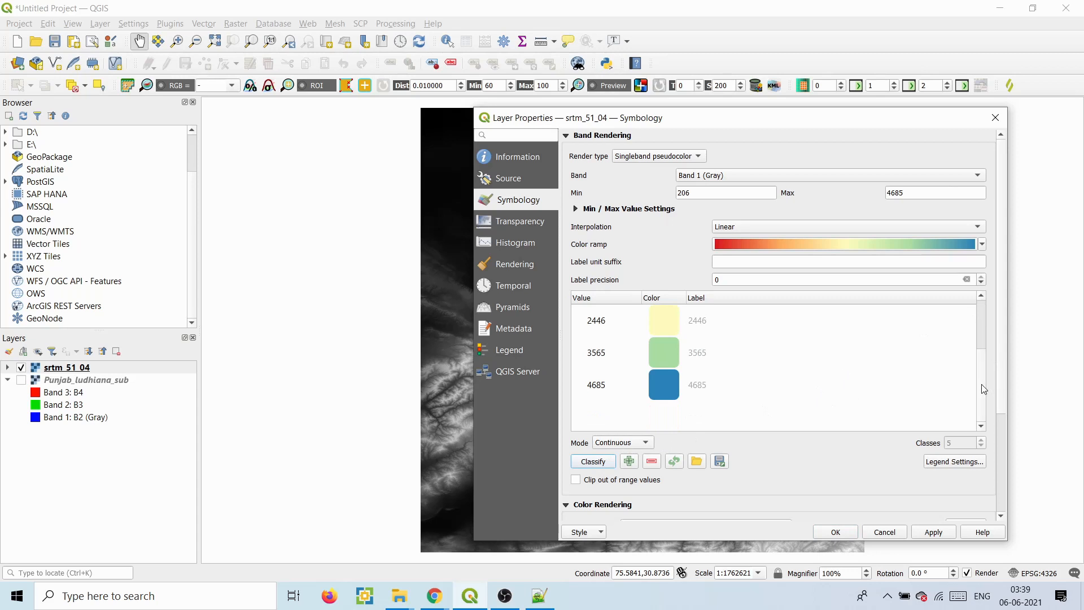
{"action": "left_click_drag", "start_coordinate": [981, 384], "coordinate": [981, 345]}
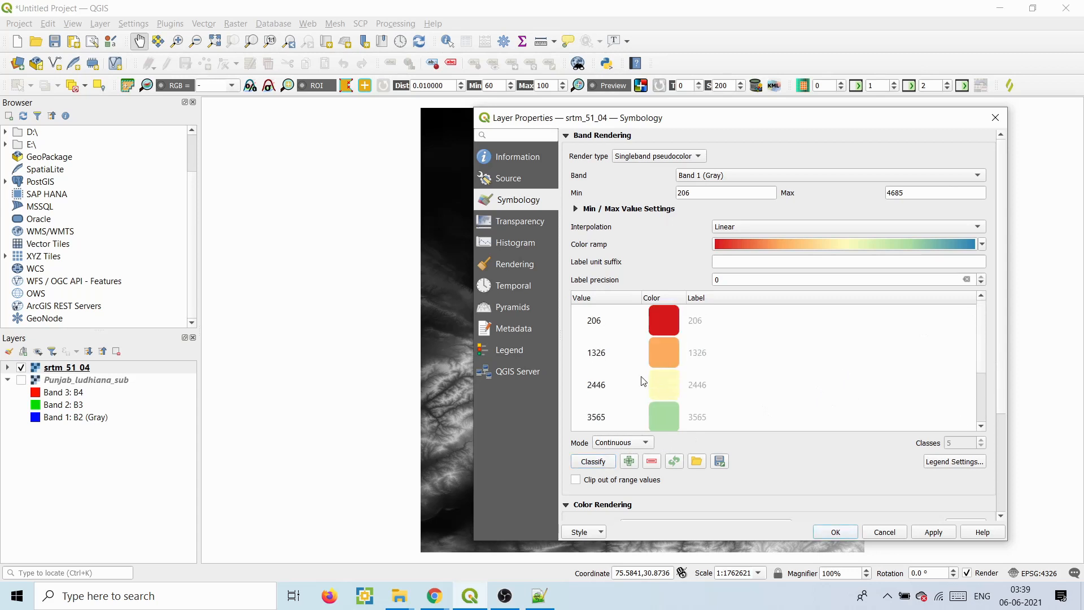
{"action": "left_click", "coordinate": [621, 443]}
{"action": "left_click", "coordinate": [621, 450]}
- Try Equal Interval with 9 classes and Quantile, then return to Continuous mode
{"action": "left_click", "coordinate": [638, 445]}
{"action": "left_click", "coordinate": [623, 458]}
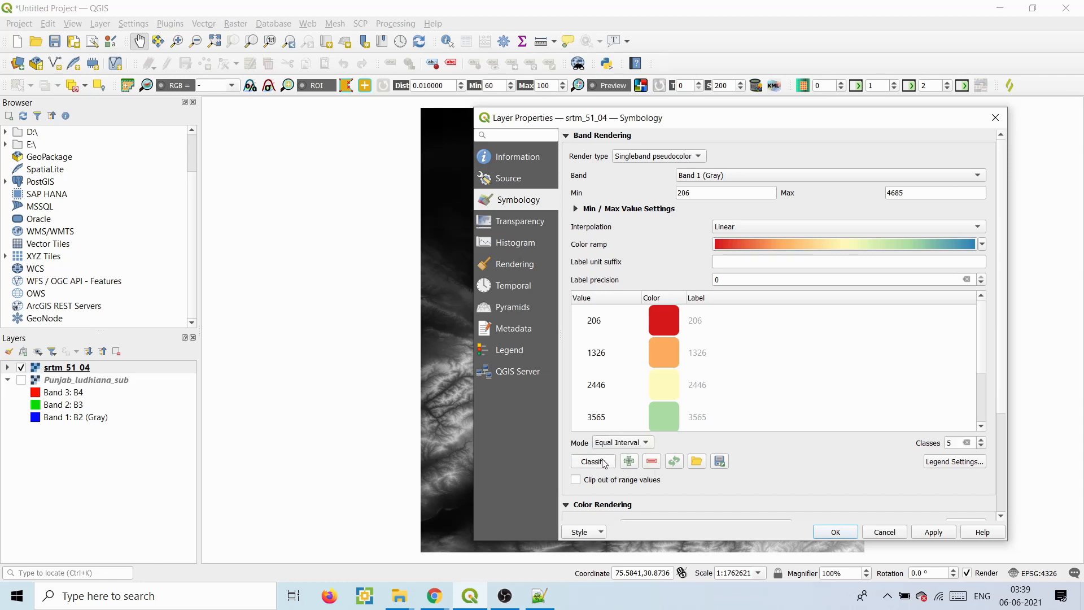
{"action": "left_click", "coordinate": [983, 441]}
{"action": "left_click", "coordinate": [983, 442]}
{"action": "left_click", "coordinate": [983, 442]}
{"action": "left_click", "coordinate": [983, 441]}
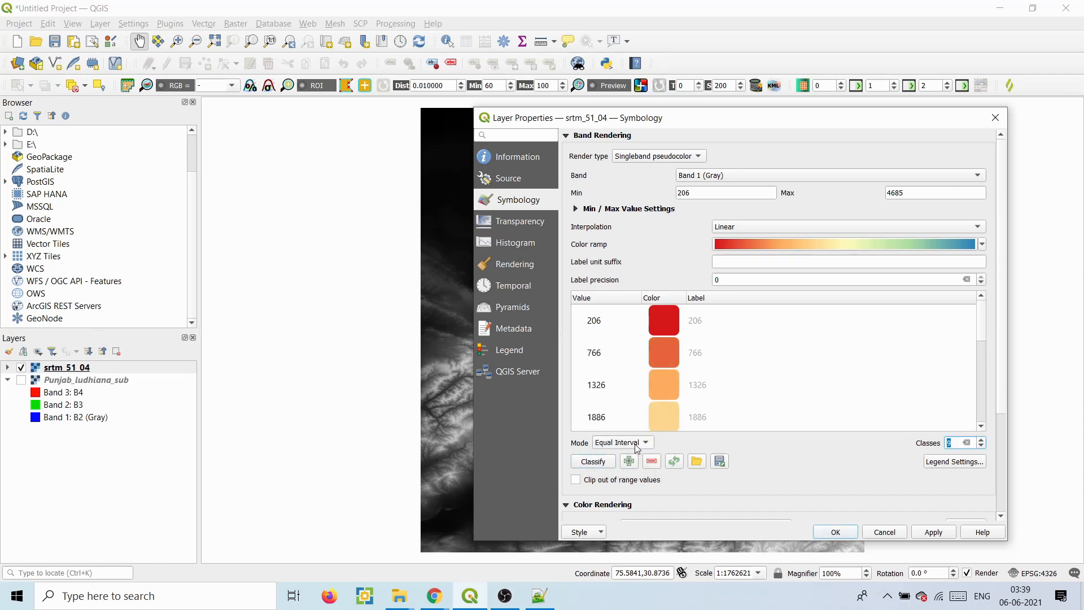
{"action": "scroll", "coordinate": [983, 442], "scroll_direction": "down", "scroll_amount": 3}
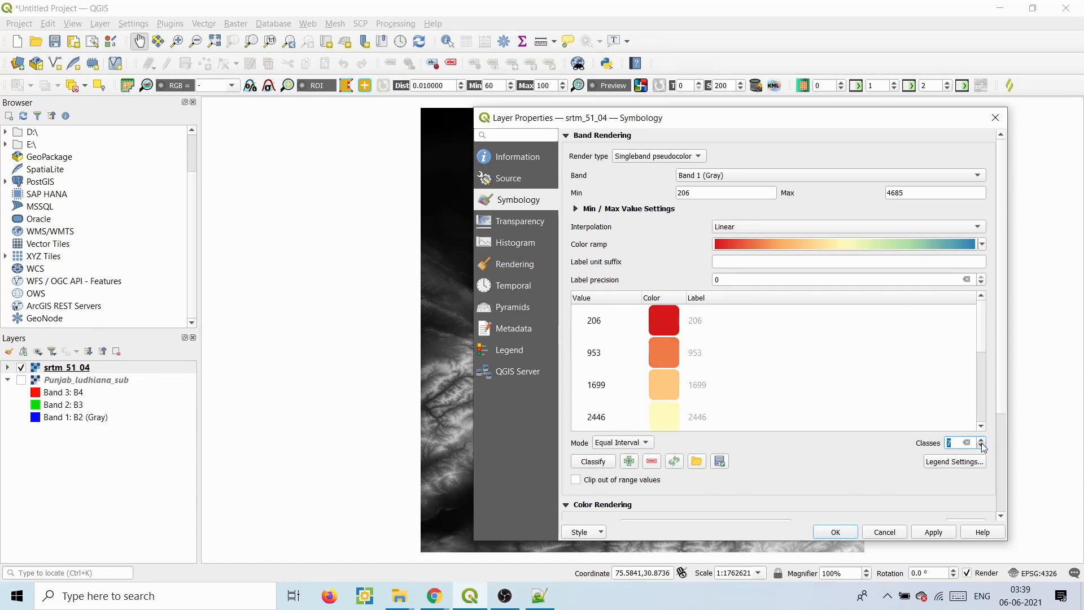
{"action": "left_click", "coordinate": [624, 442]}
{"action": "left_click", "coordinate": [620, 458]}
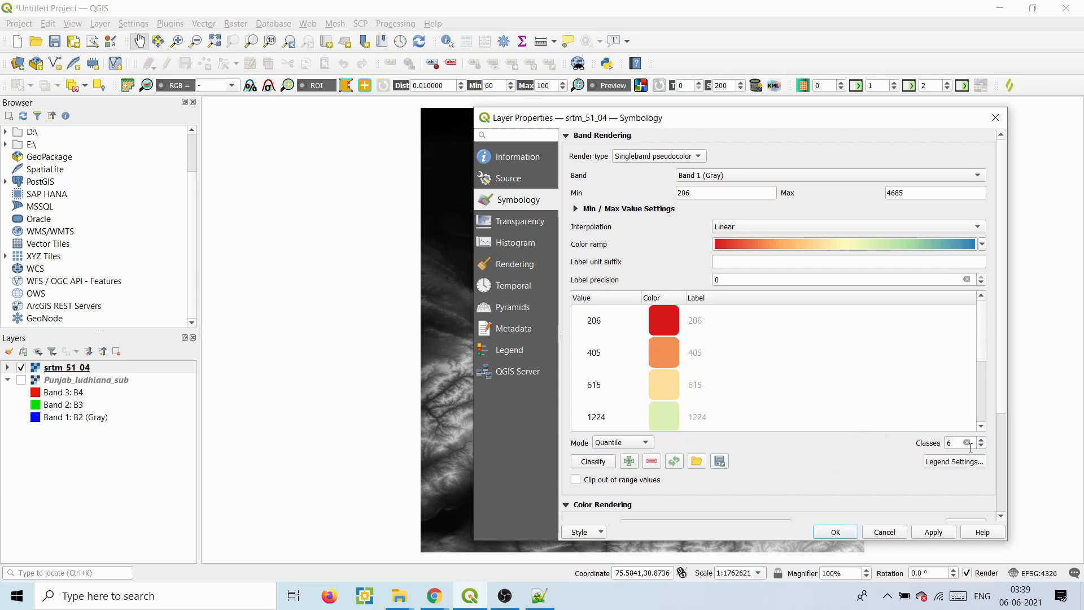
{"action": "left_click", "coordinate": [625, 442]}
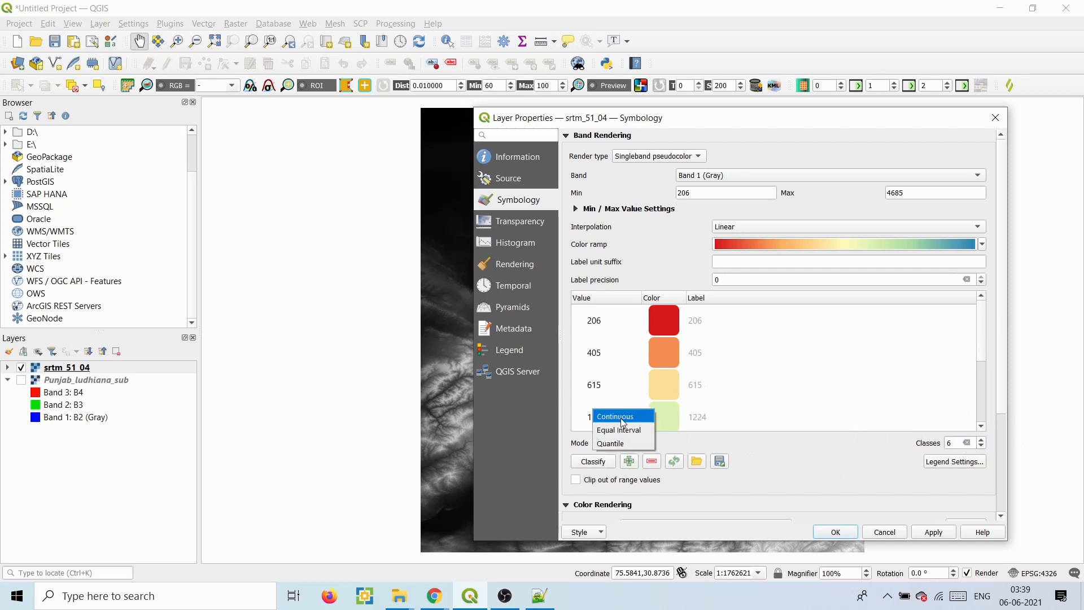
{"action": "left_click", "coordinate": [624, 418]}
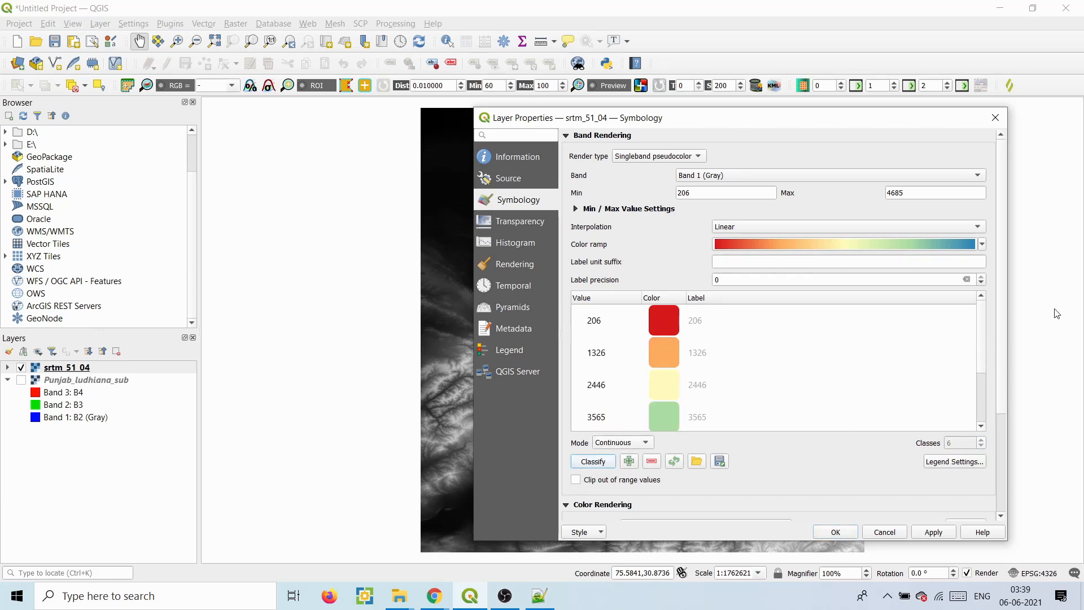
{"action": "mouse_move", "coordinate": [977, 344]}
{"action": "left_mouse_down"}
{"action": "mouse_move", "coordinate": [977, 396]}
{"action": "mouse_move", "coordinate": [979, 331]}
{"action": "left_mouse_up"}
{"action": "left_click", "coordinate": [601, 533]}
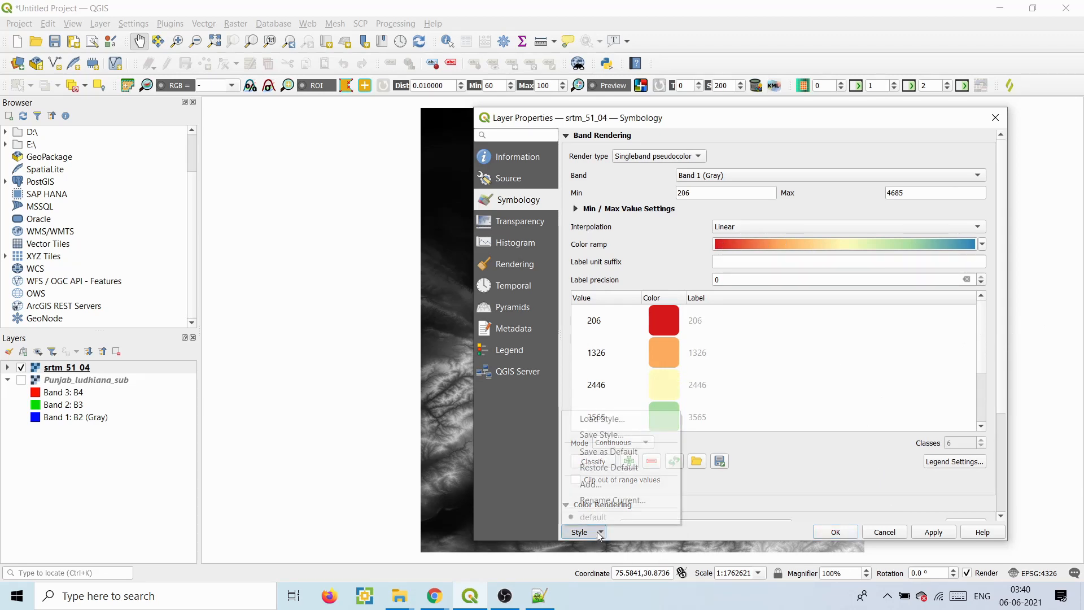
- Apply the pseudocolor rendering to the DEM and move the properties window aside
{"action": "left_click", "coordinate": [597, 436]}
{"action": "left_click", "coordinate": [993, 140]}
{"action": "left_click", "coordinate": [933, 532]}
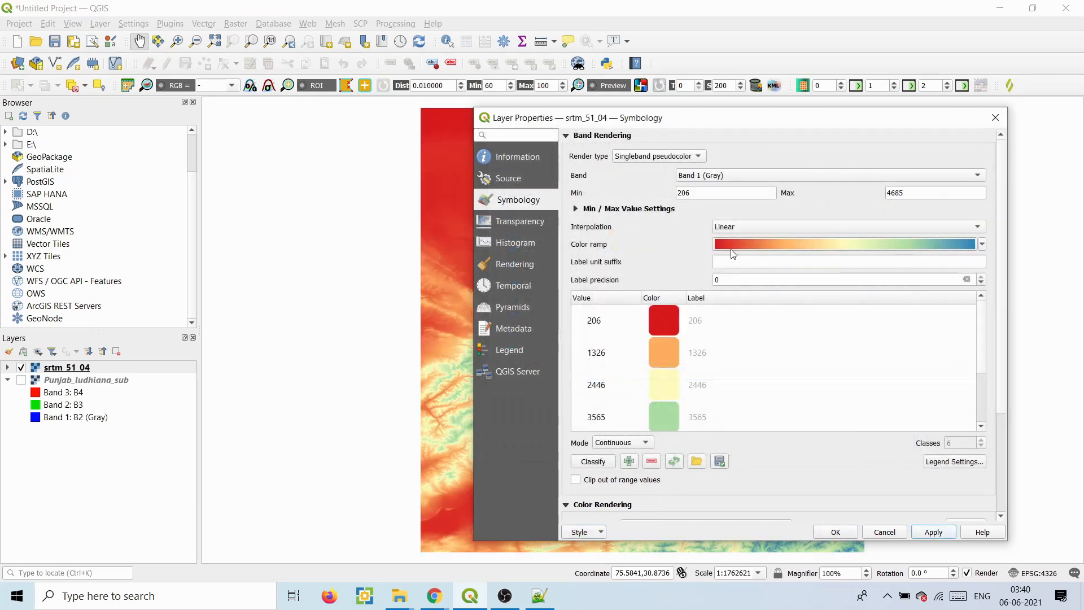
{"action": "left_click_drag", "start_coordinate": [674, 127], "coordinate": [633, 108]}
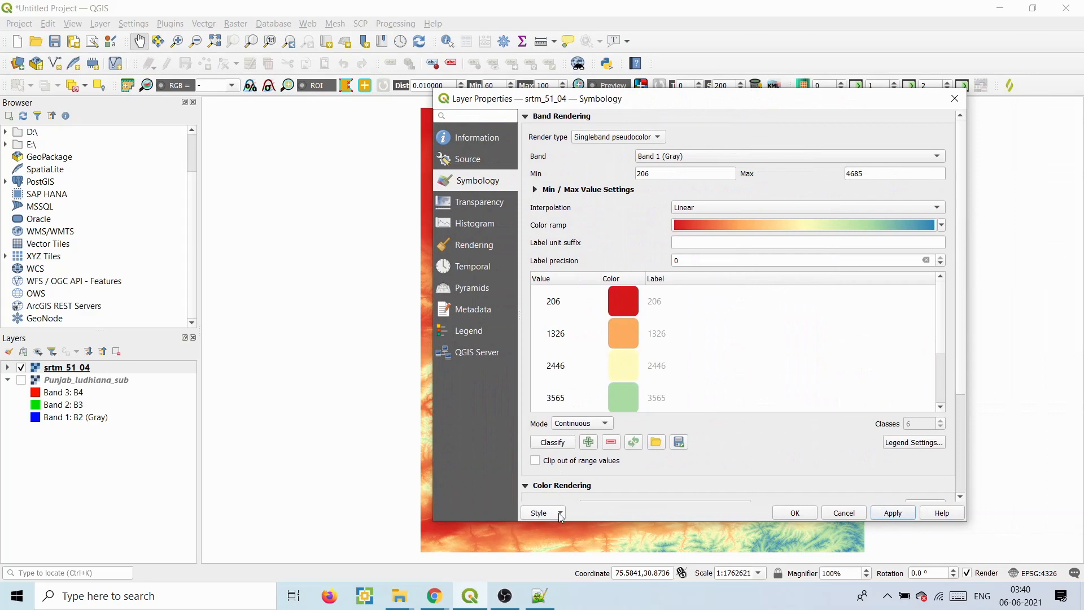
- Export the style as SLD file dem.sld on the Desktop and close the properties
{"action": "left_click", "coordinate": [561, 514]}
{"action": "left_click", "coordinate": [557, 415]}
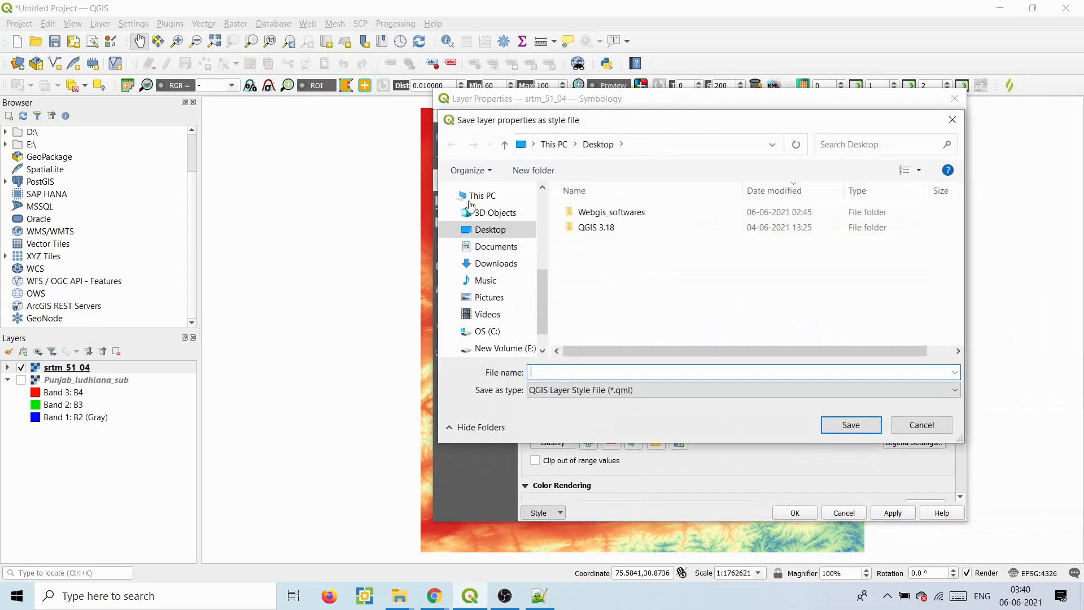
{"action": "left_click", "coordinate": [575, 390]}
{"action": "left_click", "coordinate": [571, 414]}
{"action": "left_click", "coordinate": [562, 369]}
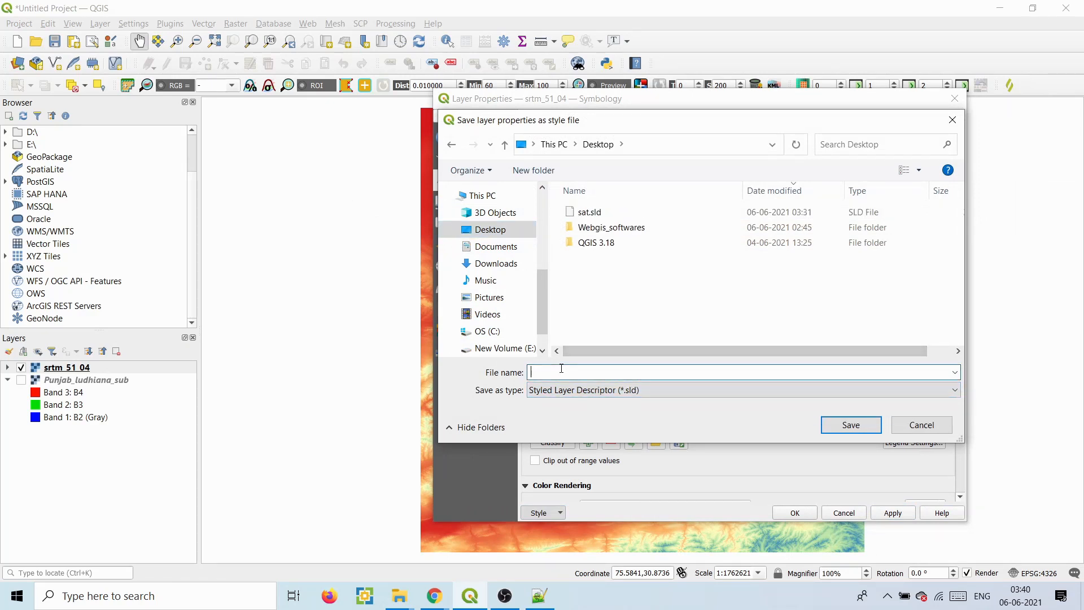
{"action": "left_click", "coordinate": [873, 421]}
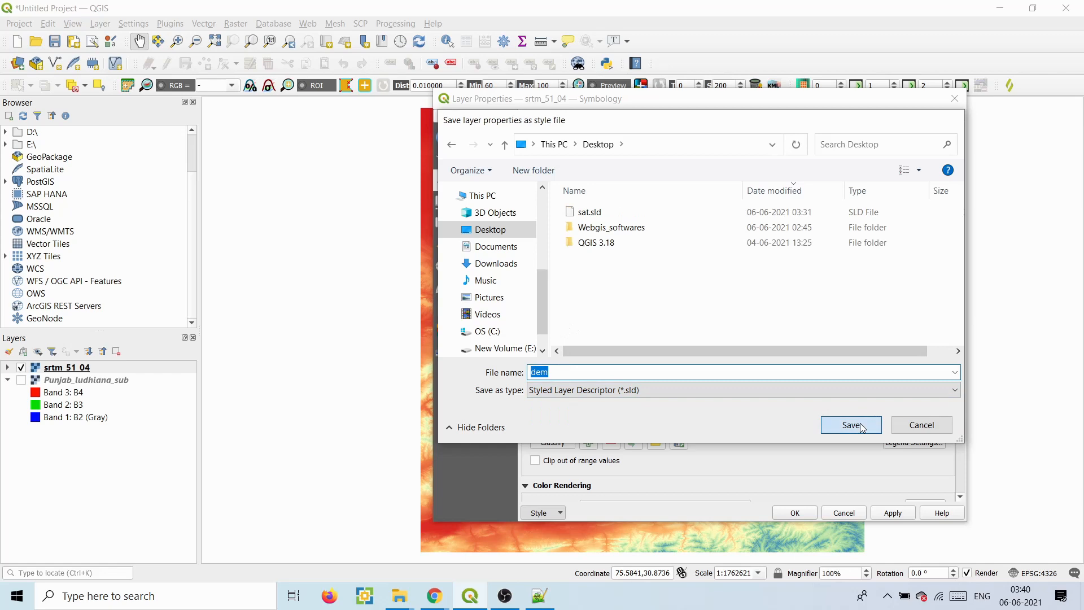
{"action": "left_click", "coordinate": [808, 514]}
{"action": "key", "text": "super+d"}
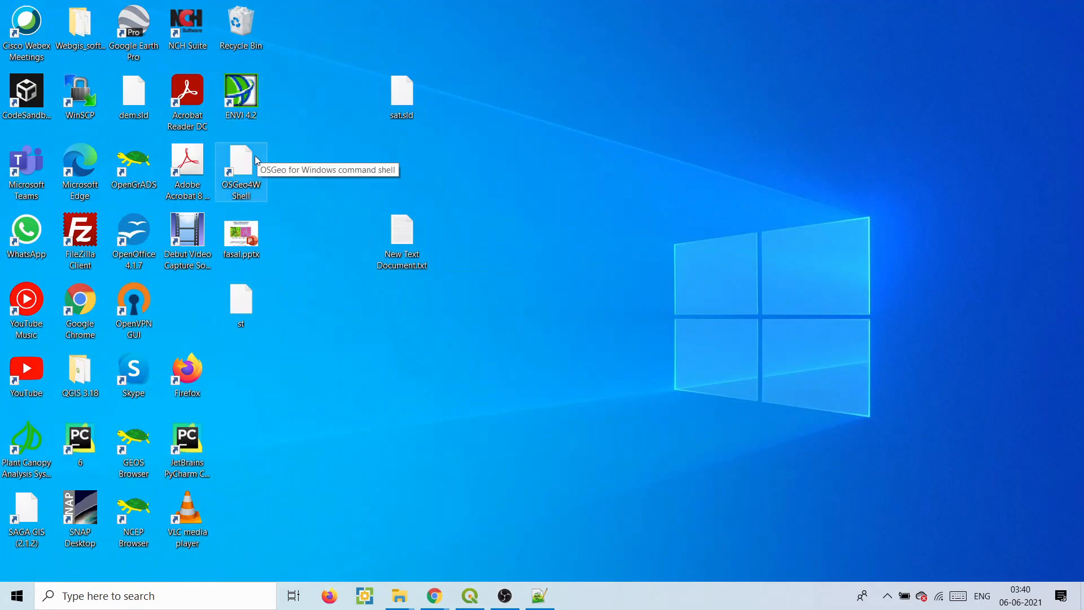
- Discard the stale dem.sld tab in Notepad++ and reopen the newly exported dem.sld
{"action": "right_click", "coordinate": [128, 92]}
{"action": "left_click", "coordinate": [113, 146]}
{"action": "left_click", "coordinate": [437, 597]}
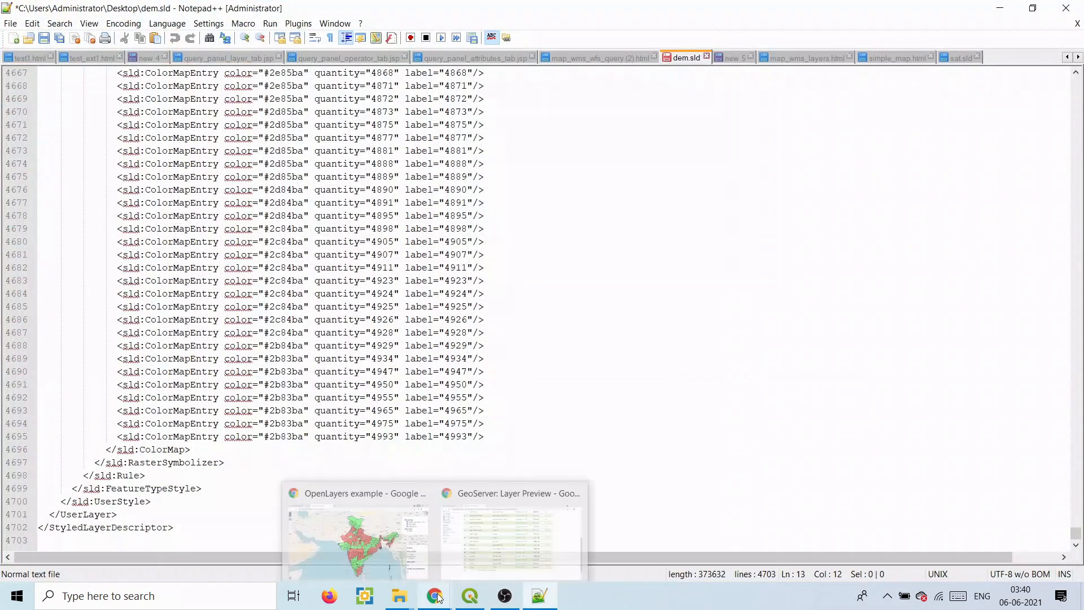
{"action": "left_click_drag", "start_coordinate": [1075, 533], "coordinate": [1075, 478]}
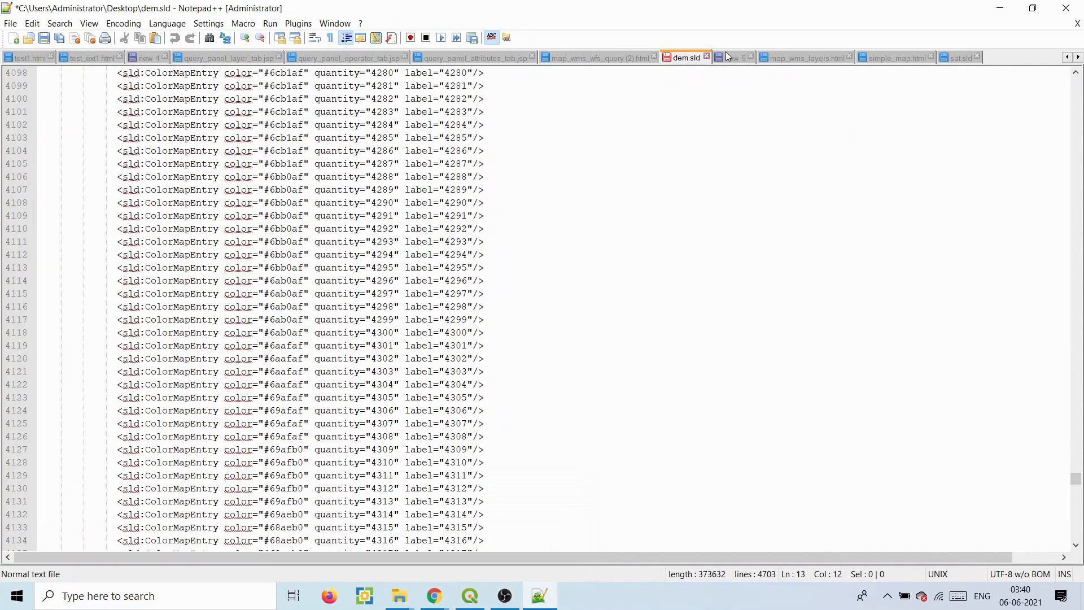
{"action": "left_click", "coordinate": [706, 57]}
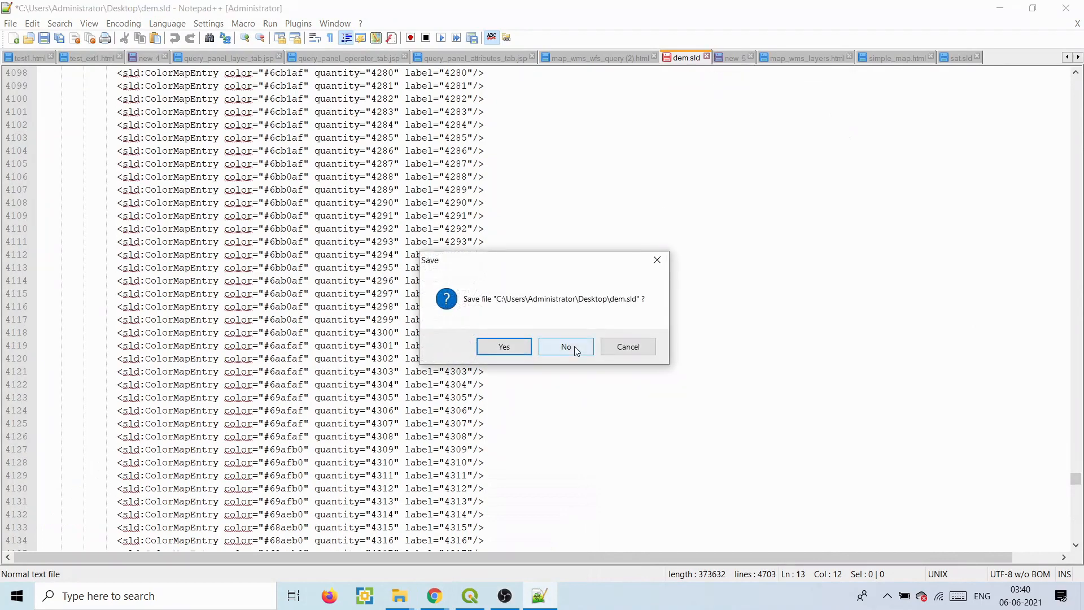
{"action": "left_click", "coordinate": [566, 346]}
{"action": "left_click", "coordinate": [1000, 8]}
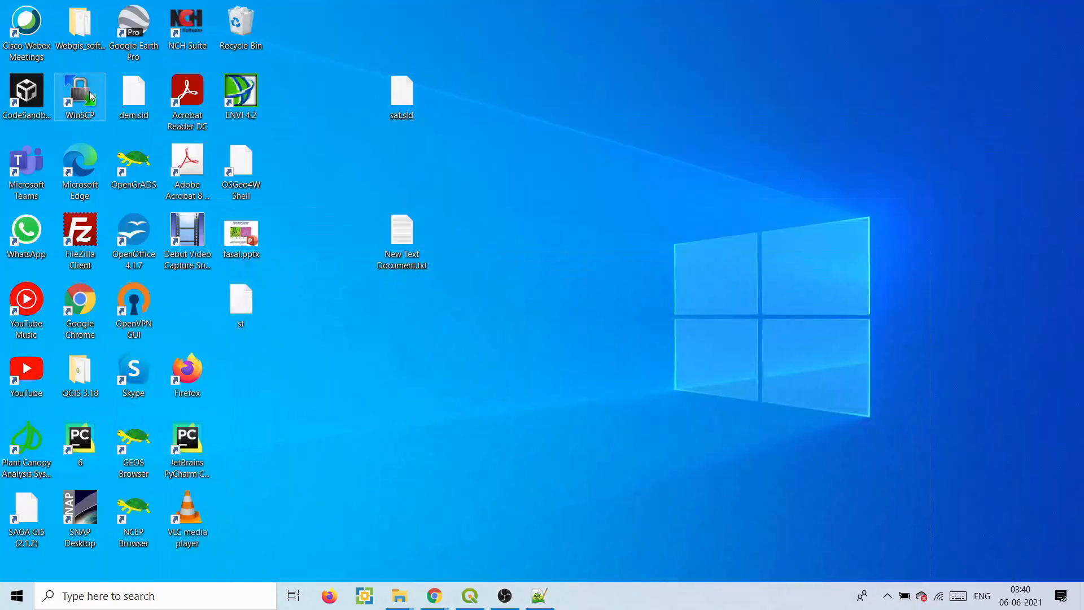
{"action": "right_click", "coordinate": [137, 100]}
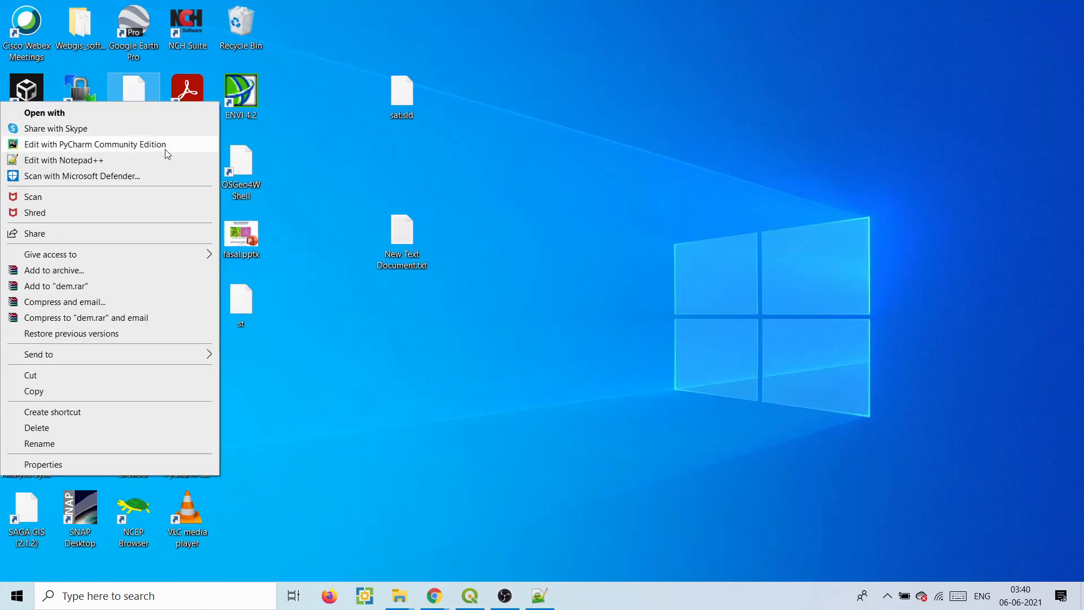
{"action": "left_click", "coordinate": [104, 162]}
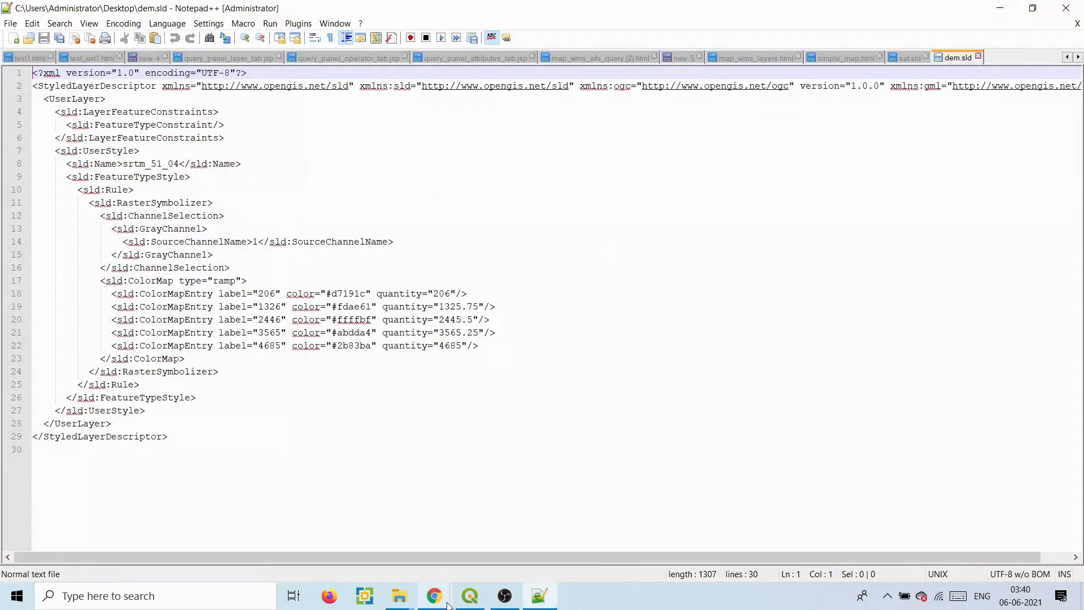
- In the GeoServer browser window, start a new style from the Styles page
{"action": "mouse_move", "coordinate": [434, 596]}
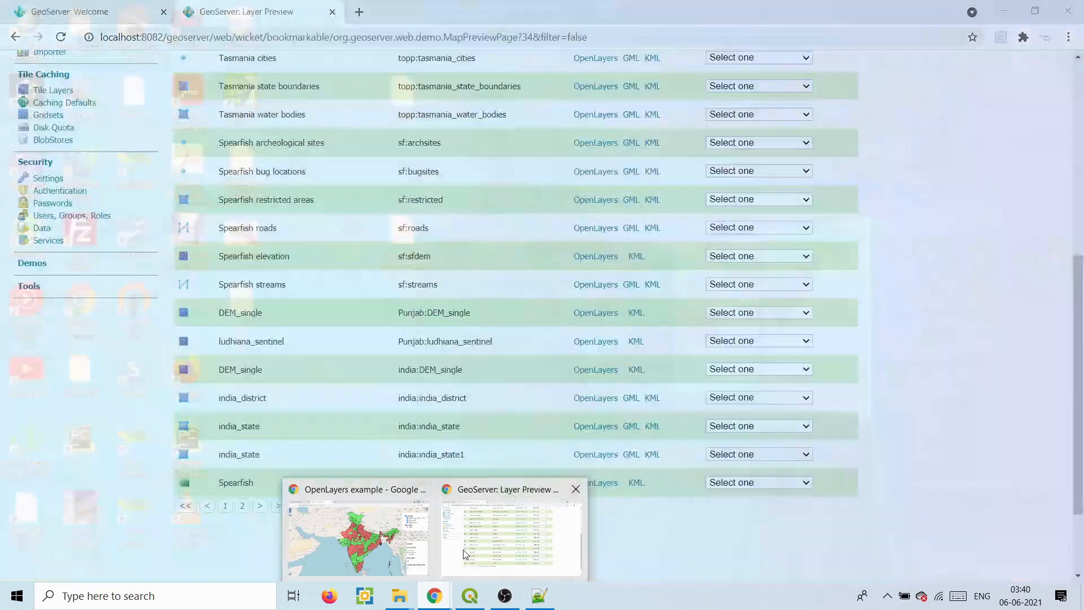
{"action": "left_click", "coordinate": [464, 553]}
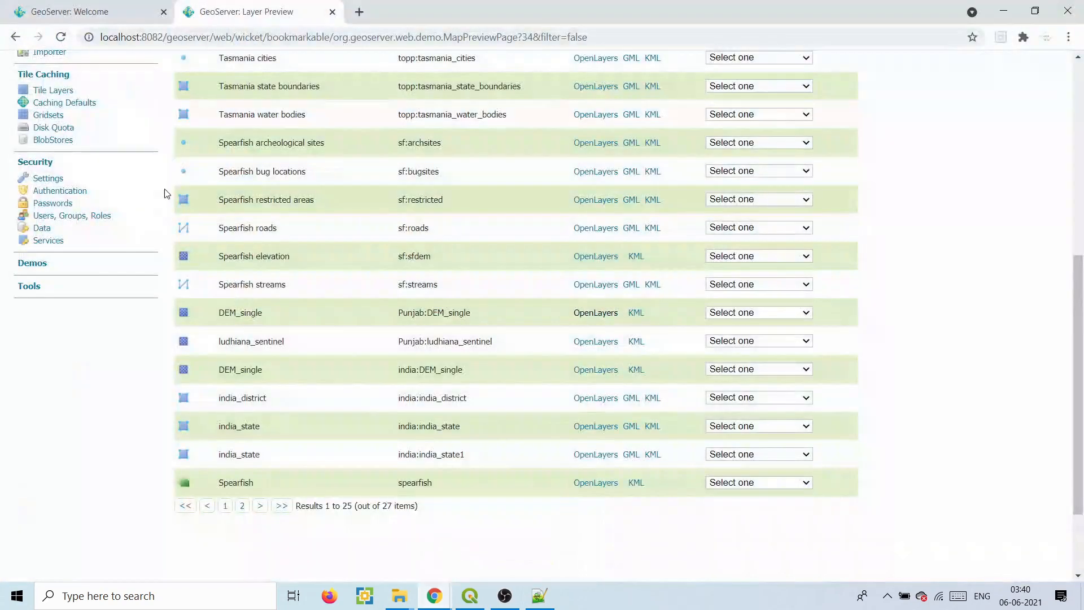
{"action": "left_click_drag", "start_coordinate": [1079, 312], "coordinate": [1081, 116]}
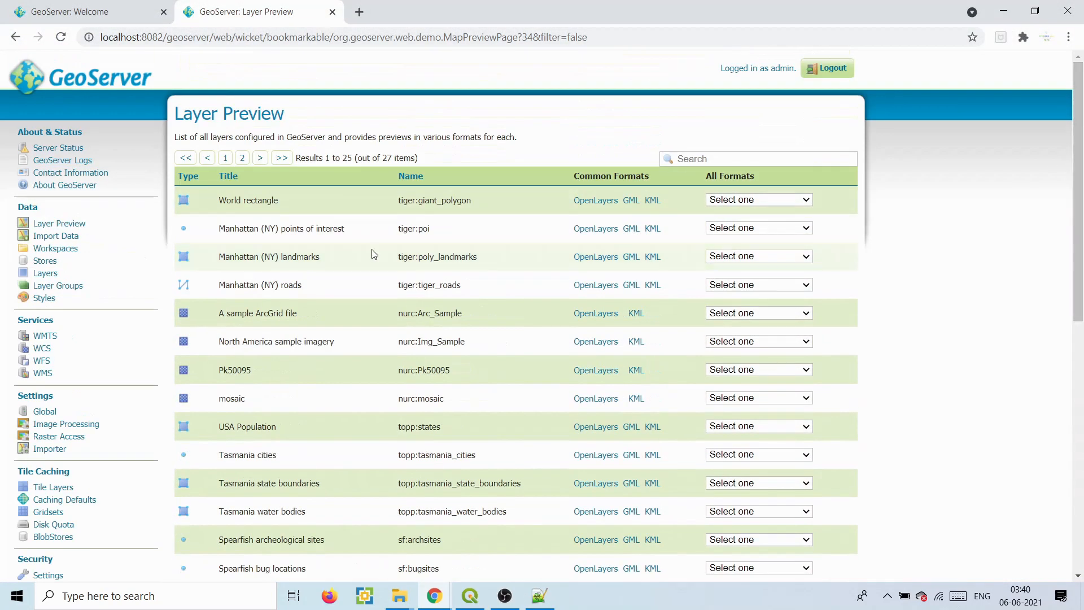
{"action": "left_click", "coordinate": [44, 297]}
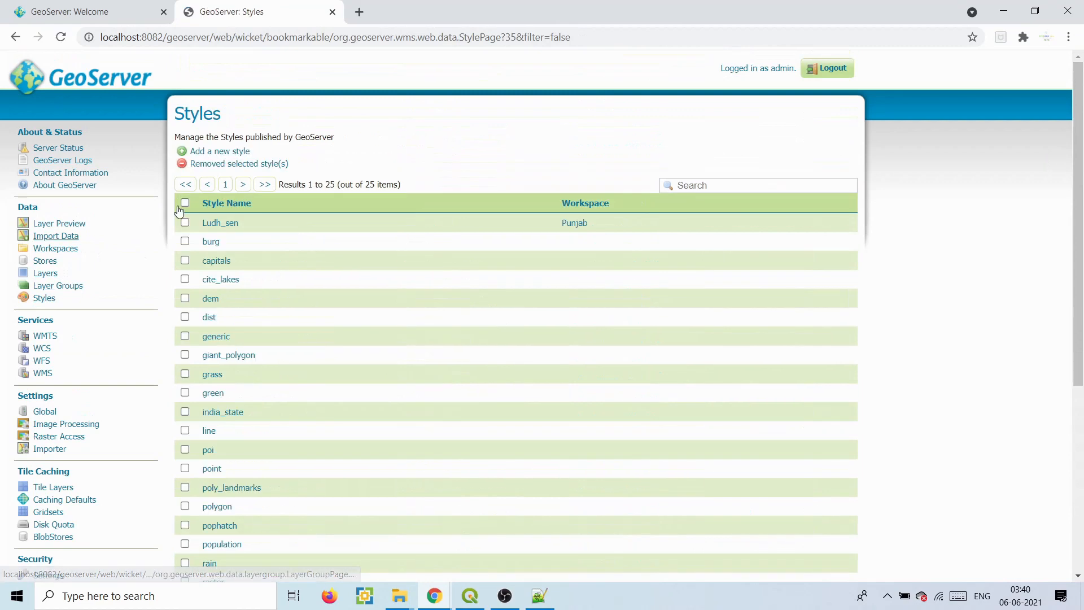
{"action": "left_click", "coordinate": [226, 153]}
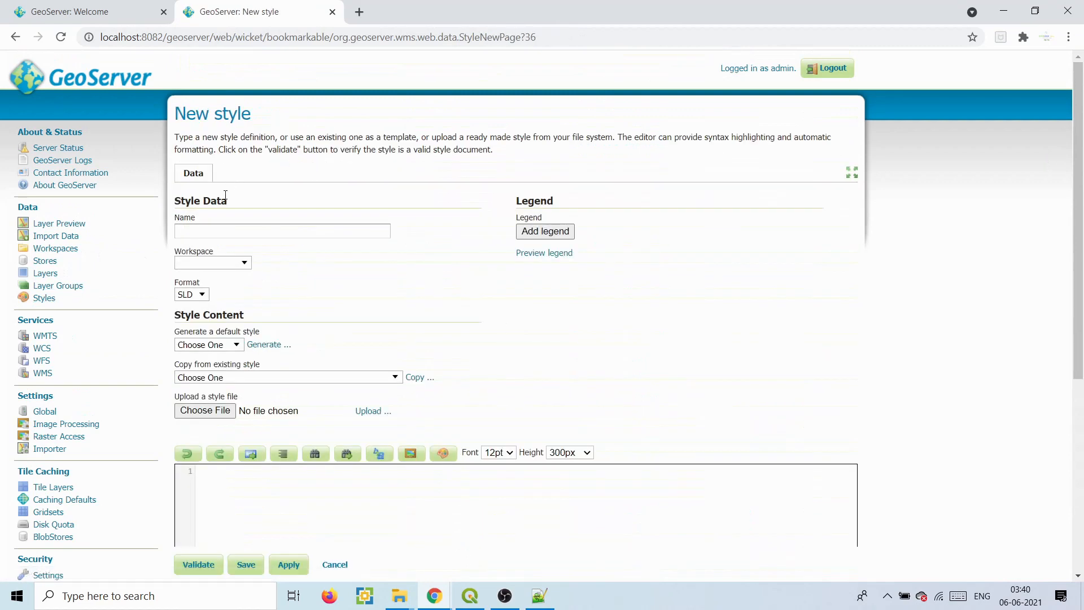
- Name the new style DEM and place it in the Punjab workspace
{"action": "left_click", "coordinate": [217, 231]}
{"action": "type", "text": "DEM"}
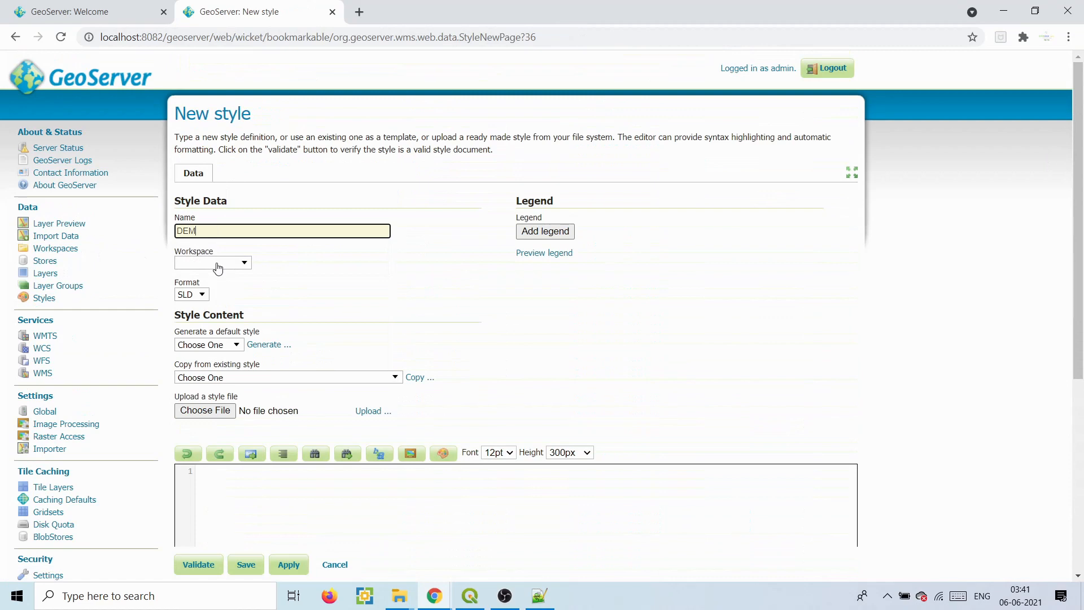
{"action": "left_click", "coordinate": [218, 264]}
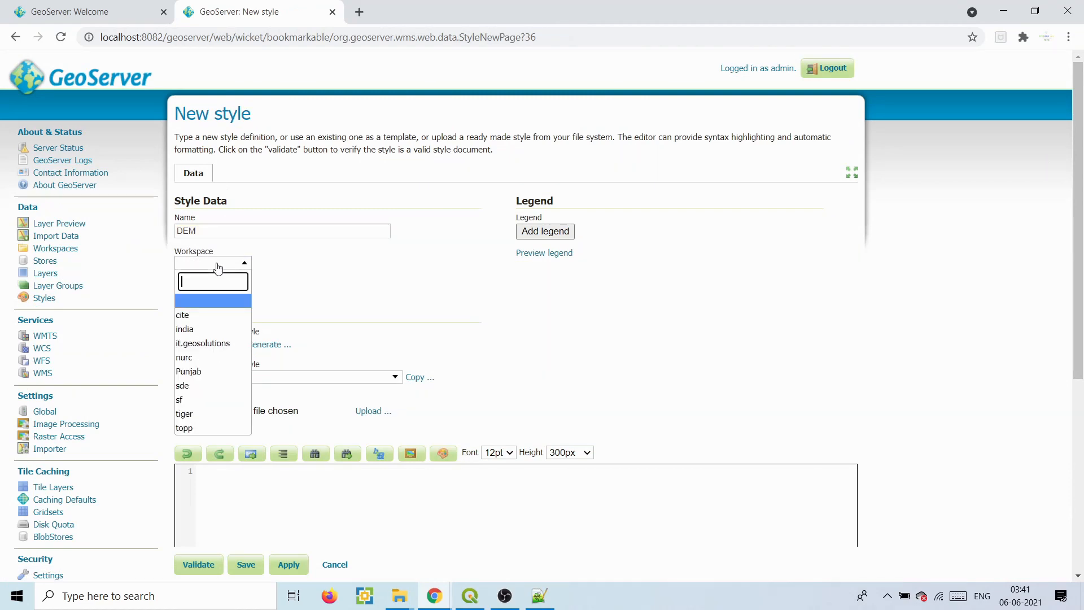
{"action": "left_click", "coordinate": [206, 373]}
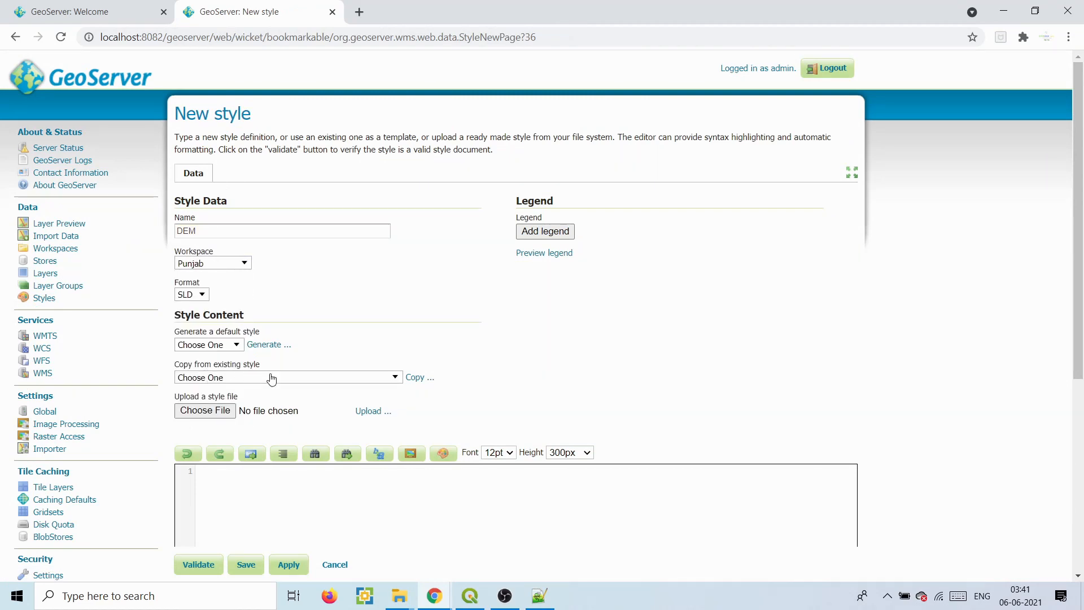
{"action": "scroll", "coordinate": [924, 220], "scroll_direction": "down", "scroll_amount": 4}
- Select the entire dem.sld text in Notepad++ and return to GeoServer
{"action": "key", "text": "alt+Tab"}
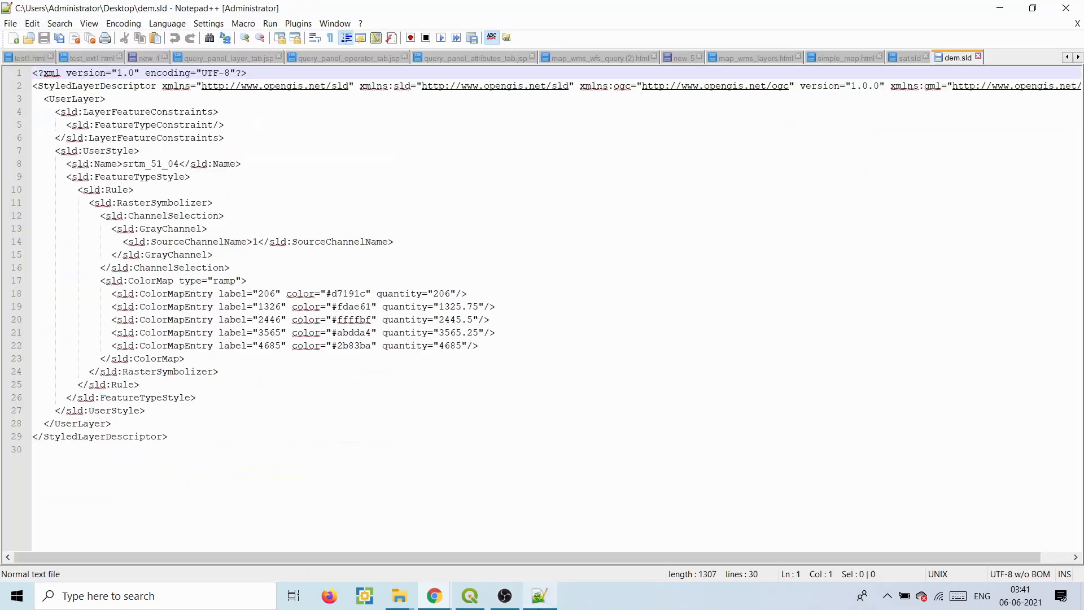
{"action": "key", "text": "ctrl+a"}
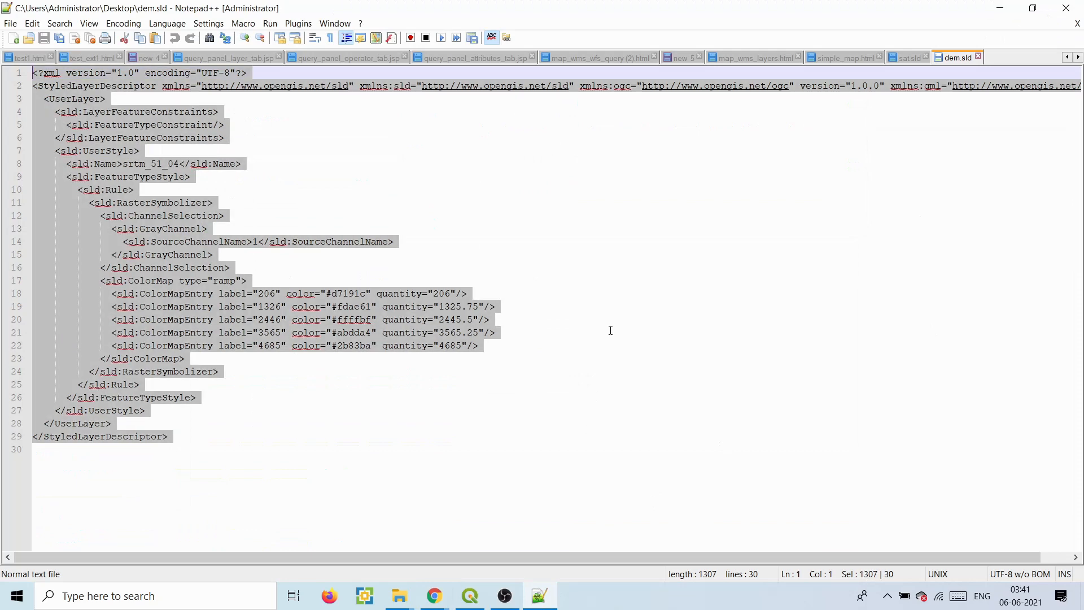
{"action": "left_click", "coordinate": [540, 593]}
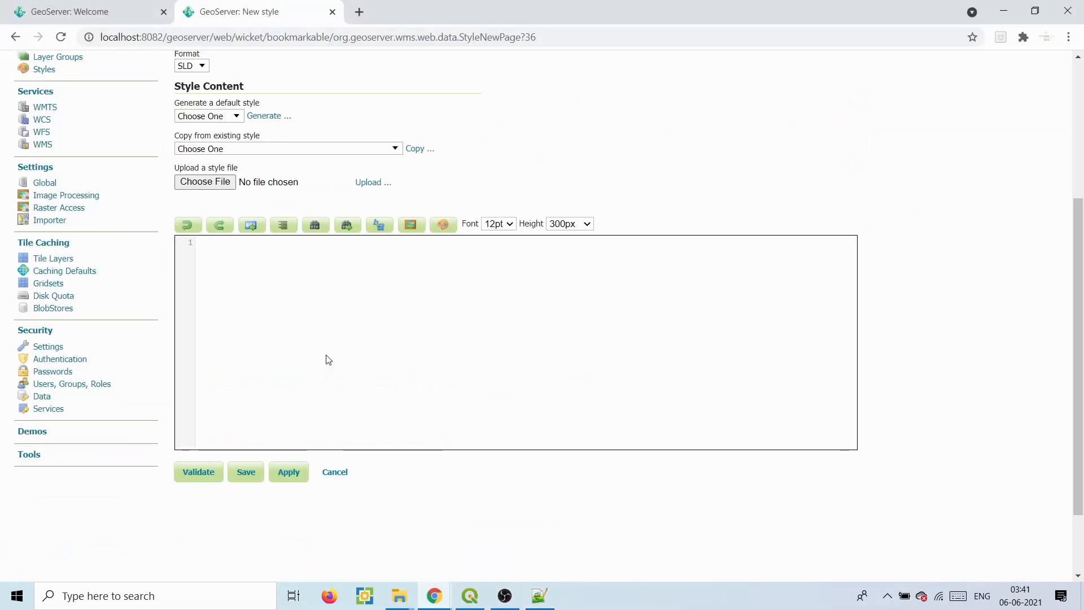
- Paste the SLD, validate it, preview its 206–4685 legend, and save the DEM style
{"action": "key", "text": "ctrl+v"}
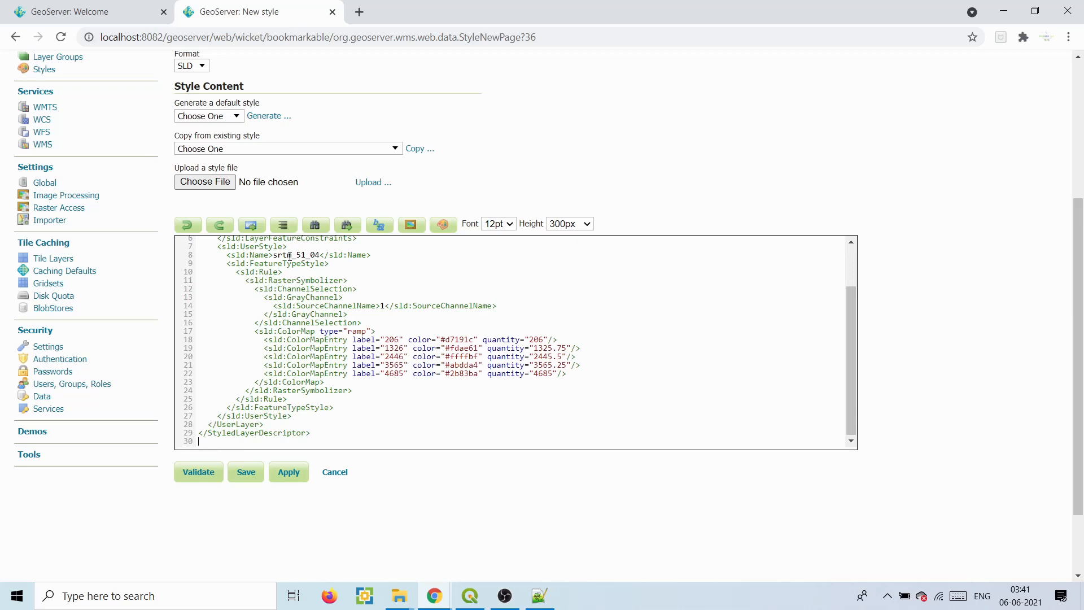
{"action": "left_click", "coordinate": [214, 483]}
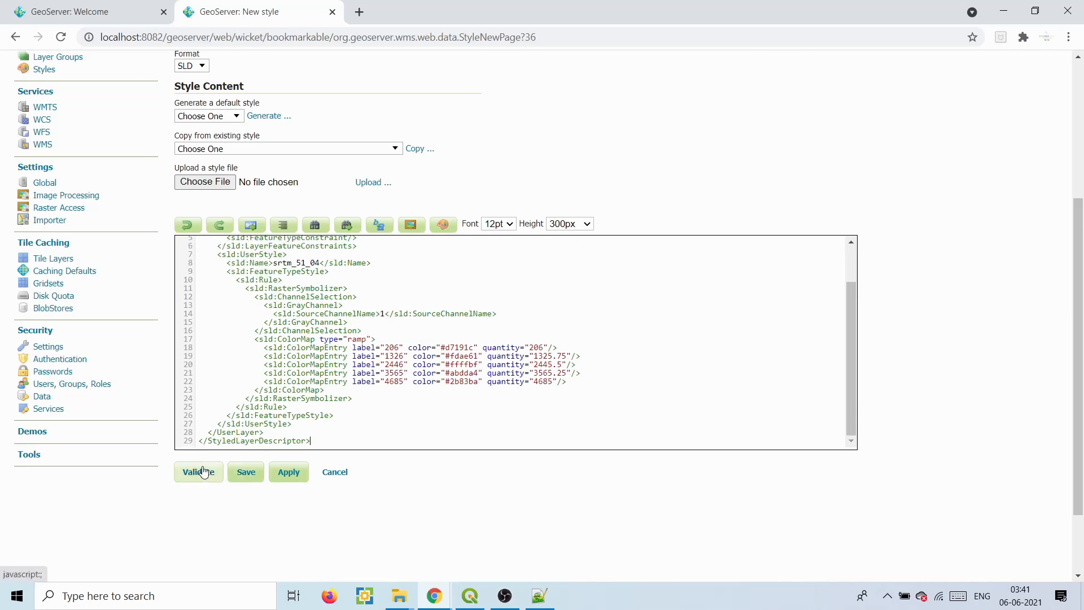
{"action": "left_click_drag", "start_coordinate": [1083, 305], "coordinate": [1079, 198]}
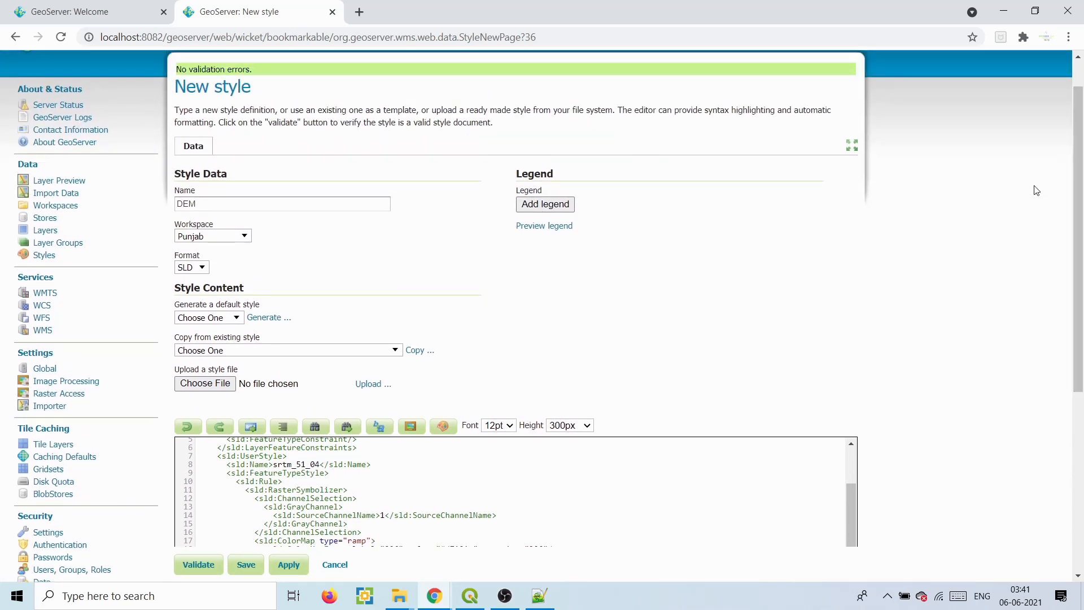
{"action": "left_click", "coordinate": [556, 226]}
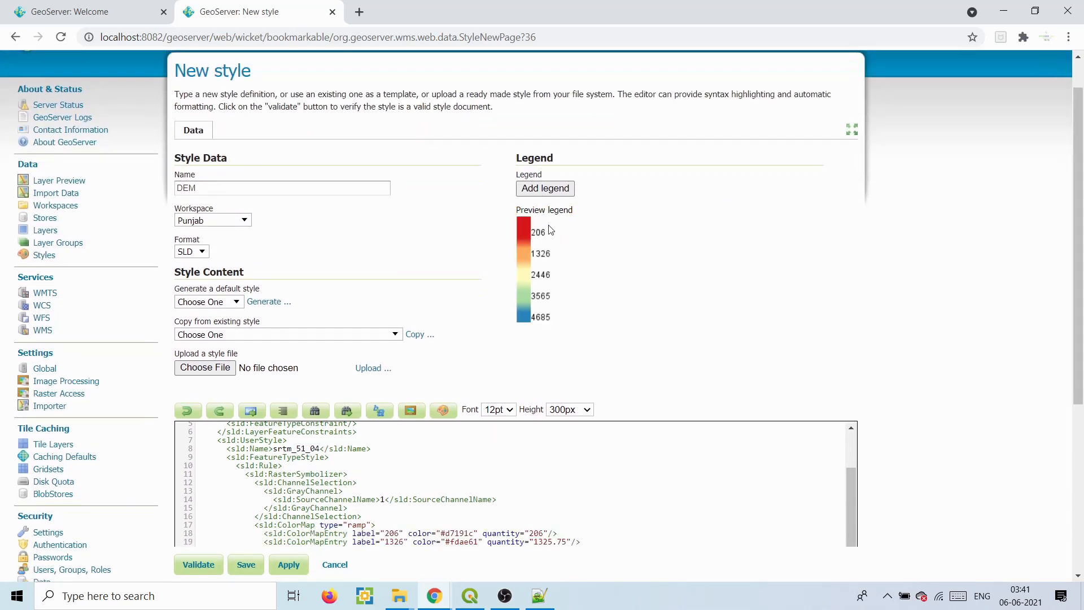
{"action": "left_click_drag", "start_coordinate": [1081, 189], "coordinate": [1083, 345]}
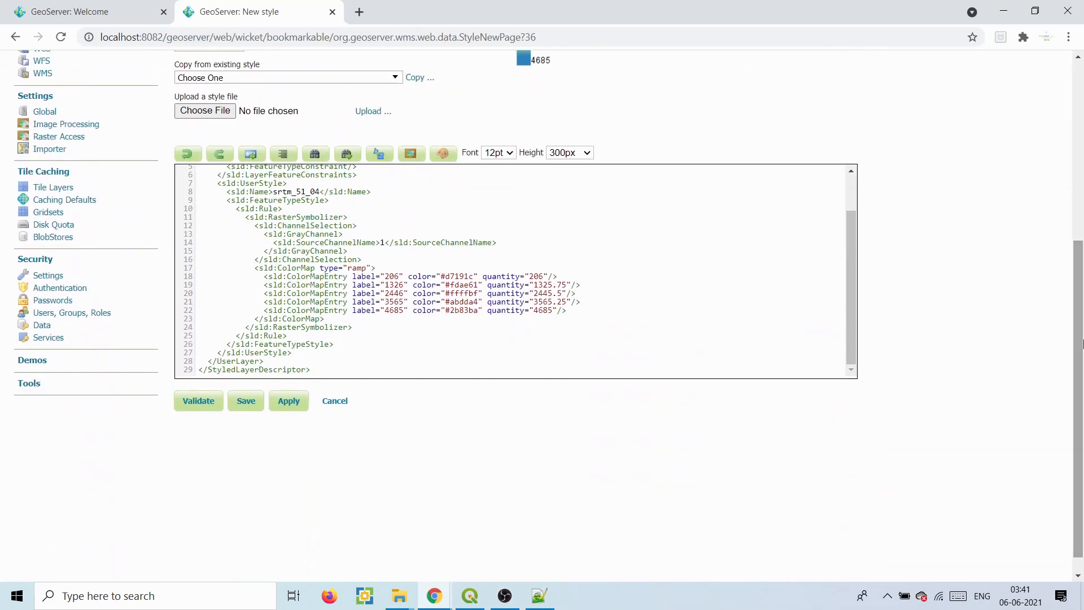
{"action": "left_click", "coordinate": [249, 401]}
{"action": "left_click_drag", "start_coordinate": [289, 409], "coordinate": [286, 473]}
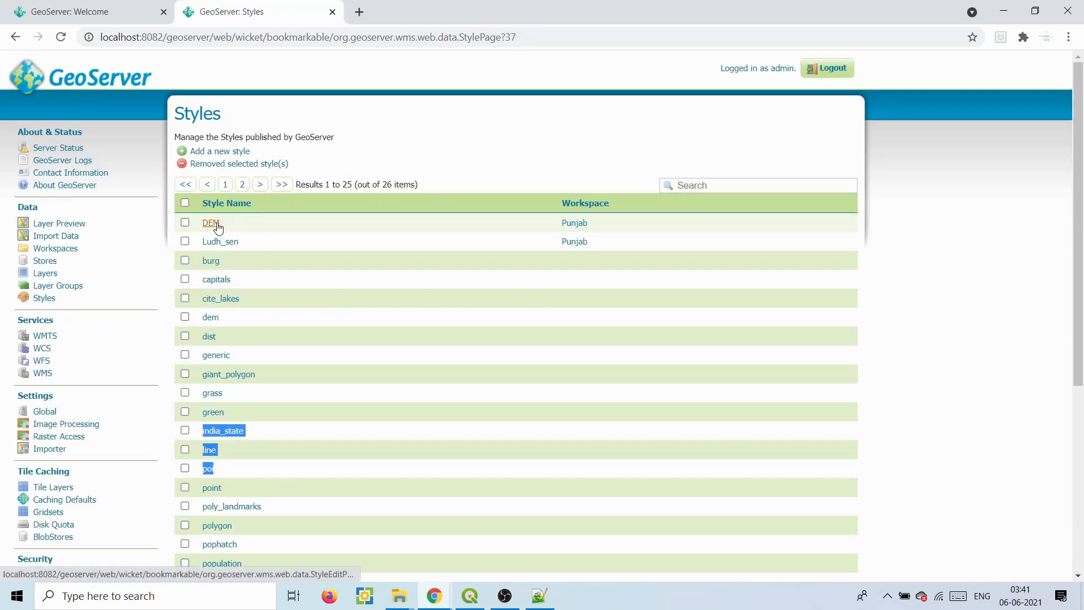
- Open the Punjab:DEM_single layer's settings from the Layers list
{"action": "left_click", "coordinate": [50, 273]}
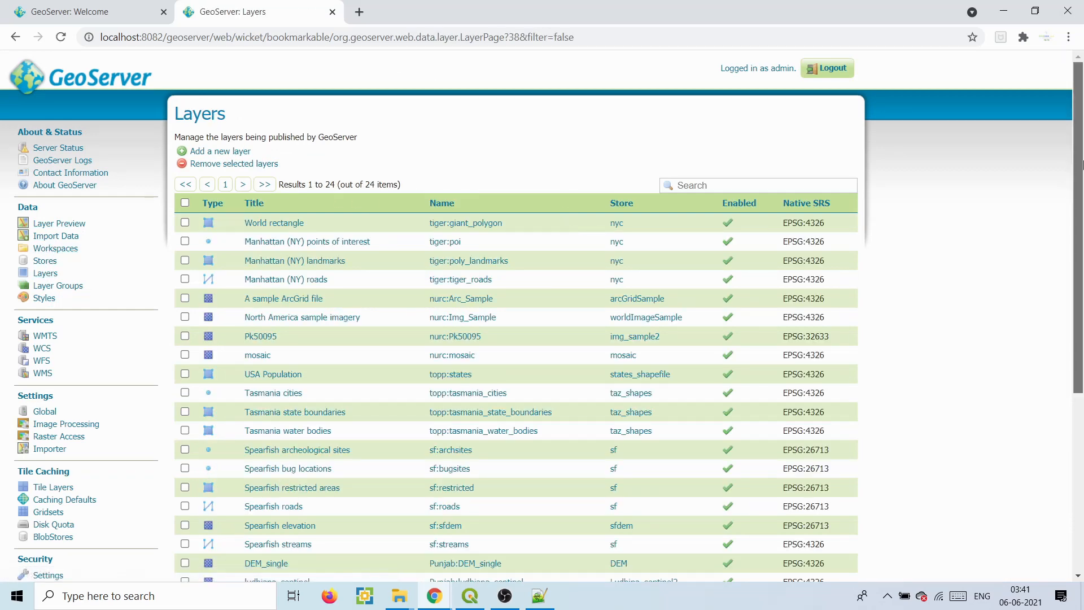
{"action": "left_click_drag", "start_coordinate": [1079, 178], "coordinate": [1082, 357]}
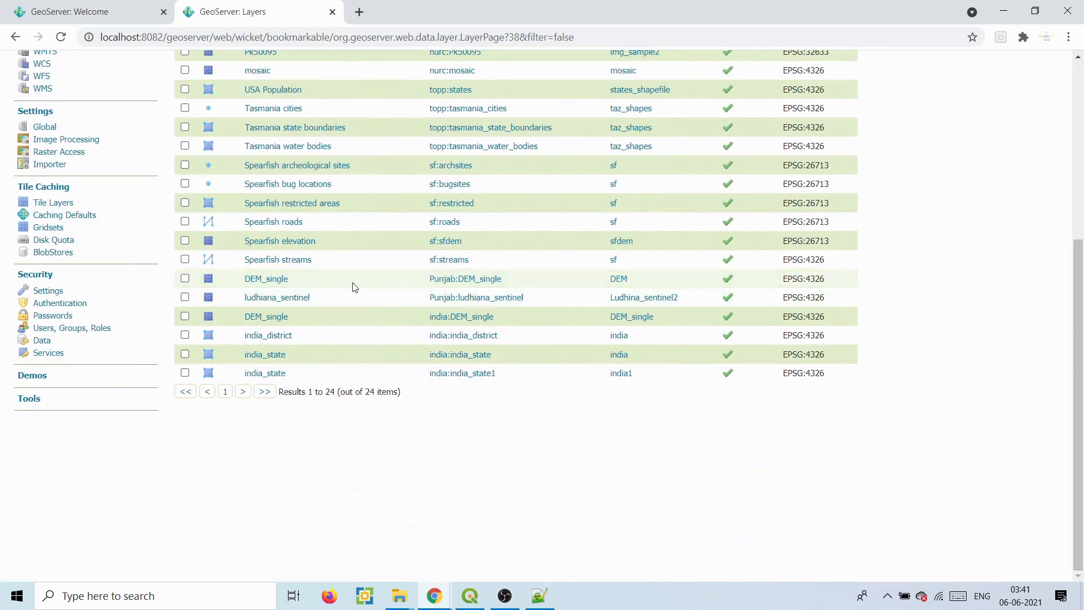
{"action": "left_click_drag", "start_coordinate": [508, 280], "coordinate": [427, 281]}
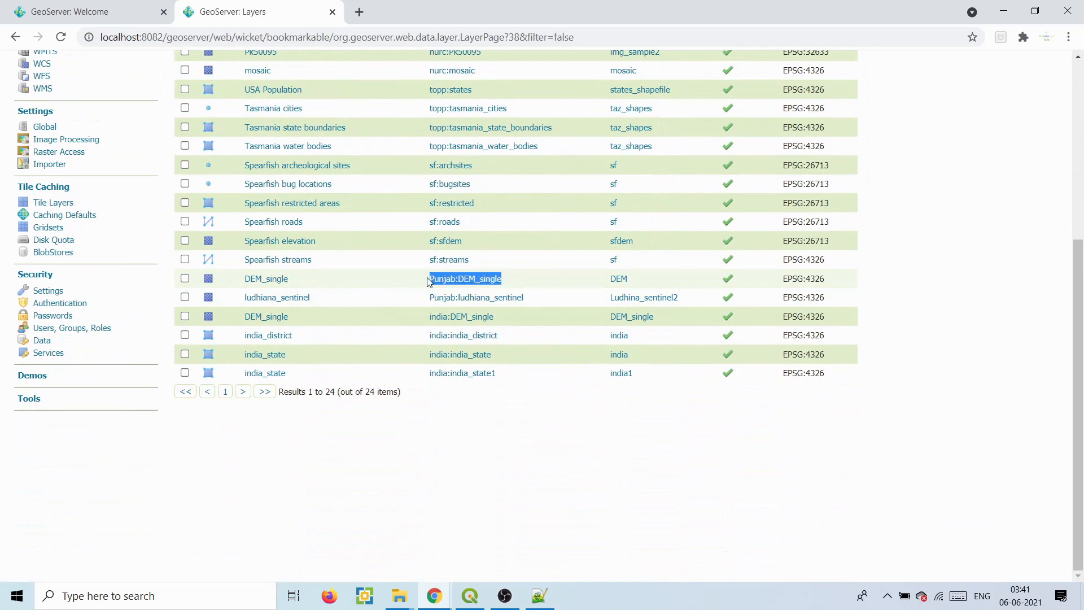
{"action": "left_click", "coordinate": [586, 458]}
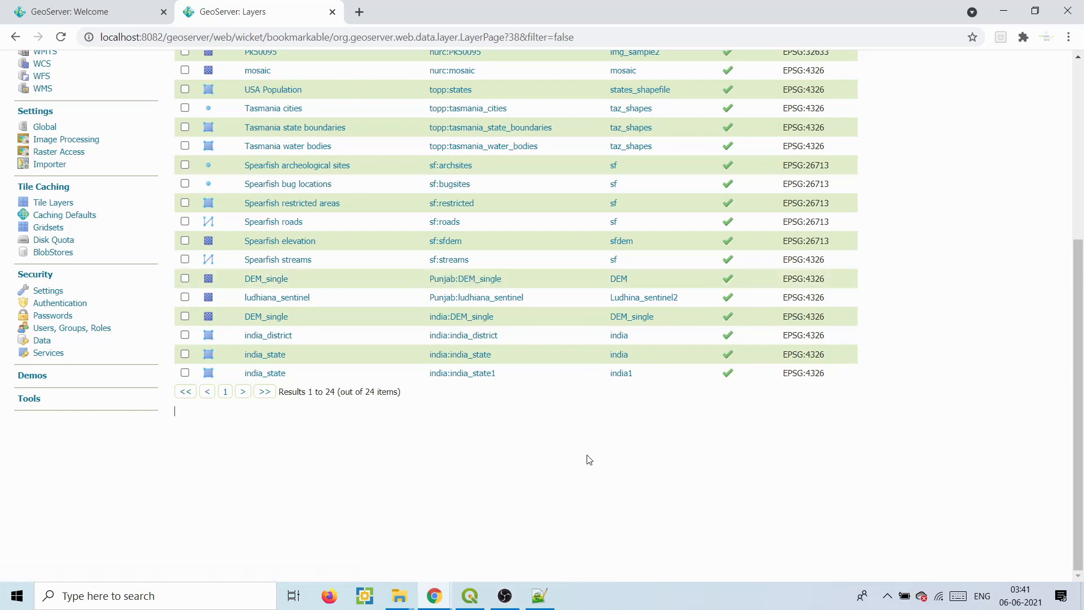
{"action": "left_click", "coordinate": [470, 279]}
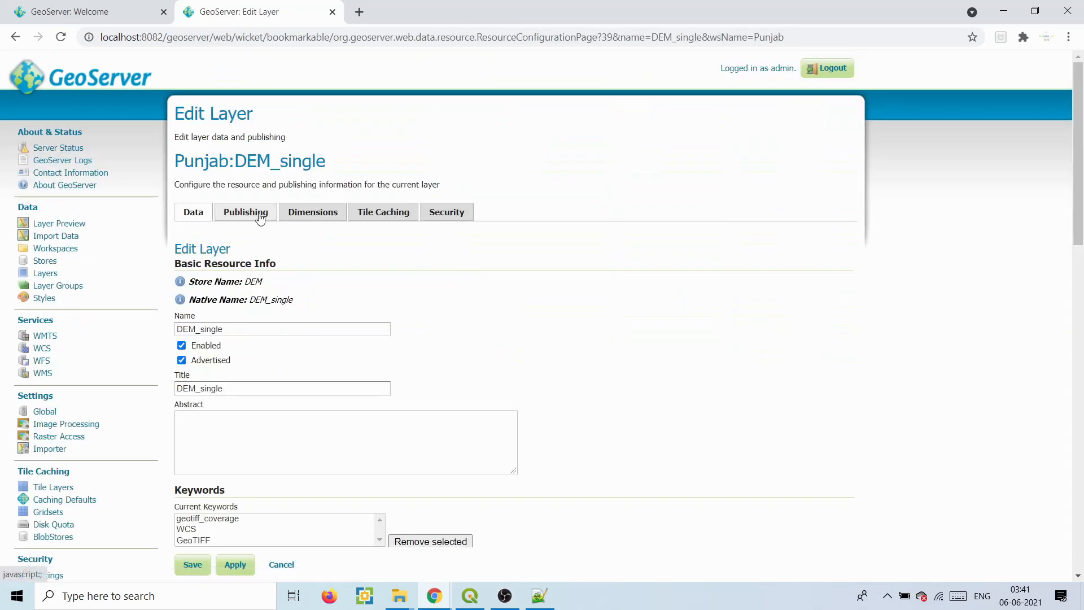
- Set Punjab:DEM as the layer's default publishing style and save the layer
{"action": "left_click", "coordinate": [260, 218]}
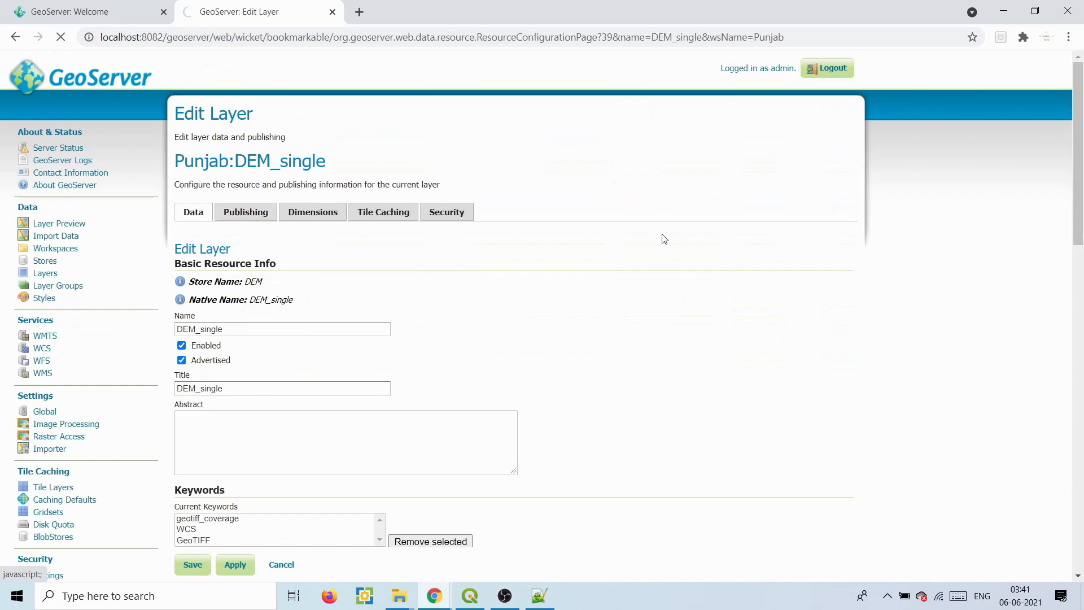
{"action": "left_click_drag", "start_coordinate": [1077, 132], "coordinate": [1077, 319]}
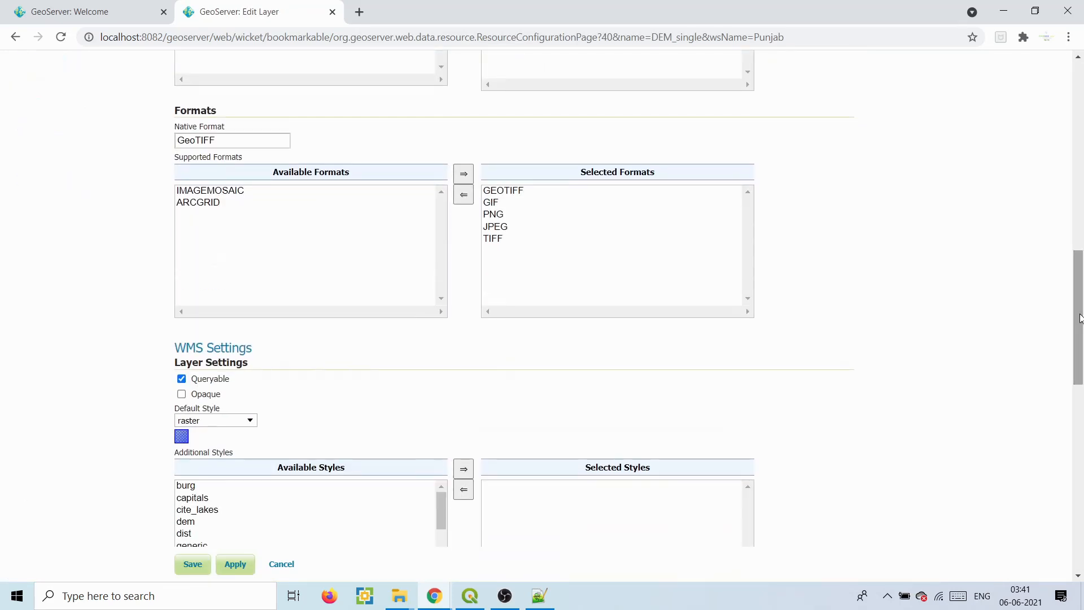
{"action": "left_click", "coordinate": [201, 424]}
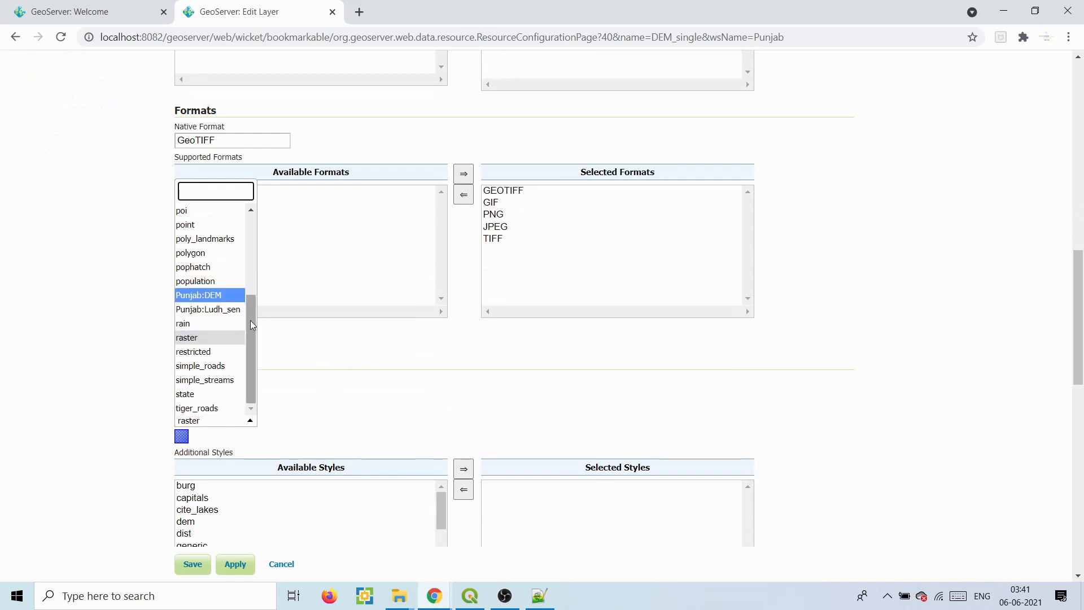
{"action": "mouse_move", "coordinate": [252, 296]}
{"action": "left_mouse_down"}
{"action": "mouse_move", "coordinate": [252, 212]}
{"action": "mouse_move", "coordinate": [252, 306]}
{"action": "left_mouse_up"}
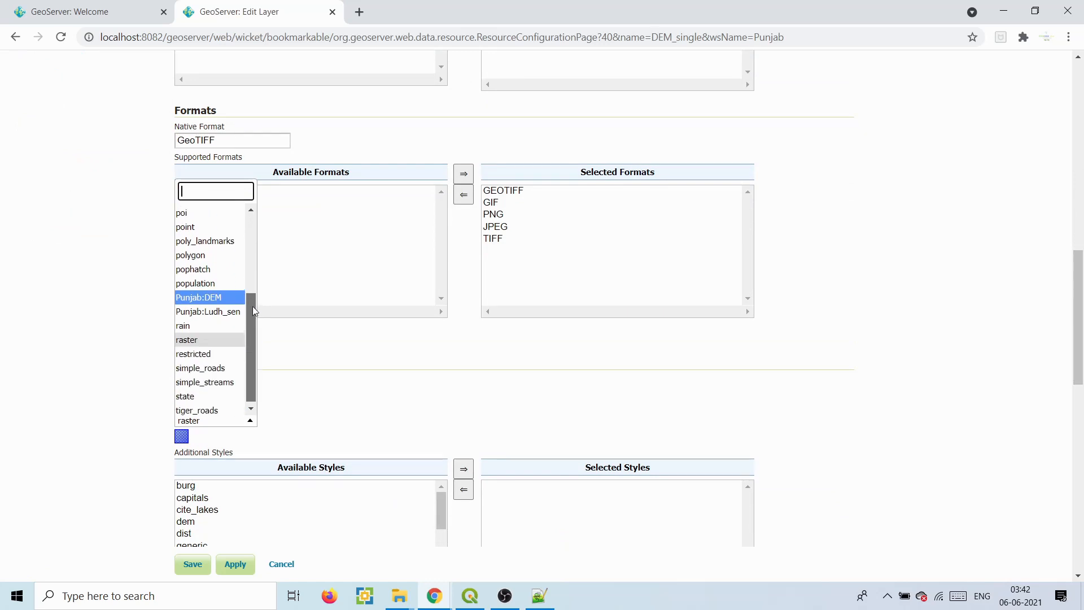
{"action": "left_click", "coordinate": [208, 298]}
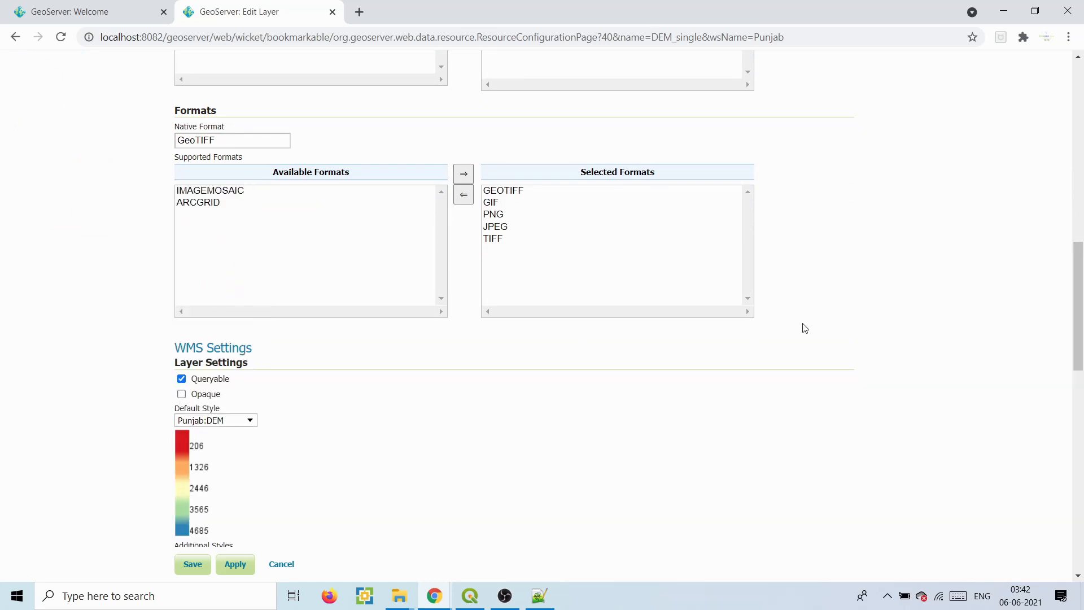
{"action": "scroll", "coordinate": [806, 327], "scroll_direction": "down", "scroll_amount": 10}
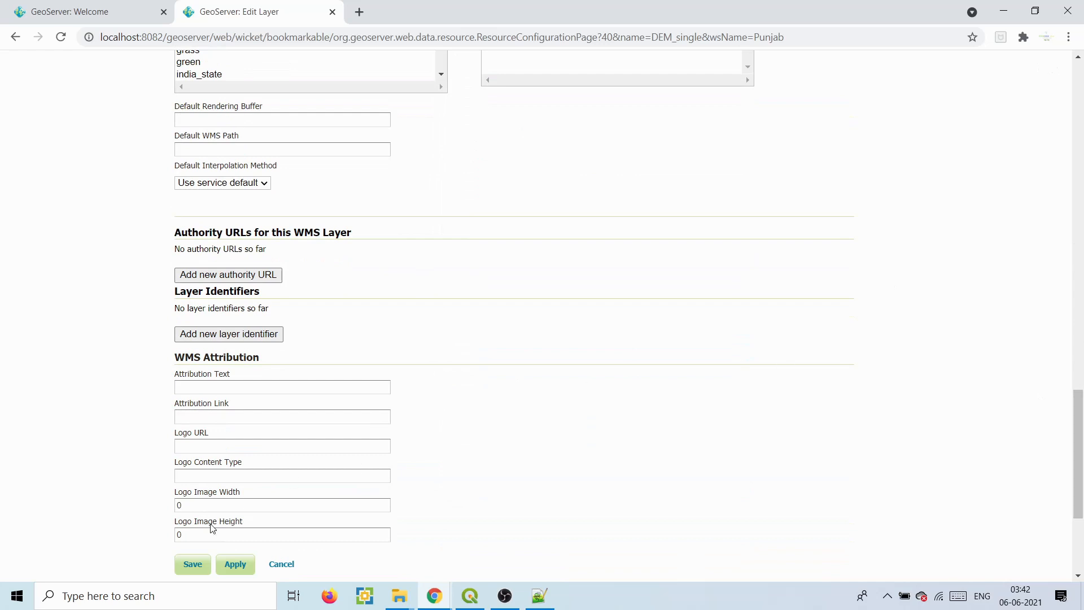
{"action": "left_click", "coordinate": [191, 564]}
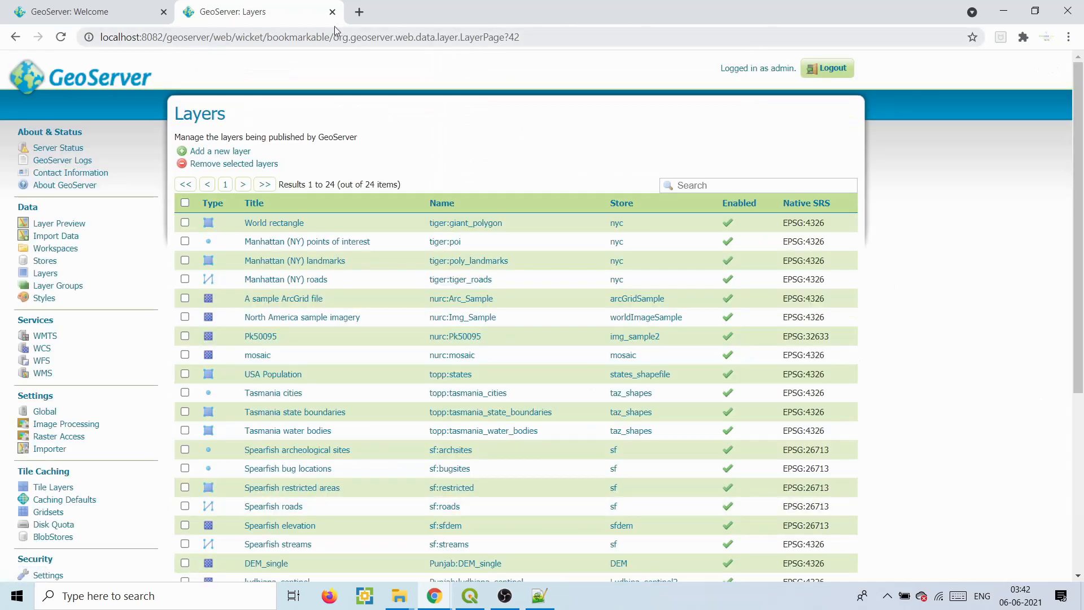
- Preview Punjab:DEM_single in OpenLayers and compare its red-yellow-blue colouring with QGIS
{"action": "left_click", "coordinate": [57, 224]}
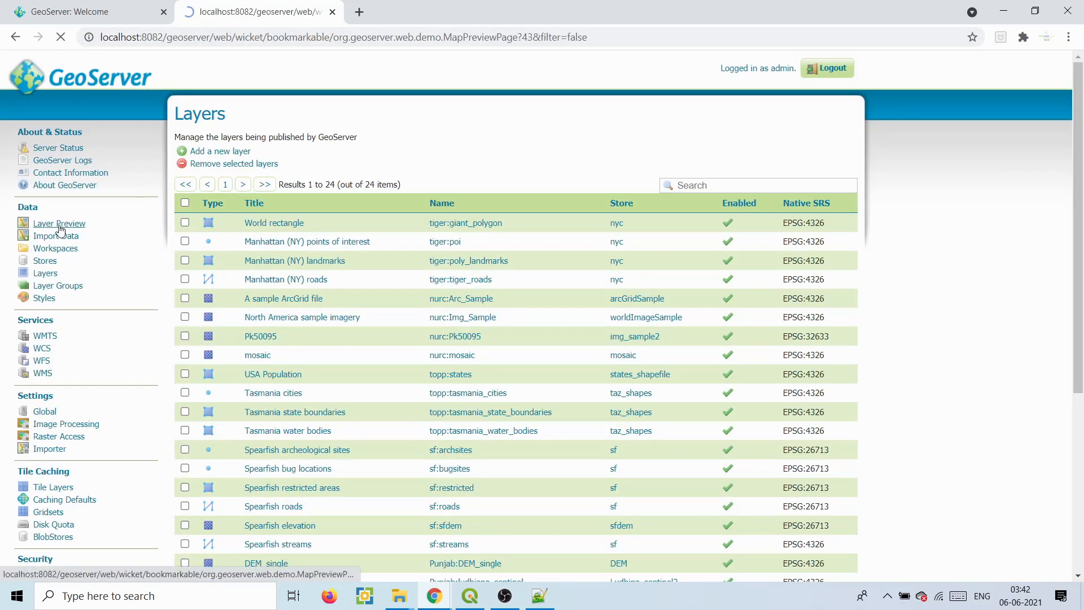
{"action": "scroll", "coordinate": [552, 228], "scroll_direction": "down", "scroll_amount": 6}
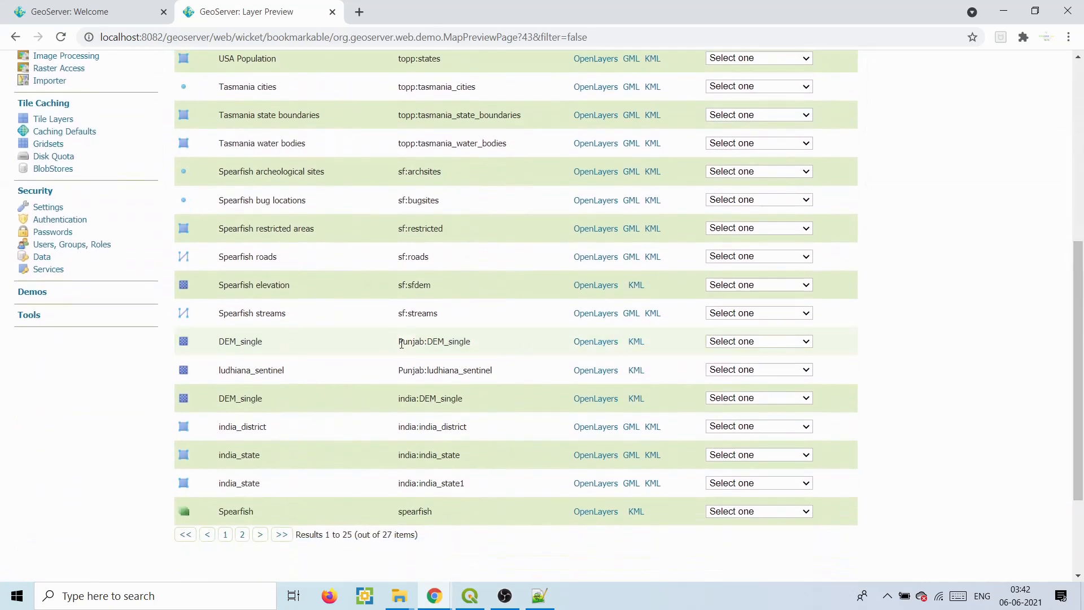
{"action": "left_click_drag", "start_coordinate": [399, 344], "coordinate": [472, 346]}
{"action": "left_click", "coordinate": [588, 342]}
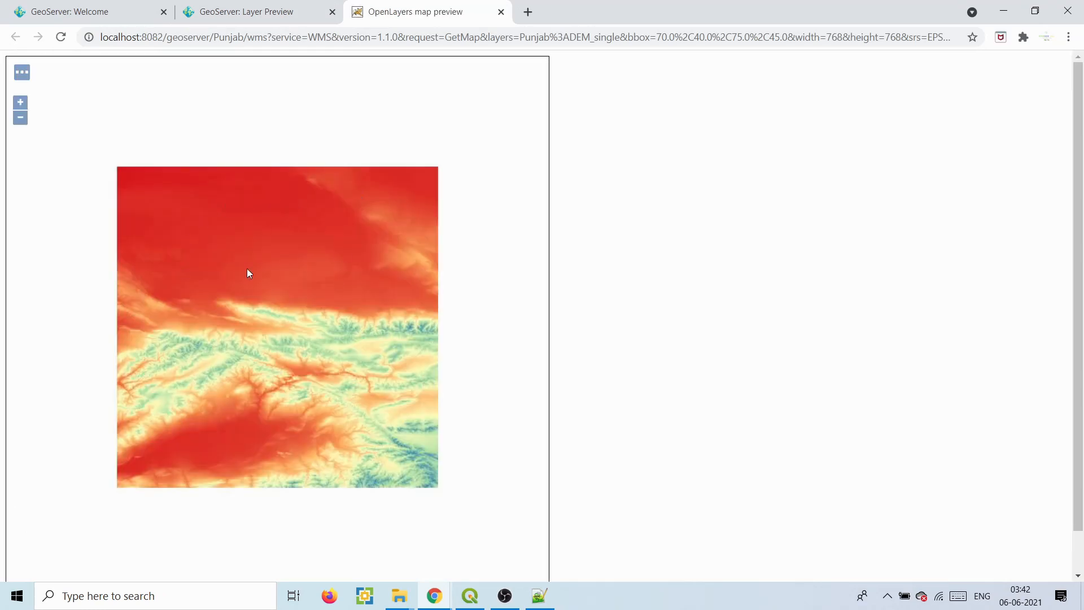
{"action": "left_click", "coordinate": [471, 606]}
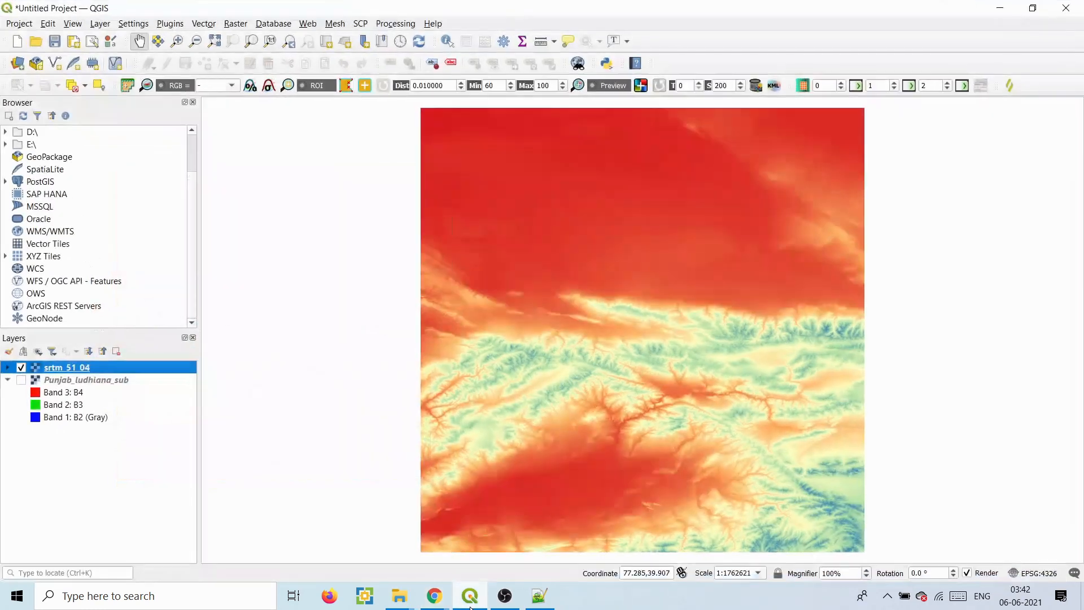
{"action": "left_click", "coordinate": [470, 605]}
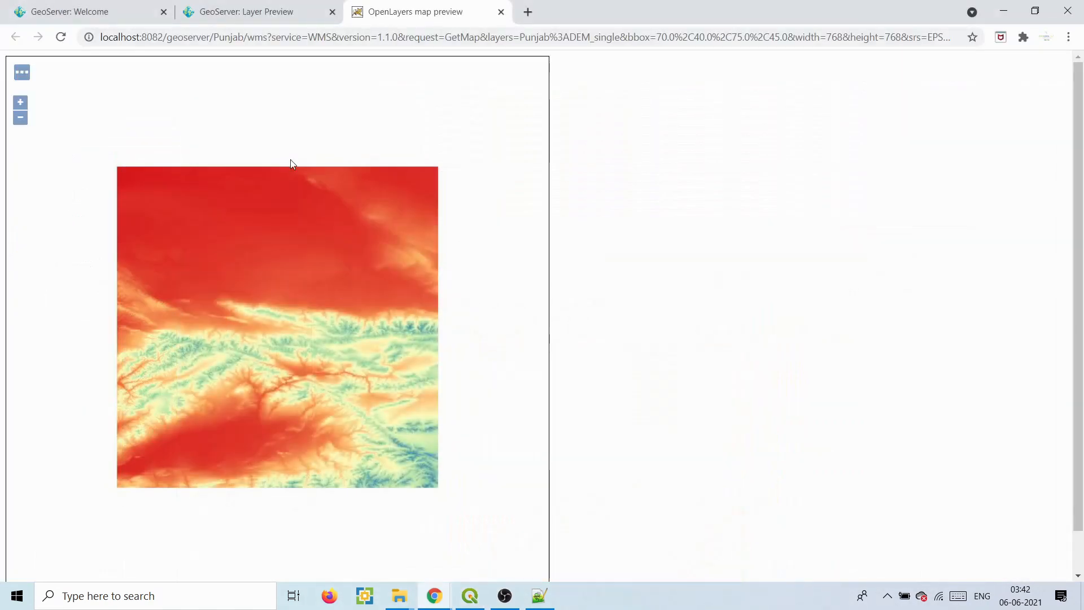
- From the Layer Preview tab, go to GeoServer's Stores page listing 14 stores
{"action": "left_click", "coordinate": [255, 16]}
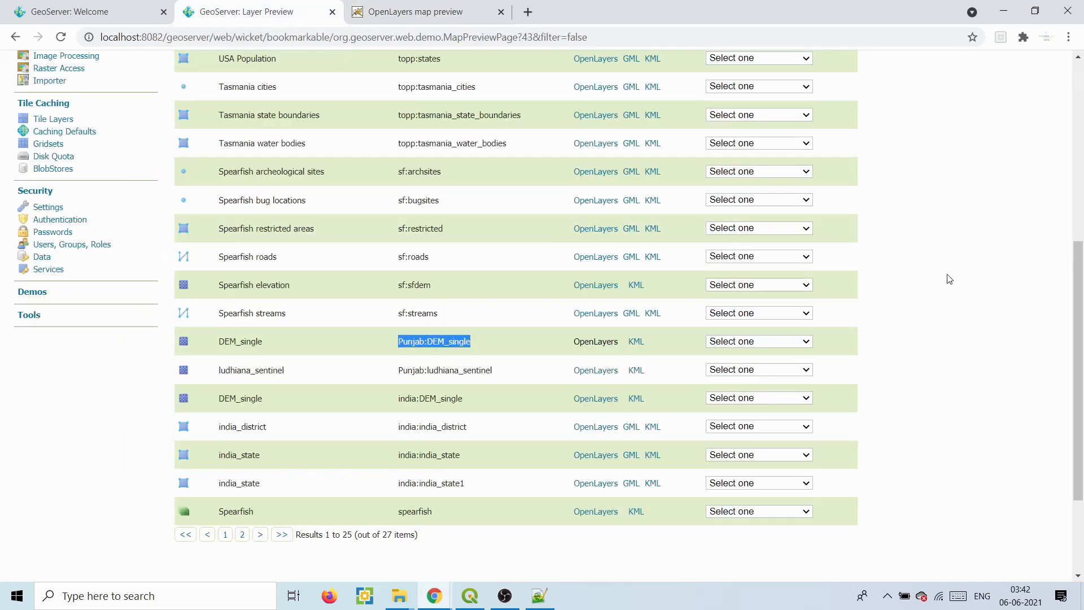
{"action": "left_click_drag", "start_coordinate": [1082, 286], "coordinate": [1083, 110]}
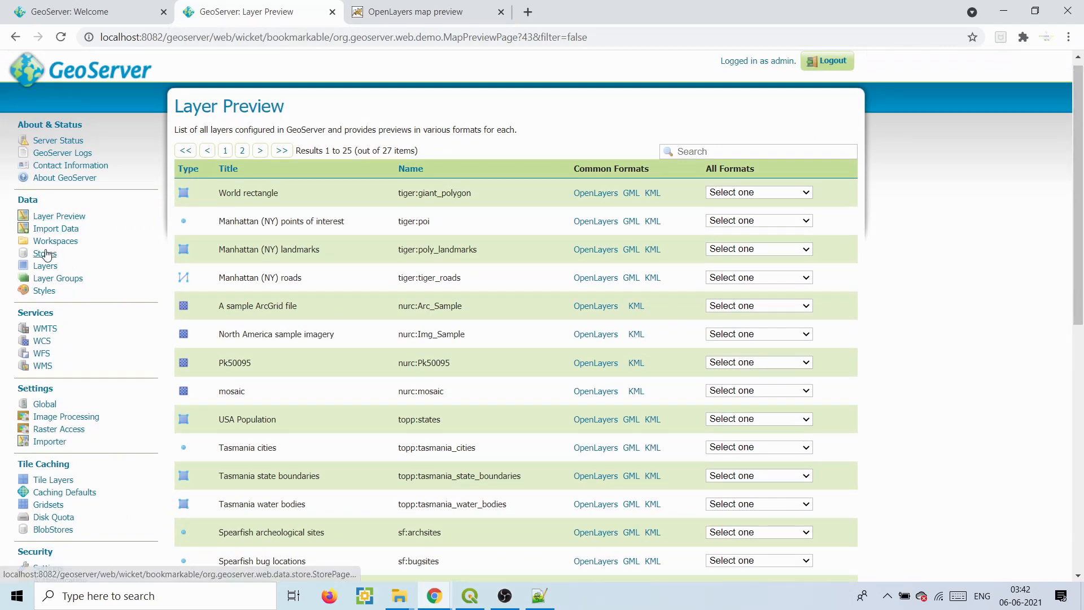
{"action": "left_click", "coordinate": [46, 254]}
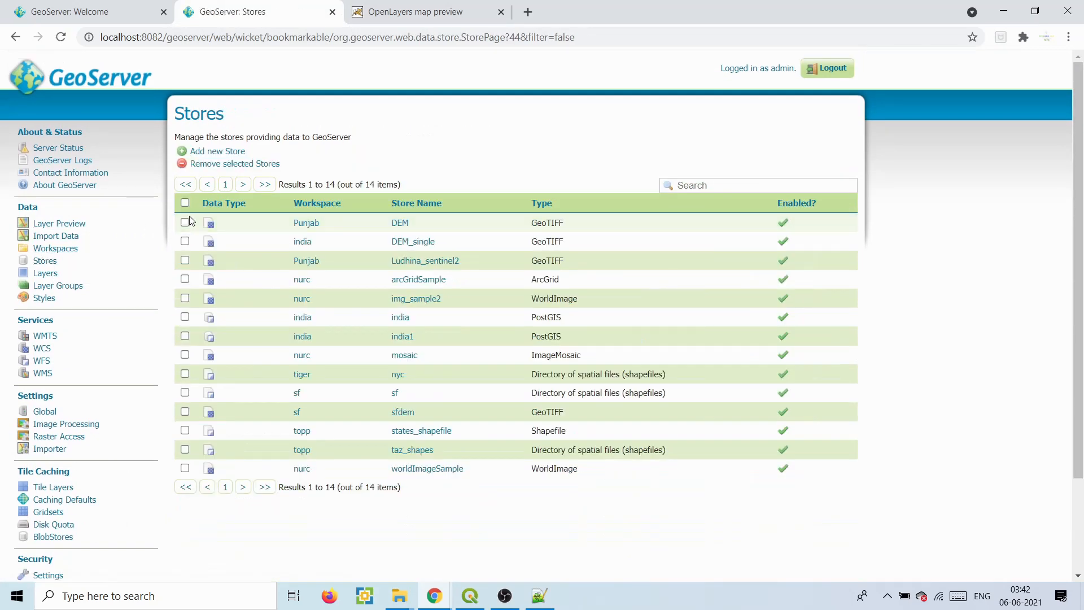
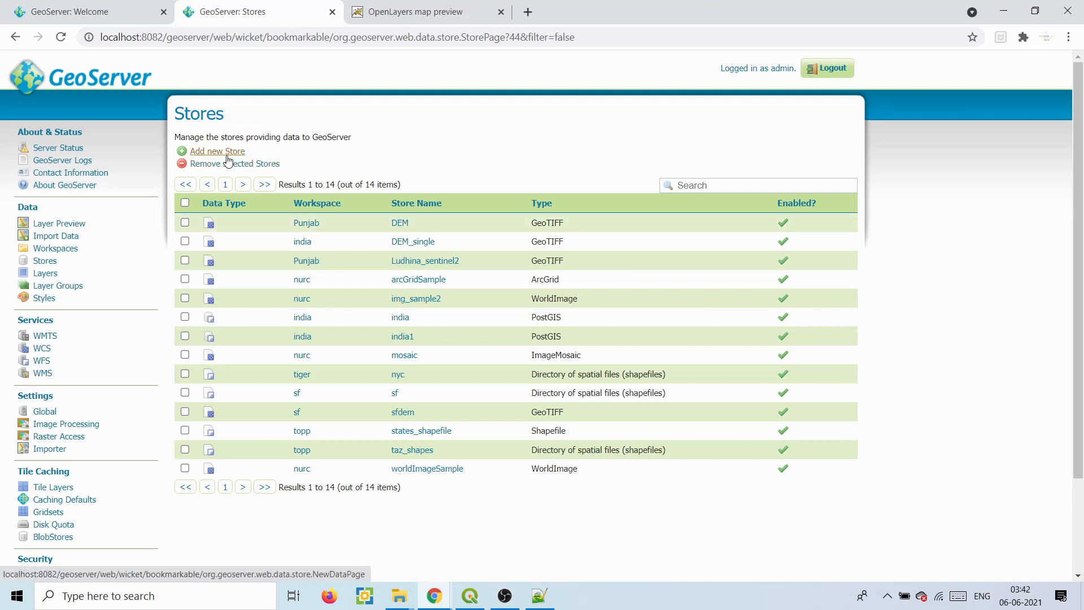
- From the Stores page, add a new store of type GeoTIFF under Raster Data Sources
{"action": "left_click", "coordinate": [226, 158]}
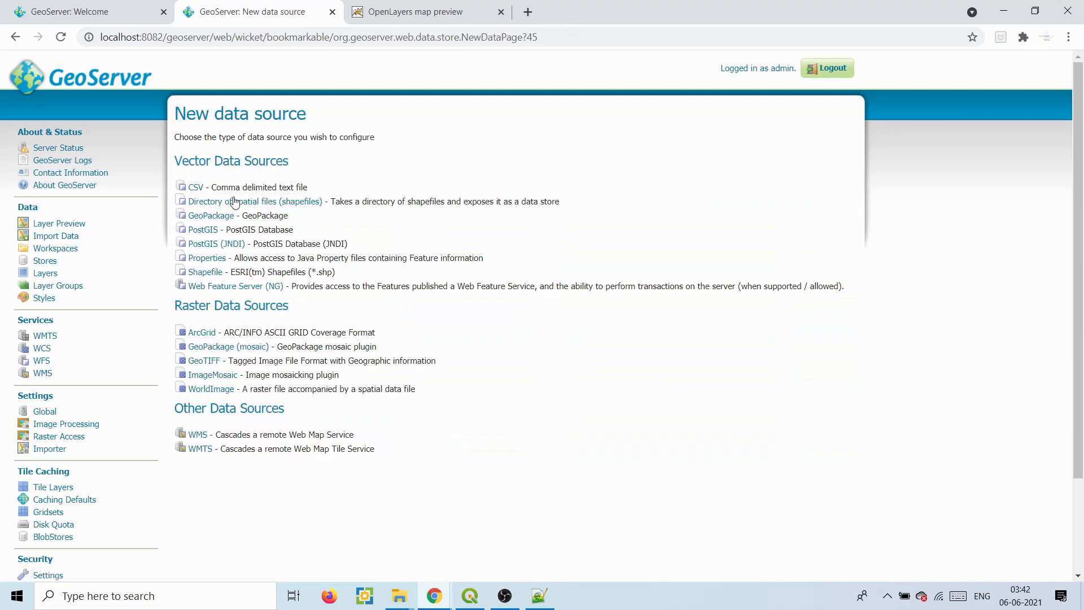
{"action": "left_click", "coordinate": [209, 363]}
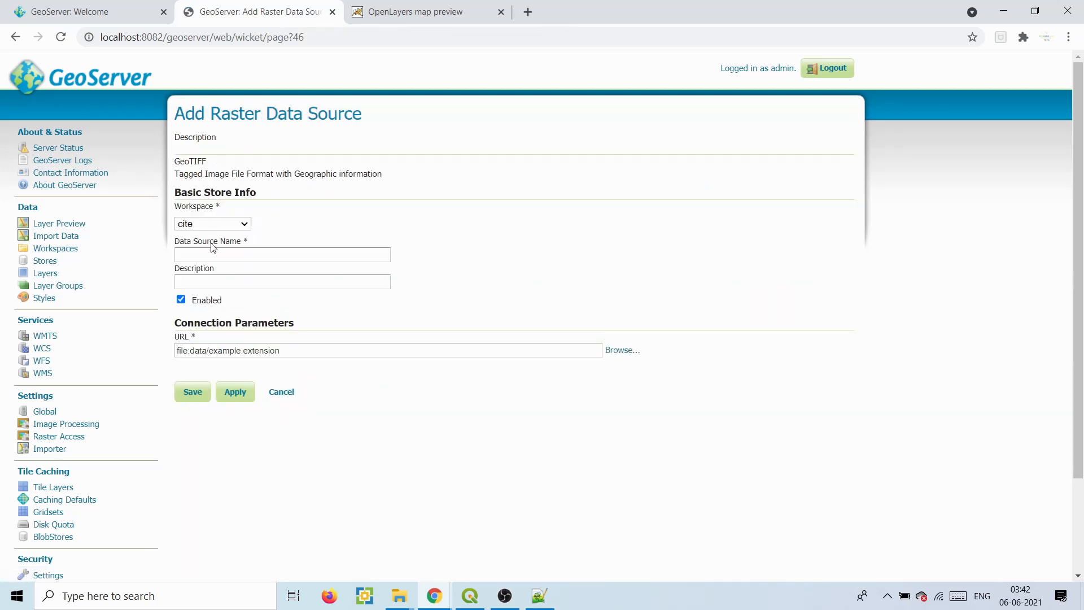
- Put the new GeoTIFF store in the Punjab workspace and name it LULC
{"action": "left_click", "coordinate": [225, 226]}
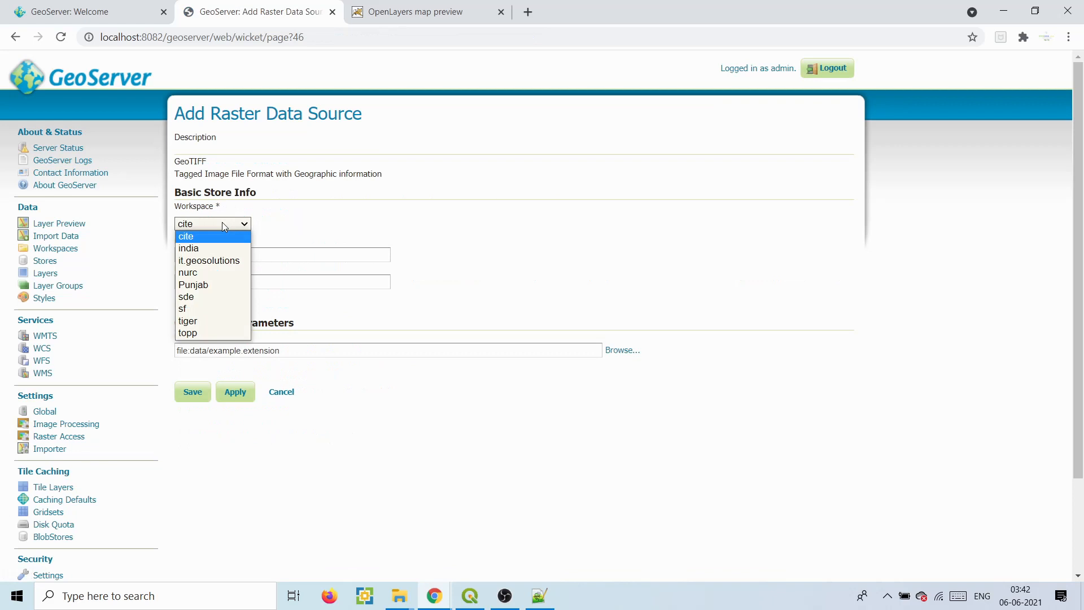
{"action": "left_click", "coordinate": [200, 282]}
{"action": "left_click", "coordinate": [195, 258]}
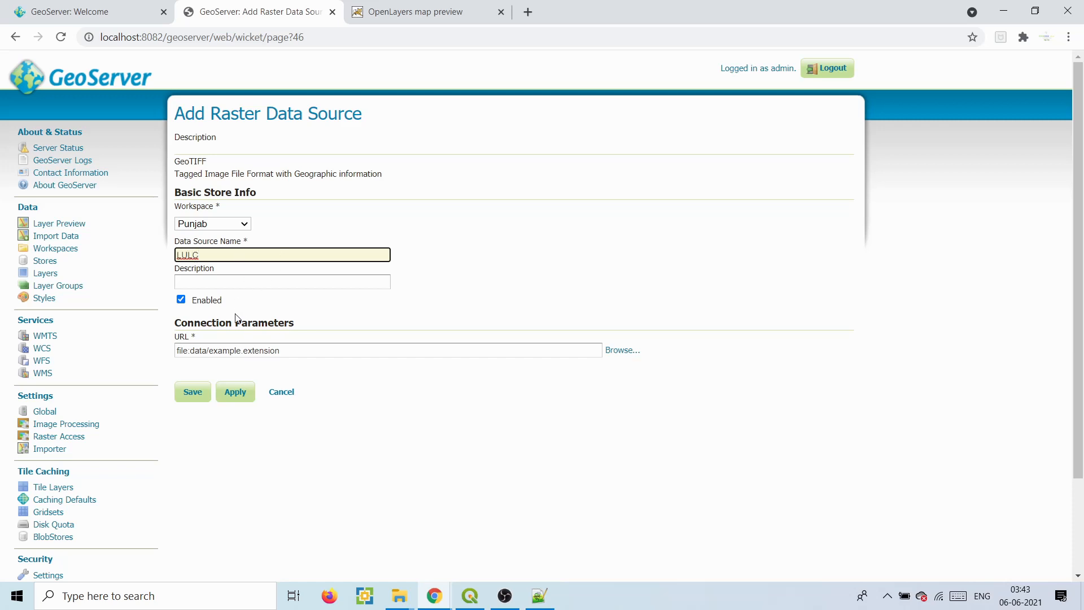
- Point the store at E:\tutorial\rater_data\ludhiana.tif and save the LULC store
{"action": "left_click", "coordinate": [621, 352]}
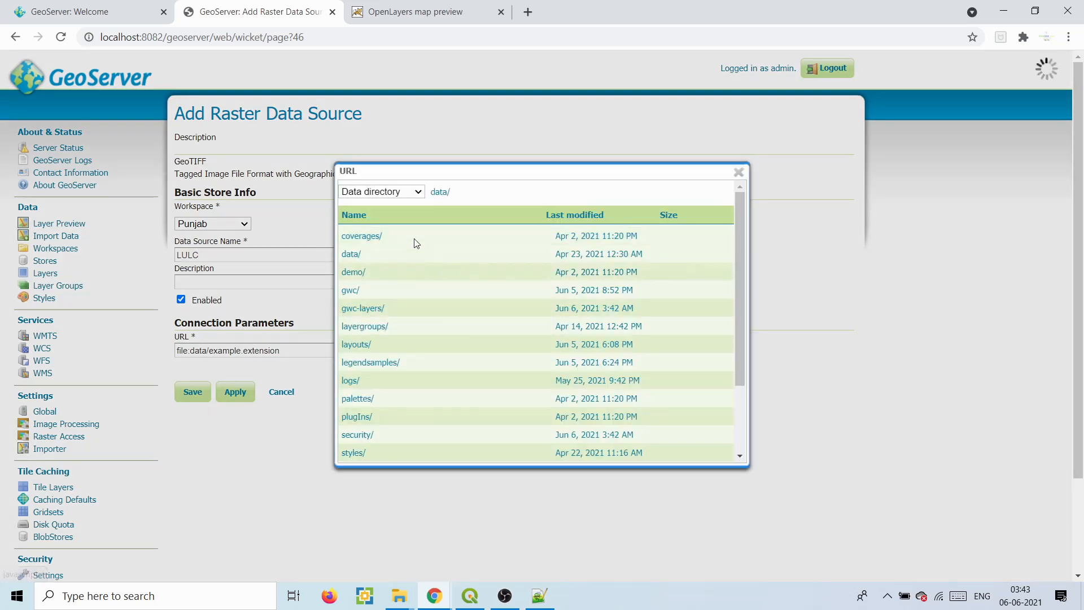
{"action": "left_click", "coordinate": [390, 192]}
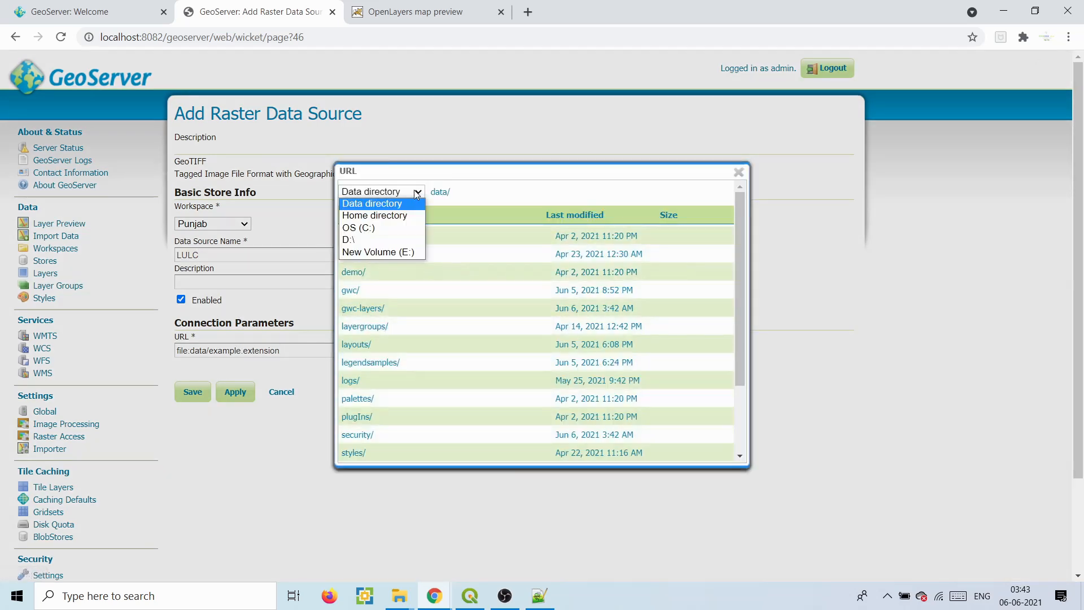
{"action": "left_click", "coordinate": [377, 251]}
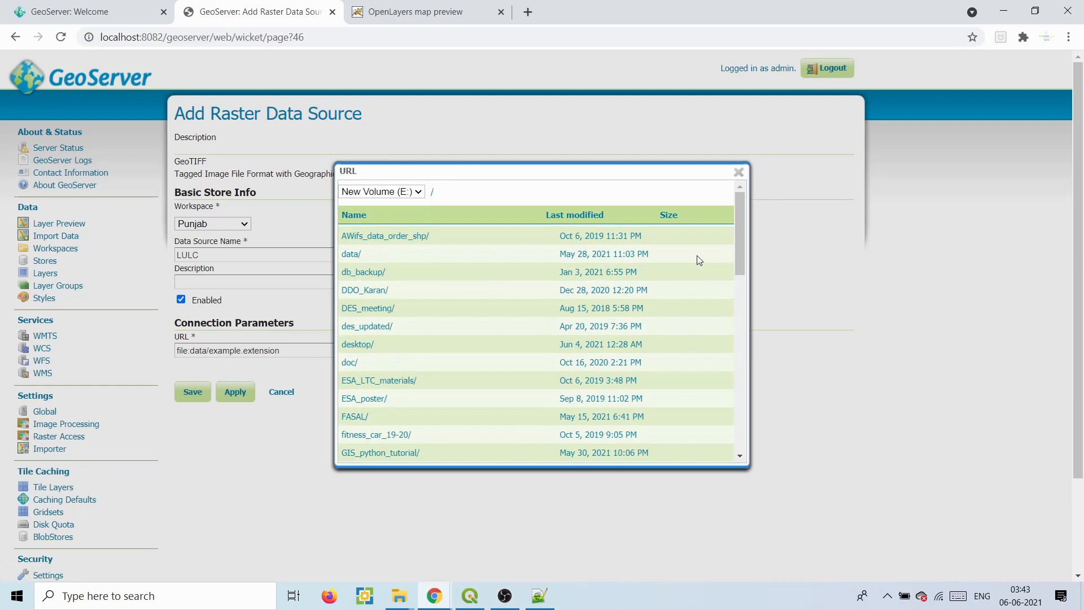
{"action": "left_click_drag", "start_coordinate": [736, 244], "coordinate": [740, 425]}
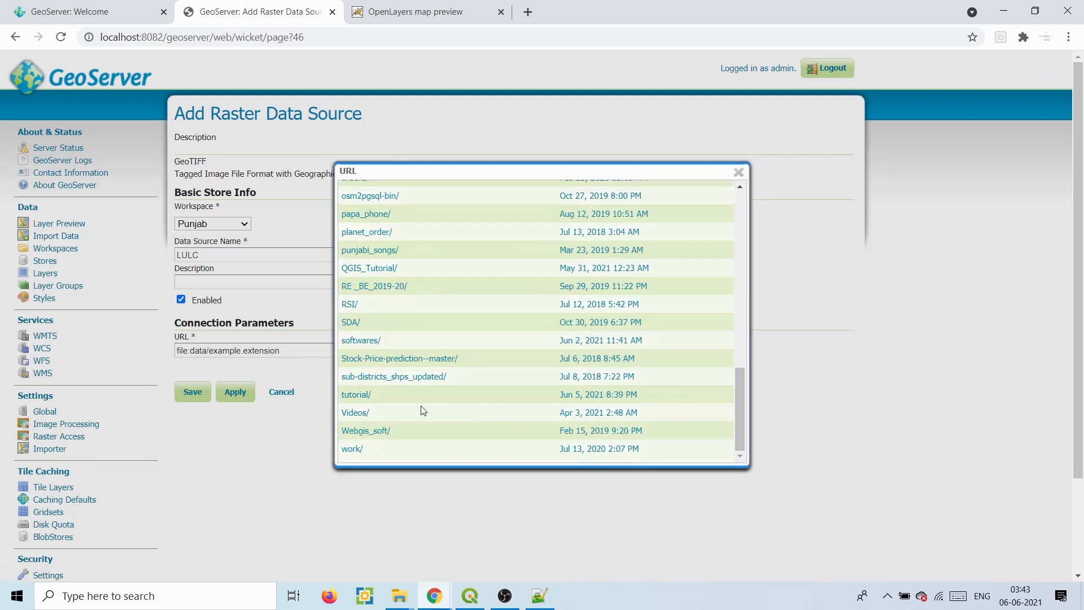
{"action": "left_click", "coordinate": [355, 394]}
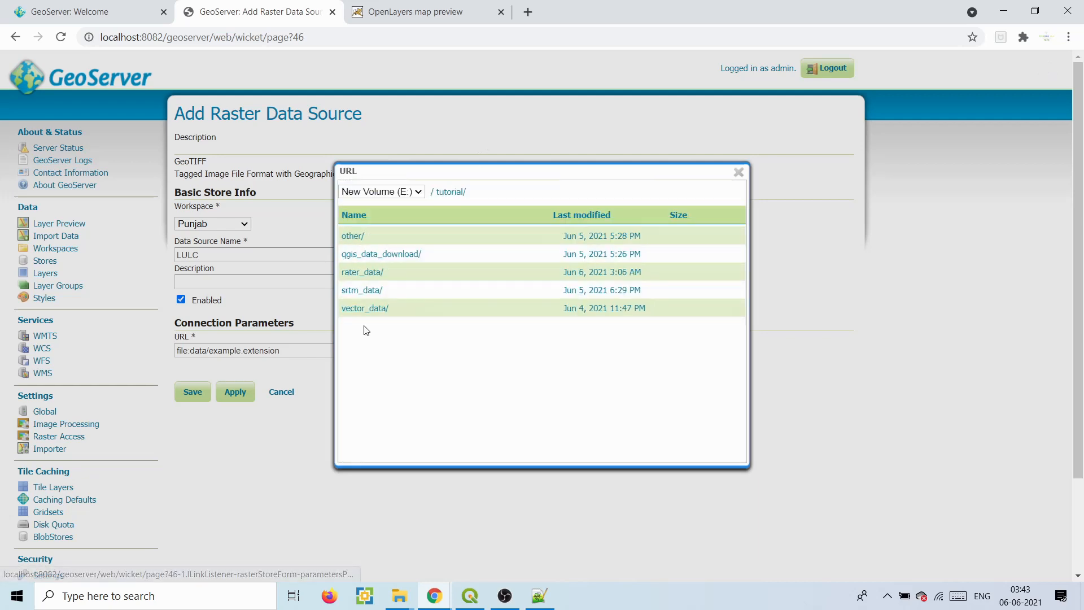
{"action": "left_click", "coordinate": [365, 274]}
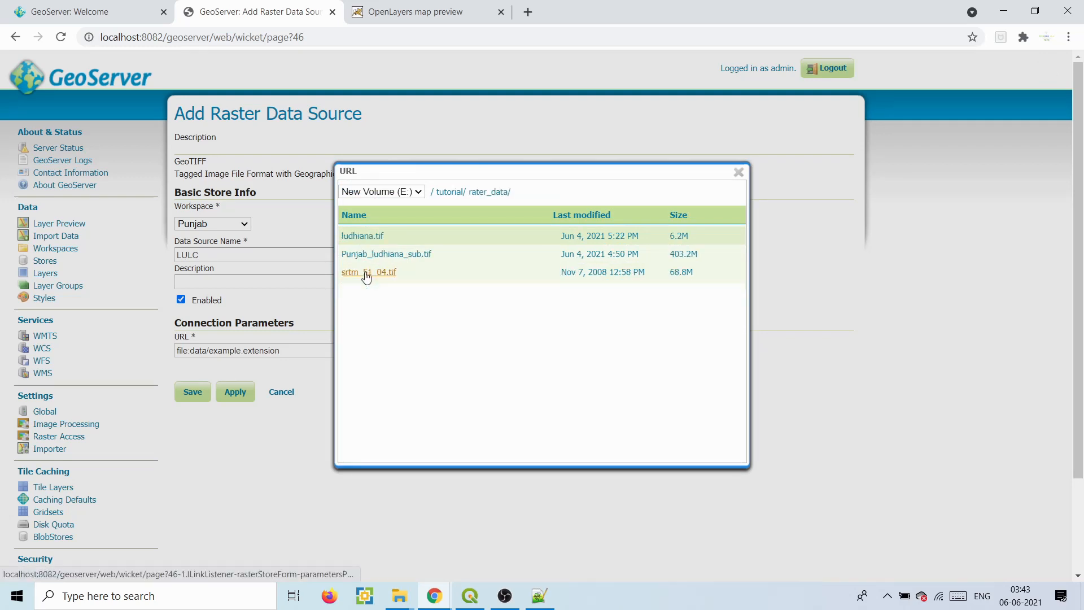
{"action": "left_click", "coordinate": [369, 238]}
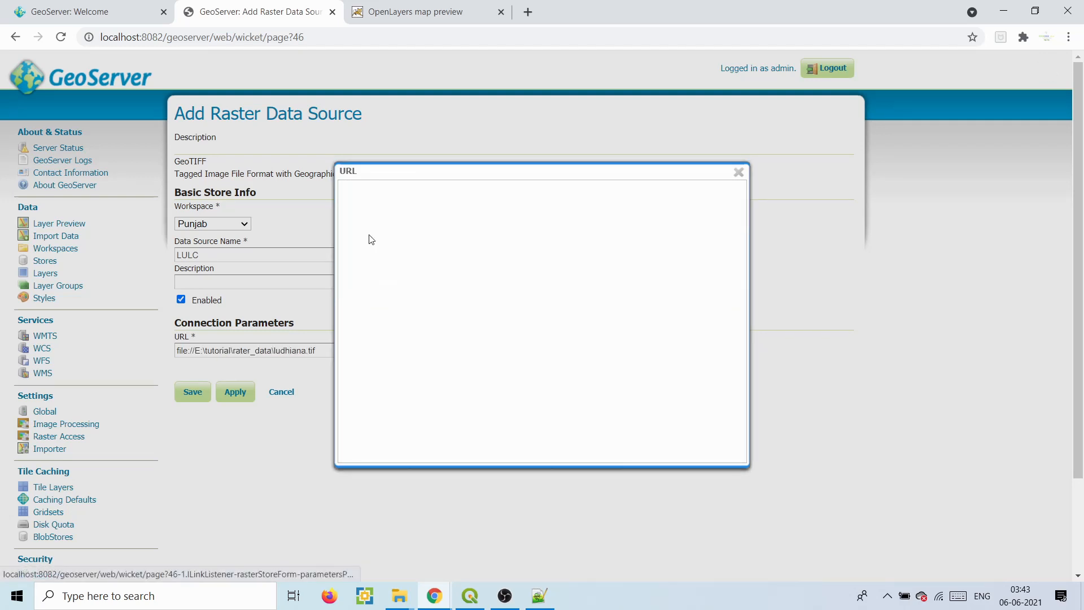
{"action": "left_click", "coordinate": [739, 173]}
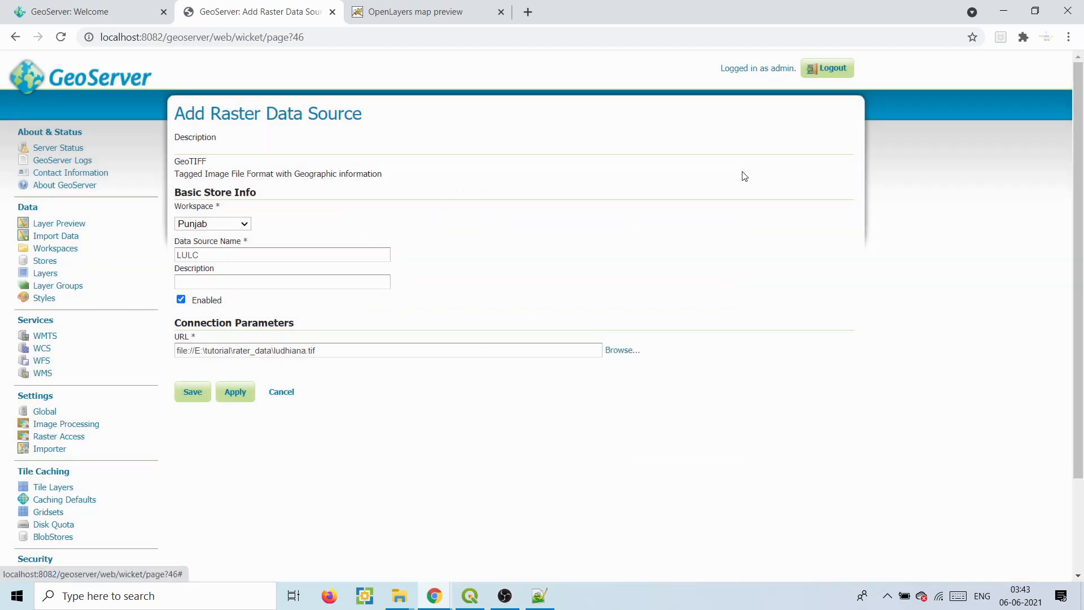
{"action": "left_click", "coordinate": [194, 392]}
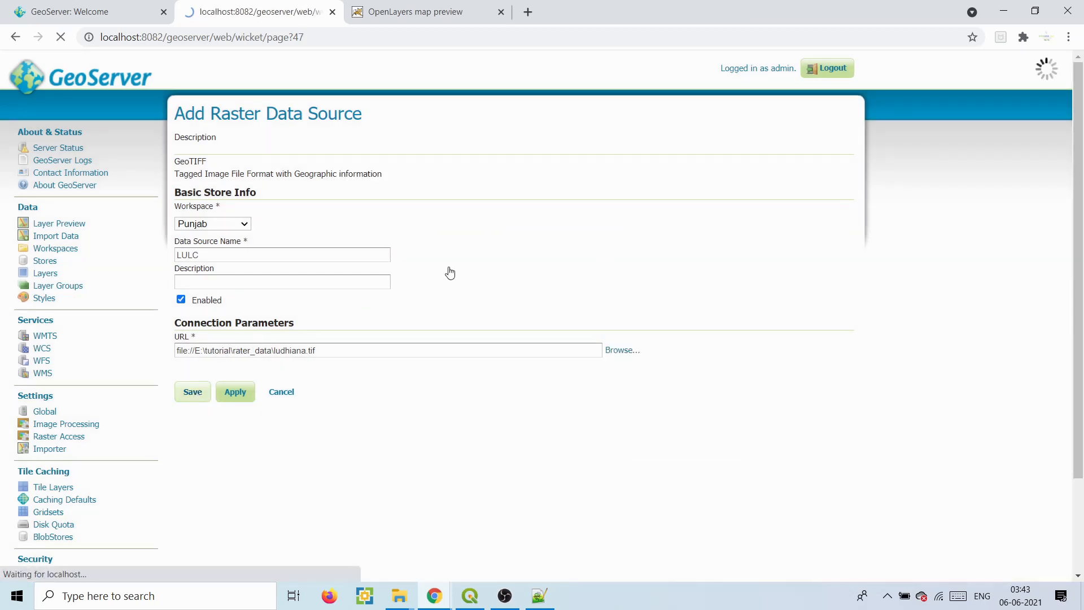
- Publish the LULC store's raster with layer name and title both set to LULC
{"action": "left_click", "coordinate": [716, 232]}
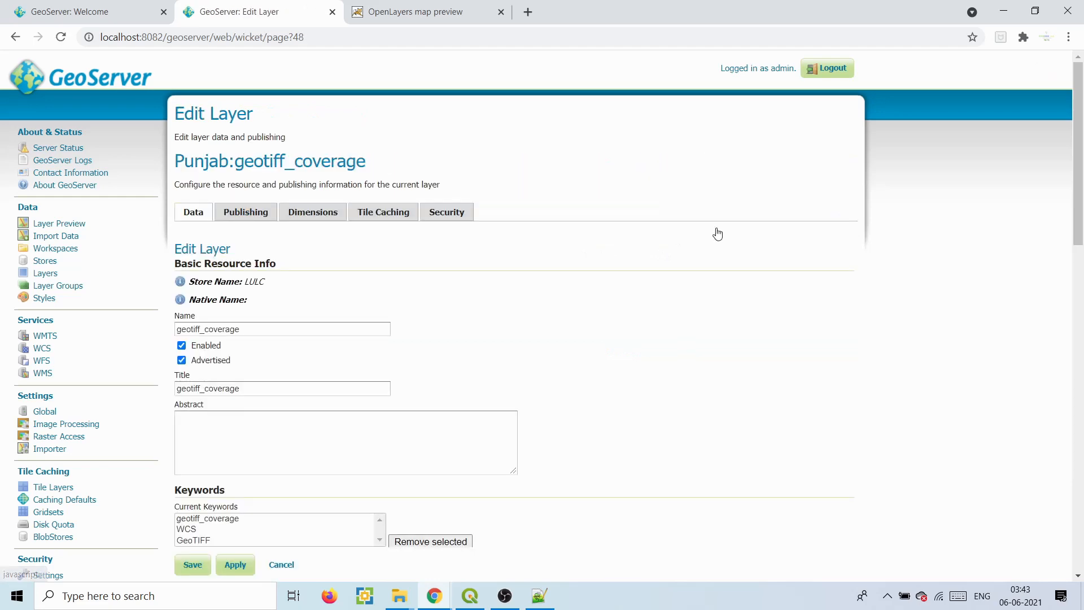
{"action": "left_click_drag", "start_coordinate": [1080, 169], "coordinate": [1082, 280]}
{"action": "scroll", "coordinate": [1082, 281], "scroll_direction": "down", "scroll_amount": 5}
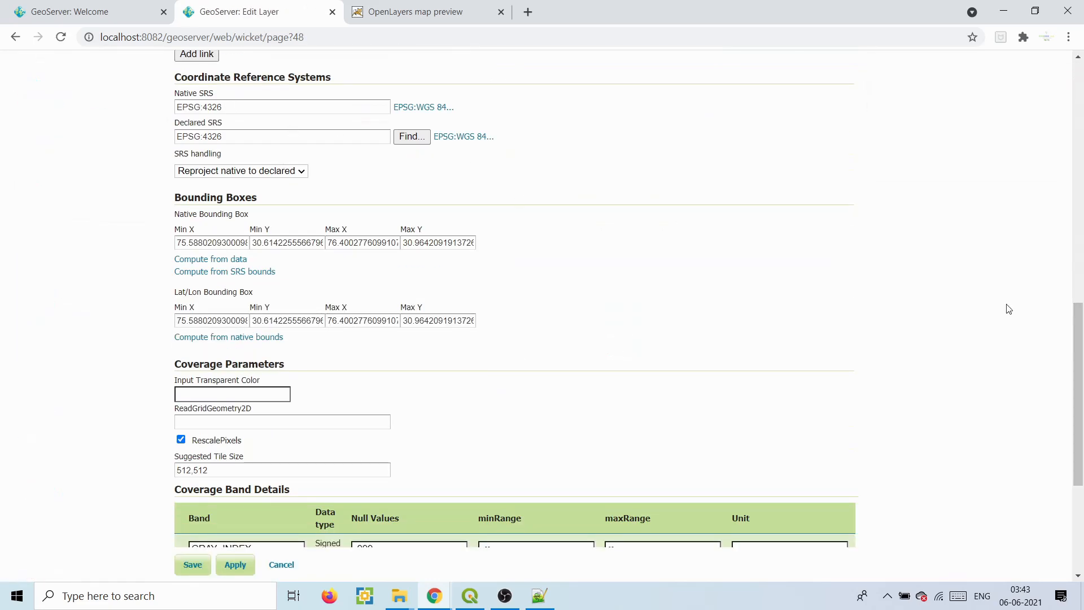
{"action": "left_click_drag", "start_coordinate": [1079, 370], "coordinate": [1078, 125]}
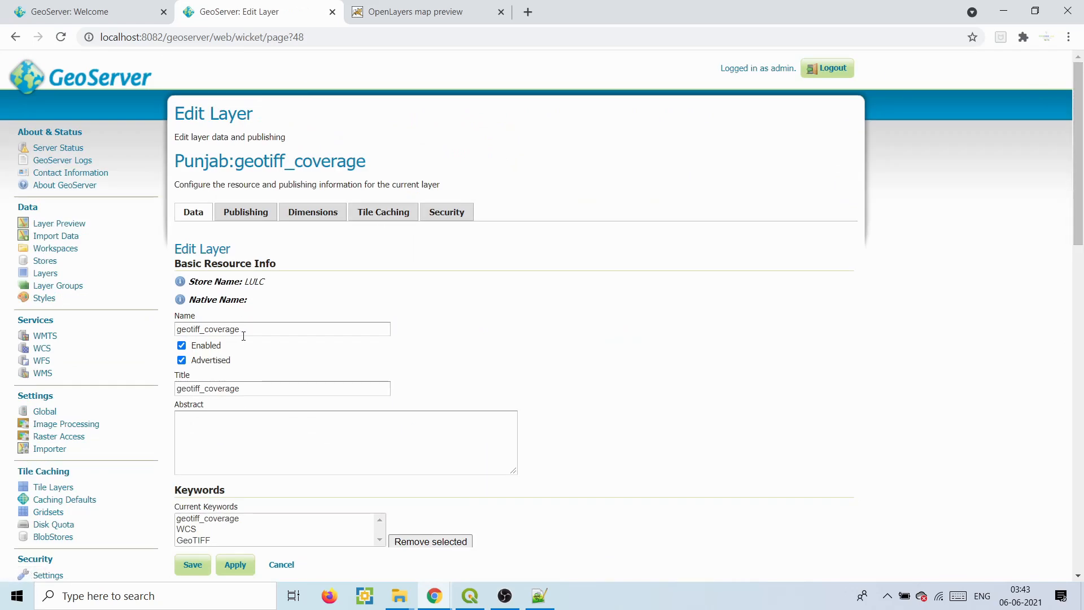
{"action": "left_click_drag", "start_coordinate": [245, 335], "coordinate": [144, 333]}
{"action": "type", "text": "LULC"}
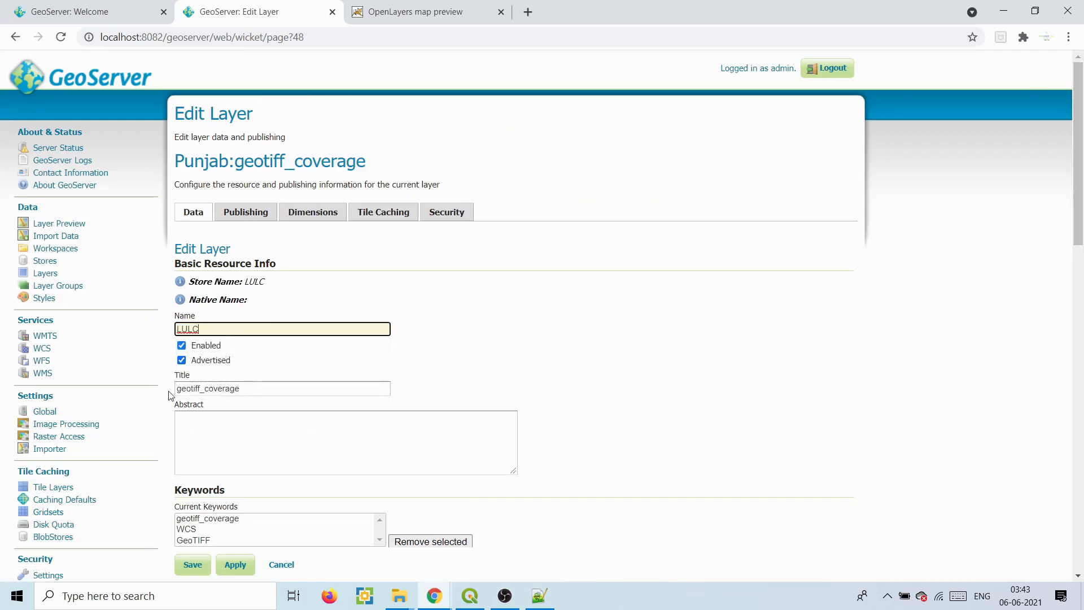
{"action": "left_click_drag", "start_coordinate": [251, 388], "coordinate": [167, 394]}
{"action": "key", "text": "BackSpace"}
{"action": "type", "text": "LULC"}
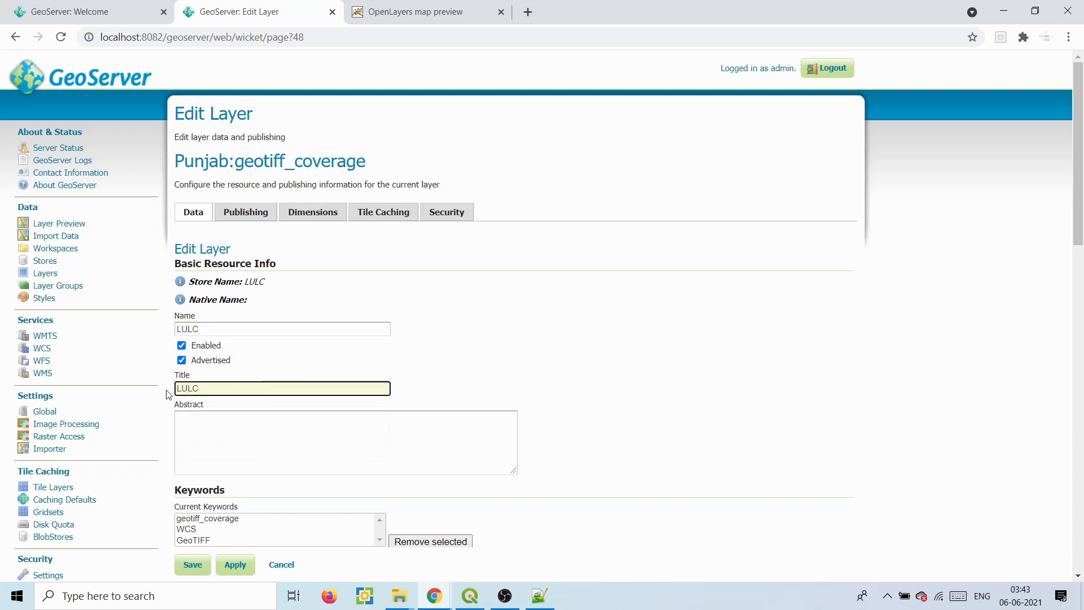
- Confirm the EPSG:4326 coordinate system and compute the native and lat/lon bounding boxes
{"action": "scroll", "coordinate": [576, 291], "scroll_direction": "down", "scroll_amount": 9}
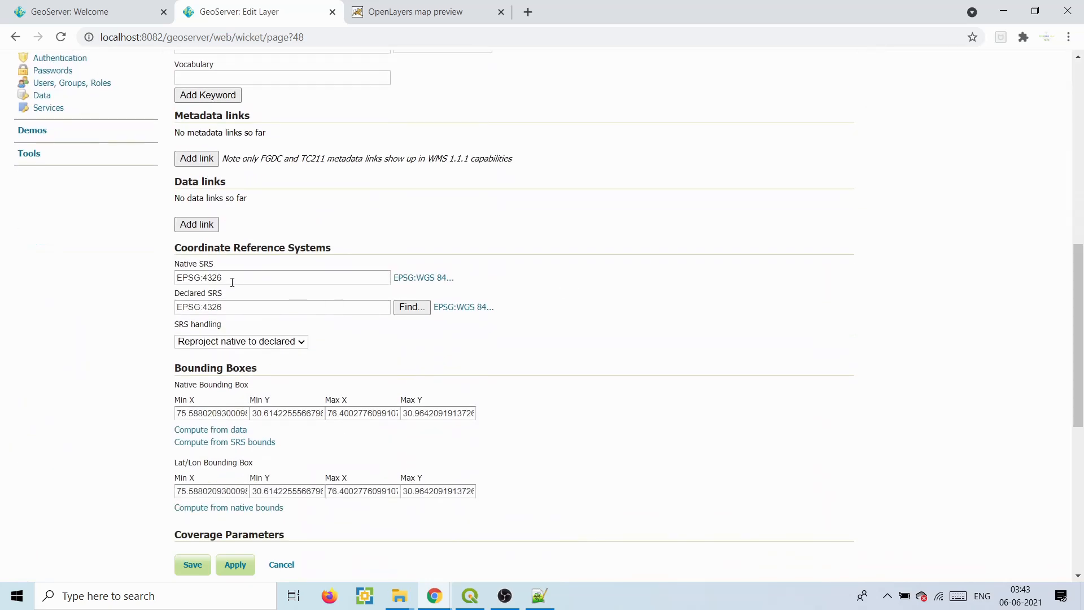
{"action": "left_click_drag", "start_coordinate": [232, 283], "coordinate": [172, 275]}
{"action": "left_click_drag", "start_coordinate": [232, 305], "coordinate": [191, 305]}
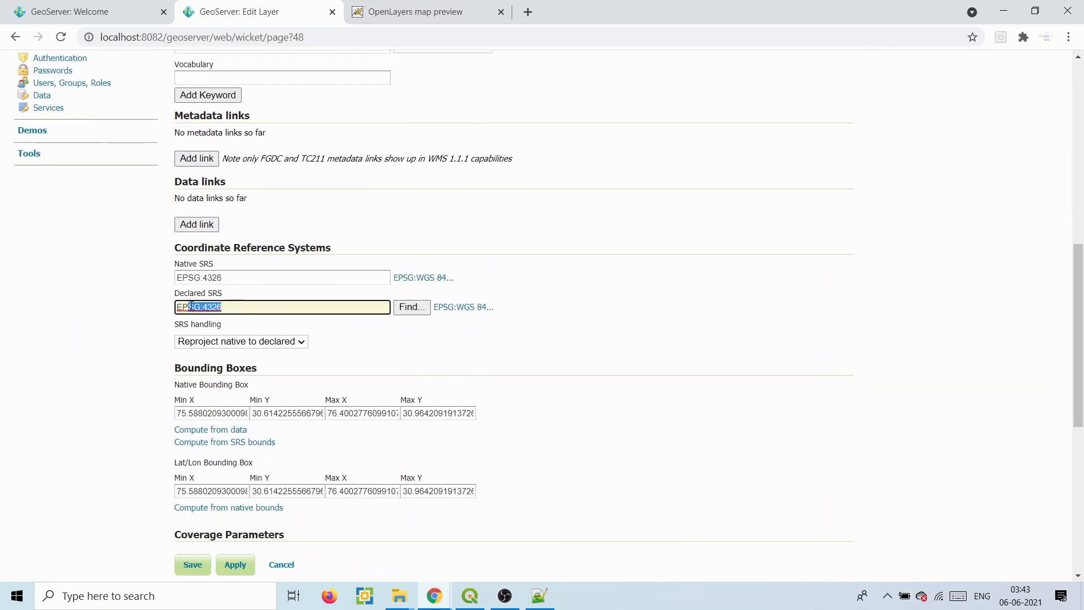
{"action": "left_click", "coordinate": [238, 429]}
{"action": "left_click", "coordinate": [213, 508]}
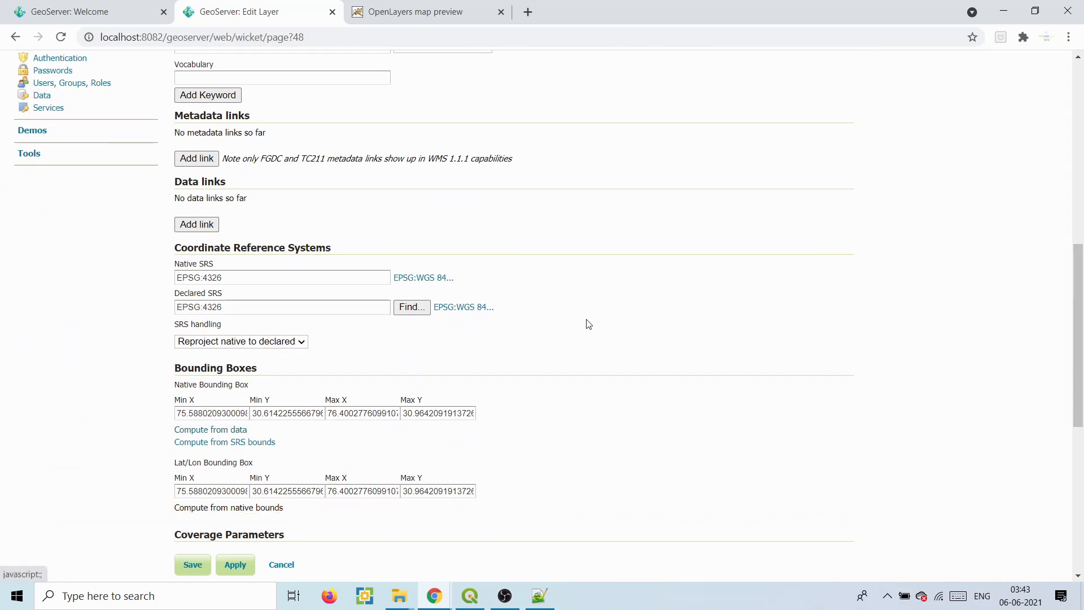
{"action": "left_click_drag", "start_coordinate": [1079, 286], "coordinate": [1079, 456]}
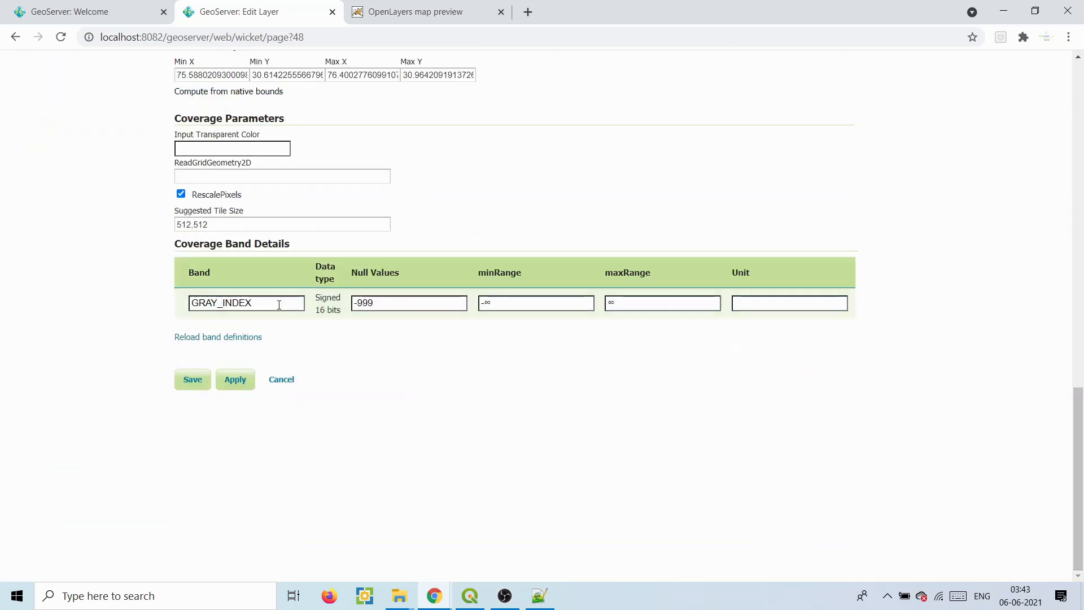
- Rename the GRAY_INDEX band to Class and save the LULC layer
{"action": "left_click_drag", "start_coordinate": [279, 305], "coordinate": [175, 310]}
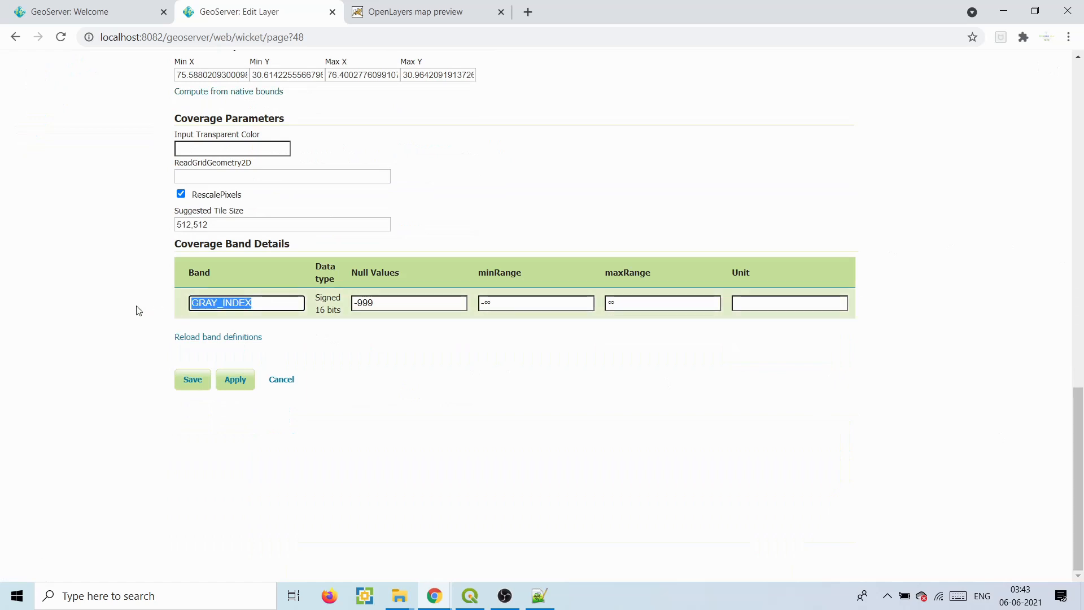
{"action": "type", "text": "Class"}
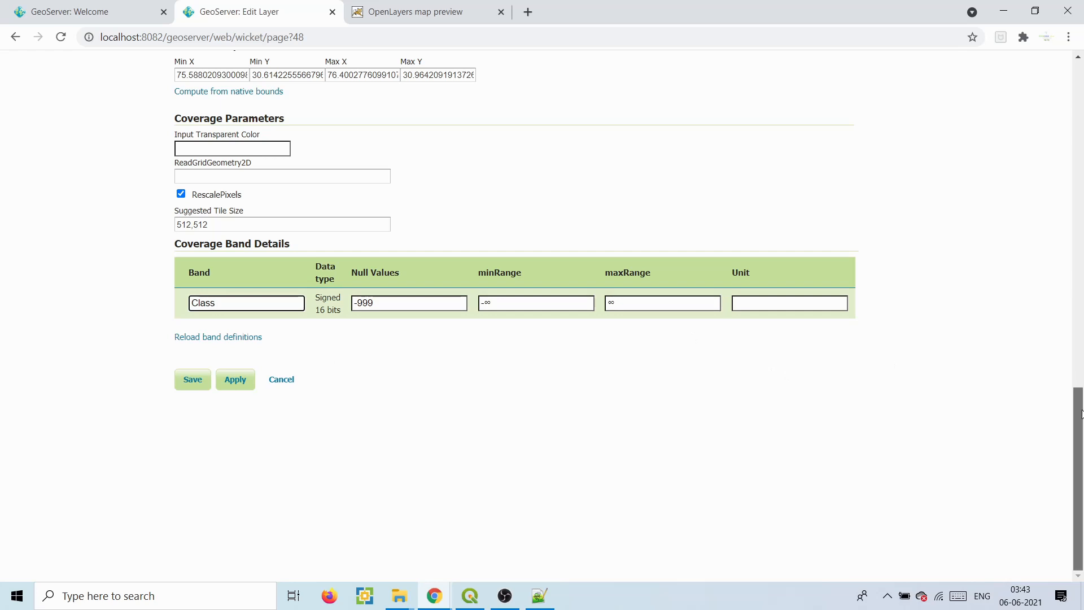
{"action": "left_click", "coordinate": [188, 371]}
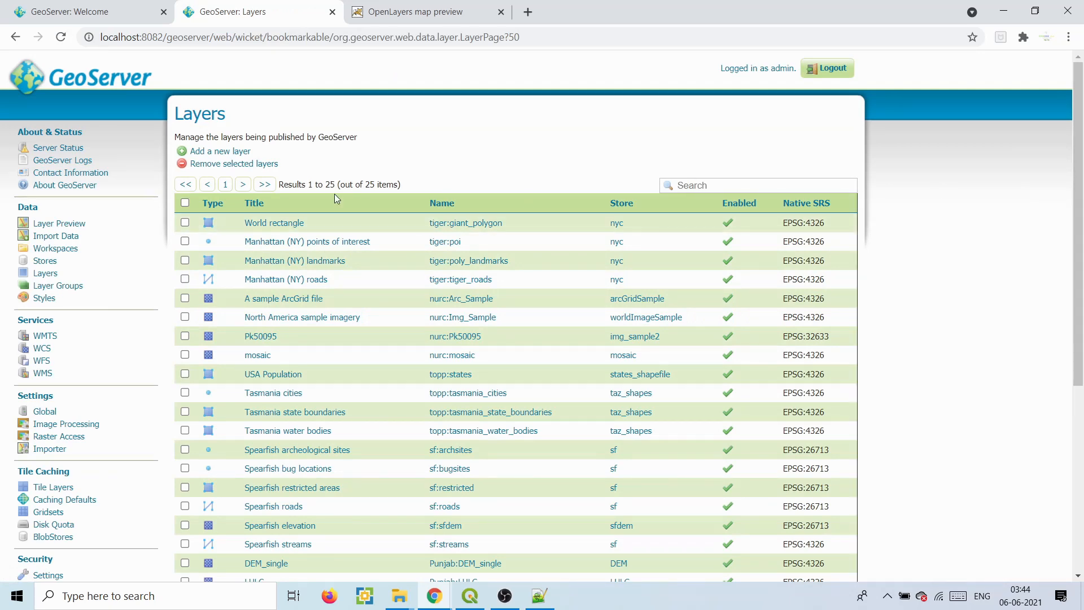
- Open the Punjab:LULC layer in an OpenLayers map preview
{"action": "left_click", "coordinate": [62, 224]}
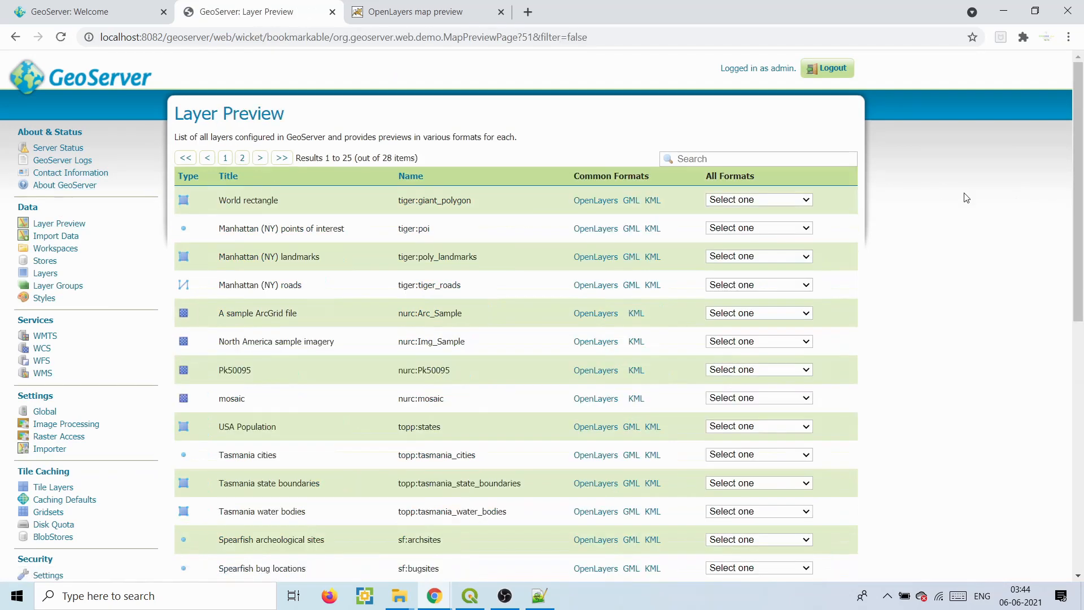
{"action": "left_click_drag", "start_coordinate": [1081, 169], "coordinate": [1082, 375]}
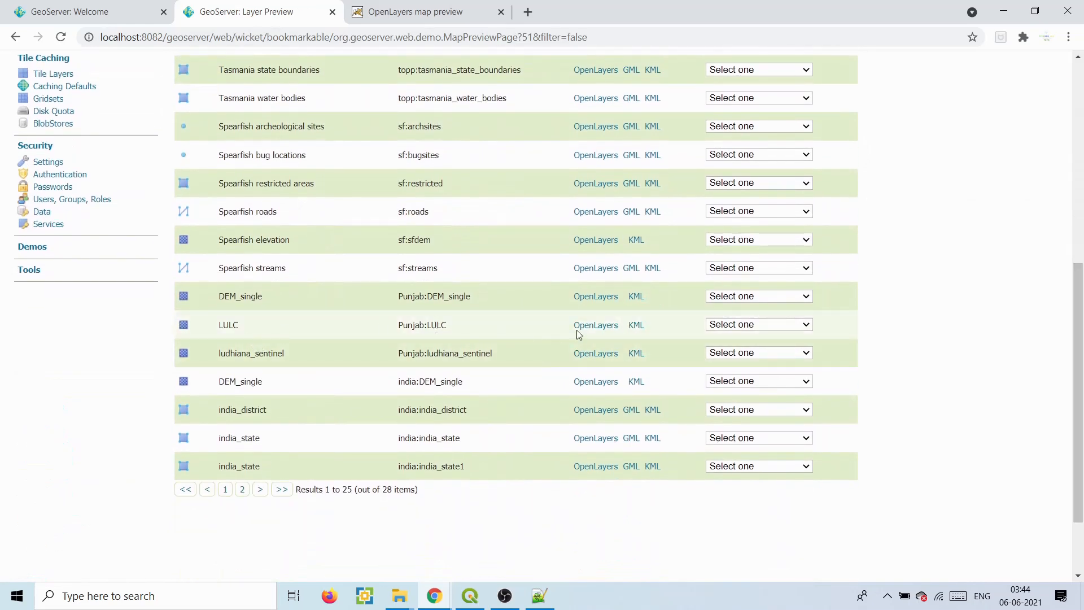
{"action": "left_click", "coordinate": [593, 325]}
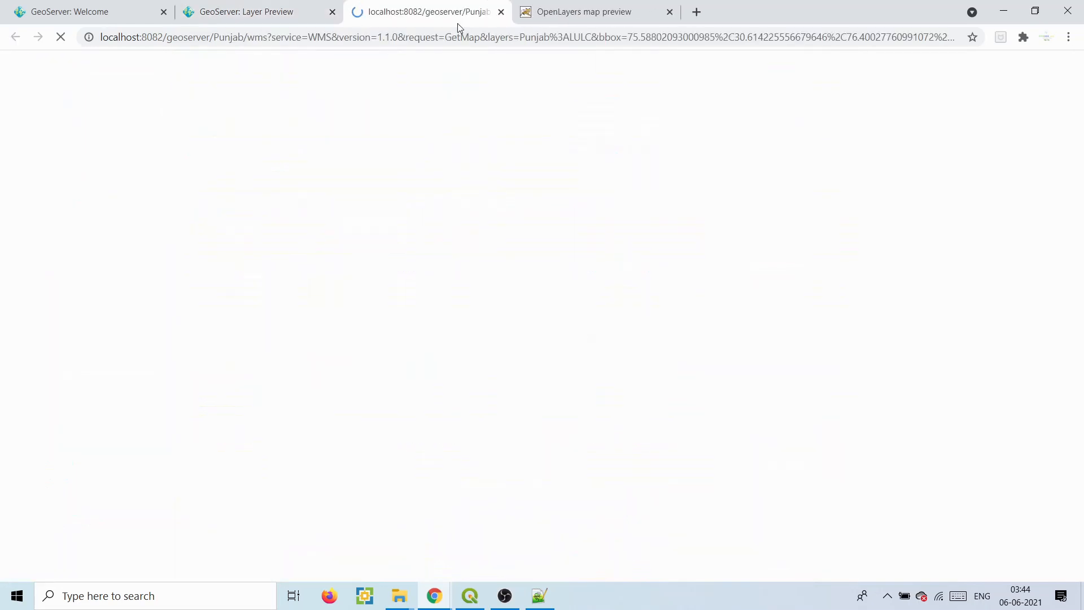
- Query LULC map points with GetFeatureInfo, reading Class 2.0, then return to QGIS
{"action": "left_click", "coordinate": [316, 199]}
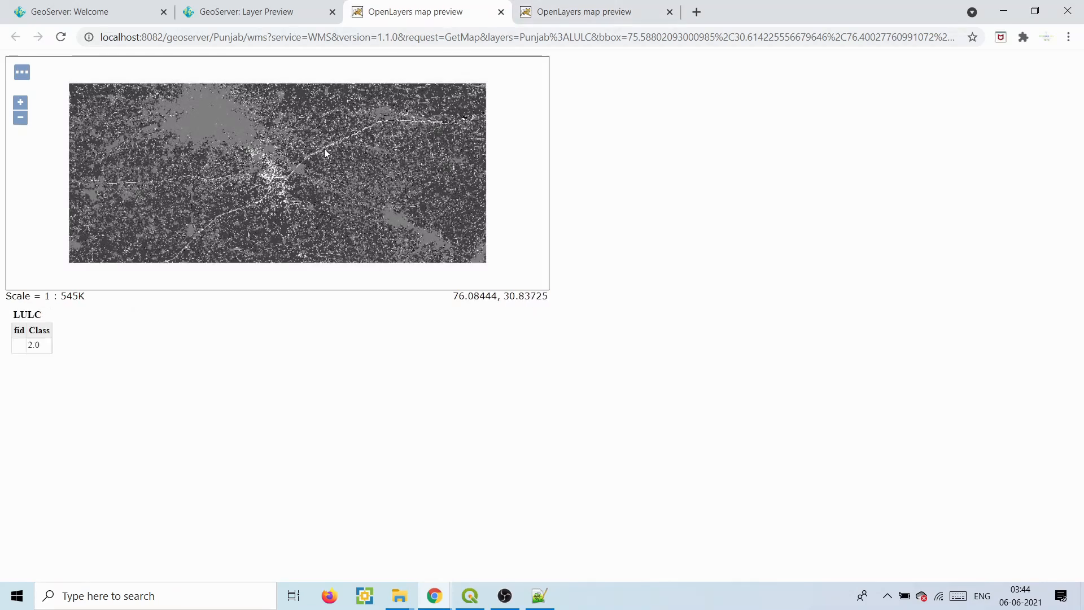
{"action": "left_click", "coordinate": [235, 120]}
{"action": "left_click", "coordinate": [231, 116]}
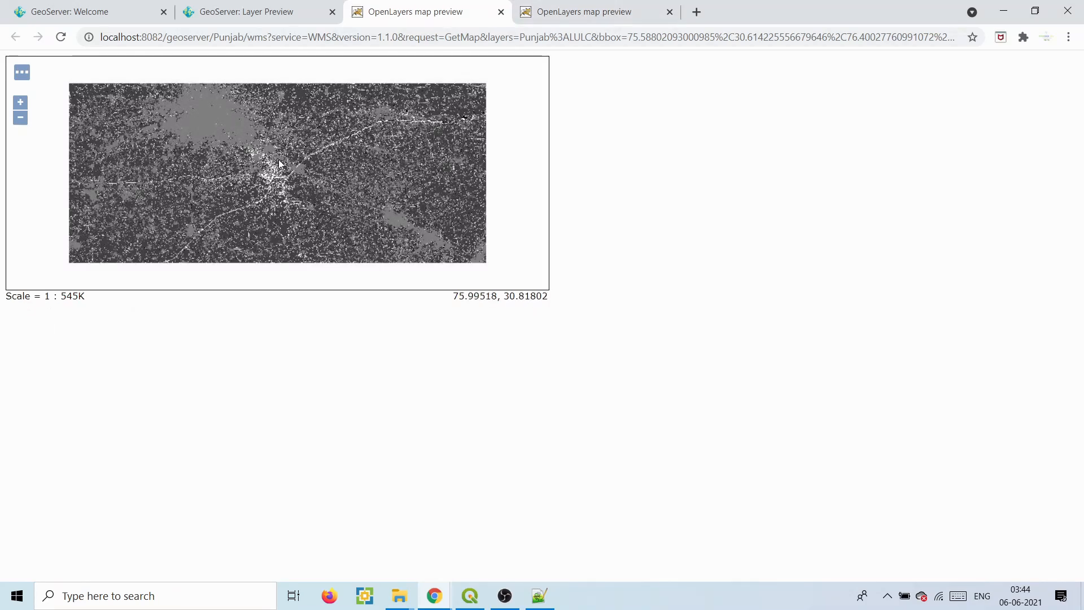
{"action": "left_click", "coordinate": [359, 185]}
{"action": "left_click", "coordinate": [482, 594]}
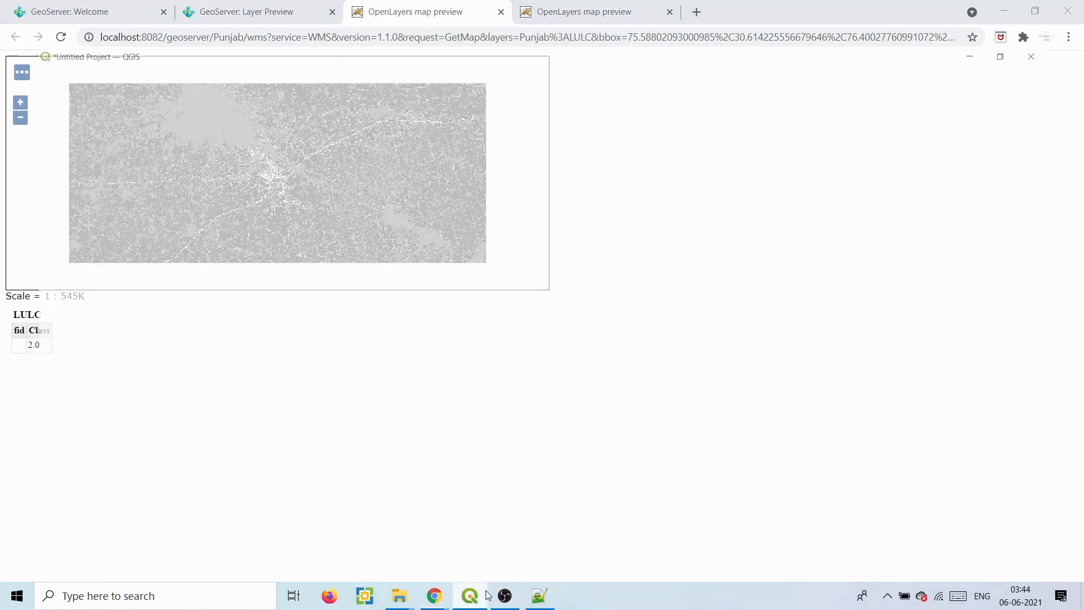
- Drag ludhiana.tif from the rater_data folder onto the QGIS map as a new layer
{"action": "mouse_move", "coordinate": [399, 596]}
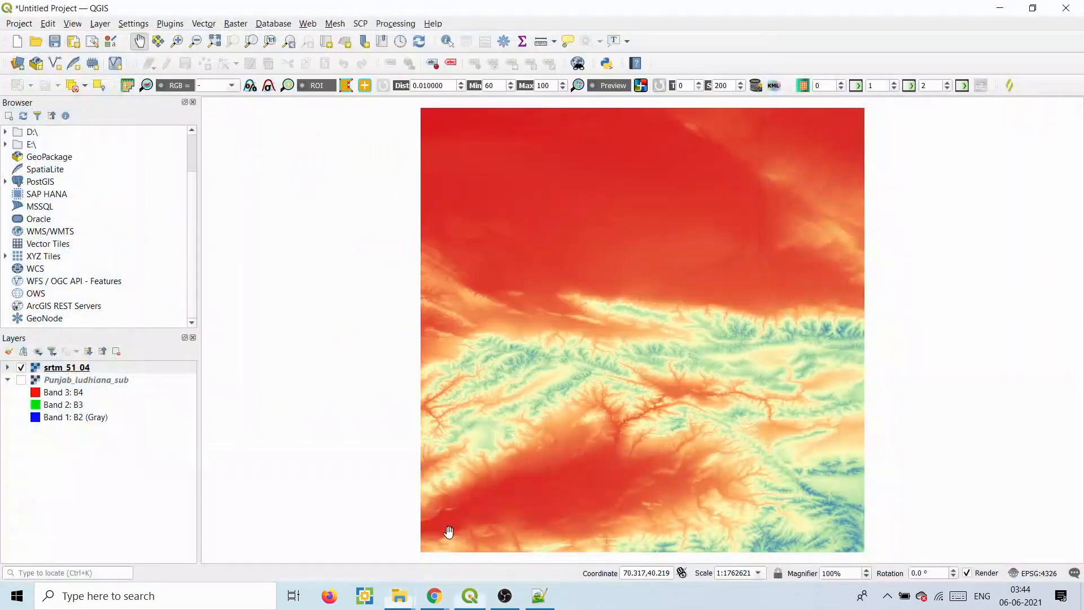
{"action": "left_click_drag", "start_coordinate": [448, 533], "coordinate": [641, 330]}
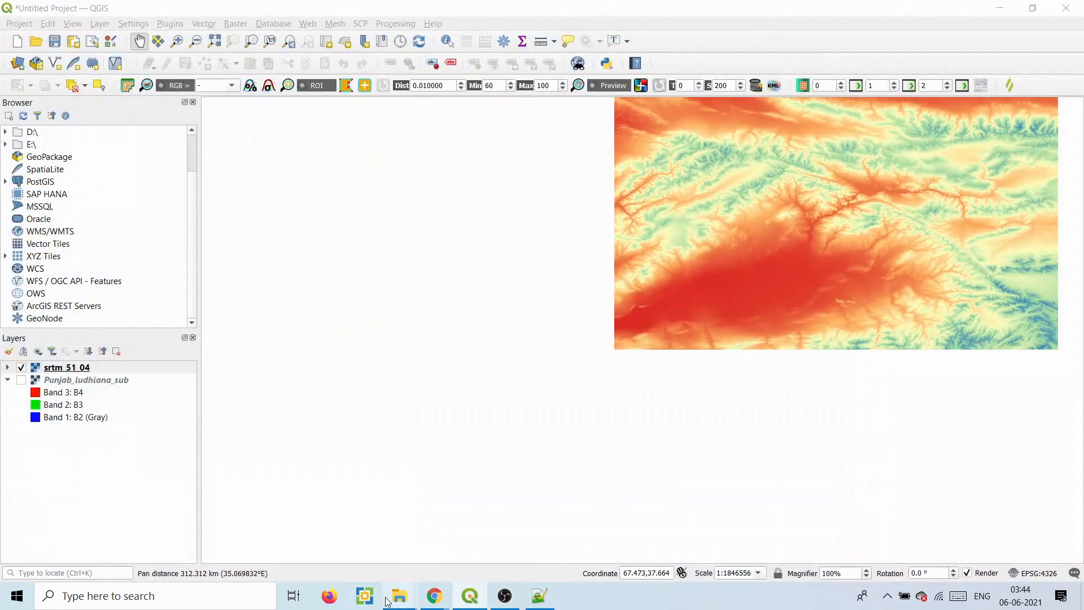
{"action": "mouse_move", "coordinate": [387, 599]}
{"action": "left_click", "coordinate": [497, 547]}
{"action": "left_click_drag", "start_coordinate": [327, 189], "coordinate": [895, 280]}
- Zoom the map to the ludhiana layer and open its layer properties
{"action": "left_click", "coordinate": [688, 71]}
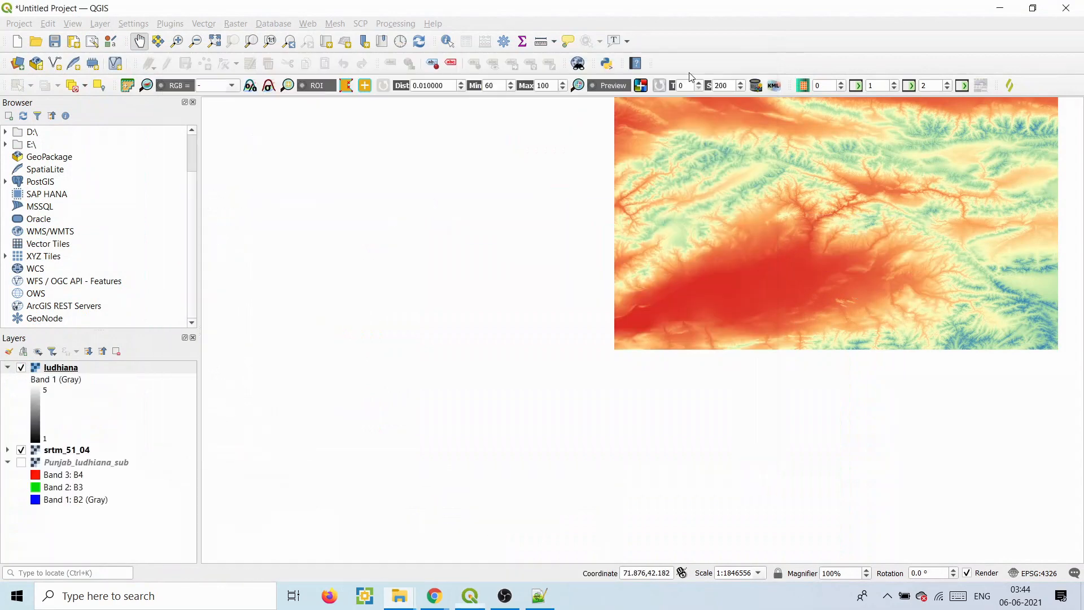
{"action": "right_click", "coordinate": [62, 373]}
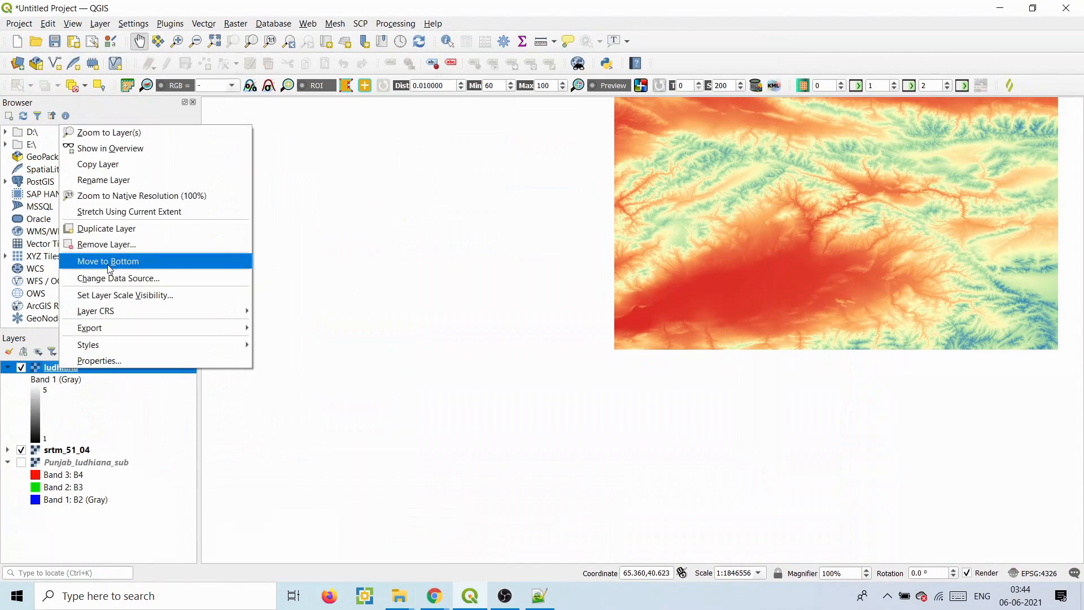
{"action": "left_click", "coordinate": [115, 136]}
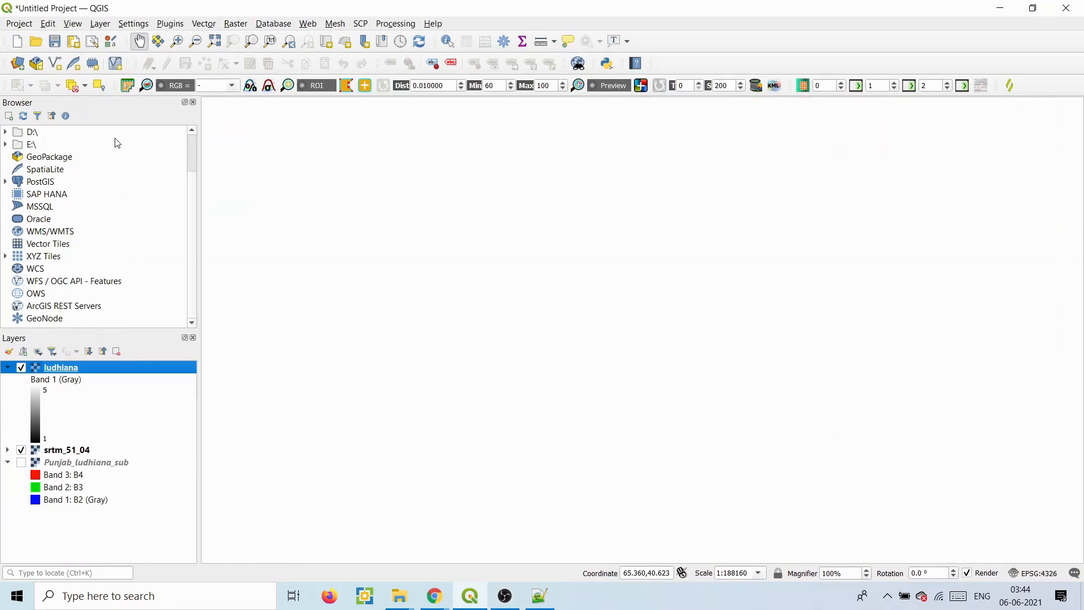
{"action": "right_click", "coordinate": [55, 372]}
{"action": "left_click", "coordinate": [75, 359]}
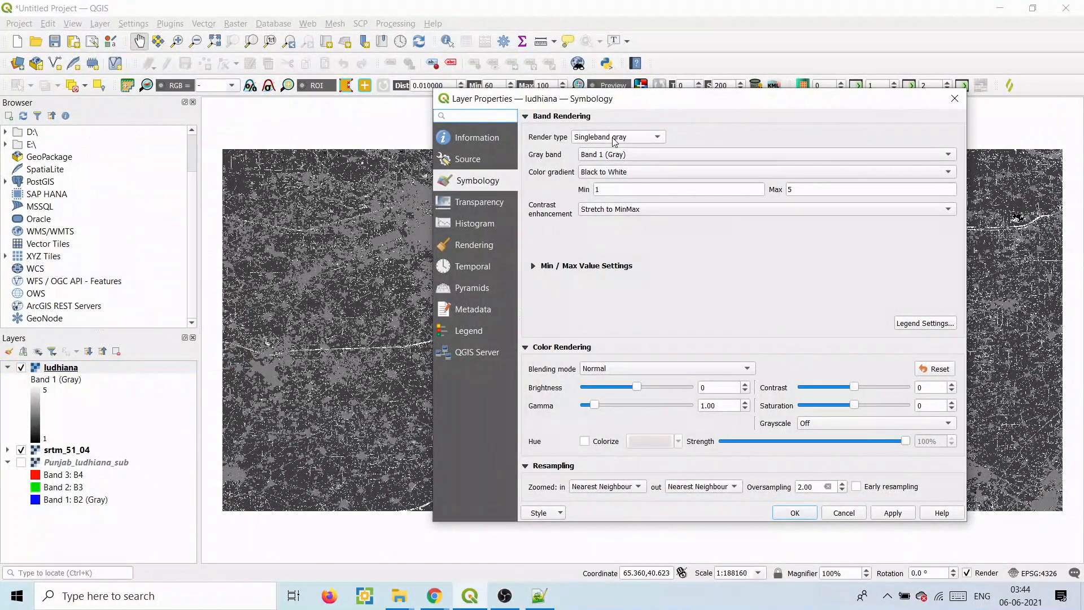
- Set the ludhiana render type to Paletted/Unique values and classify values 1–5
{"action": "left_click", "coordinate": [615, 140]}
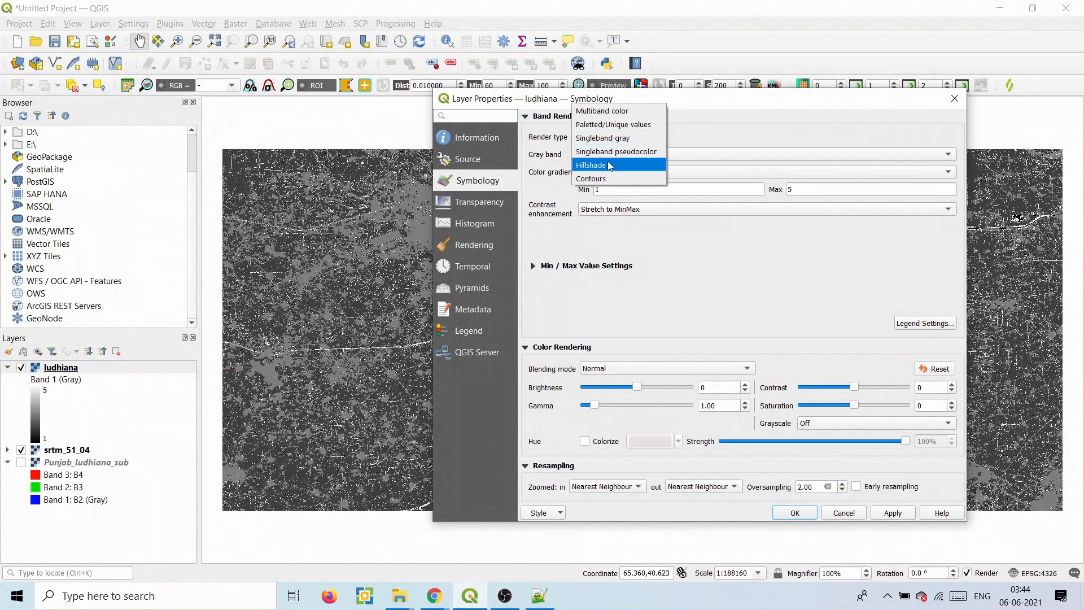
{"action": "left_click", "coordinate": [603, 125]}
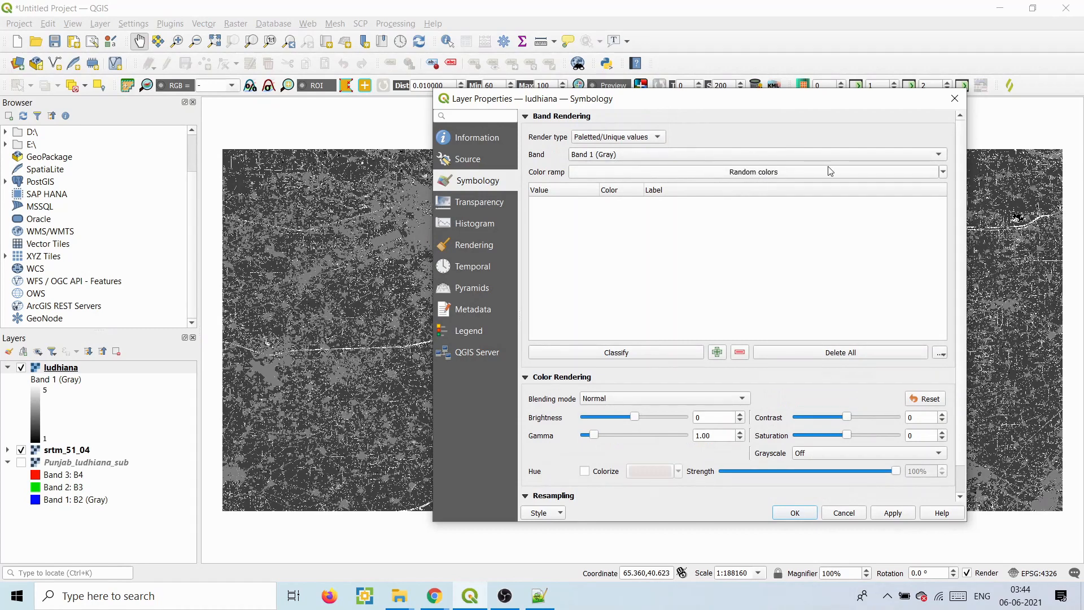
{"action": "left_click", "coordinate": [943, 173]}
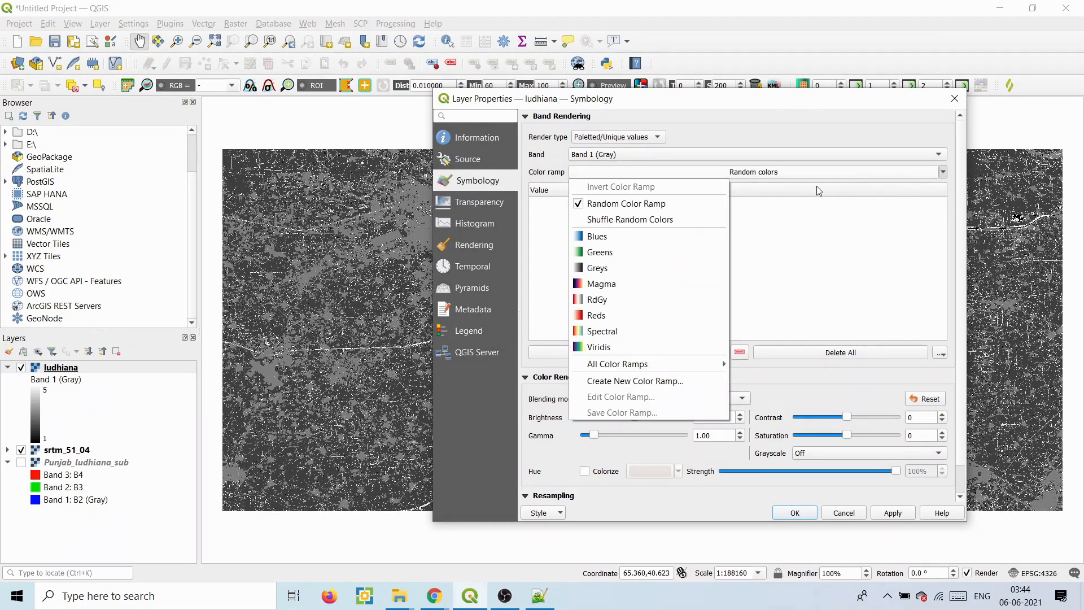
{"action": "left_click", "coordinate": [951, 190]}
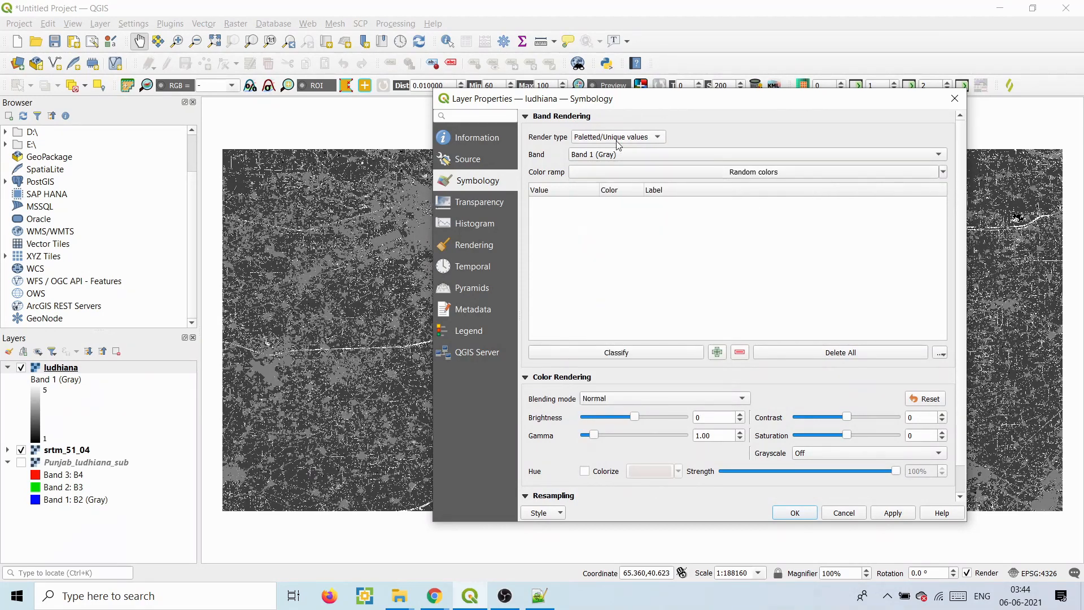
{"action": "left_click", "coordinate": [610, 354]}
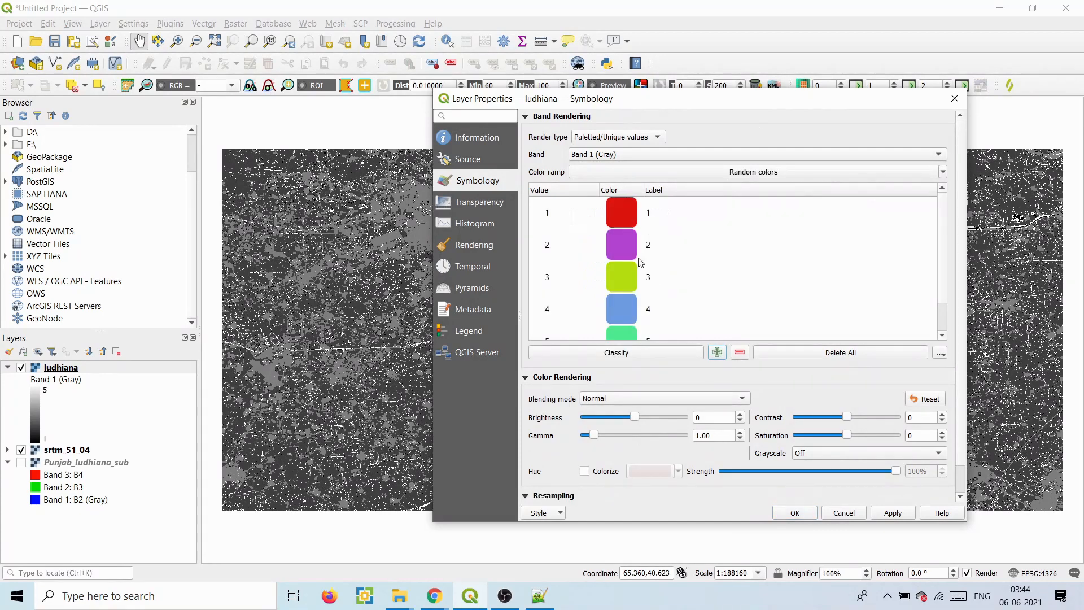
{"action": "scroll", "coordinate": [941, 283], "scroll_direction": "down", "scroll_amount": 1}
{"action": "scroll", "coordinate": [941, 297], "scroll_direction": "up", "scroll_amount": 1}
- Colour value 1 blue (#130fdc) and value 2 yellow (#ffdd00)
{"action": "left_click", "coordinate": [630, 217]}
{"action": "double_click", "coordinate": [627, 213]}
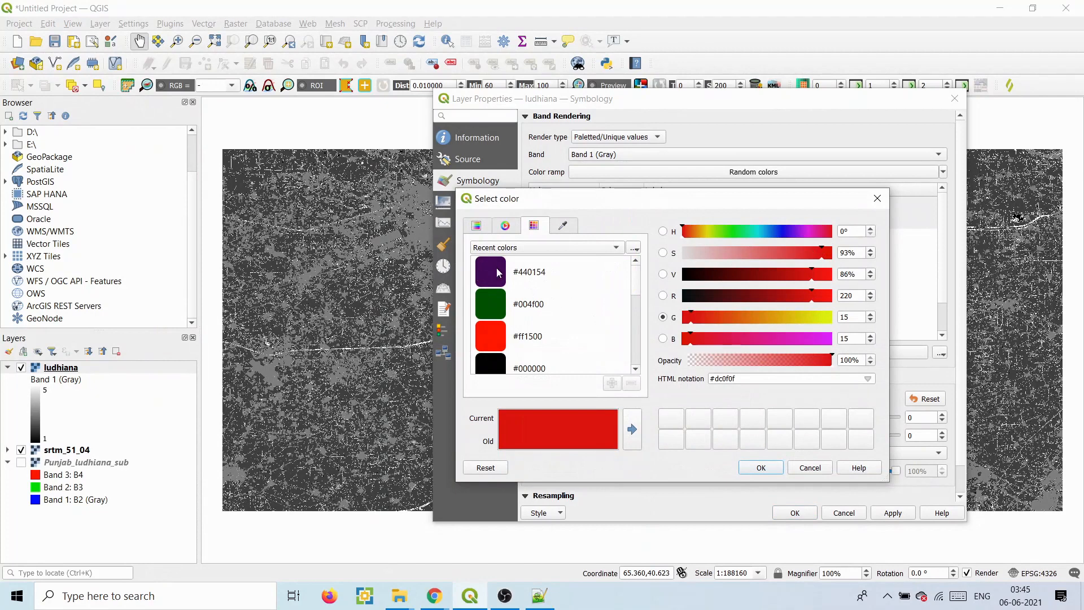
{"action": "left_click_drag", "start_coordinate": [641, 283], "coordinate": [641, 324]}
{"action": "left_click", "coordinate": [485, 308]}
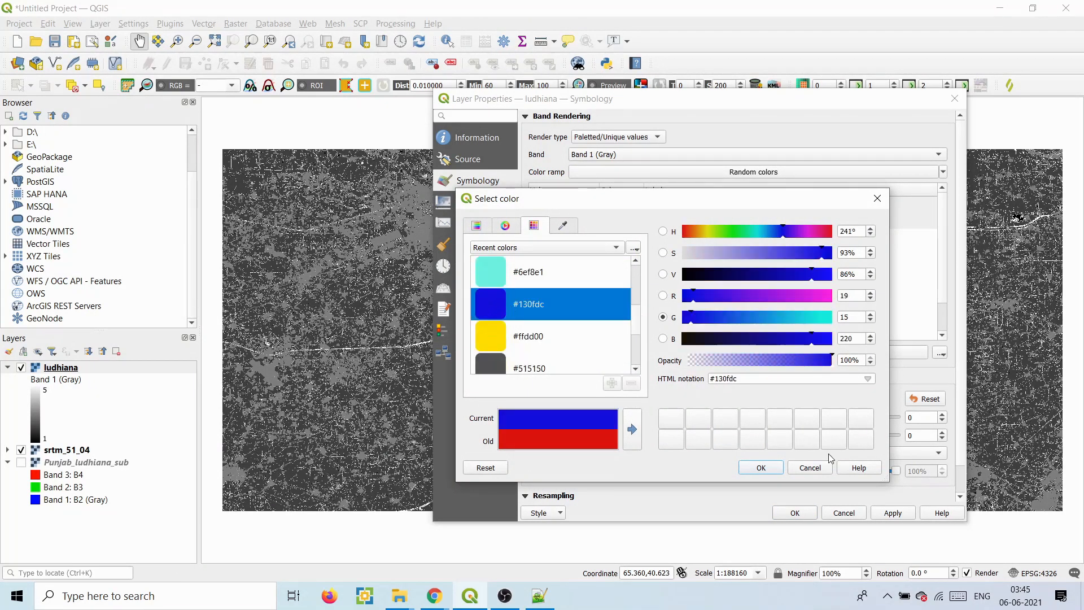
{"action": "left_click", "coordinate": [760, 468]}
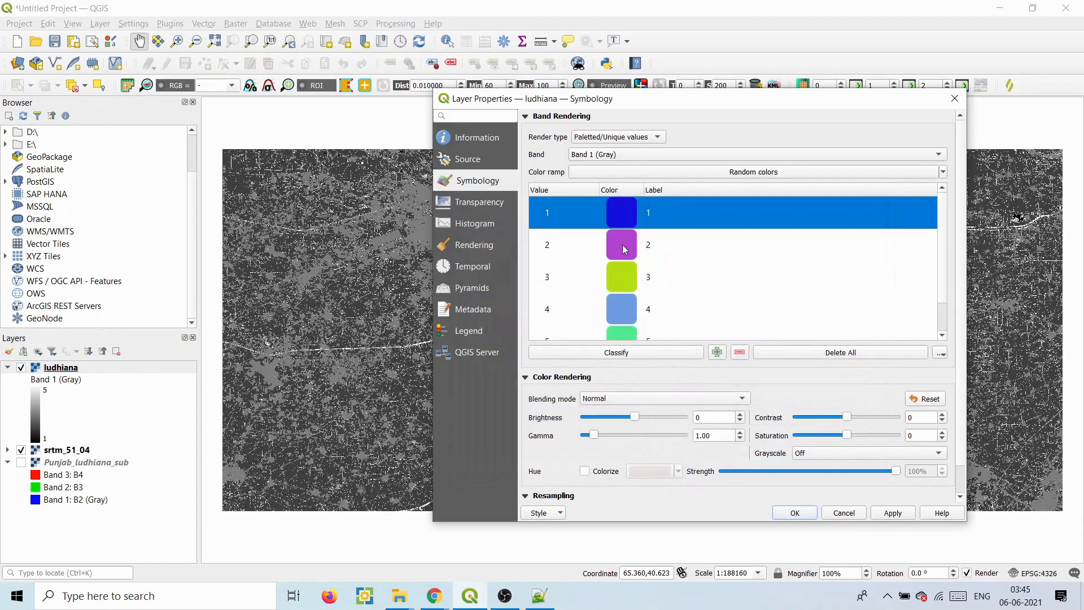
{"action": "double_click", "coordinate": [622, 245]}
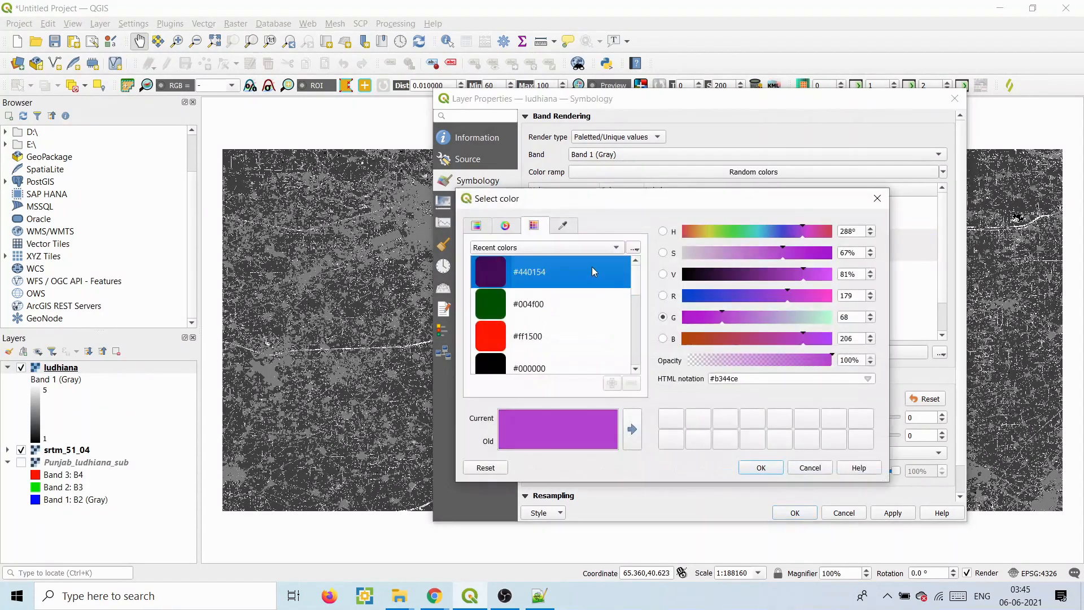
{"action": "left_click_drag", "start_coordinate": [636, 284], "coordinate": [636, 307]}
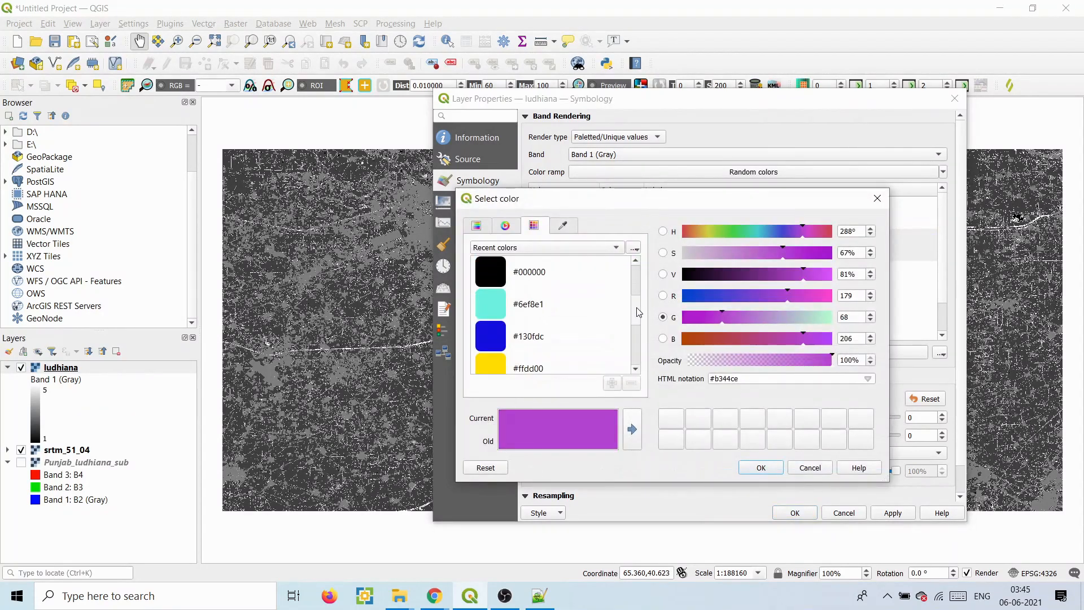
{"action": "left_click", "coordinate": [494, 367]}
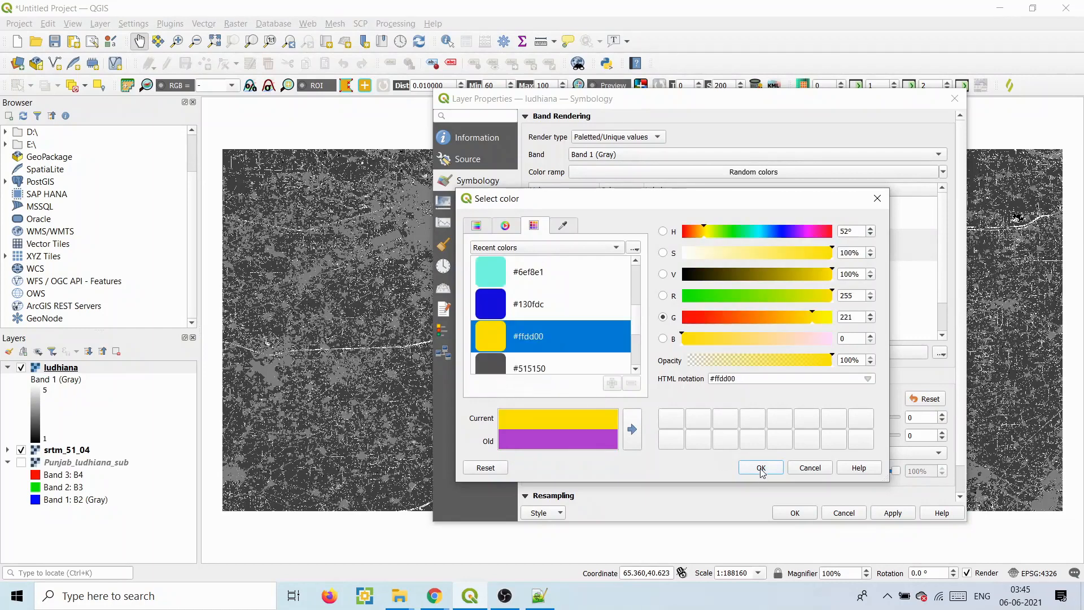
{"action": "left_click", "coordinate": [761, 468]}
- Colour value 3 red, 4 cyan (#6ef8e1), 5 dark green (#004f00), and apply
{"action": "double_click", "coordinate": [615, 272]}
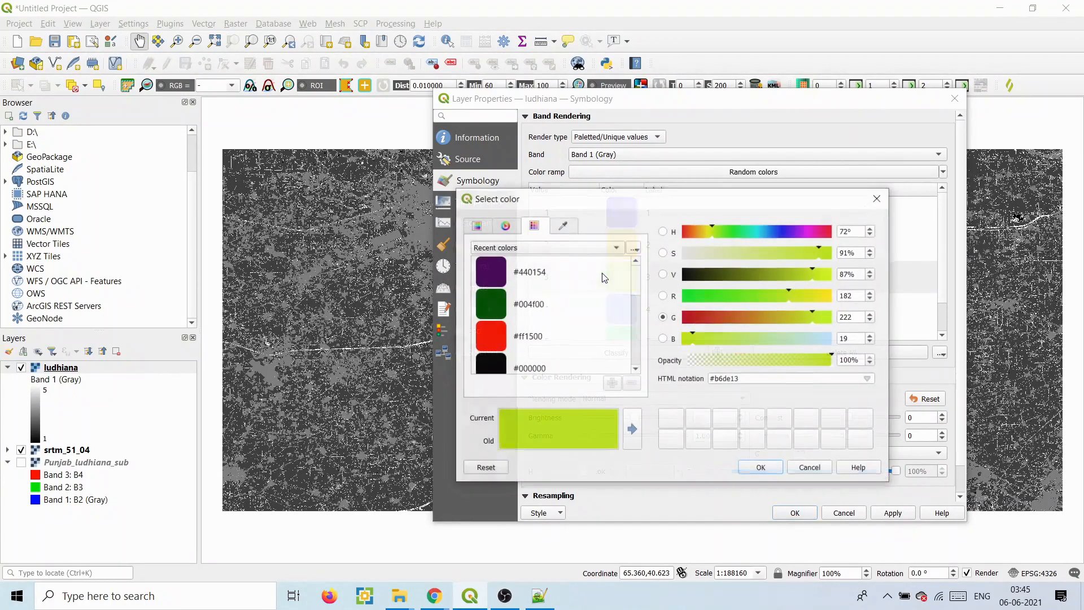
{"action": "left_click", "coordinate": [490, 334]}
{"action": "left_click", "coordinate": [761, 468]}
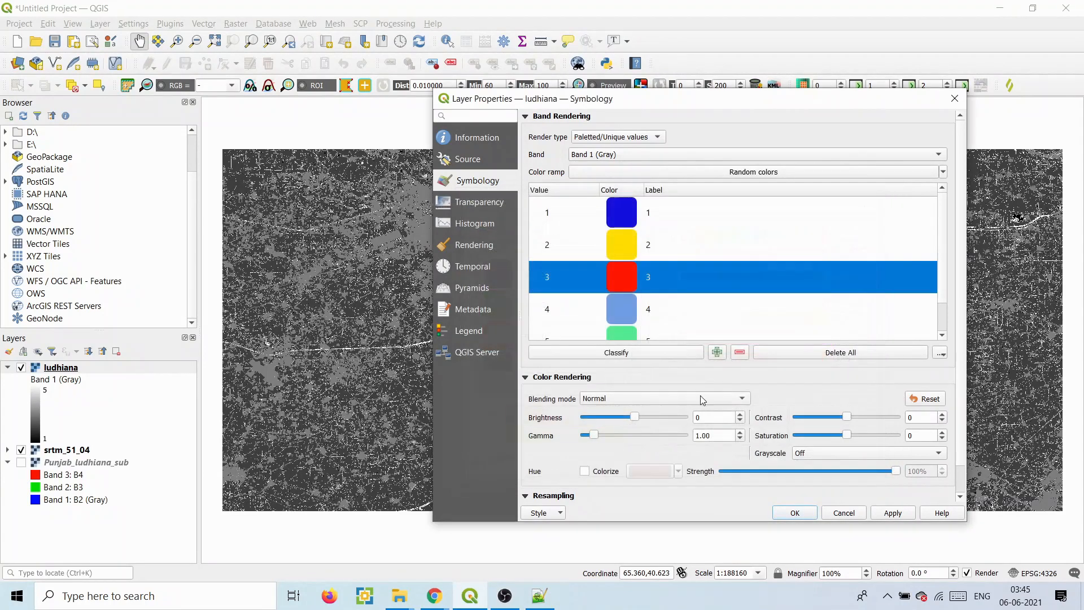
{"action": "double_click", "coordinate": [633, 320]}
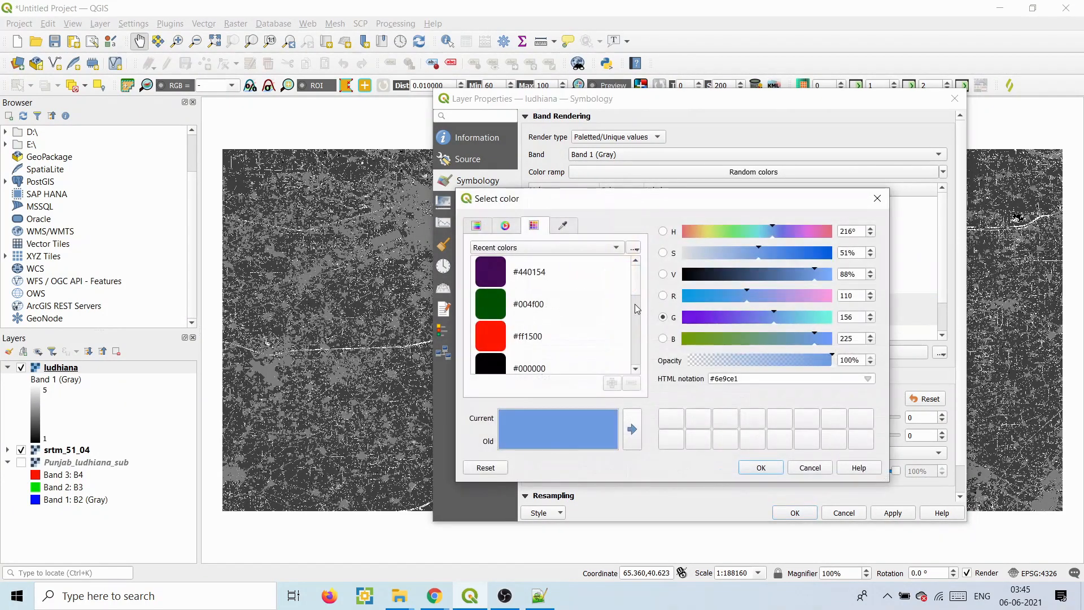
{"action": "scroll", "coordinate": [633, 284], "scroll_direction": "up", "scroll_amount": 3}
{"action": "left_click", "coordinate": [492, 273]}
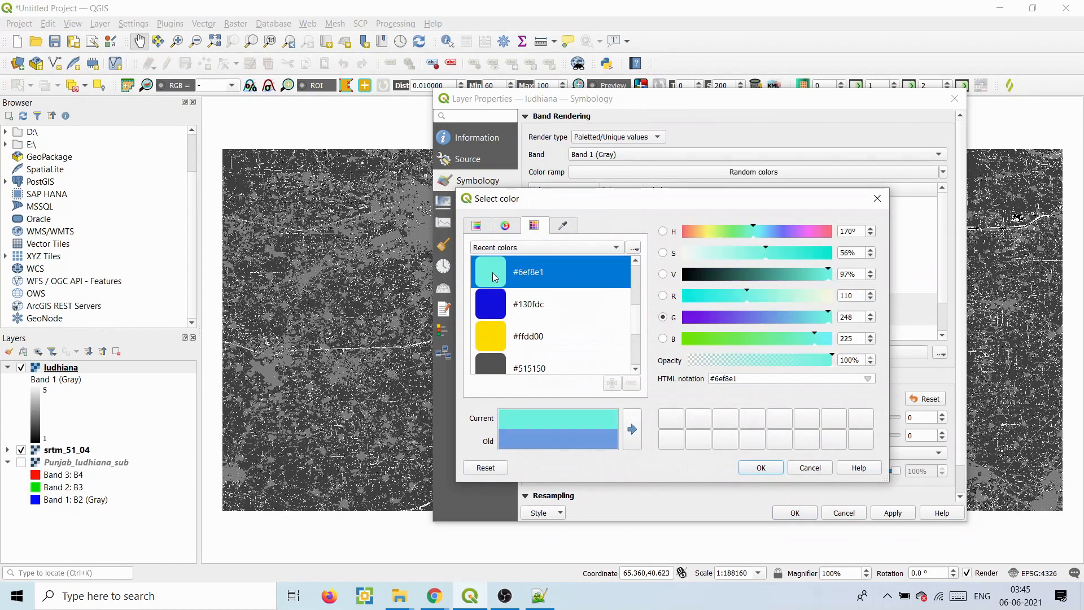
{"action": "left_click", "coordinate": [759, 468]}
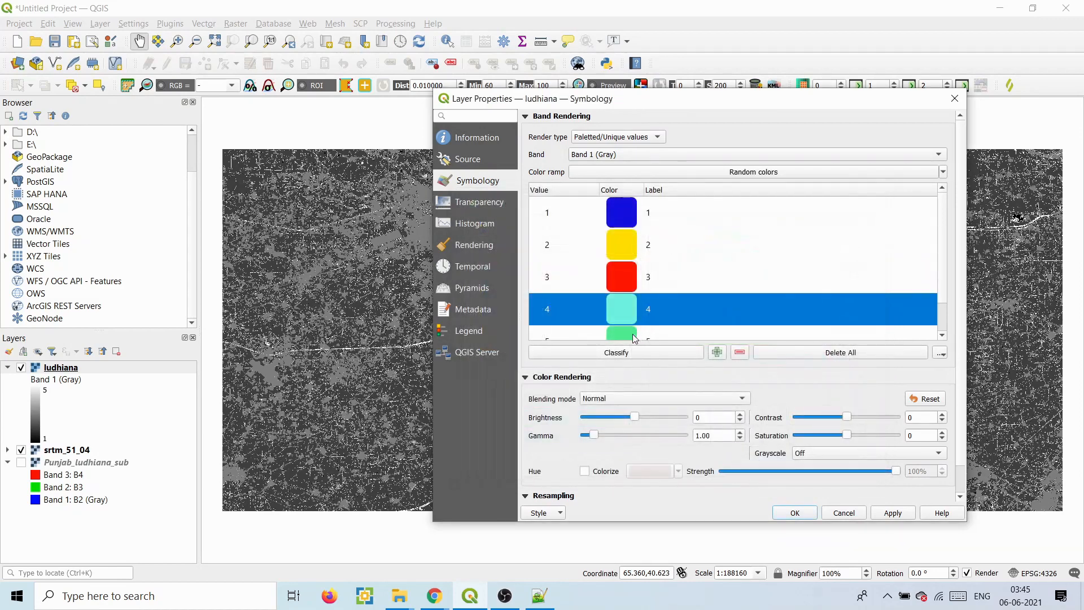
{"action": "double_click", "coordinate": [633, 334]}
{"action": "left_click", "coordinate": [517, 310]}
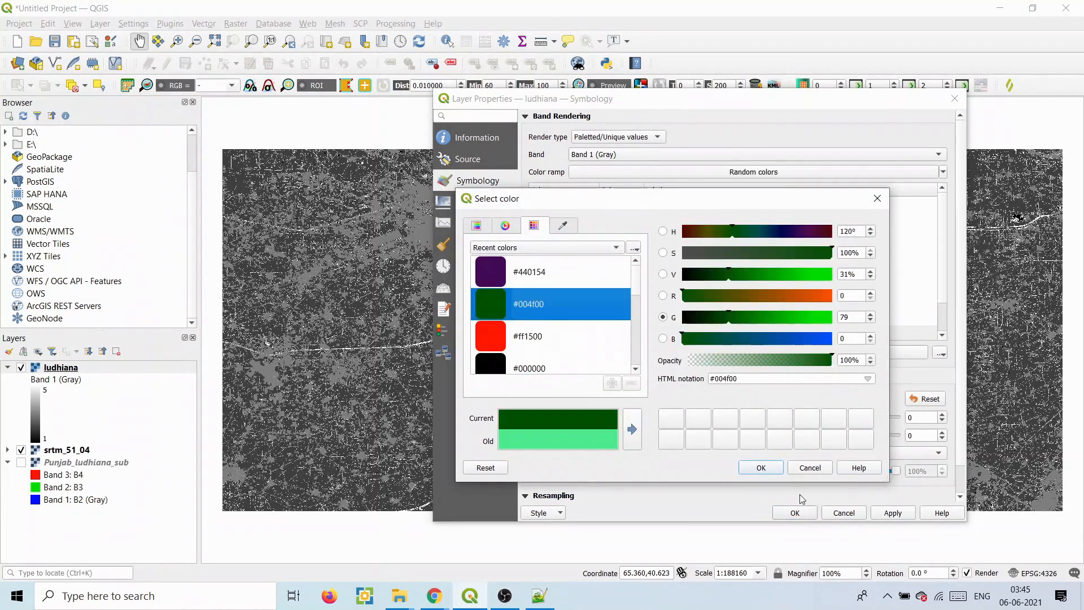
{"action": "left_click", "coordinate": [778, 473]}
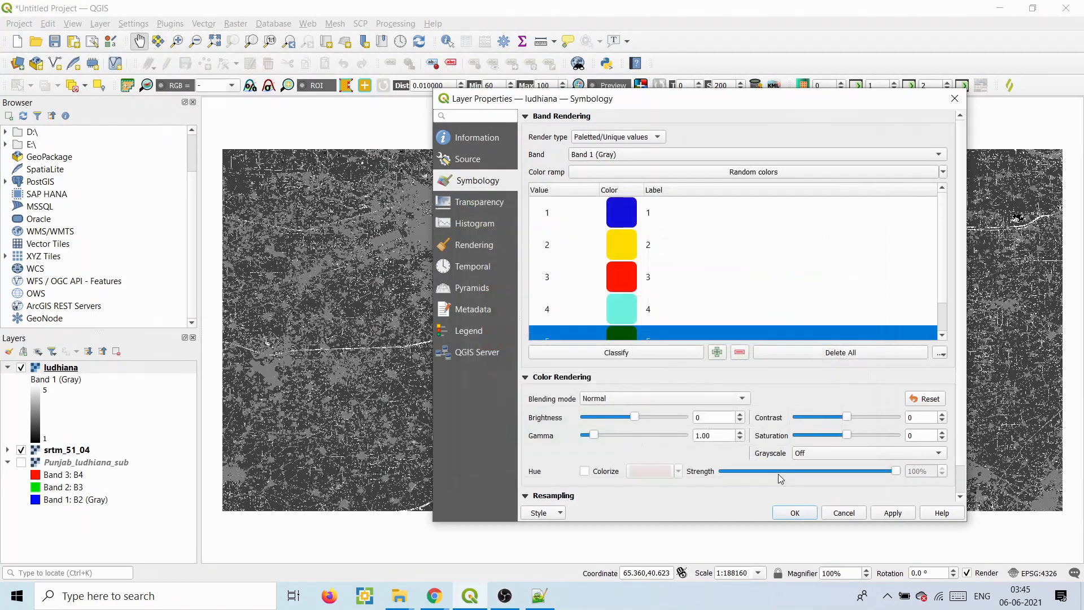
{"action": "left_click", "coordinate": [908, 515]}
- Save the ludhiana style as Styled Layer Descriptor lulc.sld on the Desktop and close properties
{"action": "left_click_drag", "start_coordinate": [622, 103], "coordinate": [744, 130]}
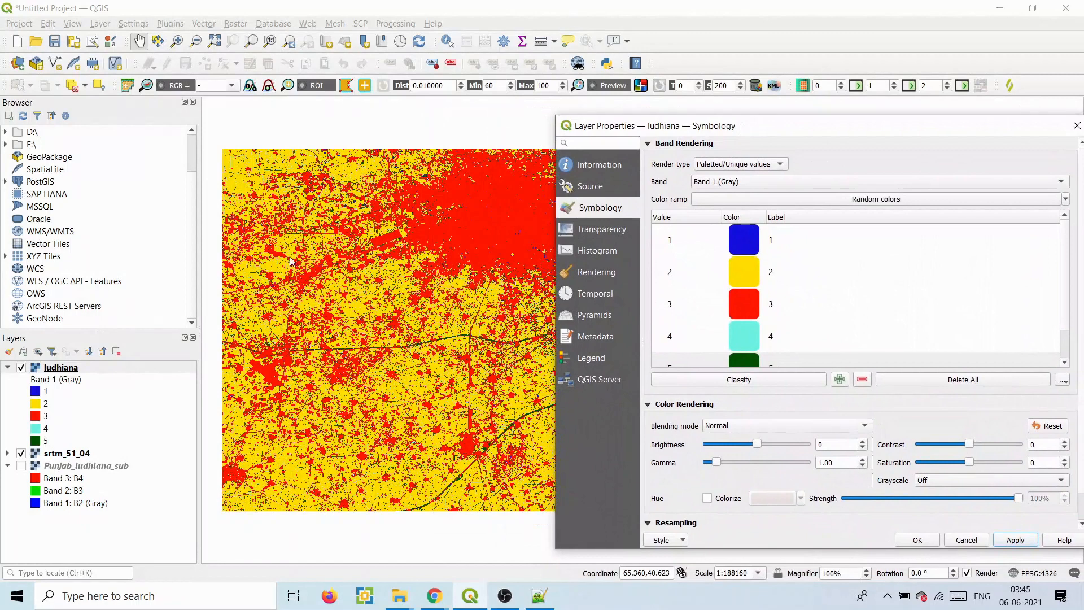
{"action": "left_click_drag", "start_coordinate": [670, 130], "coordinate": [448, 96]}
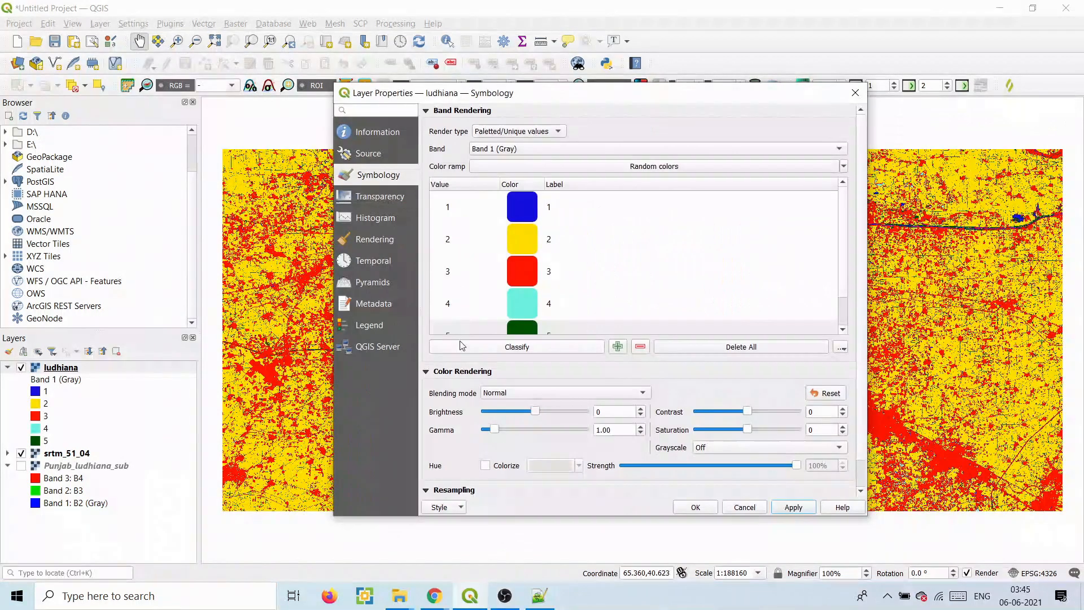
{"action": "left_click", "coordinate": [457, 509]}
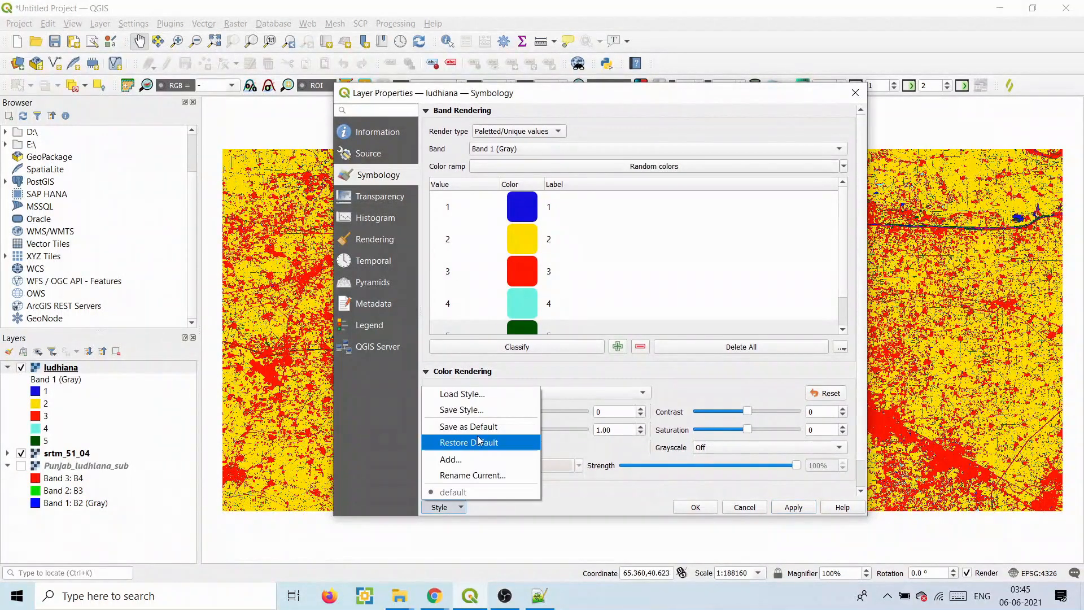
{"action": "left_click", "coordinate": [472, 409]}
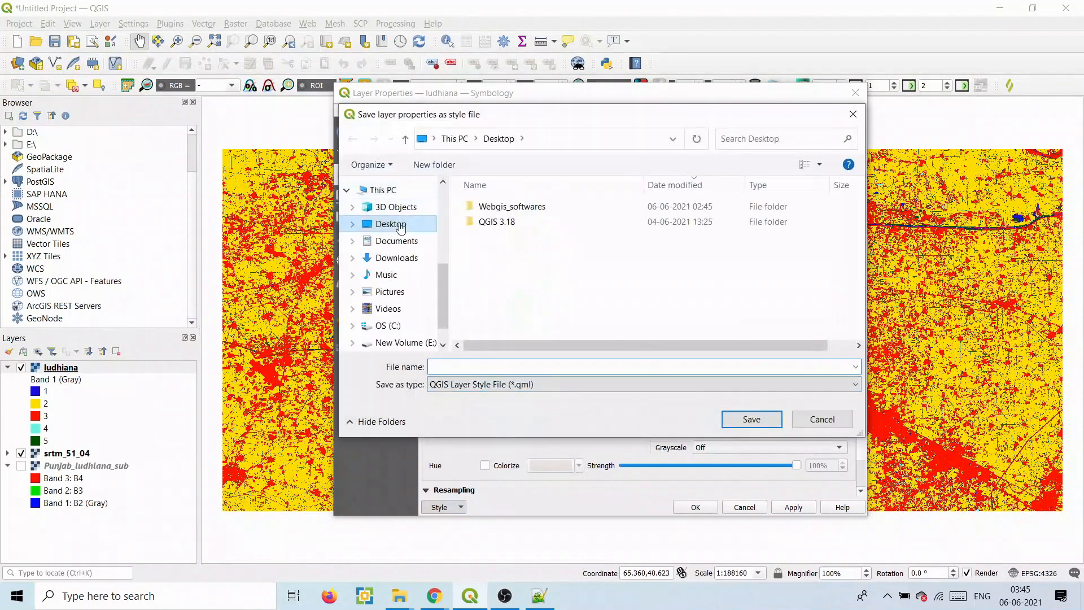
{"action": "left_click", "coordinate": [469, 385]}
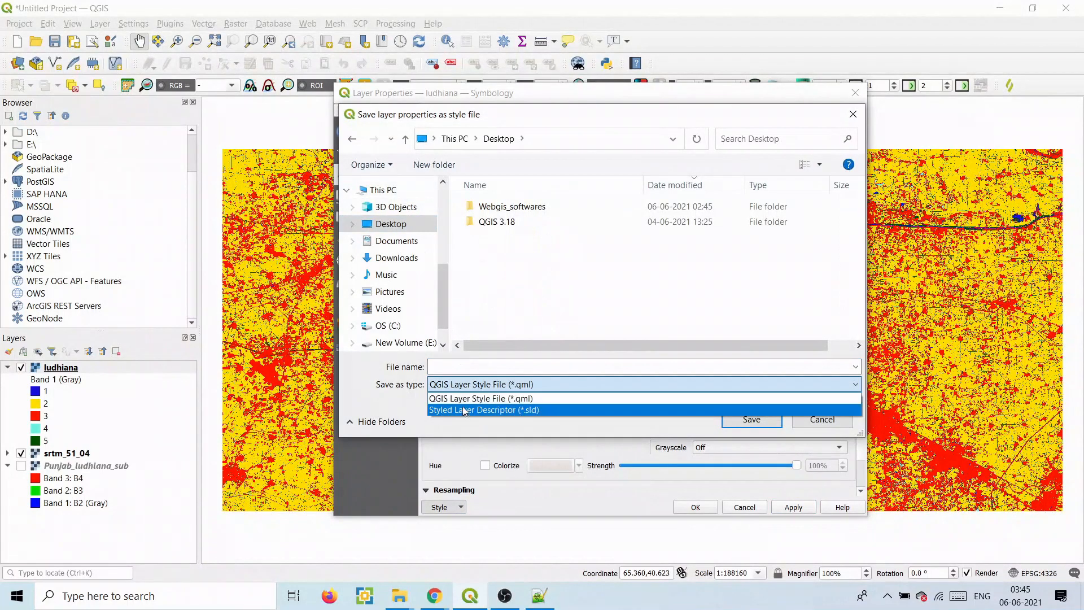
{"action": "left_click", "coordinate": [466, 412]}
{"action": "left_click", "coordinate": [456, 368]}
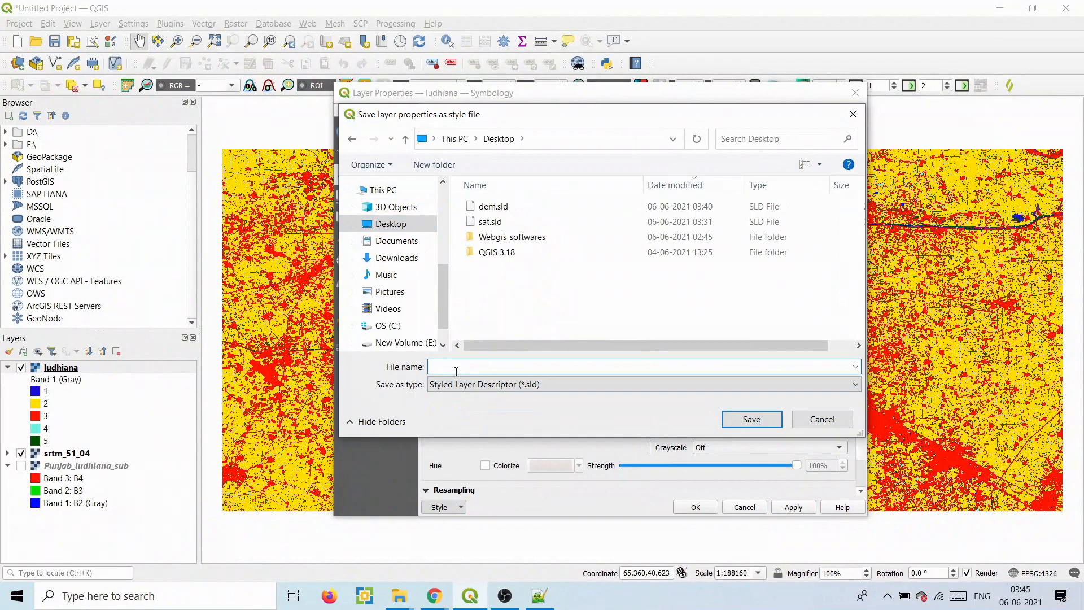
{"action": "left_click", "coordinate": [737, 418]}
{"action": "left_click", "coordinate": [696, 507]}
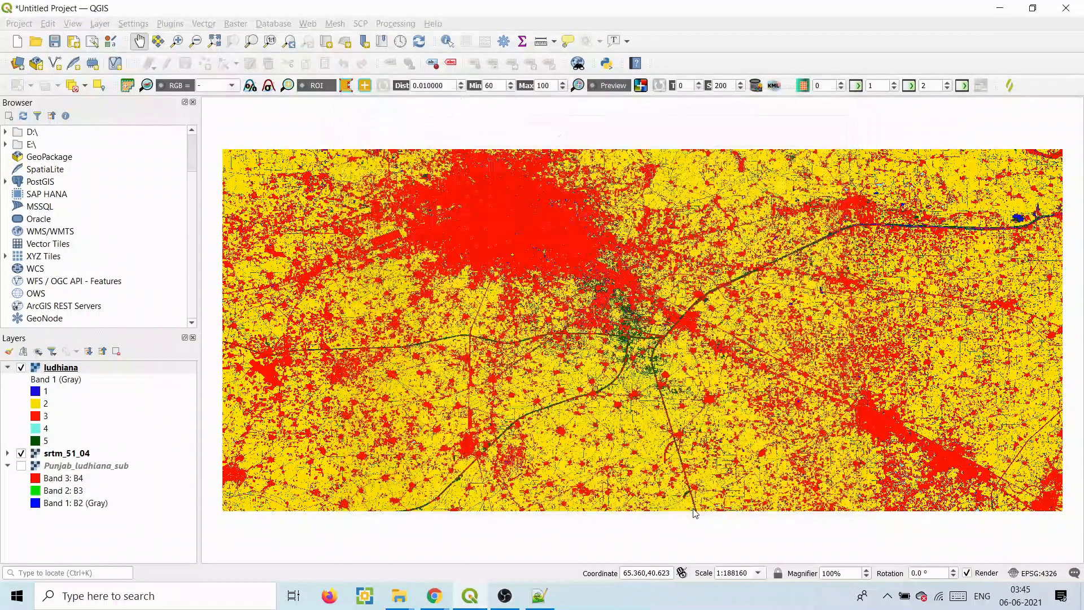
{"action": "key", "text": "super+d"}
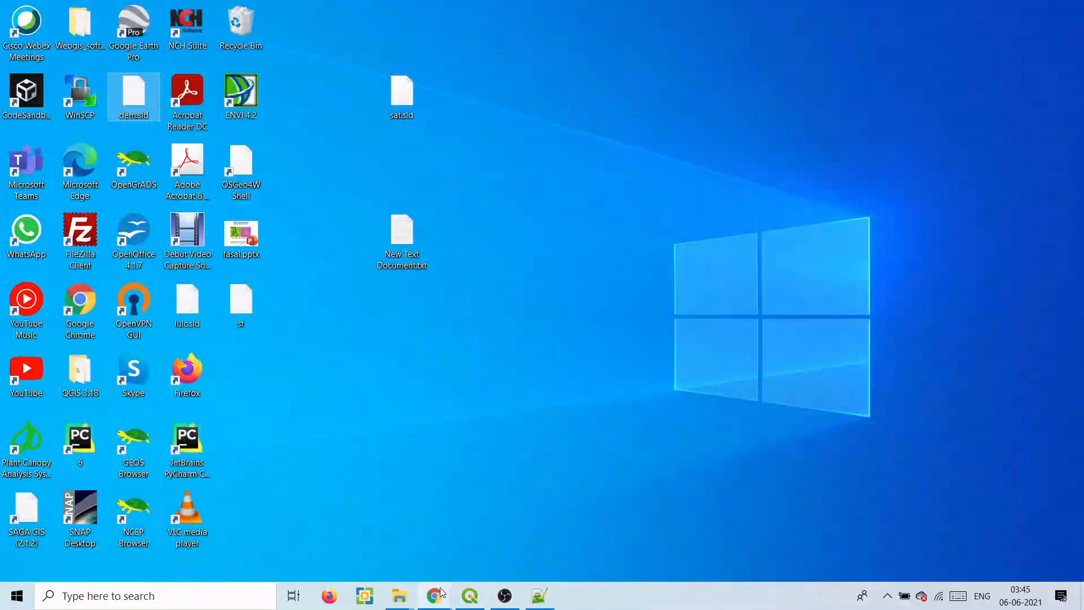
- Switch to the GeoServer tab in Chrome and go to the Styles page
{"action": "mouse_move", "coordinate": [400, 594]}
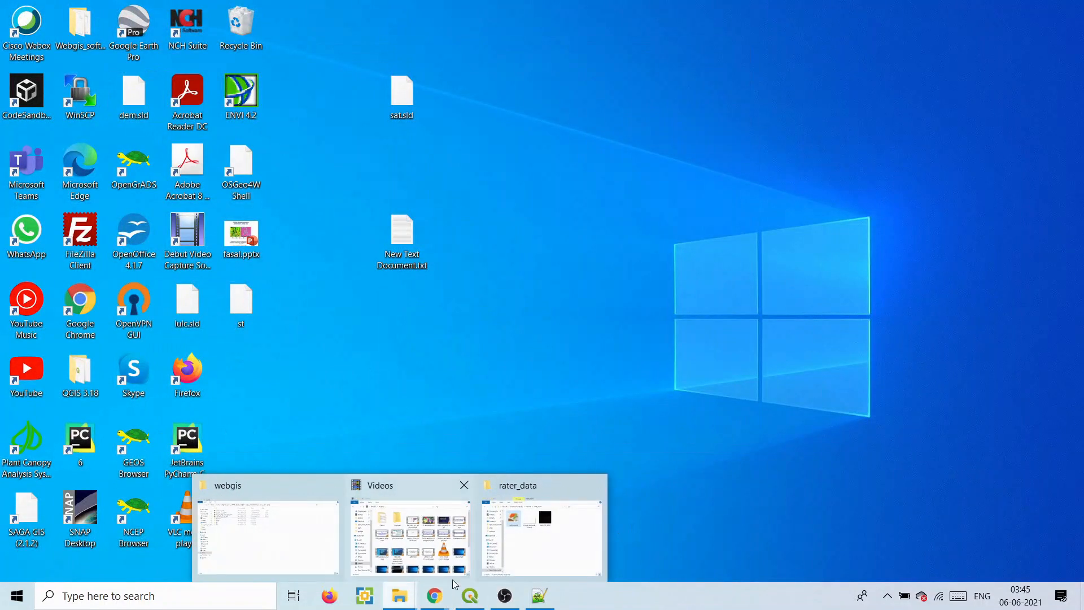
{"action": "mouse_move", "coordinate": [434, 594]}
{"action": "left_click", "coordinate": [495, 547]}
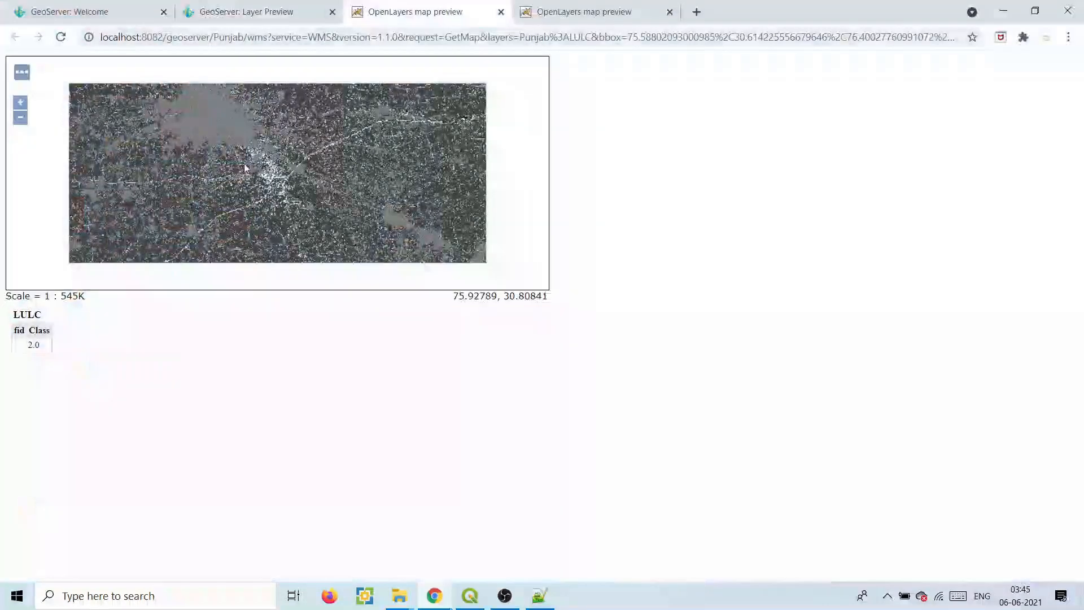
{"action": "left_click", "coordinate": [93, 9]}
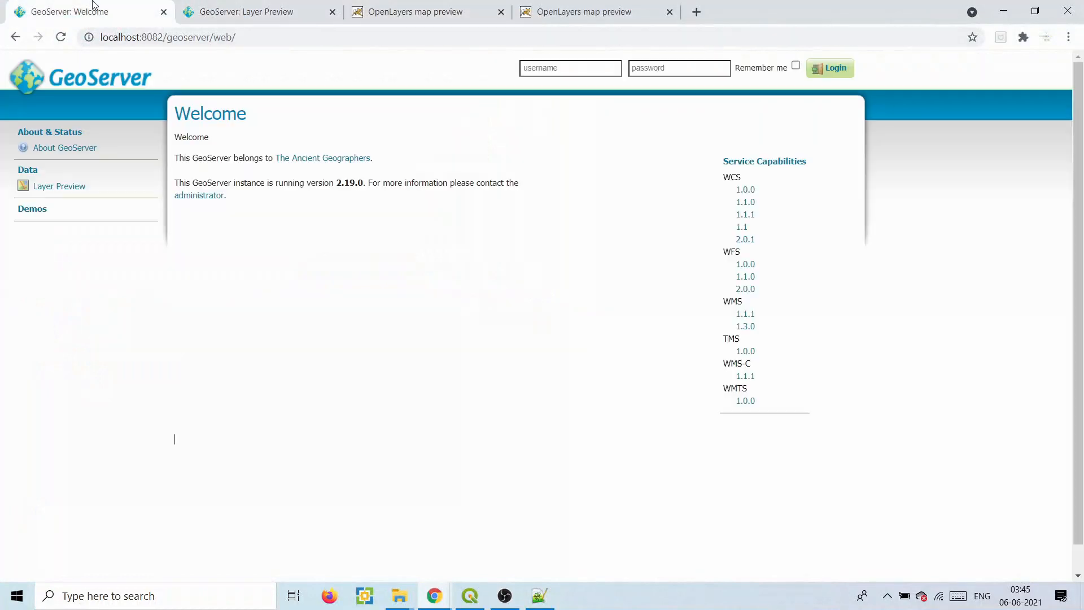
{"action": "left_click", "coordinate": [196, 6]}
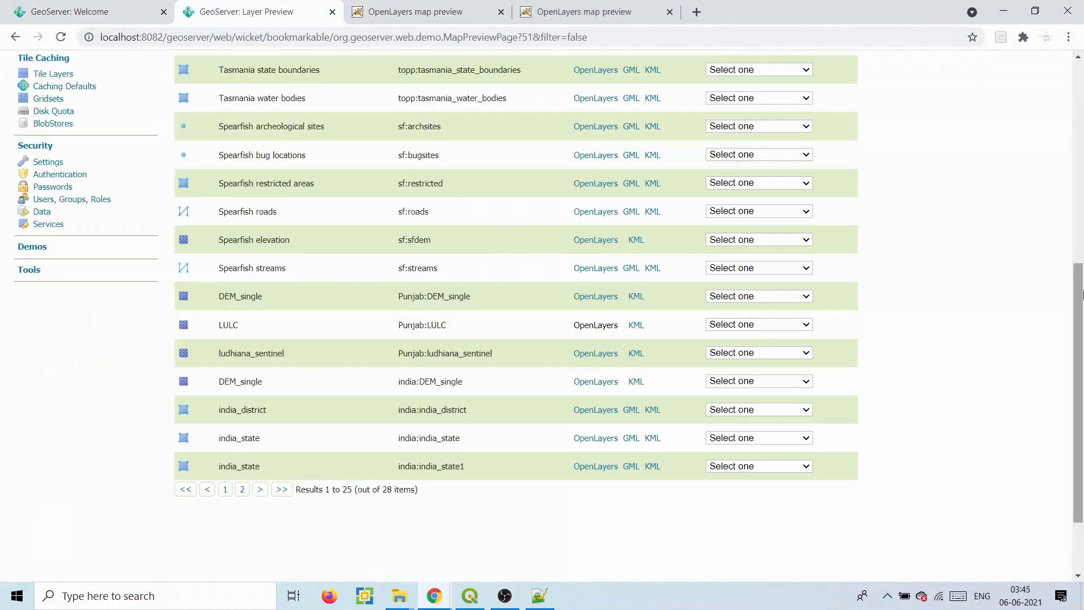
{"action": "scroll", "coordinate": [1083, 294], "scroll_direction": "up", "scroll_amount": 5}
{"action": "left_click", "coordinate": [50, 143]}
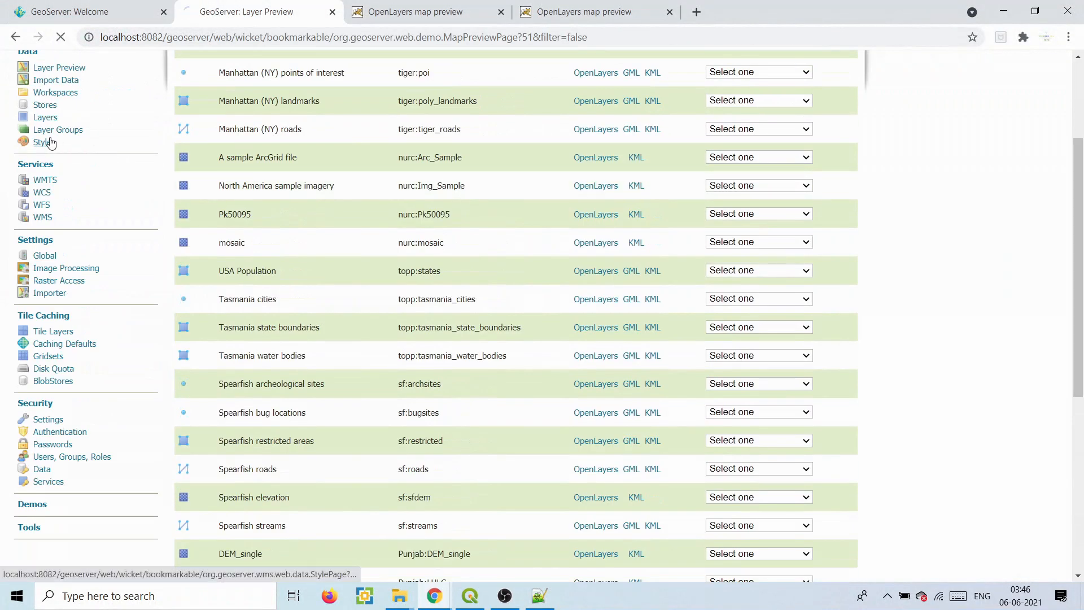
- Add a new style named LULC in the Punjab workspace
{"action": "left_click", "coordinate": [212, 153]}
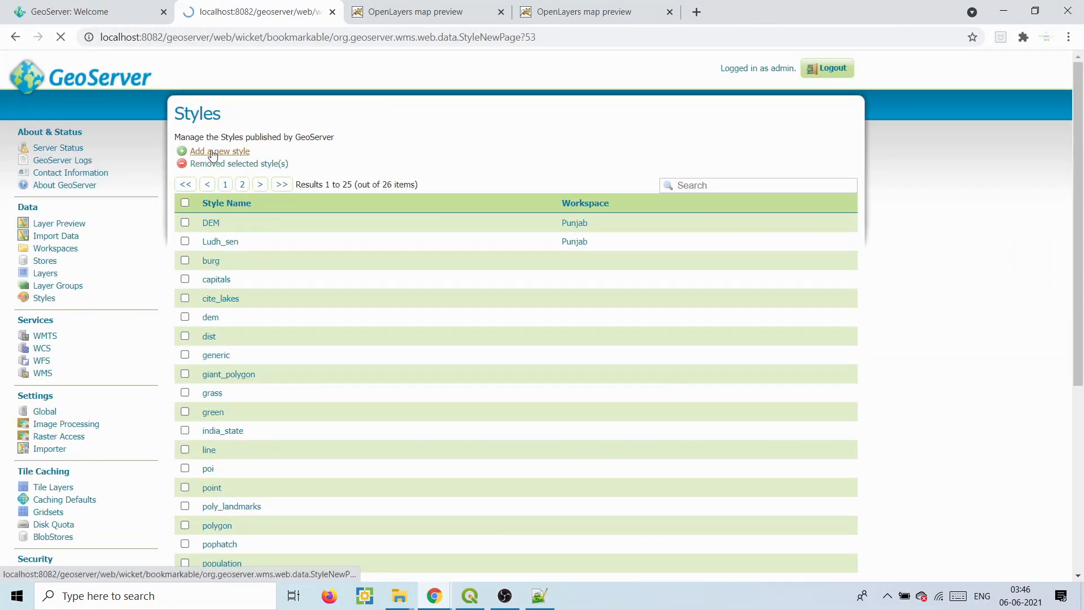
{"action": "left_click", "coordinate": [211, 232]}
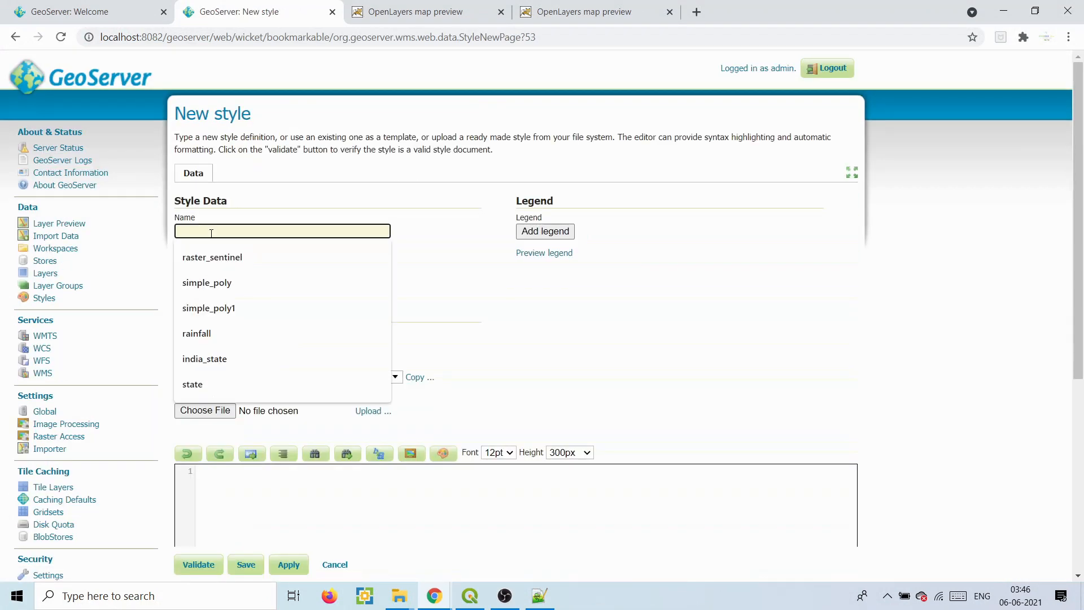
{"action": "type", "text": "LULC"}
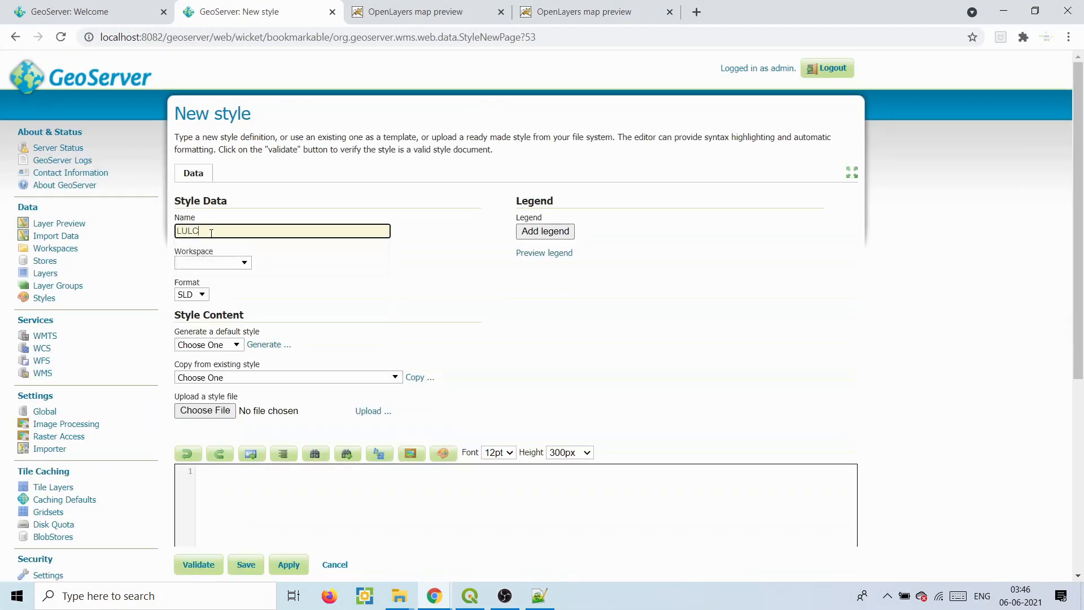
{"action": "left_click", "coordinate": [229, 261]}
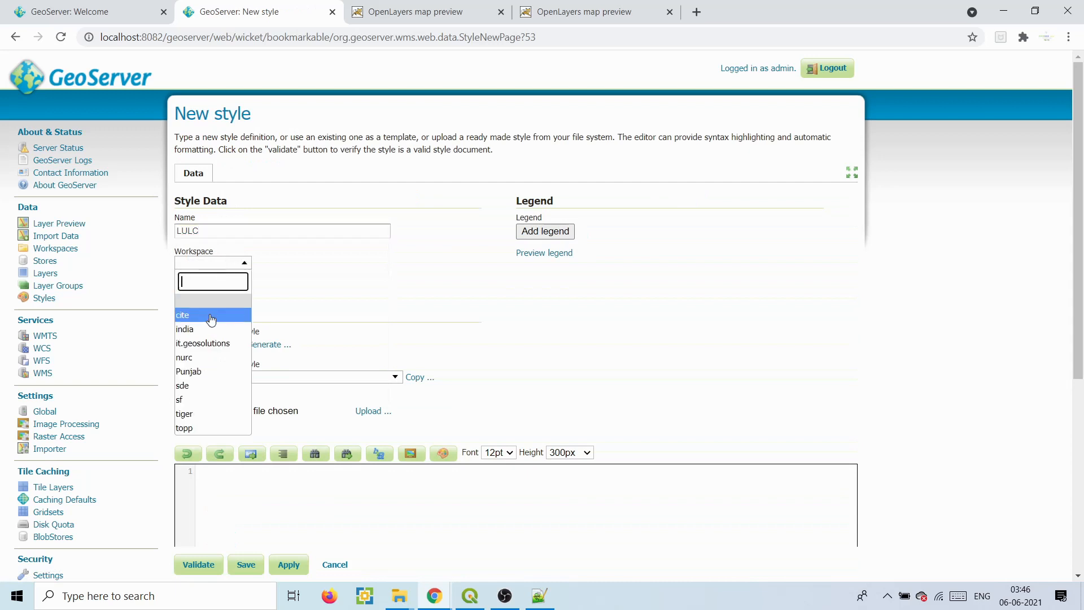
{"action": "left_click", "coordinate": [206, 372]}
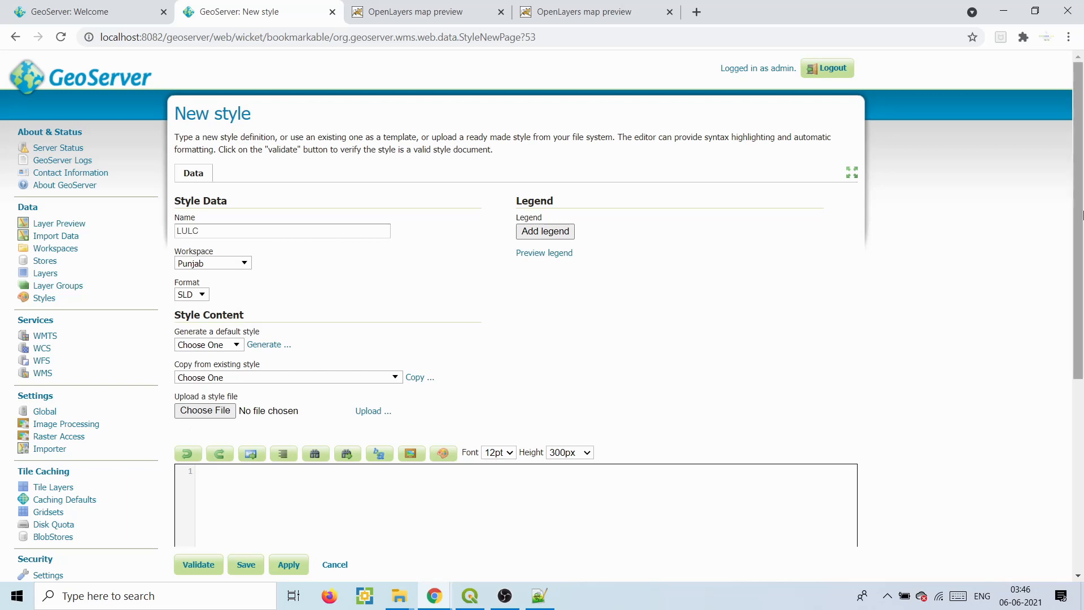
{"action": "scroll", "coordinate": [635, 353], "scroll_direction": "down", "scroll_amount": 4}
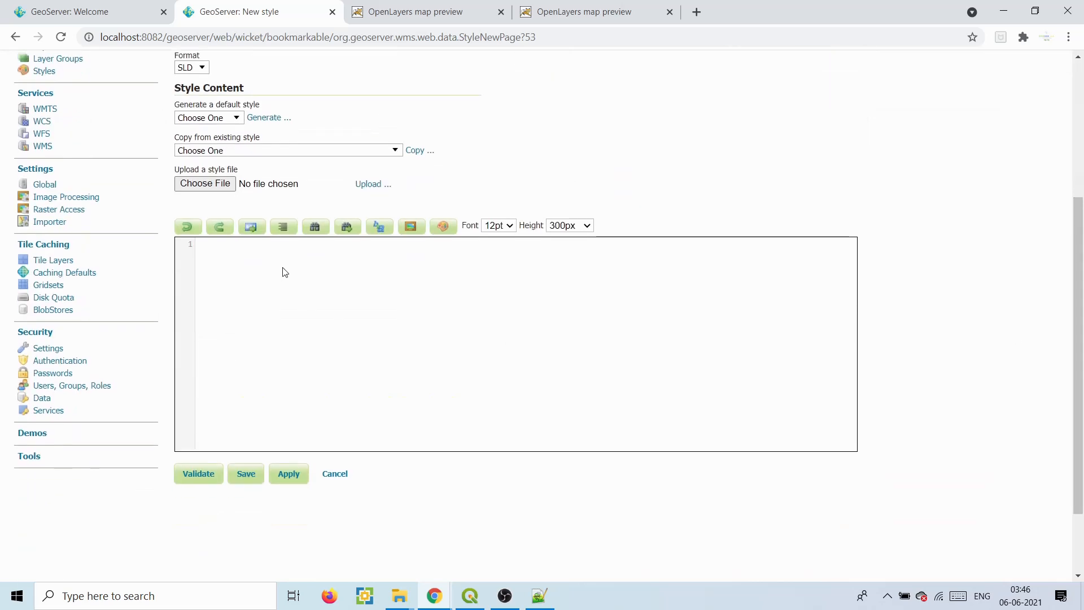
- Open the Desktop's lulc.sld in Notepad++, copy all its SLD XML, and return to GeoServer
{"action": "left_click", "coordinate": [539, 596]}
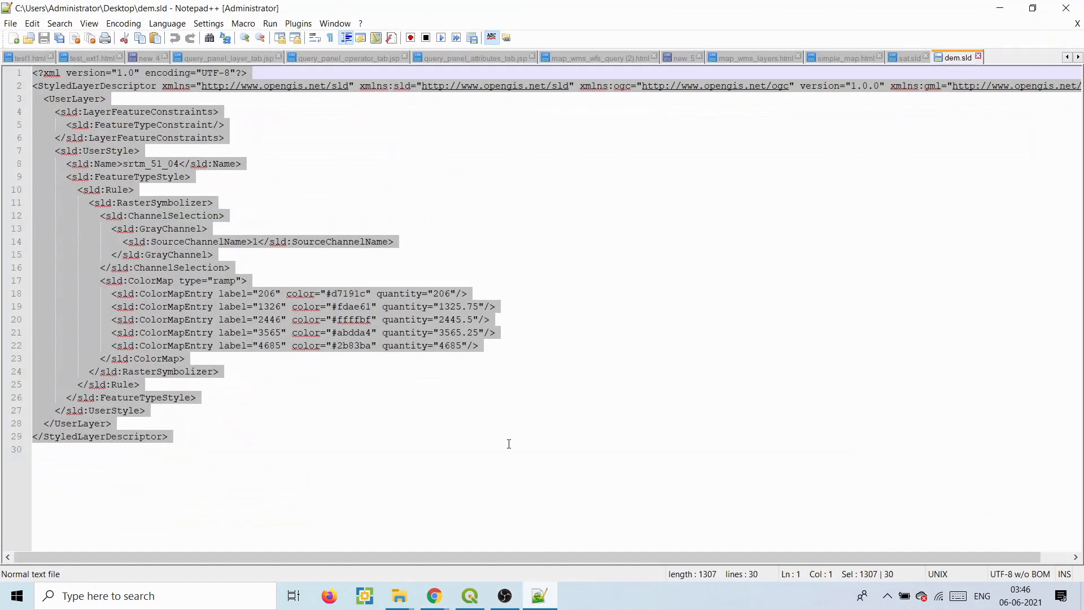
{"action": "left_click", "coordinate": [1081, 598]}
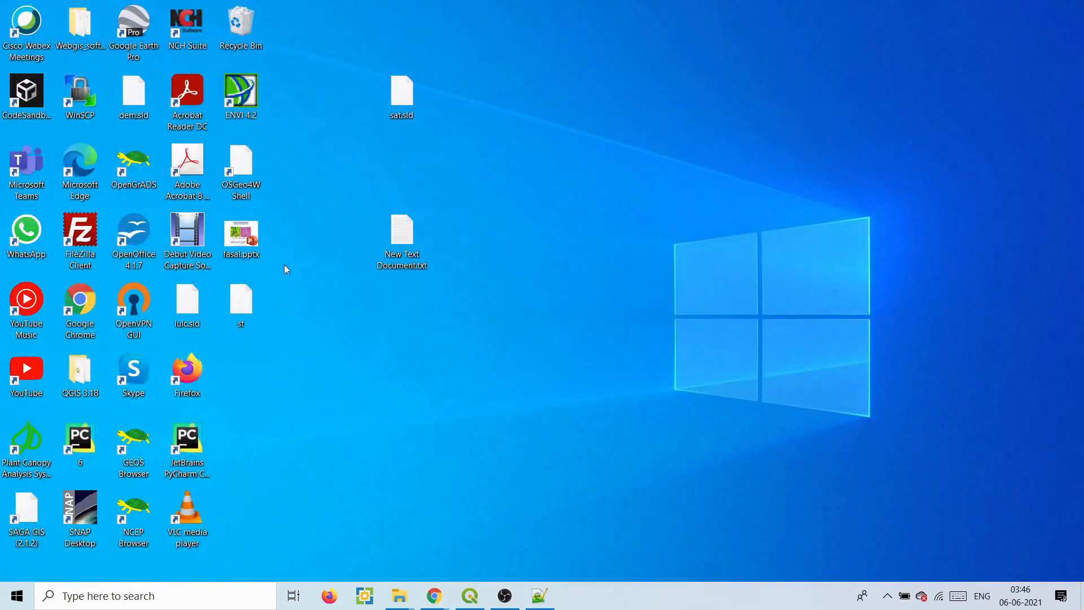
{"action": "right_click", "coordinate": [197, 303]}
{"action": "left_click", "coordinate": [145, 266]}
{"action": "key", "text": "ctrl+a"}
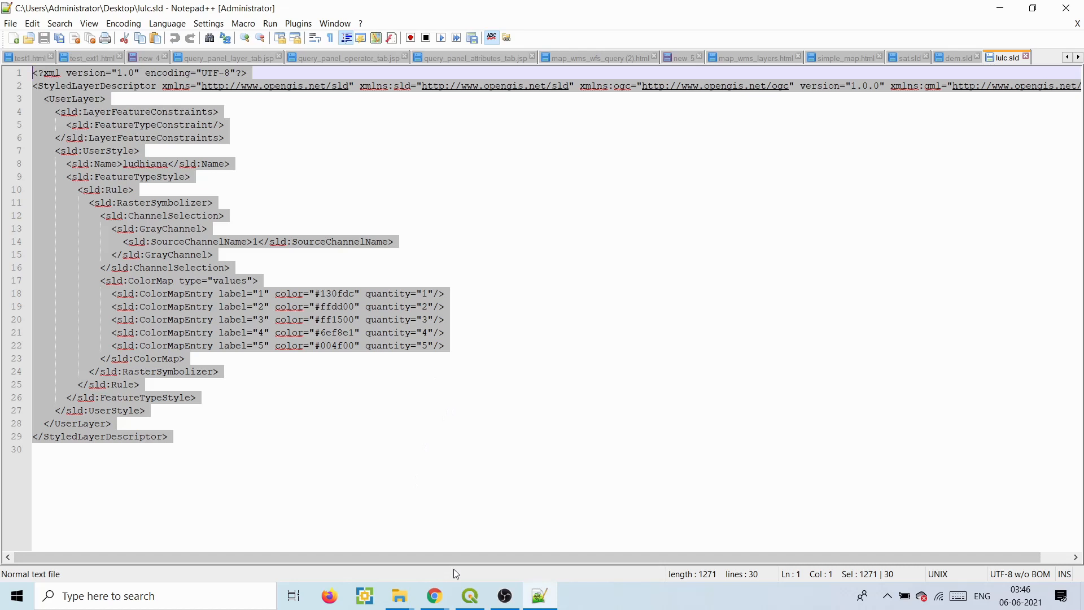
{"action": "mouse_move", "coordinate": [435, 597]}
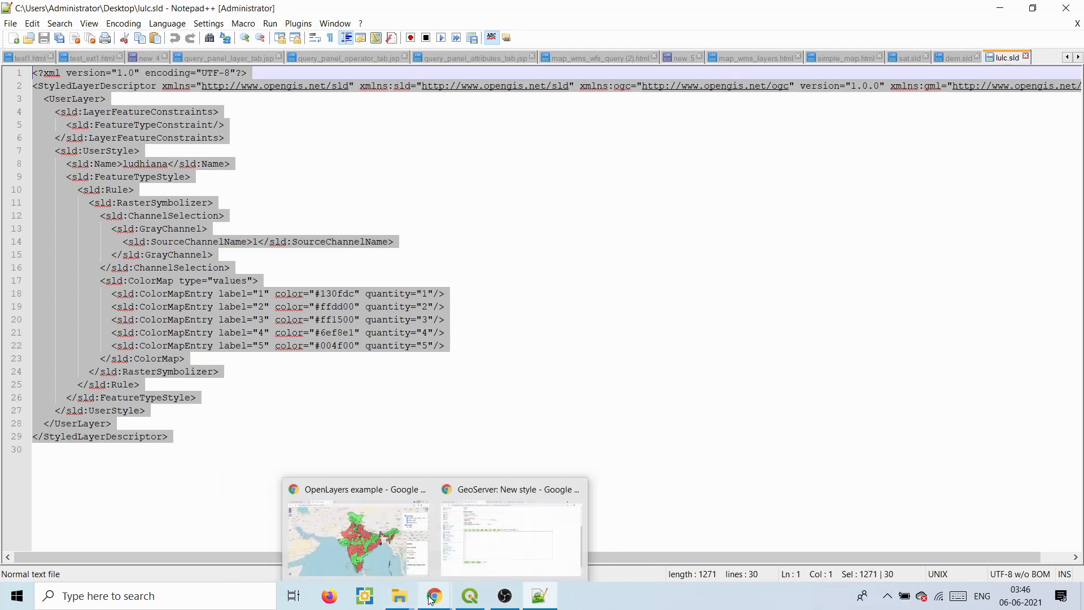
{"action": "left_click", "coordinate": [486, 537]}
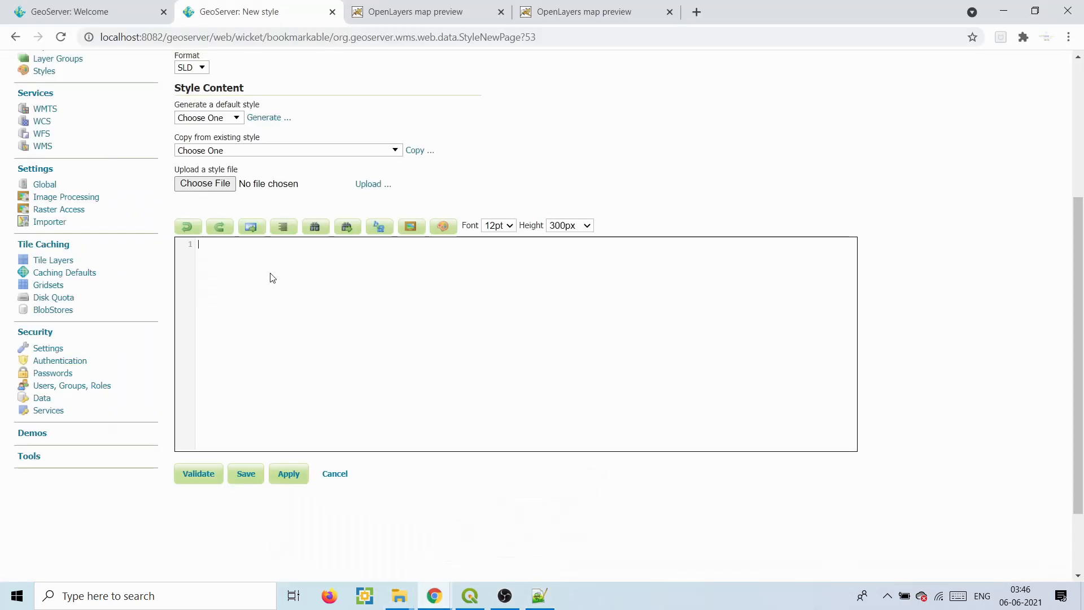
- Paste the lulc.sld XML into the LULC style editor, validate it, and preview the legend
{"action": "left_click", "coordinate": [261, 261]}
{"action": "key", "text": "ctrl+v"}
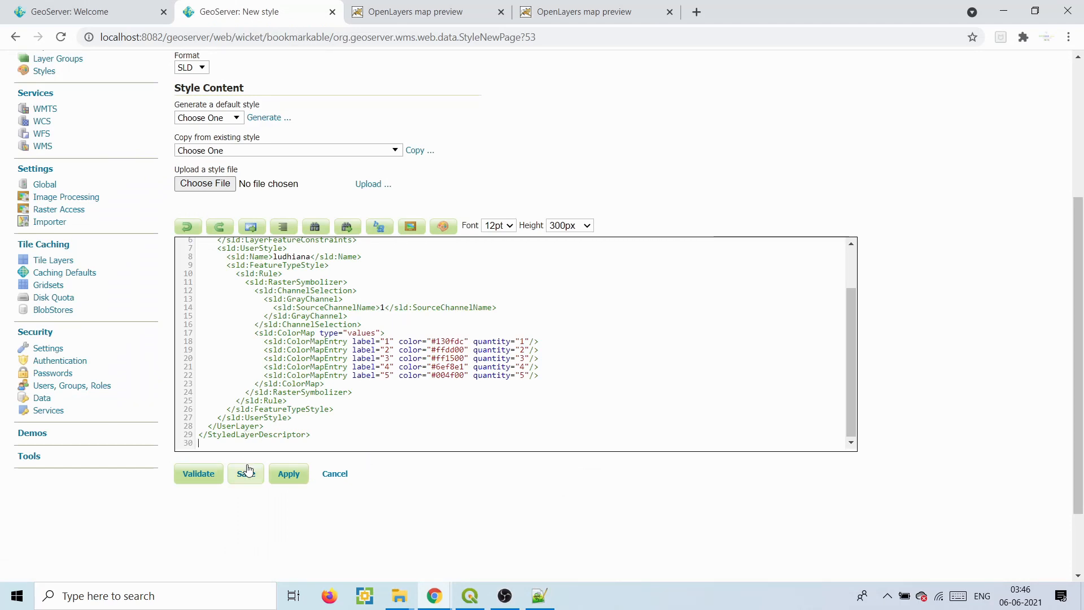
{"action": "left_click", "coordinate": [218, 474]}
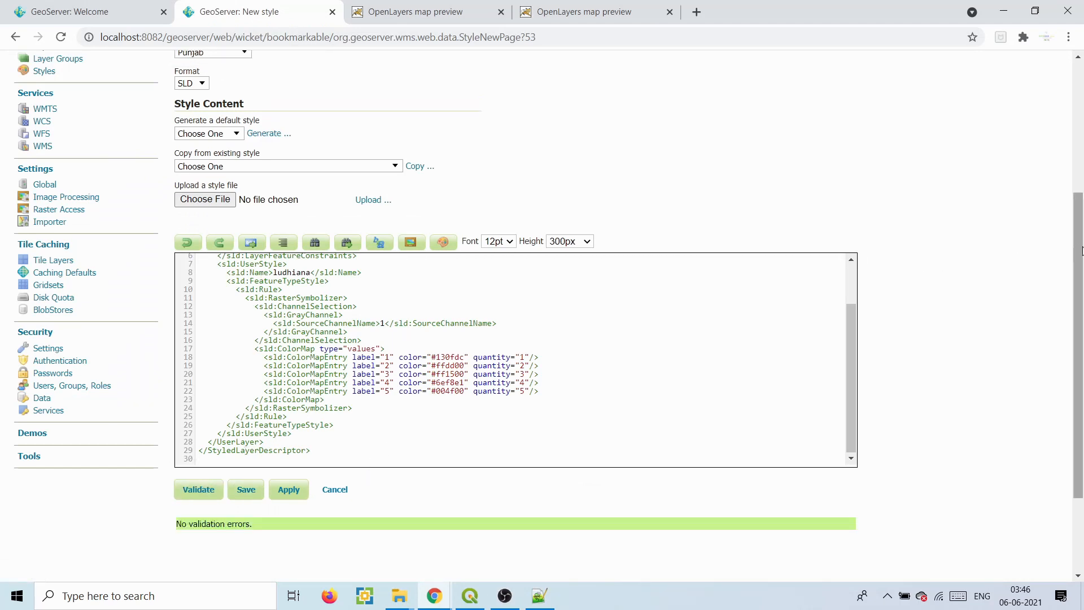
{"action": "scroll", "coordinate": [743, 172], "scroll_direction": "up", "scroll_amount": 3}
{"action": "left_click", "coordinate": [540, 179]}
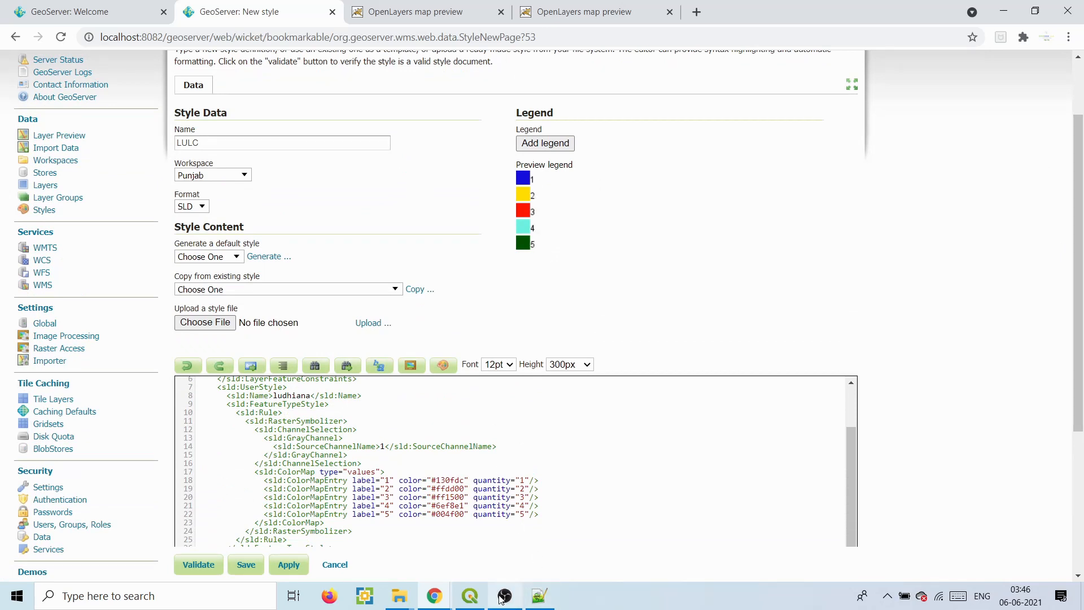
- Compare the legend against the ludhiana layer properties in QGIS, then return to GeoServer
{"action": "left_click_drag", "start_coordinate": [463, 600], "coordinate": [449, 602]}
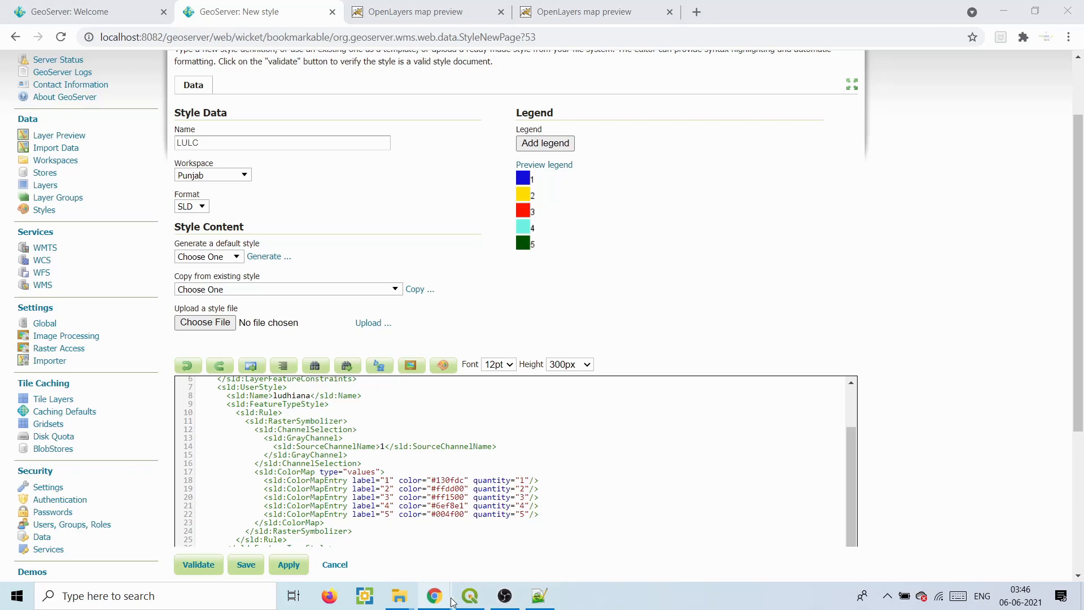
{"action": "left_click", "coordinate": [468, 602]}
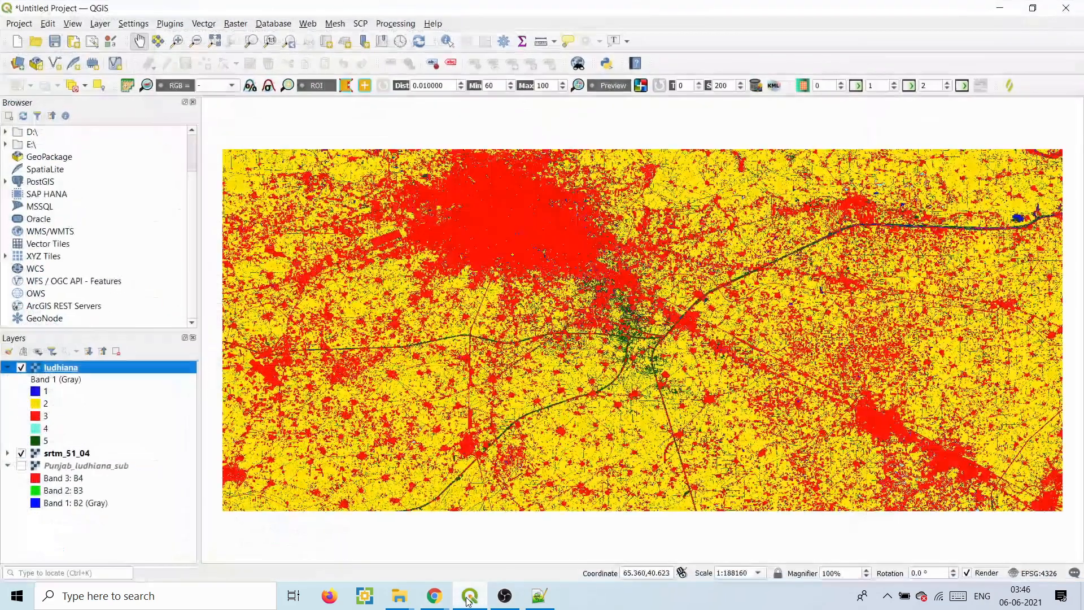
{"action": "right_click", "coordinate": [74, 370]}
{"action": "left_click", "coordinate": [105, 365]}
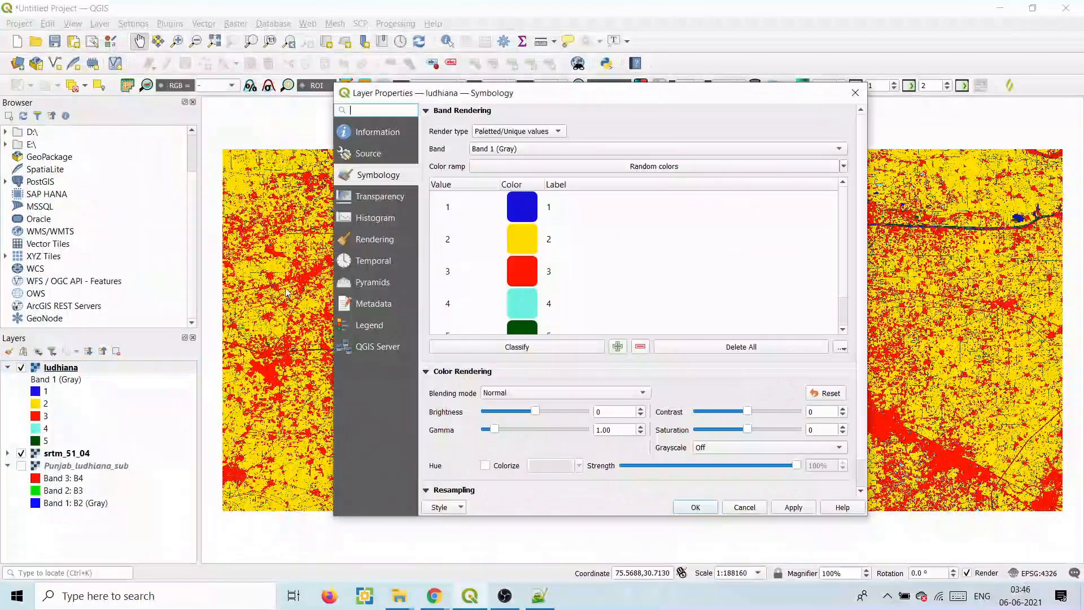
{"action": "left_click", "coordinate": [856, 93]}
{"action": "left_click", "coordinate": [1000, 8]}
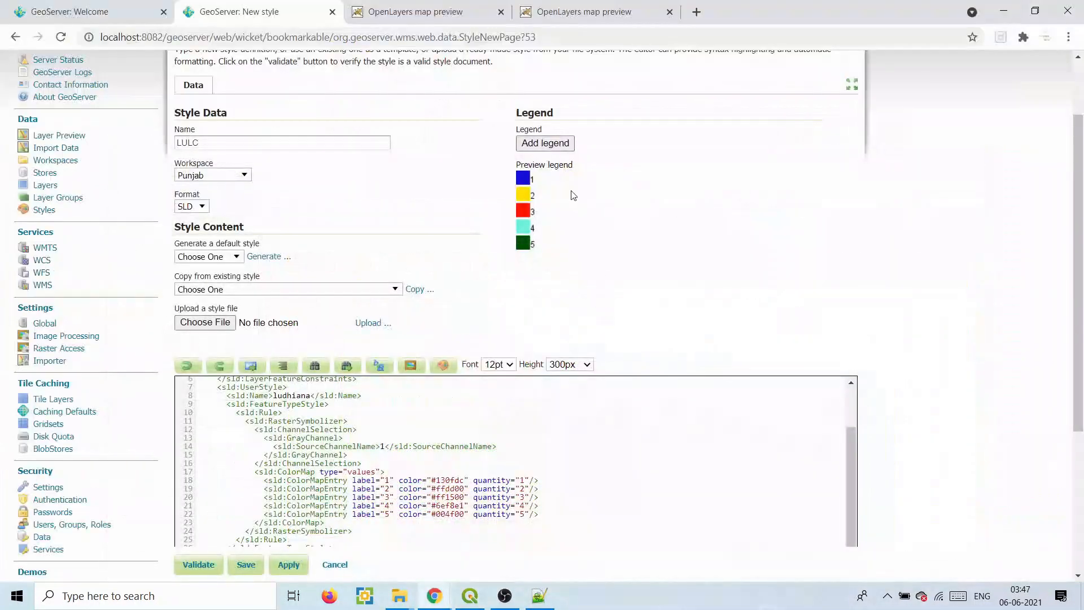
{"action": "left_click", "coordinate": [543, 181]}
- Save the LULC style and go to the list of published layers
{"action": "scroll", "coordinate": [663, 271], "scroll_direction": "down", "scroll_amount": 4}
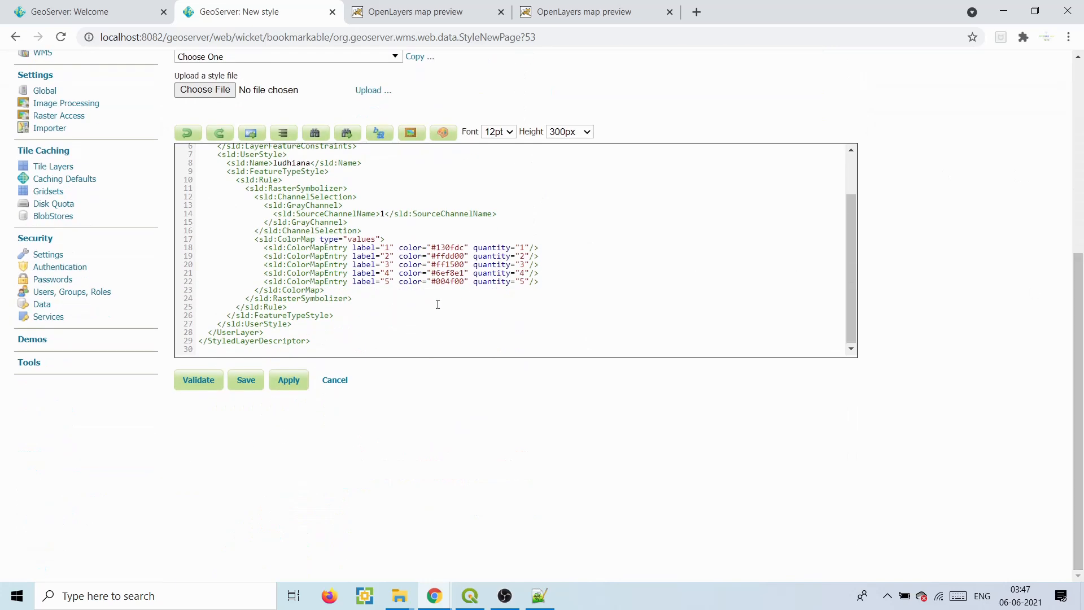
{"action": "left_click", "coordinate": [252, 382]}
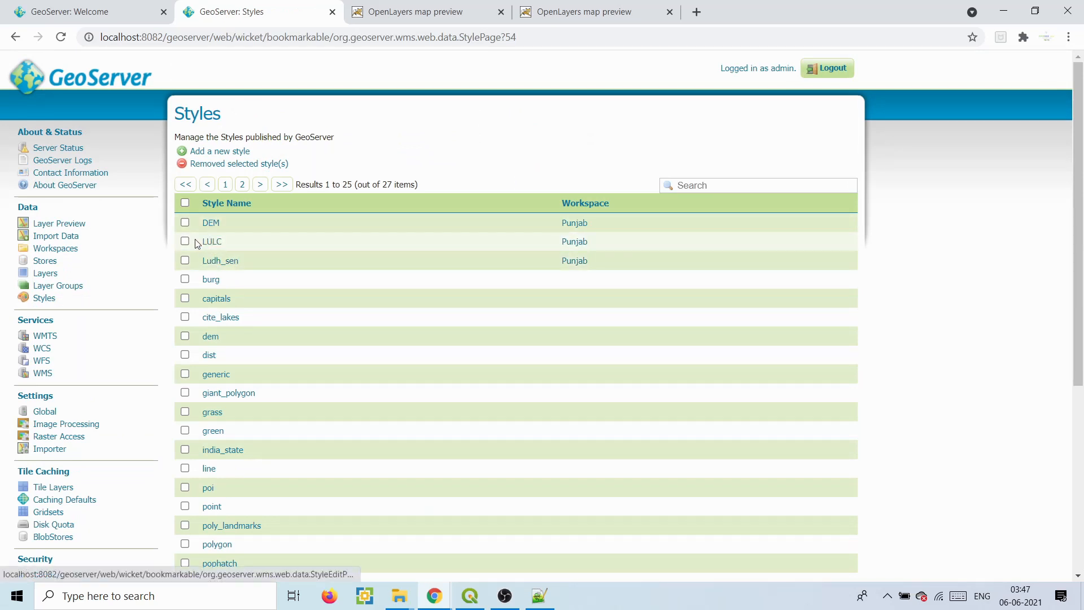
{"action": "left_click", "coordinate": [42, 274]}
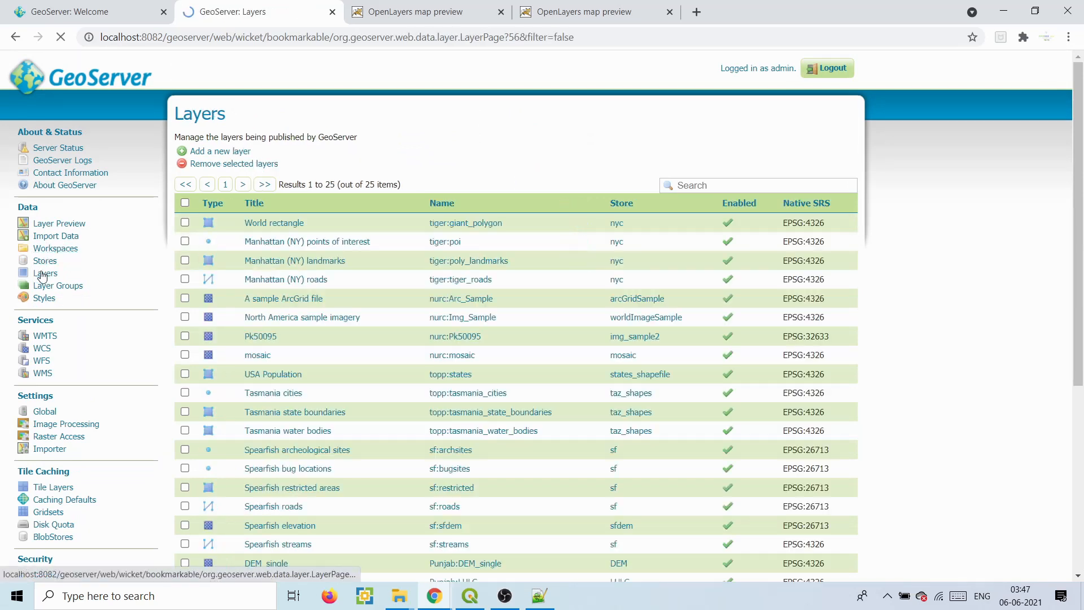
{"action": "left_click", "coordinate": [217, 151]}
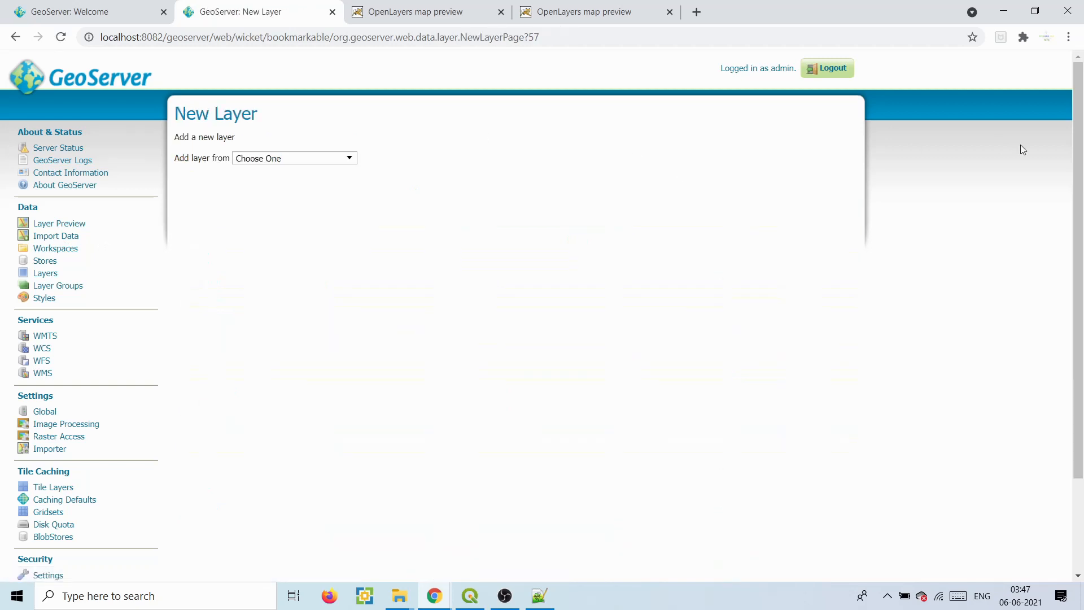
{"action": "left_click", "coordinate": [41, 275]}
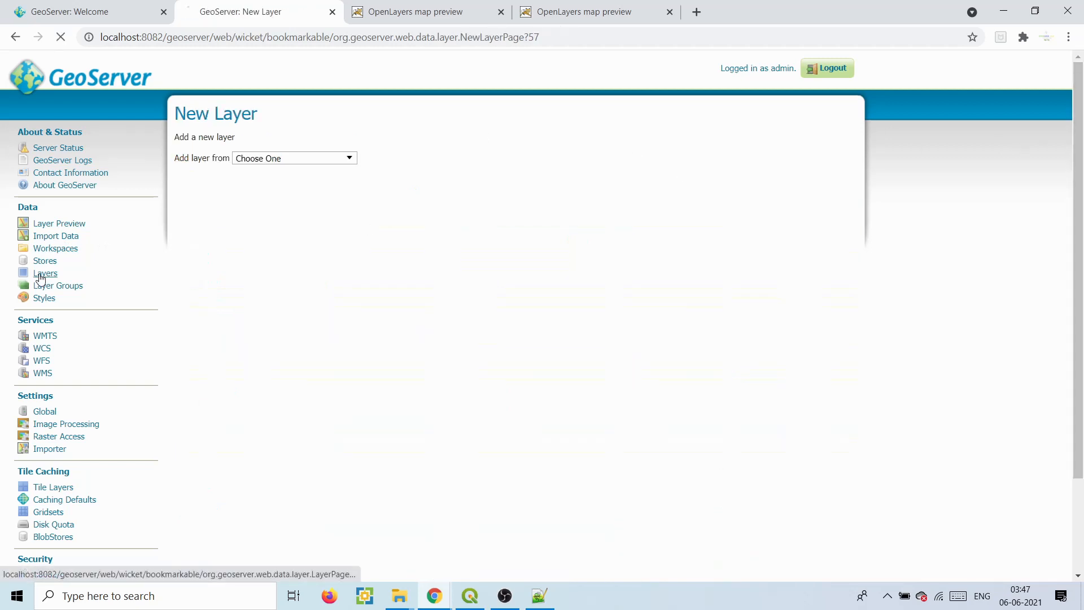
- On the Punjab:LULC layer's Publishing tab, choose Punjab:LULC as Default Style and save
{"action": "scroll", "coordinate": [1081, 364], "scroll_direction": "down", "scroll_amount": 5}
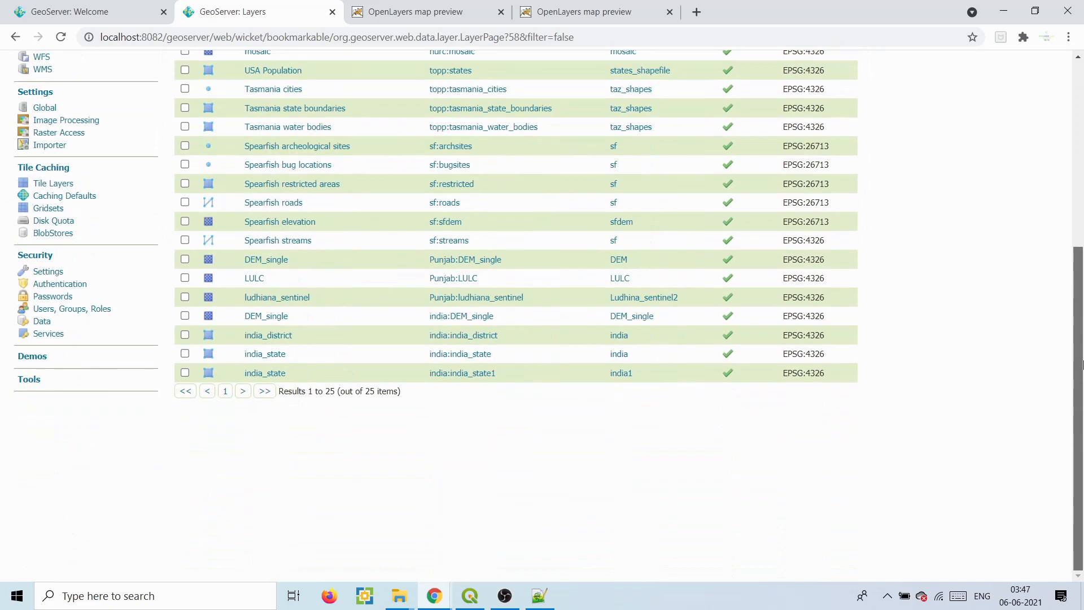
{"action": "left_click", "coordinate": [467, 283]}
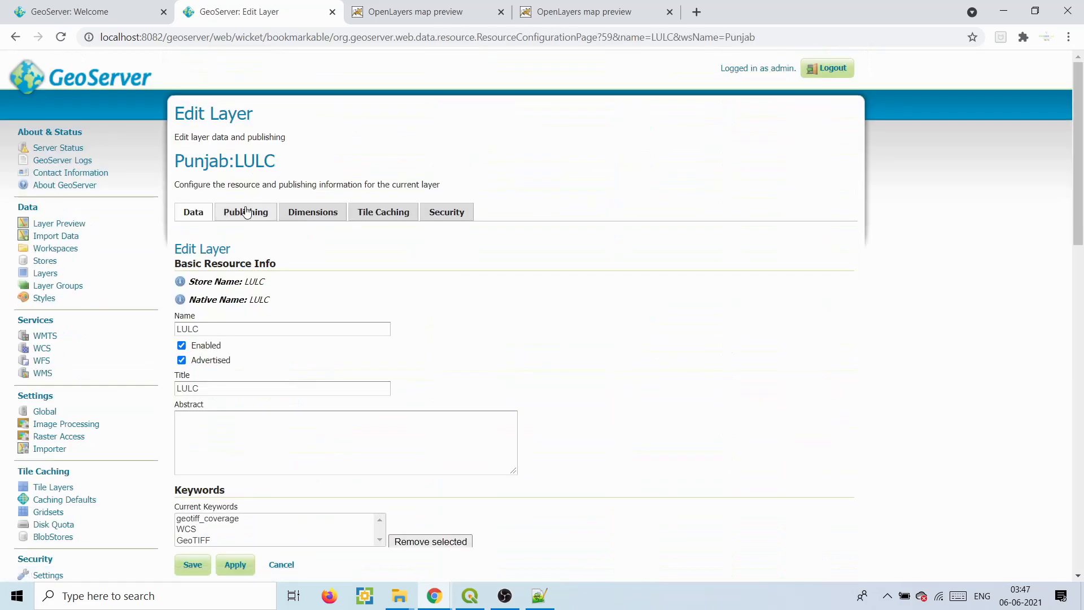
{"action": "left_click", "coordinate": [246, 212]}
{"action": "left_click_drag", "start_coordinate": [1080, 149], "coordinate": [1082, 351]}
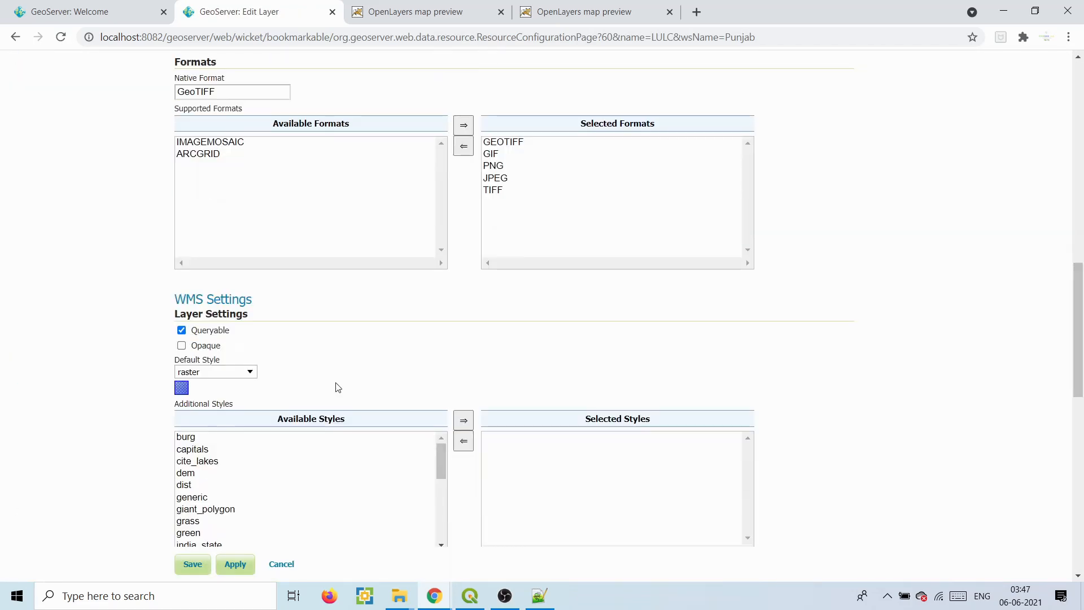
{"action": "left_click", "coordinate": [203, 376]}
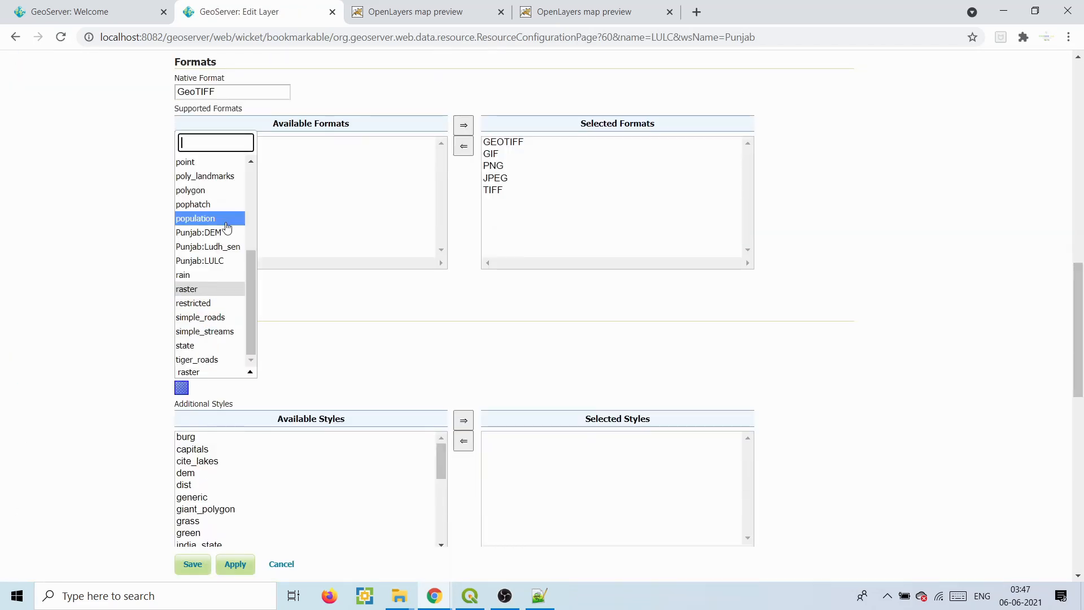
{"action": "left_click", "coordinate": [218, 260]}
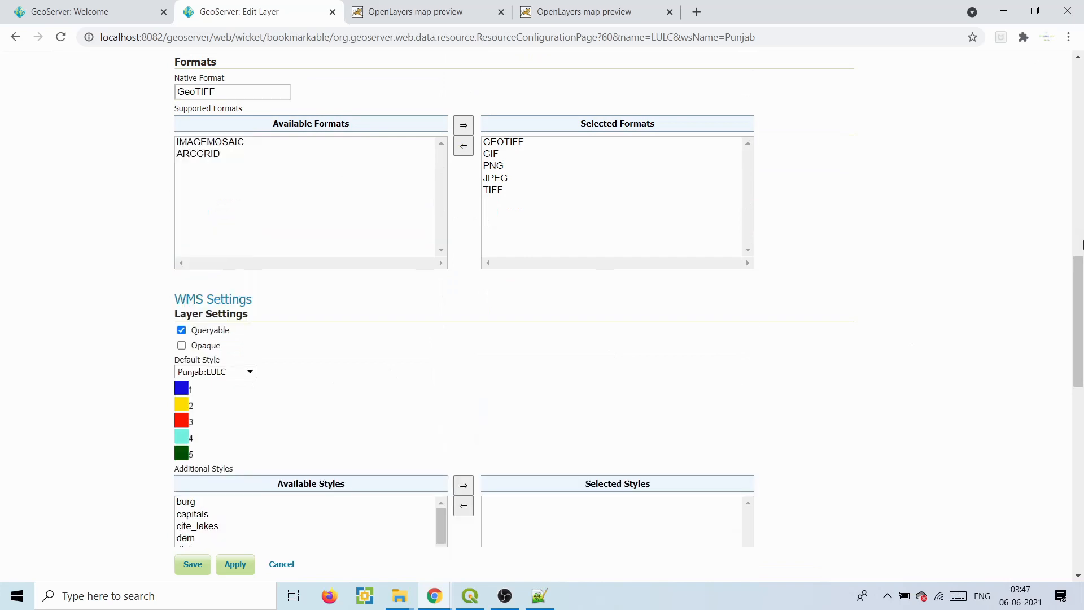
{"action": "scroll", "coordinate": [346, 411], "scroll_direction": "down", "scroll_amount": 10}
{"action": "left_click", "coordinate": [193, 380]}
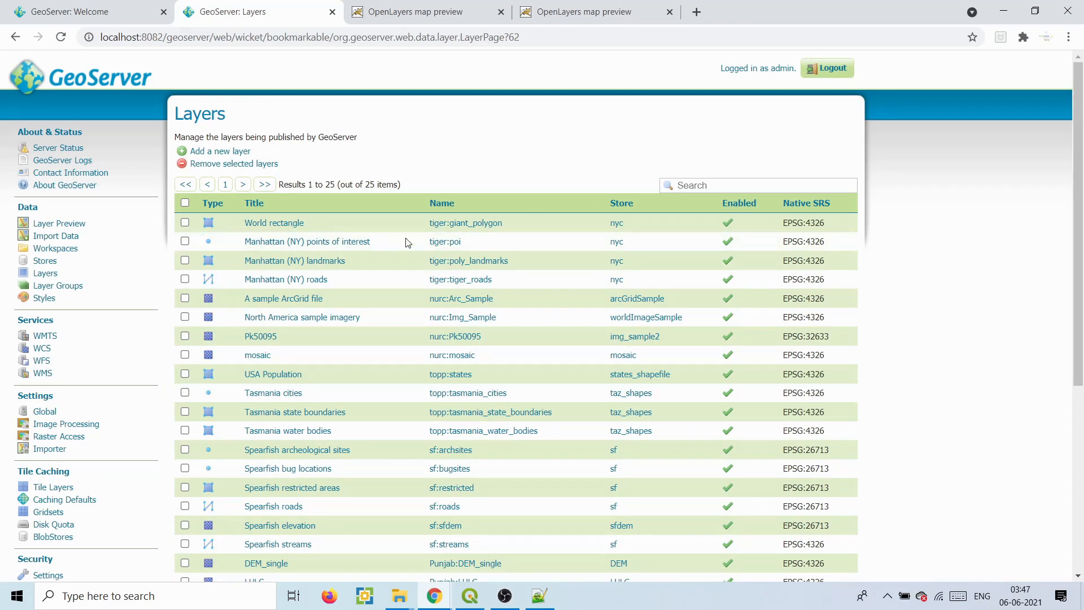
- Open the OpenLayers preview of the LULC layer and pan to check the new class colours
{"action": "left_click", "coordinate": [45, 226]}
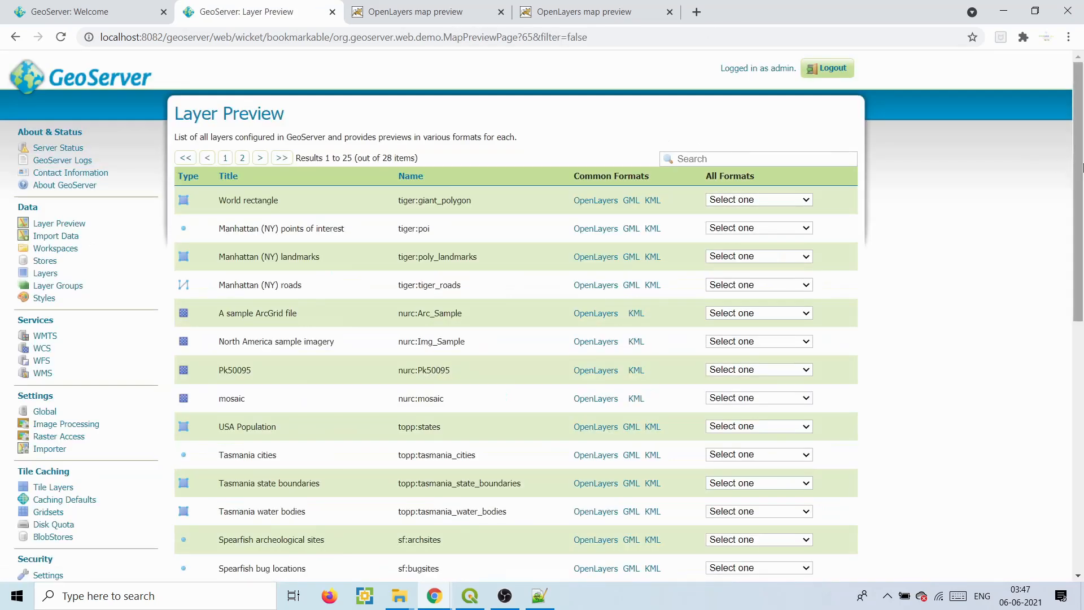
{"action": "left_click_drag", "start_coordinate": [1079, 170], "coordinate": [1083, 338]}
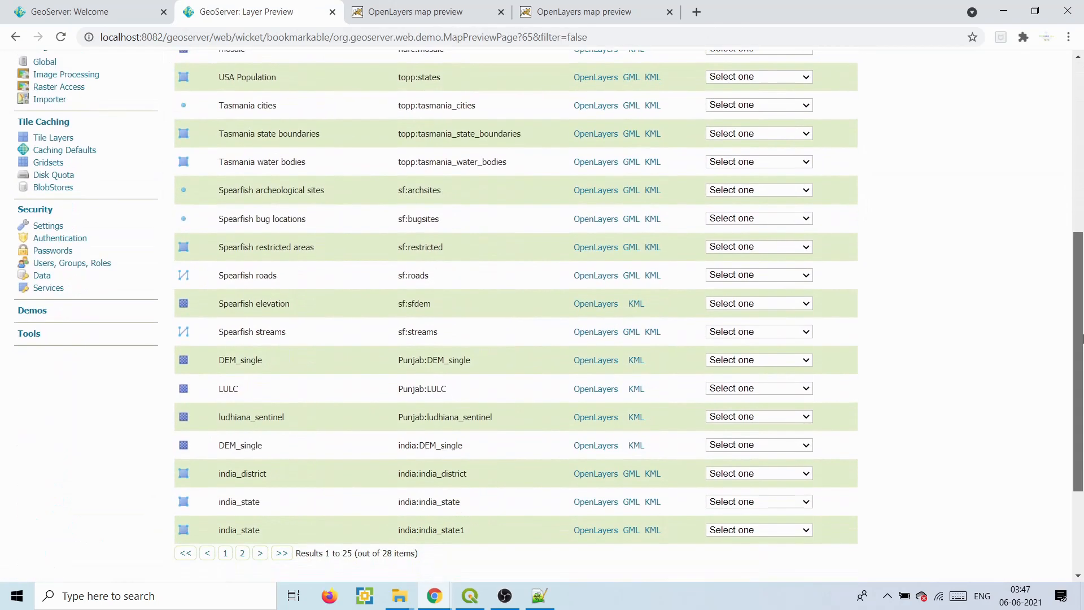
{"action": "left_click", "coordinate": [607, 383]}
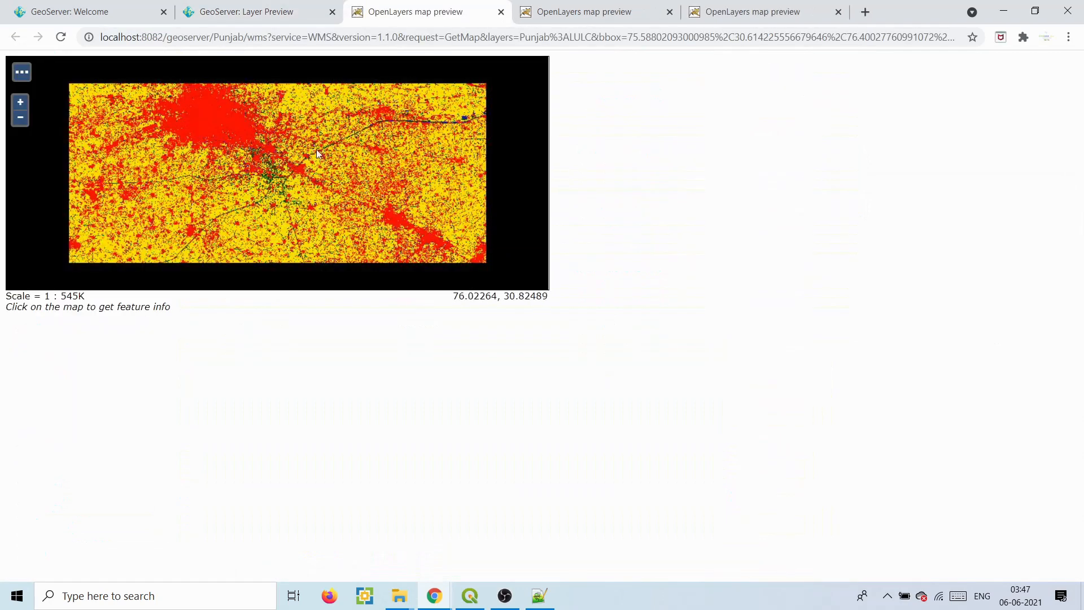
{"action": "scroll", "coordinate": [256, 134], "scroll_direction": "up", "scroll_amount": 1}
{"action": "left_click_drag", "start_coordinate": [395, 118], "coordinate": [380, 175]}
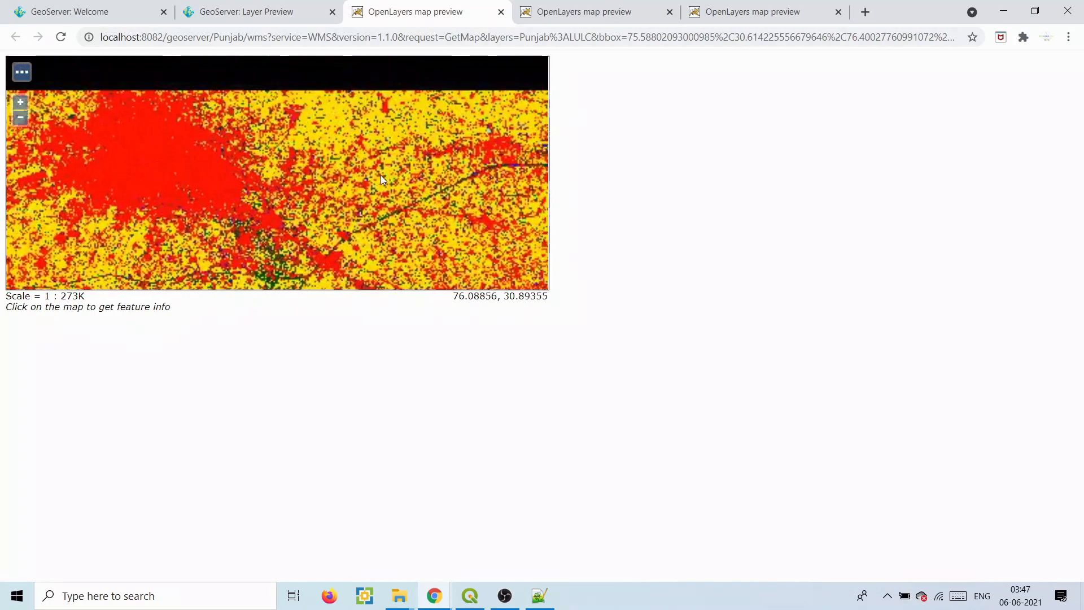
- Compare the browser LULC map with the QGIS project by switching back and forth
{"action": "left_click", "coordinate": [470, 597]}
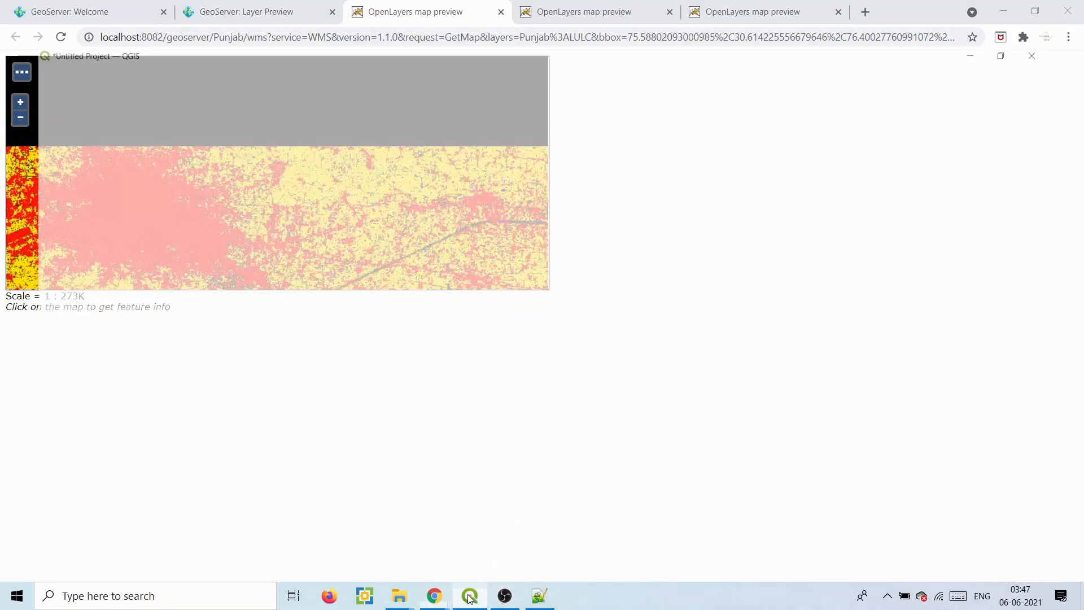
{"action": "left_click", "coordinate": [470, 596]}
{"action": "left_click", "coordinate": [470, 597]}
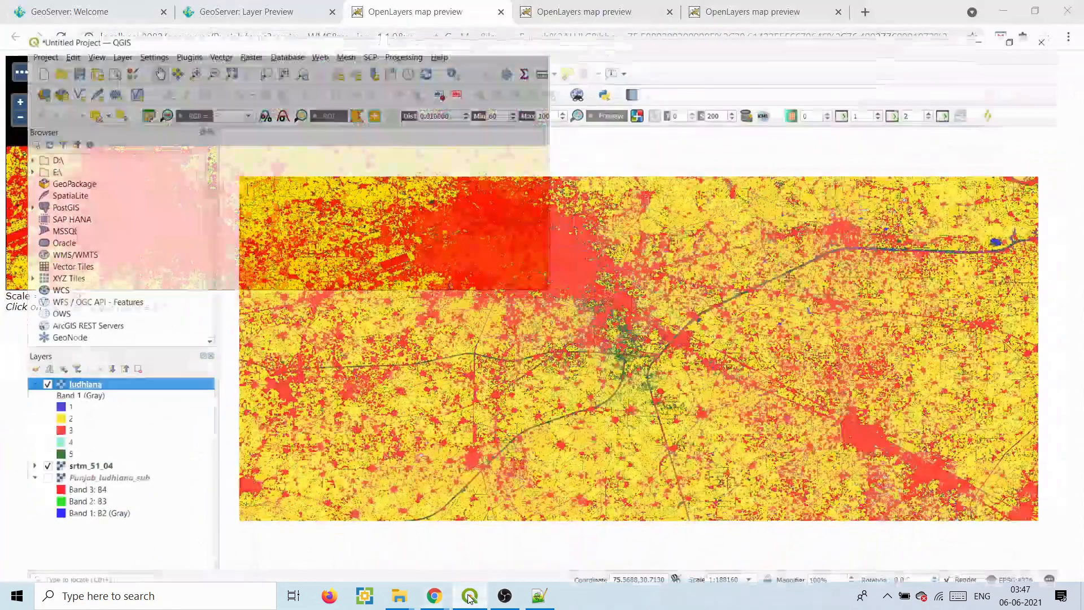
{"action": "left_click", "coordinate": [470, 597]}
{"action": "left_click", "coordinate": [470, 596]}
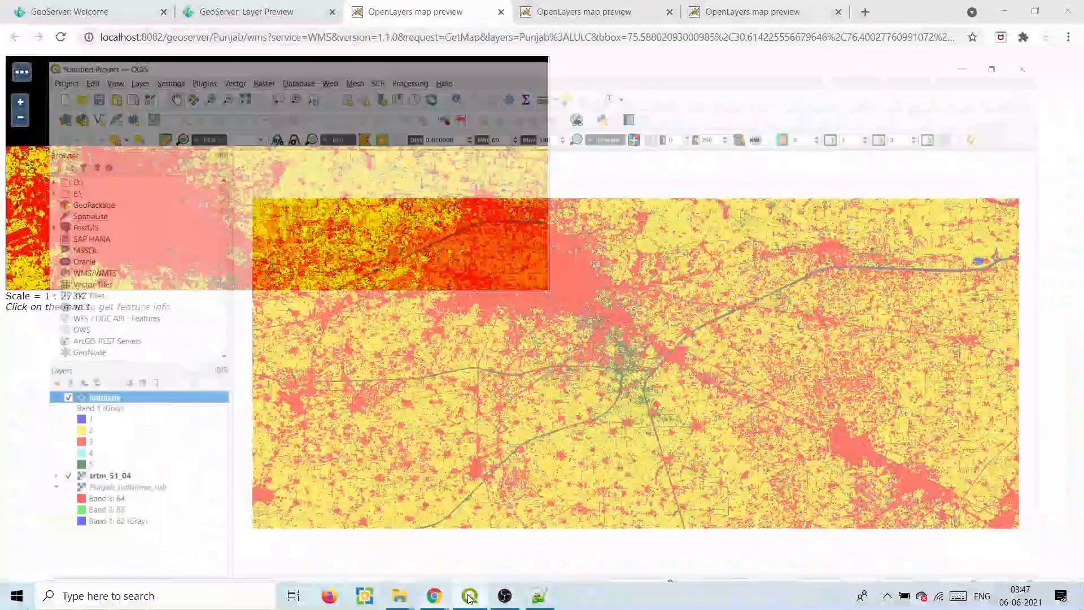
{"action": "left_click", "coordinate": [470, 597]}
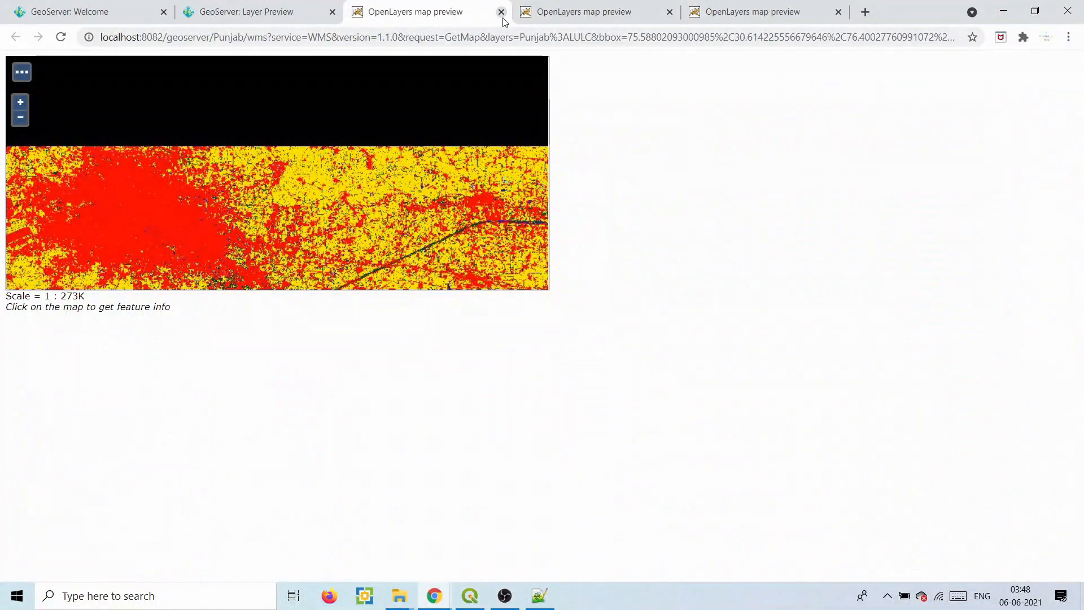
- Close the coloured LULC, grey and DEM map preview tabs, back to the Layer Preview list
{"action": "left_click", "coordinate": [535, 16]}
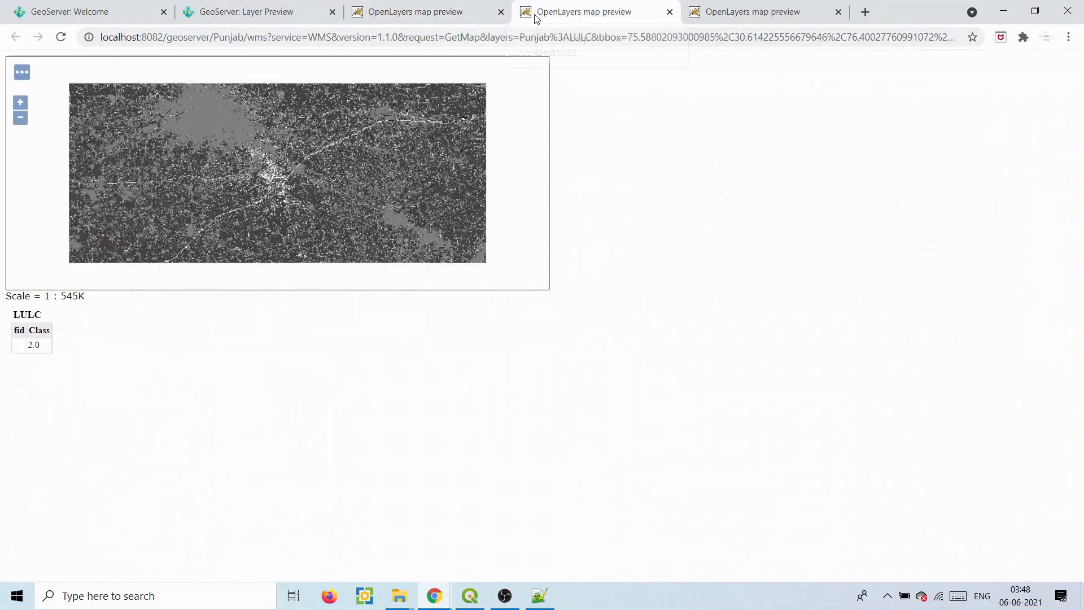
{"action": "left_click", "coordinate": [499, 16]}
{"action": "left_click", "coordinate": [501, 16]}
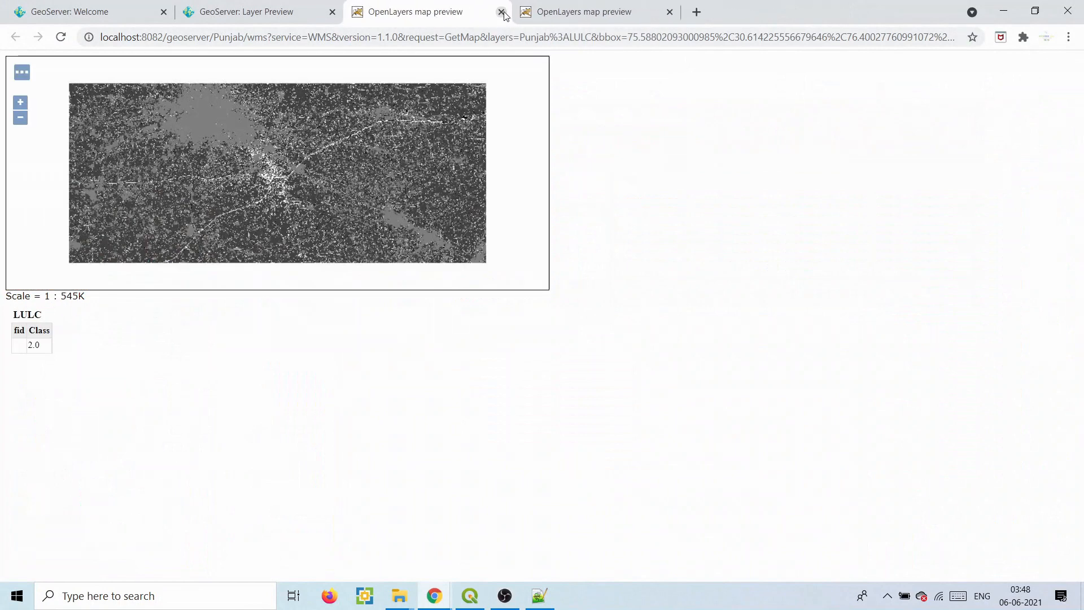
{"action": "left_click", "coordinate": [500, 16]}
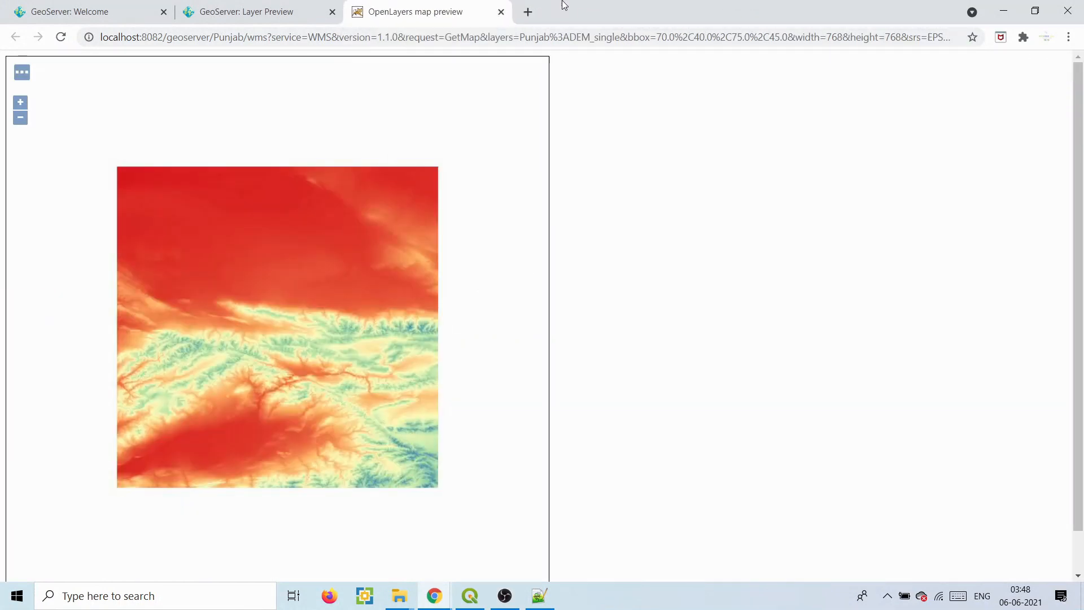
{"action": "left_click", "coordinate": [501, 13]}
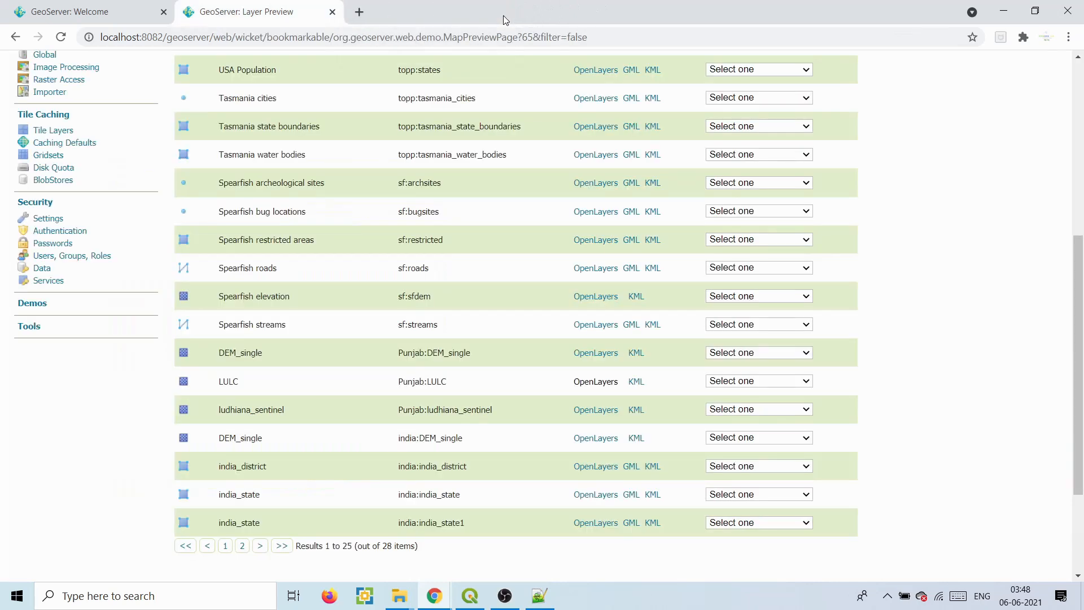
{"action": "left_click", "coordinate": [1079, 145]}
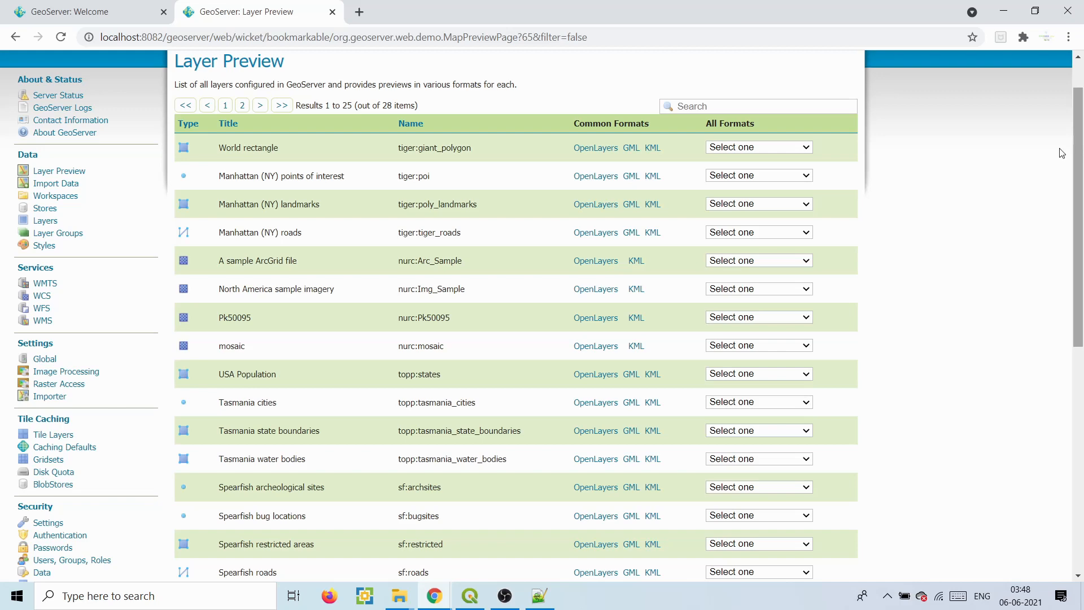
{"action": "scroll", "coordinate": [421, 564], "scroll_direction": "down", "scroll_amount": 1}
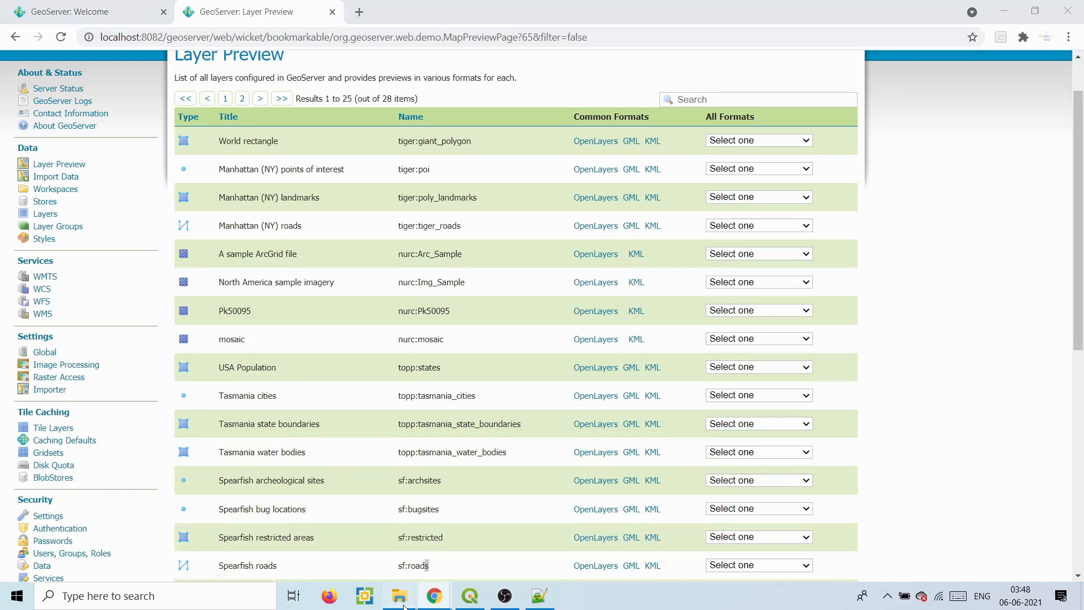
- Open the srtm_data folder inside the tutorial folder in File Explorer
{"action": "mouse_move", "coordinate": [405, 603]}
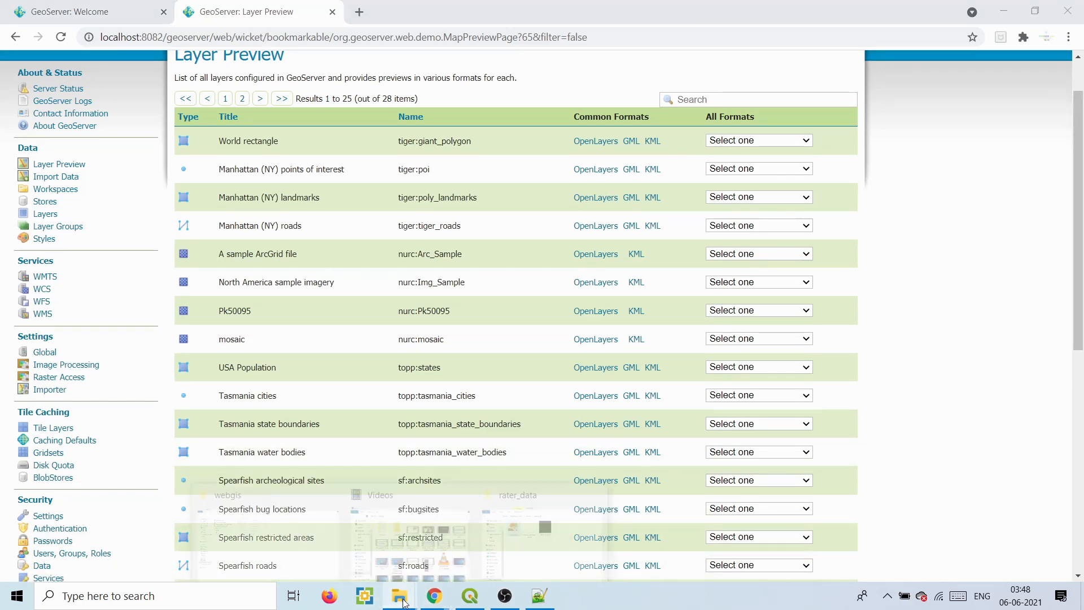
{"action": "left_click", "coordinate": [516, 533]}
{"action": "left_click", "coordinate": [397, 112]}
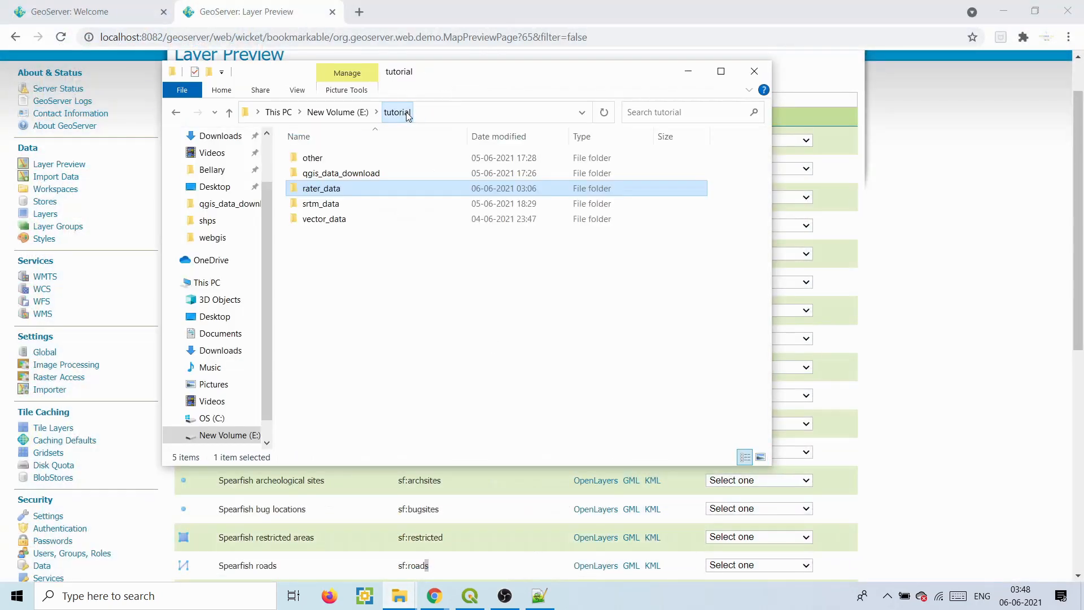
{"action": "double_click", "coordinate": [331, 206]}
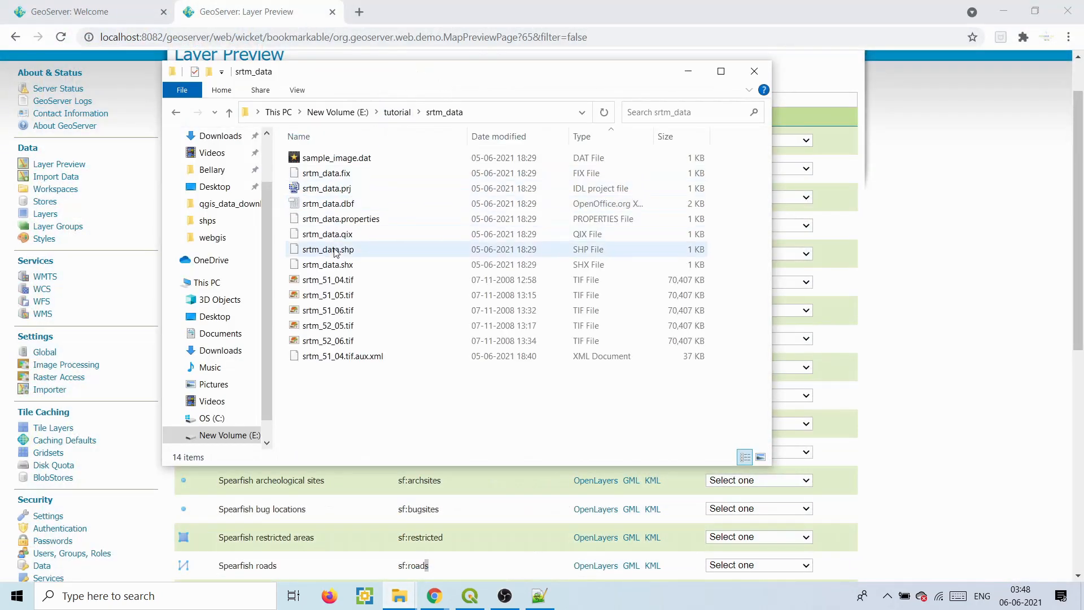
- Delete the nine non-TIF files, including srtm_51_04.tif.aux.xml, leaving five GeoTIFF tiles, then minimize
{"action": "left_click_drag", "start_coordinate": [738, 159], "coordinate": [584, 264]}
{"action": "key", "text": "Delete"}
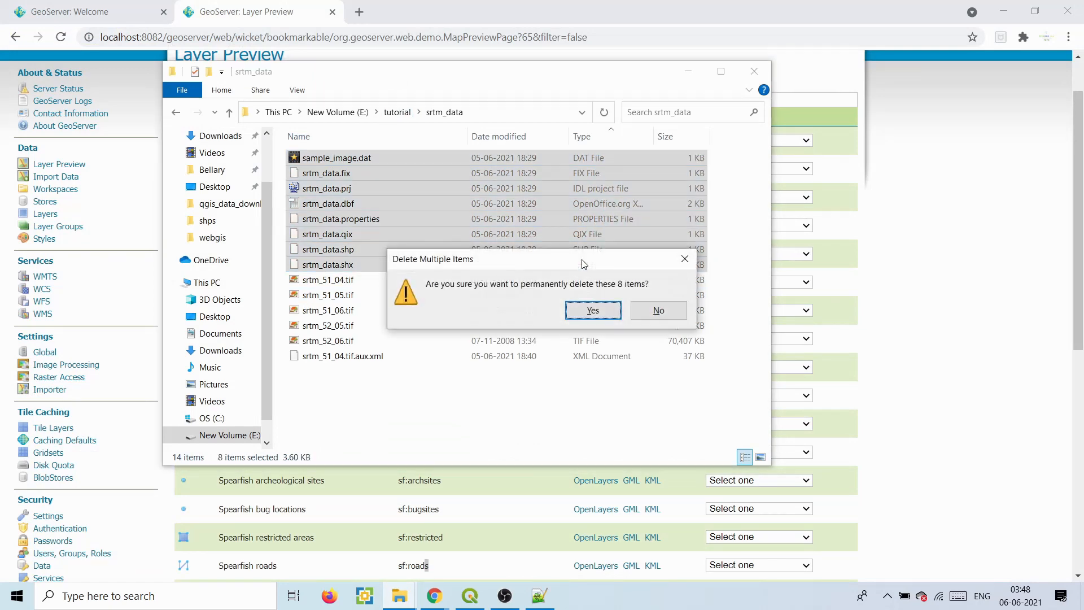
{"action": "key", "text": "Return"}
{"action": "left_click", "coordinate": [326, 238]}
{"action": "key", "text": "Delete"}
{"action": "key", "text": "Return"}
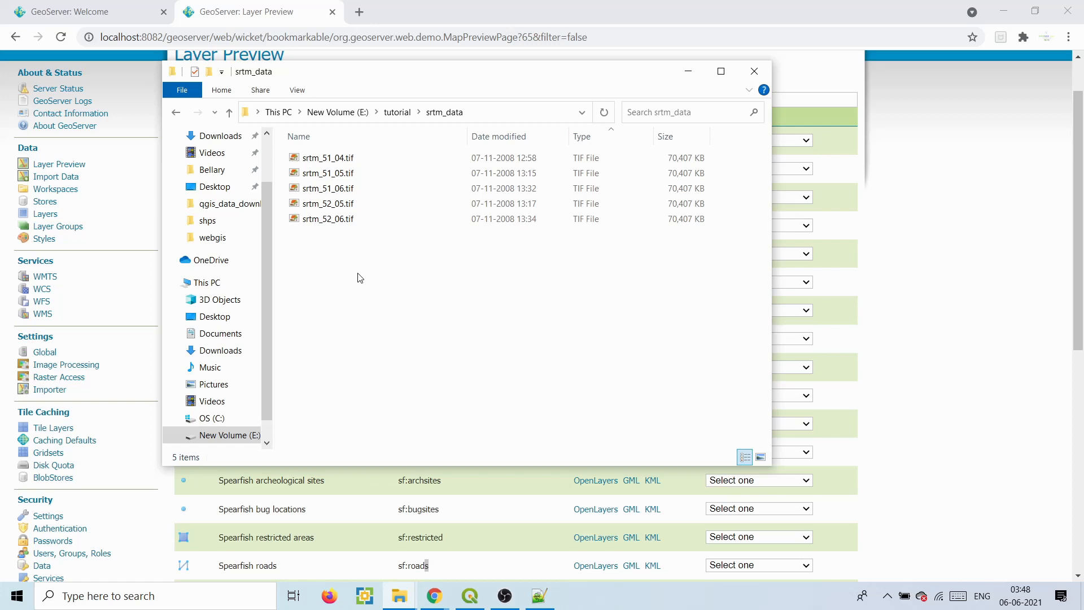
{"action": "left_click", "coordinate": [688, 71]}
{"action": "left_click_drag", "start_coordinate": [98, 144], "coordinate": [59, 178]}
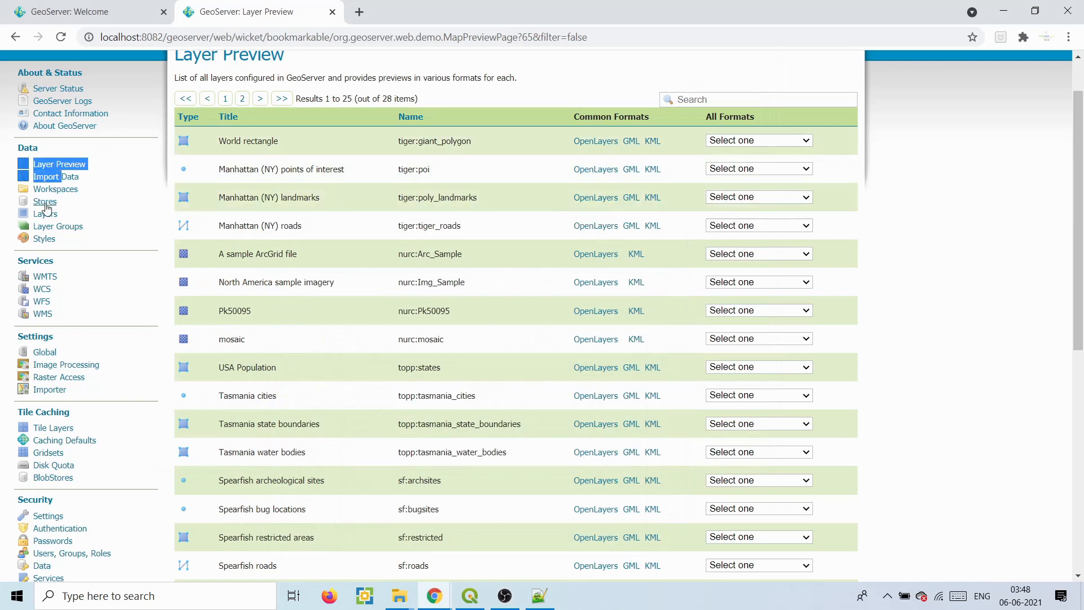
- Start a new ImageMosaic store in the Punjab workspace named srtm_data
{"action": "left_click", "coordinate": [45, 202]}
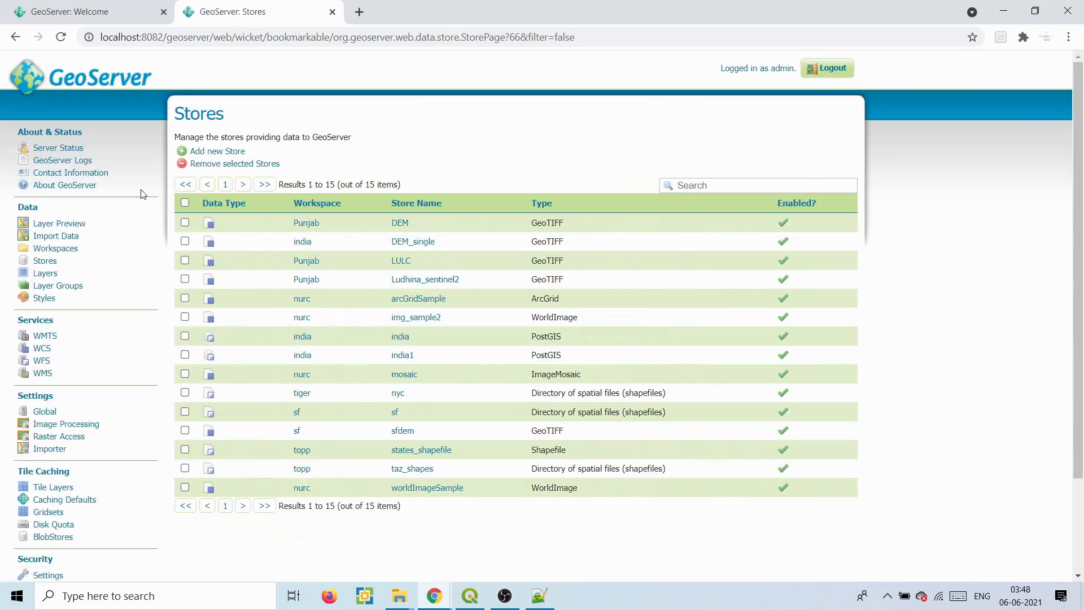
{"action": "left_click", "coordinate": [224, 157]}
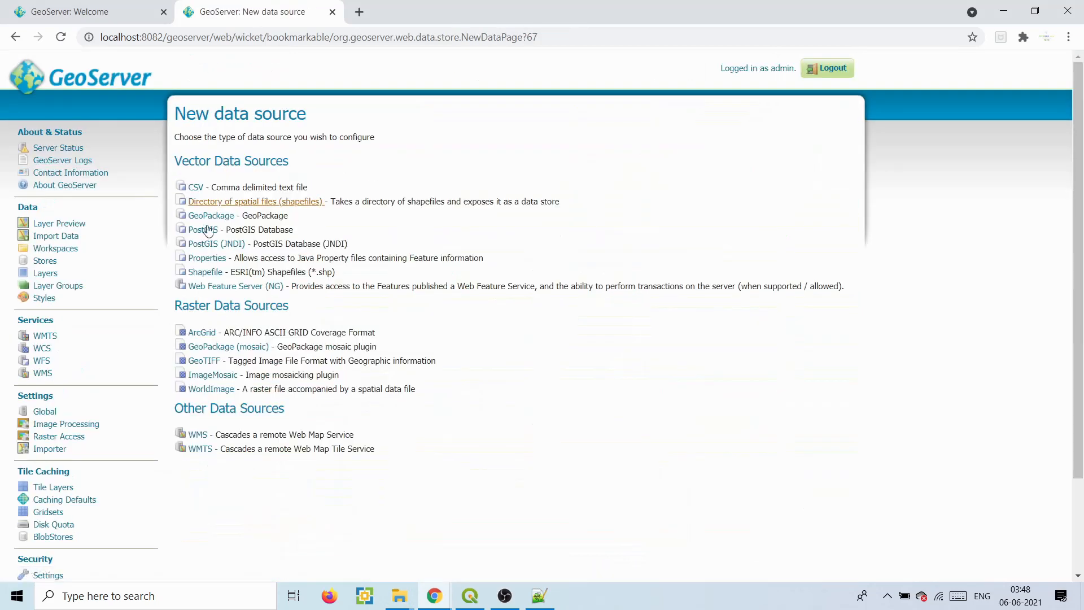
{"action": "left_click", "coordinate": [212, 375]}
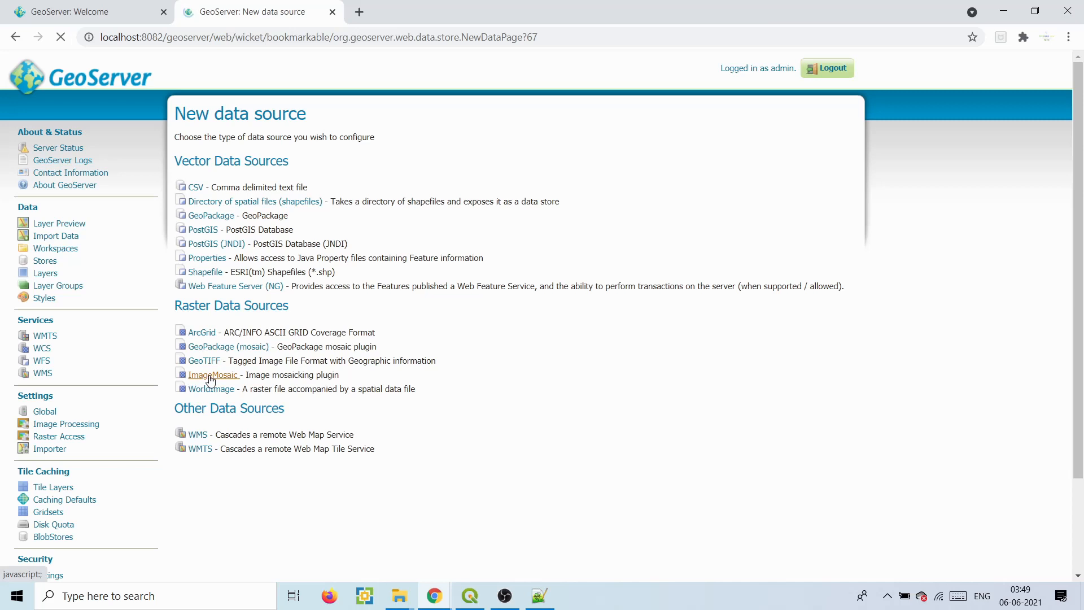
{"action": "left_click", "coordinate": [211, 228]}
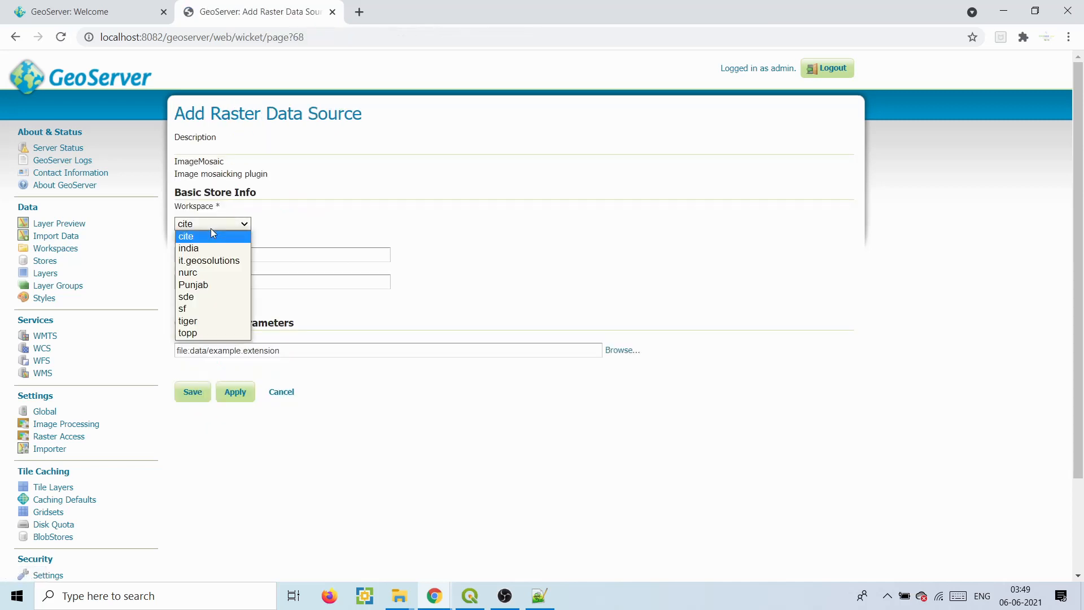
{"action": "left_click", "coordinate": [198, 283]}
{"action": "left_click", "coordinate": [200, 251]}
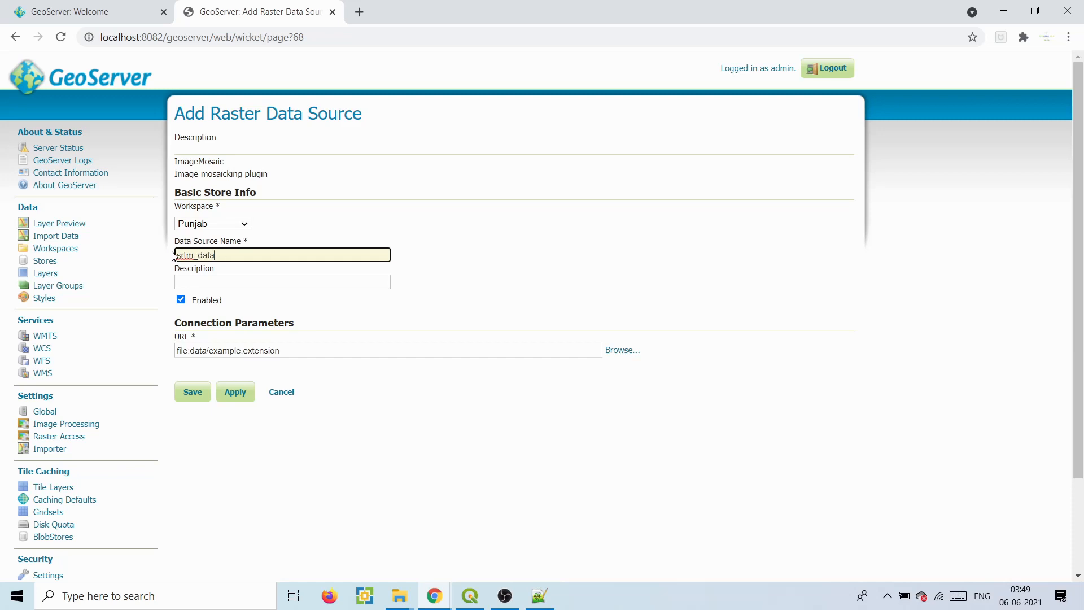
{"action": "left_click_drag", "start_coordinate": [178, 255], "coordinate": [241, 257]}
- Set the store location to E:\tutorial\srtm_data and save the store
{"action": "left_click", "coordinate": [621, 350]}
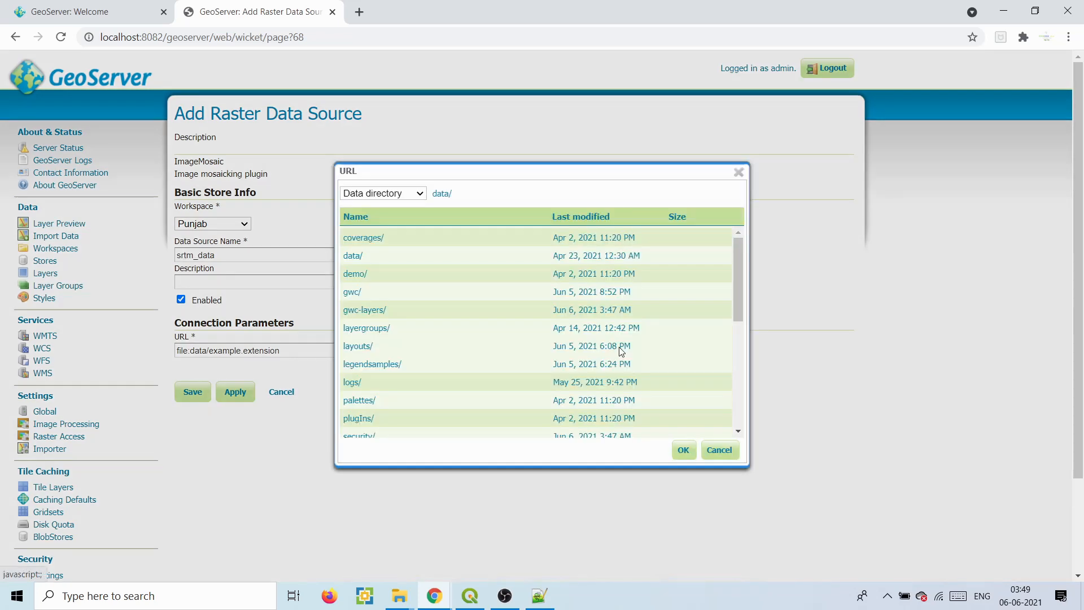
{"action": "left_click", "coordinate": [389, 194]}
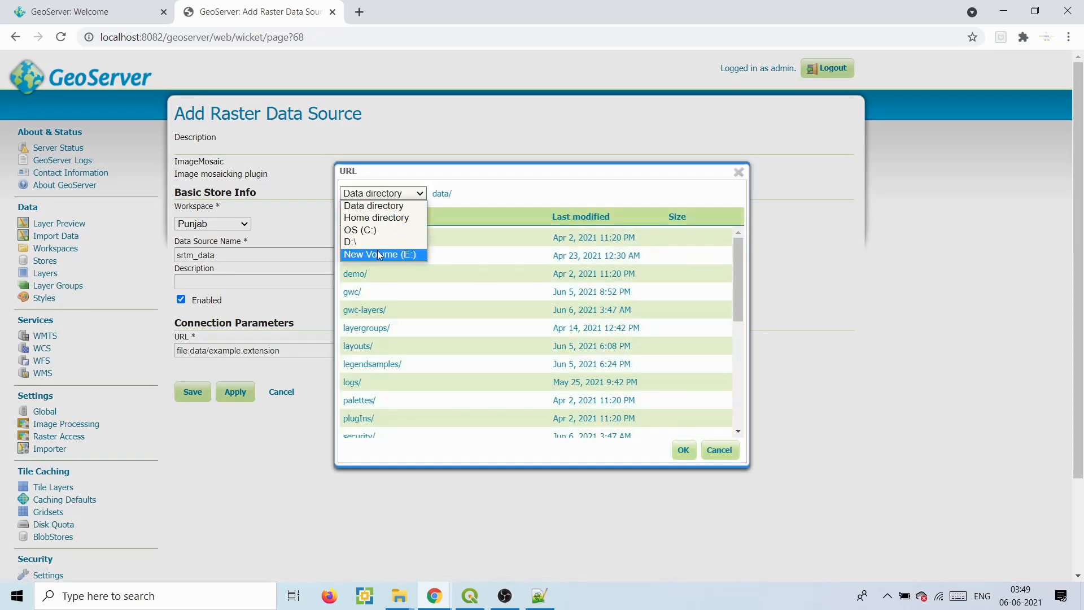
{"action": "left_click", "coordinate": [377, 254]}
{"action": "left_click_drag", "start_coordinate": [737, 247], "coordinate": [739, 323]}
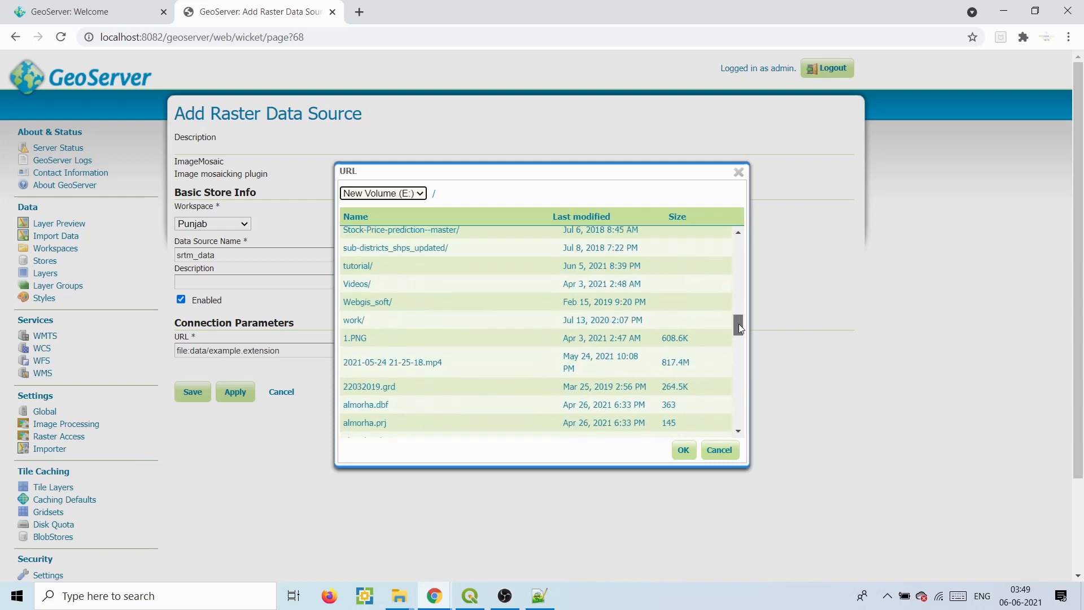
{"action": "left_click", "coordinate": [368, 280]}
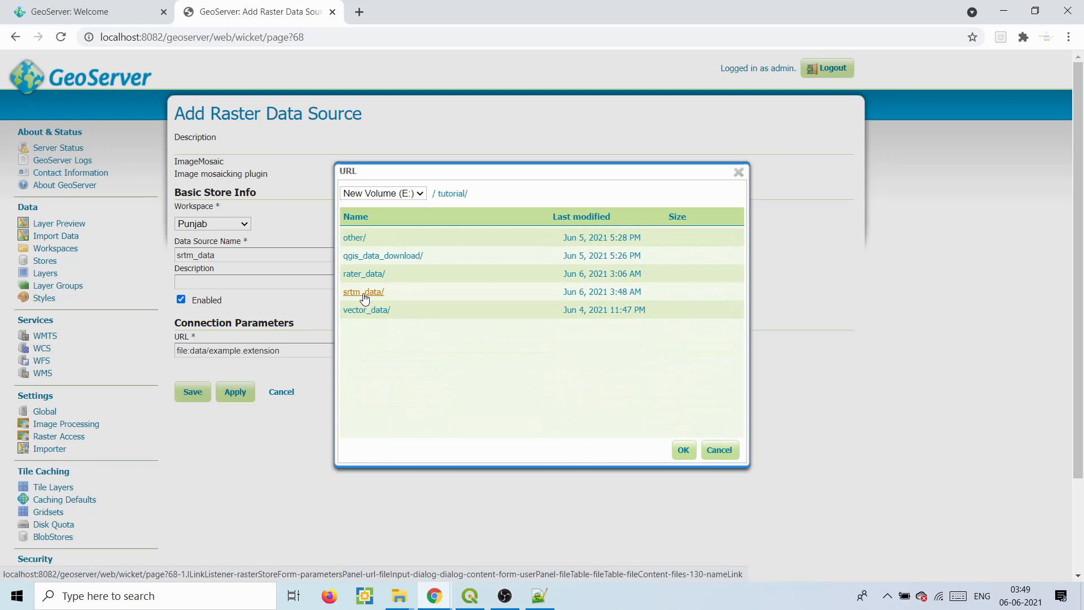
{"action": "left_click", "coordinate": [363, 294]}
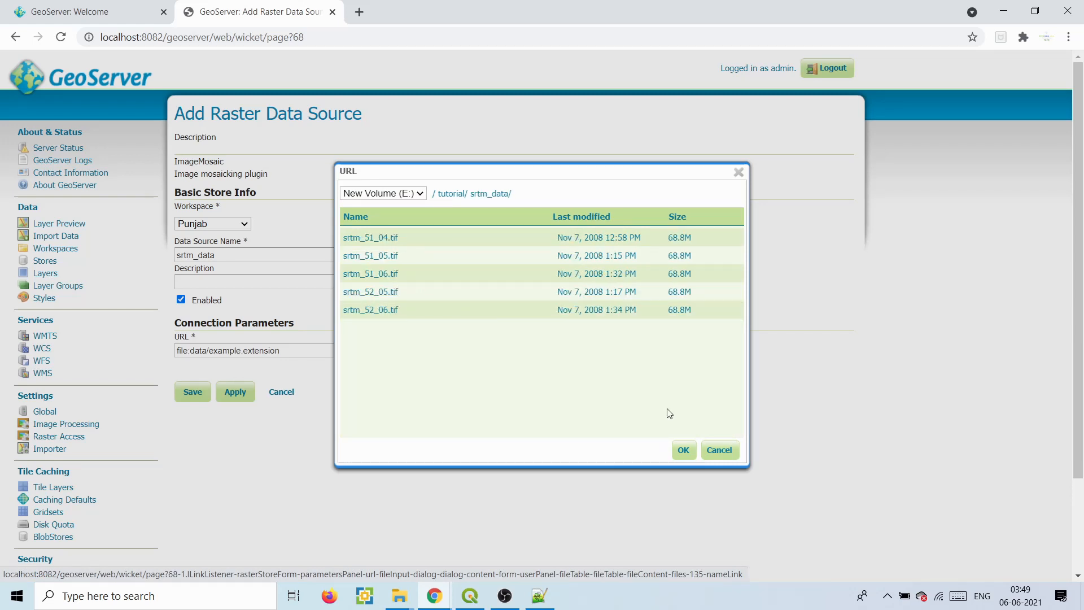
{"action": "left_click", "coordinate": [683, 452]}
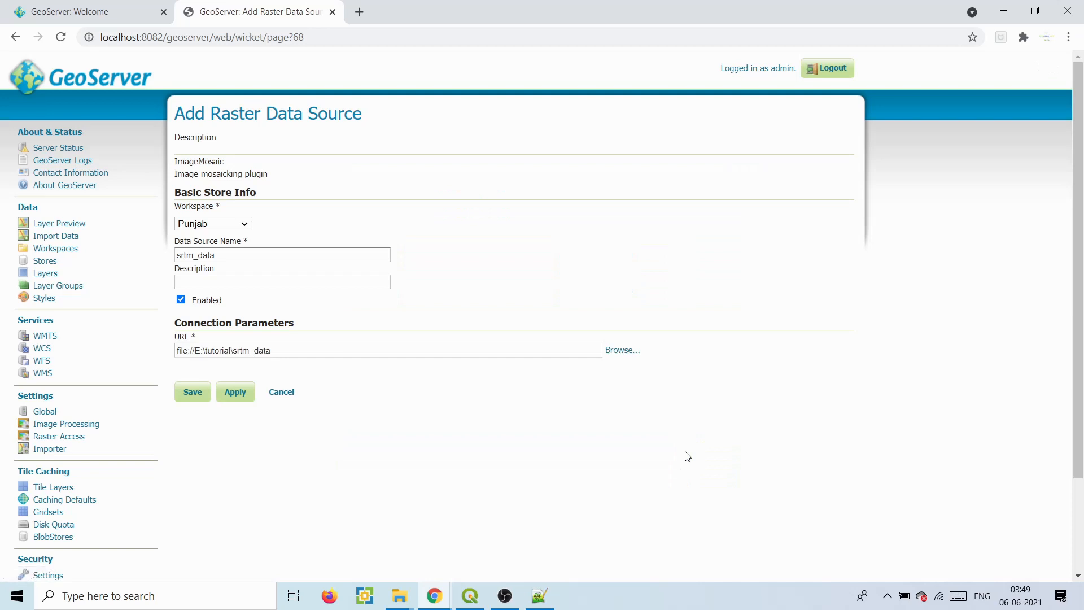
{"action": "left_click", "coordinate": [203, 391]}
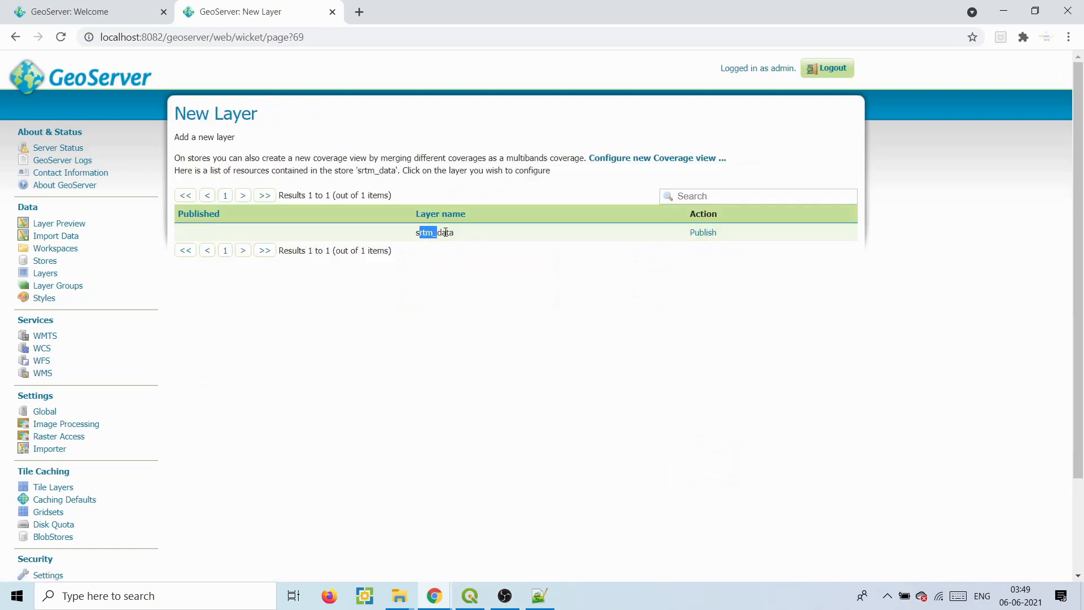
- Publish srtm_data, computing bounds from data and native bounds, and rename the GRAY_INDEX band to Elevation
{"action": "left_click", "coordinate": [708, 233]}
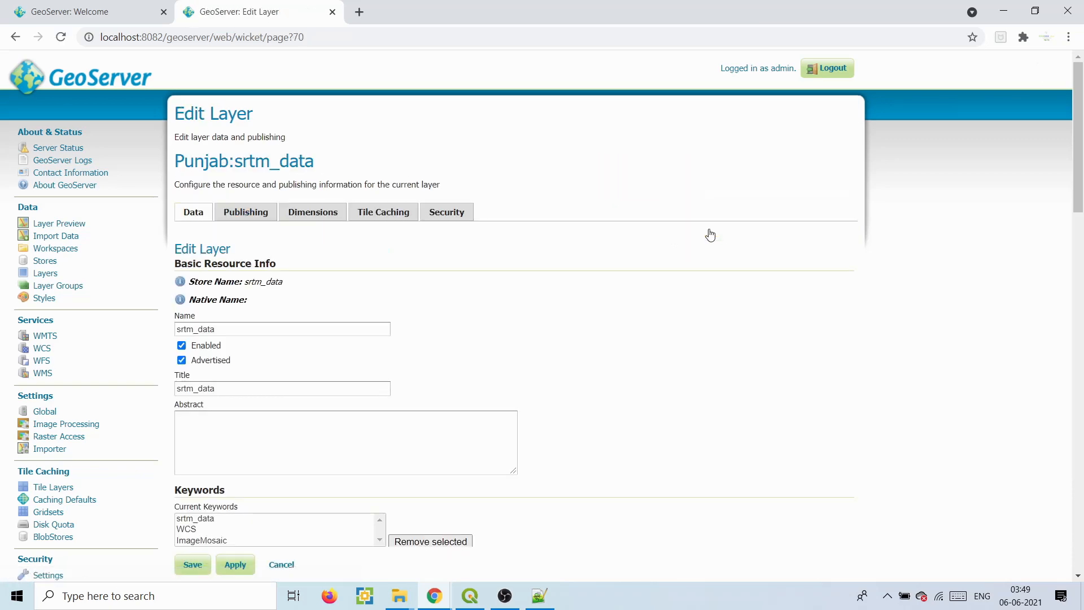
{"action": "mouse_move", "coordinate": [1083, 136]}
{"action": "left_mouse_down"}
{"action": "mouse_move", "coordinate": [1082, 229]}
{"action": "mouse_move", "coordinate": [1081, 152]}
{"action": "left_mouse_up"}
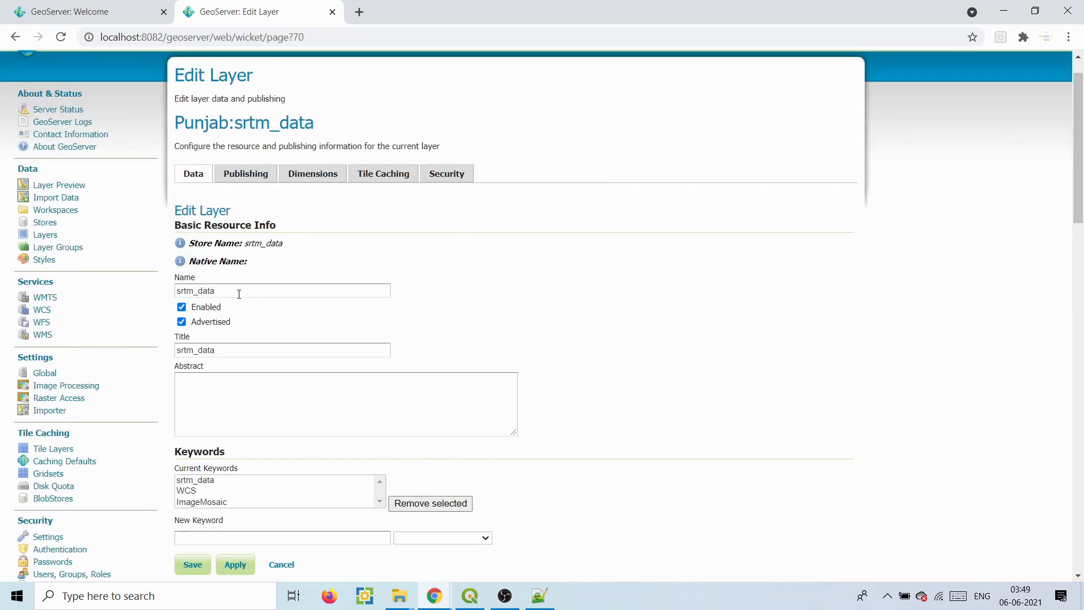
{"action": "left_click_drag", "start_coordinate": [1076, 148], "coordinate": [1075, 334]}
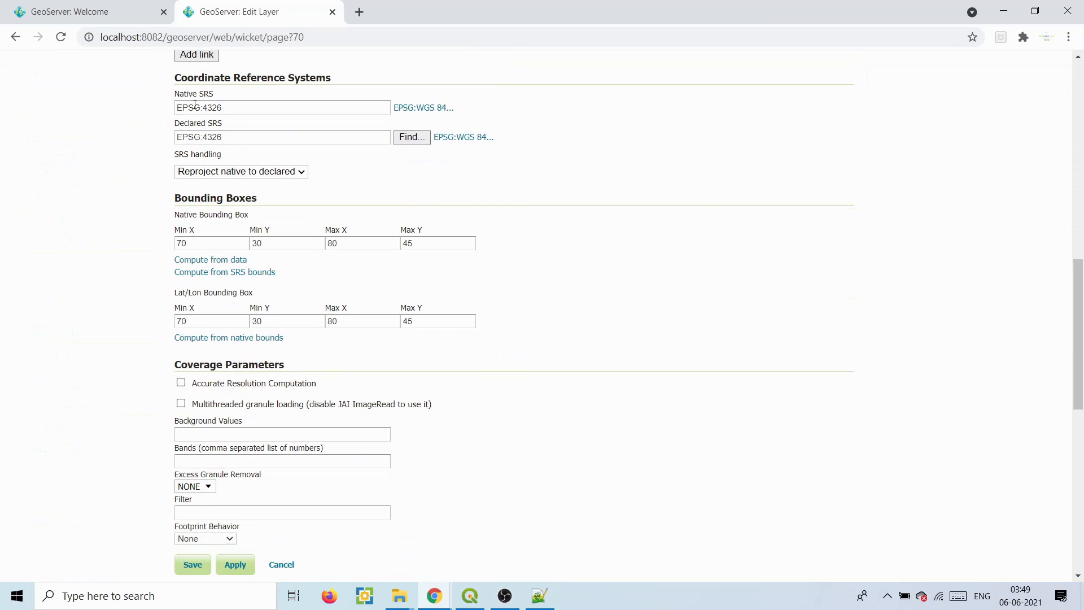
{"action": "left_click", "coordinate": [219, 258]}
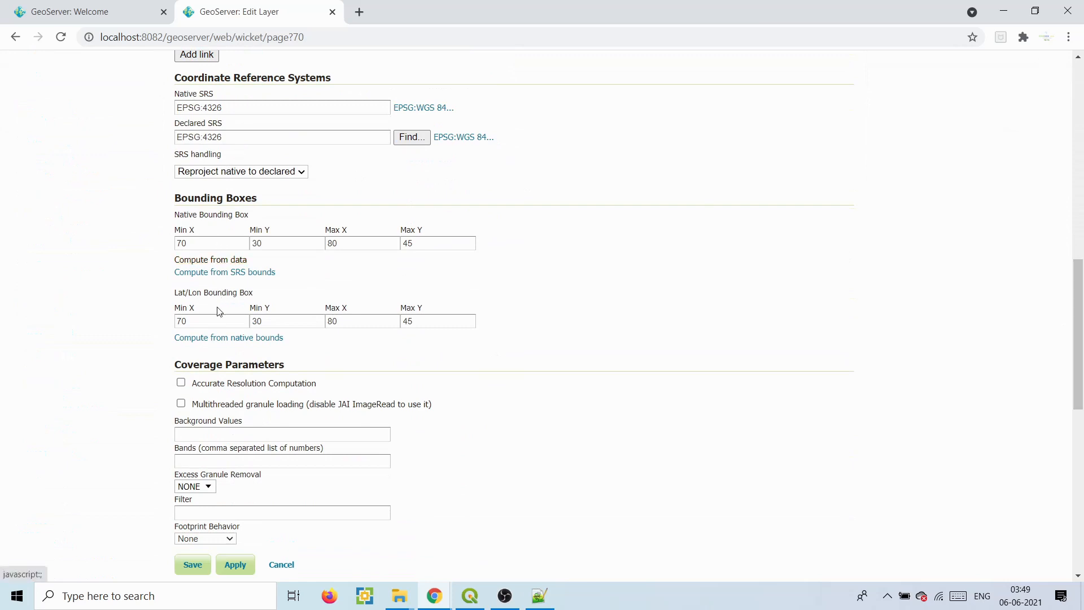
{"action": "left_click", "coordinate": [218, 340]}
{"action": "scroll", "coordinate": [338, 367], "scroll_direction": "down", "scroll_amount": 6}
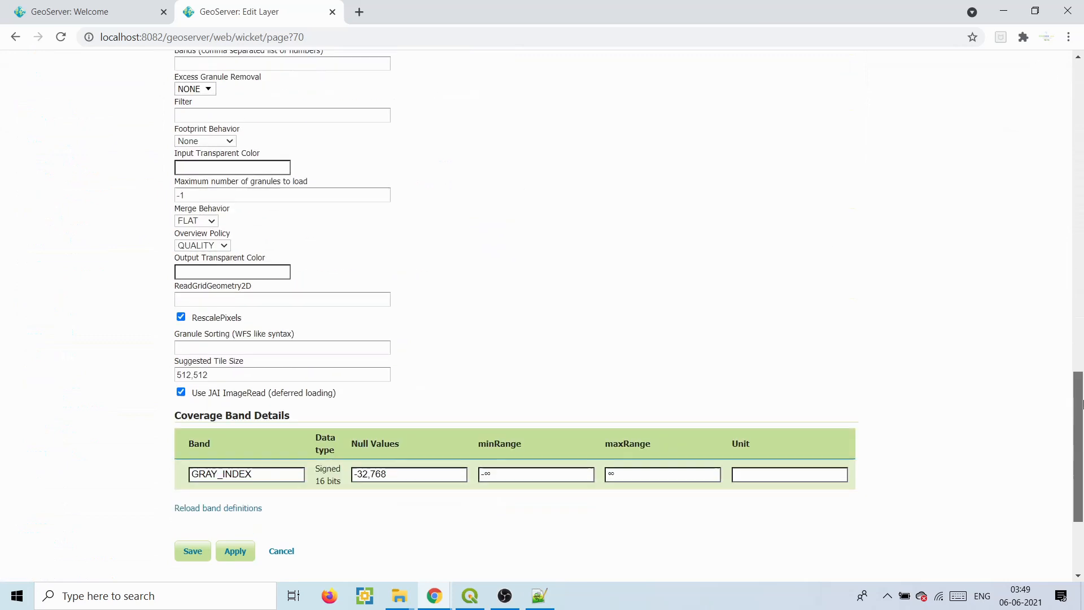
{"action": "left_click_drag", "start_coordinate": [273, 466], "coordinate": [170, 467]}
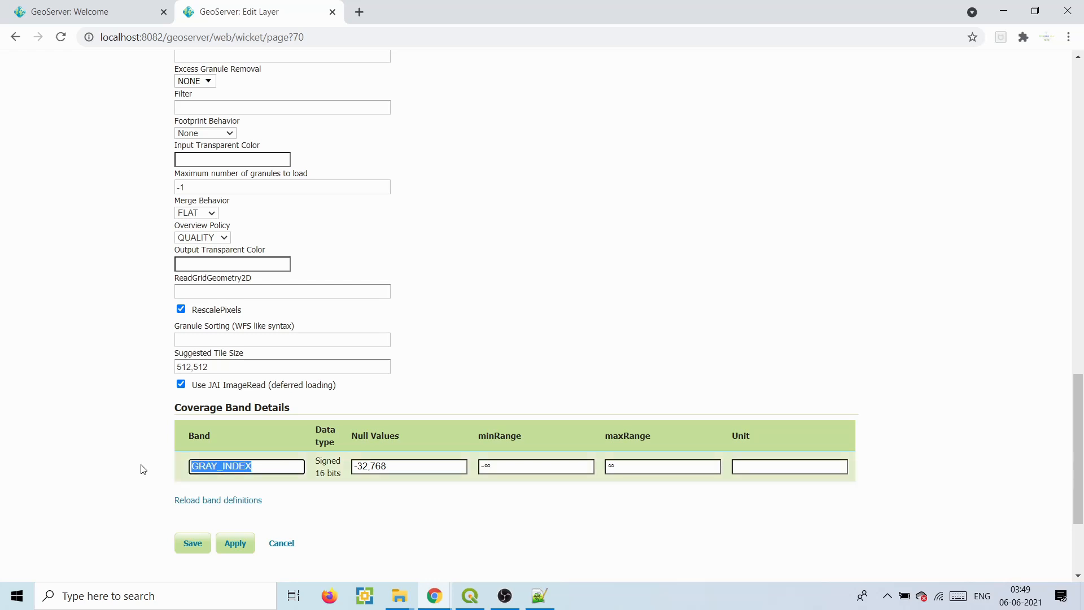
{"action": "type", "text": "Ele"}
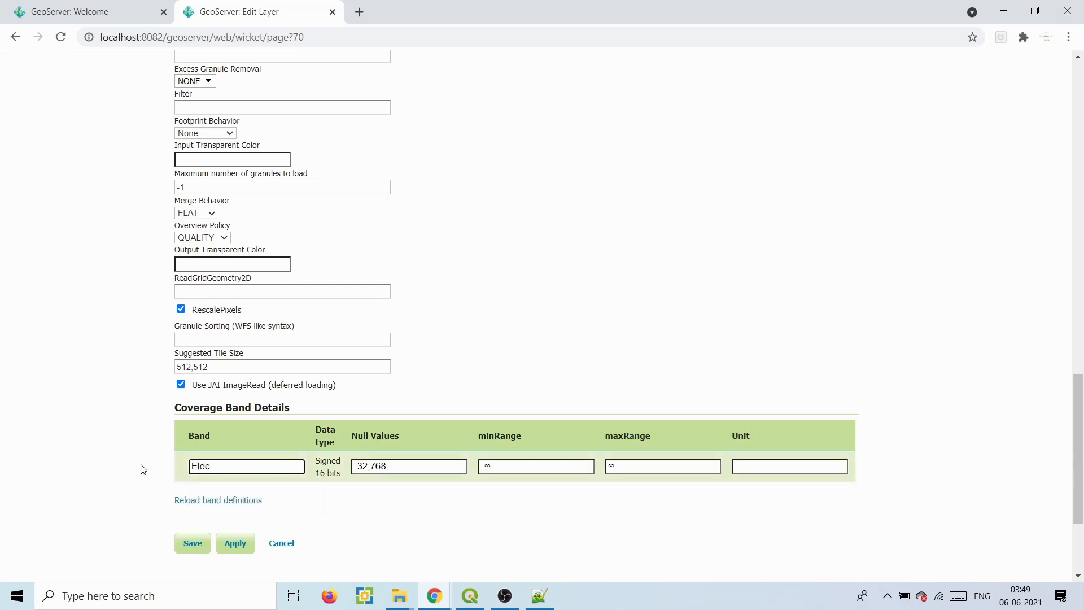
{"action": "type", "text": "vation"}
{"action": "left_click_drag", "start_coordinate": [1078, 462], "coordinate": [1080, 130]}
- Make Punjab:DEM the layer's default style under Publishing and save
{"action": "left_click", "coordinate": [245, 215]}
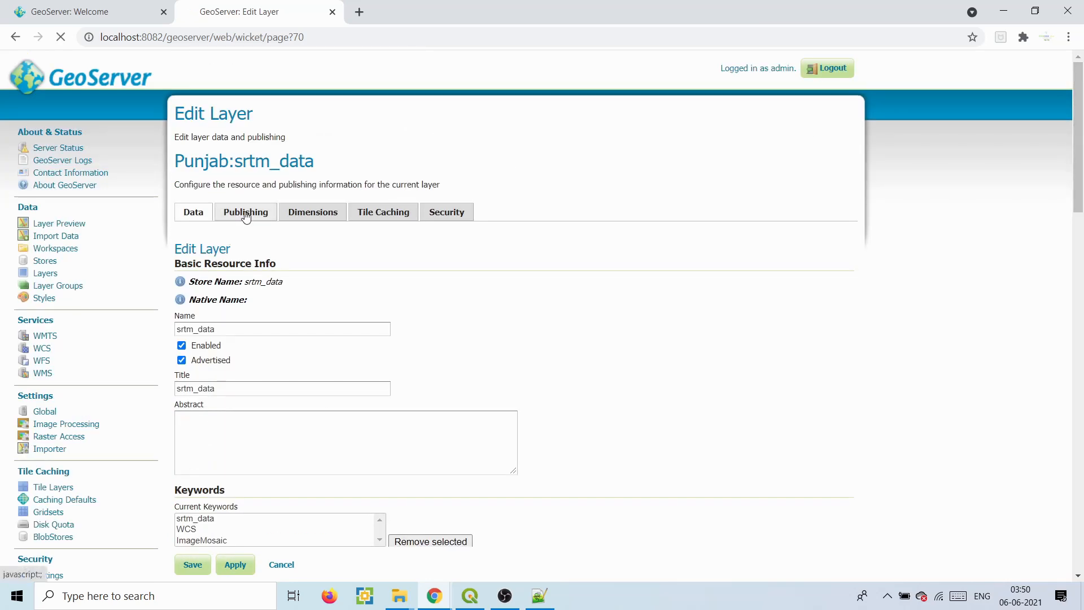
{"action": "left_click_drag", "start_coordinate": [1079, 127], "coordinate": [1081, 369]}
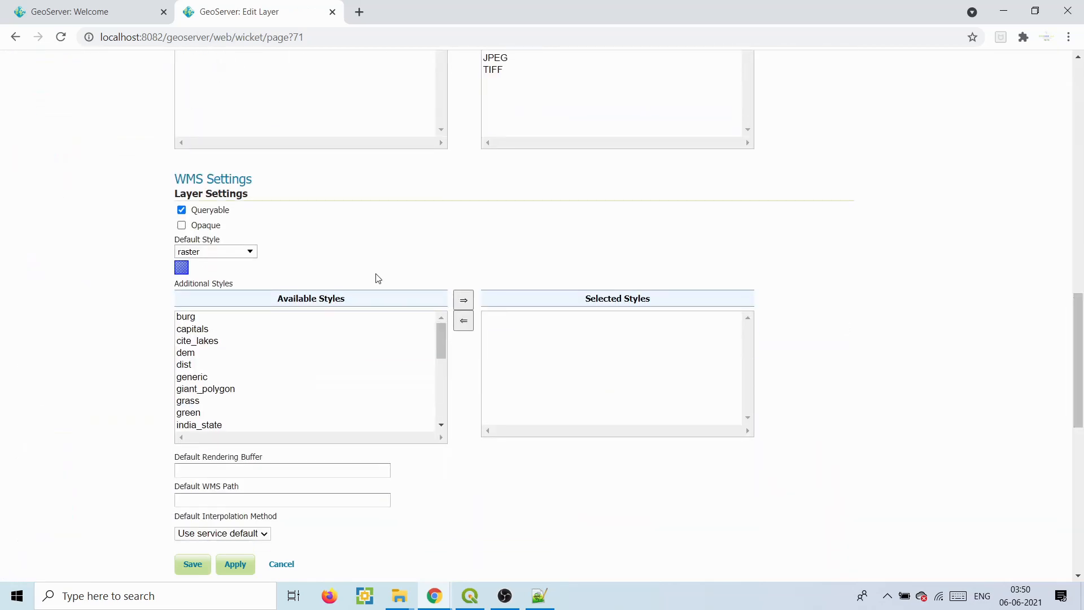
{"action": "left_click", "coordinate": [250, 256]}
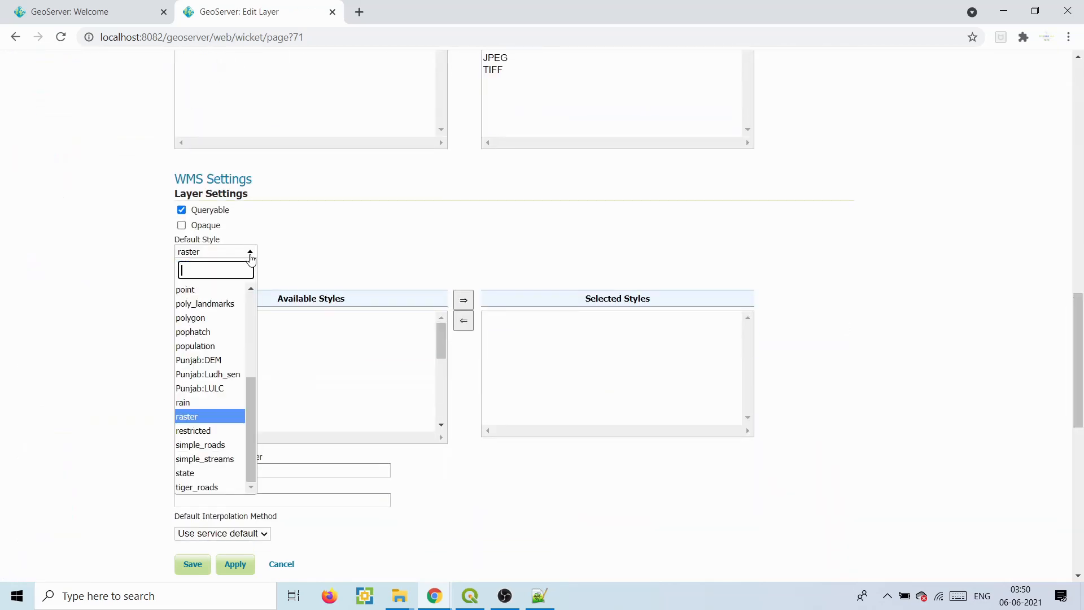
{"action": "left_click", "coordinate": [221, 365]}
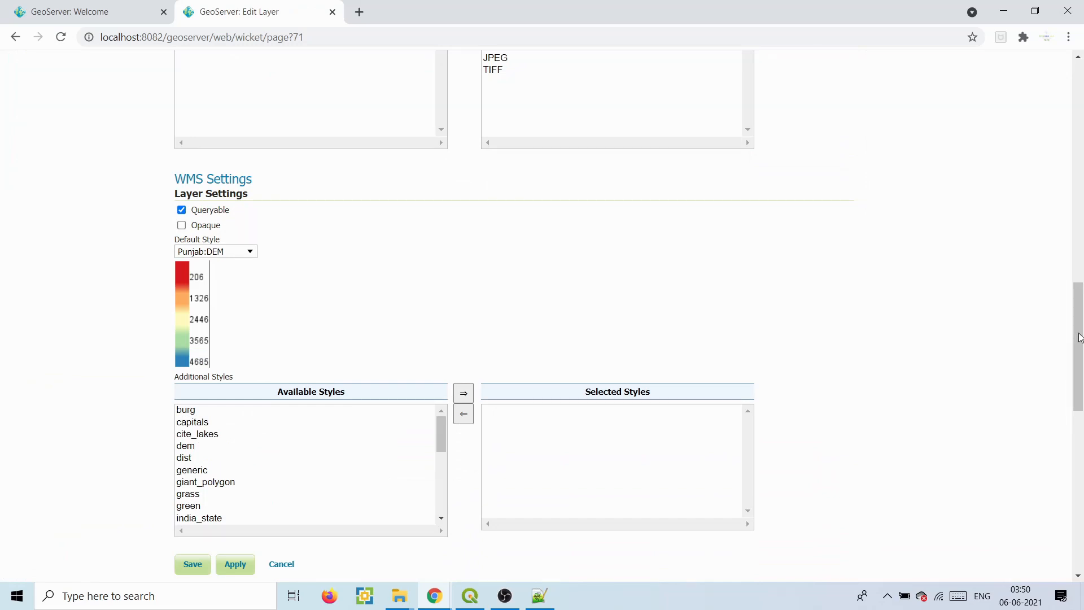
{"action": "left_click_drag", "start_coordinate": [1079, 338], "coordinate": [1080, 497]}
{"action": "left_click", "coordinate": [198, 388]}
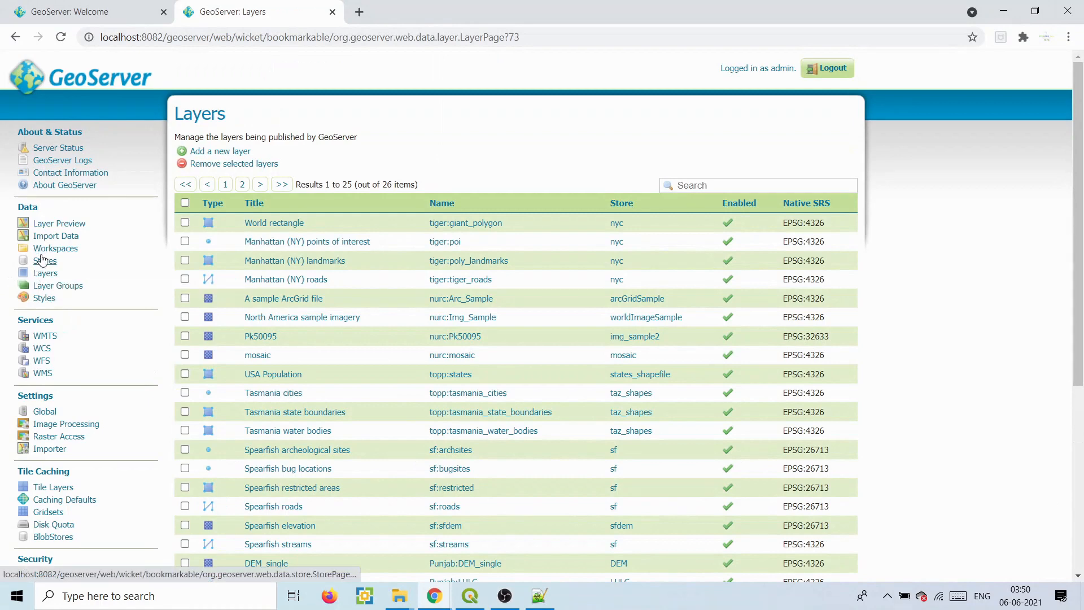
- Preview Punjab:srtm_data on an OpenLayers map, then bring the QGIS project window forward
{"action": "left_click", "coordinate": [48, 227]}
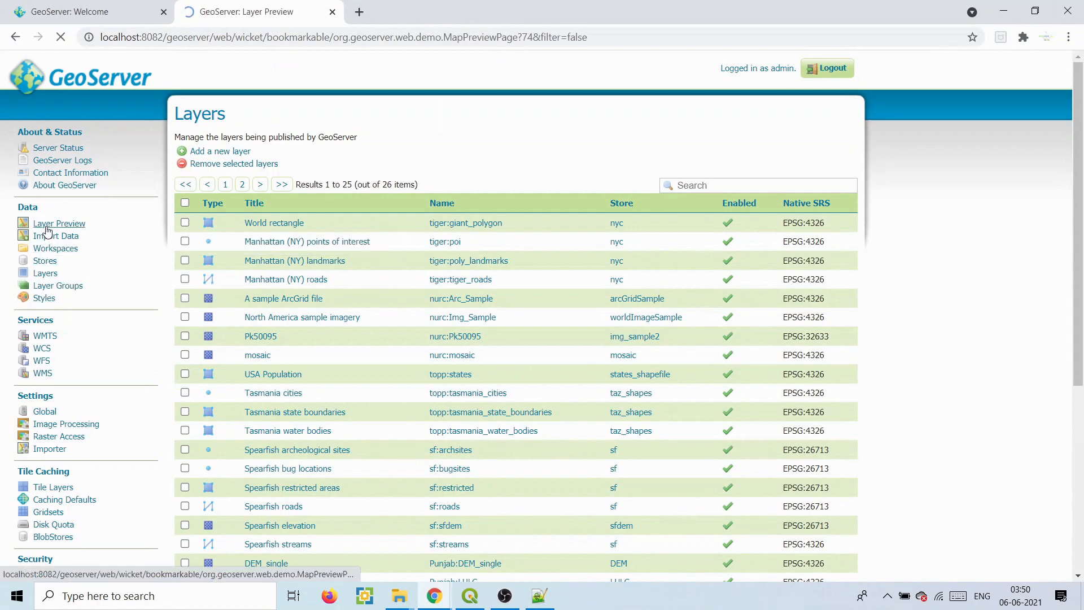
{"action": "left_click_drag", "start_coordinate": [1081, 186], "coordinate": [1081, 432]}
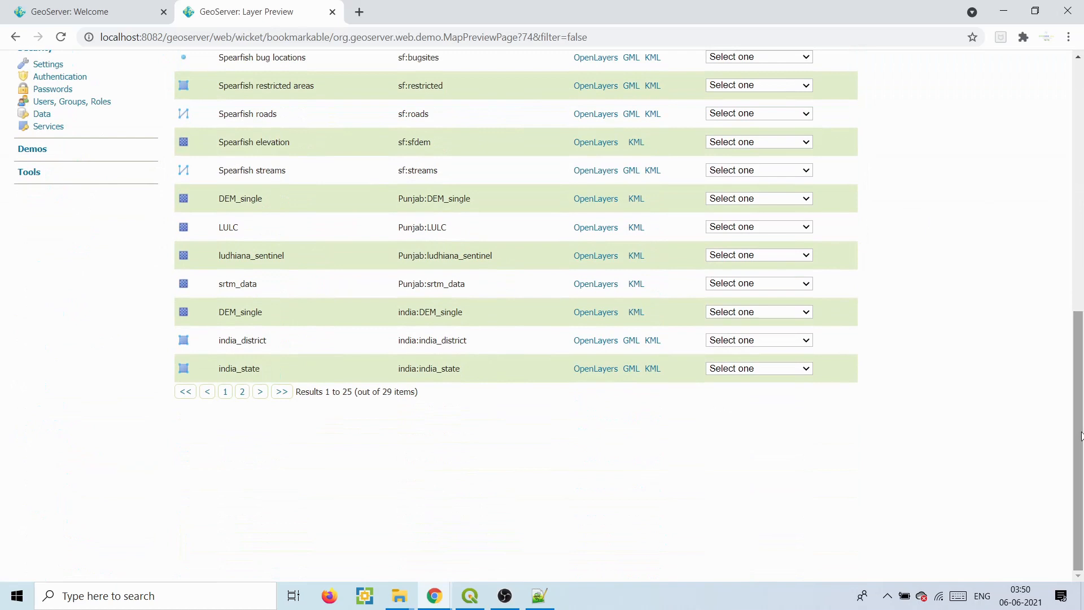
{"action": "left_click_drag", "start_coordinate": [408, 284], "coordinate": [477, 287]}
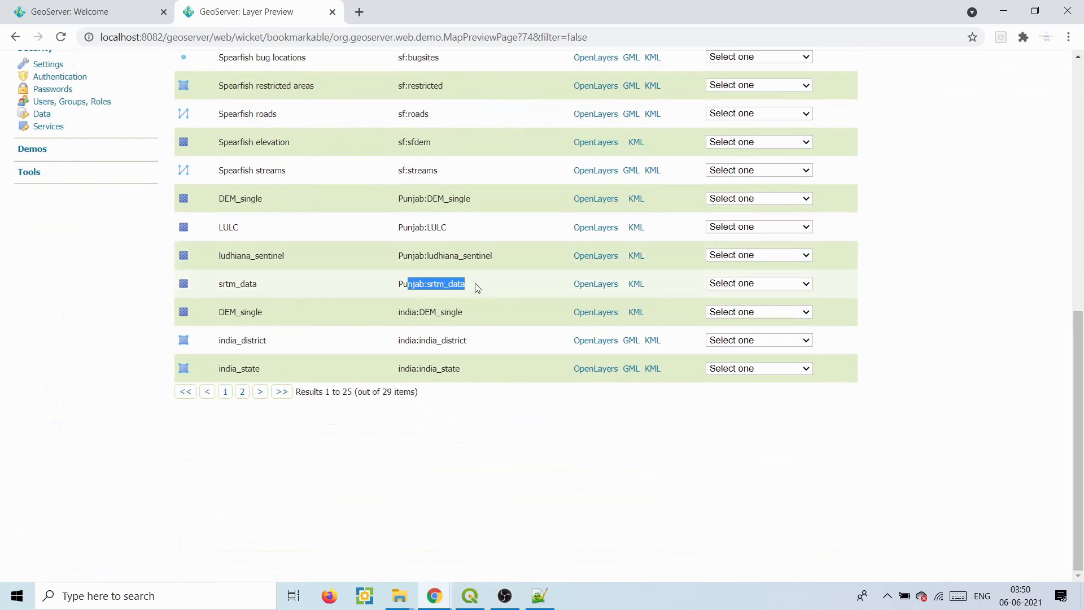
{"action": "left_click", "coordinate": [590, 284]}
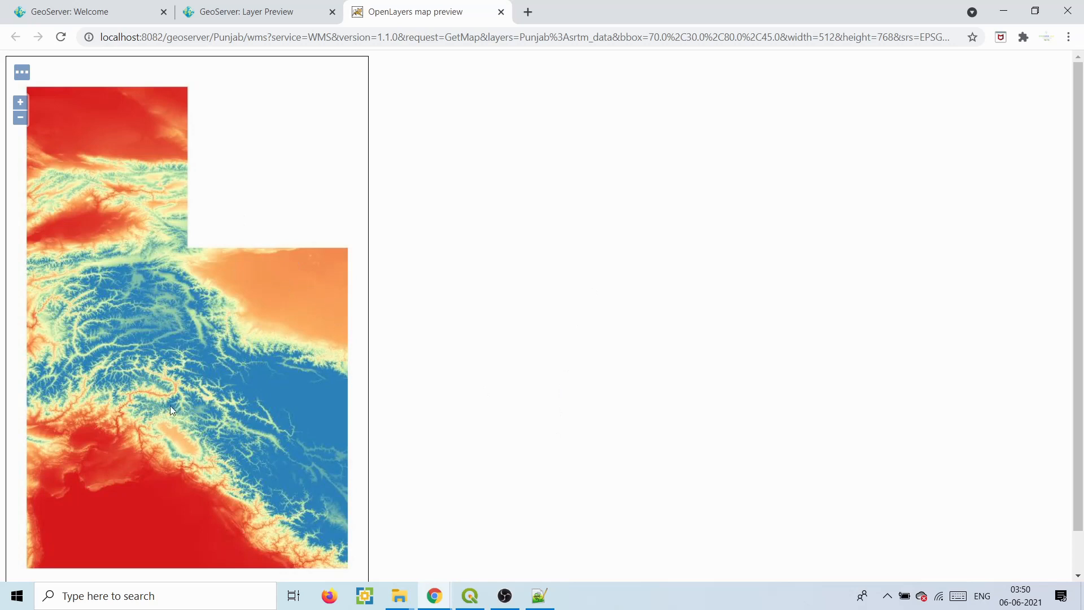
{"action": "left_click", "coordinate": [470, 595]}
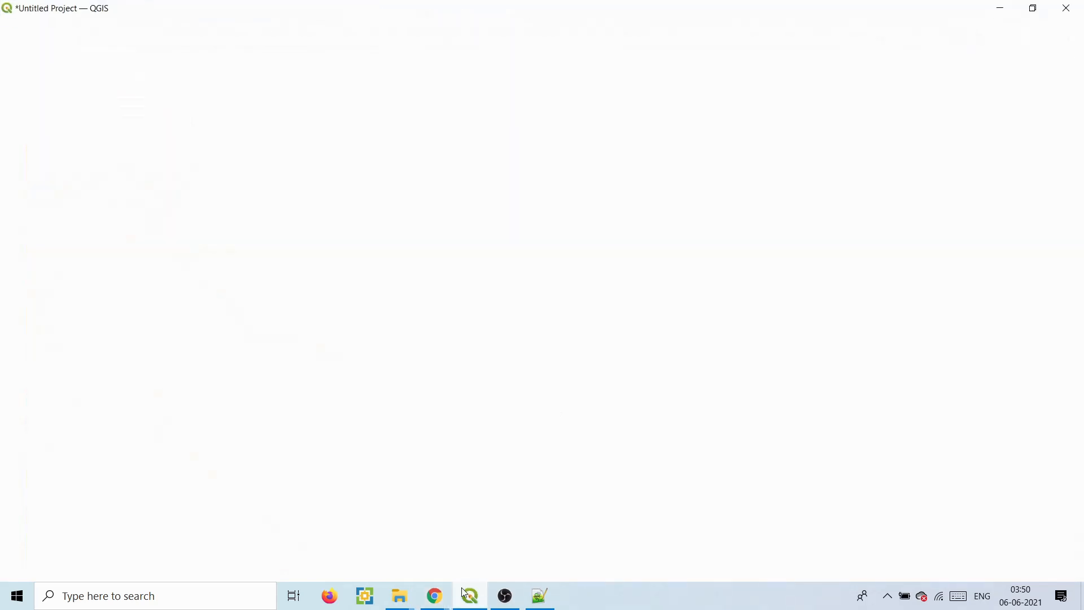
- Load the five SRTM tiles (srtm_51_04, 51_05, 51_06, 52_05, 52_06 .tif) into QGIS
{"action": "mouse_move", "coordinate": [400, 596]}
{"action": "left_click", "coordinate": [520, 537]}
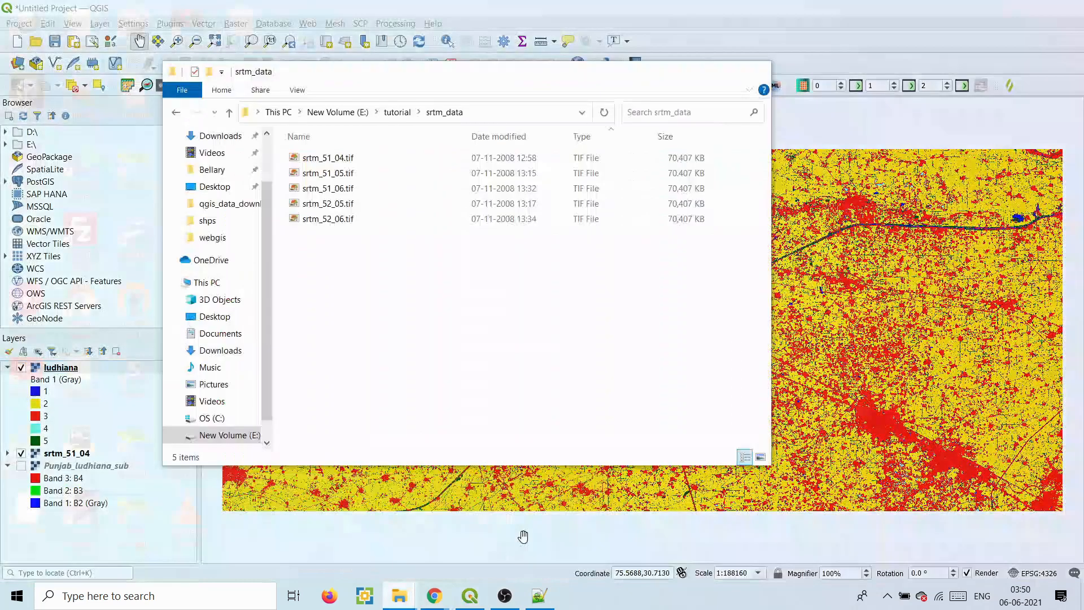
{"action": "left_click", "coordinate": [339, 281]}
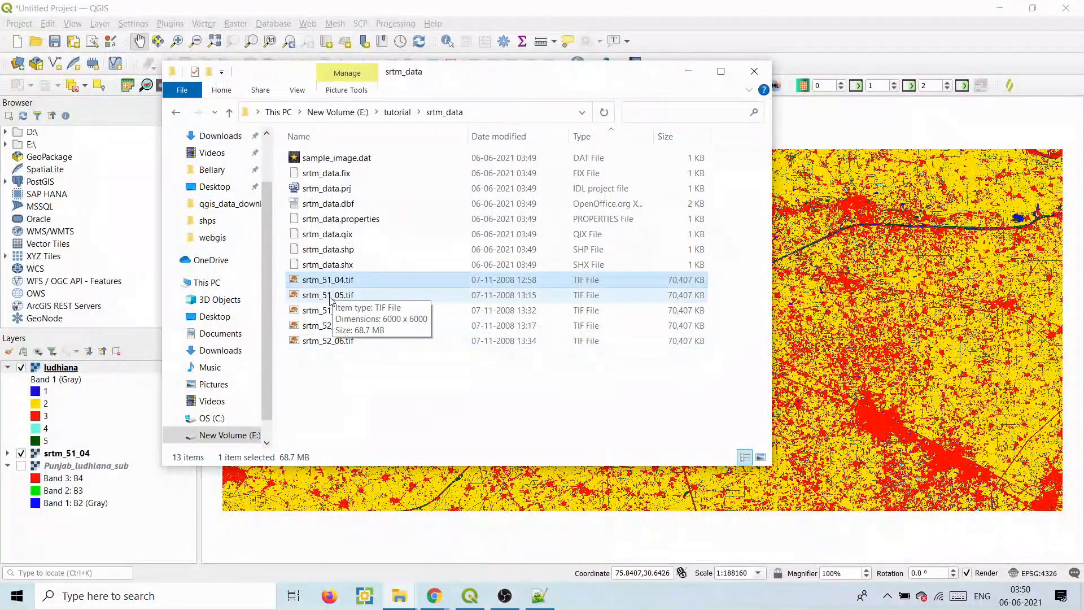
{"action": "left_click", "coordinate": [333, 294], "text": "ctrl"}
{"action": "left_click", "coordinate": [332, 310], "text": "ctrl"}
{"action": "left_click", "coordinate": [332, 326], "text": "ctrl"}
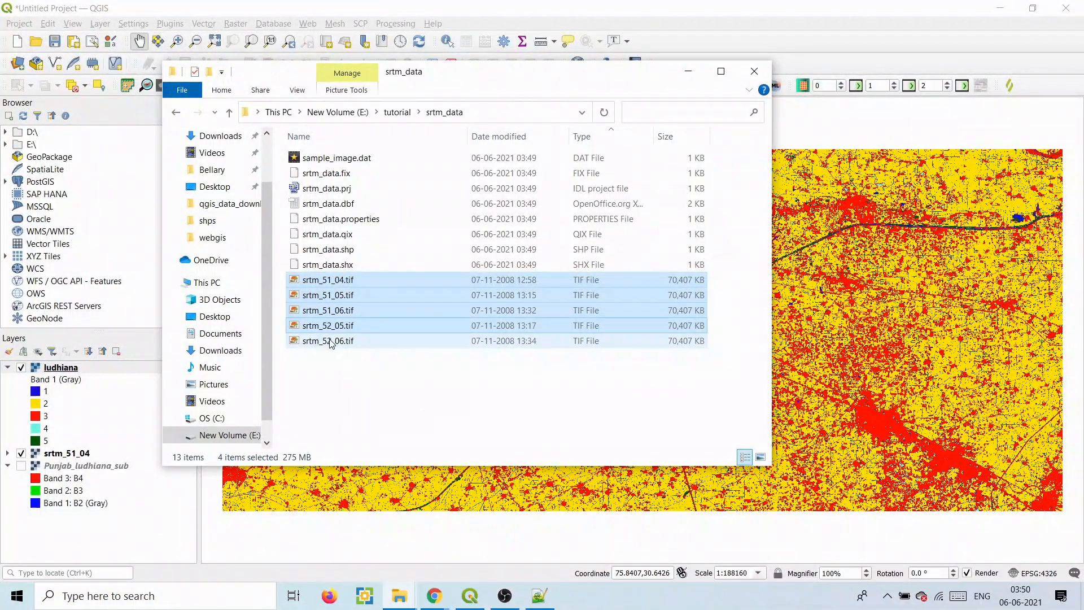
{"action": "left_click_drag", "start_coordinate": [348, 343], "coordinate": [590, 494]}
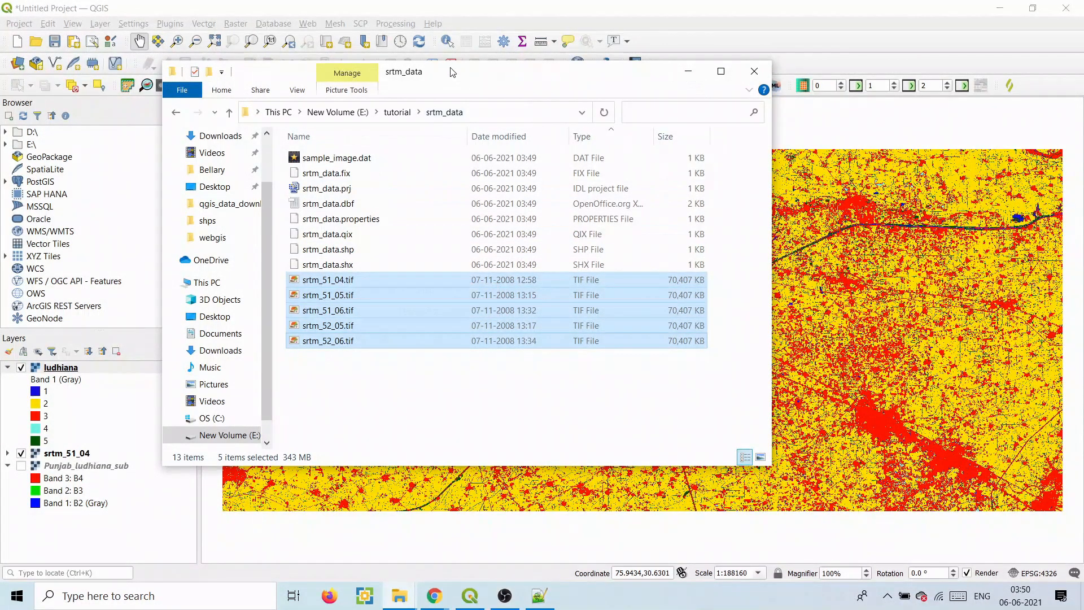
{"action": "left_click_drag", "start_coordinate": [452, 72], "coordinate": [732, 134]}
{"action": "left_click_drag", "start_coordinate": [606, 389], "coordinate": [628, 354]}
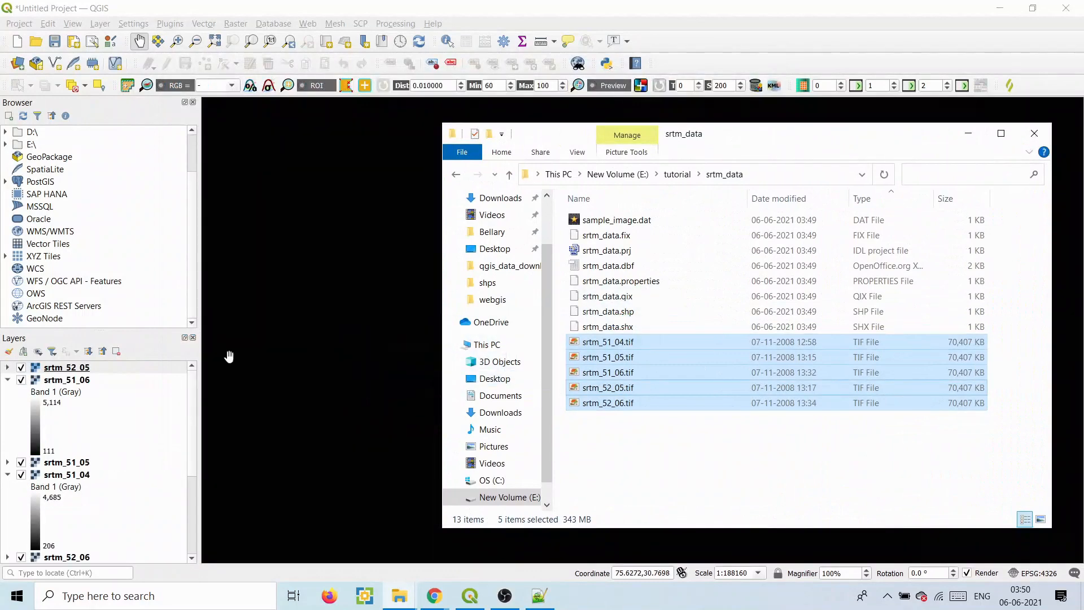
- Zoom to srtm_52_05, zoom out to all tiles, and hide srtm_52_05 and srtm_51_06
{"action": "right_click", "coordinate": [56, 368]}
{"action": "left_click", "coordinate": [90, 371]}
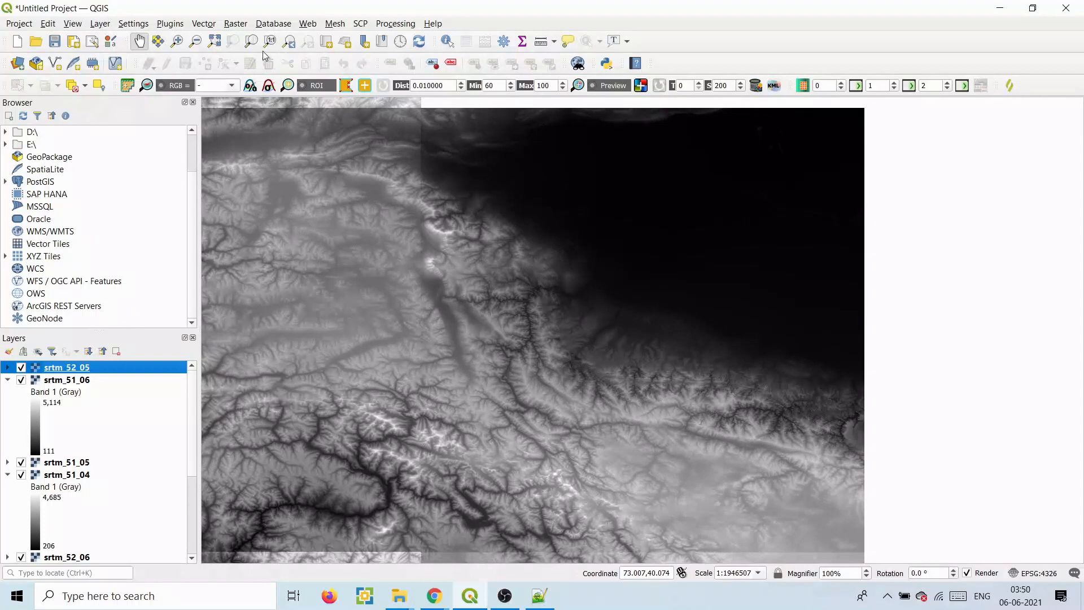
{"action": "left_click", "coordinate": [196, 41]}
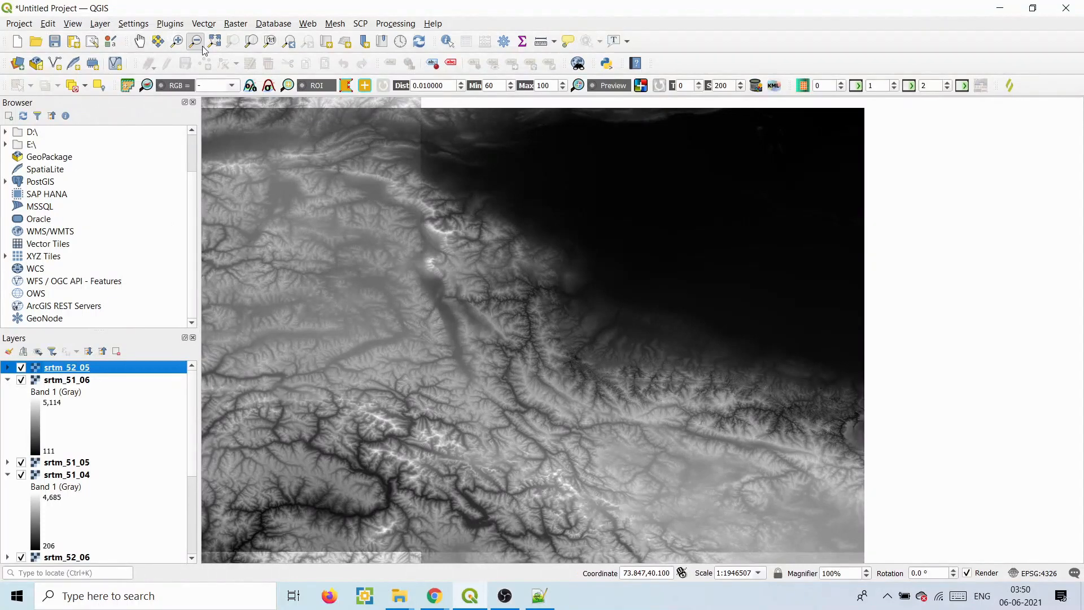
{"action": "left_click", "coordinate": [380, 198]}
{"action": "left_click_drag", "start_coordinate": [512, 308], "coordinate": [596, 388]}
{"action": "left_click", "coordinate": [22, 367]}
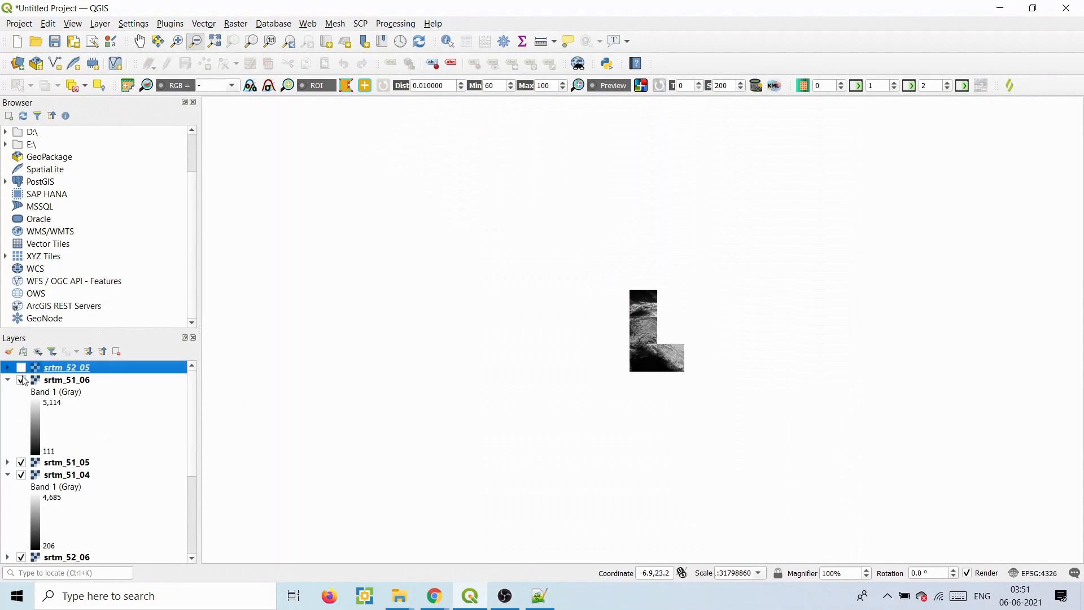
{"action": "left_click", "coordinate": [21, 380]}
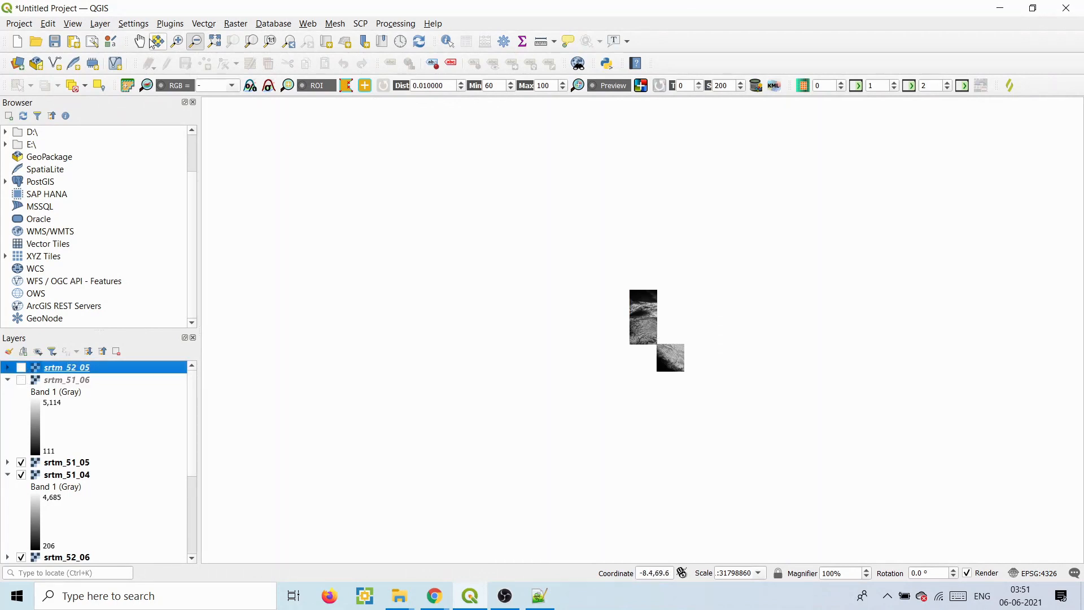
{"action": "left_click", "coordinate": [177, 43]}
{"action": "left_click_drag", "start_coordinate": [642, 283], "coordinate": [620, 275]}
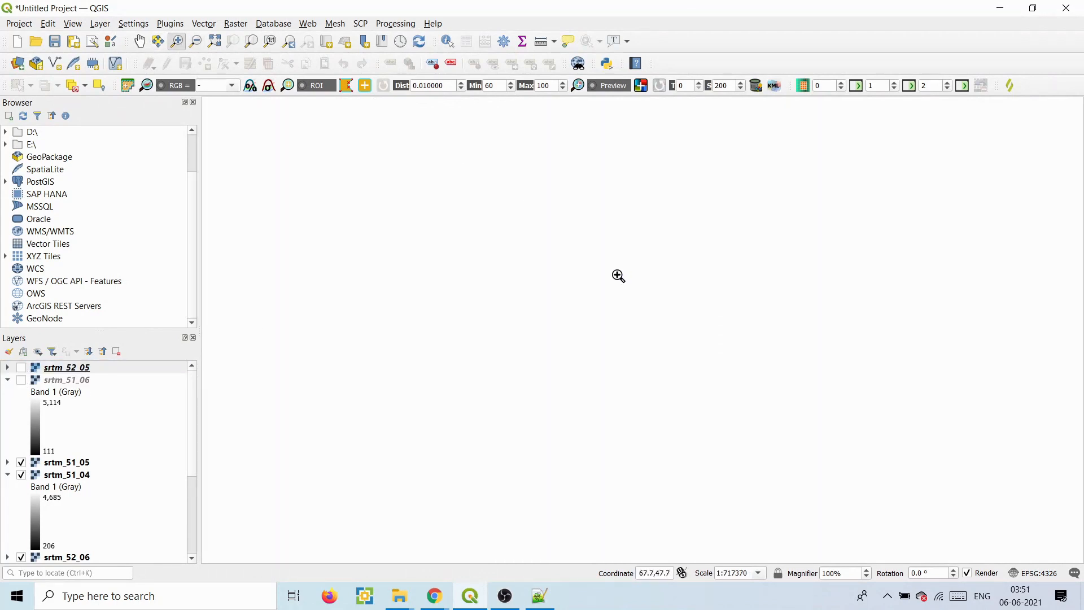
{"action": "left_click", "coordinate": [214, 43]}
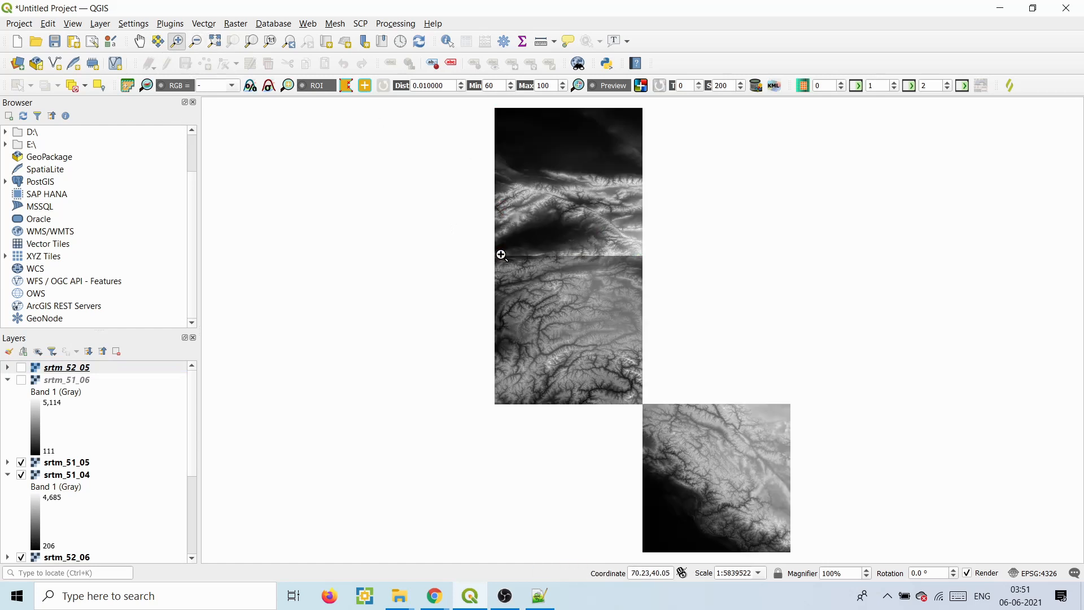
- Toggle the SRTM tile layers to compare them, leaving srtm_52_05 and srtm_51_06 hidden
{"action": "left_click", "coordinate": [23, 368]}
{"action": "left_click", "coordinate": [22, 369]}
{"action": "left_click", "coordinate": [23, 381]}
{"action": "left_click", "coordinate": [23, 381]}
{"action": "left_click", "coordinate": [22, 463]}
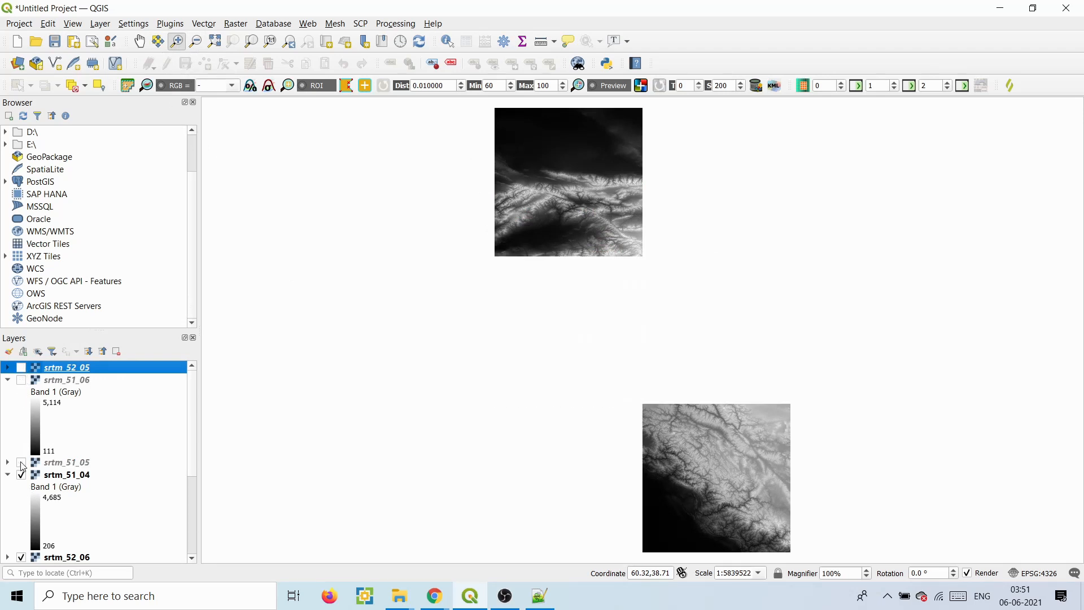
{"action": "left_click", "coordinate": [21, 476]}
{"action": "left_click", "coordinate": [22, 475]}
{"action": "left_click", "coordinate": [8, 475]}
{"action": "left_click", "coordinate": [21, 488]}
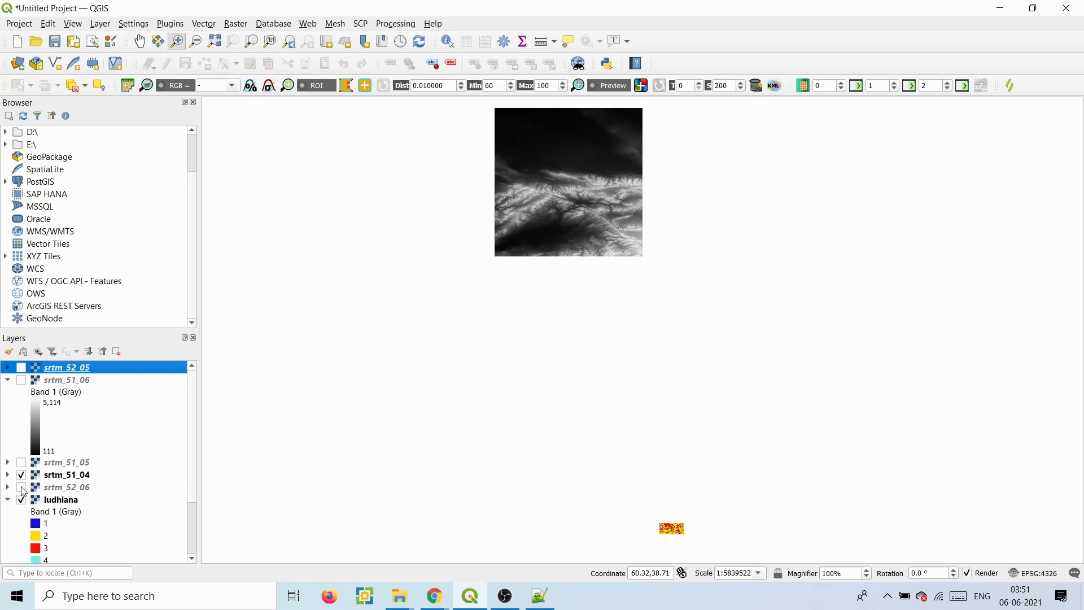
{"action": "left_click", "coordinate": [22, 488]}
{"action": "left_click", "coordinate": [22, 463]}
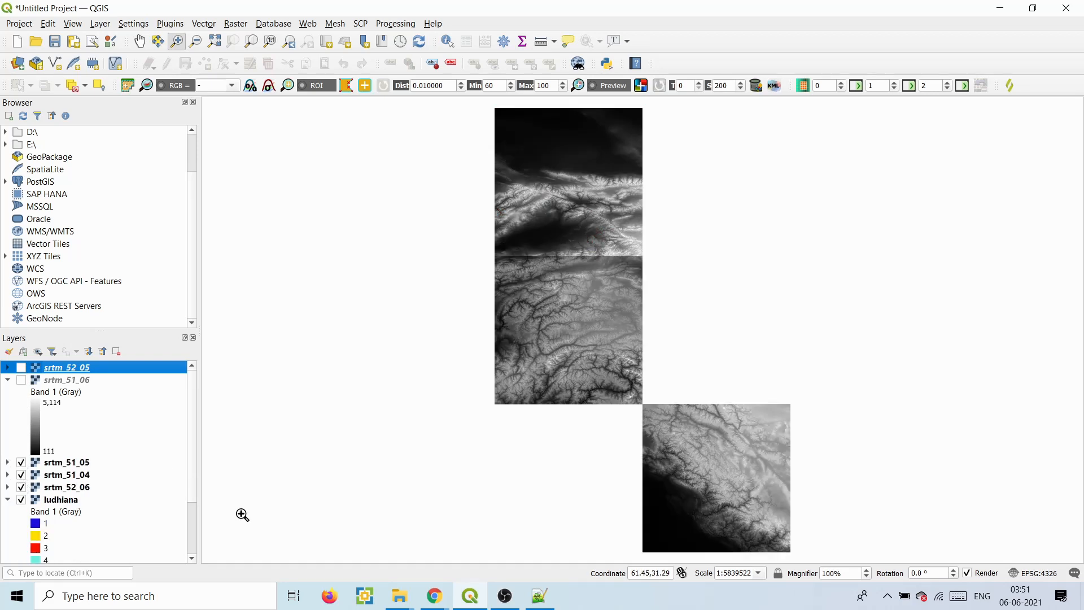
- Return to the browser's OpenLayers preview of srtm_data
{"action": "left_click", "coordinate": [434, 603]}
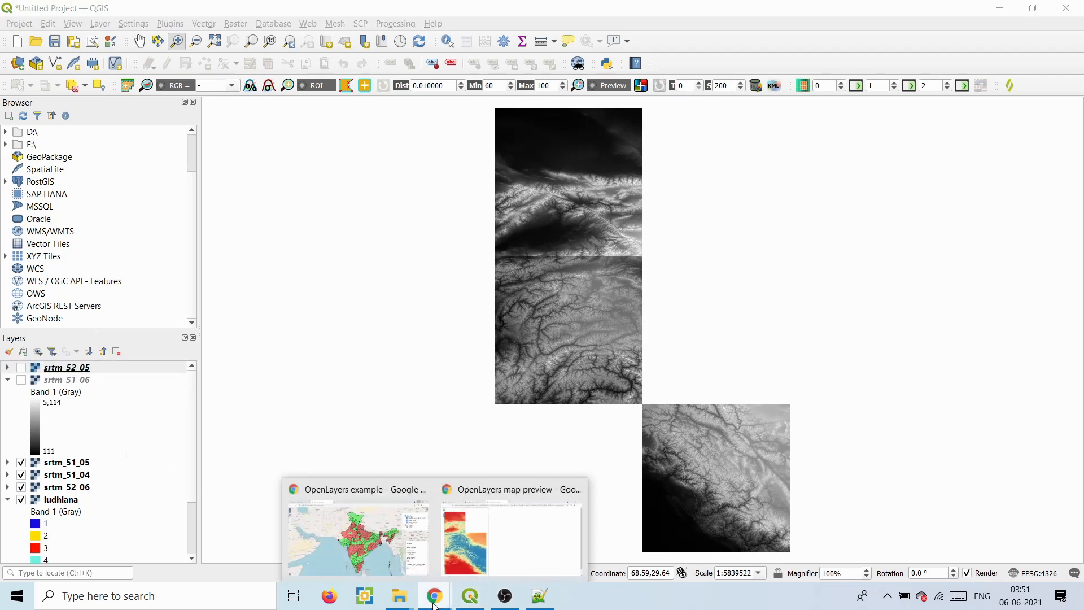
{"action": "left_click", "coordinate": [475, 531]}
{"action": "scroll", "coordinate": [212, 328], "scroll_direction": "up", "scroll_amount": 1}
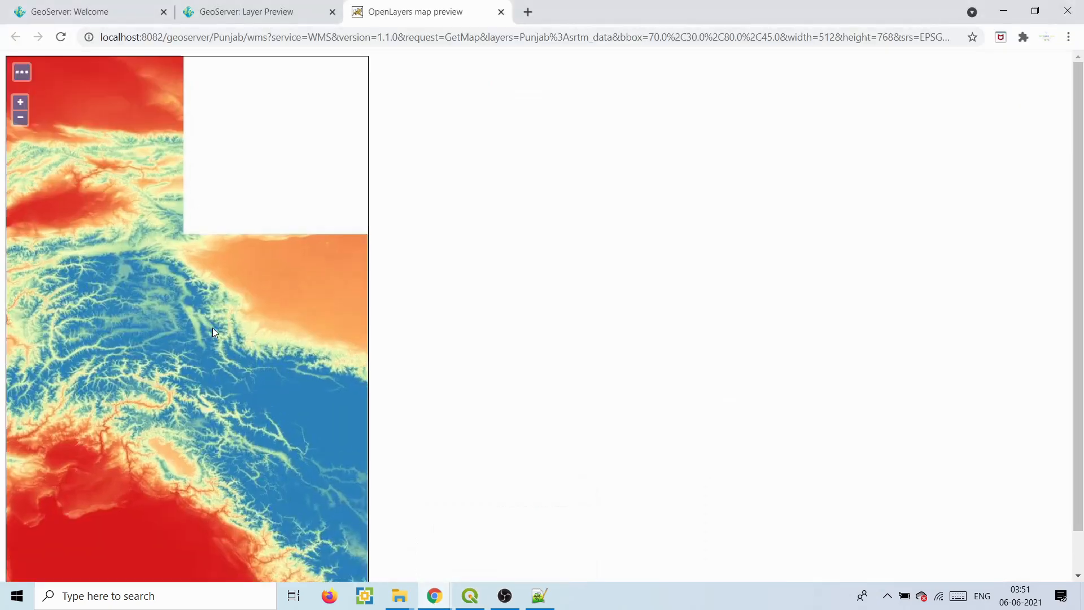
- Query elevation at two points on the srtm_data preview, getting values such as 5665.0
{"action": "left_click_drag", "start_coordinate": [1079, 220], "coordinate": [1078, 366]}
{"action": "left_click", "coordinate": [282, 213]}
{"action": "left_click", "coordinate": [296, 225]}
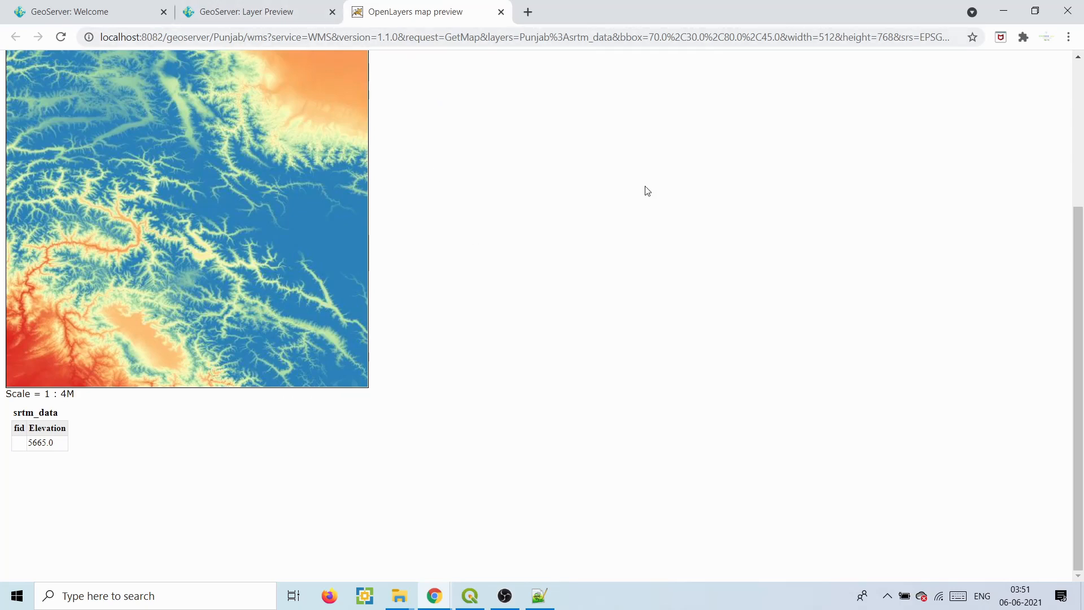
{"action": "left_click", "coordinate": [1080, 164]}
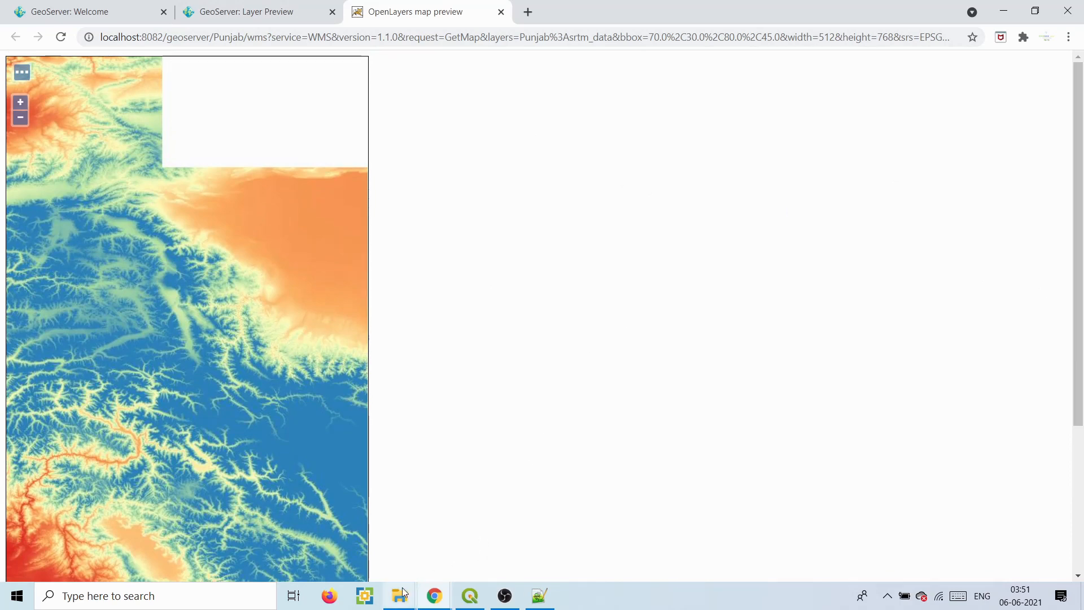
- Add the srtm_data tile-index shapefile to QGIS, then return to the srtm_data map preview
{"action": "mouse_move", "coordinate": [402, 594]}
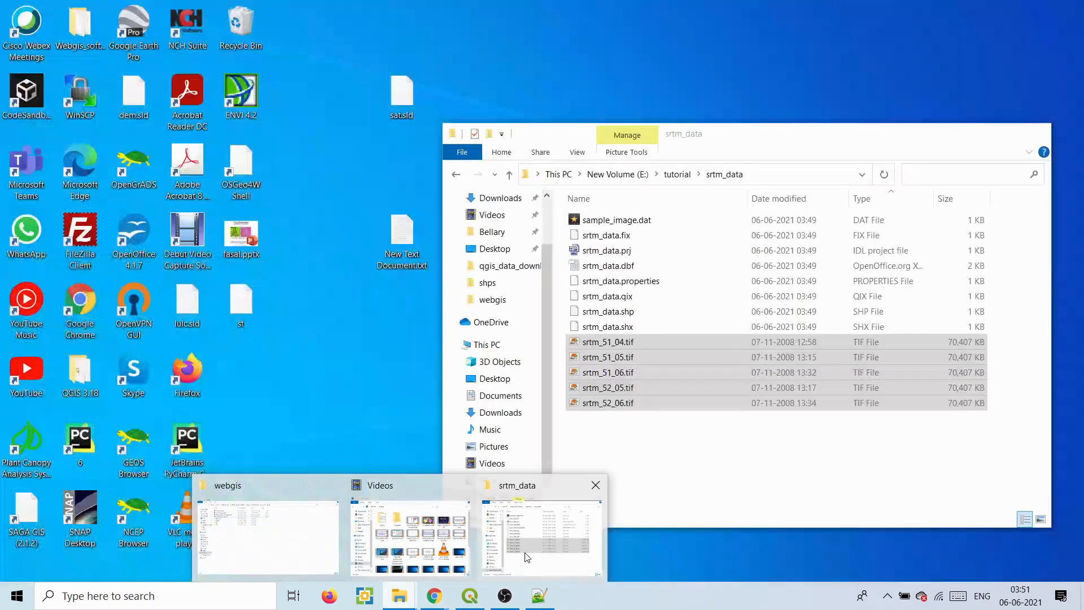
{"action": "left_click", "coordinate": [523, 556]}
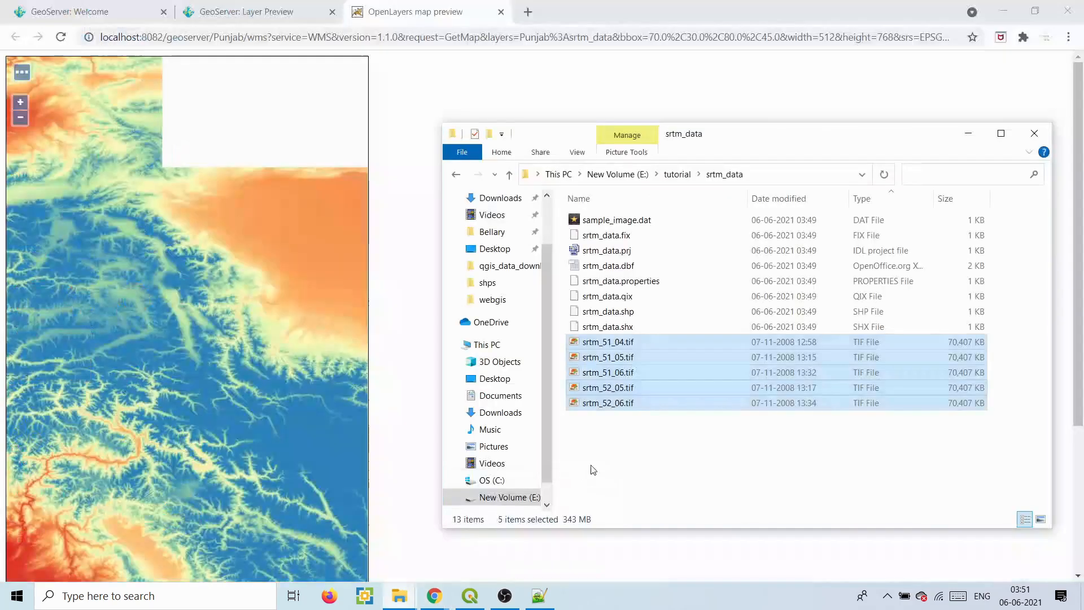
{"action": "left_click", "coordinate": [679, 446]}
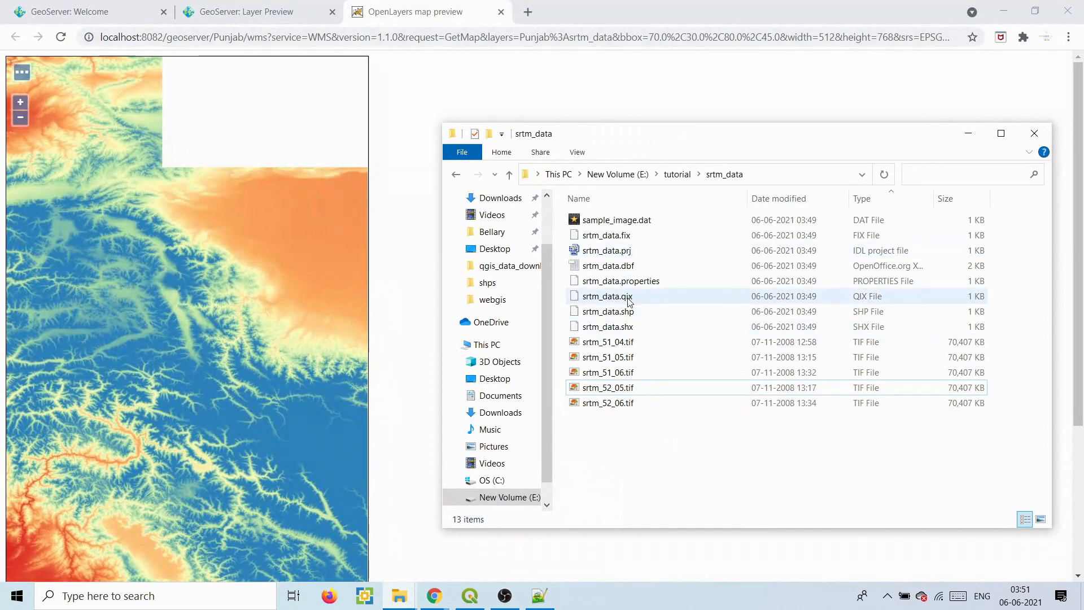
{"action": "left_click_drag", "start_coordinate": [629, 311], "coordinate": [583, 473]}
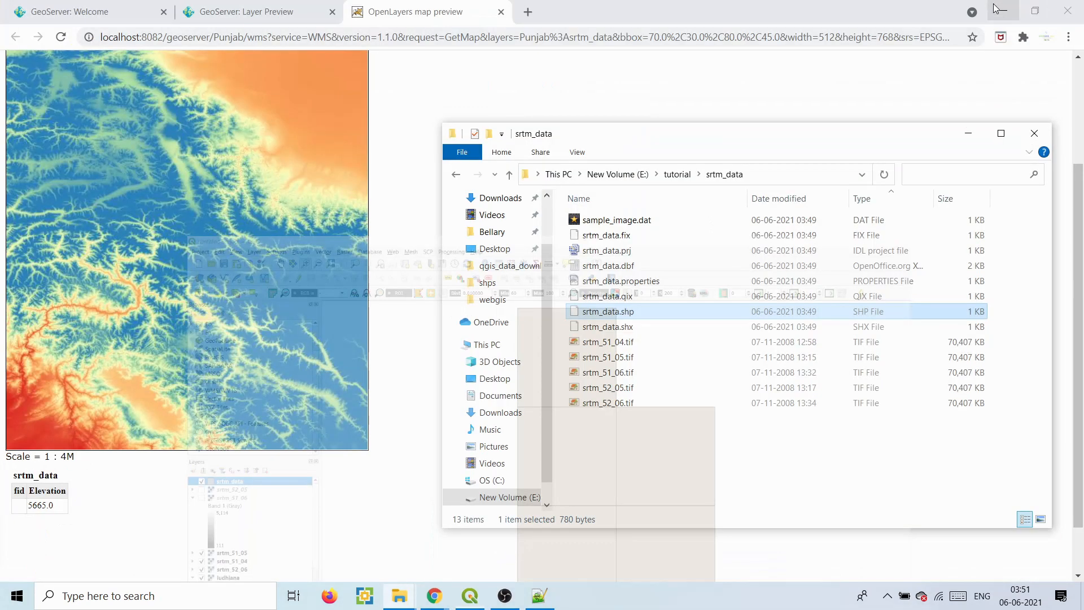
{"action": "left_click", "coordinate": [1000, 8]}
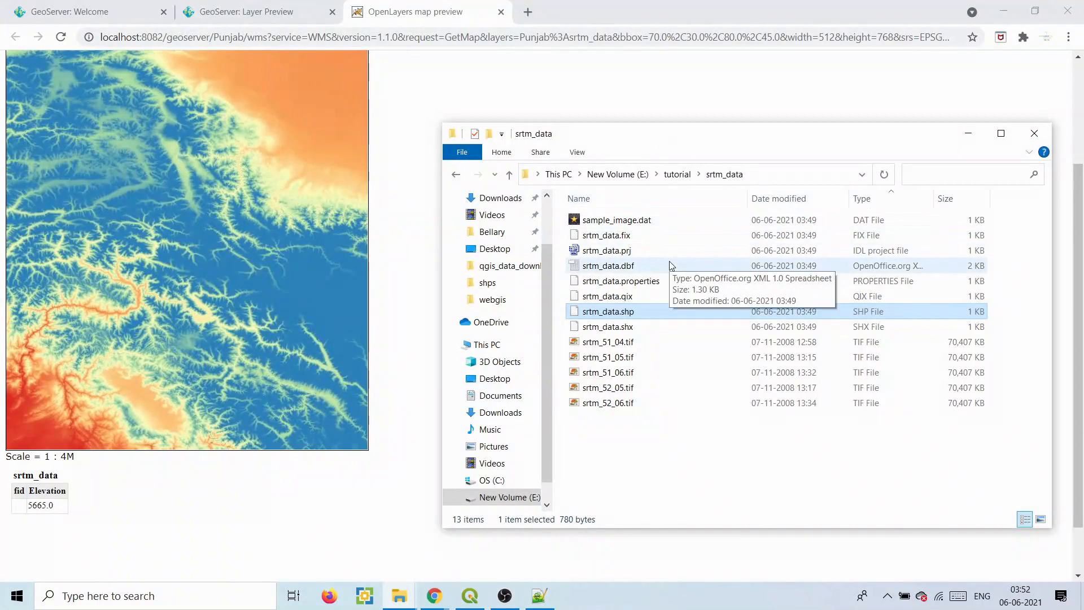
{"action": "left_click", "coordinate": [254, 11]}
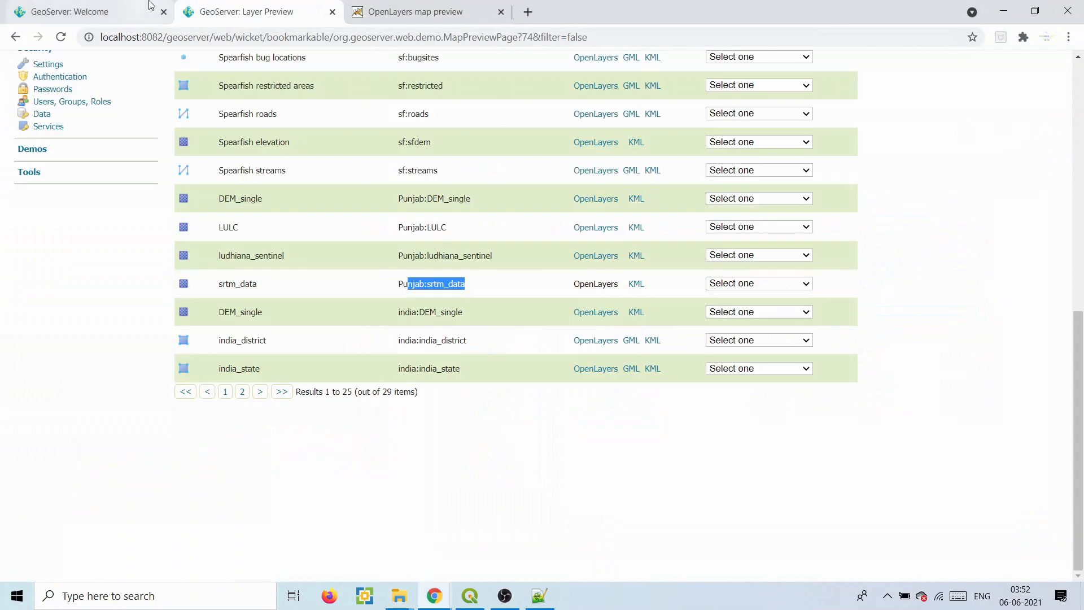
{"action": "left_click", "coordinate": [415, 12]}
{"action": "left_click_drag", "start_coordinate": [1079, 284], "coordinate": [1083, 154]}
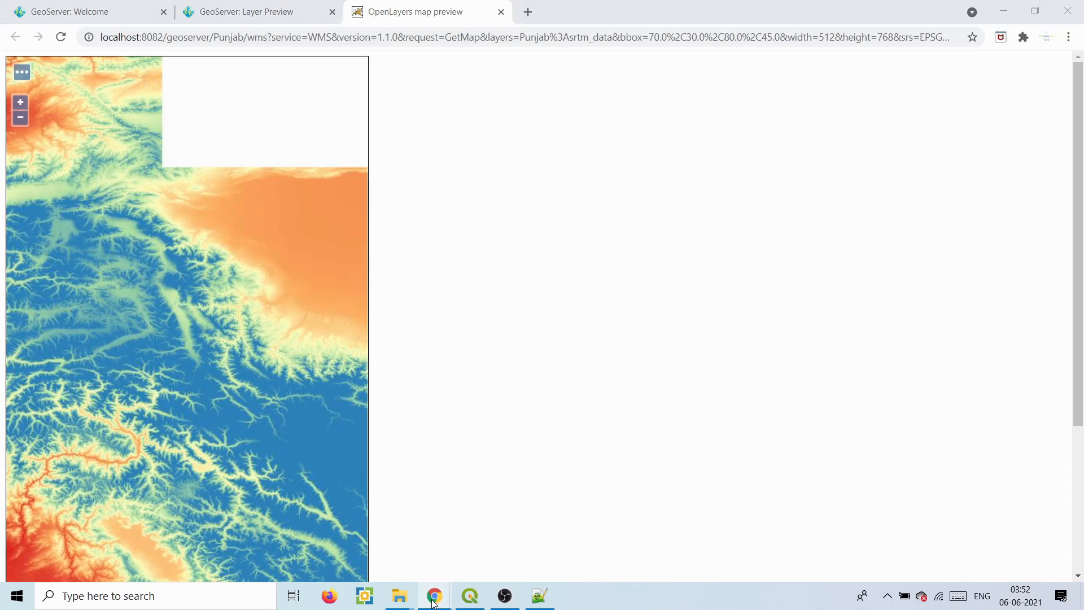
- Open the localhost:8082 web GIS map page in a new browser tab
{"action": "mouse_move", "coordinate": [434, 598]}
{"action": "left_click", "coordinate": [387, 544]}
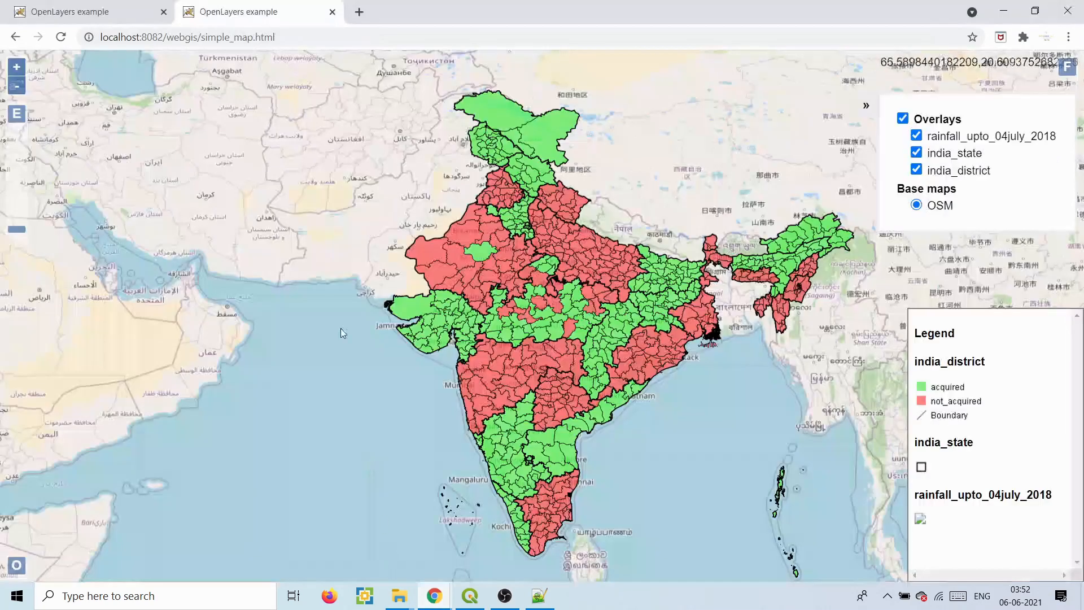
{"action": "left_click", "coordinate": [93, 6]}
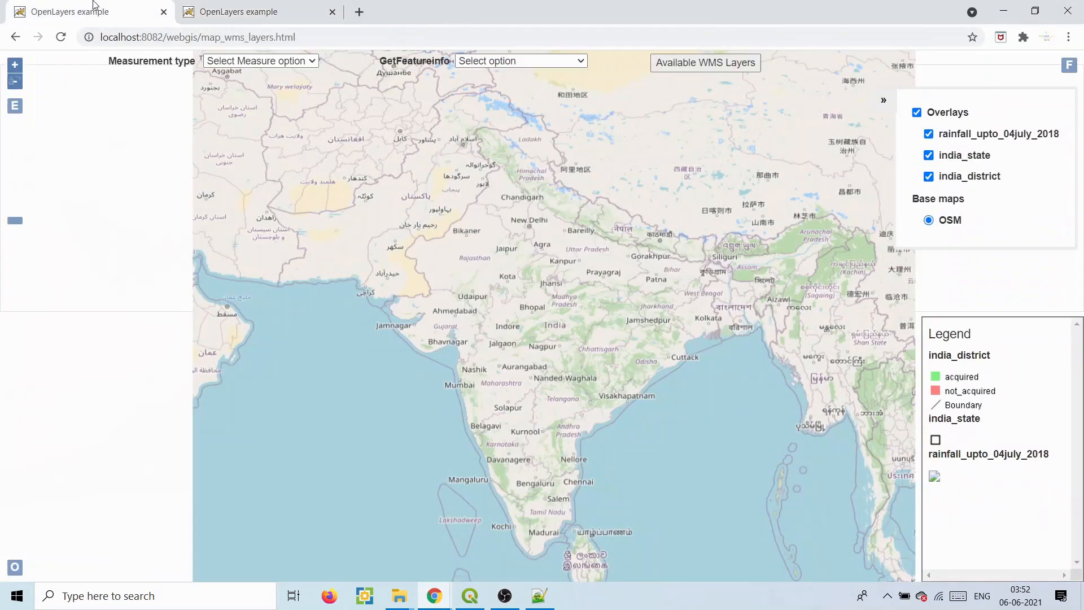
{"action": "left_click", "coordinate": [358, 11]}
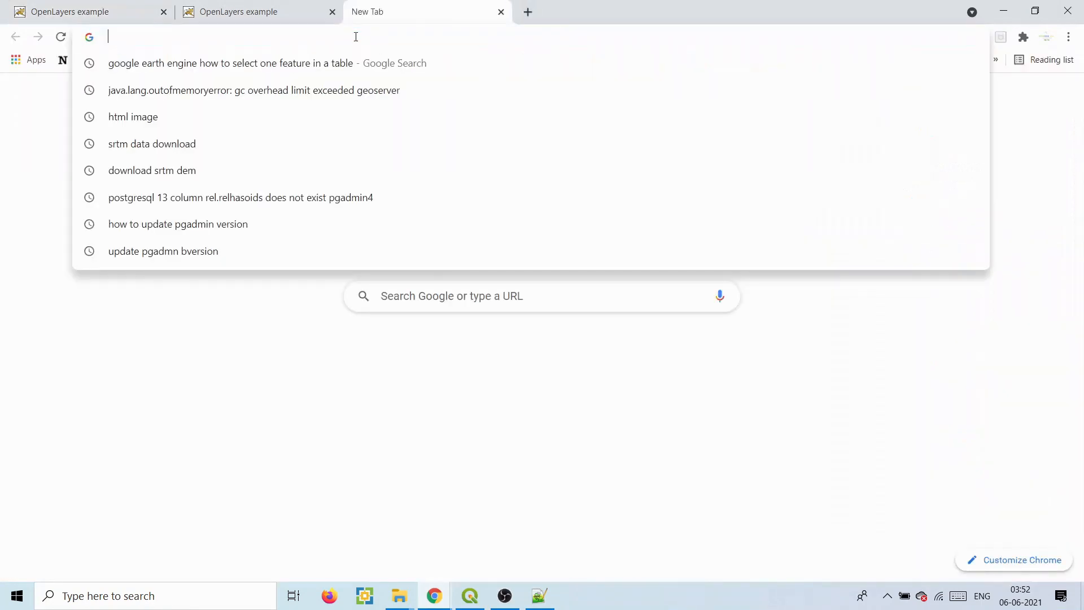
{"action": "type", "text": "local"}
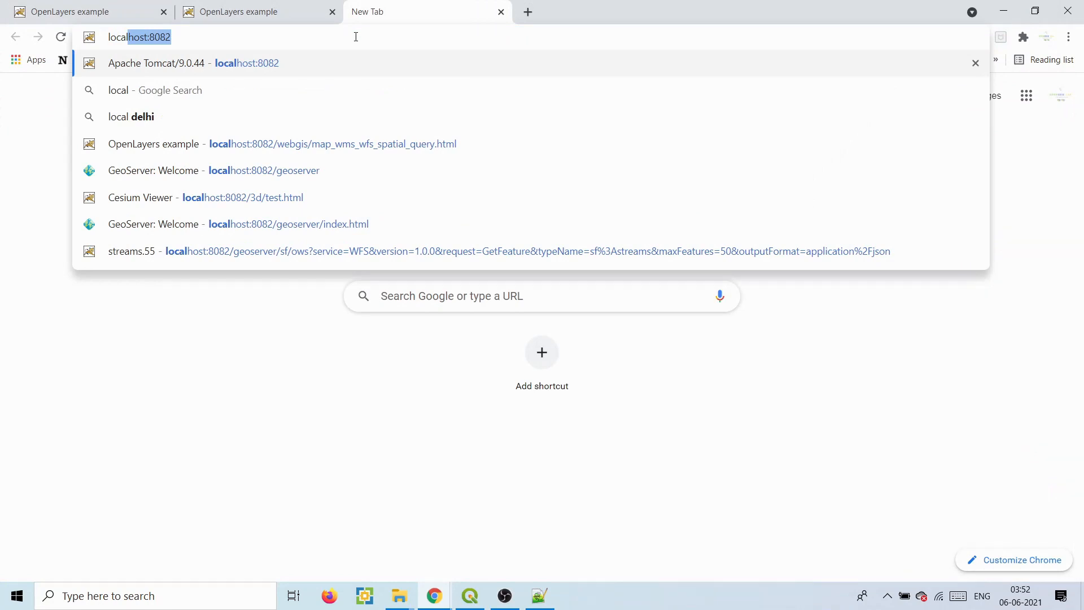
{"action": "key", "text": "Right"}
{"action": "type", "text": "/"}
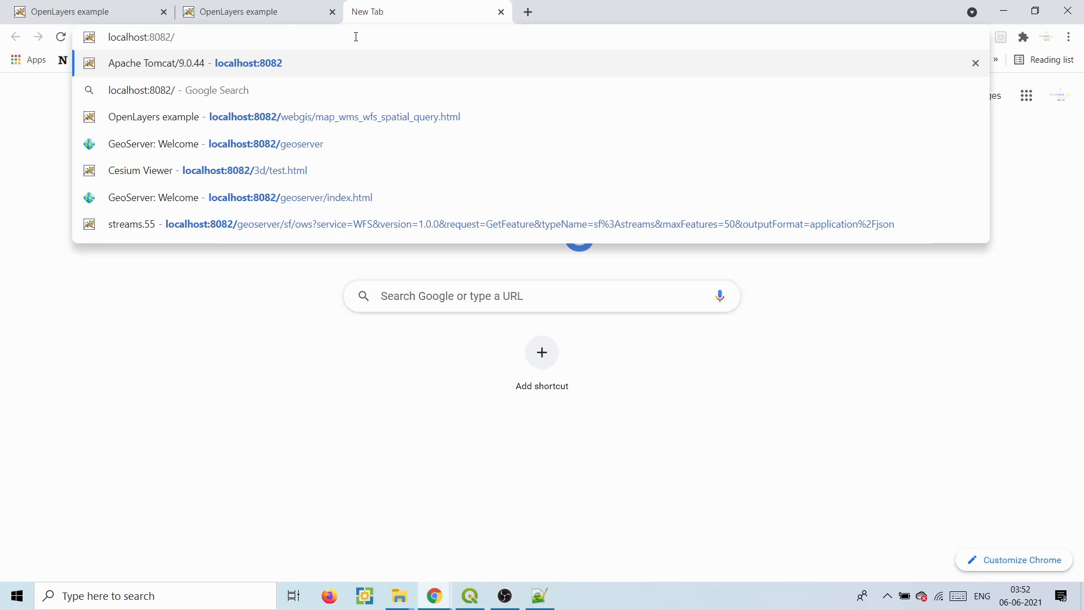
{"action": "left_click", "coordinate": [345, 116]}
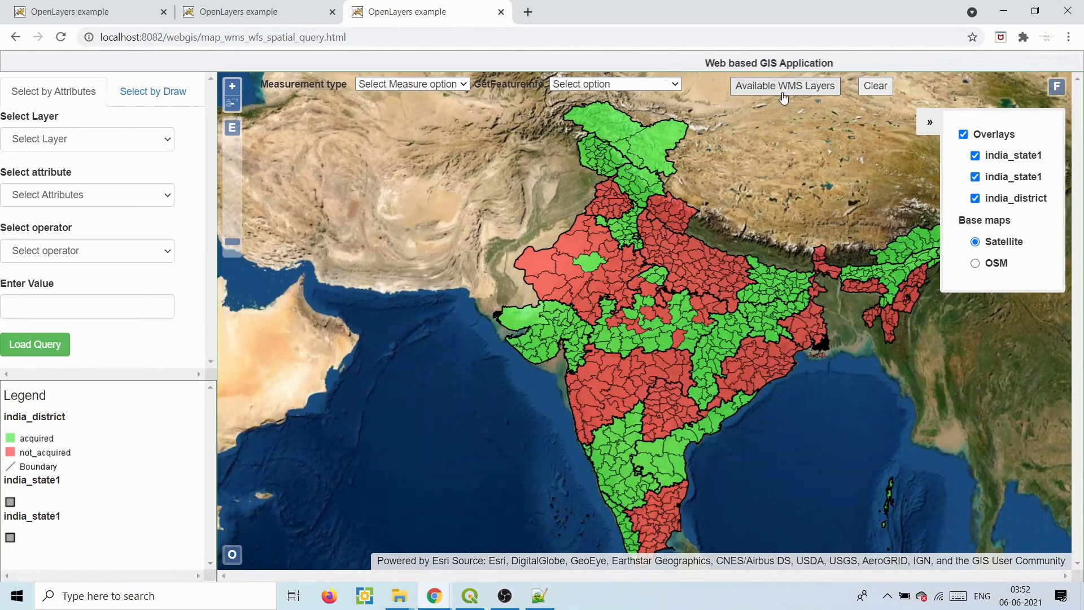
- Add the Punjab:srtm_data layer from the available WMS layers to the map
{"action": "left_click", "coordinate": [783, 93]}
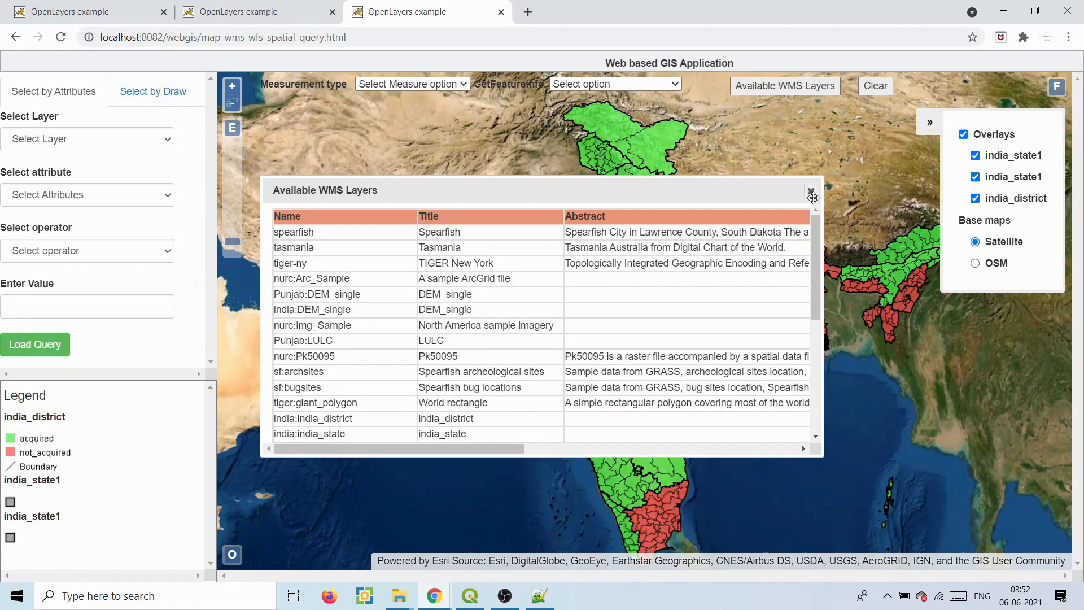
{"action": "left_click_drag", "start_coordinate": [817, 226], "coordinate": [798, 338]}
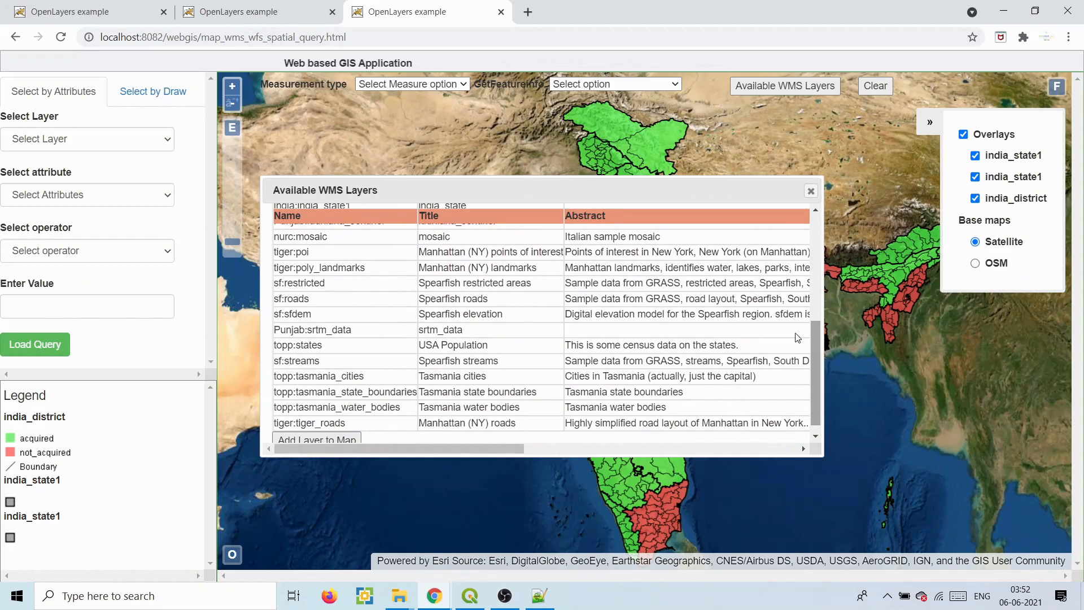
{"action": "left_click", "coordinate": [386, 330]}
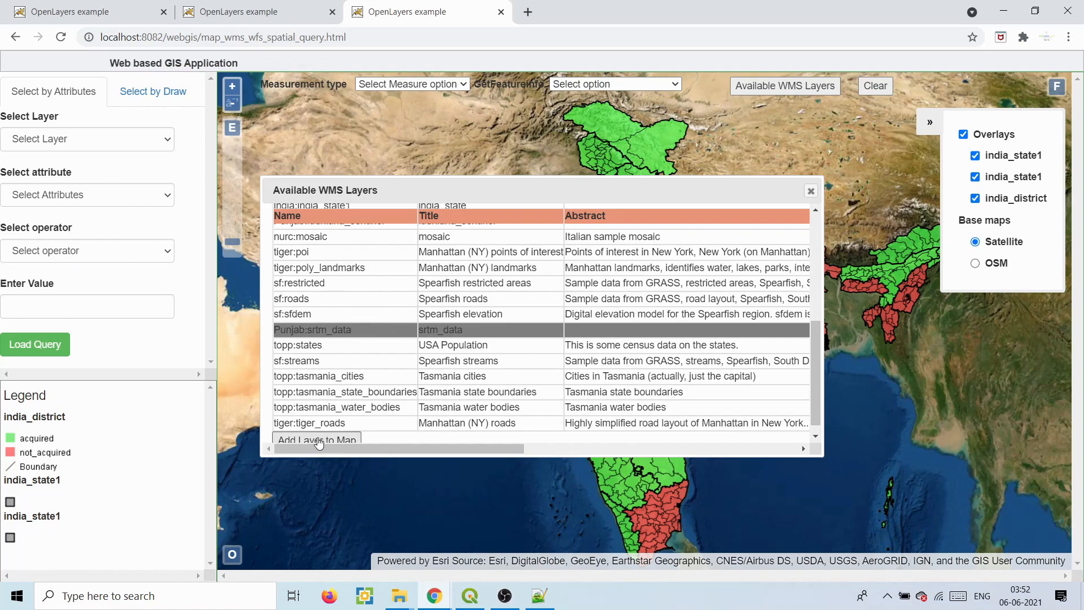
{"action": "left_click", "coordinate": [319, 441]}
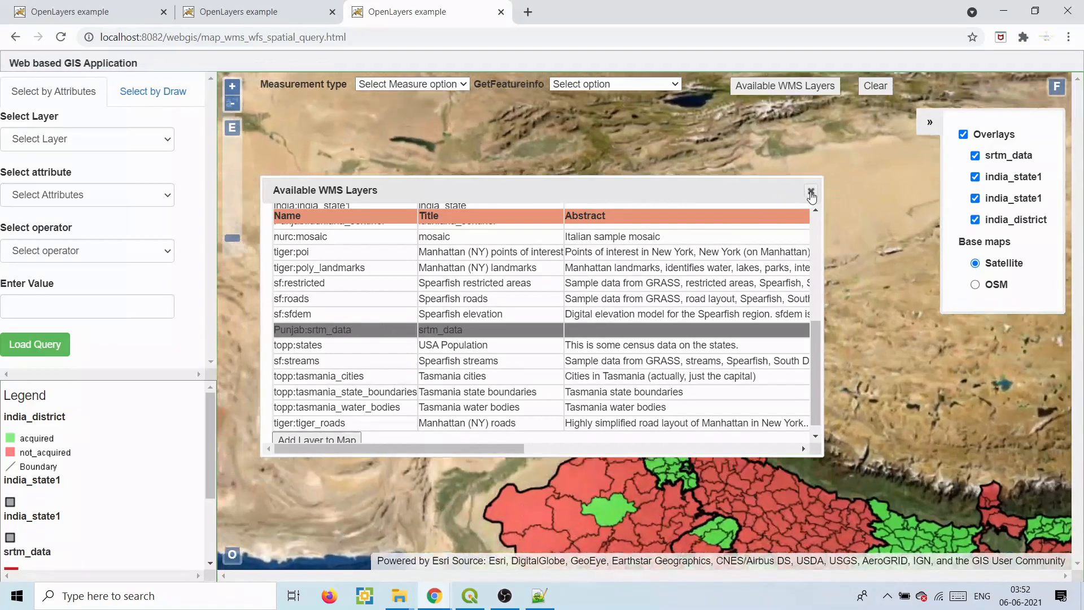
{"action": "left_click", "coordinate": [811, 192]}
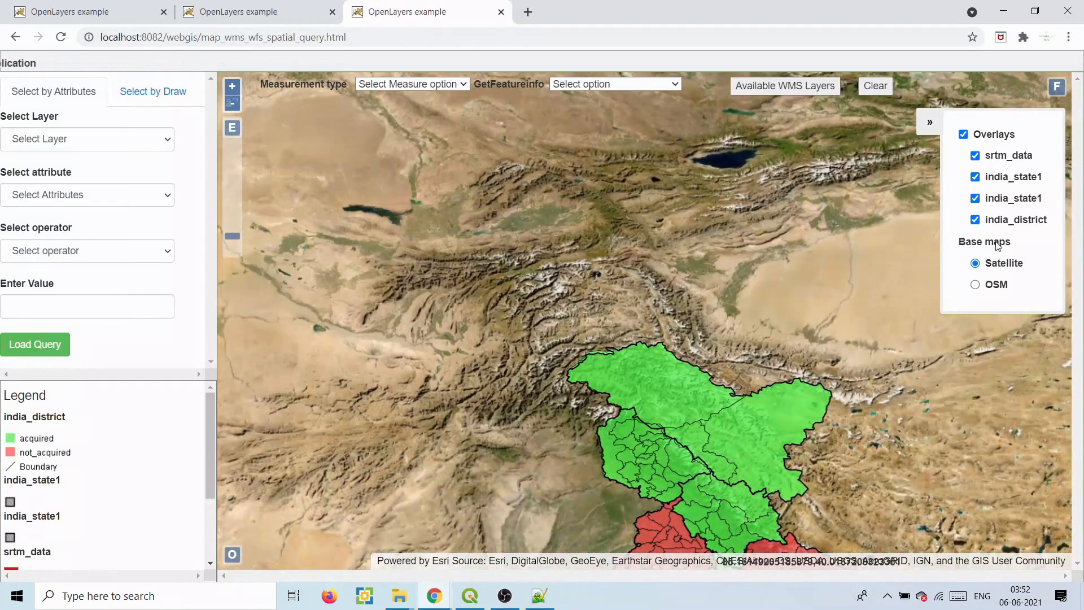
- Hide the india_district and both india_state1 overlays and switch the base map to OSM
{"action": "left_click", "coordinate": [975, 220]}
{"action": "left_click", "coordinate": [975, 198]}
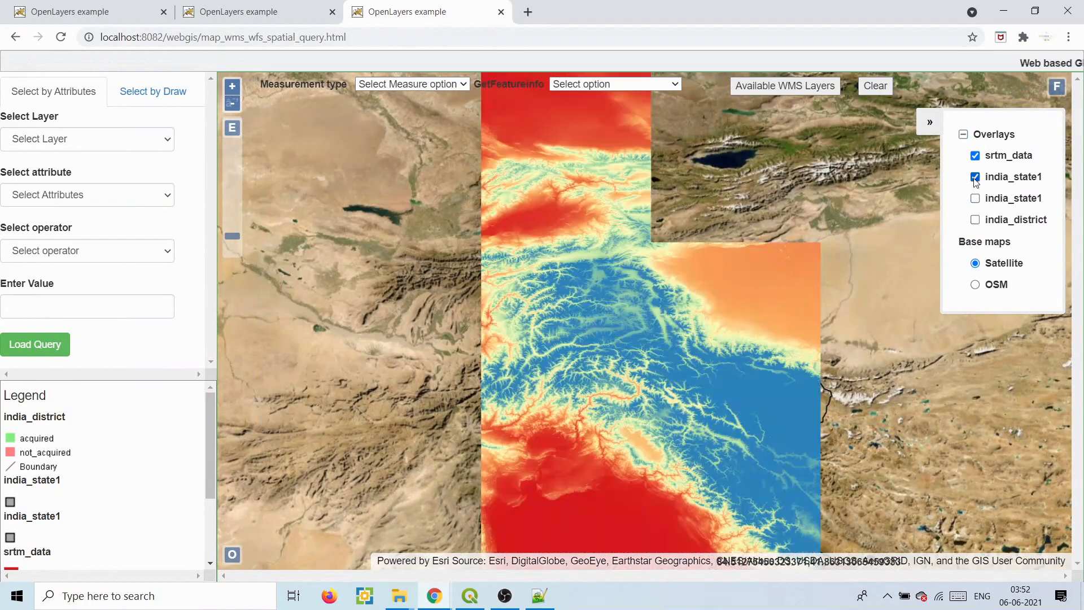
{"action": "left_click", "coordinate": [975, 176]}
{"action": "left_click", "coordinate": [975, 284]}
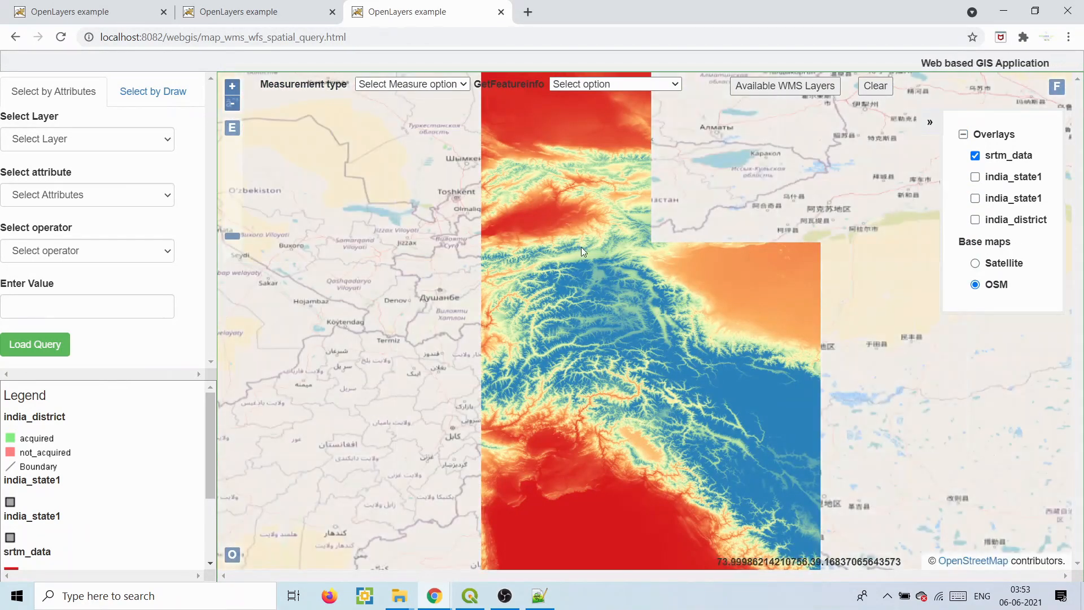
- Activate GetFeatureinfo and query SRTM elevation values at five points on the srtm_data raster
{"action": "left_click", "coordinate": [607, 85]}
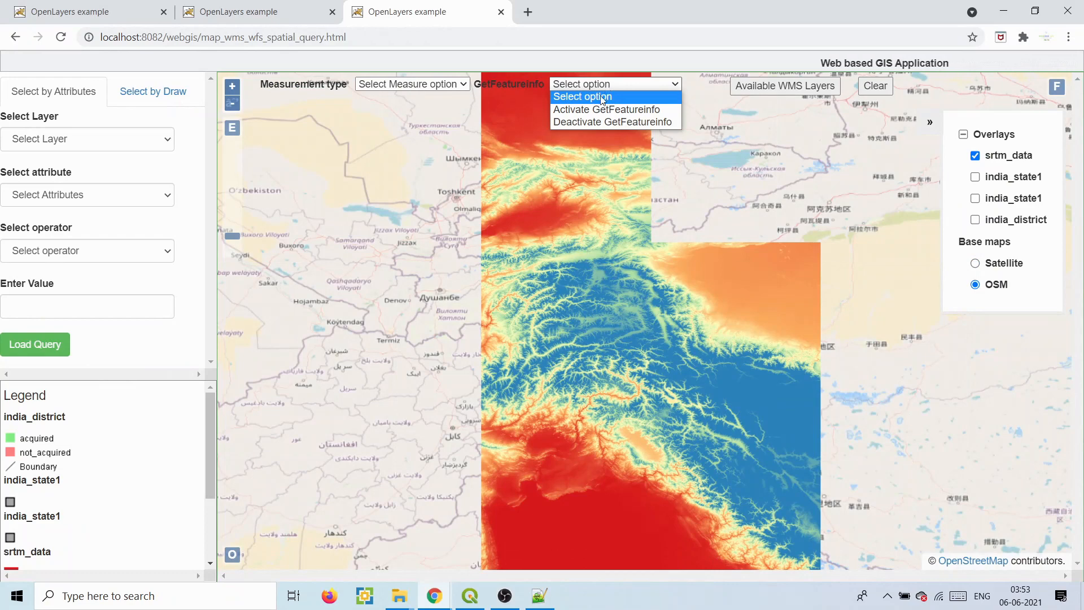
{"action": "left_click", "coordinate": [600, 109]}
{"action": "left_click", "coordinate": [598, 194]}
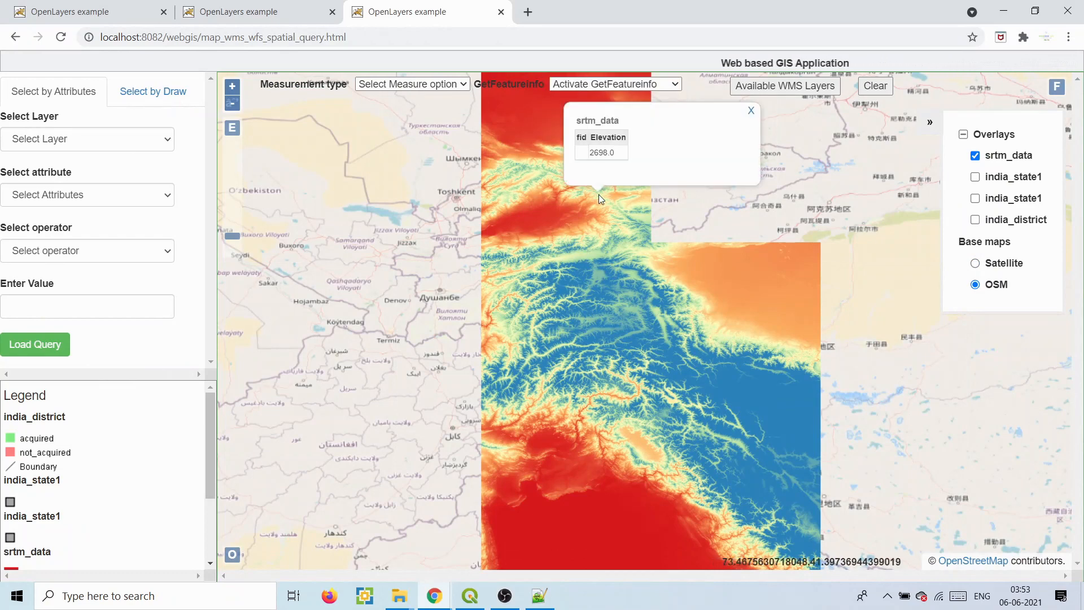
{"action": "left_click", "coordinate": [642, 303]}
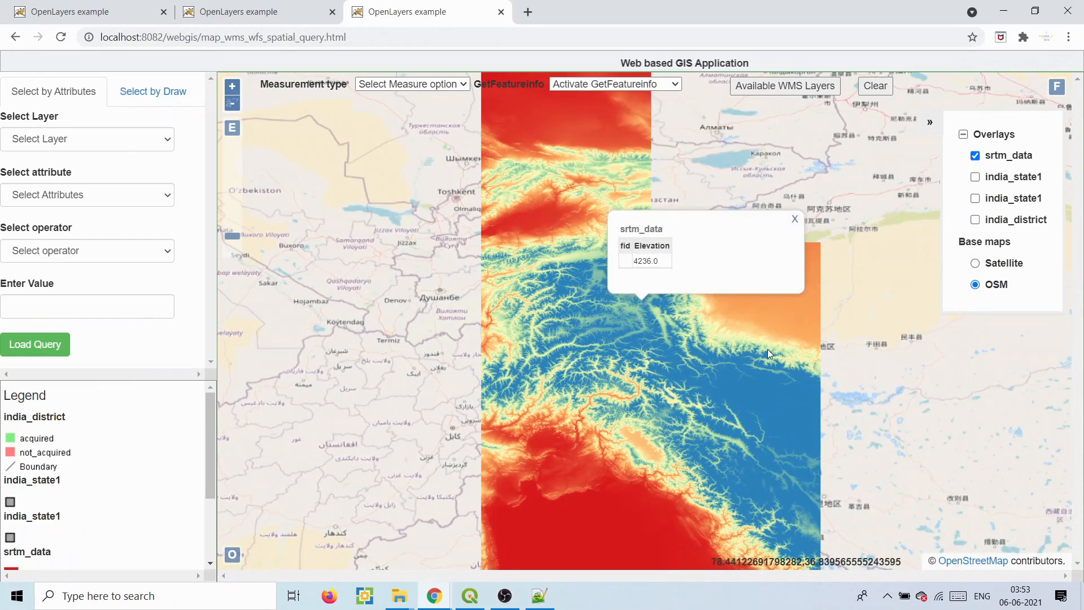
{"action": "left_click", "coordinate": [768, 349]}
{"action": "left_click", "coordinate": [699, 389]}
{"action": "left_click", "coordinate": [604, 320]}
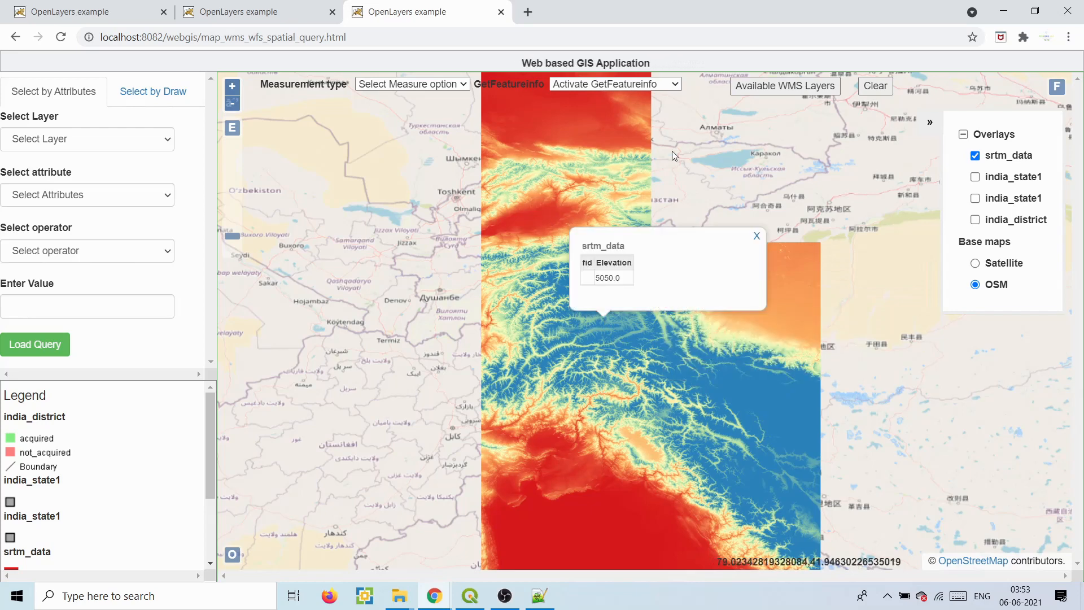
- Add the Punjab:LULC layer from Available WMS Layers to the map
{"action": "left_click", "coordinate": [741, 93]}
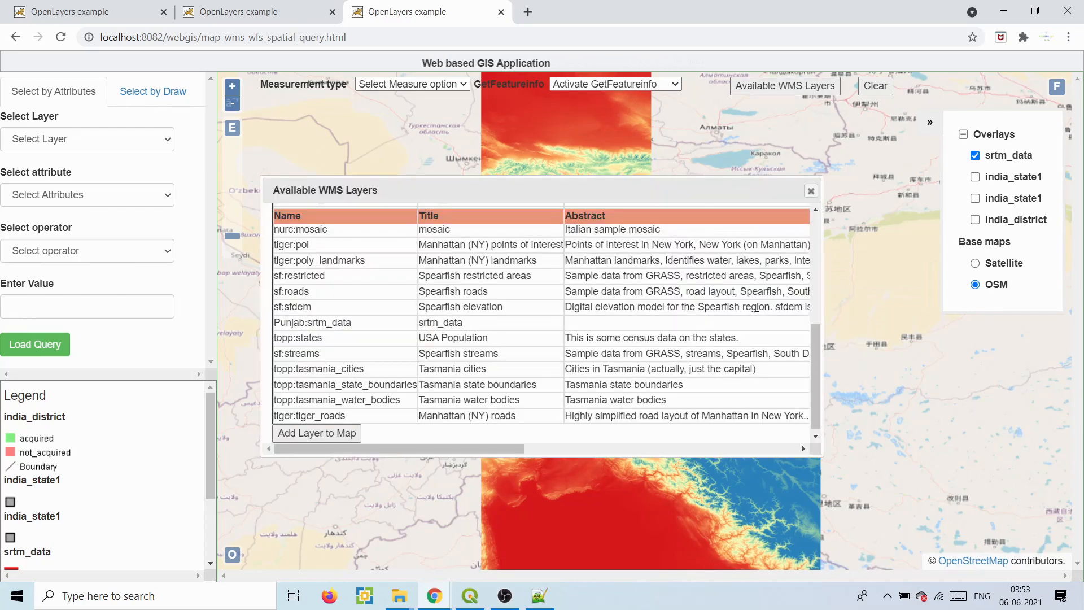
{"action": "left_click_drag", "start_coordinate": [811, 348], "coordinate": [814, 312]}
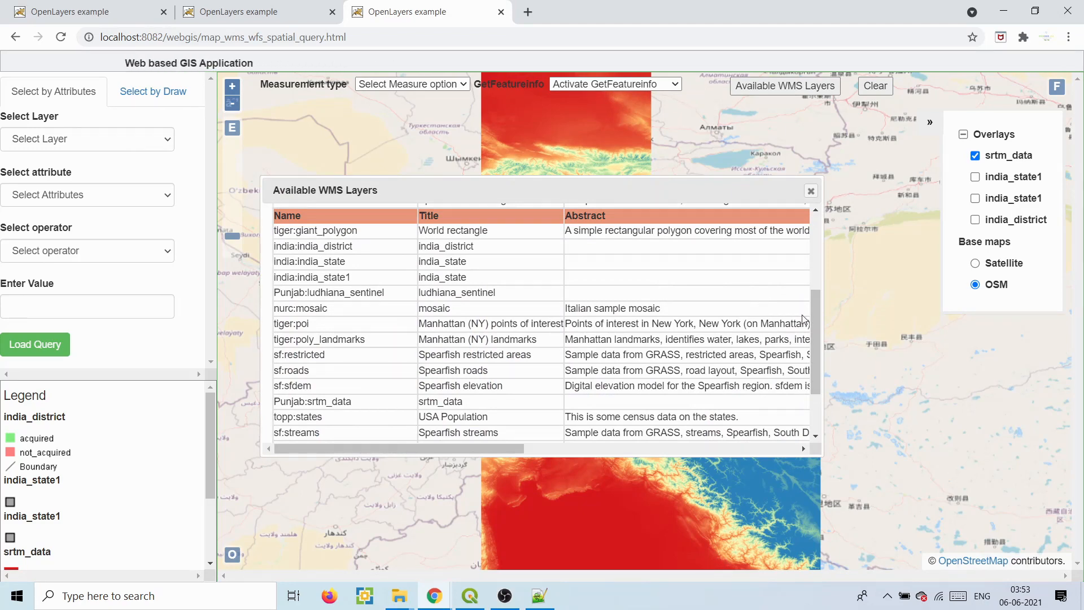
{"action": "left_click_drag", "start_coordinate": [815, 332], "coordinate": [817, 265]}
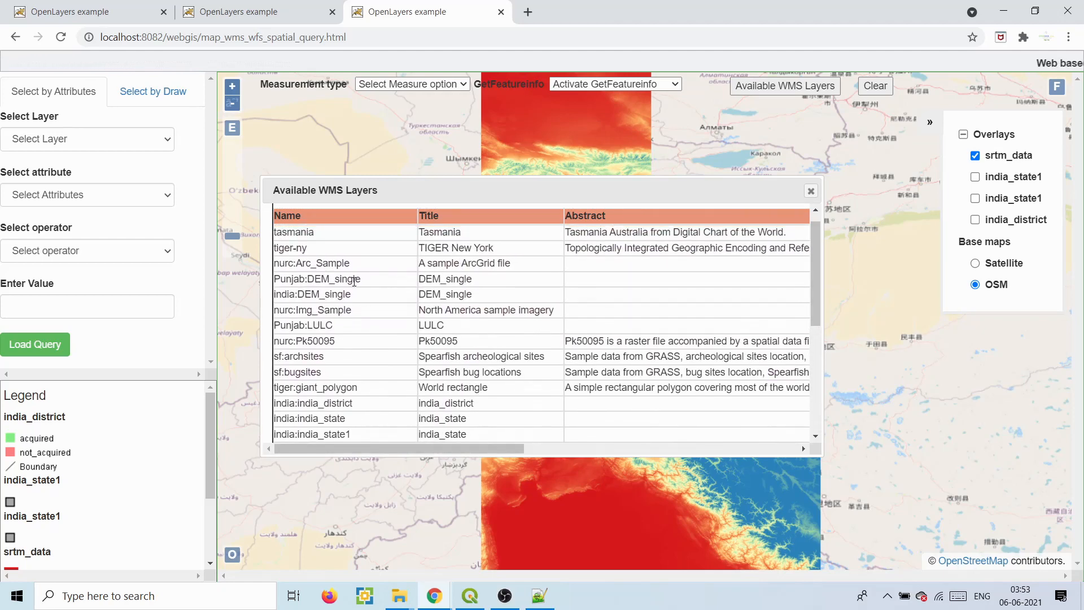
{"action": "left_click", "coordinate": [332, 321]}
{"action": "left_click_drag", "start_coordinate": [815, 272], "coordinate": [804, 452]}
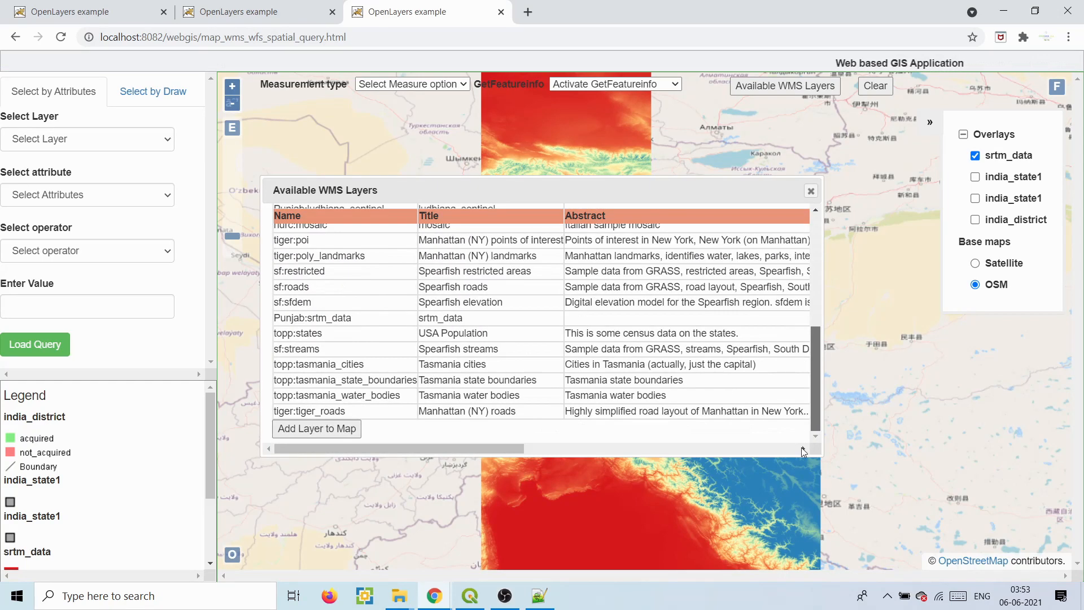
{"action": "left_click", "coordinate": [339, 429]}
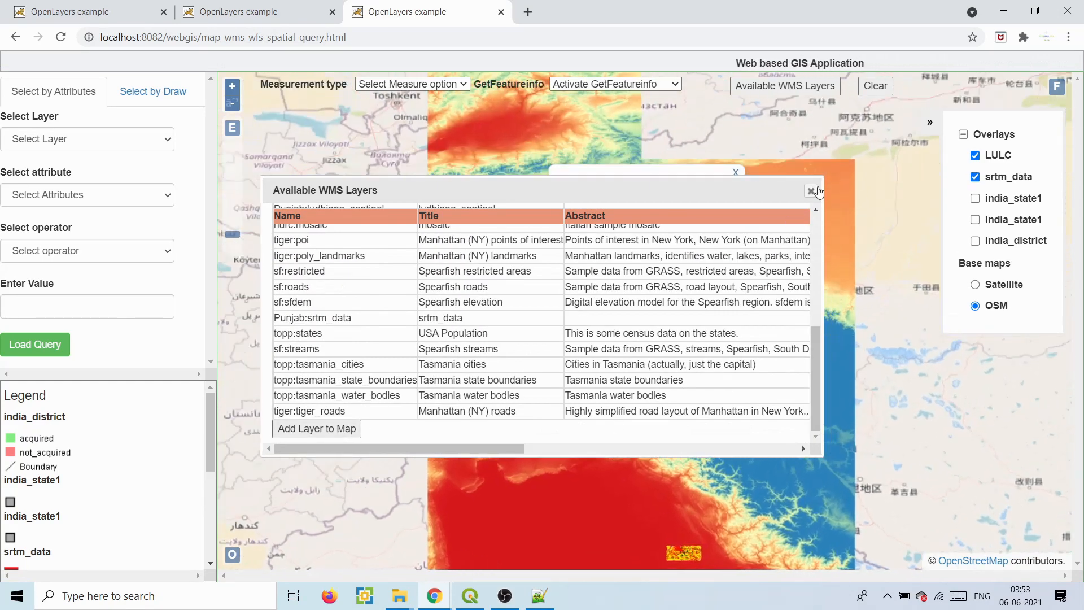
- Query elevation and land-use class at one map point, then hide the srtm_data overlay
{"action": "left_click", "coordinate": [811, 191]}
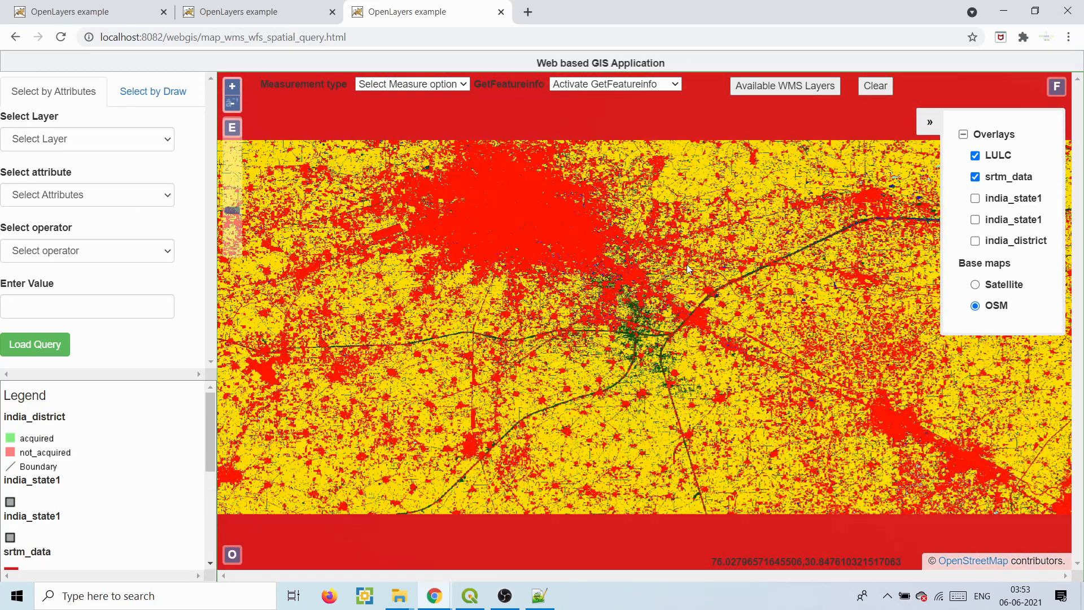
{"action": "left_click", "coordinate": [726, 243]}
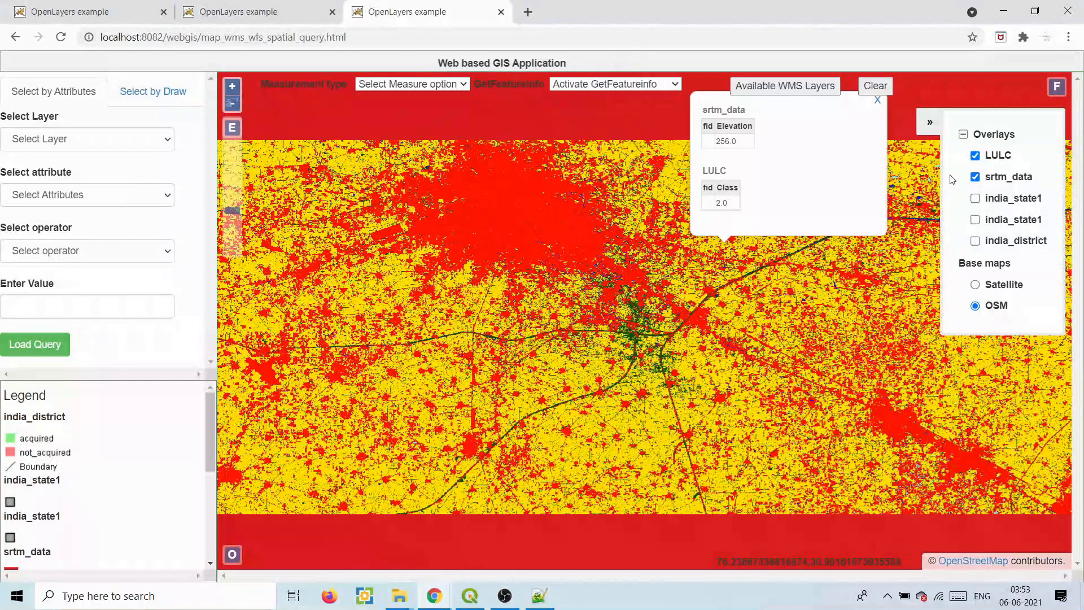
{"action": "left_click", "coordinate": [976, 177]}
- Query LULC class values at four points, getting Class 3.0, and close the popup
{"action": "left_click", "coordinate": [720, 303]}
{"action": "left_click", "coordinate": [733, 361]}
{"action": "left_click", "coordinate": [561, 398]}
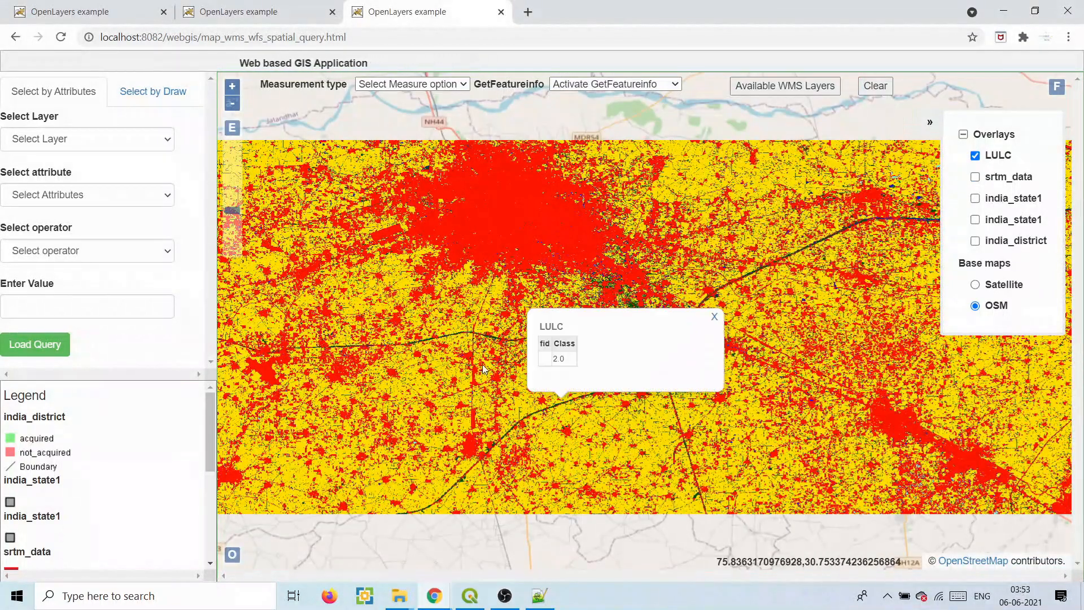
{"action": "left_click", "coordinate": [483, 368]}
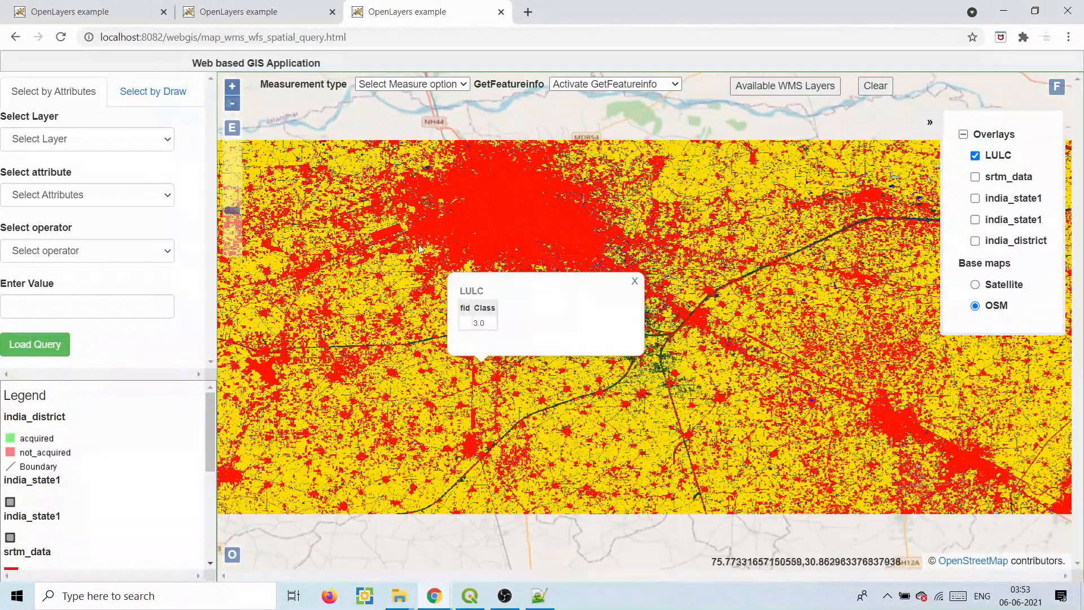
{"action": "left_click", "coordinate": [633, 283]}
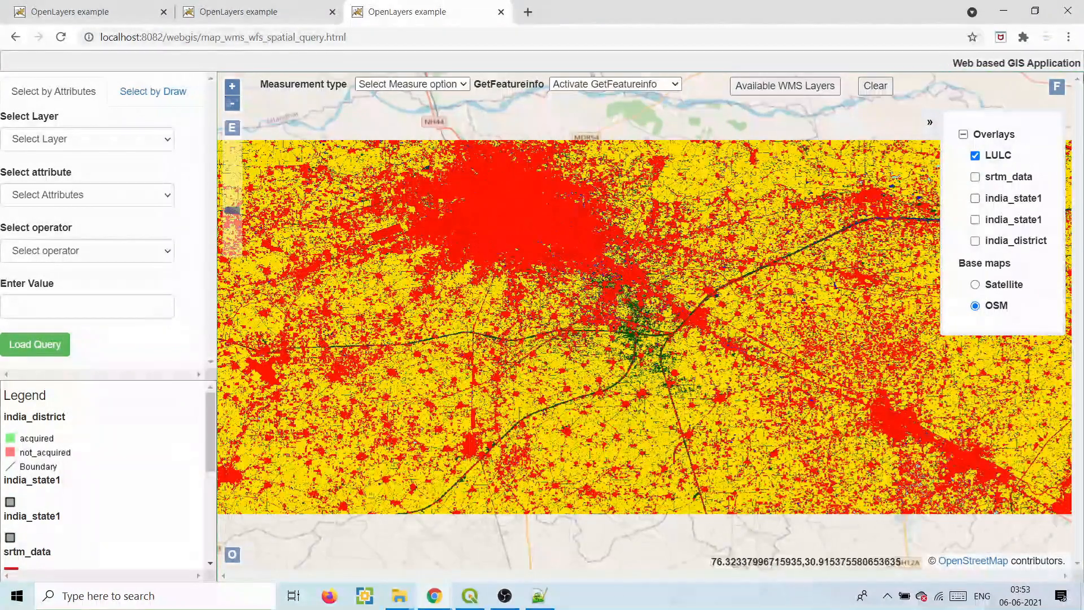
- Browse the Available WMS Layers list, then close it
{"action": "left_click", "coordinate": [808, 85]}
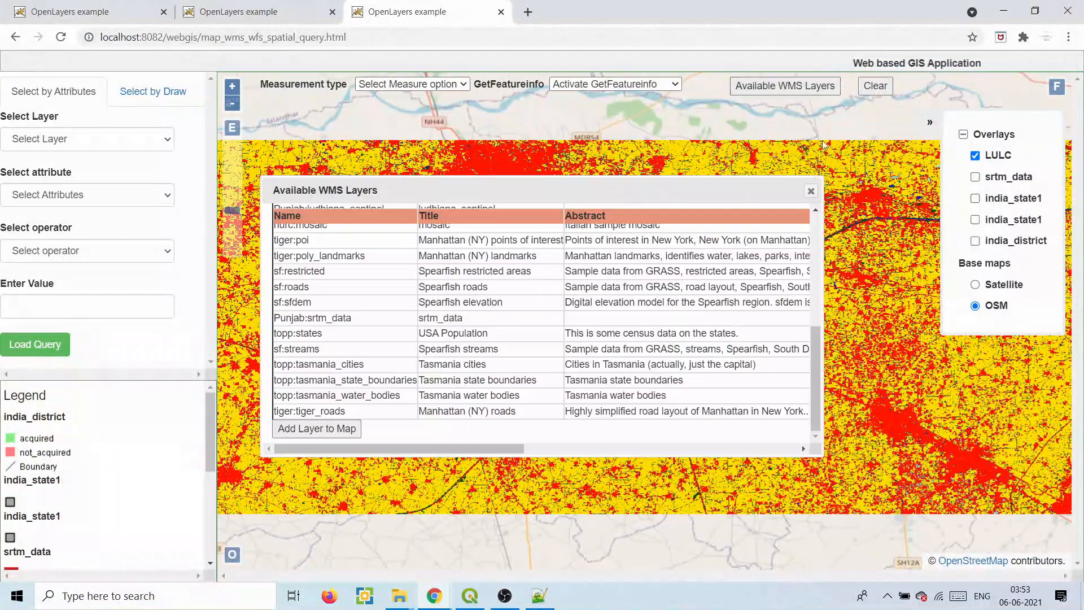
{"action": "left_click_drag", "start_coordinate": [818, 342], "coordinate": [818, 227]}
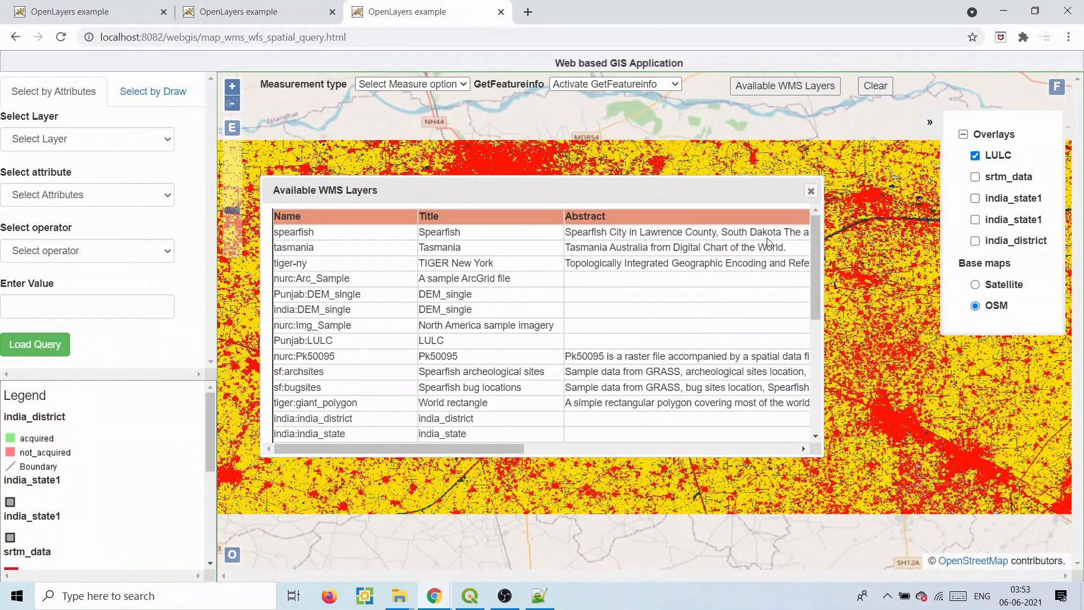
{"action": "left_click_drag", "start_coordinate": [815, 242], "coordinate": [814, 314]}
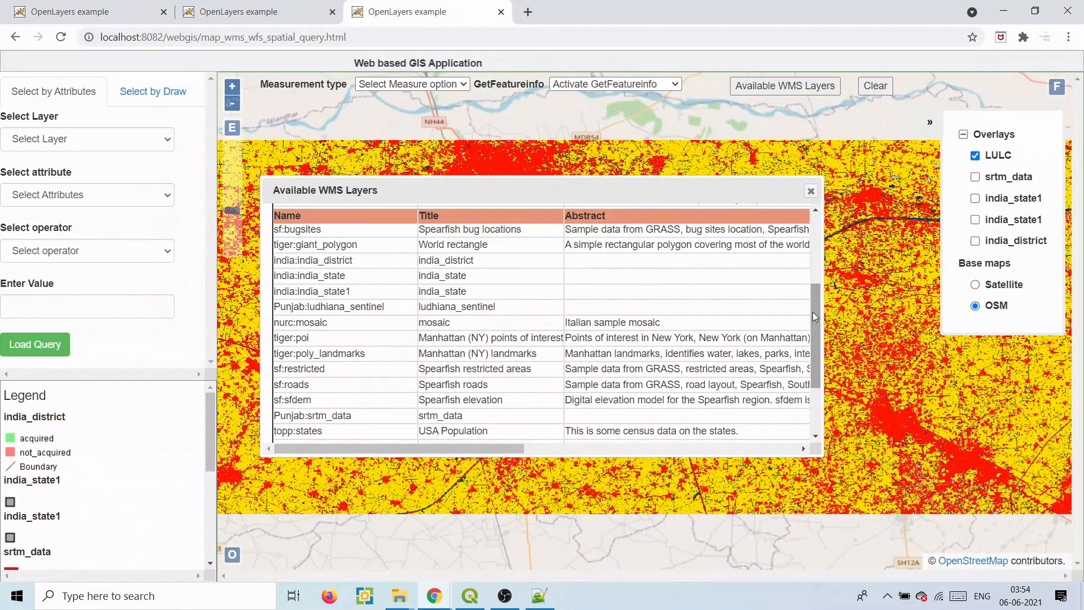
{"action": "left_click", "coordinate": [811, 192]}
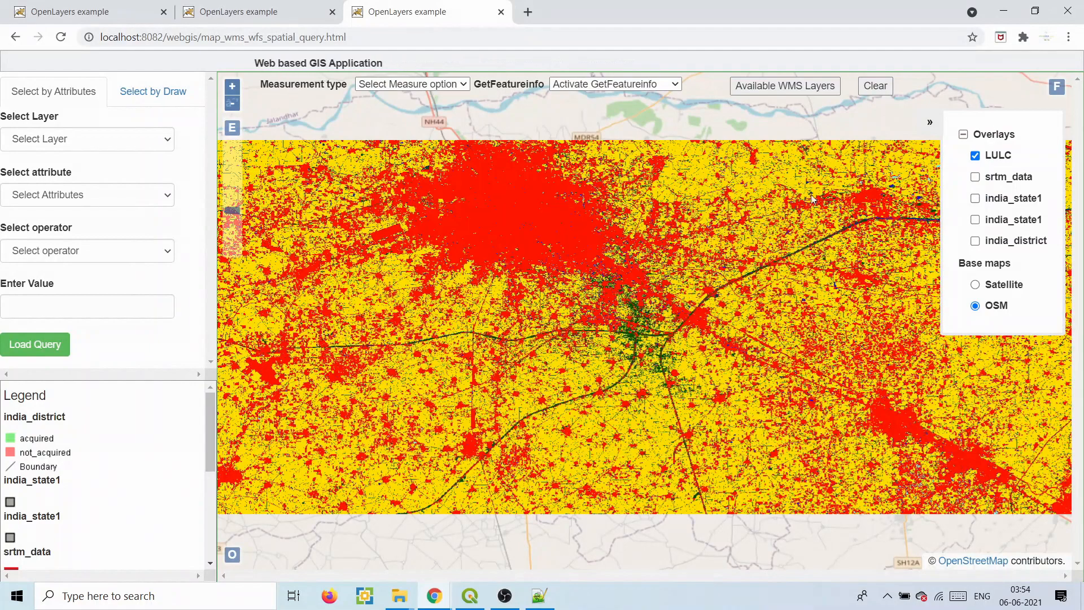
{"action": "left_click_drag", "start_coordinate": [210, 413], "coordinate": [211, 527]}
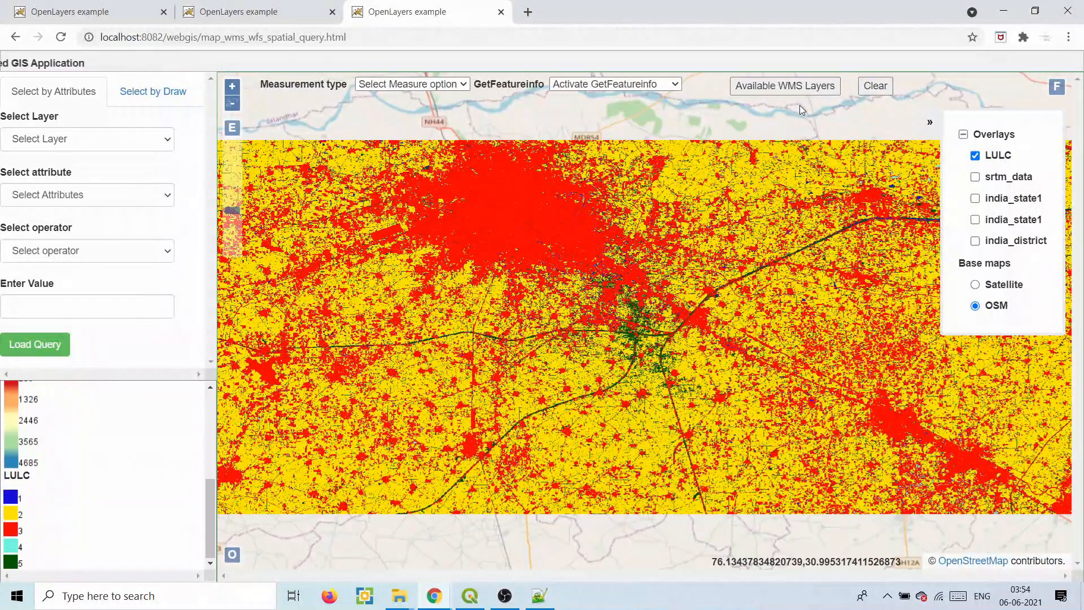
- Add Punjab:ludhiana_sentinel as a map overlay and hide the LULC overlay
{"action": "left_click", "coordinate": [791, 91]}
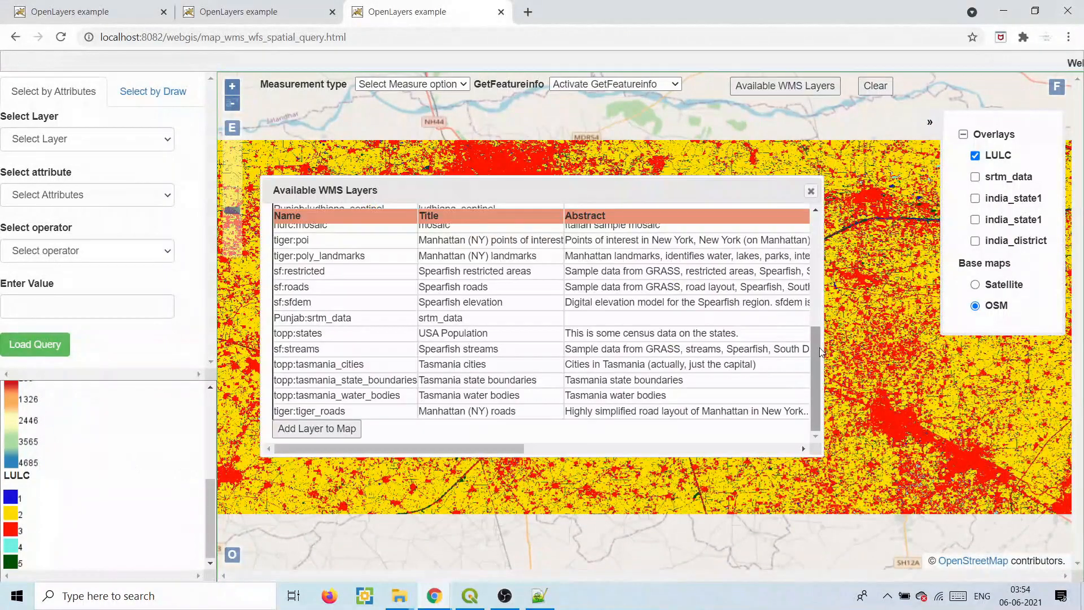
{"action": "scroll", "coordinate": [422, 293], "scroll_direction": "up", "scroll_amount": 3}
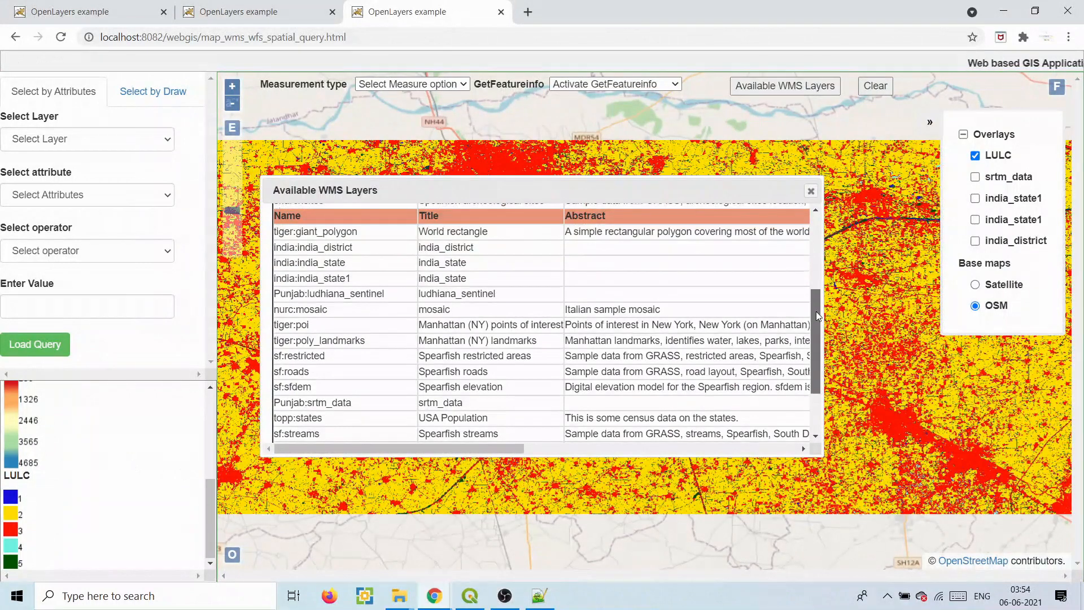
{"action": "left_click", "coordinate": [422, 293]}
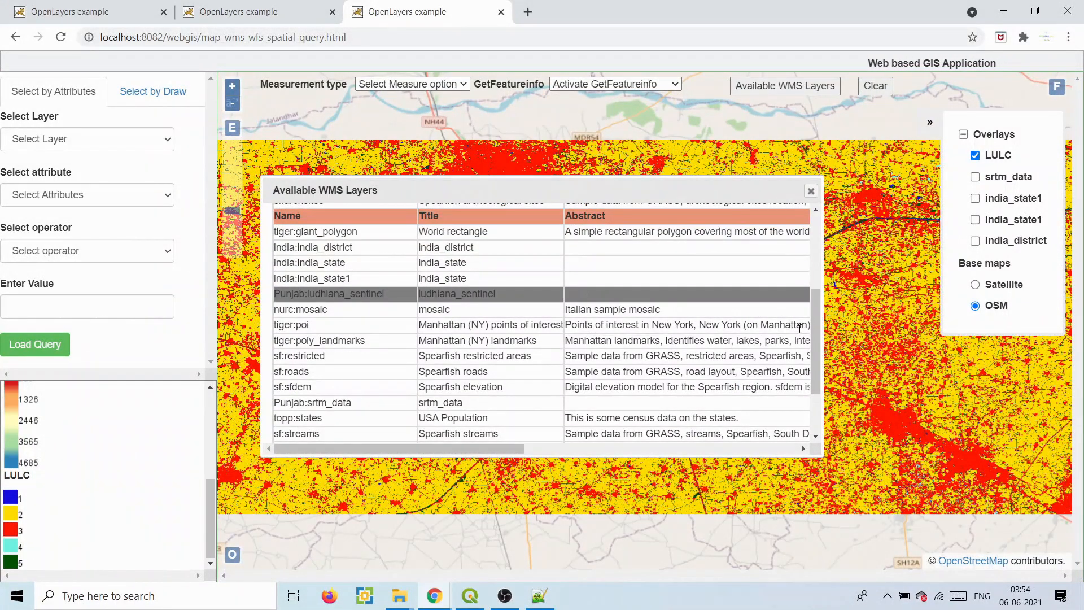
{"action": "scroll", "coordinate": [818, 354], "scroll_direction": "down", "scroll_amount": 3}
{"action": "left_click", "coordinate": [346, 428]}
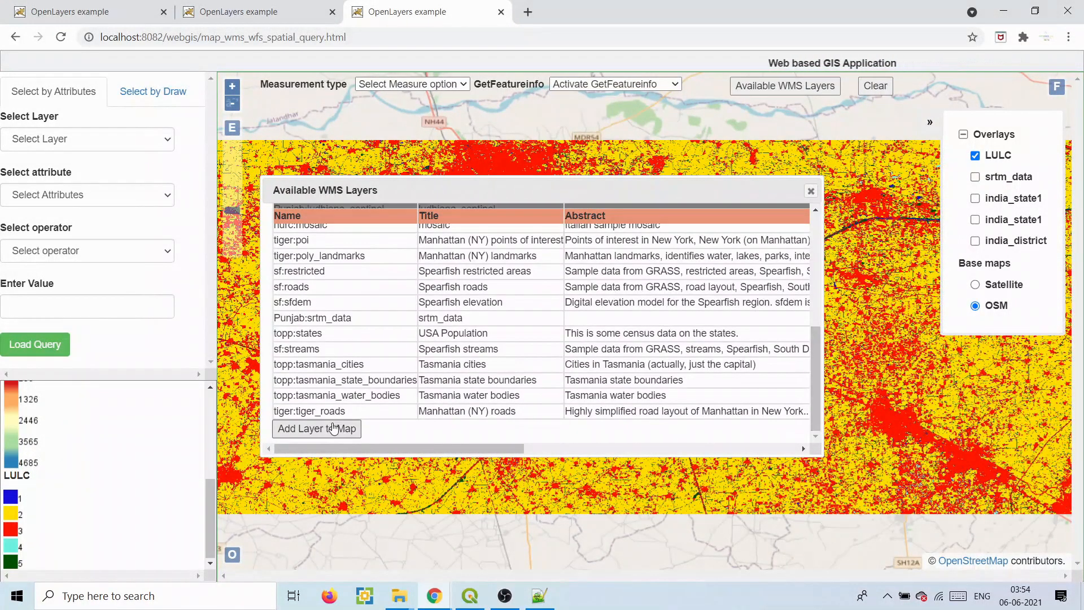
{"action": "left_click", "coordinate": [810, 190]}
{"action": "left_click", "coordinate": [954, 178]}
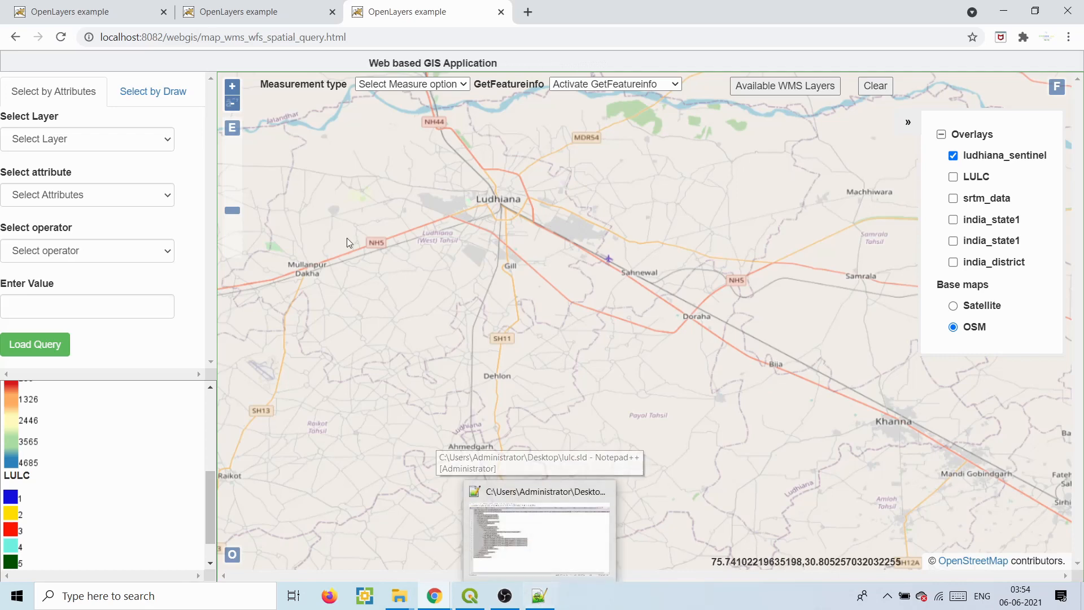
- Check the India districts and simple_map.html pages, toggling all overlays off and back on
{"action": "left_click", "coordinate": [86, 10]}
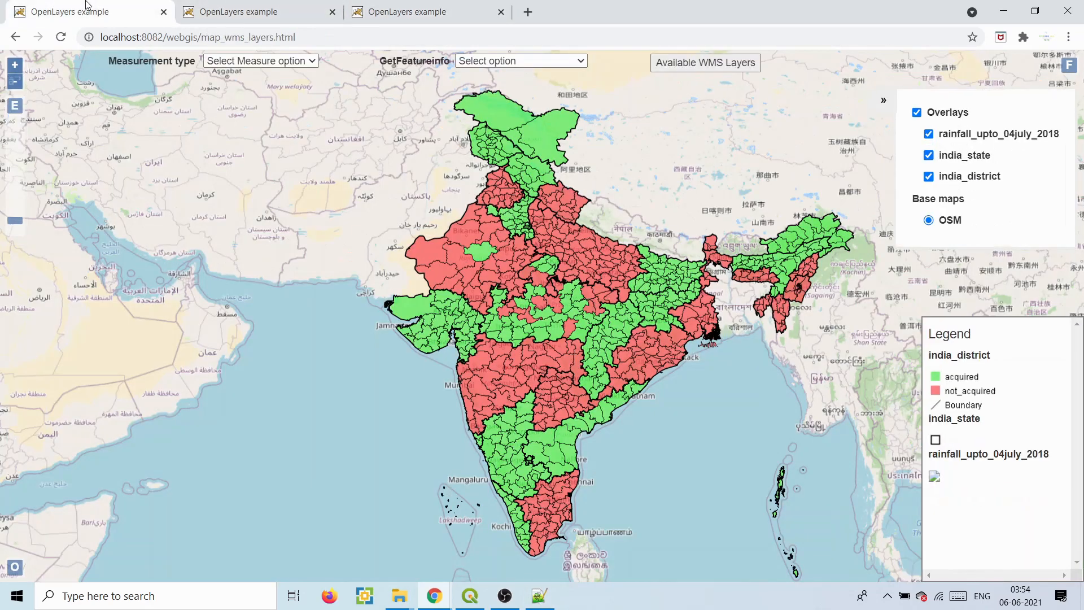
{"action": "left_click", "coordinate": [237, 11]}
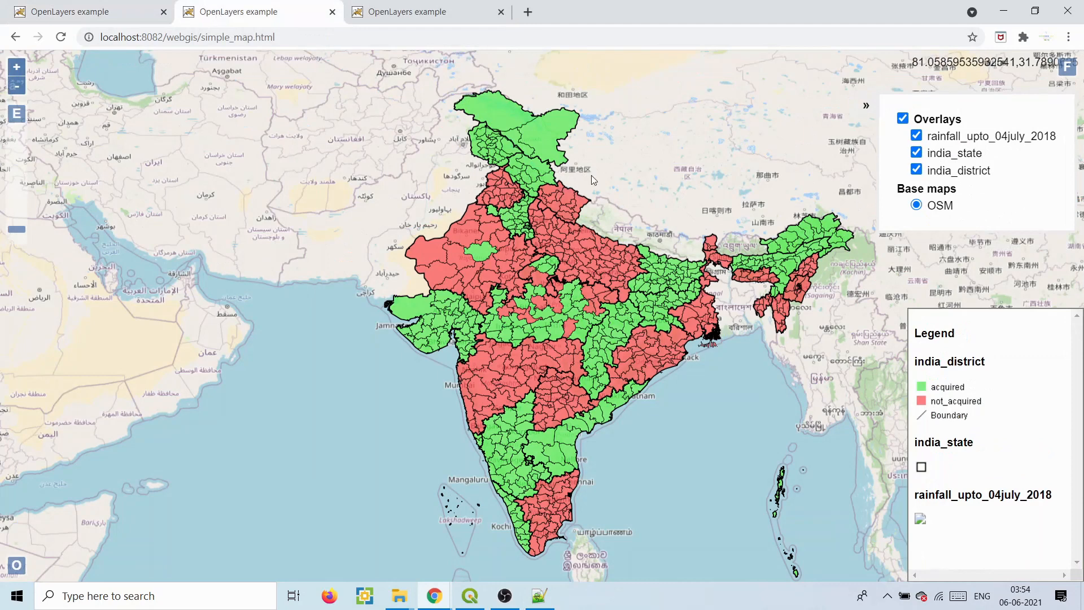
{"action": "left_click", "coordinate": [902, 120]}
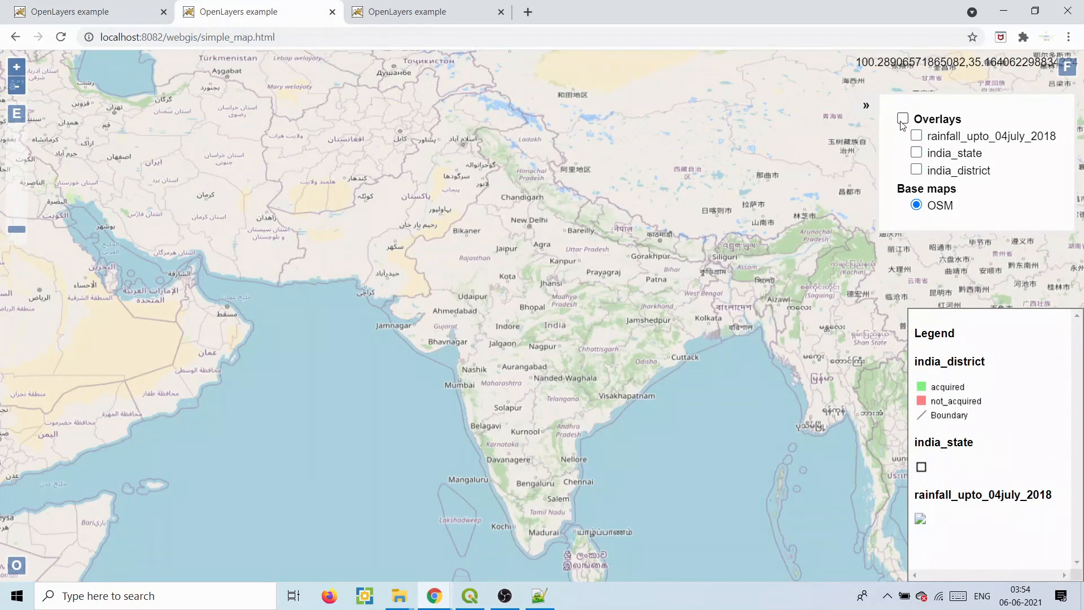
{"action": "left_click", "coordinate": [902, 119]}
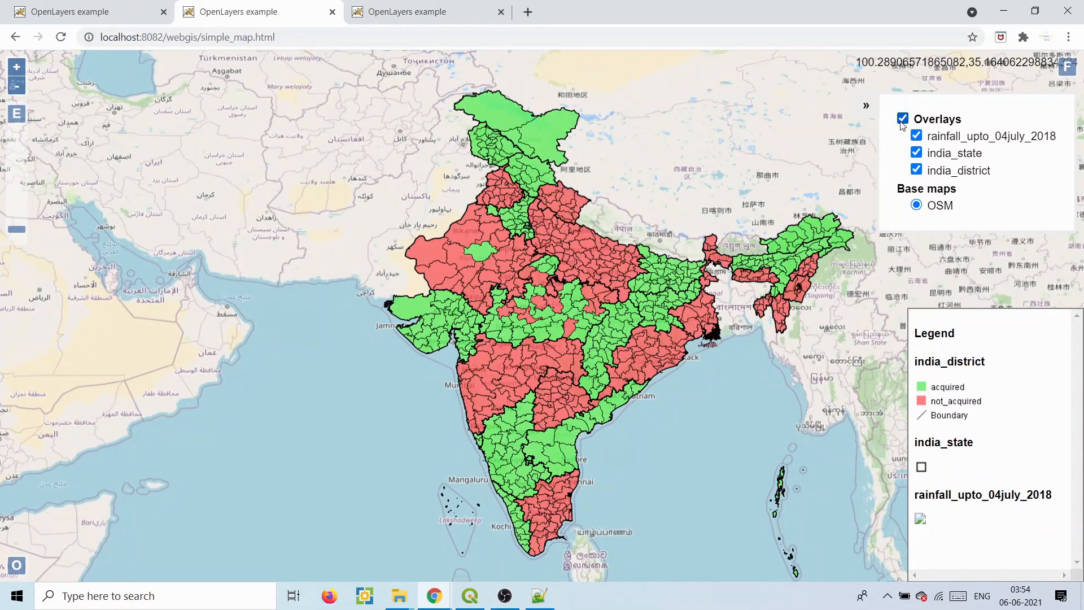
- Open simple_map.html in Notepad++ and review the stylesheet link lines in the head
{"action": "left_click", "coordinate": [539, 596]}
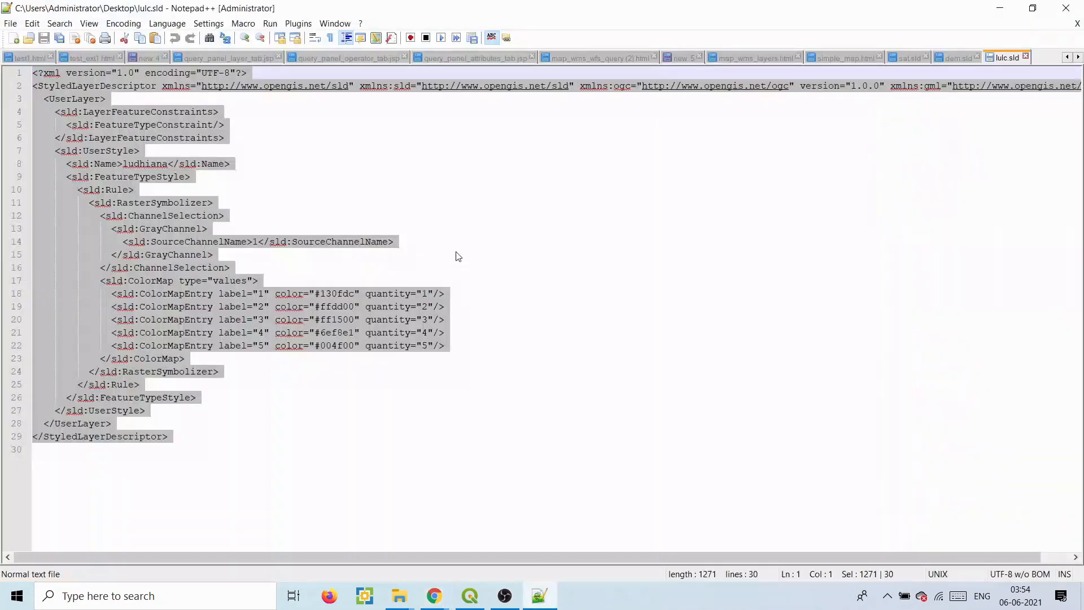
{"action": "left_click", "coordinate": [844, 58]}
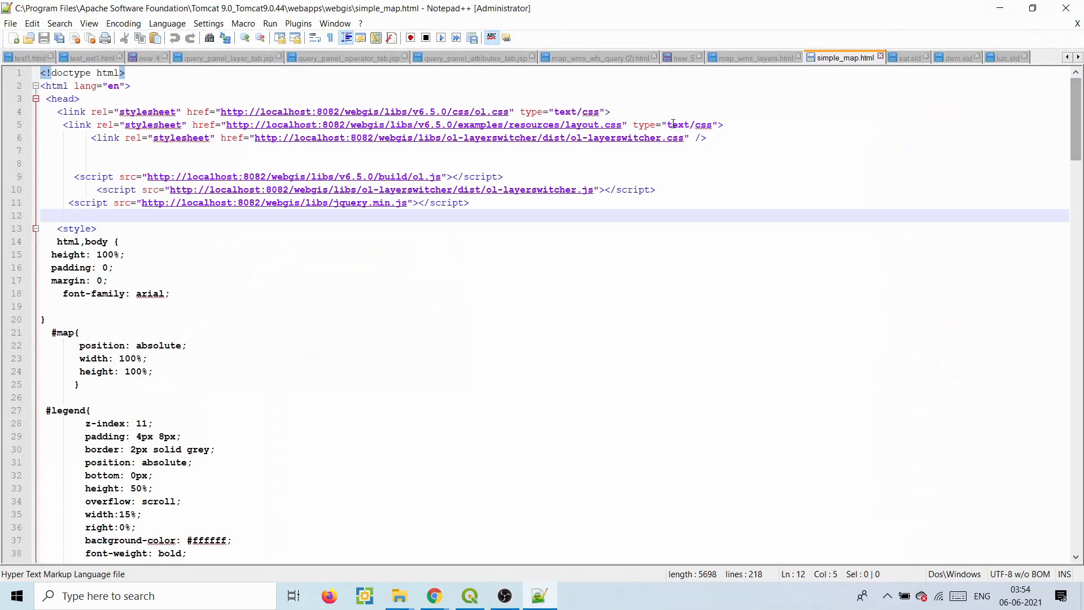
{"action": "left_click_drag", "start_coordinate": [233, 102], "coordinate": [404, 142]}
{"action": "left_click", "coordinate": [440, 149]}
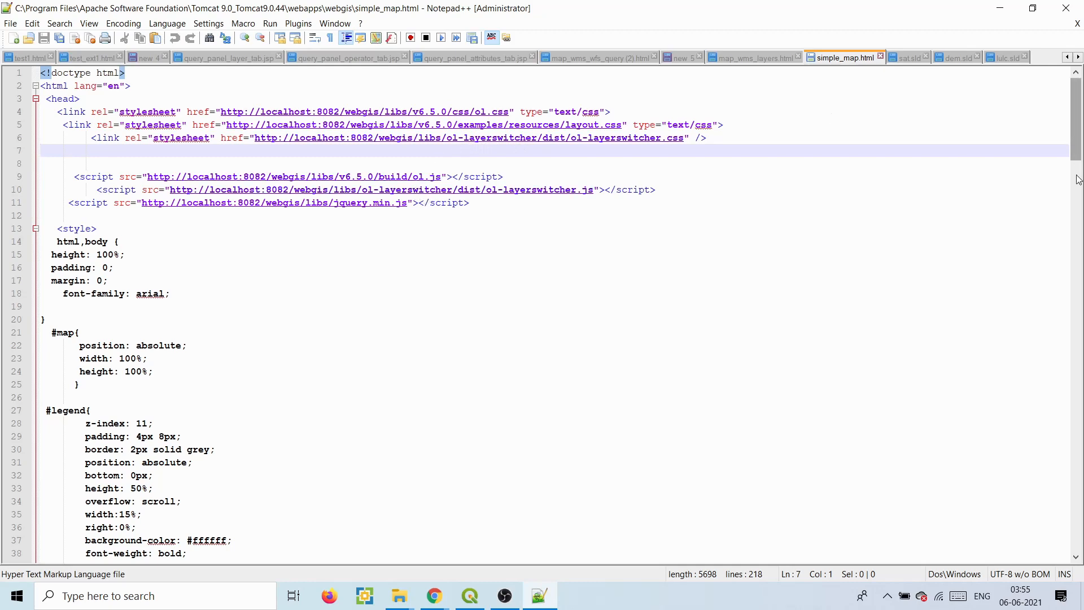
- Review the legend style rules and map width and height rules against the browser map
{"action": "scroll", "coordinate": [1073, 167], "scroll_direction": "down", "scroll_amount": 8}
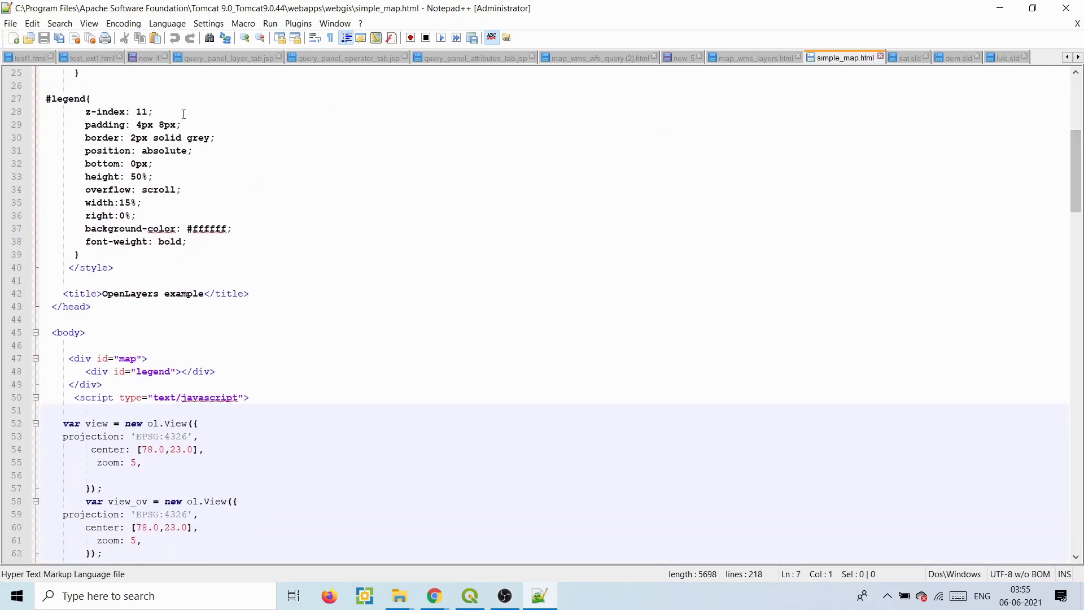
{"action": "left_click_drag", "start_coordinate": [64, 108], "coordinate": [145, 246]}
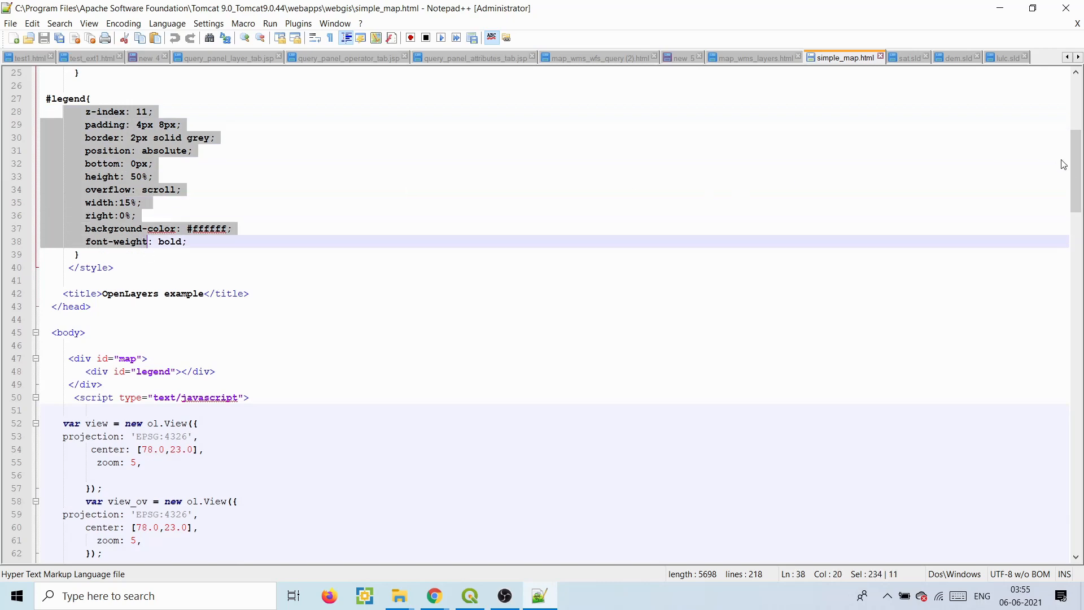
{"action": "left_click_drag", "start_coordinate": [1072, 173], "coordinate": [1081, 131]}
{"action": "left_click_drag", "start_coordinate": [69, 281], "coordinate": [109, 305]}
{"action": "left_click_drag", "start_coordinate": [1079, 141], "coordinate": [1079, 178]}
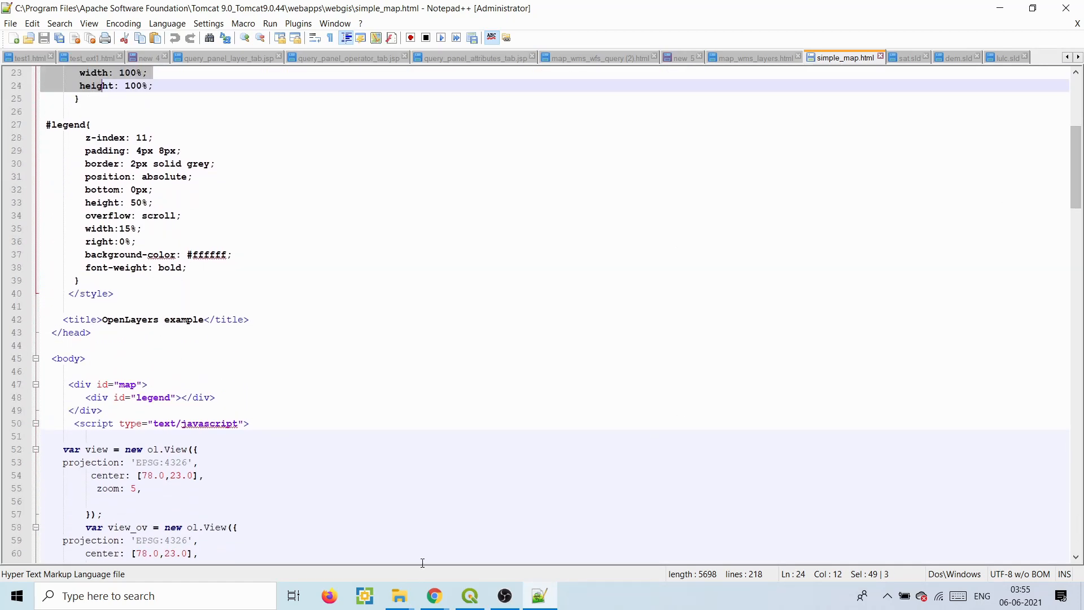
{"action": "mouse_move", "coordinate": [434, 596]}
{"action": "left_click", "coordinate": [375, 519]}
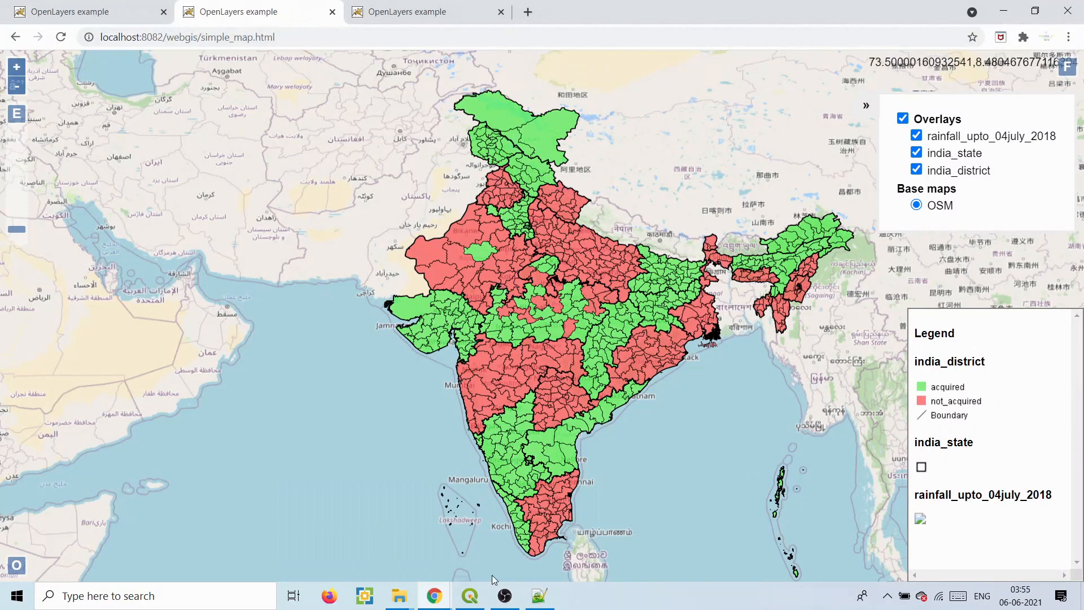
- Review the map view definition, base maps layer group and OSM source on line 72, then return to the spatial query map
{"action": "left_click", "coordinate": [539, 595]}
{"action": "left_click_drag", "start_coordinate": [1075, 180], "coordinate": [1081, 228]}
{"action": "left_click_drag", "start_coordinate": [64, 124], "coordinate": [130, 216]}
{"action": "left_click_drag", "start_coordinate": [106, 294], "coordinate": [313, 393]}
{"action": "left_click", "coordinate": [213, 305]}
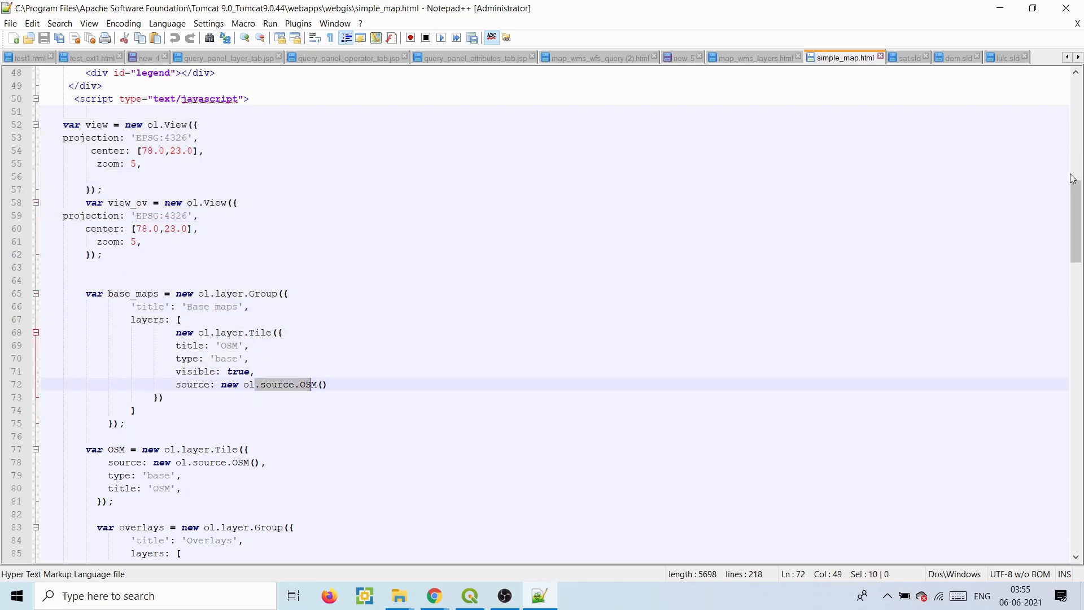
{"action": "left_click", "coordinate": [1009, 7]}
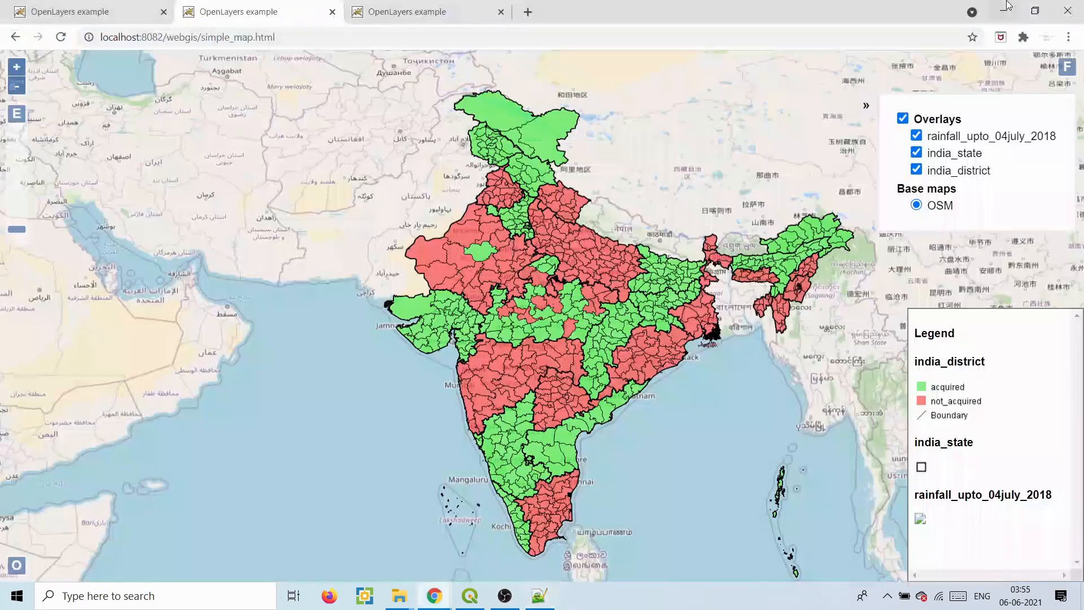
{"action": "left_click", "coordinate": [429, 7]}
- Switch to the Satellite base map and back to OSM, then activate GetFeatureinfo
{"action": "left_click", "coordinate": [953, 306]}
{"action": "left_click", "coordinate": [954, 327]}
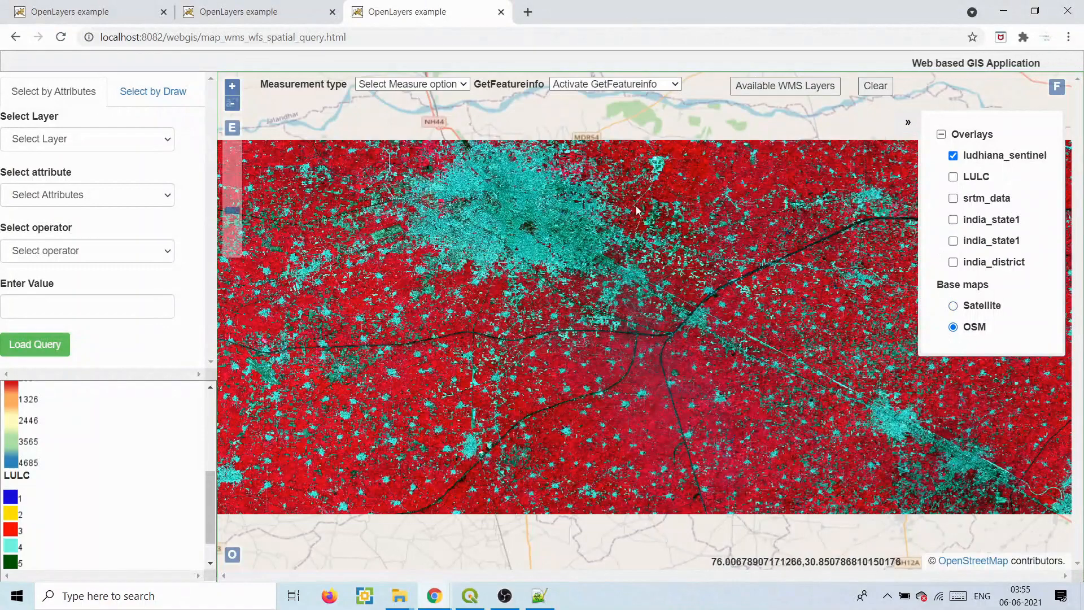
{"action": "left_click", "coordinate": [642, 86]}
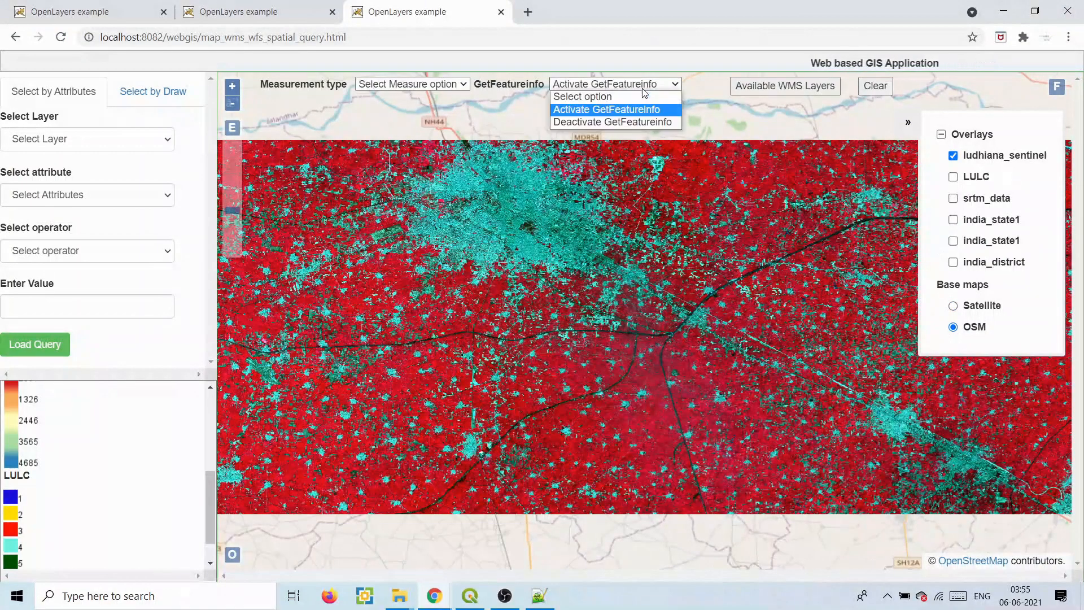
{"action": "left_click", "coordinate": [623, 110]}
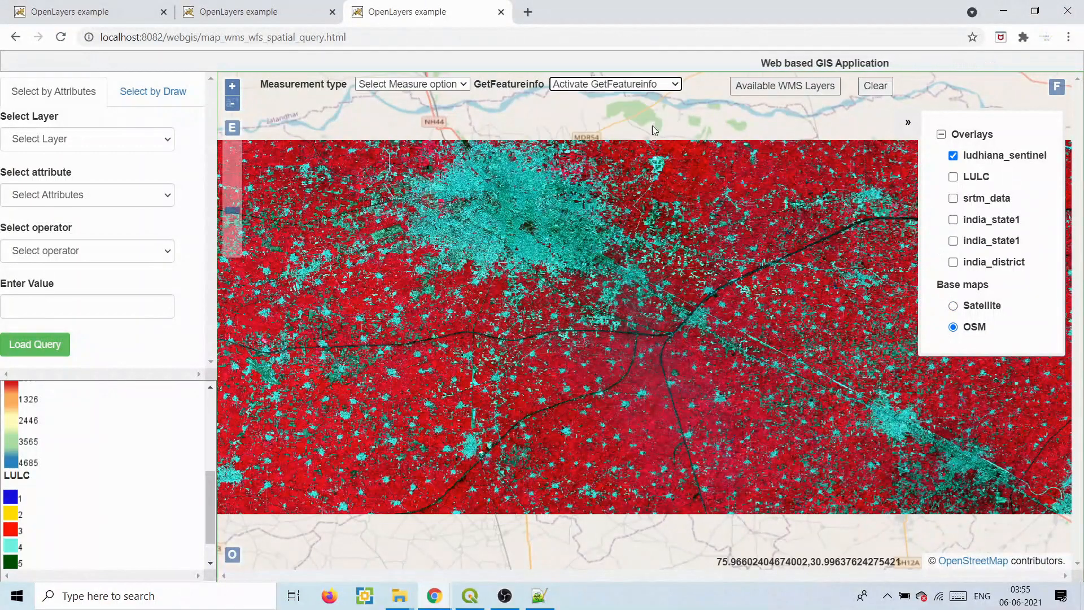
- Read ludhiana_sentinel band values at three raster points, then return to simple_map.html code in Notepad++
{"action": "left_click", "coordinate": [682, 165]}
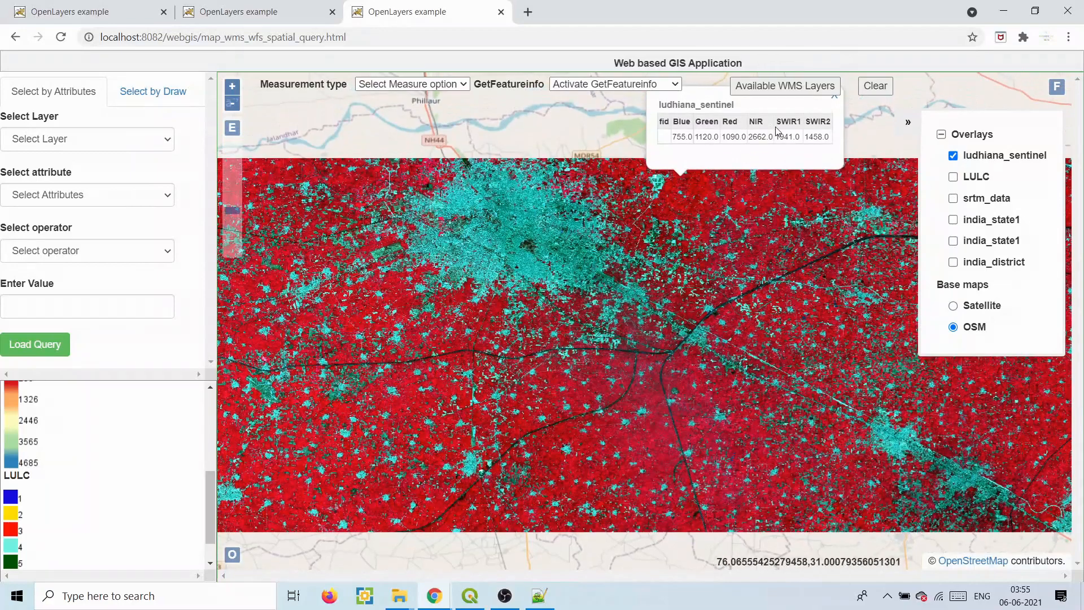
{"action": "left_click", "coordinate": [712, 391]}
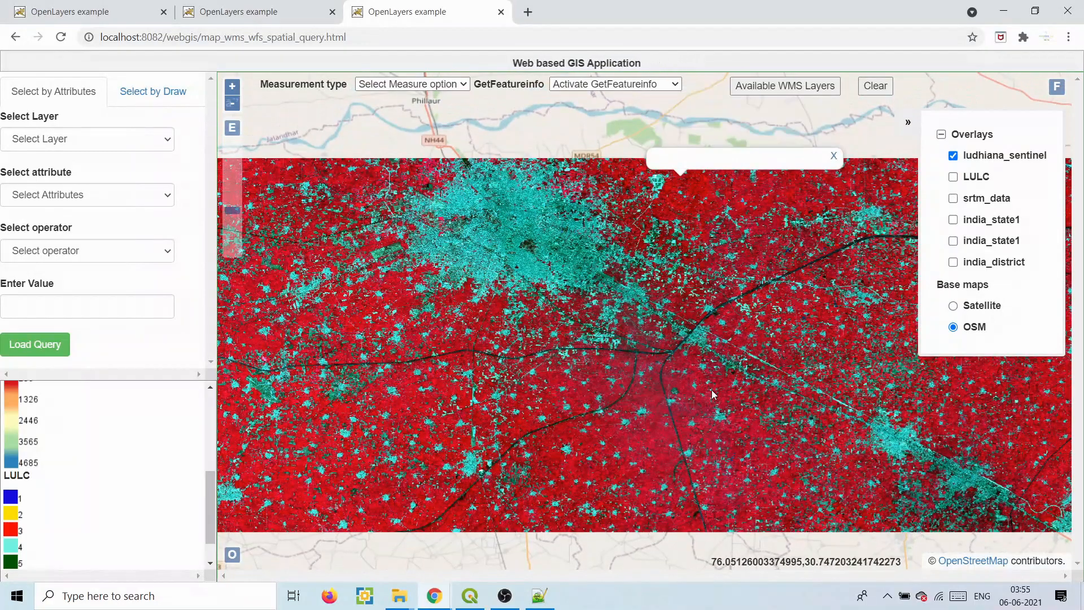
{"action": "left_click", "coordinate": [675, 397]}
{"action": "left_click", "coordinate": [277, 5]}
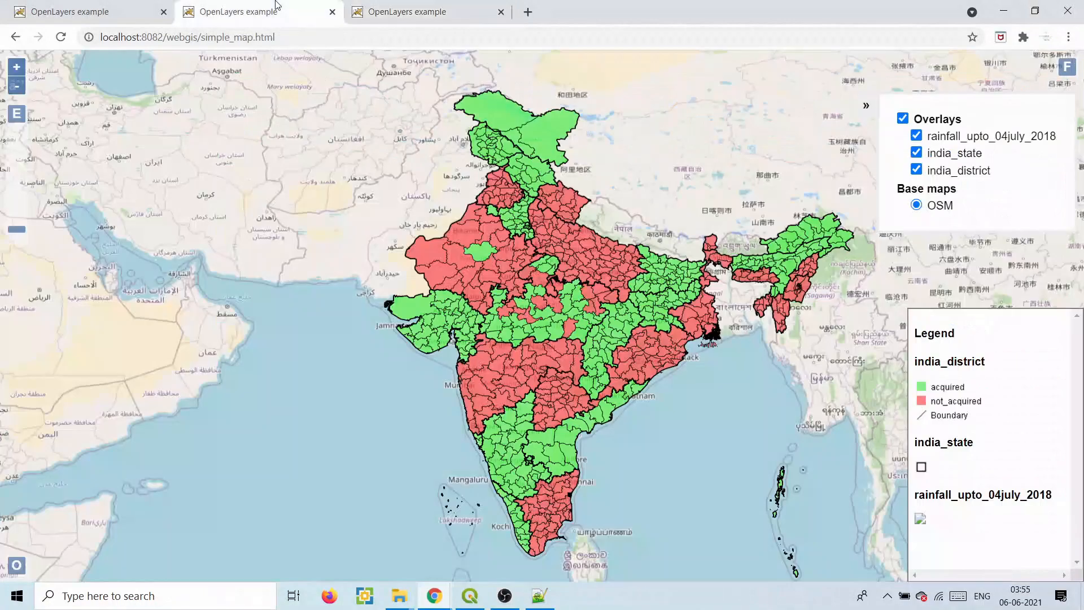
{"action": "left_click", "coordinate": [539, 595]}
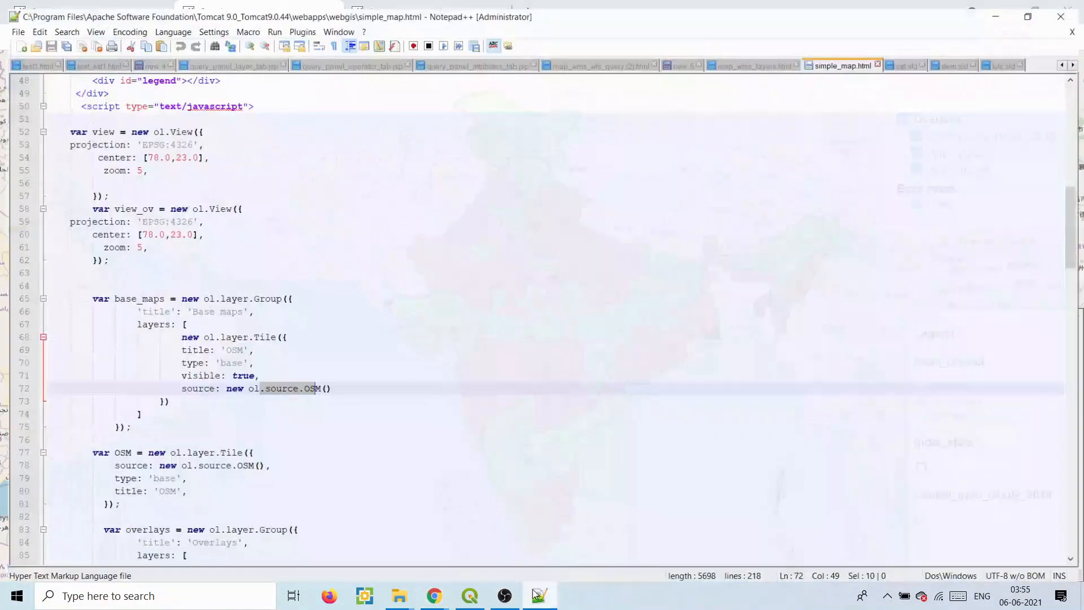
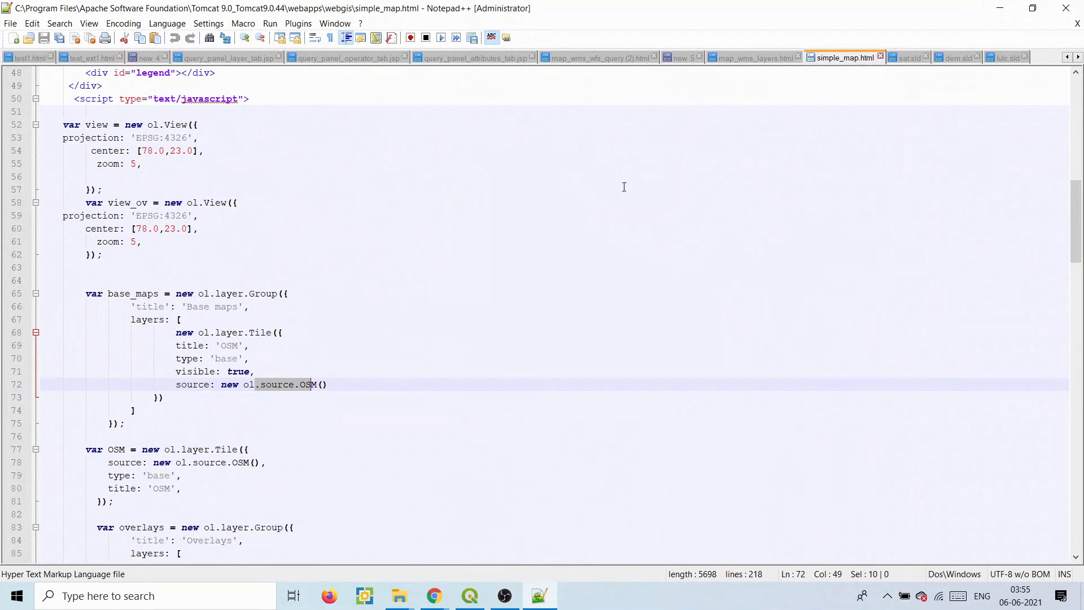
- Review the Overlays group and india_state layer code against the India map in Chrome
{"action": "left_click_drag", "start_coordinate": [1076, 213], "coordinate": [1079, 253]}
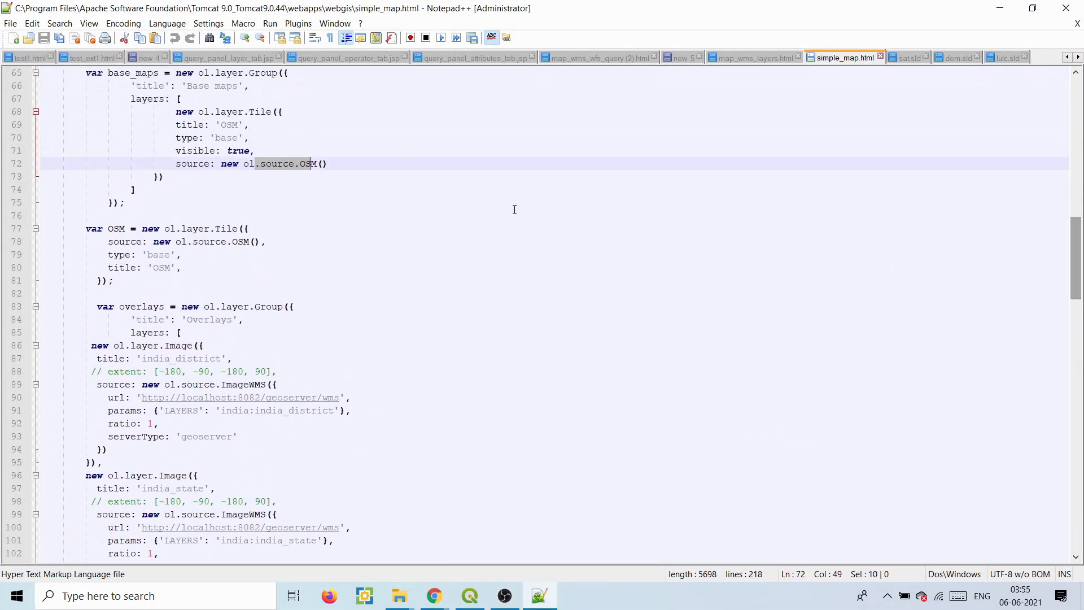
{"action": "left_click_drag", "start_coordinate": [110, 306], "coordinate": [188, 398]}
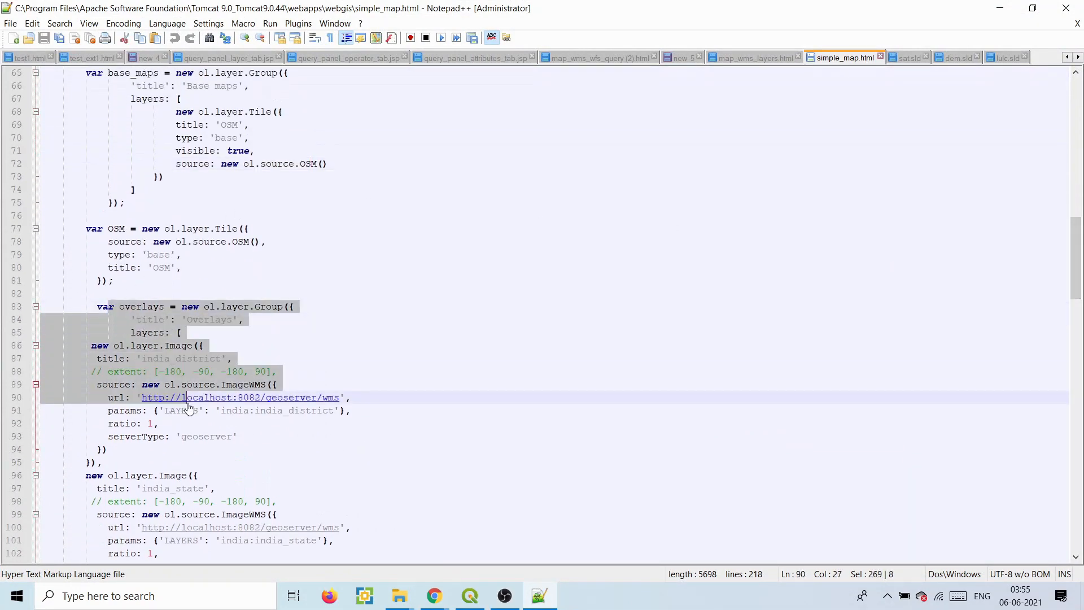
{"action": "left_click_drag", "start_coordinate": [299, 461], "coordinate": [434, 592]}
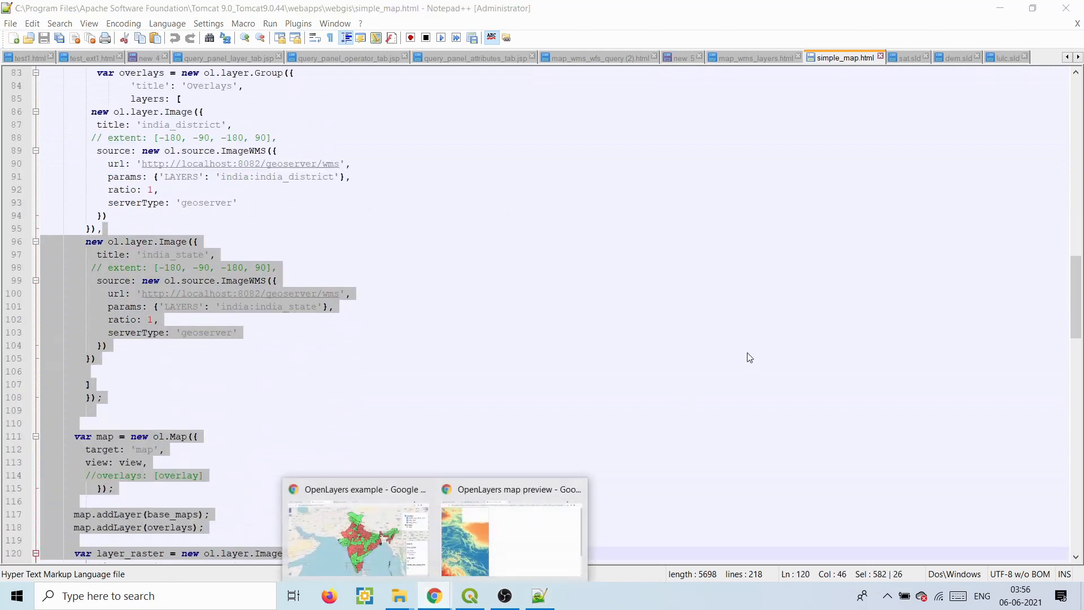
{"action": "left_click", "coordinate": [391, 540]}
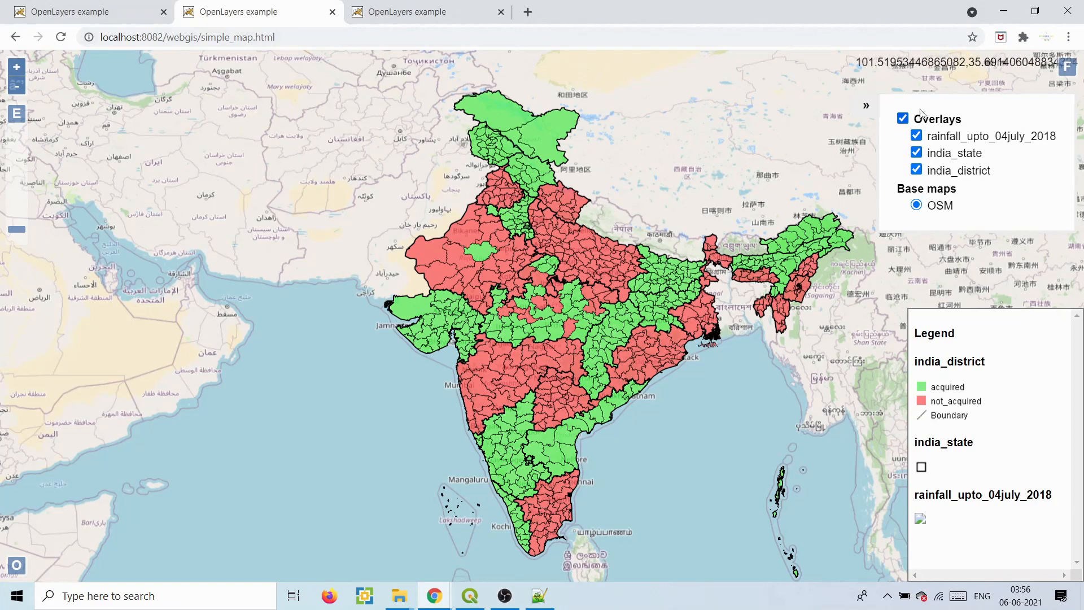
{"action": "left_click", "coordinate": [1004, 11]}
- Inspect the layer_raster block loading rainfall_upto_04july_2018, then bring up the srtm_data preview
{"action": "scroll", "coordinate": [1033, 299], "scroll_direction": "down", "scroll_amount": 7}
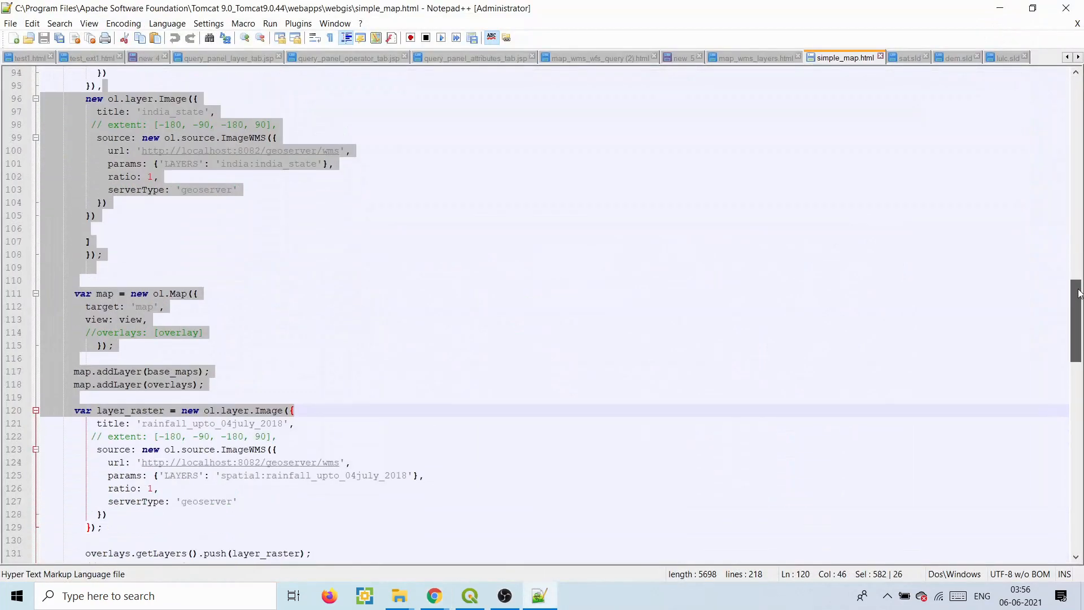
{"action": "left_click", "coordinate": [550, 292]}
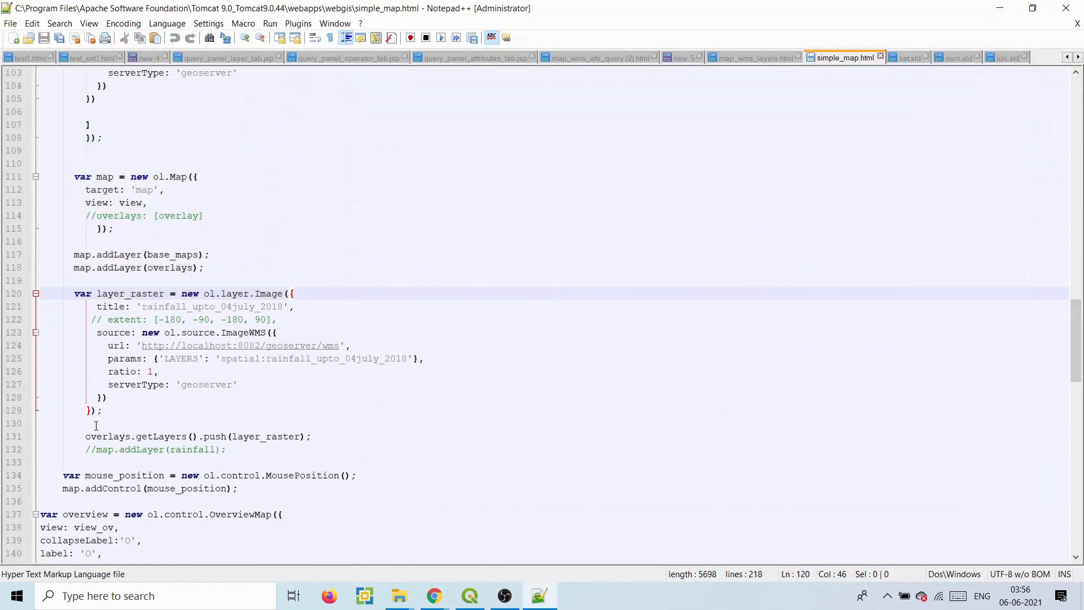
{"action": "left_click_drag", "start_coordinate": [103, 410], "coordinate": [71, 296]}
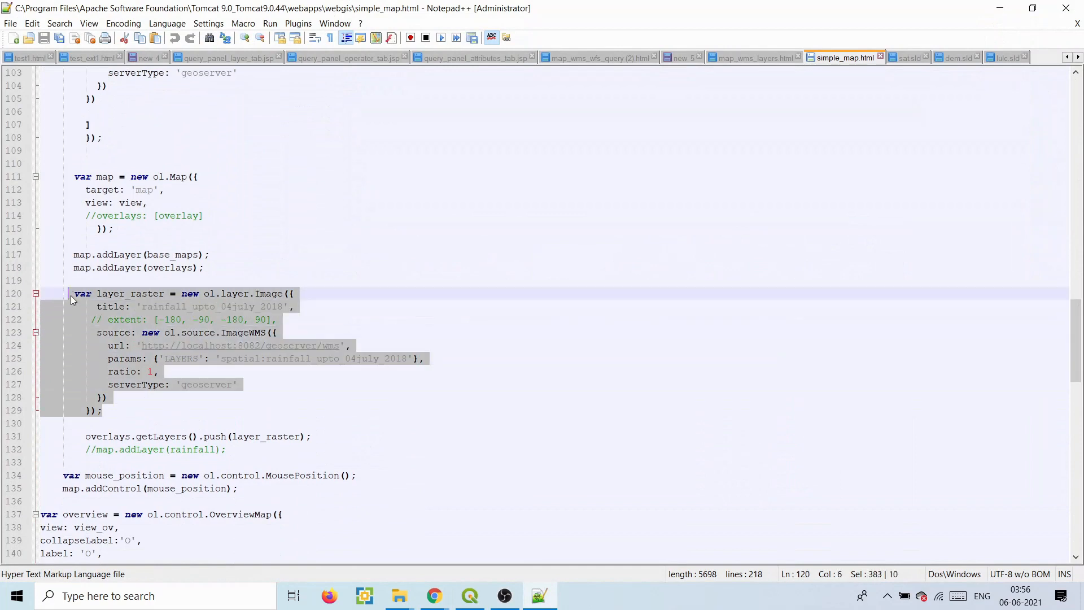
{"action": "left_click", "coordinate": [219, 371]}
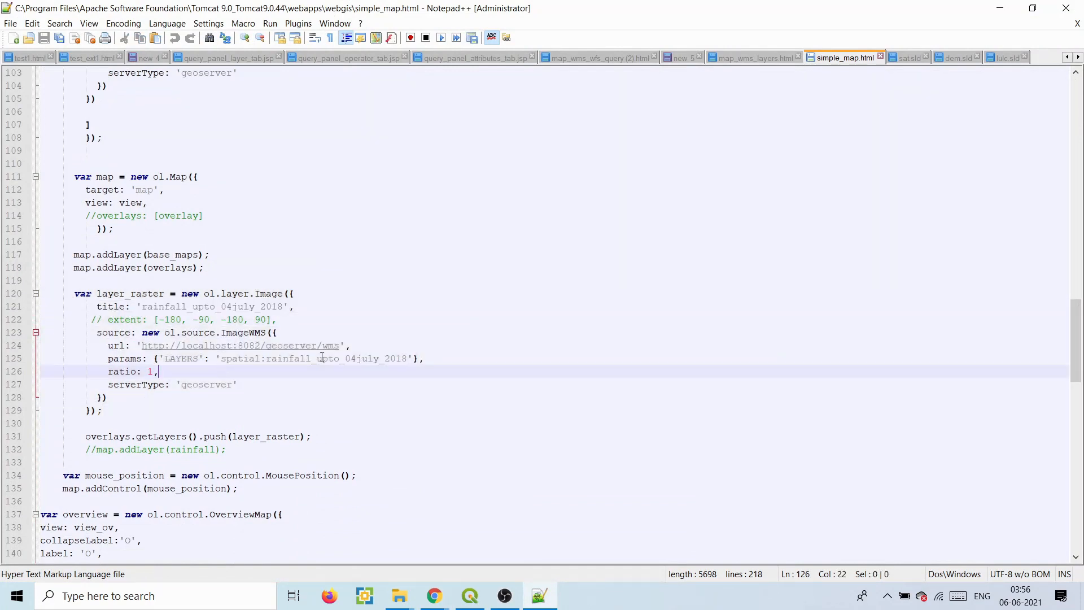
{"action": "left_click_drag", "start_coordinate": [370, 361], "coordinate": [403, 358]}
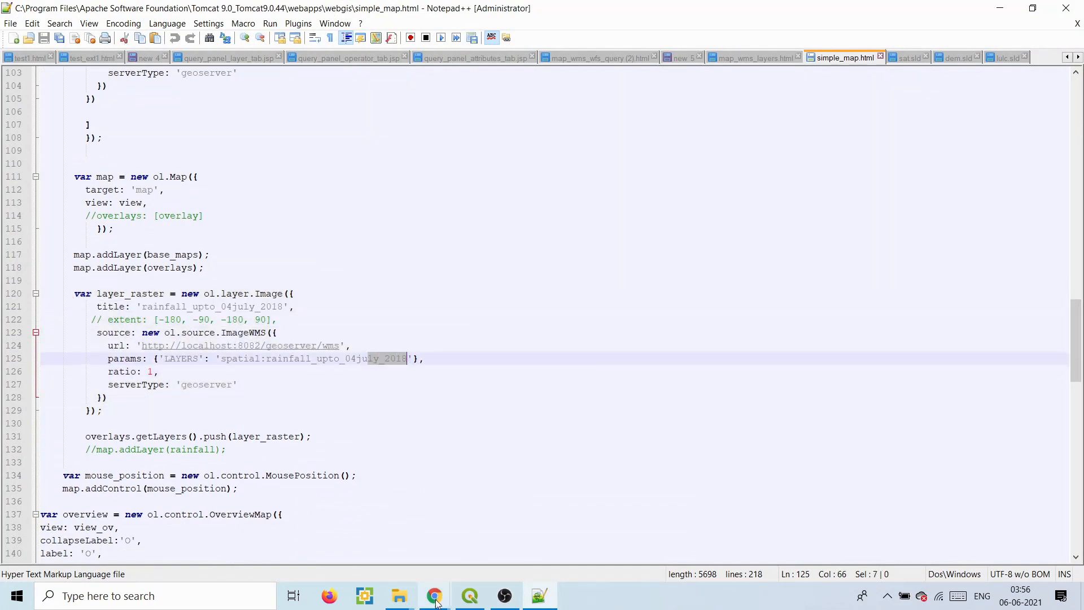
{"action": "mouse_move", "coordinate": [436, 603]}
{"action": "left_click", "coordinate": [446, 543]}
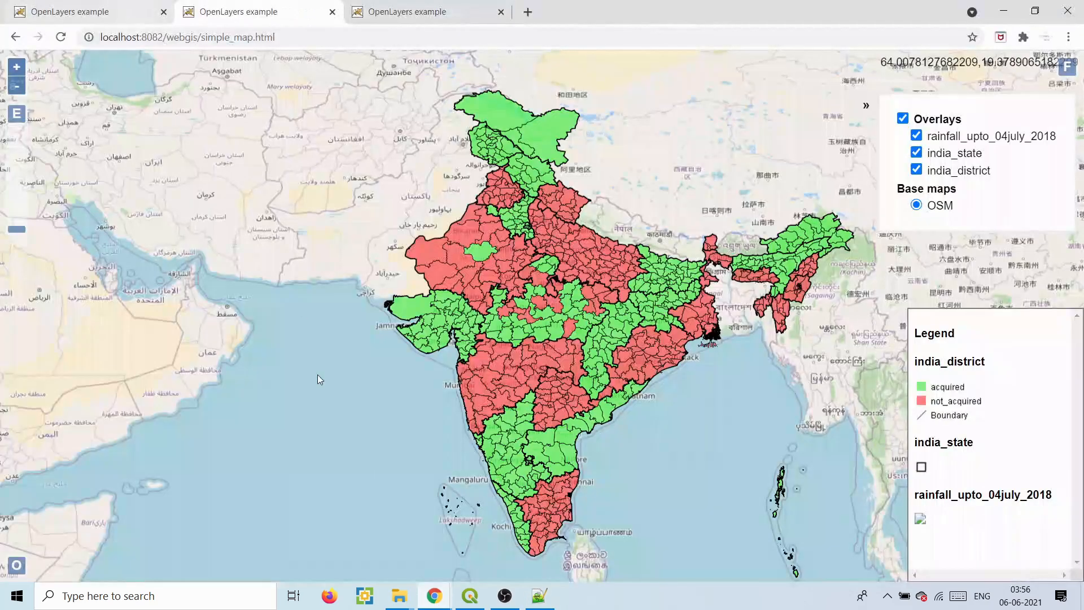
{"action": "mouse_move", "coordinate": [449, 597]}
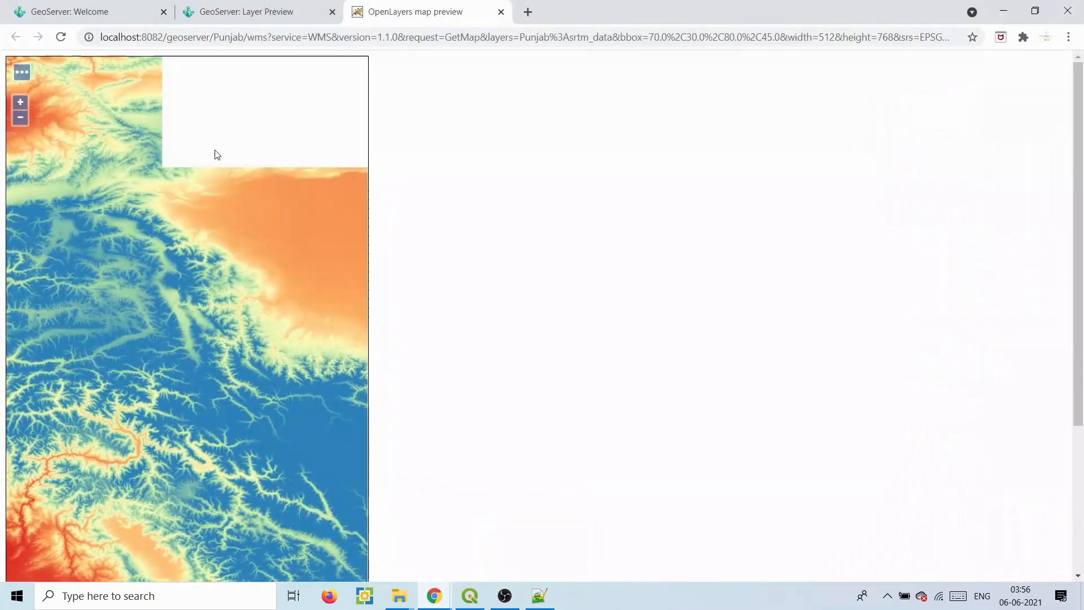
- Copy Punjab:srtm_data from the Layer Preview list and go back to the raster layer code
{"action": "left_click", "coordinate": [270, 10]}
{"action": "left_click", "coordinate": [503, 310]}
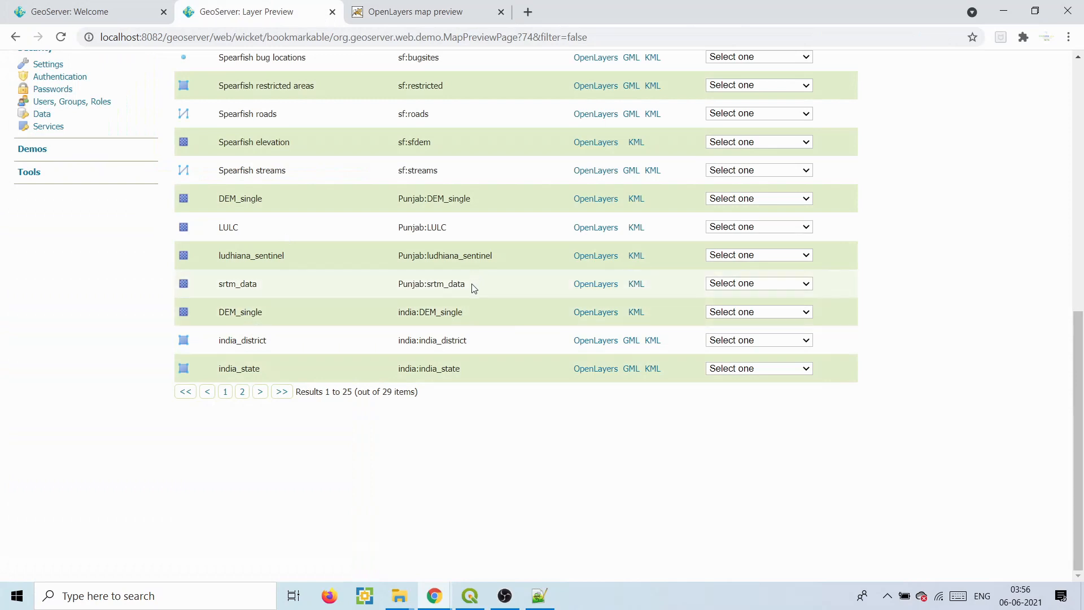
{"action": "left_click_drag", "start_coordinate": [473, 288], "coordinate": [397, 281]}
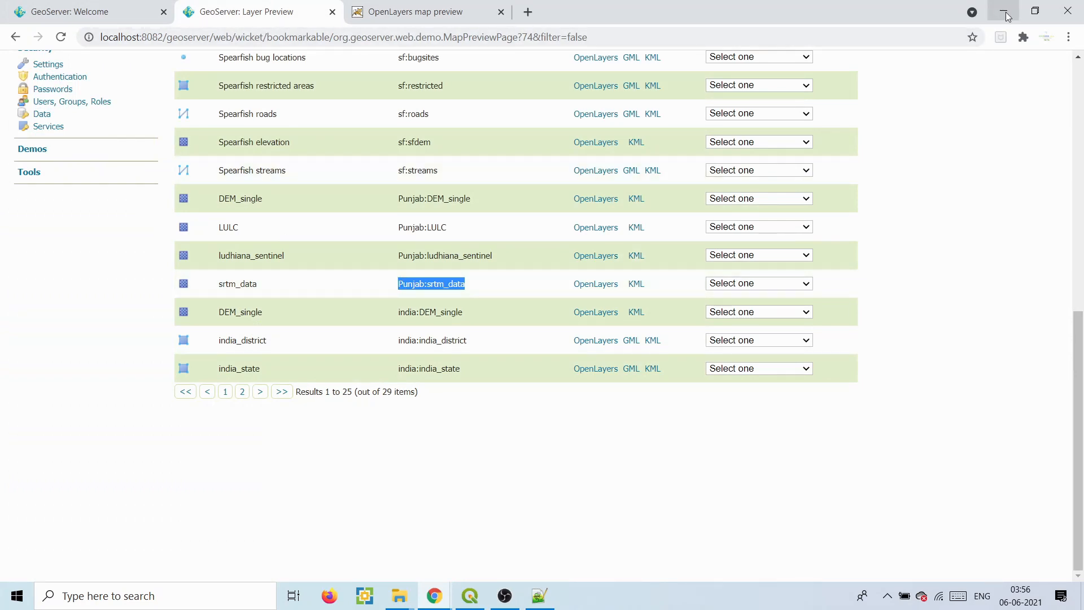
{"action": "left_click_drag", "start_coordinate": [623, 208], "coordinate": [537, 264]}
{"action": "left_click", "coordinate": [470, 287]}
{"action": "left_click_drag", "start_coordinate": [471, 290], "coordinate": [395, 289]}
{"action": "key", "text": "ctrl+c"}
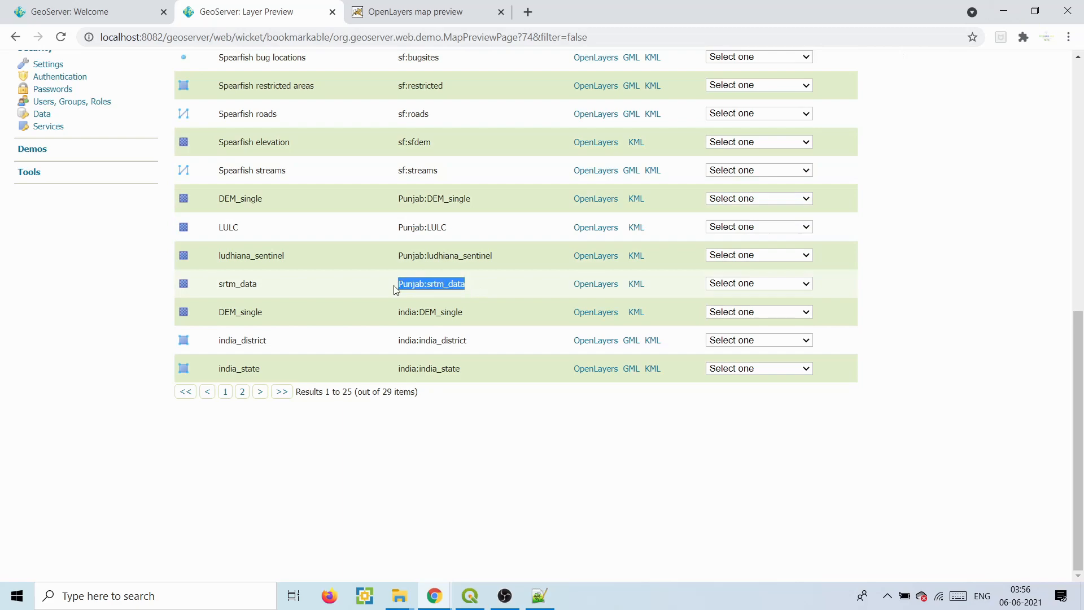
{"action": "left_click", "coordinate": [539, 596]}
{"action": "left_click_drag", "start_coordinate": [202, 293], "coordinate": [226, 384]}
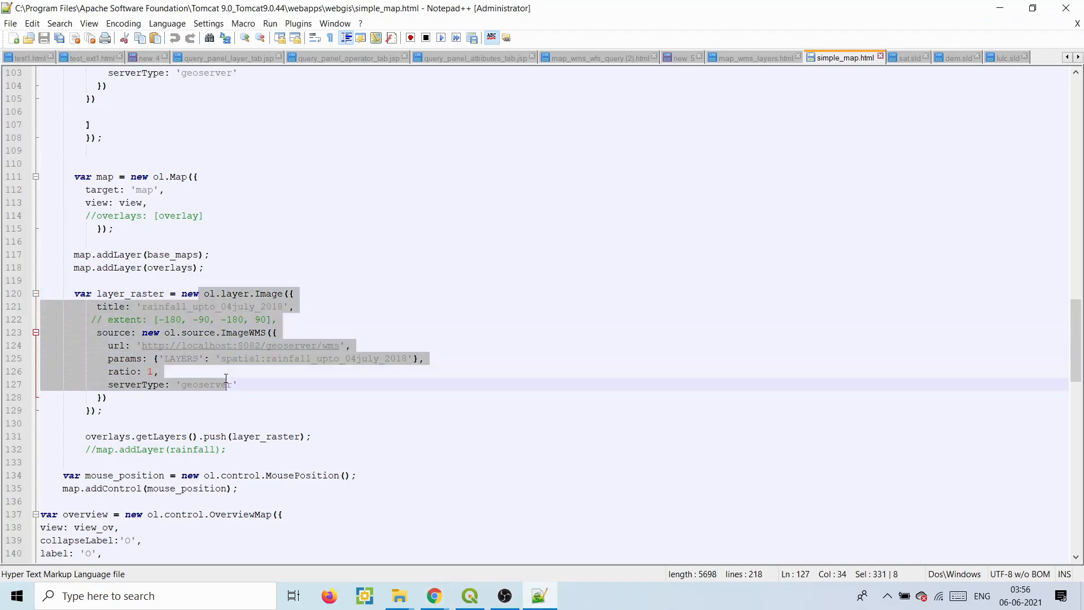
- Set the raster layer's LAYERS to Punjab:srtm_data and its title to srtm_data, then save
{"action": "left_click", "coordinate": [248, 363]}
{"action": "left_click_drag", "start_coordinate": [226, 359], "coordinate": [408, 361]}
{"action": "key", "text": "ctrl+v"}
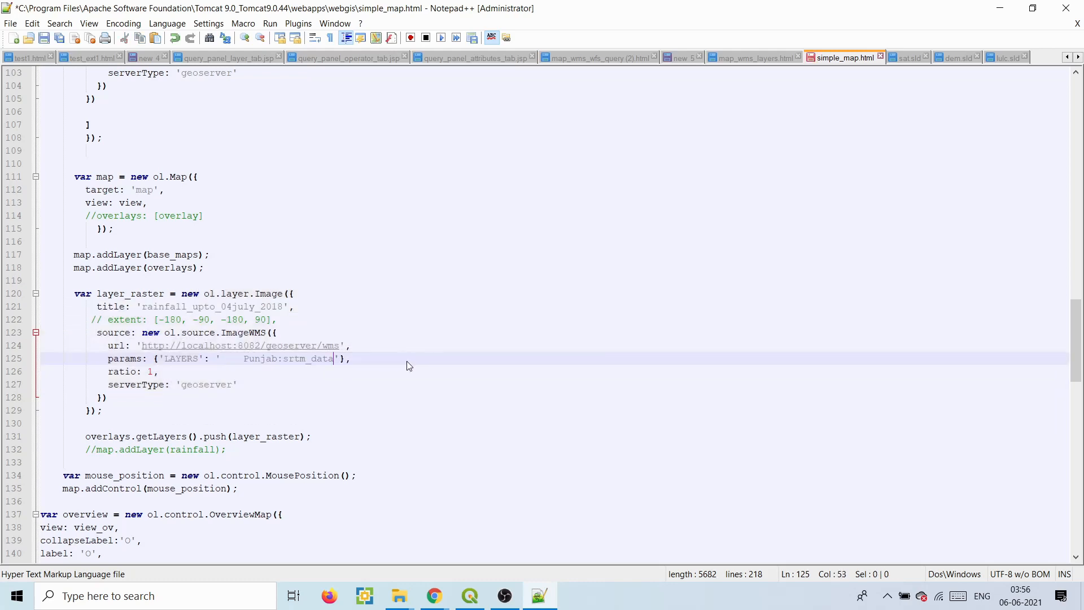
{"action": "key", "text": "BackSpace"}
{"action": "left_click_drag", "start_coordinate": [263, 360], "coordinate": [309, 359]}
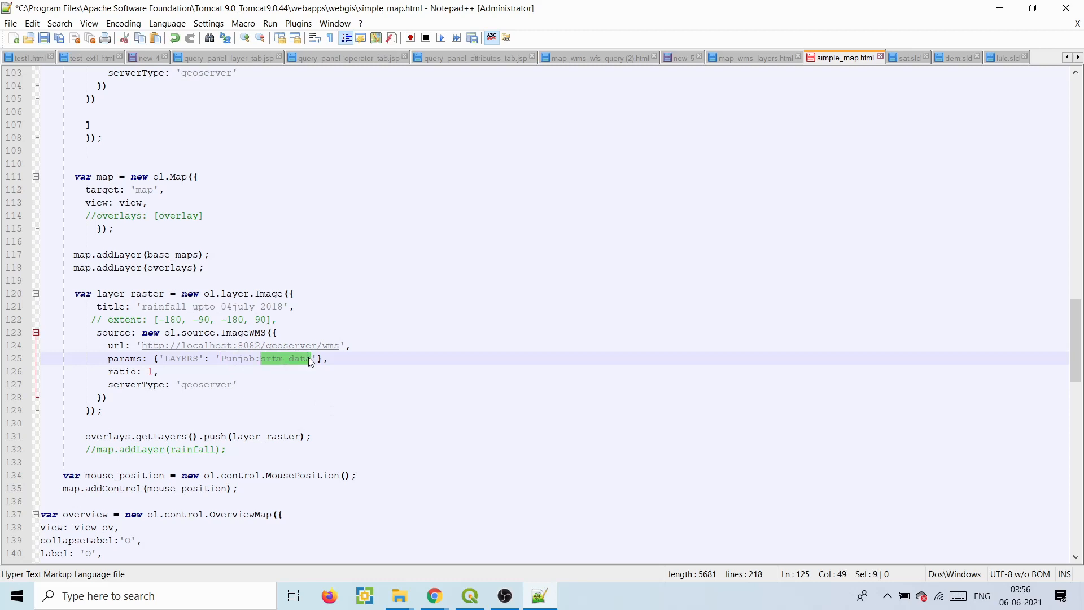
{"action": "left_click_drag", "start_coordinate": [145, 308], "coordinate": [282, 308]}
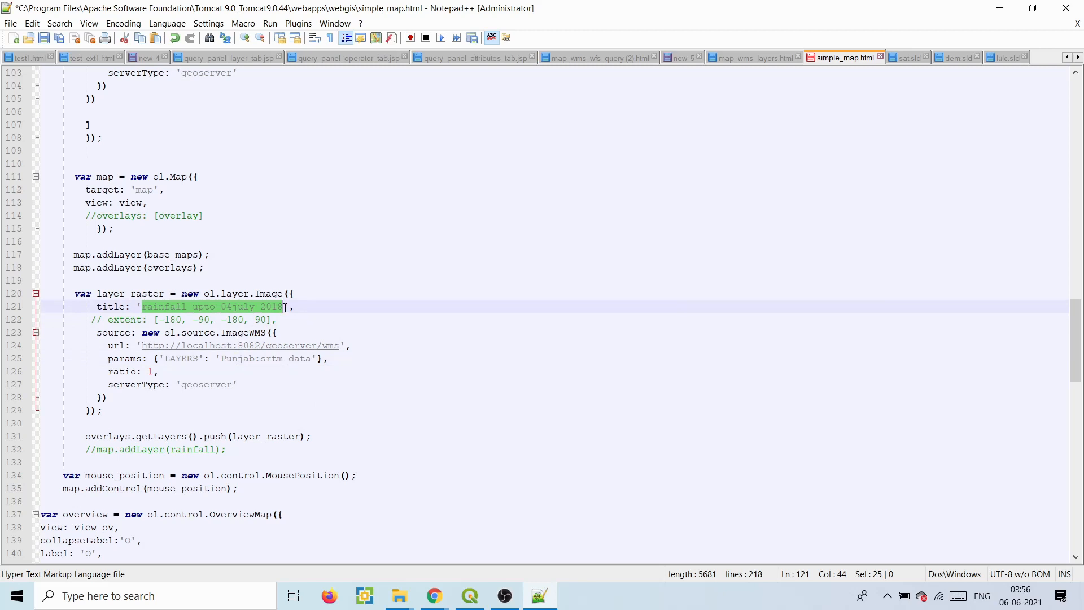
{"action": "type", "text": "srtm_data"}
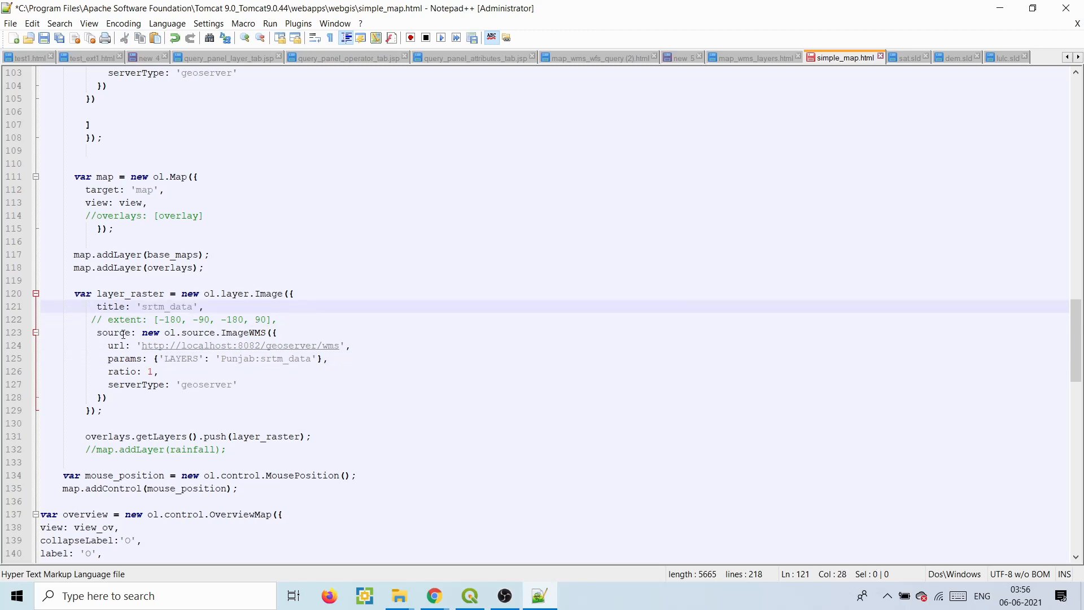
{"action": "left_click", "coordinate": [45, 38]}
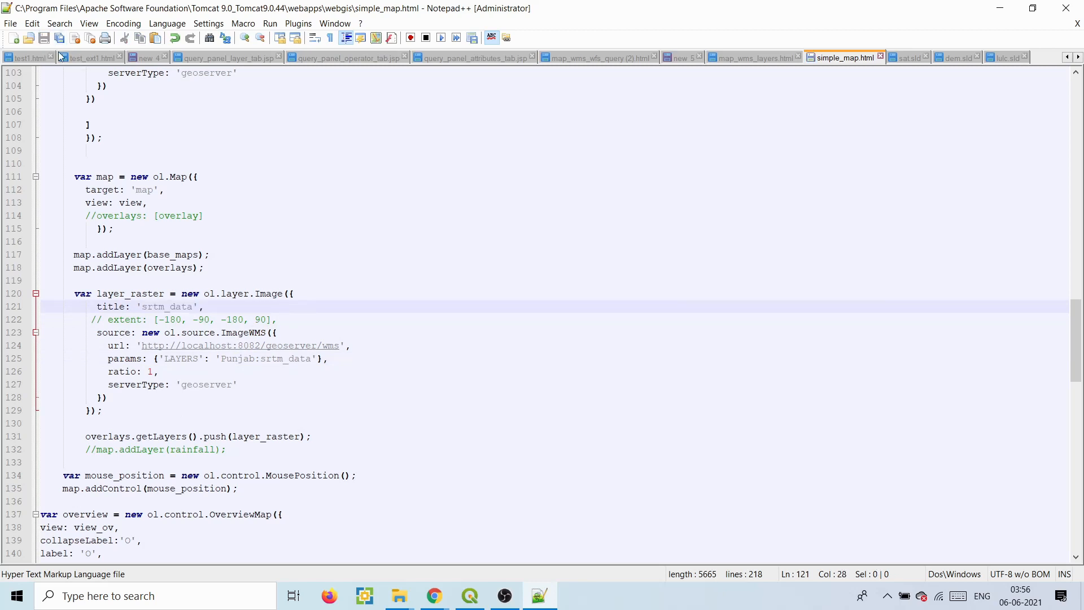
- Reload the web map and pan to view the SRTM overlay
{"action": "mouse_move", "coordinate": [449, 598]}
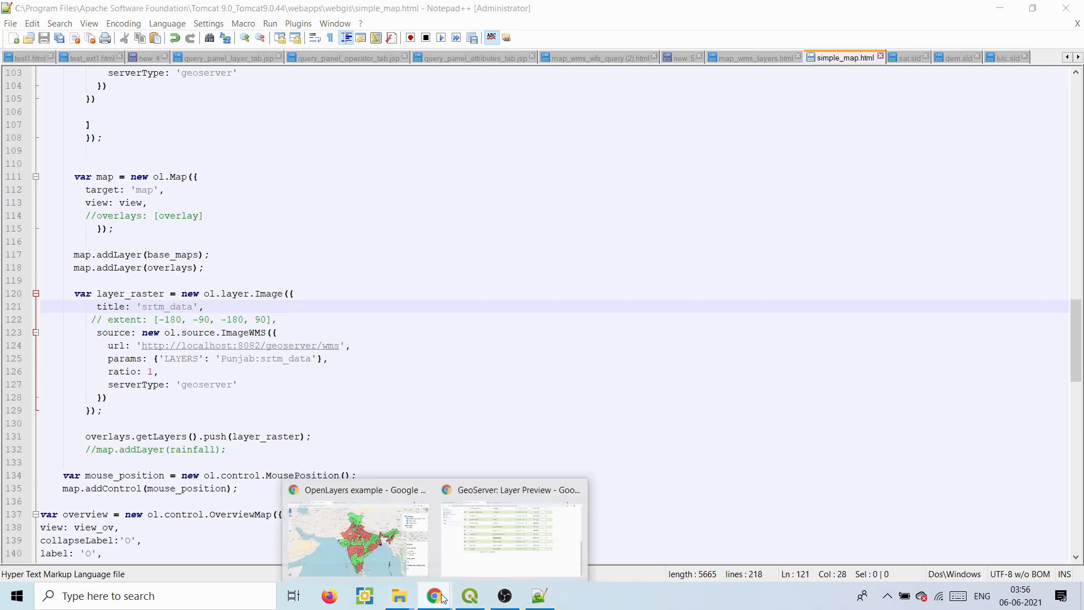
{"action": "left_click", "coordinate": [375, 528]}
{"action": "left_click", "coordinate": [62, 37]}
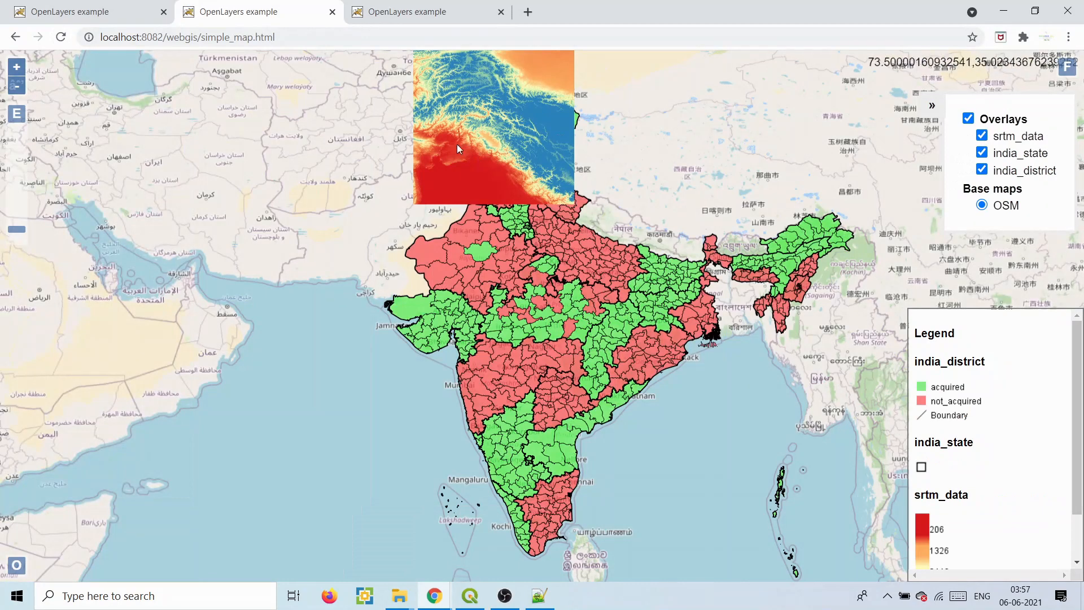
{"action": "left_click_drag", "start_coordinate": [504, 151], "coordinate": [495, 253]}
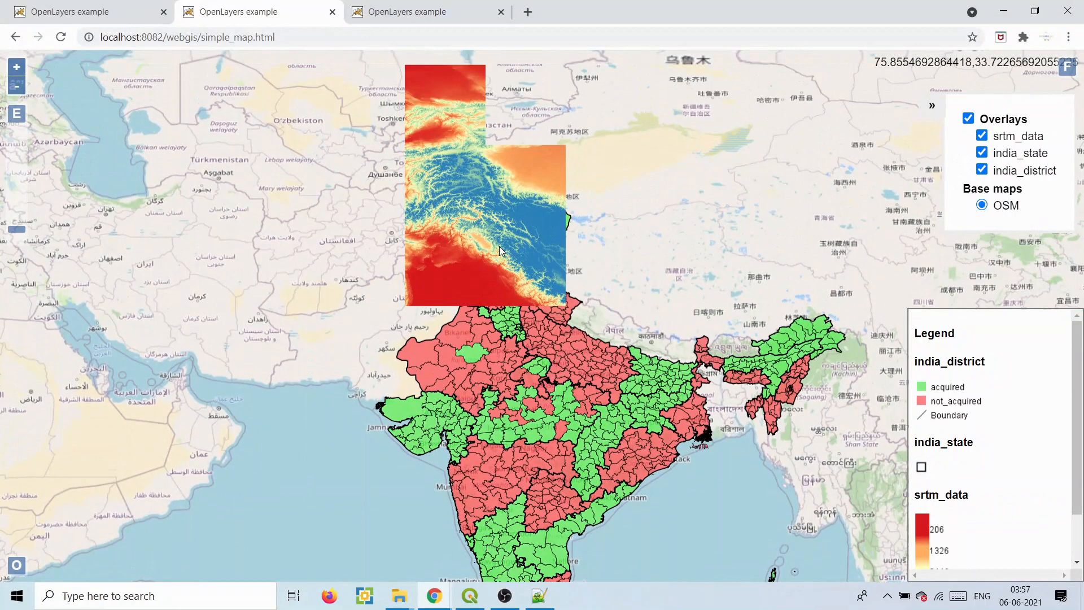
{"action": "left_click", "coordinate": [547, 603]}
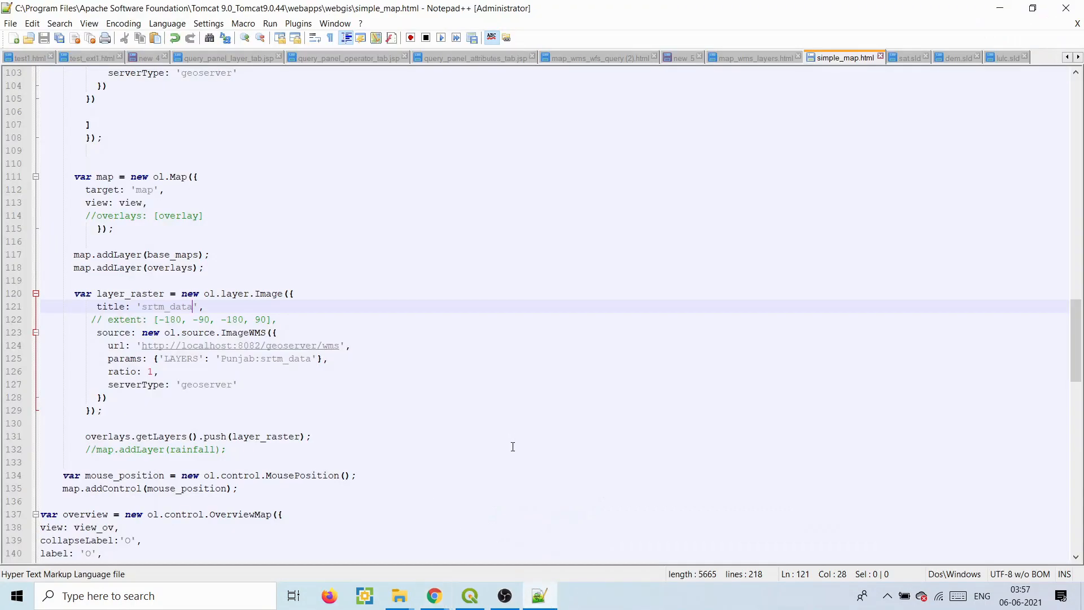
- Duplicate the srtm_data layer block below line 131 as layer_raster1 and save
{"action": "left_click", "coordinate": [431, 591]}
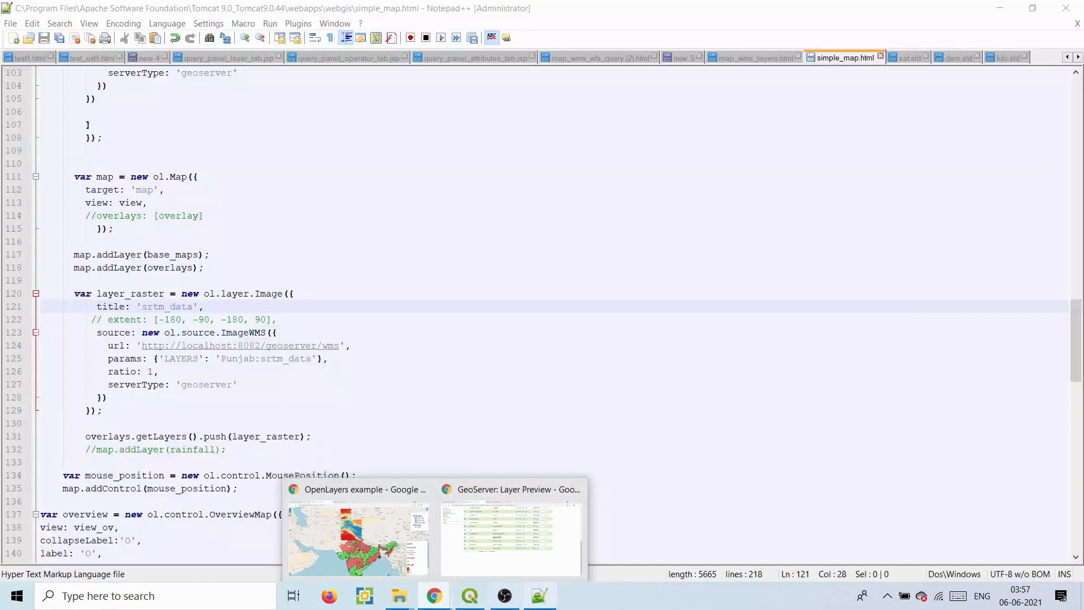
{"action": "left_click_drag", "start_coordinate": [316, 440], "coordinate": [79, 299]}
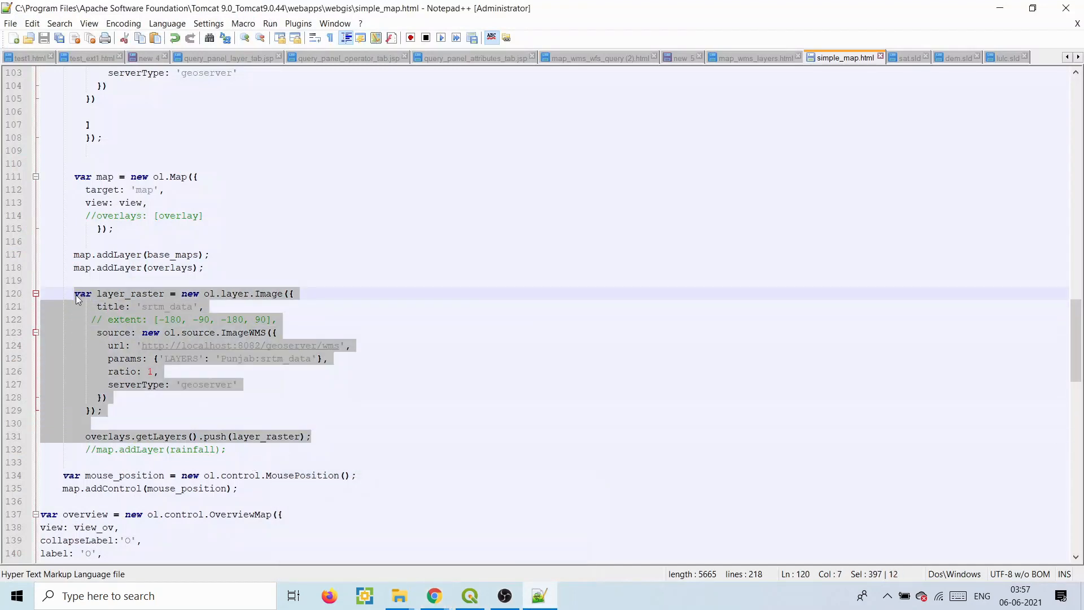
{"action": "key", "text": "ctrl+c"}
{"action": "left_click", "coordinate": [334, 434]}
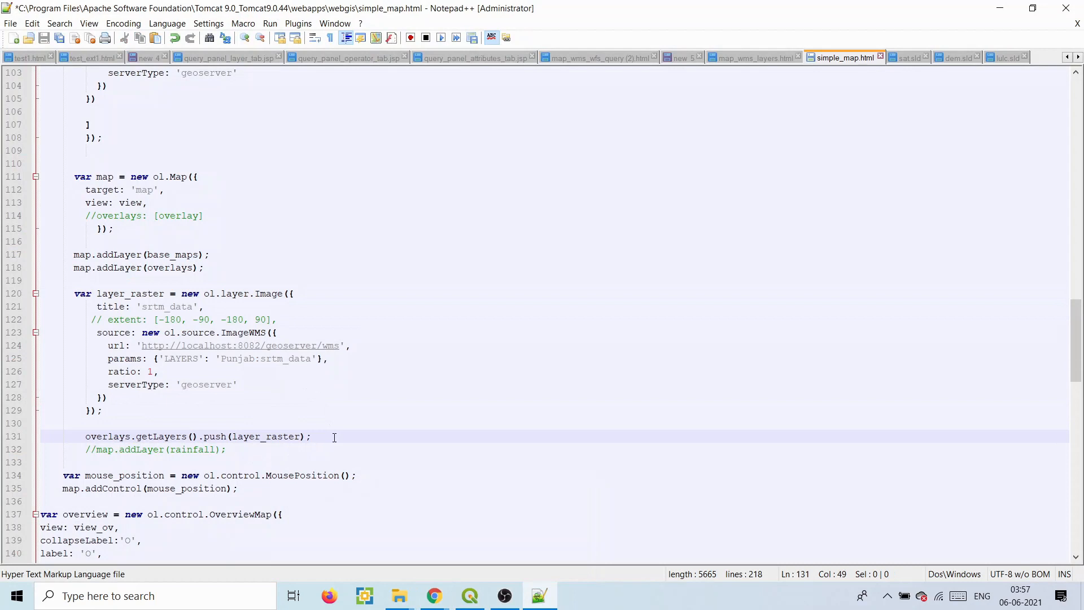
{"action": "key", "text": "Return"}
{"action": "key", "text": "ctrl+v"}
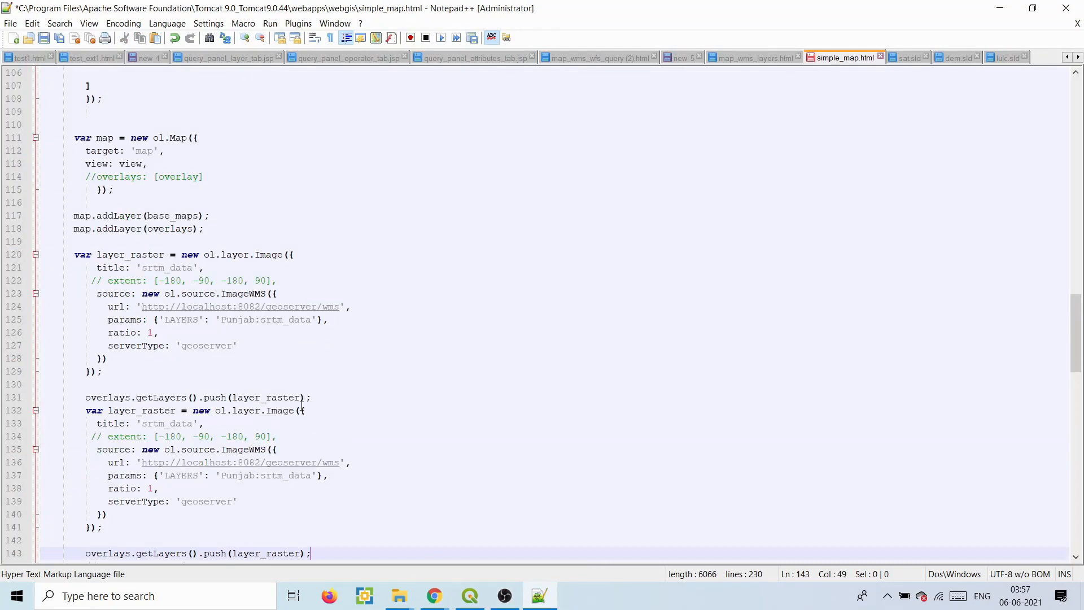
{"action": "left_click", "coordinate": [328, 399]}
{"action": "key", "text": "Return"}
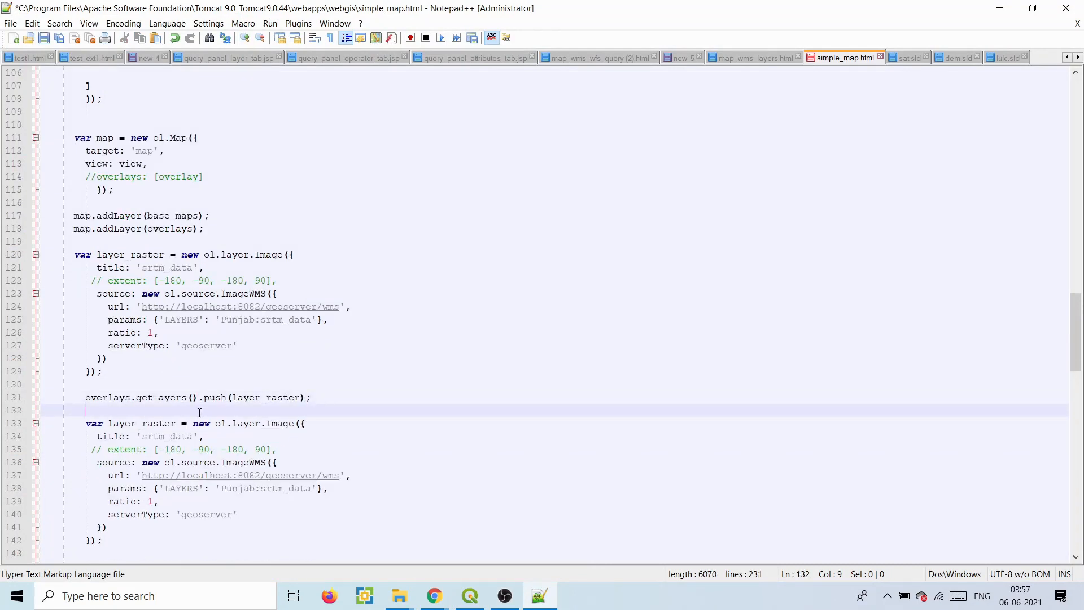
{"action": "left_click", "coordinate": [177, 422]}
{"action": "type", "text": "1"}
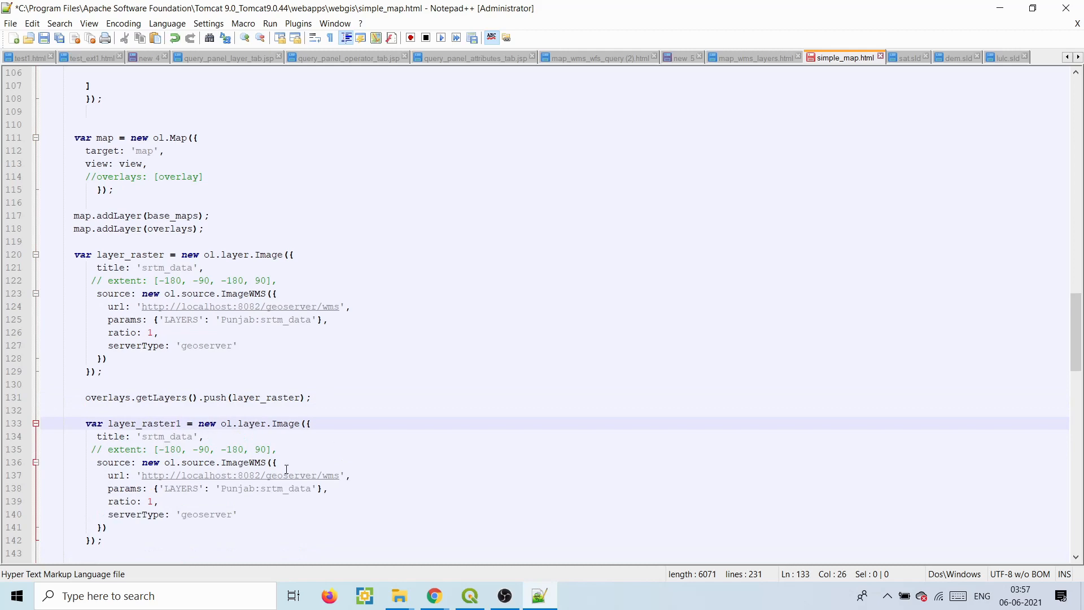
{"action": "key", "text": "ctrl+s"}
- Set layer_raster1's LAYERS to Punjab:LULC and its title to LULC, then save
{"action": "mouse_move", "coordinate": [435, 595]}
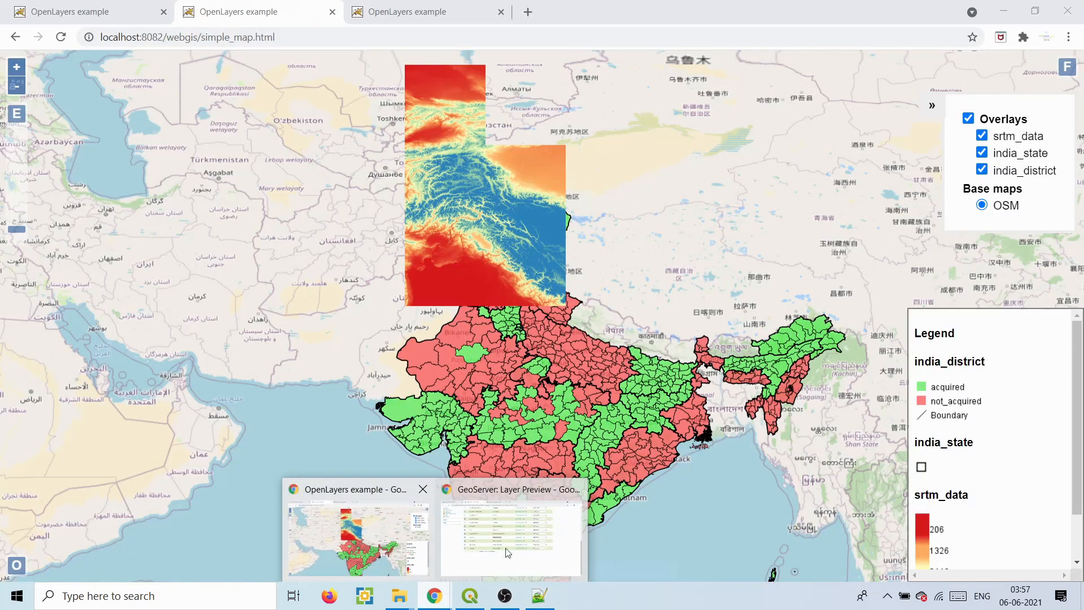
{"action": "left_click", "coordinate": [513, 553]}
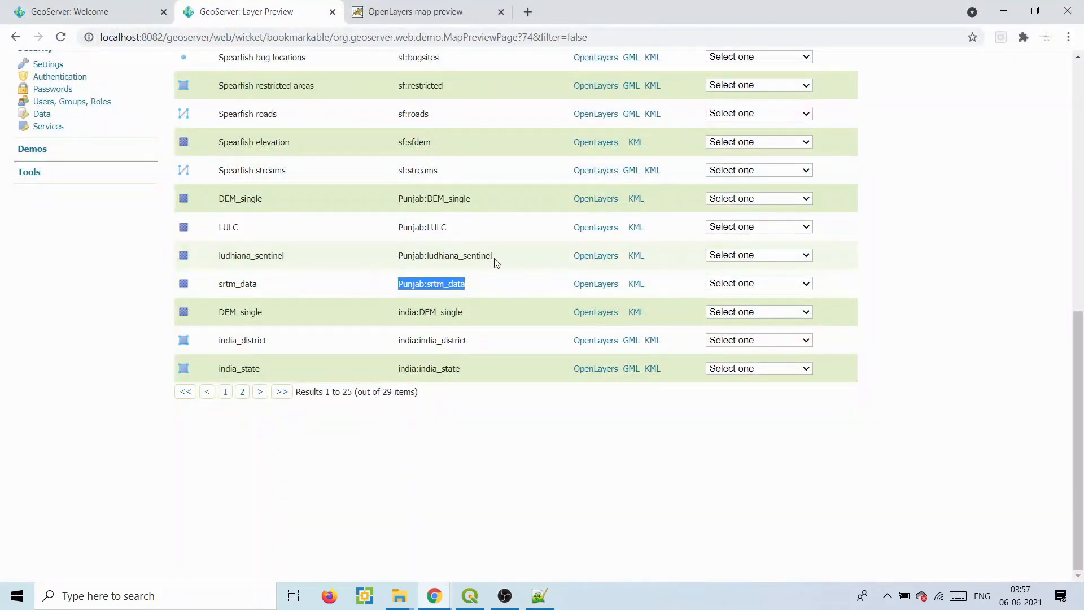
{"action": "left_click_drag", "start_coordinate": [450, 230], "coordinate": [388, 226]}
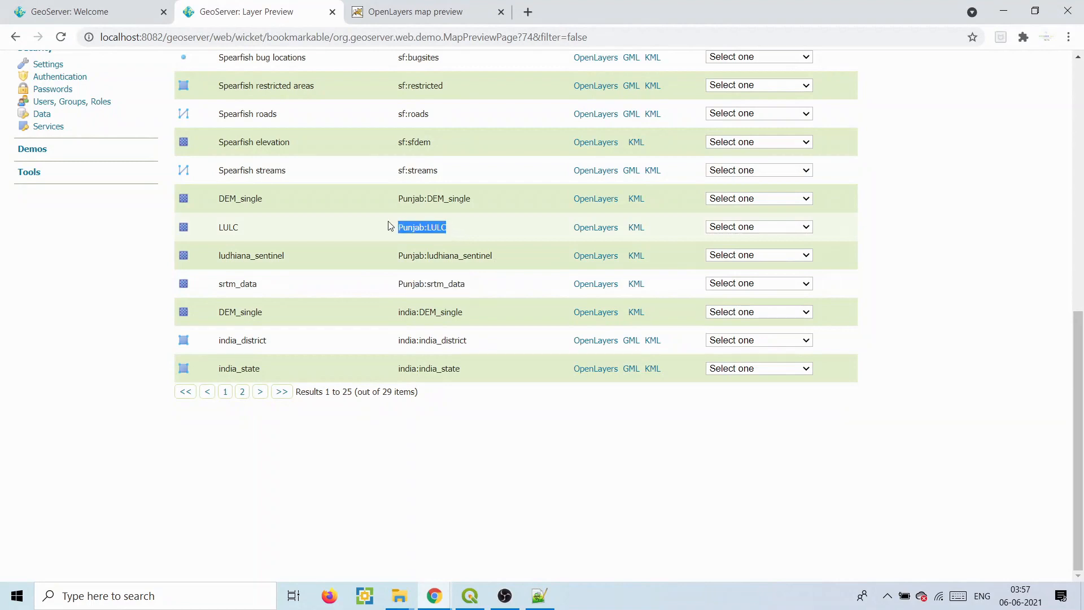
{"action": "left_click", "coordinate": [539, 595]}
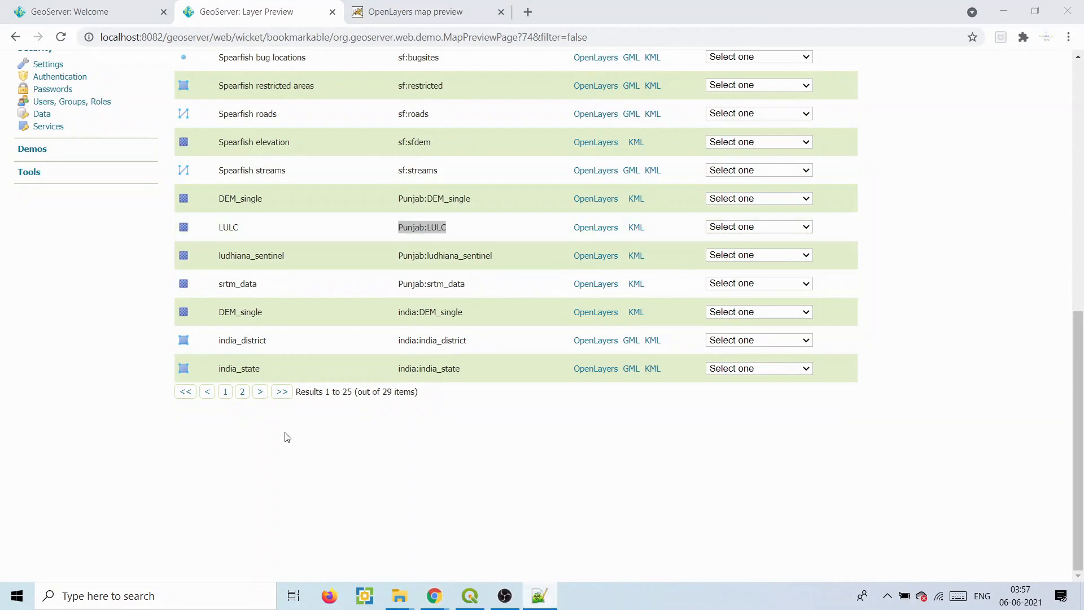
{"action": "left_click", "coordinate": [541, 599]}
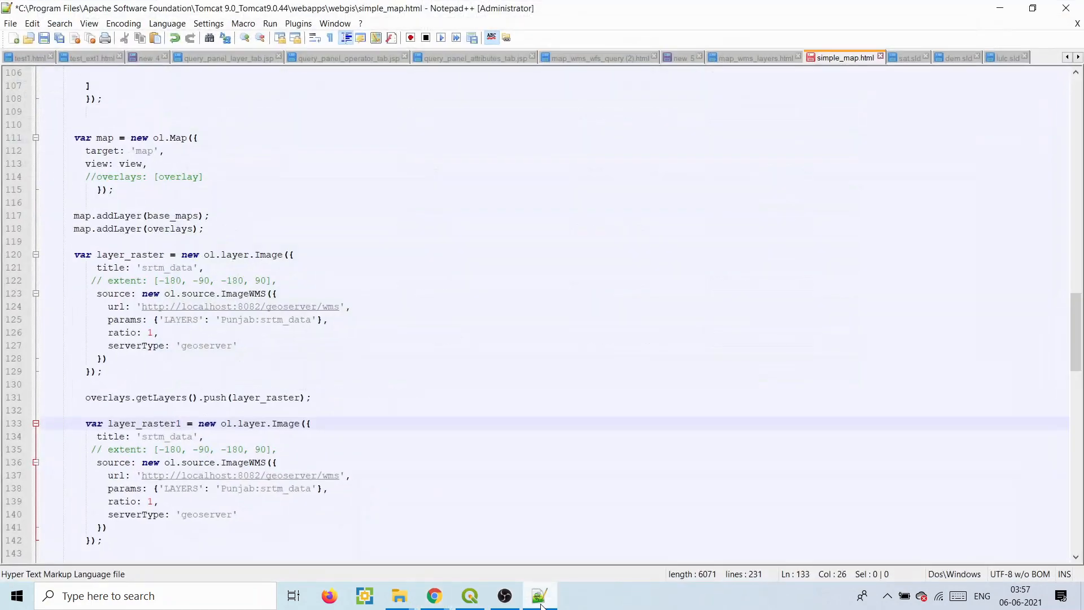
{"action": "left_click", "coordinate": [311, 488]}
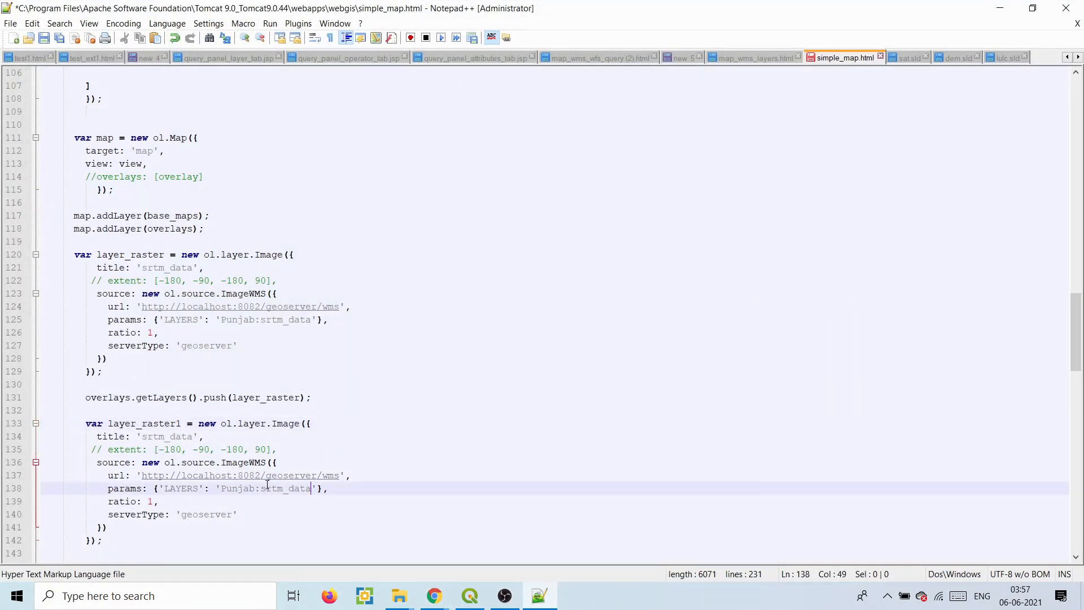
{"action": "left_click_drag", "start_coordinate": [224, 486], "coordinate": [308, 489]}
{"action": "key", "text": "ctrl+v"}
{"action": "key", "text": "BackSpace"}
{"action": "left_click_drag", "start_coordinate": [194, 435], "coordinate": [145, 440]}
{"action": "type", "text": "LULC"}
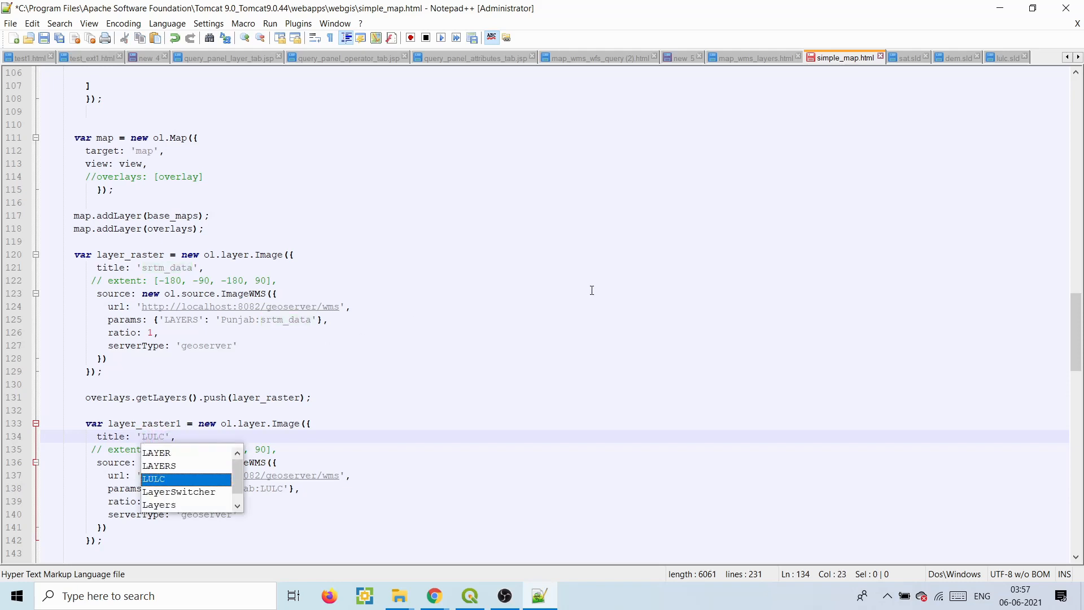
{"action": "left_click", "coordinate": [45, 40]}
- Reload the web map to check overlays, then push layer_raster1 onto the overlays
{"action": "mouse_move", "coordinate": [442, 595]}
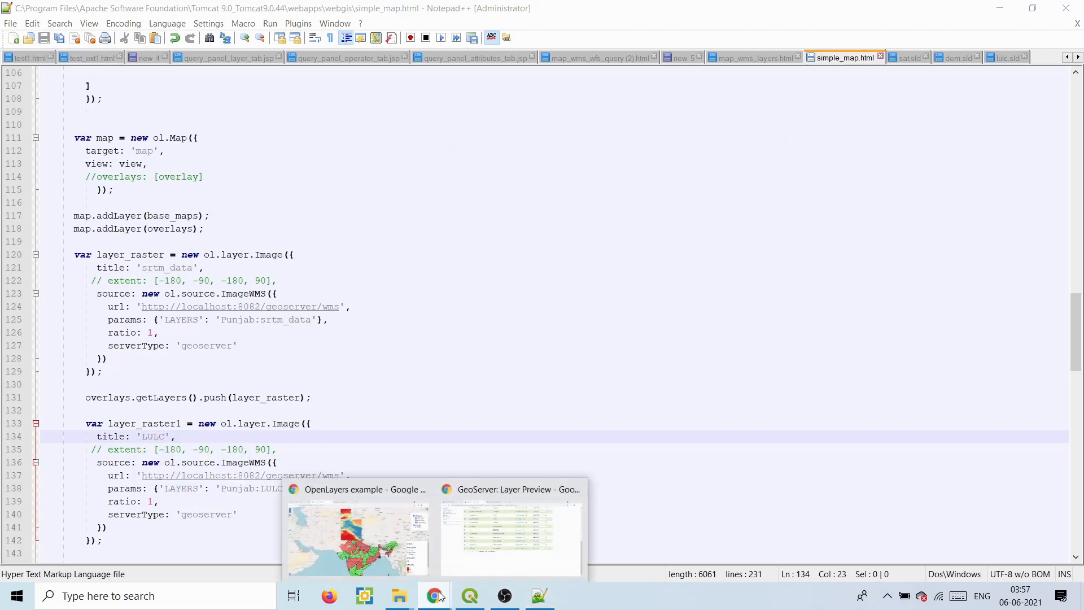
{"action": "left_click", "coordinate": [398, 542]}
{"action": "left_click", "coordinate": [61, 38]}
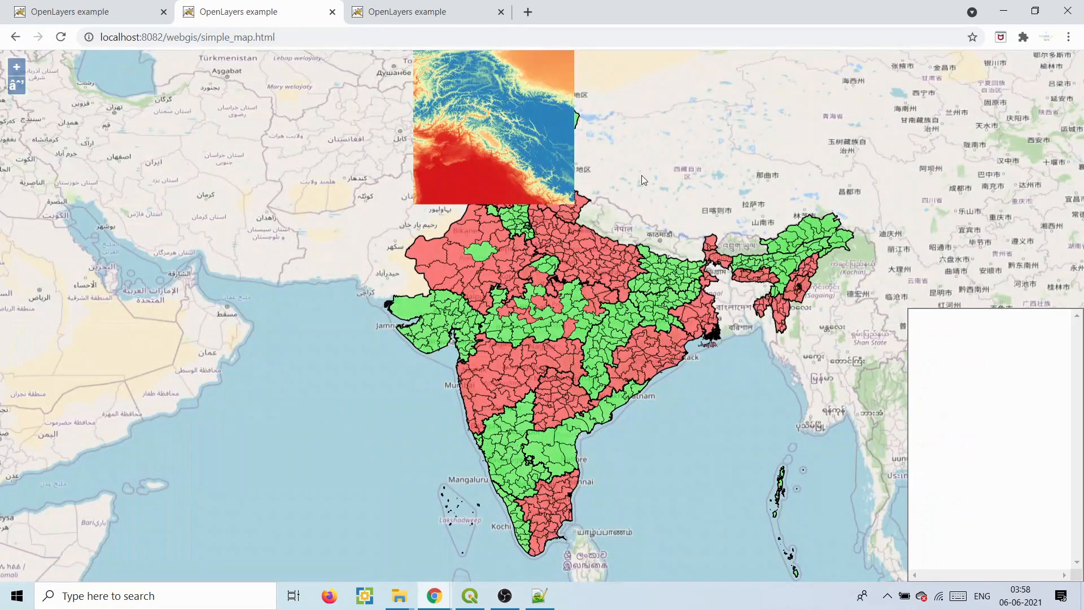
{"action": "left_click_drag", "start_coordinate": [591, 268], "coordinate": [598, 350]}
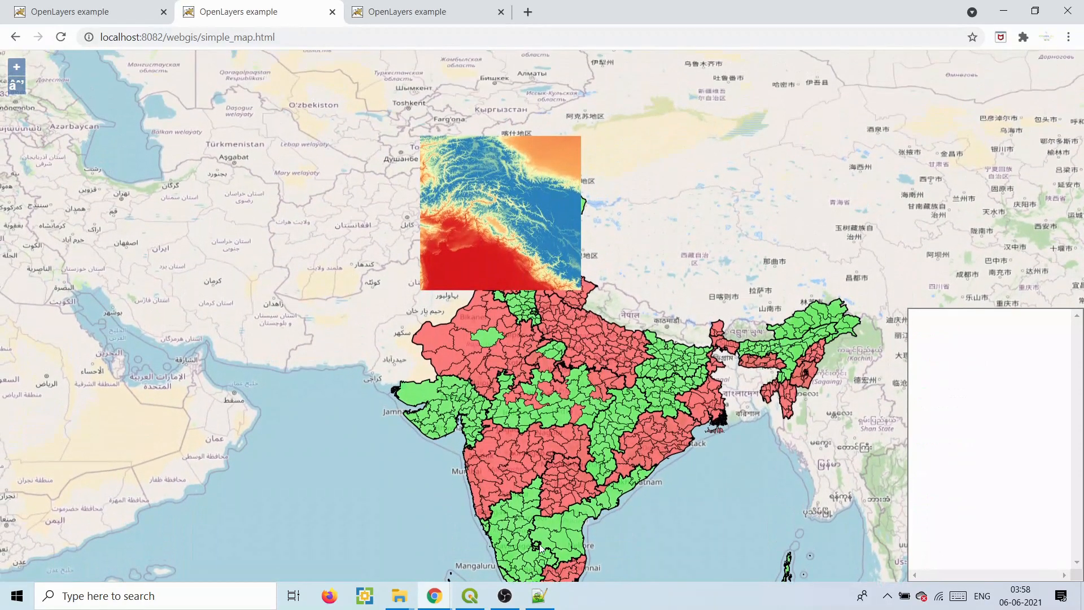
{"action": "left_click", "coordinate": [539, 595]}
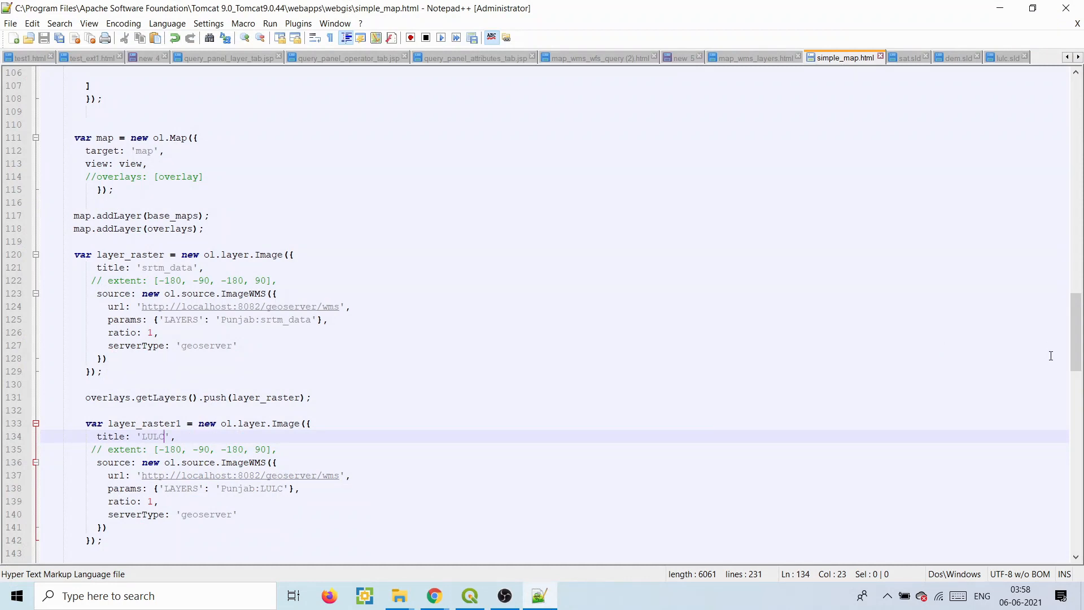
{"action": "scroll", "coordinate": [1080, 330], "scroll_direction": "down", "scroll_amount": 3}
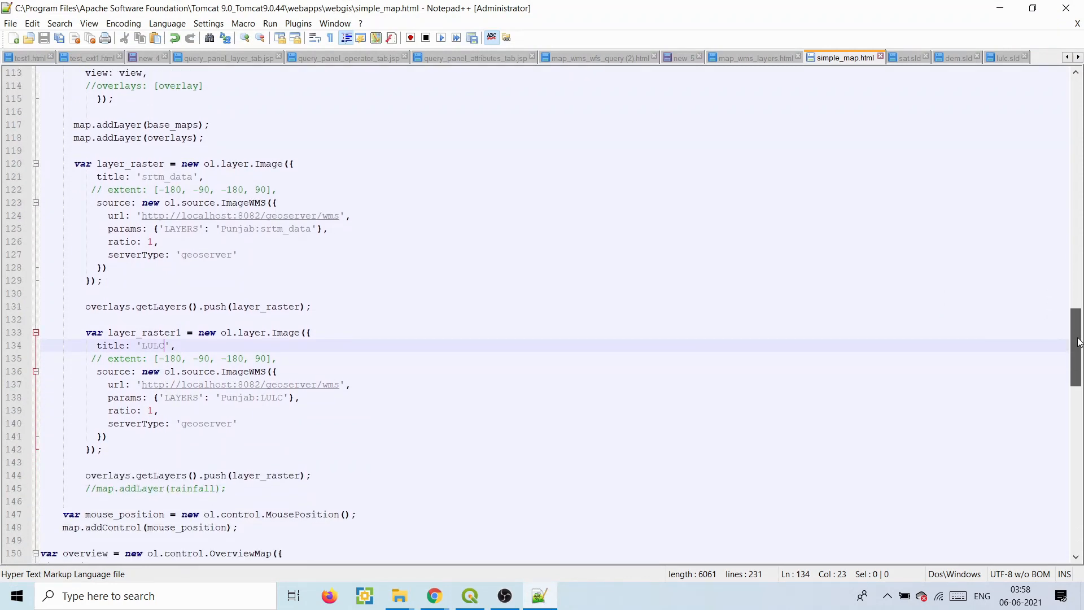
{"action": "left_click", "coordinate": [299, 476]}
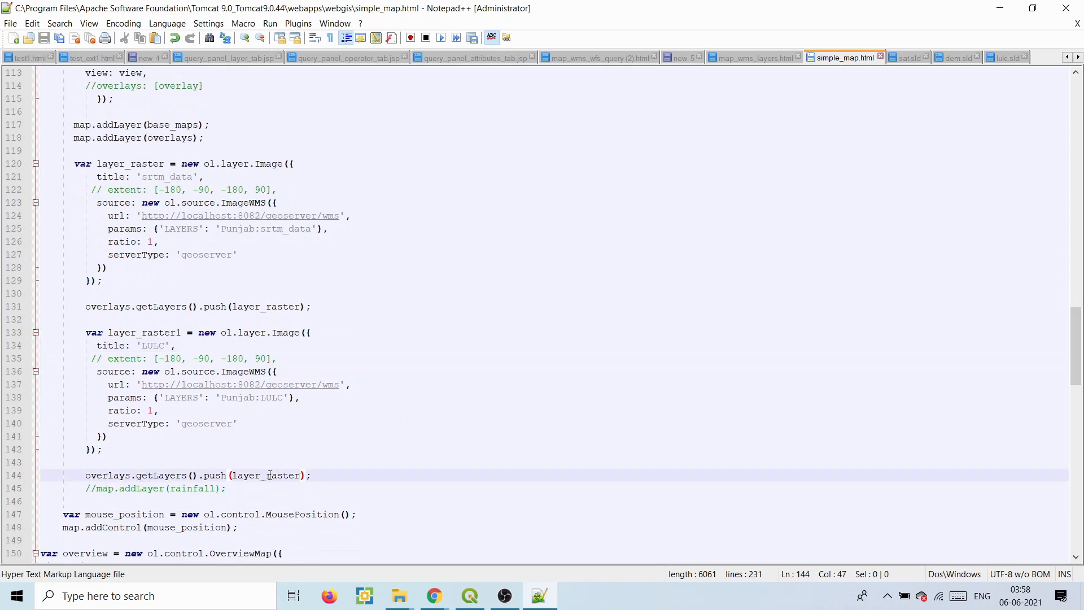
{"action": "type", "text": "1"}
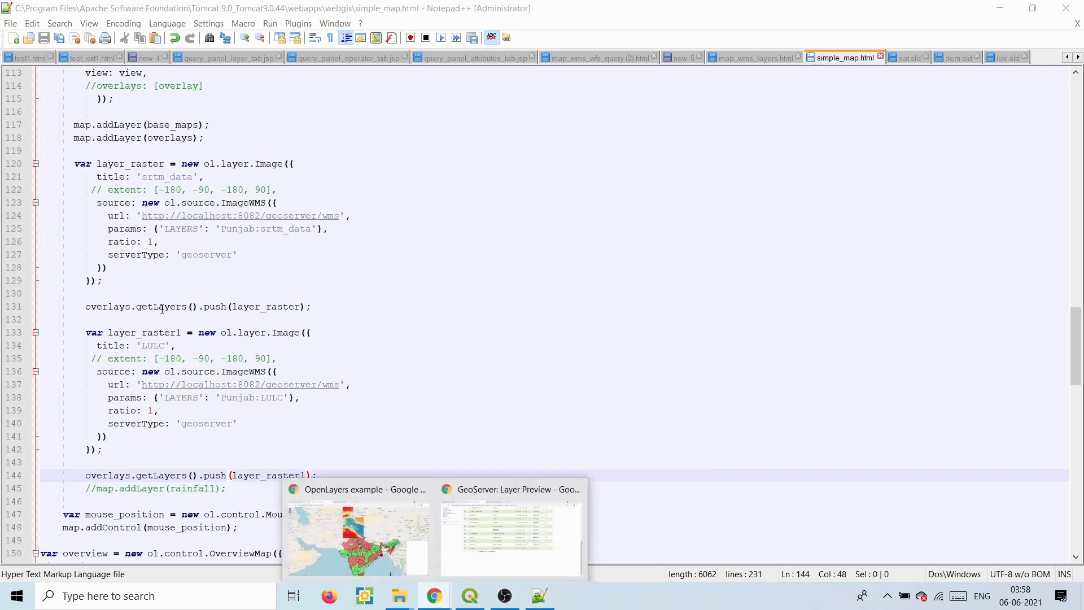
- Reload the web map so LULC appears in the overlay list, toggling it off and on
{"action": "left_click", "coordinate": [310, 490]}
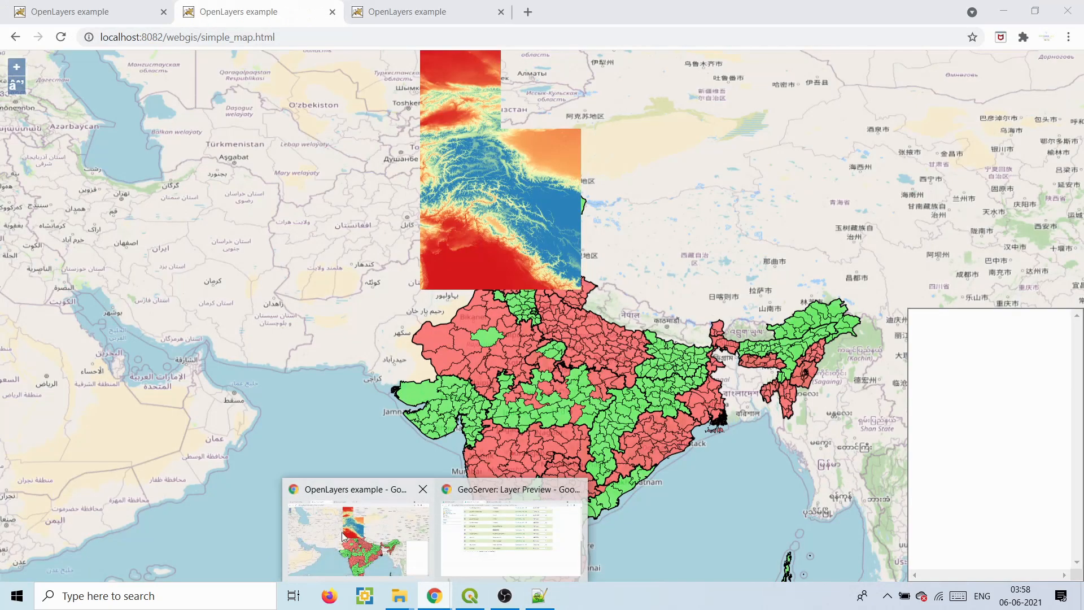
{"action": "left_click", "coordinate": [62, 37]}
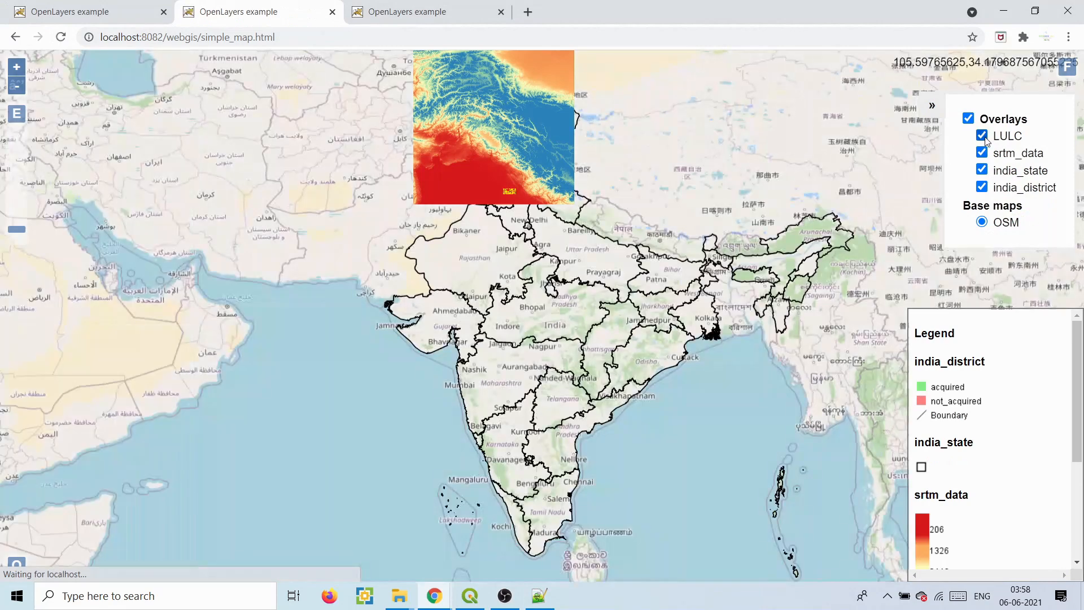
{"action": "left_click", "coordinate": [983, 136]}
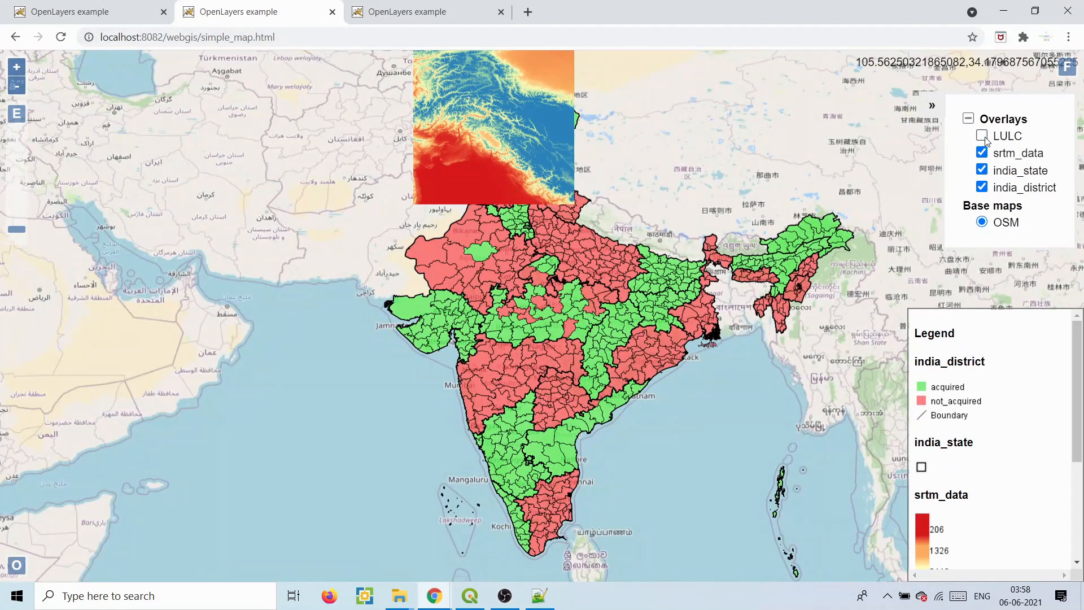
{"action": "left_click", "coordinate": [983, 137]}
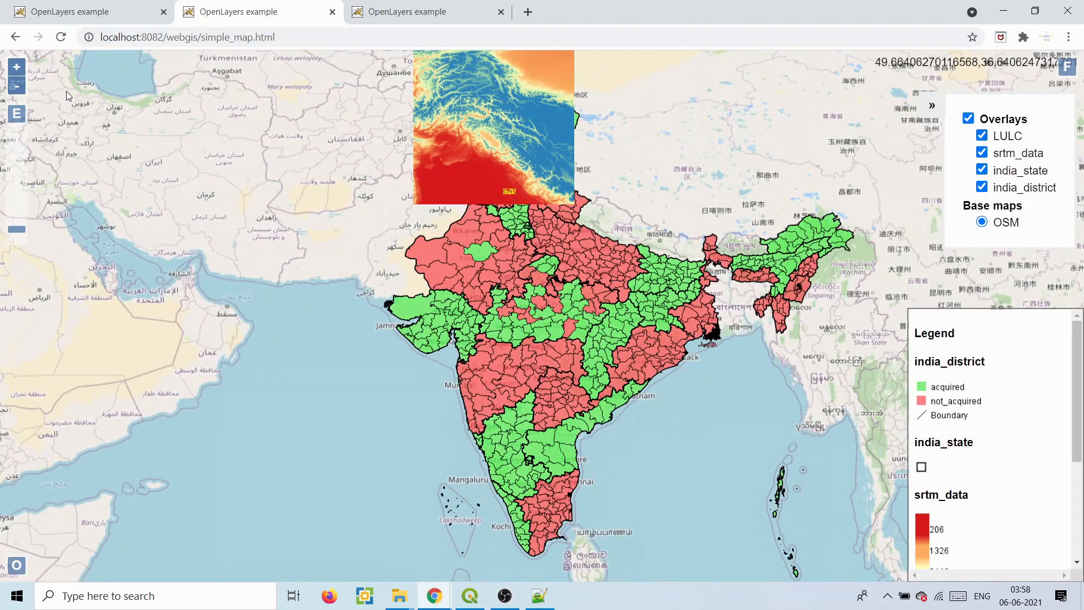
- Zoom into Punjab and hide srtm_data to inspect the LULC raster
{"action": "left_click", "coordinate": [16, 66]}
{"action": "left_click", "coordinate": [16, 67]}
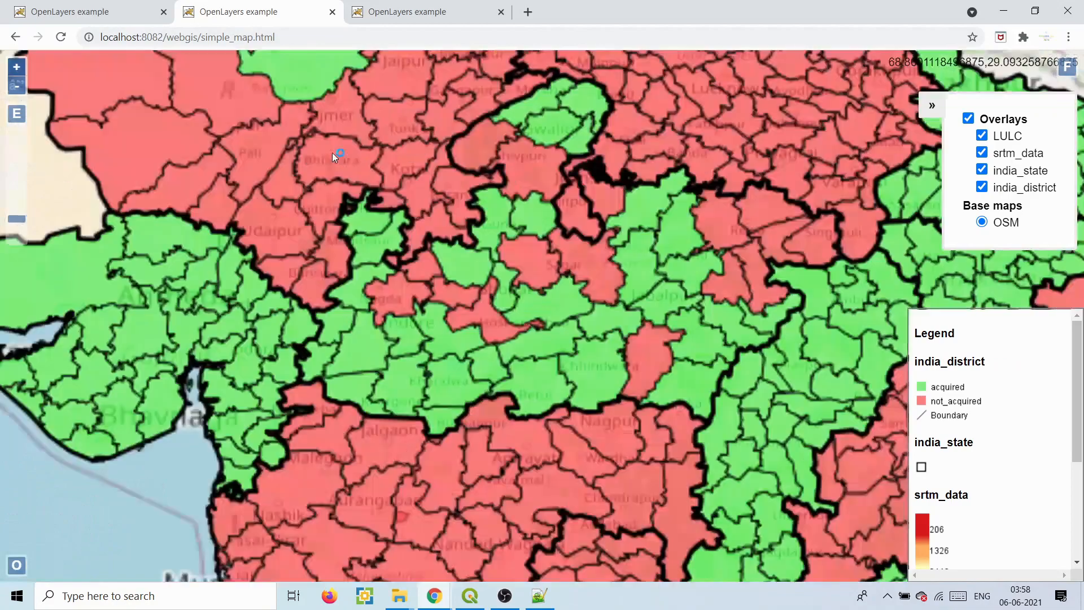
{"action": "left_click_drag", "start_coordinate": [347, 206], "coordinate": [374, 392]}
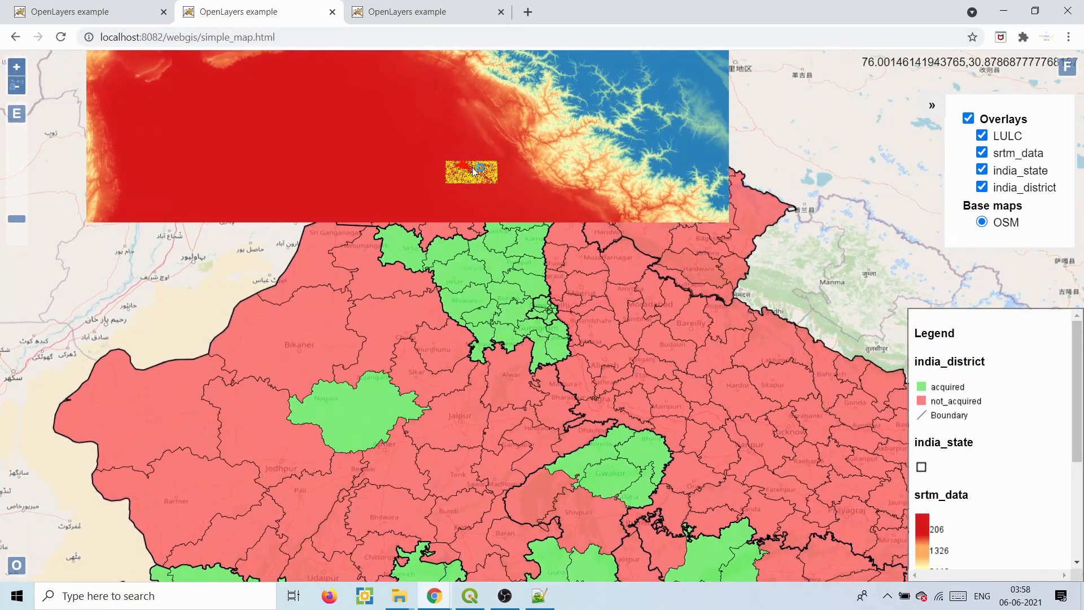
{"action": "scroll", "coordinate": [472, 167], "scroll_direction": "up", "scroll_amount": 3}
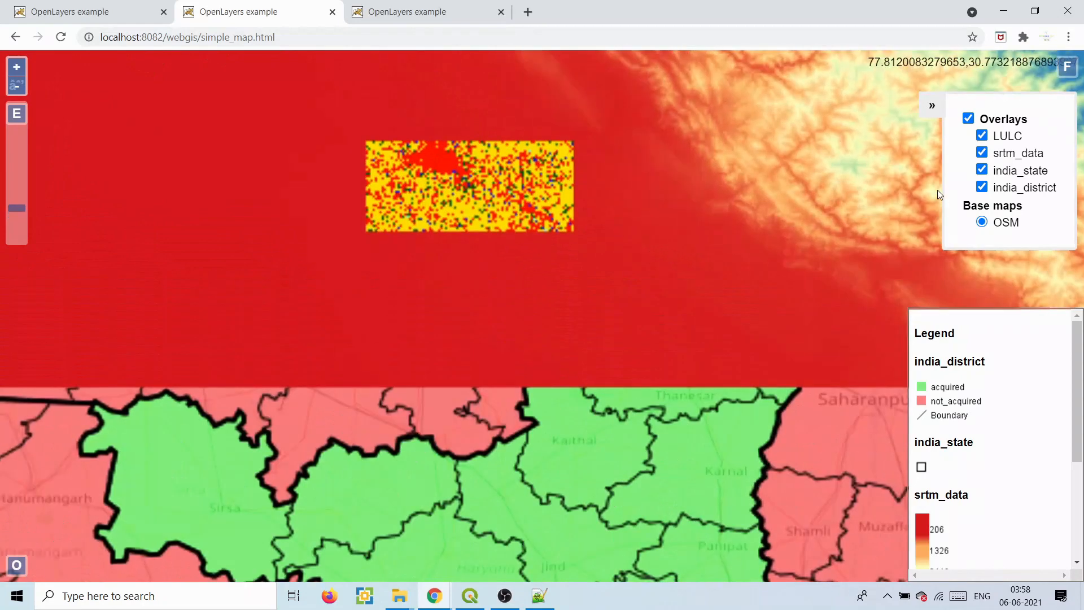
{"action": "left_click", "coordinate": [1026, 155]}
{"action": "left_click", "coordinate": [982, 135]}
{"action": "left_click", "coordinate": [981, 135]}
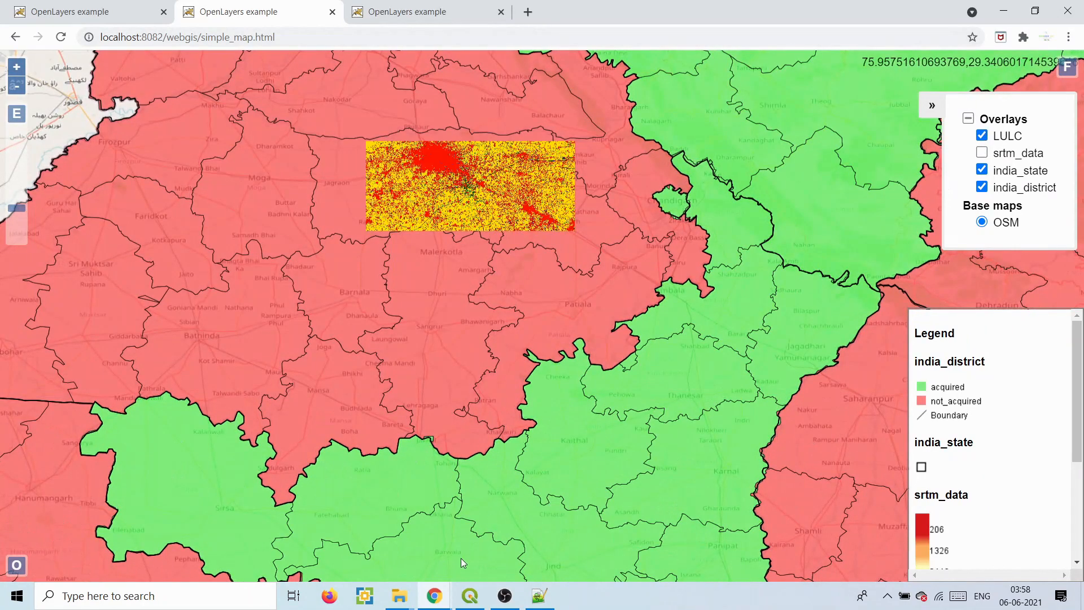
{"action": "key", "text": "alt+Tab"}
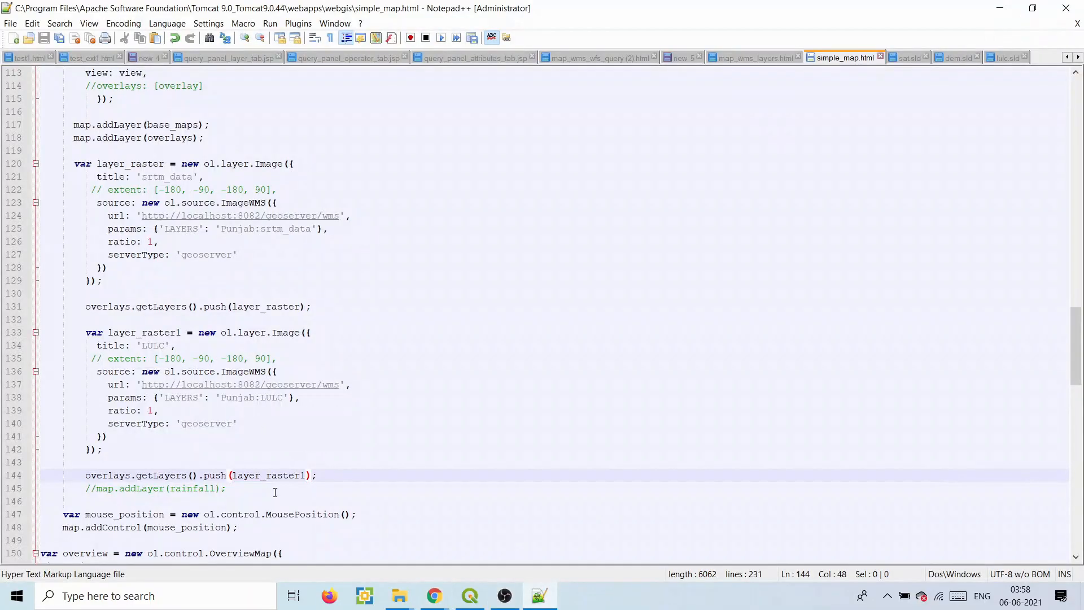
- Duplicate the LULC layer block and rename the copy layer_raster2
{"action": "left_click_drag", "start_coordinate": [331, 478], "coordinate": [86, 337]}
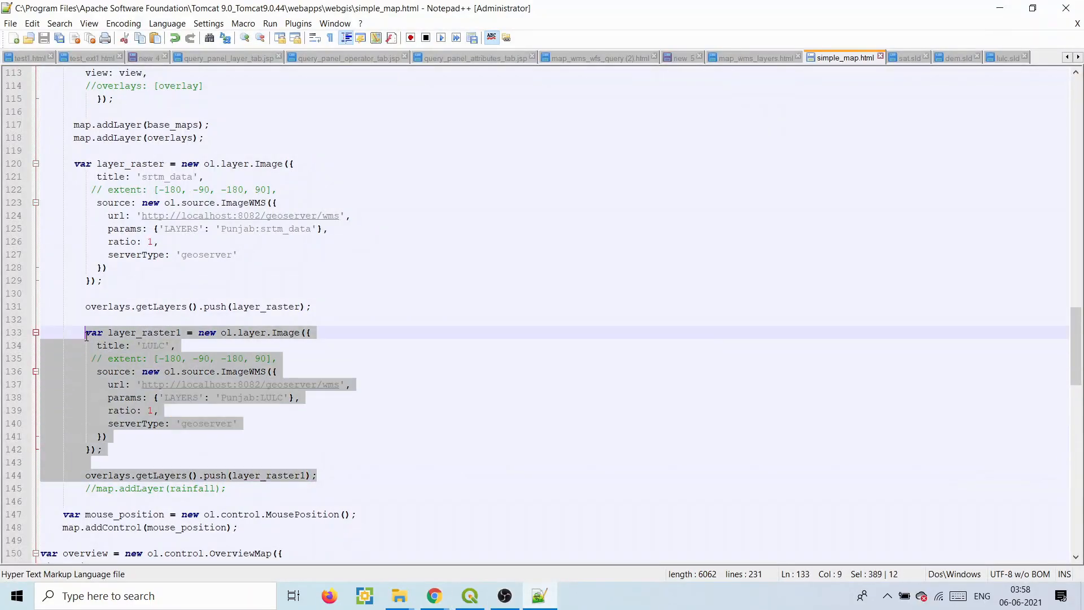
{"action": "key", "text": "ctrl+c"}
{"action": "left_click", "coordinate": [336, 472]}
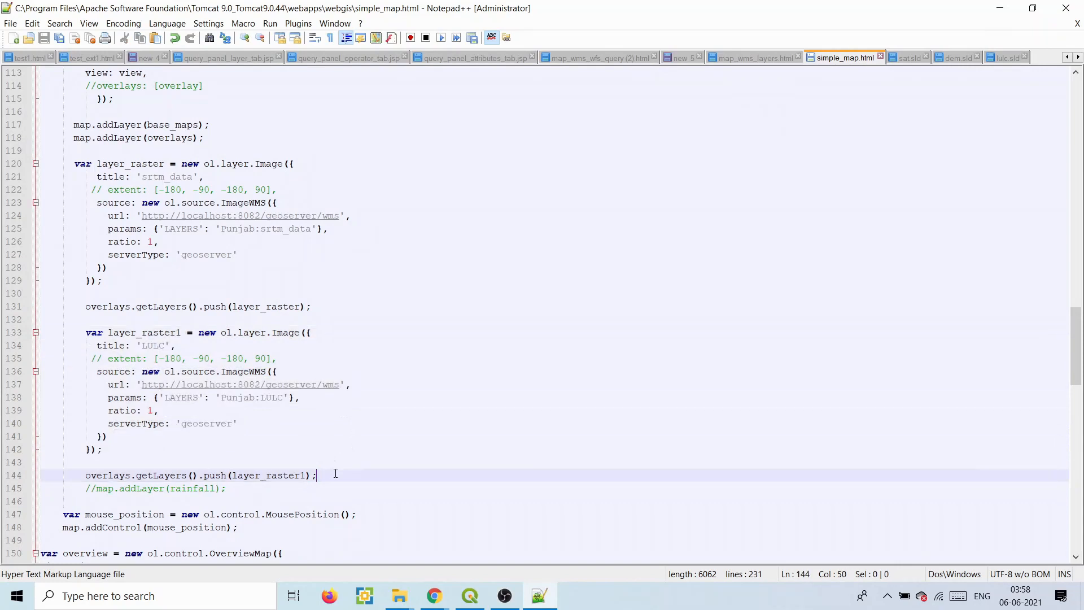
{"action": "key", "text": "Return"}
{"action": "key", "text": "Return"}
{"action": "key", "text": "ctrl+v"}
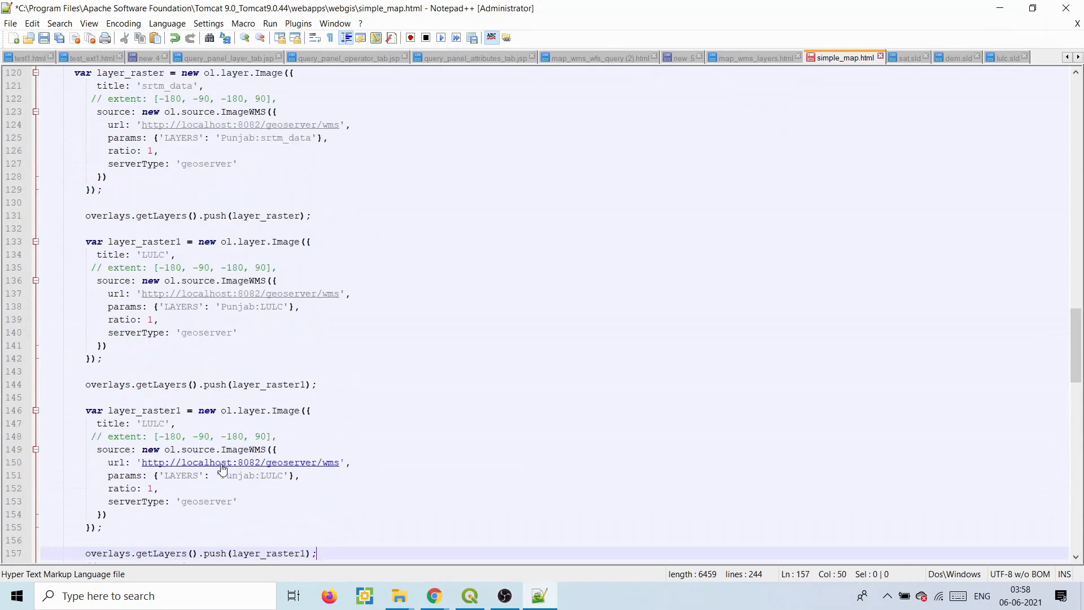
{"action": "left_click", "coordinate": [182, 410]}
{"action": "key", "text": "BackSpace"}
{"action": "type", "text": "2"}
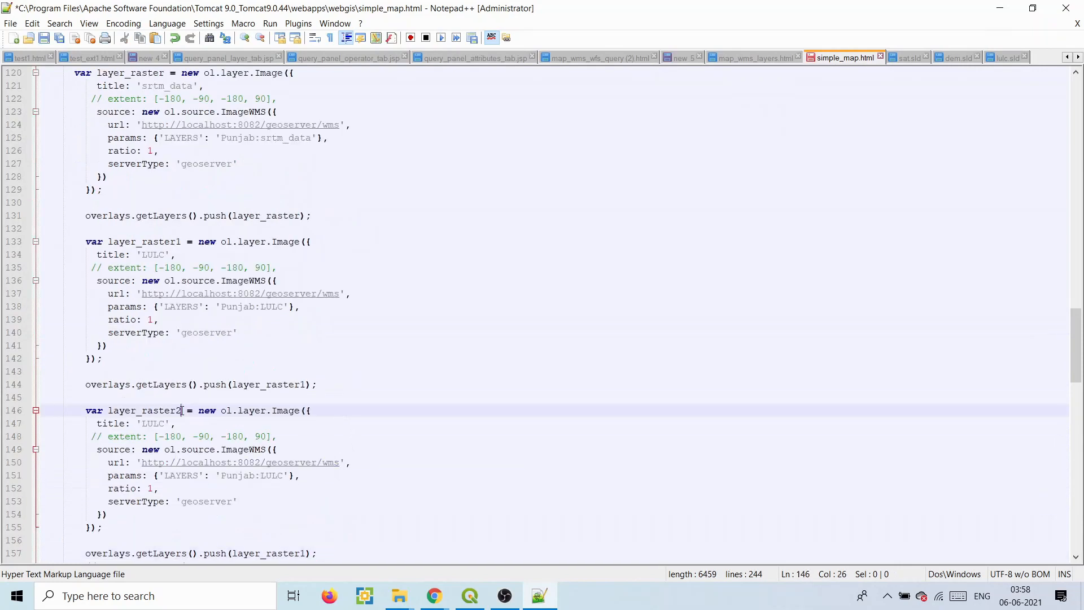
- Set layer_raster2's LAYERS to Punjab:ludhiana_sentinel and title to ludhiana_sentinel, then save
{"action": "mouse_move", "coordinate": [434, 595]}
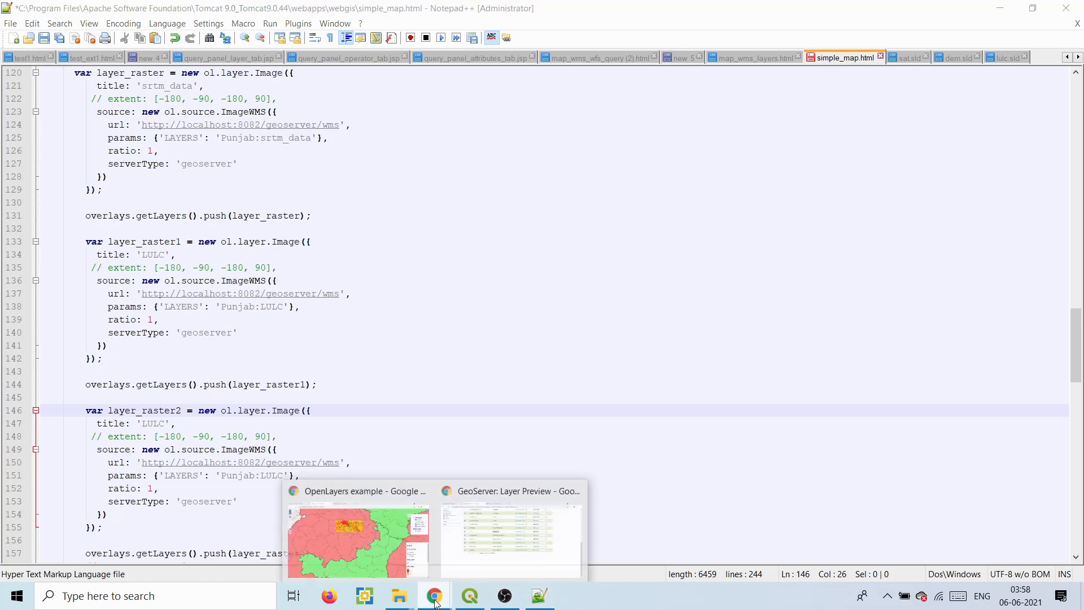
{"action": "left_click", "coordinate": [481, 558]}
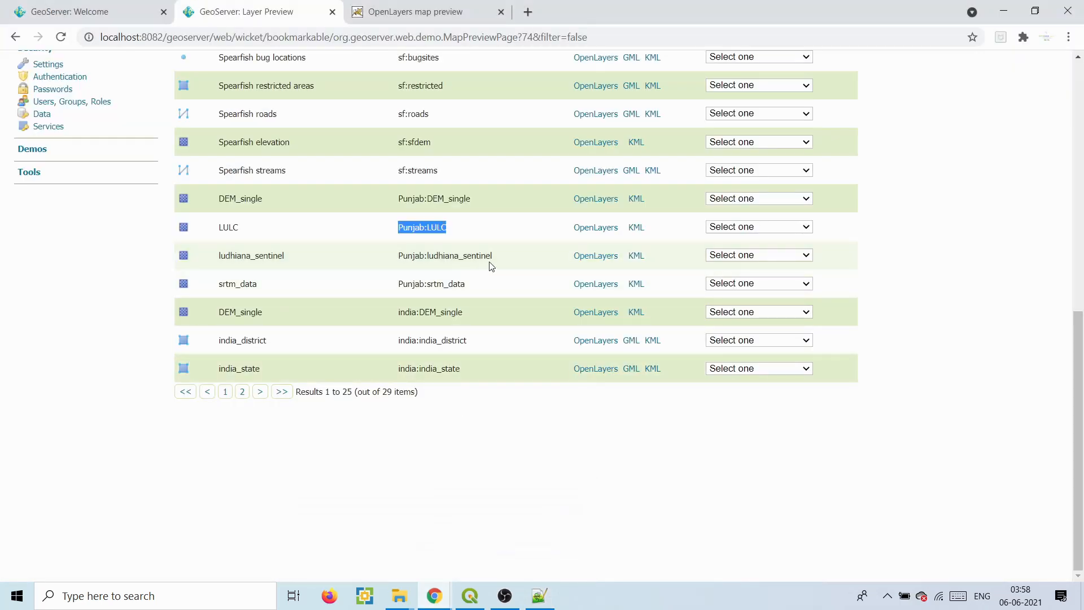
{"action": "left_click_drag", "start_coordinate": [494, 259], "coordinate": [398, 256]}
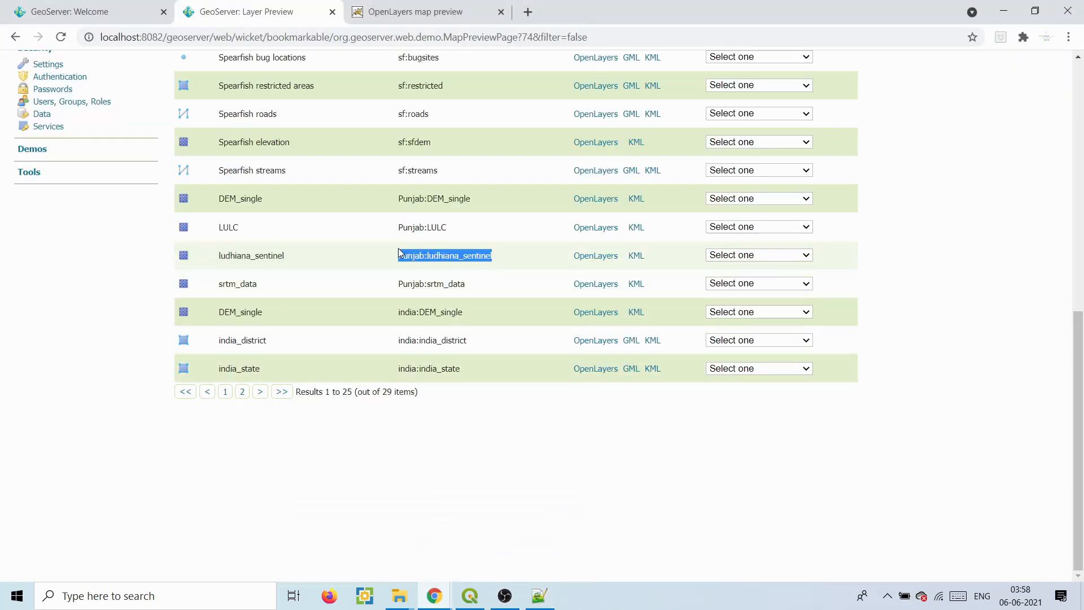
{"action": "left_click", "coordinate": [540, 595]}
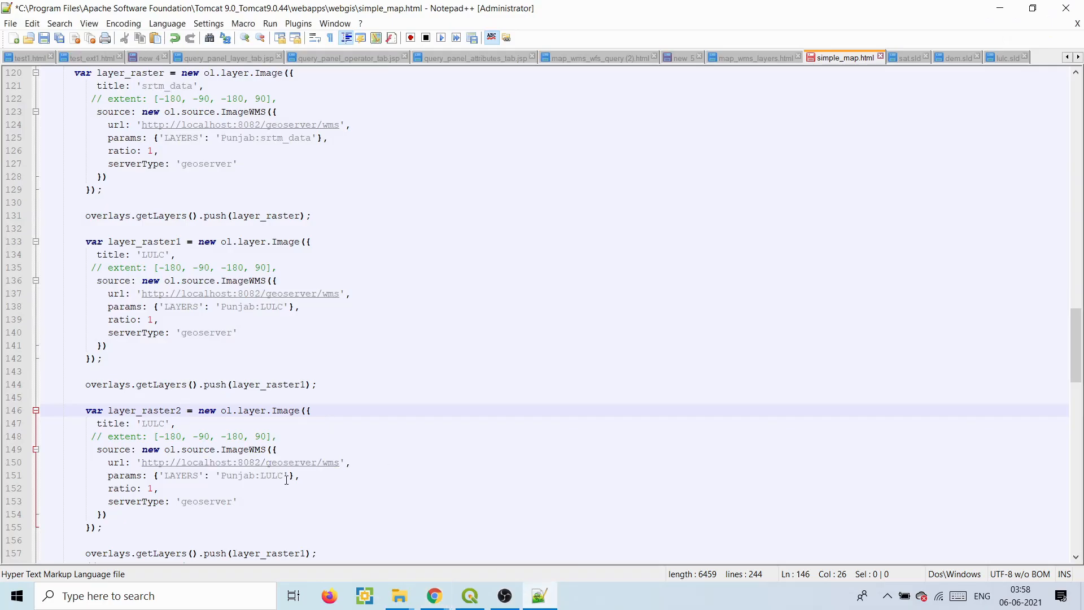
{"action": "left_click_drag", "start_coordinate": [284, 477], "coordinate": [224, 478]}
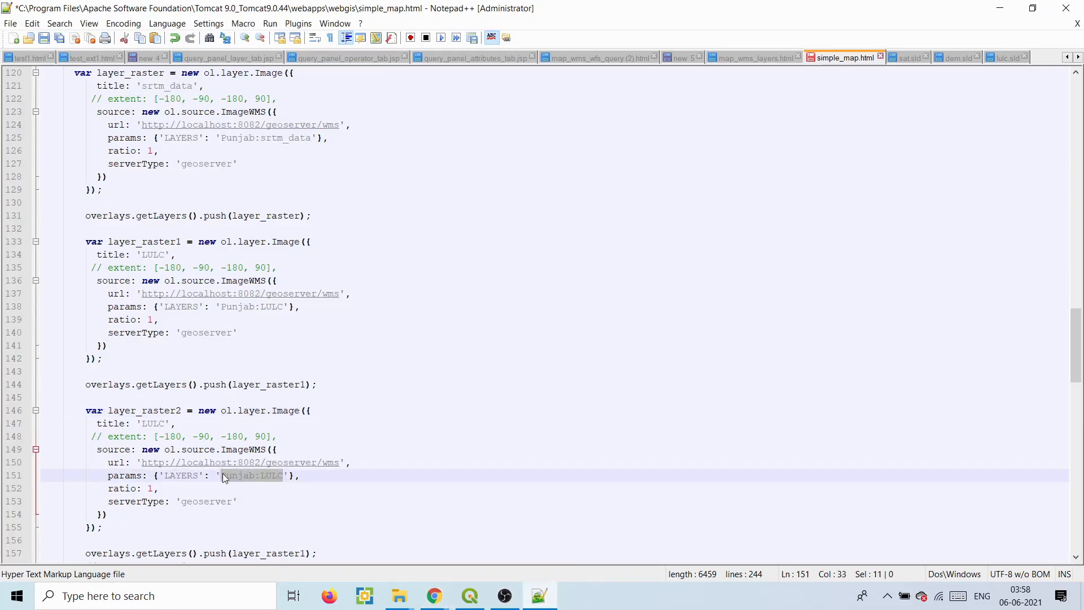
{"action": "key", "text": "ctrl+v"}
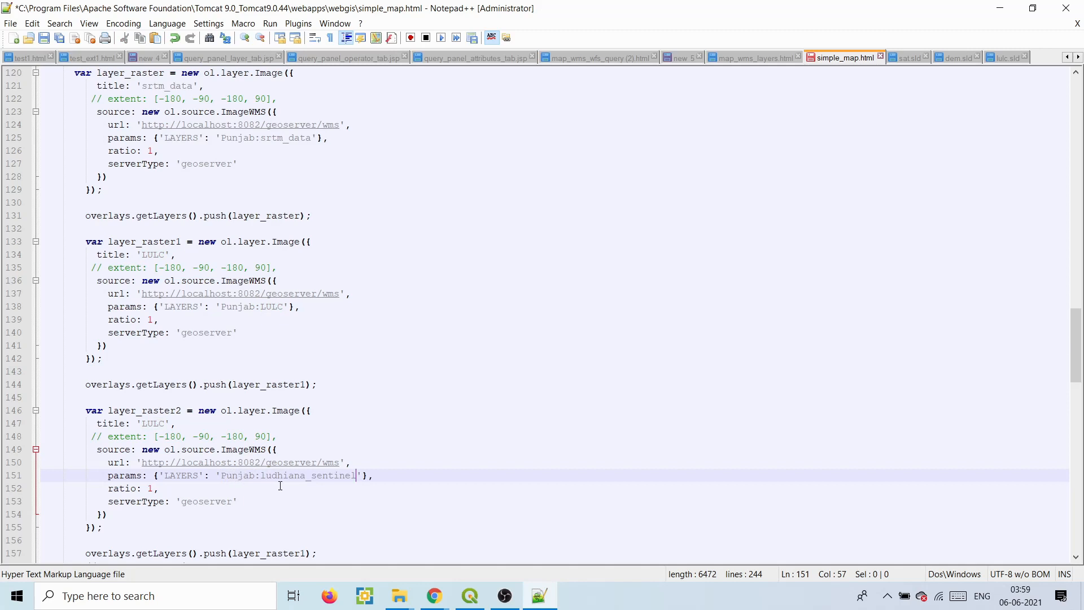
{"action": "left_click_drag", "start_coordinate": [261, 475], "coordinate": [355, 480]}
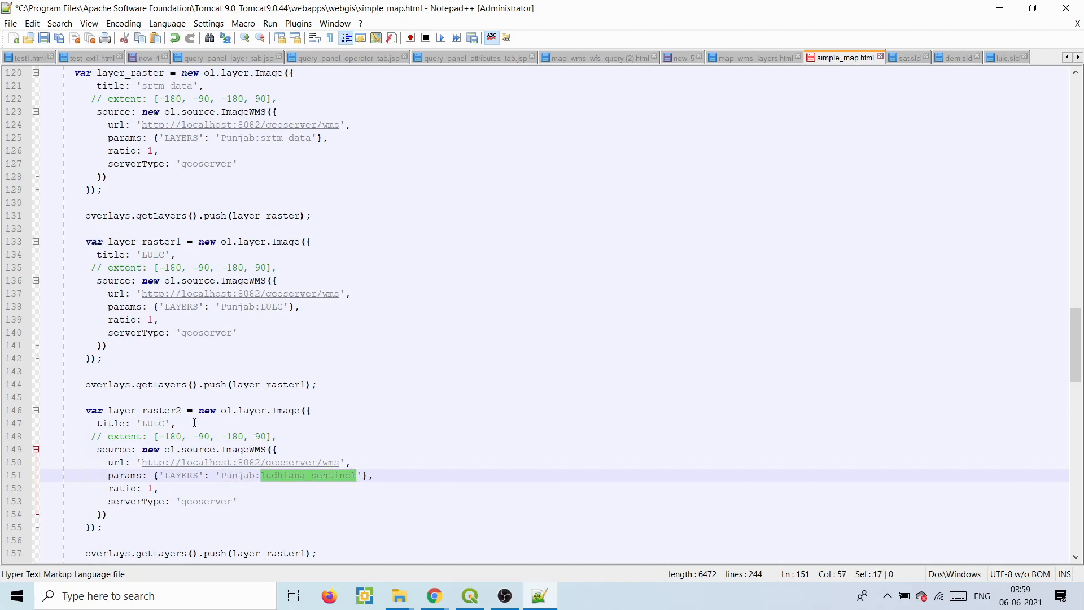
{"action": "left_click", "coordinate": [163, 424]}
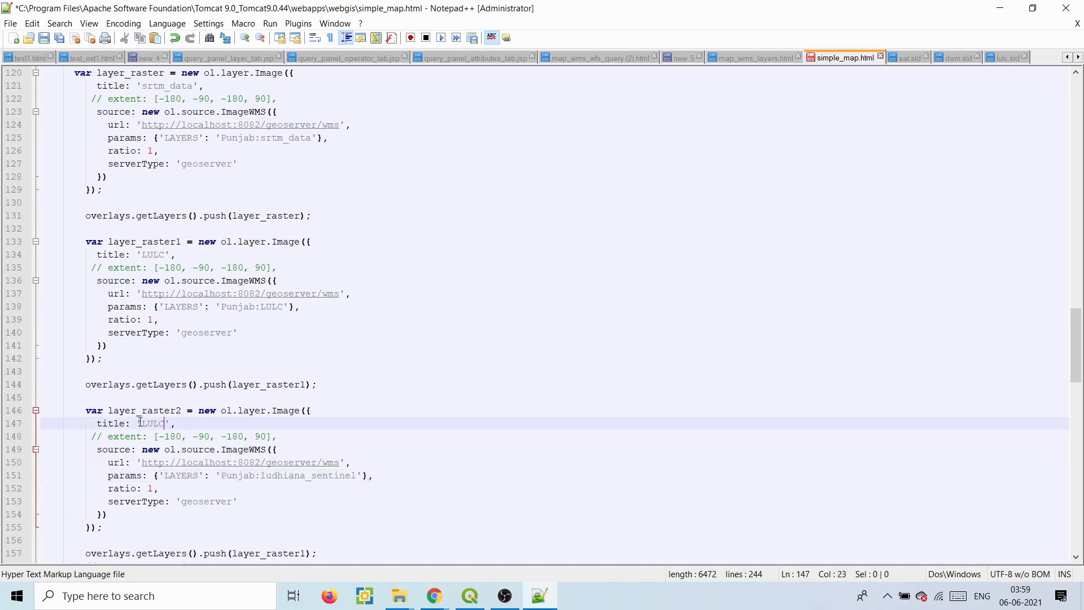
{"action": "left_click_drag", "start_coordinate": [142, 423], "coordinate": [164, 423]}
{"action": "key", "text": "ctrl+v"}
{"action": "key", "text": "ctrl+s"}
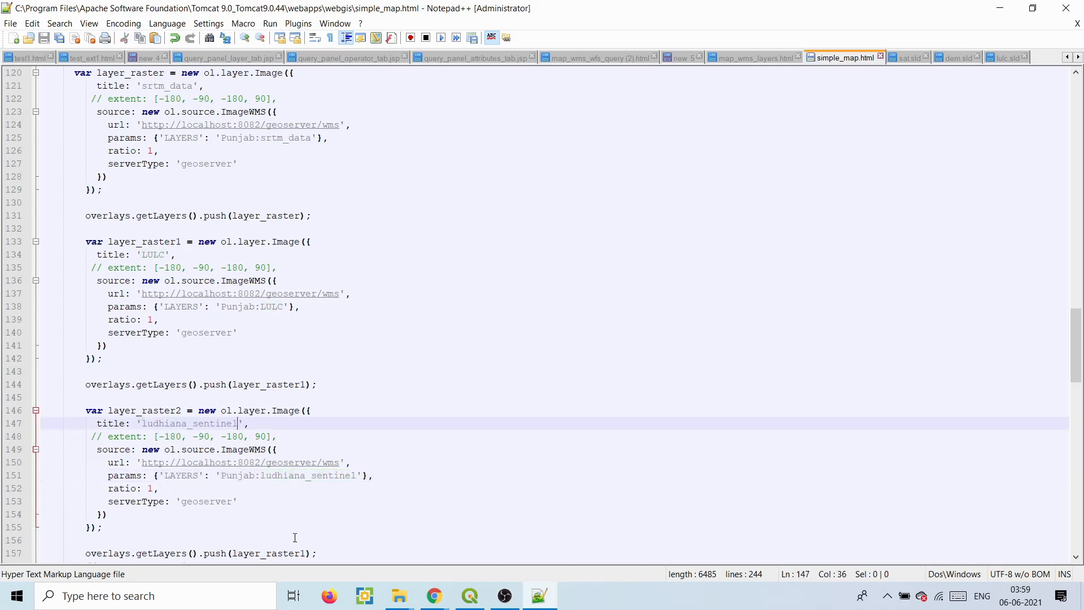
- Push layer_raster2 onto the overlays instead of layer_raster1 and save
{"action": "left_click", "coordinate": [306, 550]}
{"action": "key", "text": "BackSpace"}
{"action": "type", "text": "2"}
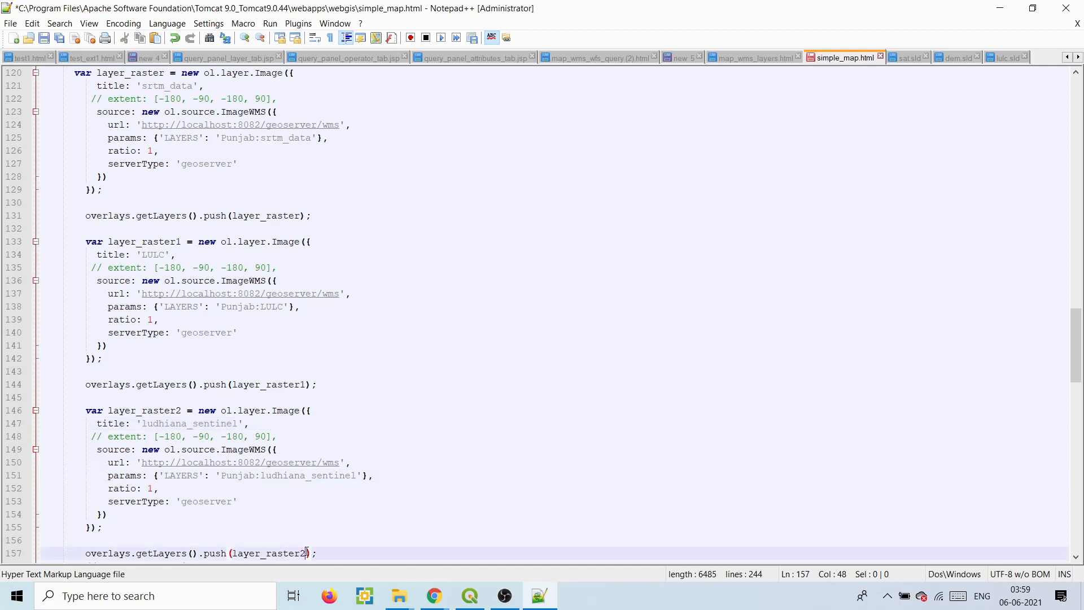
{"action": "key", "text": "ctrl+s"}
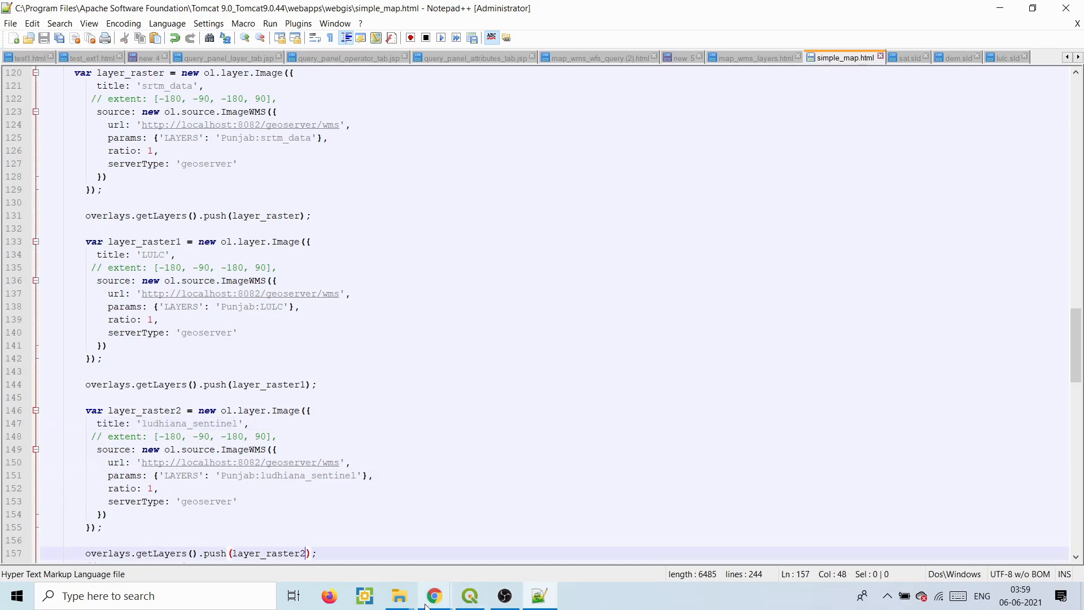
- Reload the web map, zoom into Ludhiana, and hide srtm_data and LULC
{"action": "mouse_move", "coordinate": [421, 603]}
{"action": "left_click", "coordinate": [358, 533]}
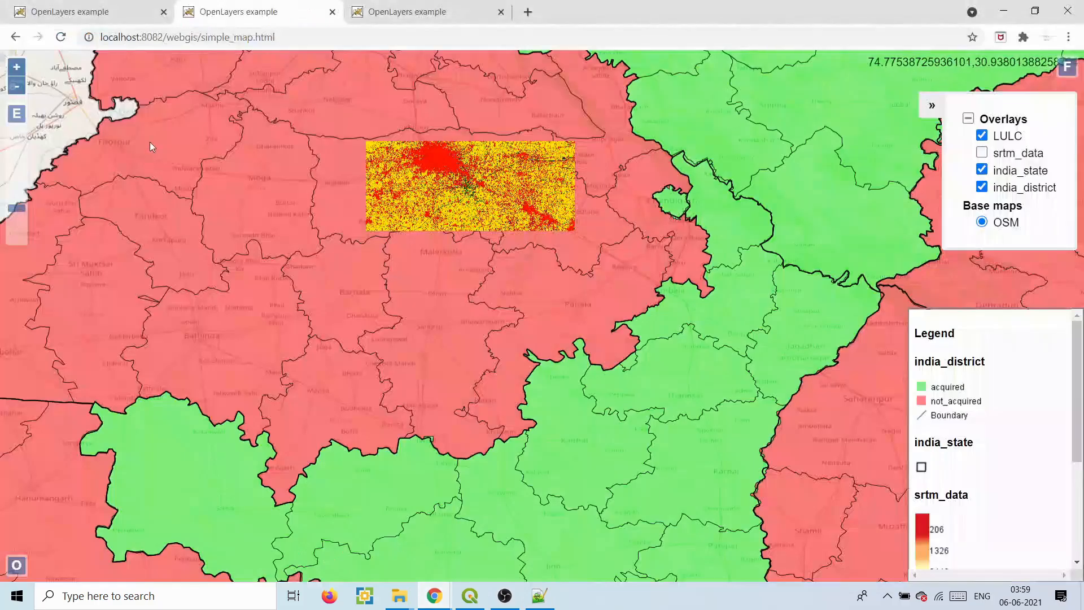
{"action": "left_click", "coordinate": [62, 37]}
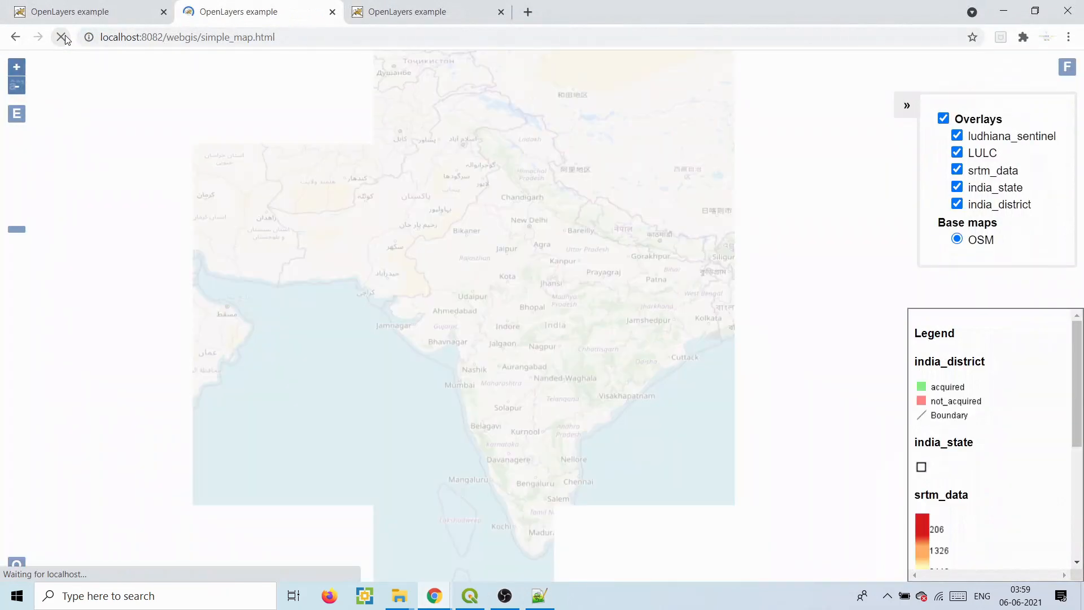
{"action": "scroll", "coordinate": [510, 191], "scroll_direction": "up", "scroll_amount": 1}
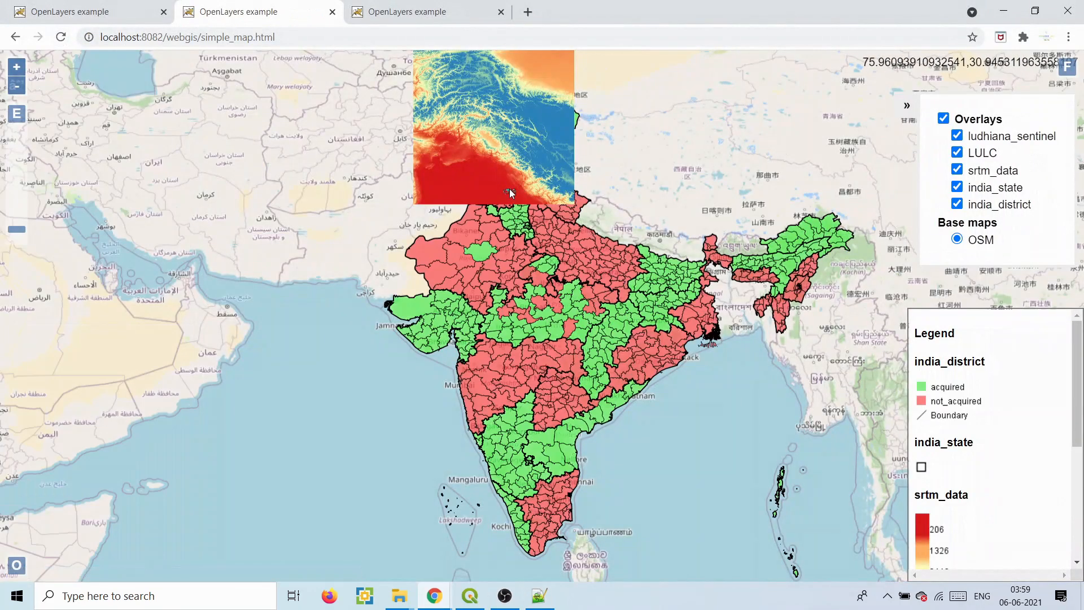
{"action": "scroll", "coordinate": [509, 193], "scroll_direction": "up", "scroll_amount": 2}
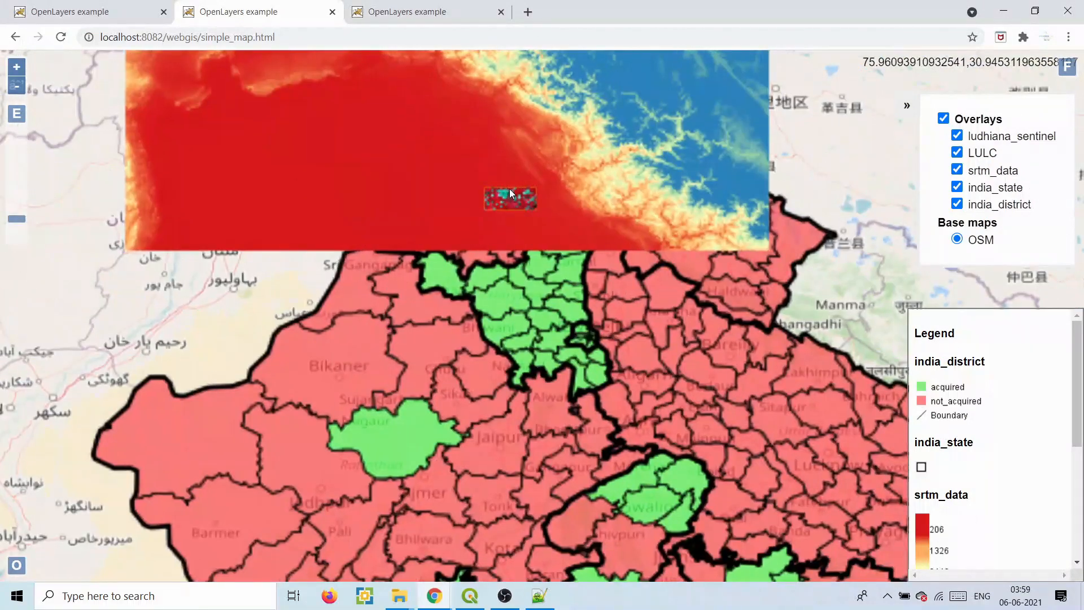
{"action": "scroll", "coordinate": [509, 193], "scroll_direction": "up", "scroll_amount": 1}
{"action": "scroll", "coordinate": [509, 189], "scroll_direction": "up", "scroll_amount": 1}
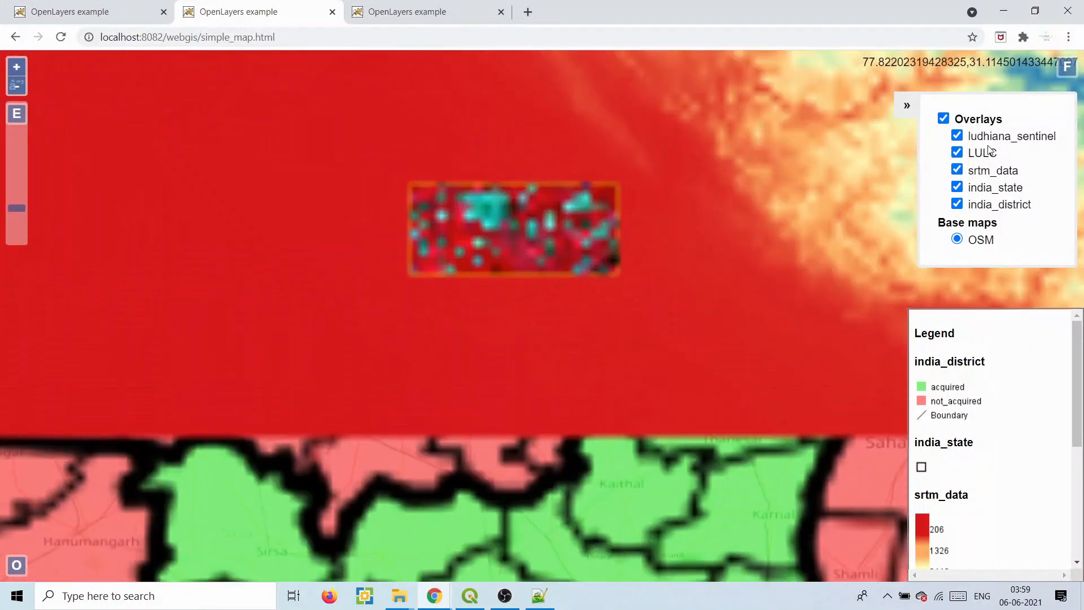
{"action": "left_click", "coordinate": [957, 170]}
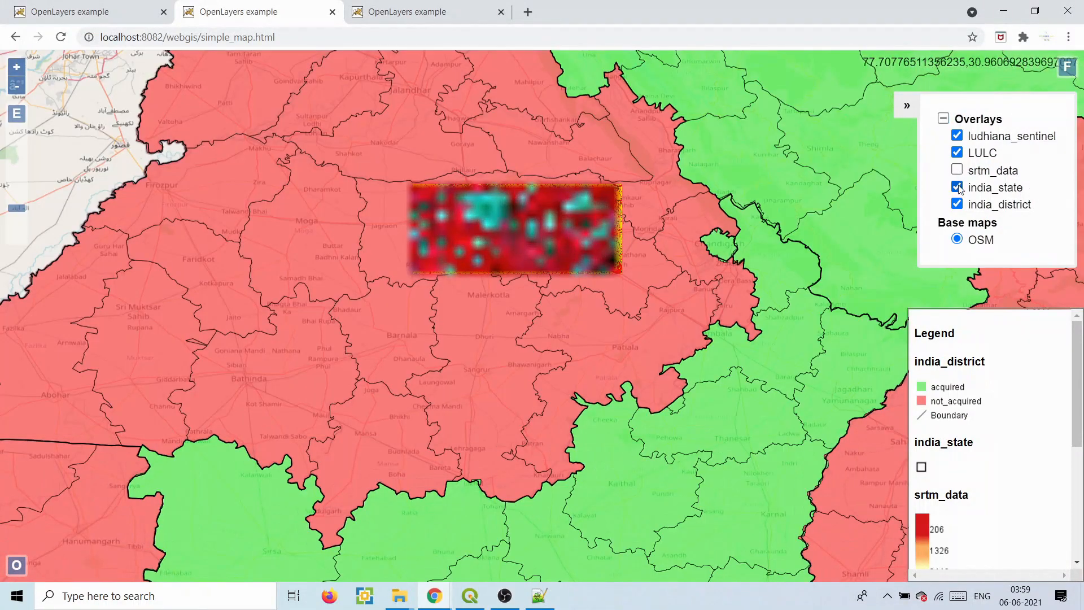
{"action": "left_click", "coordinate": [957, 152]}
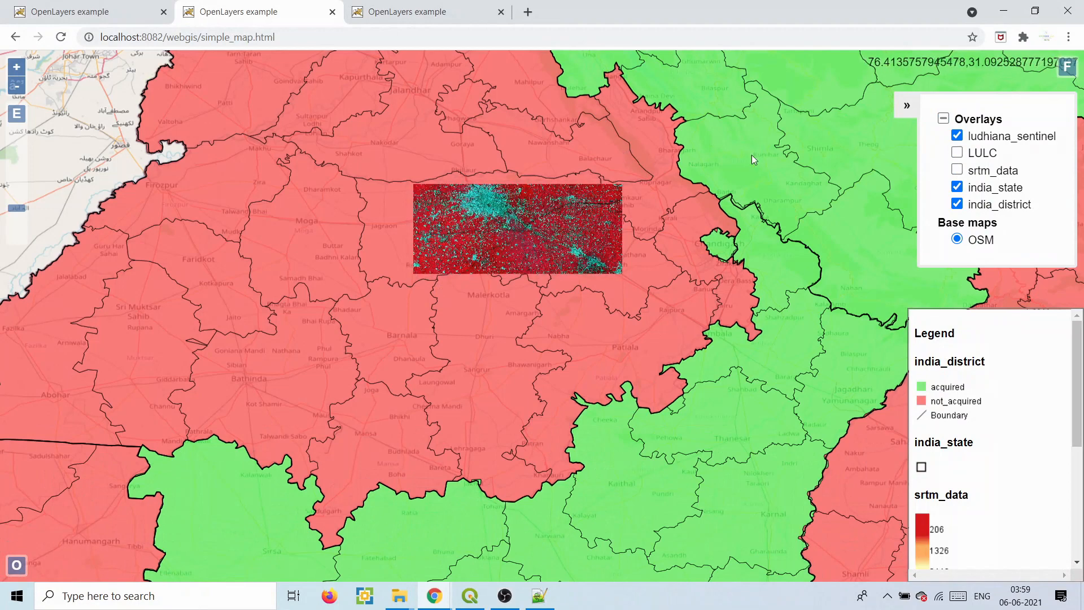
- Zoom closer on the Sentinel image, glance at the code, then minimize Notepad++
{"action": "scroll", "coordinate": [550, 192], "scroll_direction": "up", "scroll_amount": 1}
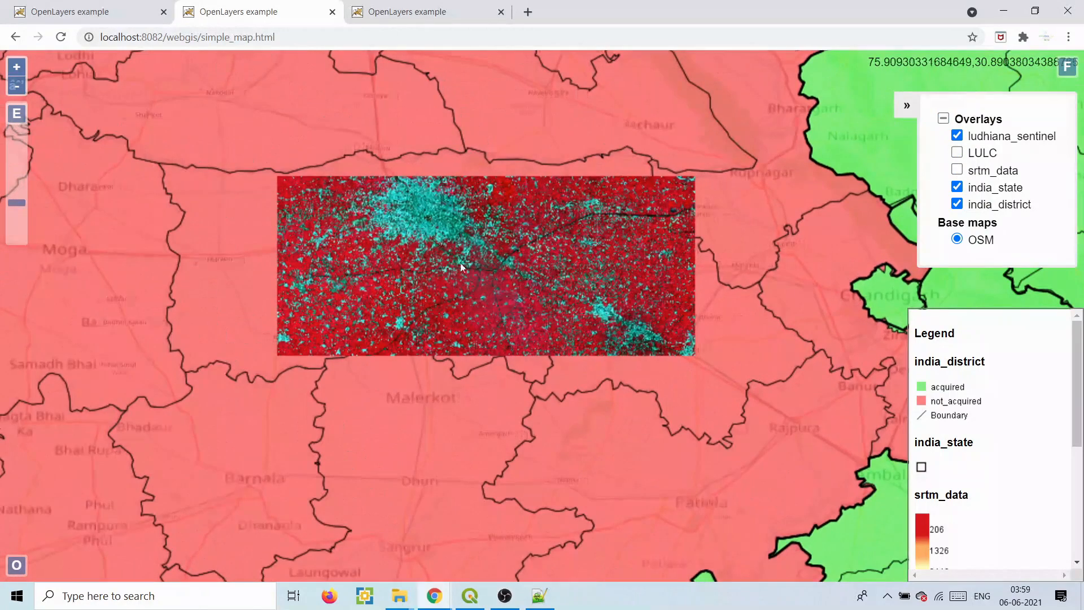
{"action": "left_click_drag", "start_coordinate": [1074, 360], "coordinate": [1076, 310]}
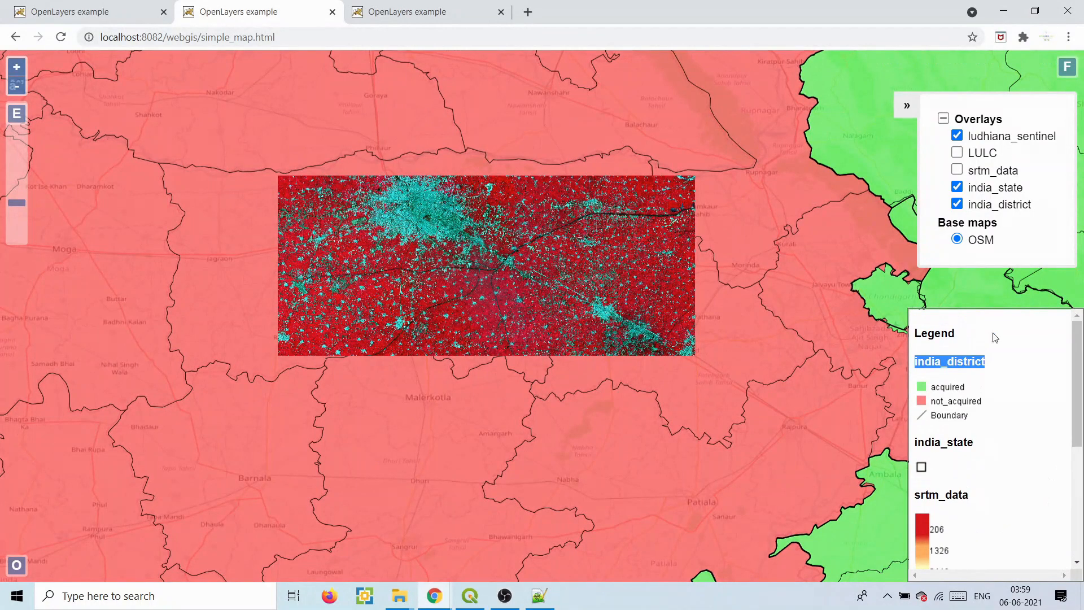
{"action": "left_click", "coordinate": [538, 600]}
{"action": "left_click_drag", "start_coordinate": [1076, 345], "coordinate": [1076, 130]}
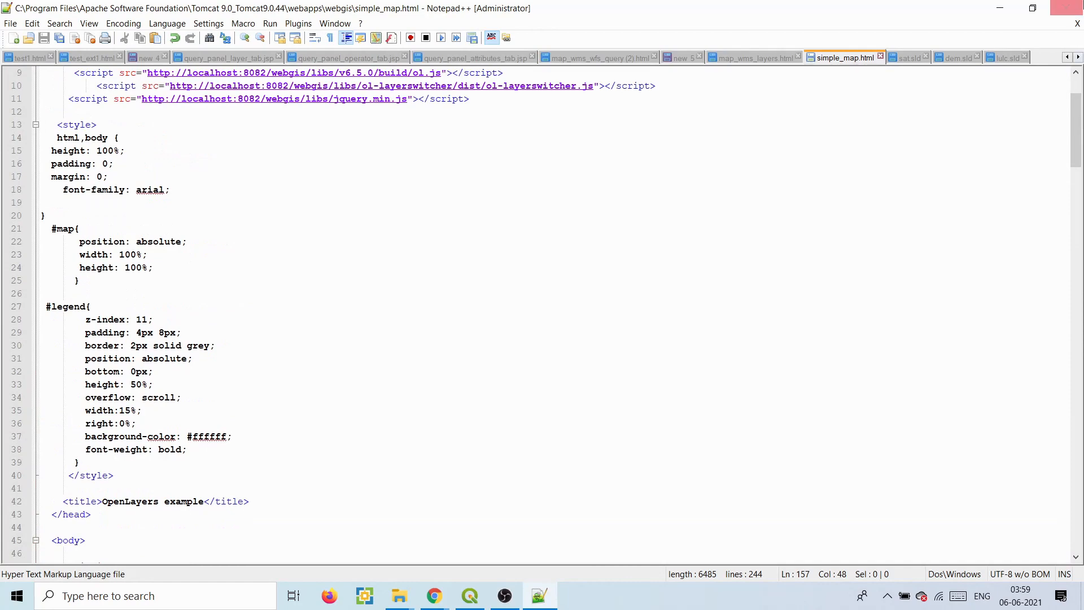
{"action": "left_click", "coordinate": [1007, 8]}
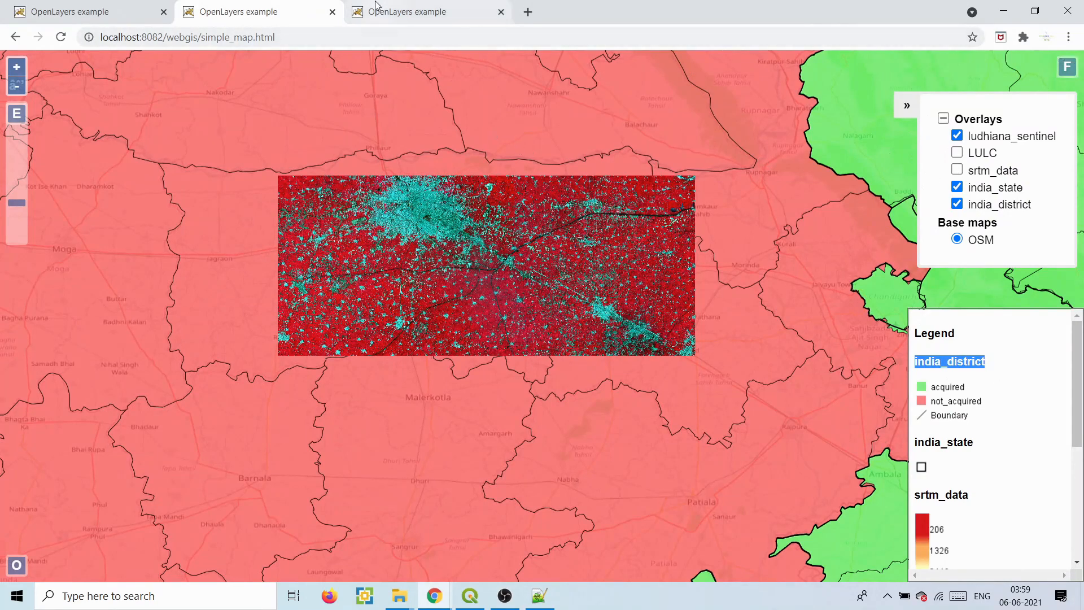
- On map_wms_layers.html, add Punjab:LULC from Available WMS Layers to the map
{"action": "left_click", "coordinate": [41, 5]}
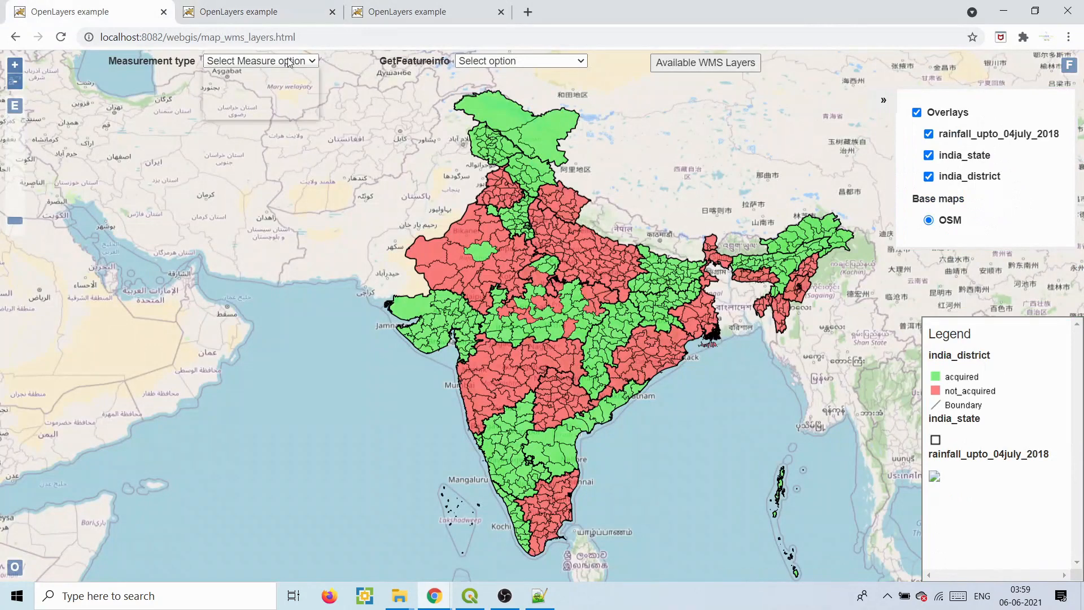
{"action": "left_click", "coordinate": [501, 61]}
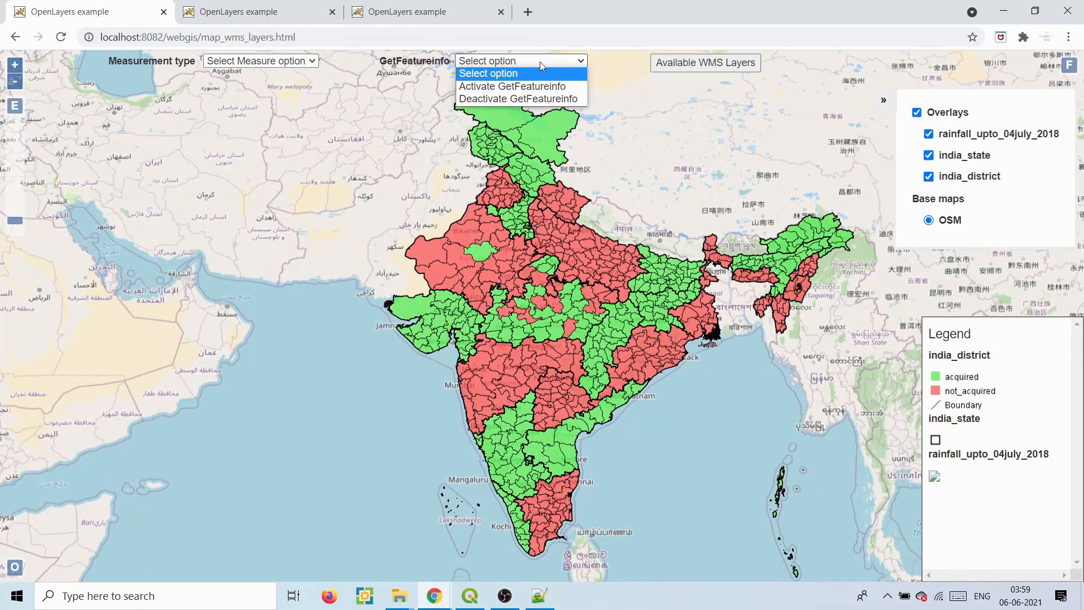
{"action": "left_click", "coordinate": [673, 63]}
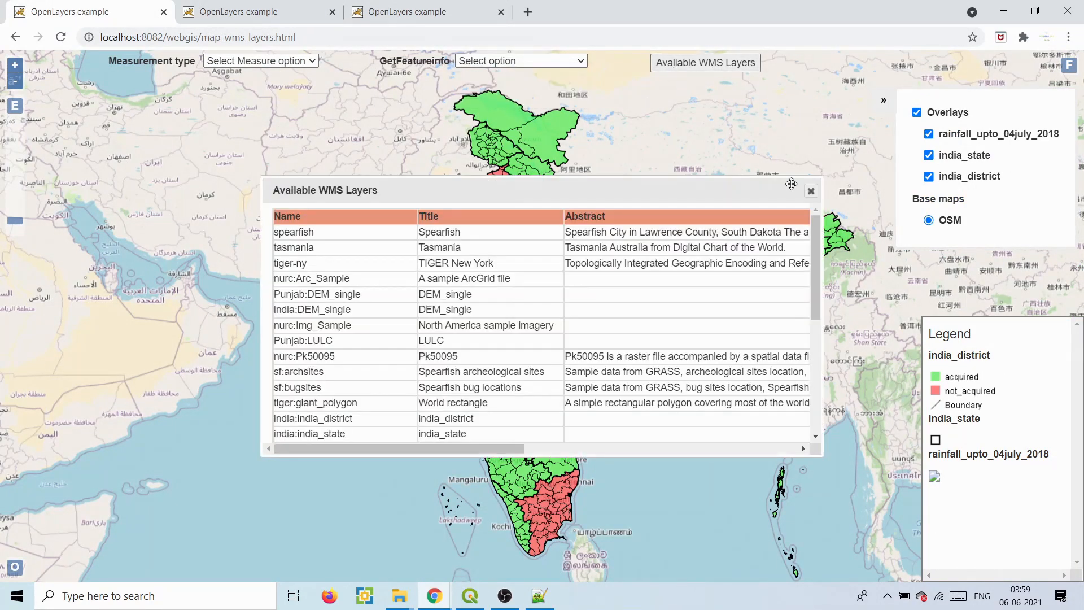
{"action": "left_click_drag", "start_coordinate": [818, 229], "coordinate": [817, 239]}
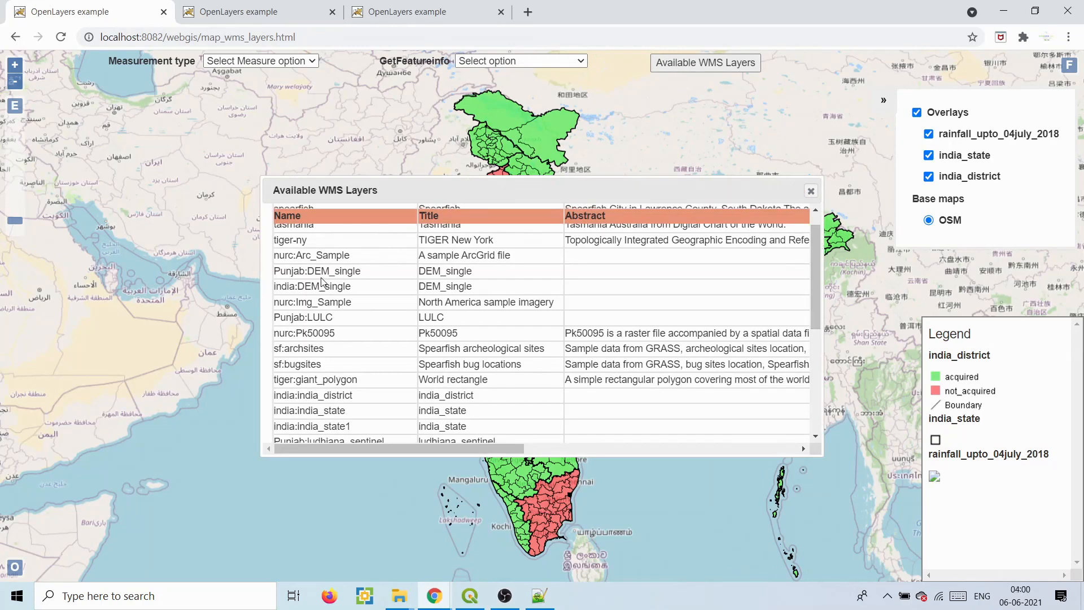
{"action": "left_click", "coordinate": [400, 323]}
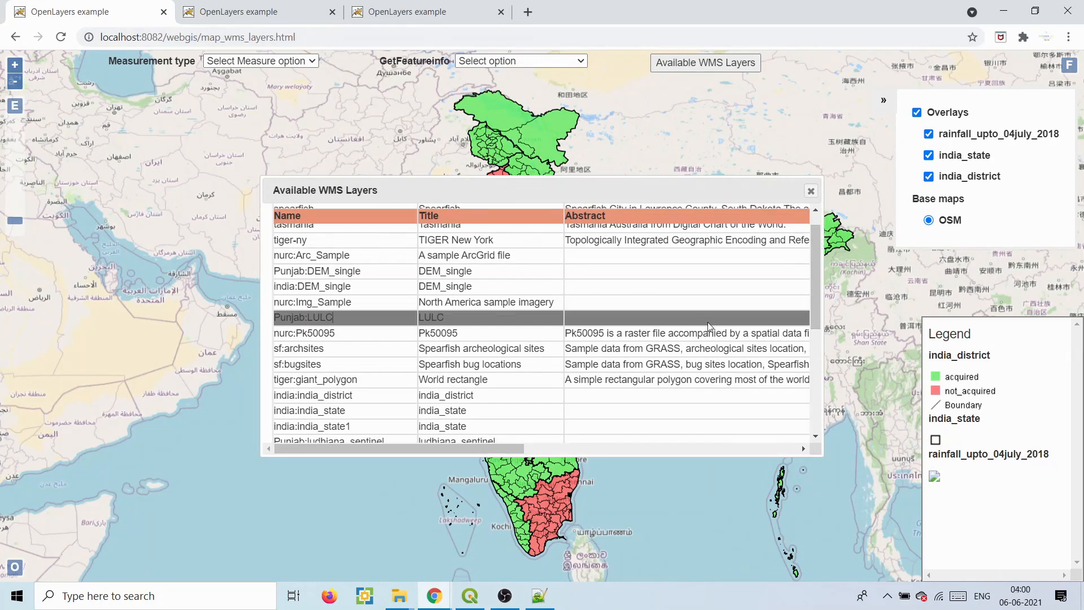
{"action": "left_click_drag", "start_coordinate": [816, 290], "coordinate": [815, 392]}
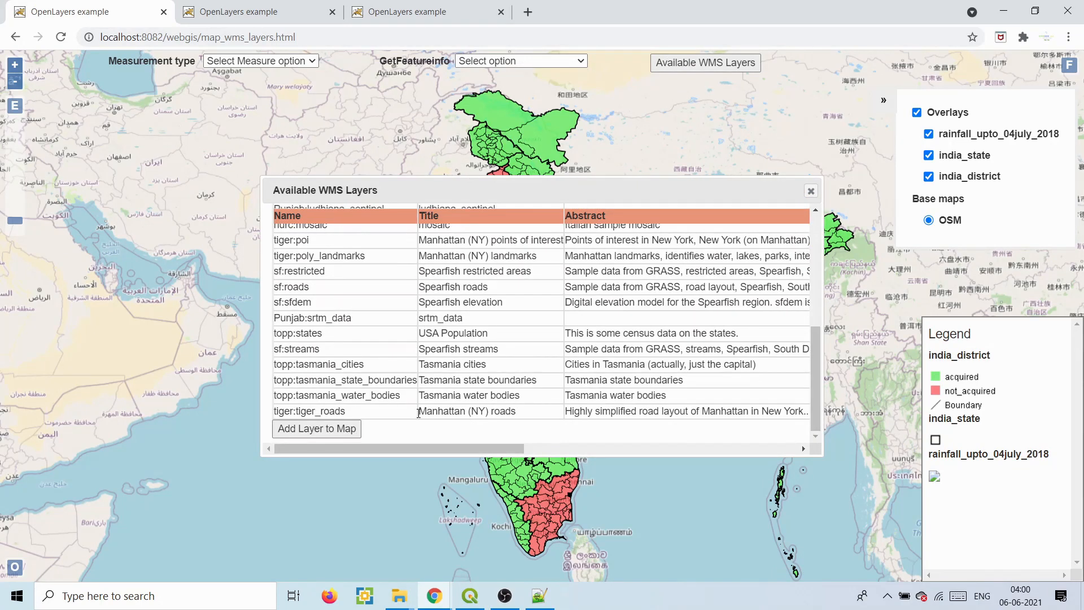
{"action": "left_click", "coordinate": [341, 430]}
- Add Punjab:srtm_data and Punjab:ludhiana_sentinel to the map as well
{"action": "left_click", "coordinate": [338, 318]}
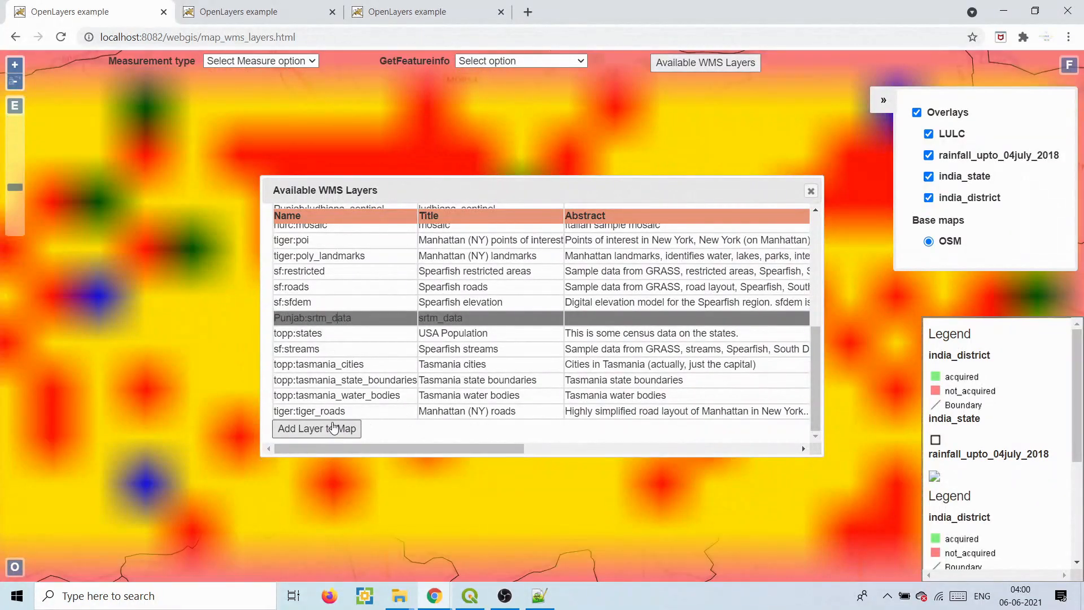
{"action": "left_click", "coordinate": [333, 428]}
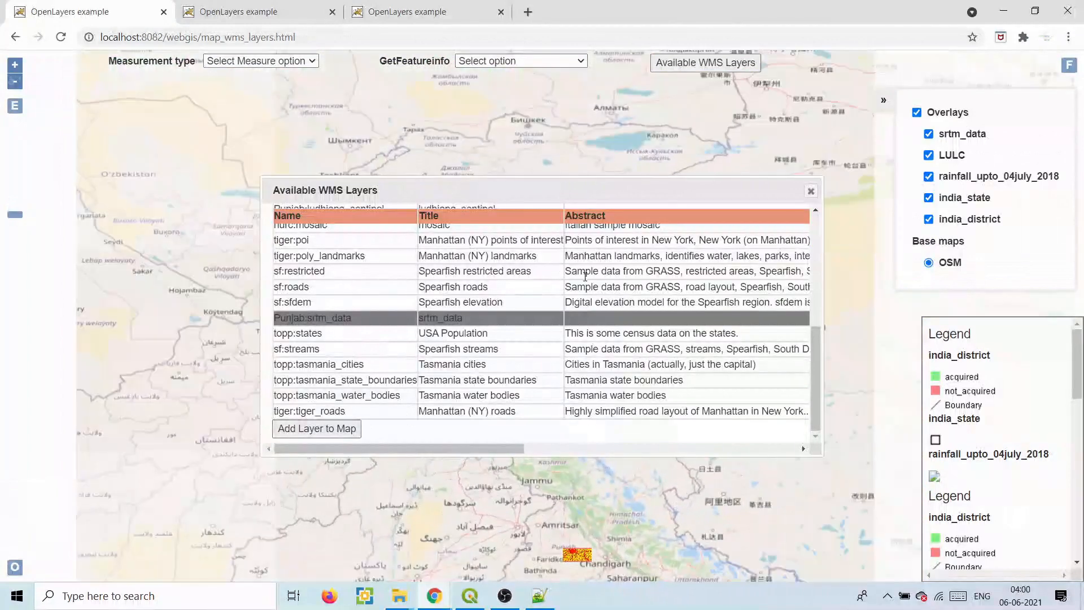
{"action": "left_click_drag", "start_coordinate": [818, 359], "coordinate": [819, 297]}
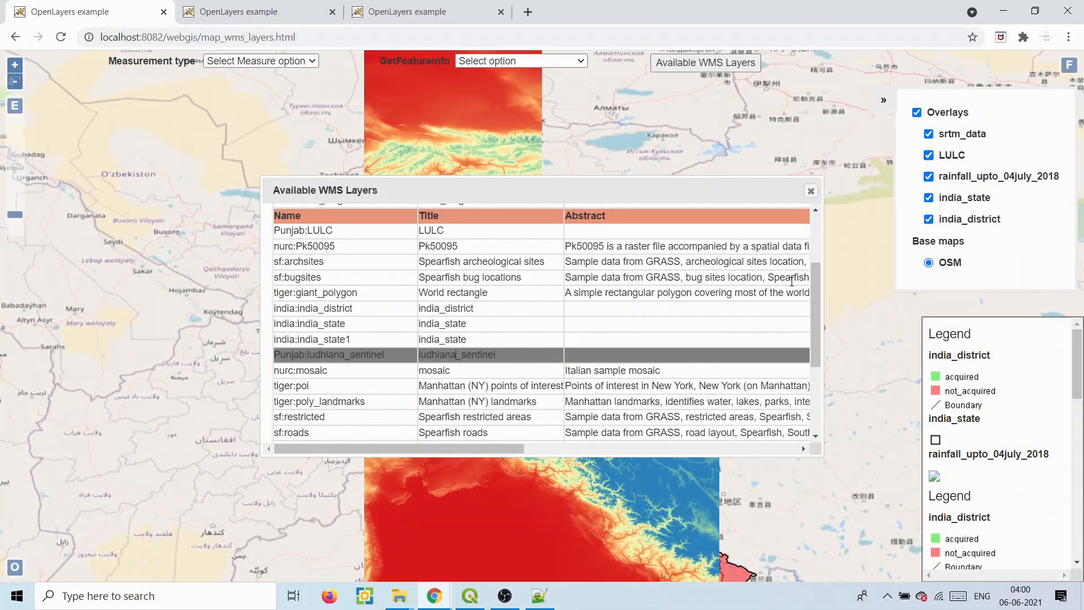
{"action": "left_click_drag", "start_coordinate": [814, 300], "coordinate": [823, 402]}
{"action": "left_click", "coordinate": [346, 428]}
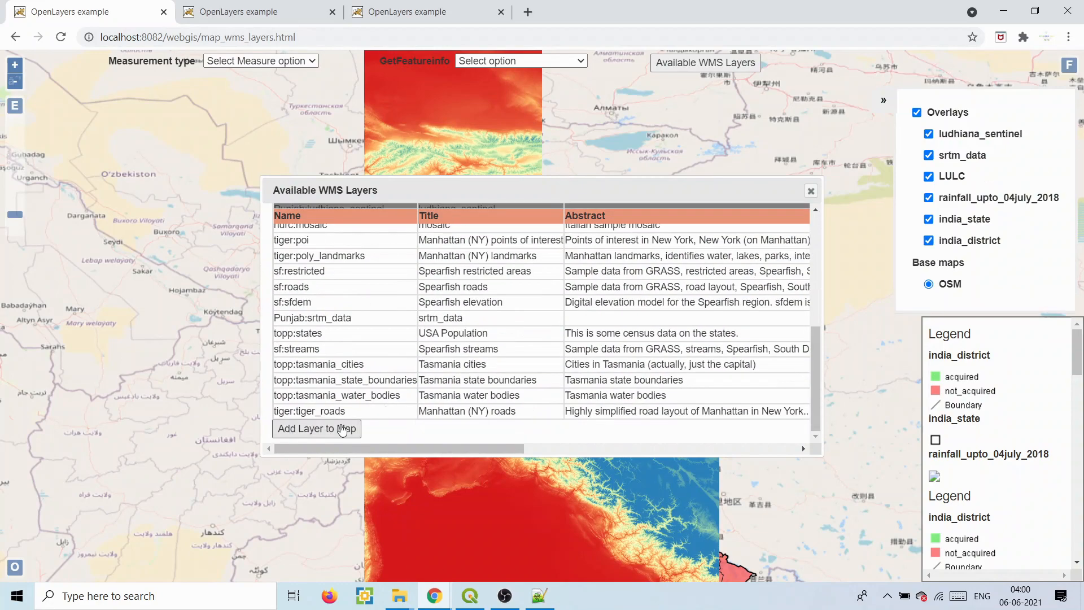
{"action": "left_click", "coordinate": [811, 190]}
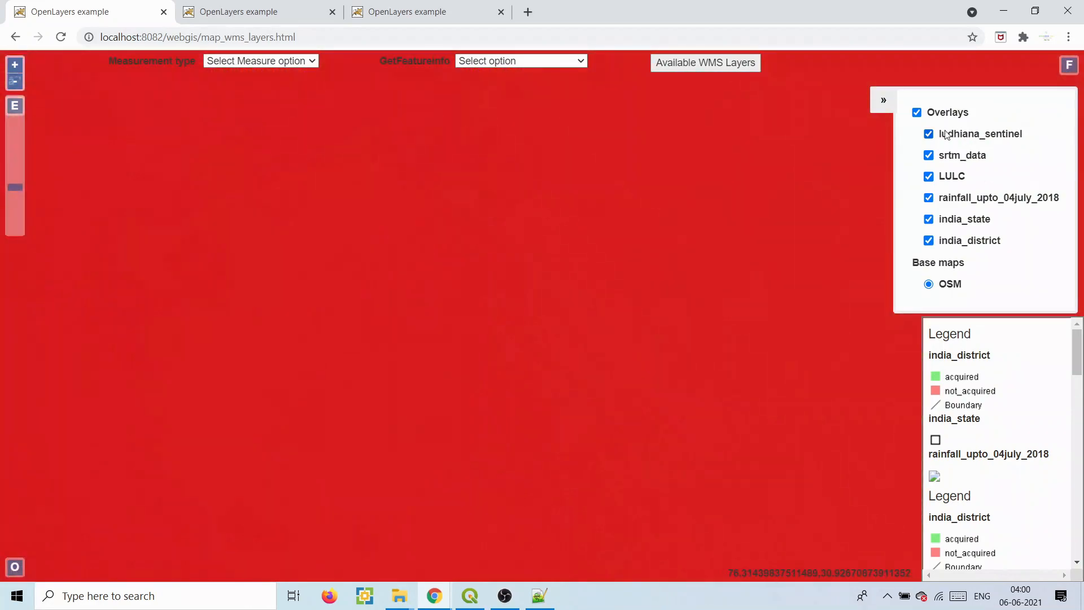
- Zoom out, activate GetFeatureinfo, and query layer values at a raster point
{"action": "left_click_drag", "start_coordinate": [545, 262], "coordinate": [401, 244]}
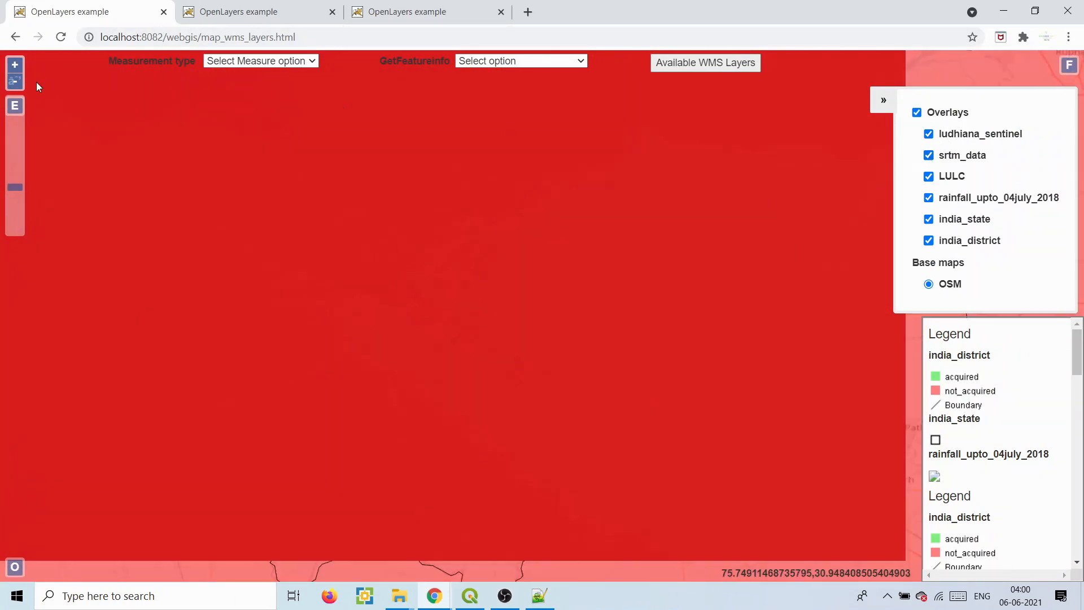
{"action": "left_click", "coordinate": [15, 80]}
{"action": "left_click", "coordinate": [15, 81]}
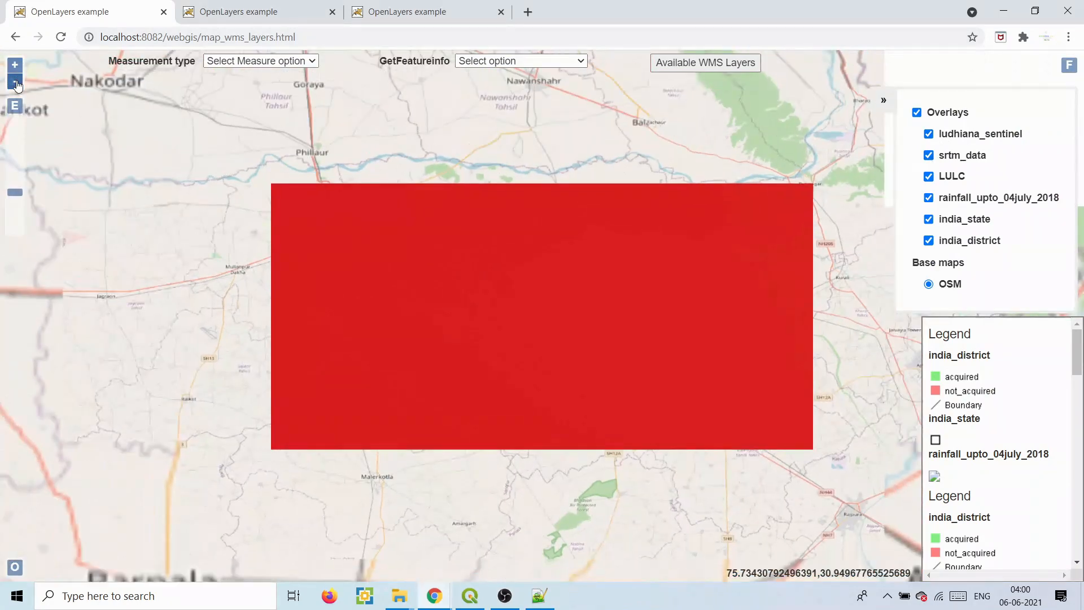
{"action": "left_click", "coordinate": [543, 60]}
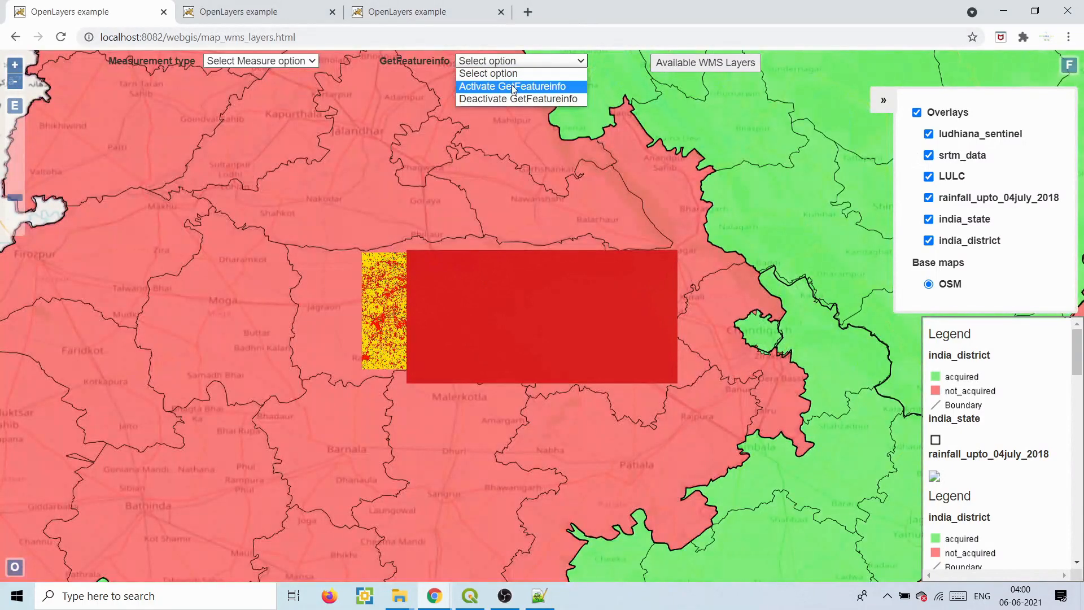
{"action": "left_click", "coordinate": [512, 86]}
{"action": "left_click", "coordinate": [387, 272]}
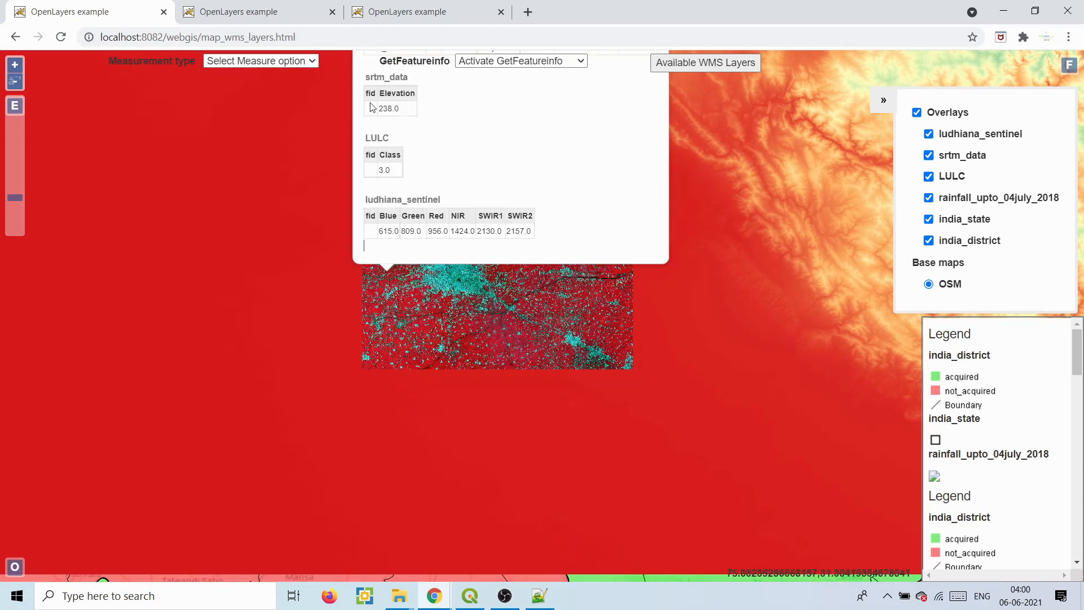
{"action": "left_click_drag", "start_coordinate": [337, 337], "coordinate": [263, 490]}
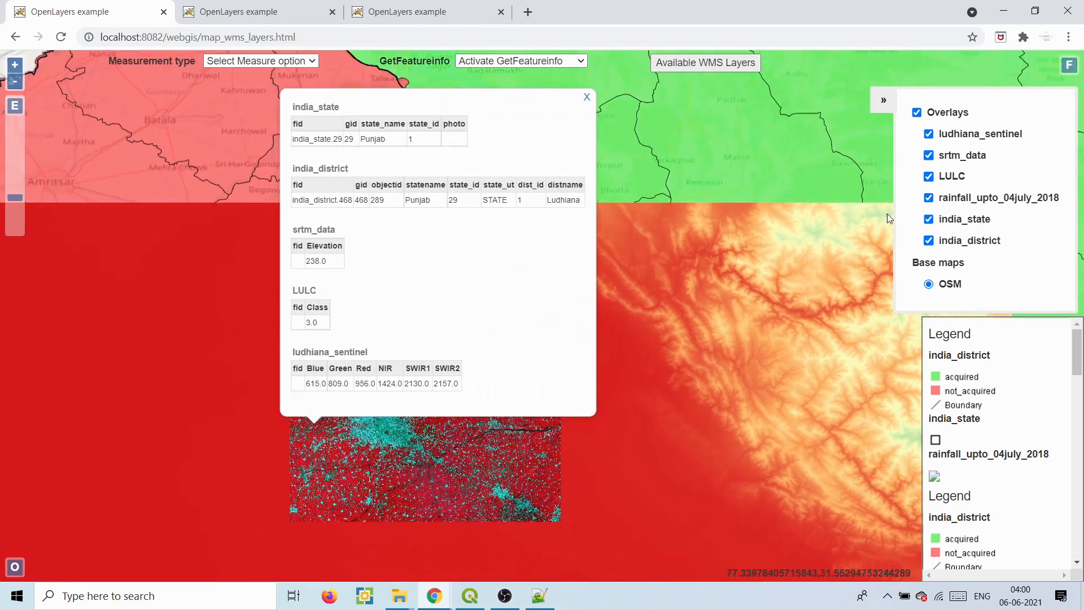
- Hide india_state and india_district, then query a point showing Elevation 264.0 and LULC Class 2.0
{"action": "left_click", "coordinate": [929, 219]}
{"action": "left_click", "coordinate": [929, 242]}
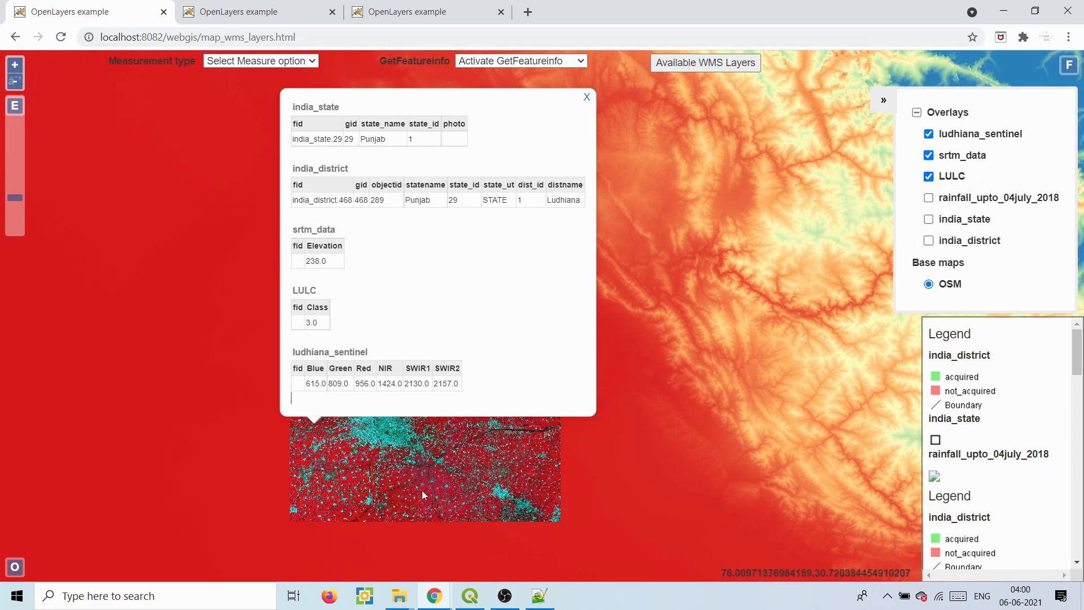
{"action": "left_click", "coordinate": [413, 468]}
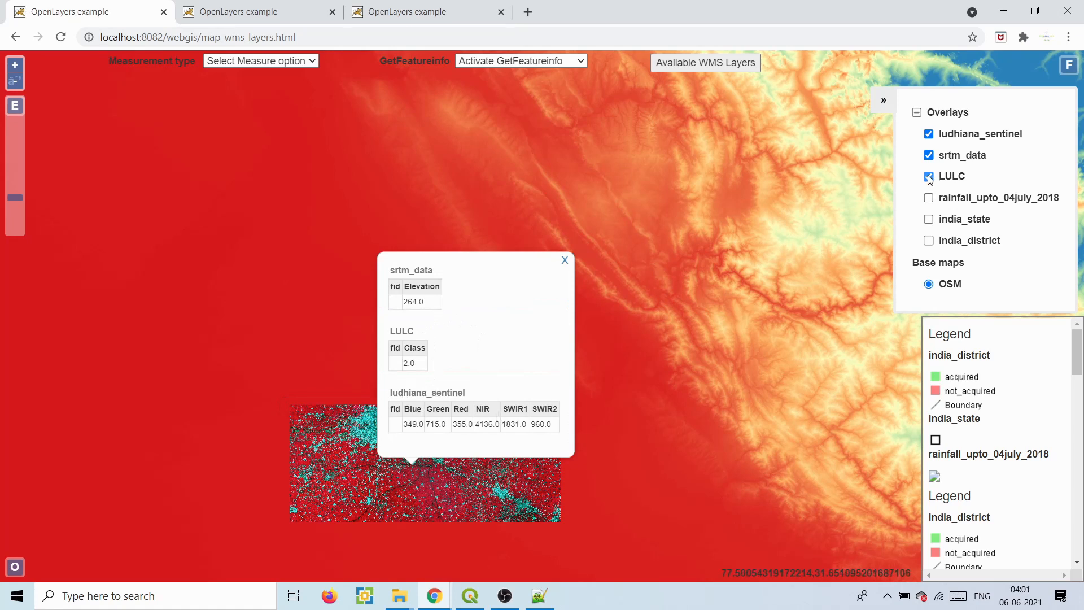
- Toggle the layers, leaving ludhiana_sentinel visible and the srtm_data elevation layer hidden
{"action": "left_click", "coordinate": [928, 135]}
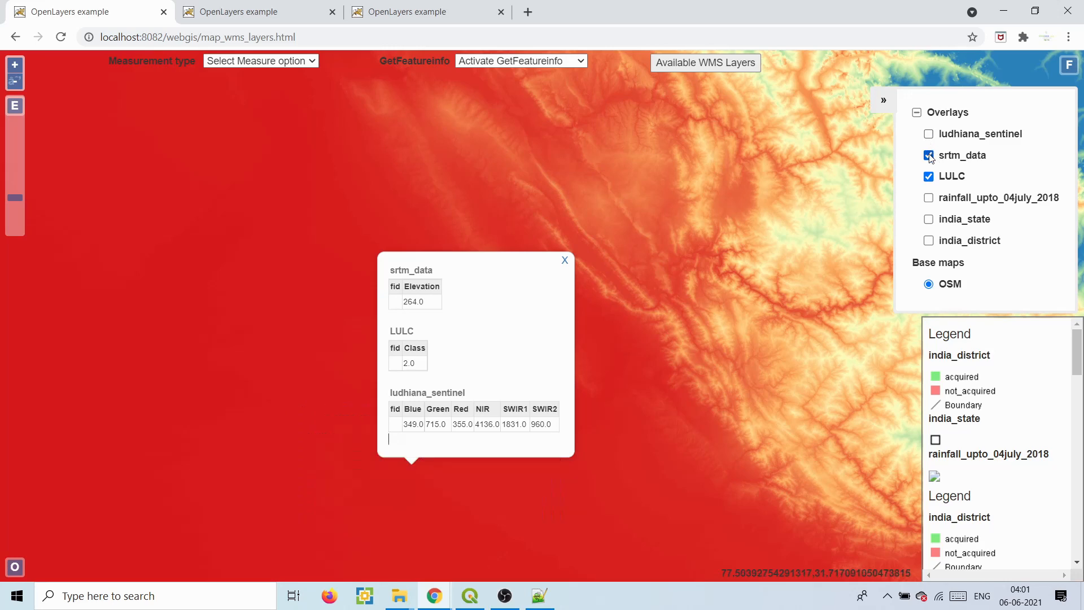
{"action": "left_click", "coordinate": [929, 156]}
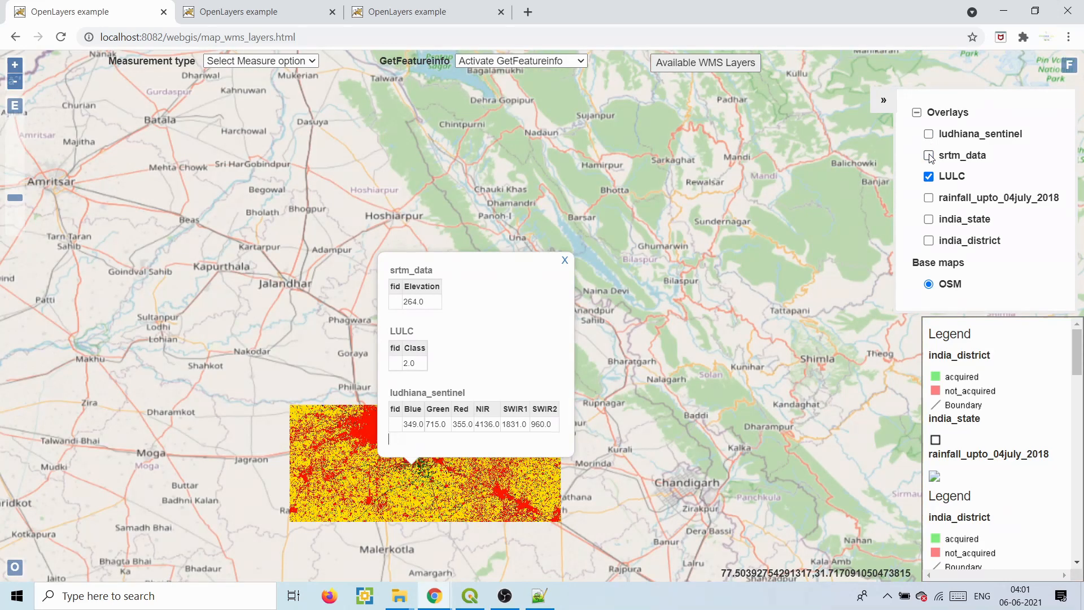
{"action": "left_click", "coordinate": [929, 156]}
{"action": "left_click", "coordinate": [928, 134]}
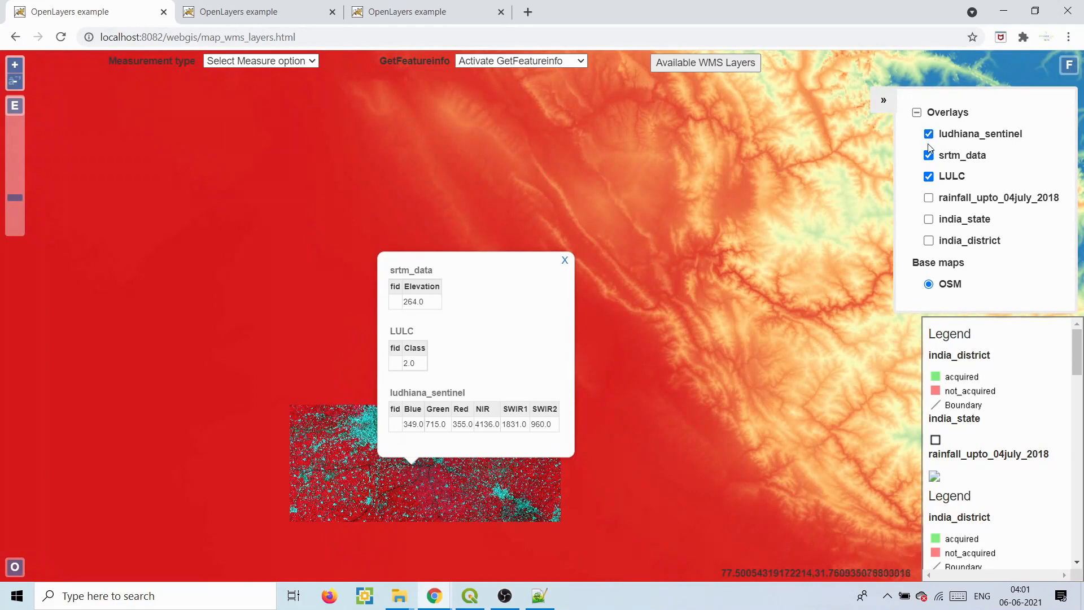
{"action": "left_click", "coordinate": [928, 156]}
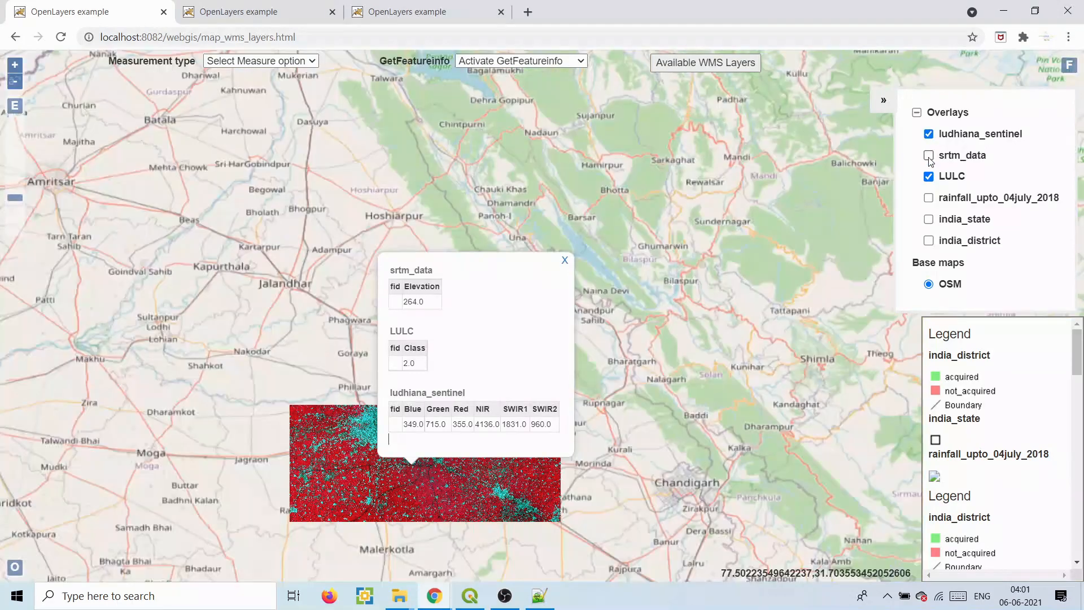
- Query LULC and sentinel pixel values at two points, close the popup and reload the map
{"action": "left_click", "coordinate": [443, 489]}
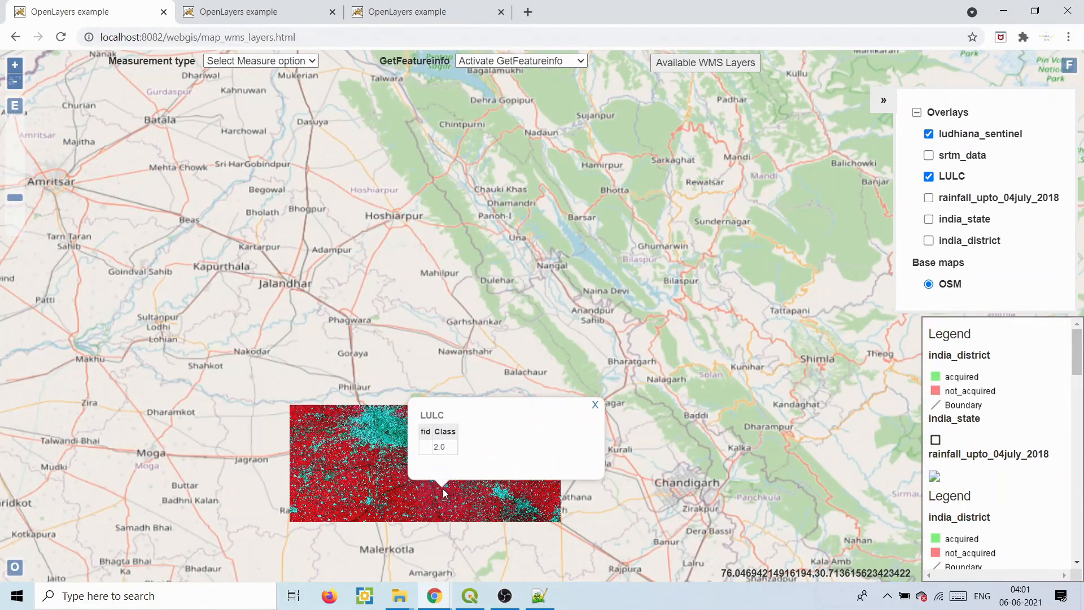
{"action": "left_click", "coordinate": [371, 422]}
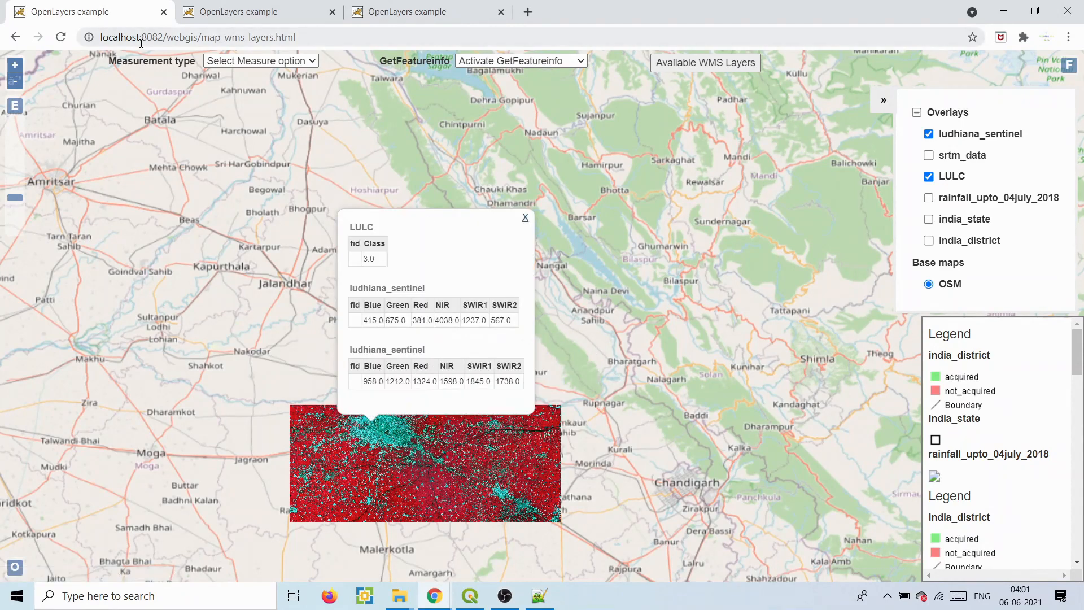
{"action": "left_click", "coordinate": [525, 218]}
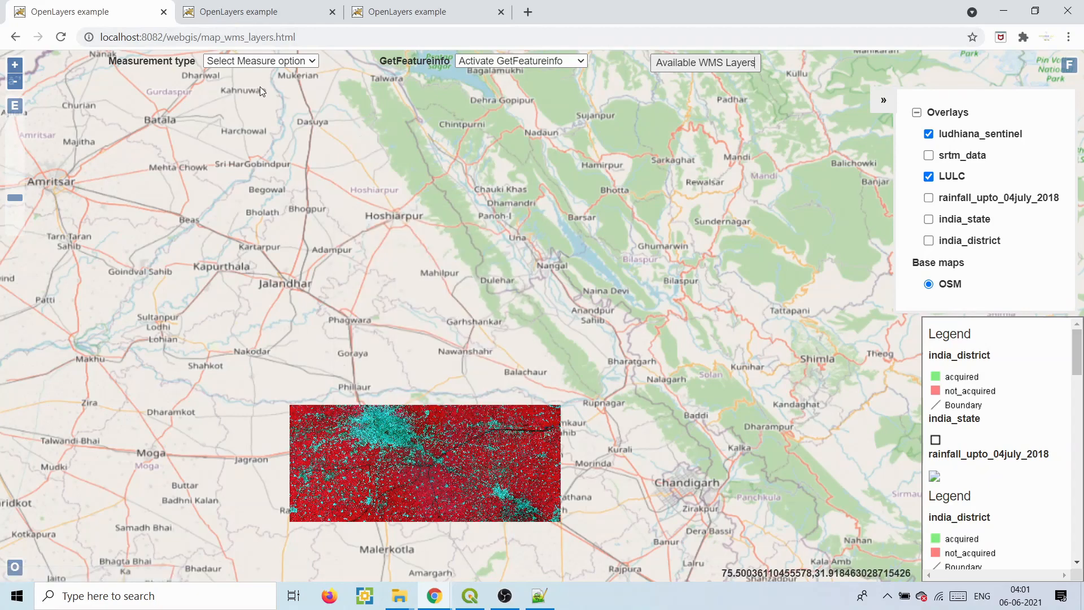
{"action": "left_click", "coordinate": [60, 37]}
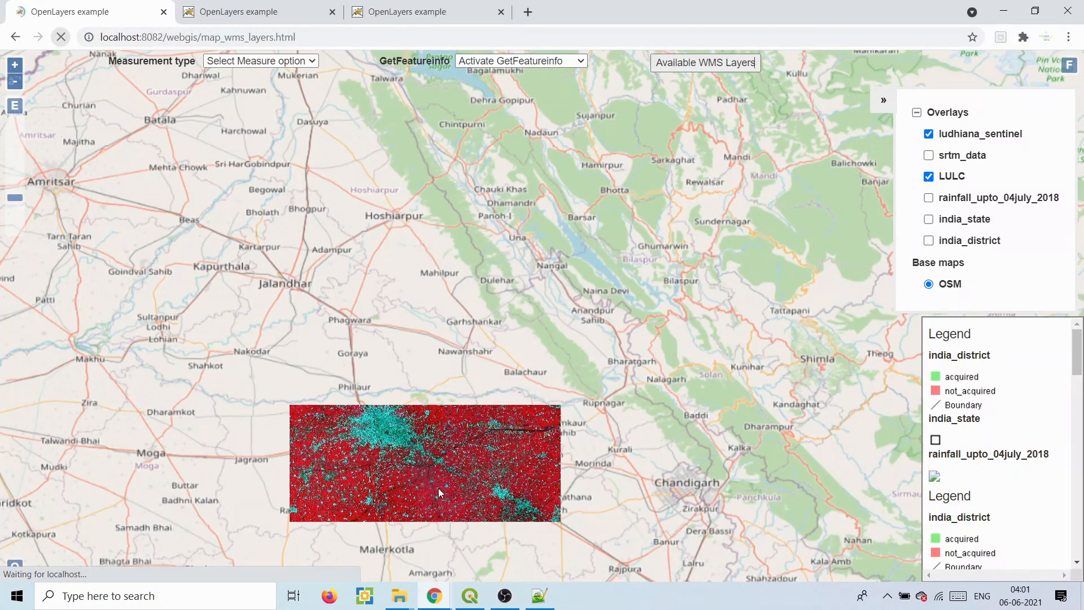
{"action": "left_click", "coordinate": [539, 596]}
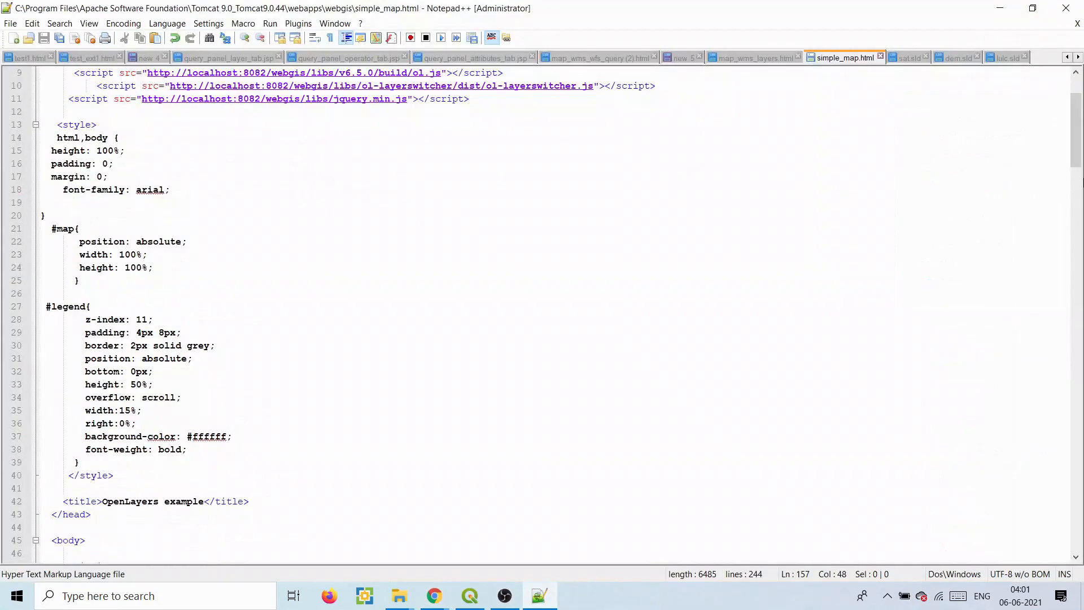
- Highlight the EPSG:4326 main view, the Base maps group and the Overlays WMS layers in simple_map.html
{"action": "left_click_drag", "start_coordinate": [1078, 141], "coordinate": [1079, 122]}
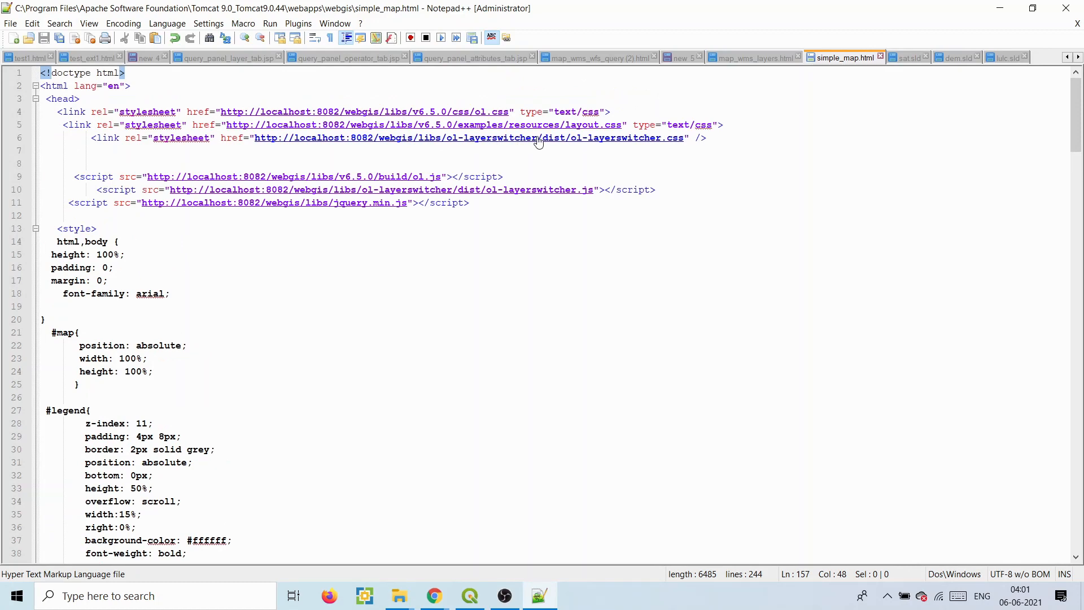
{"action": "left_click_drag", "start_coordinate": [1077, 133], "coordinate": [1079, 231]}
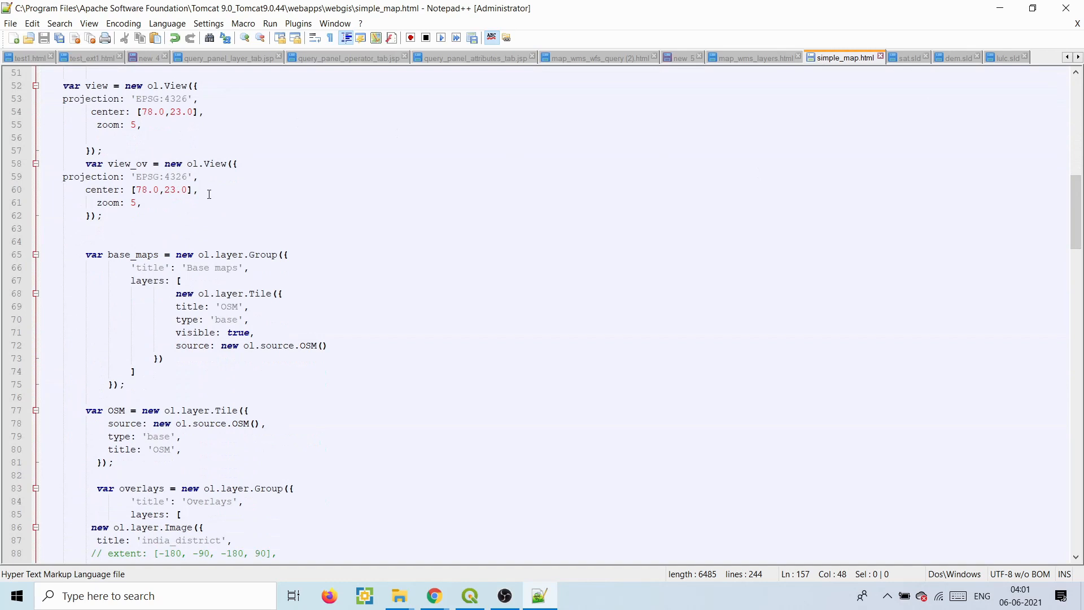
{"action": "left_click_drag", "start_coordinate": [141, 104], "coordinate": [163, 103]}
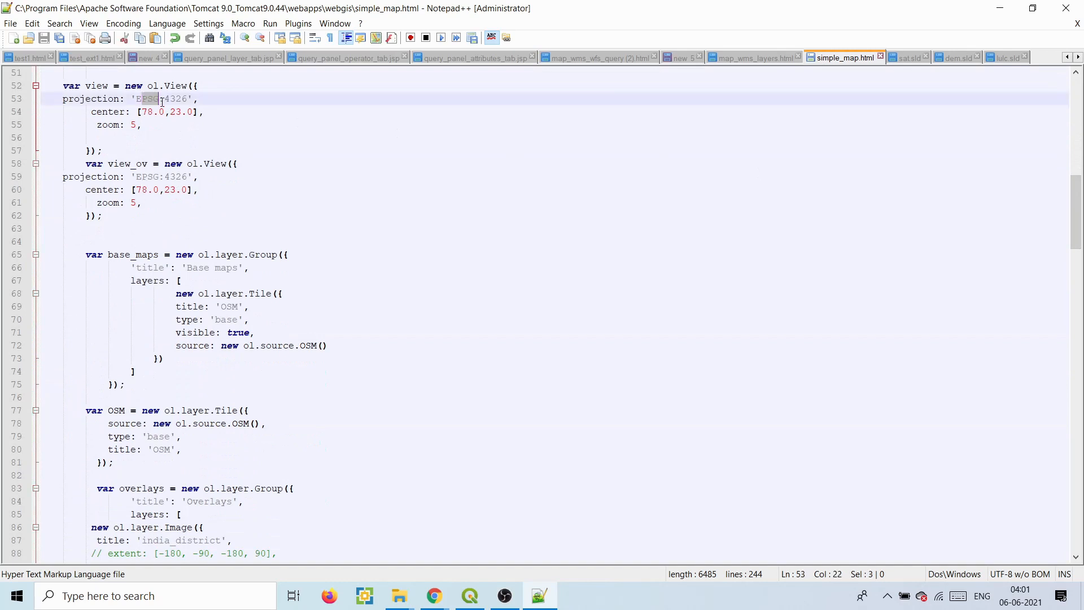
{"action": "left_click_drag", "start_coordinate": [141, 249], "coordinate": [246, 376]}
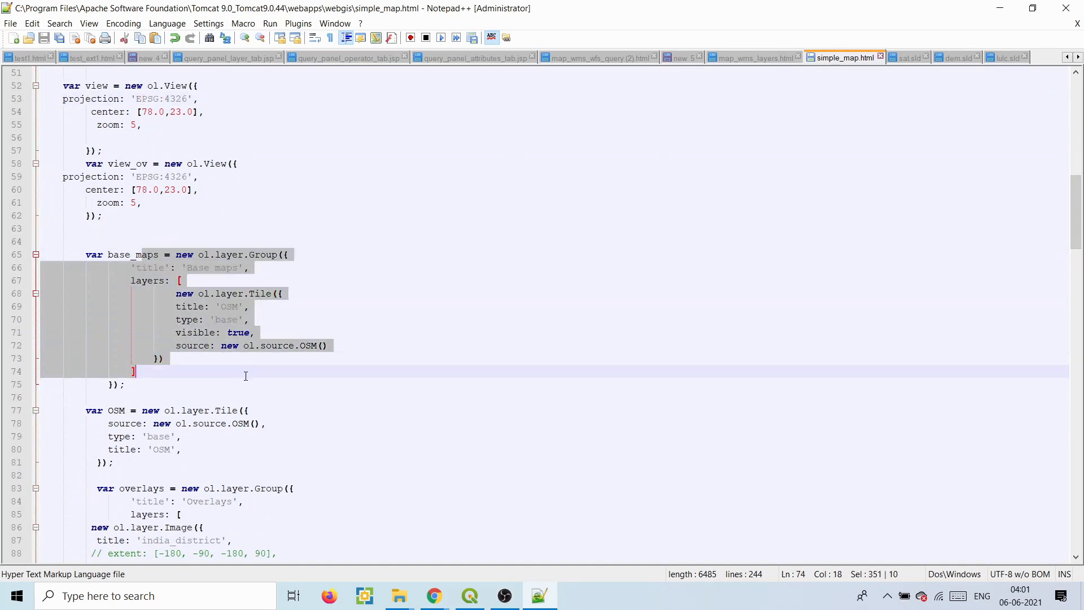
{"action": "left_click_drag", "start_coordinate": [132, 485], "coordinate": [204, 554]}
{"action": "left_click", "coordinate": [359, 462]}
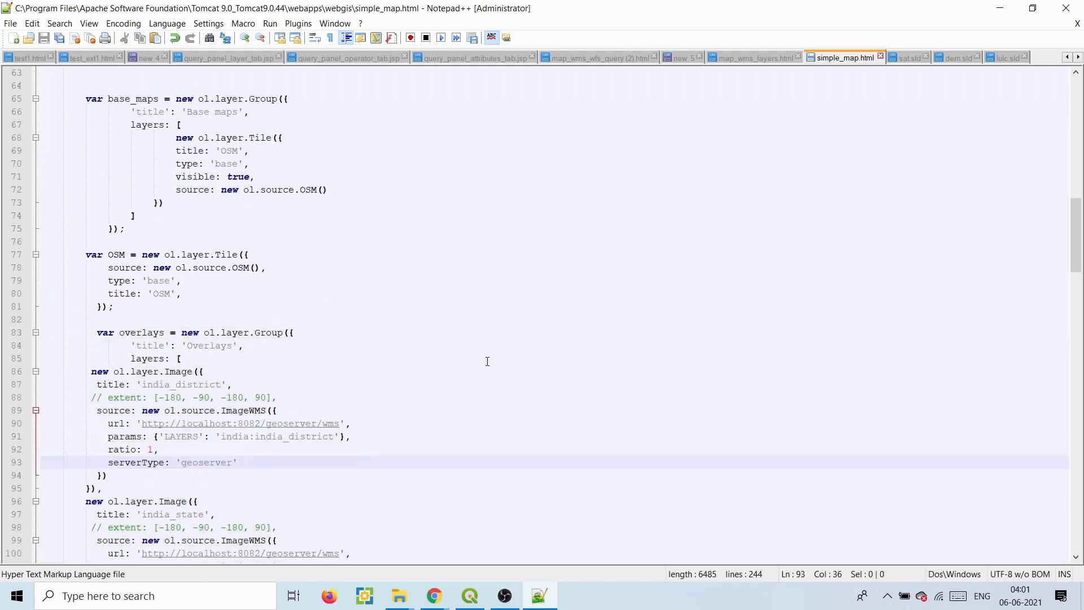
- Scroll further and select the Punjab raster layer definitions and legend code
{"action": "left_click_drag", "start_coordinate": [1079, 217], "coordinate": [1077, 322]}
{"action": "left_click_drag", "start_coordinate": [243, 242], "coordinate": [290, 429]}
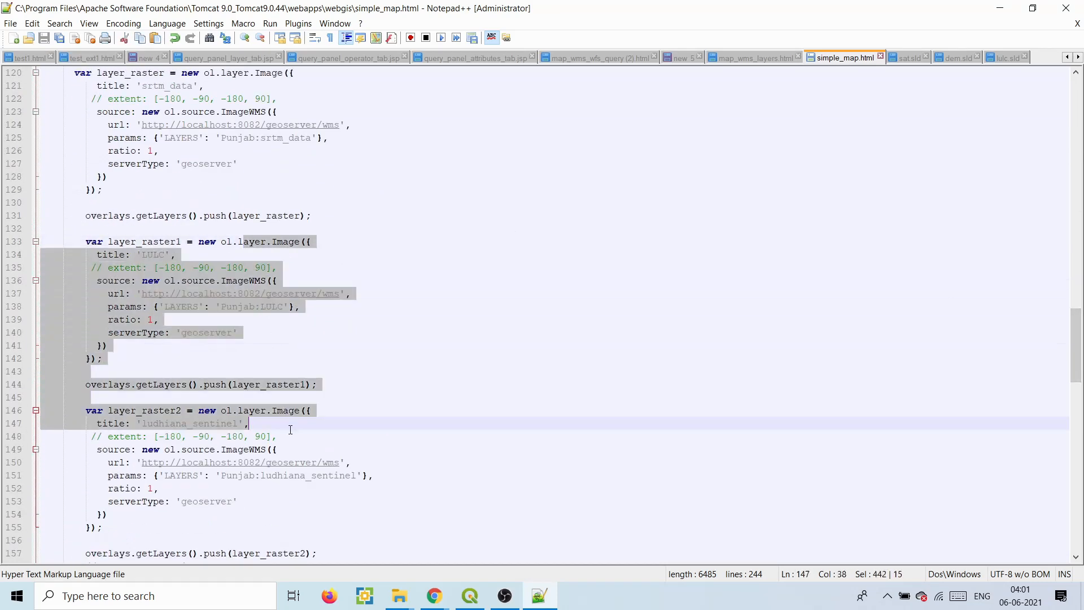
{"action": "left_click_drag", "start_coordinate": [1077, 364], "coordinate": [1077, 438]}
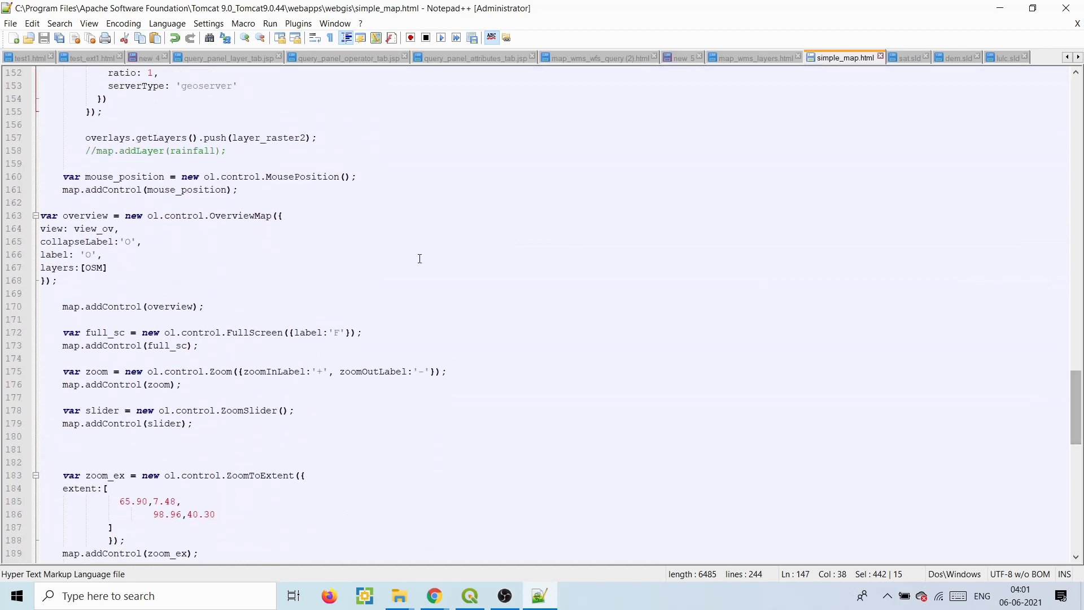
- Glance at the OpenLayers browser window, then shrink Notepad++ so the browser shows alongside it
{"action": "left_click", "coordinate": [435, 596]}
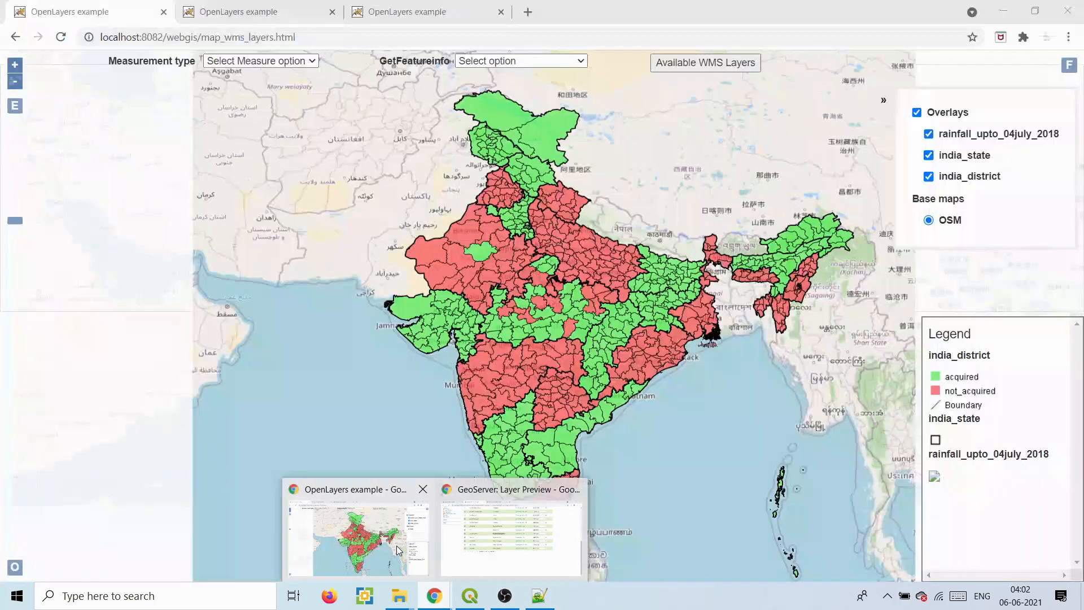
{"action": "left_click", "coordinate": [398, 550]}
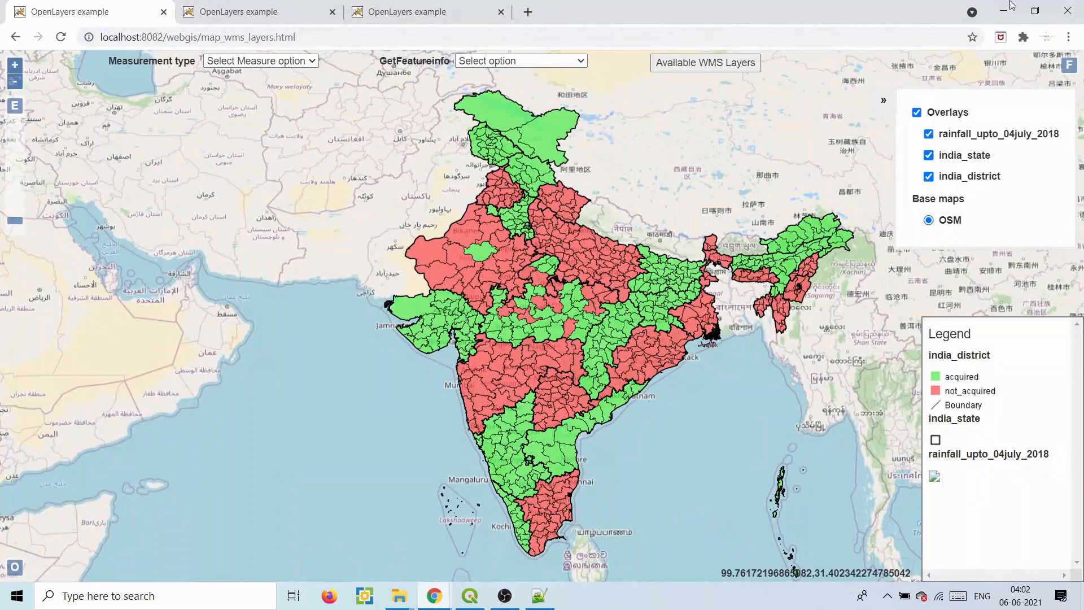
{"action": "left_click", "coordinate": [1003, 6]}
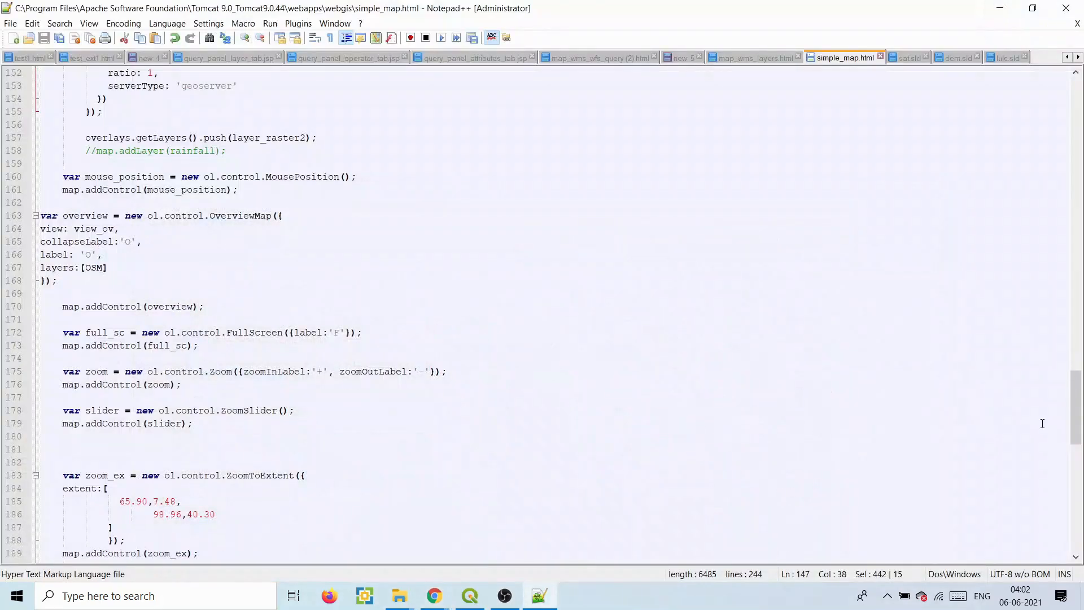
{"action": "left_click_drag", "start_coordinate": [1078, 416], "coordinate": [1078, 511]}
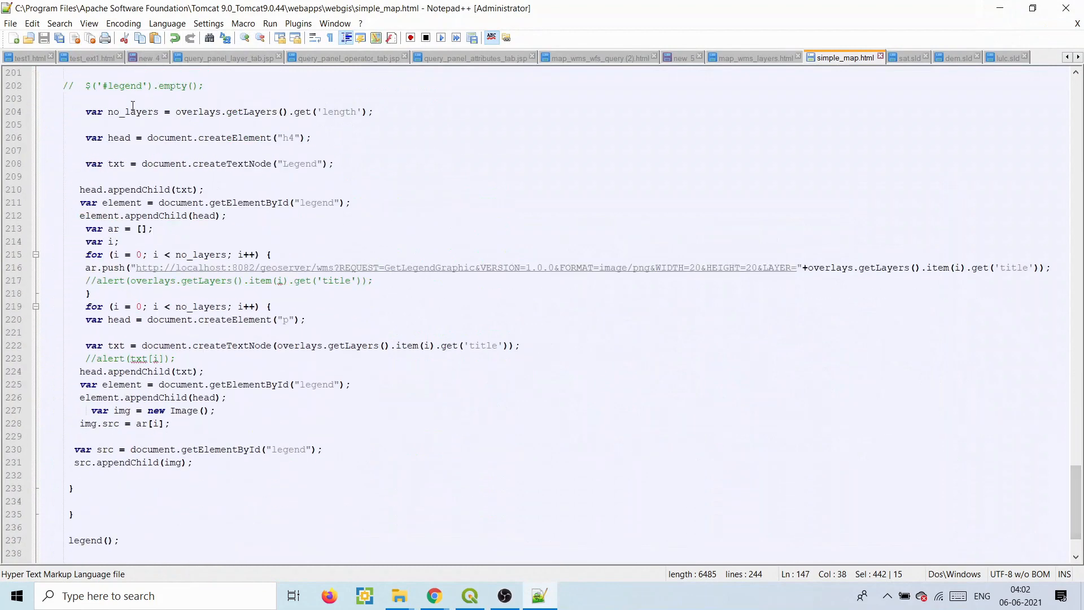
{"action": "left_click_drag", "start_coordinate": [893, 3], "coordinate": [979, 8]}
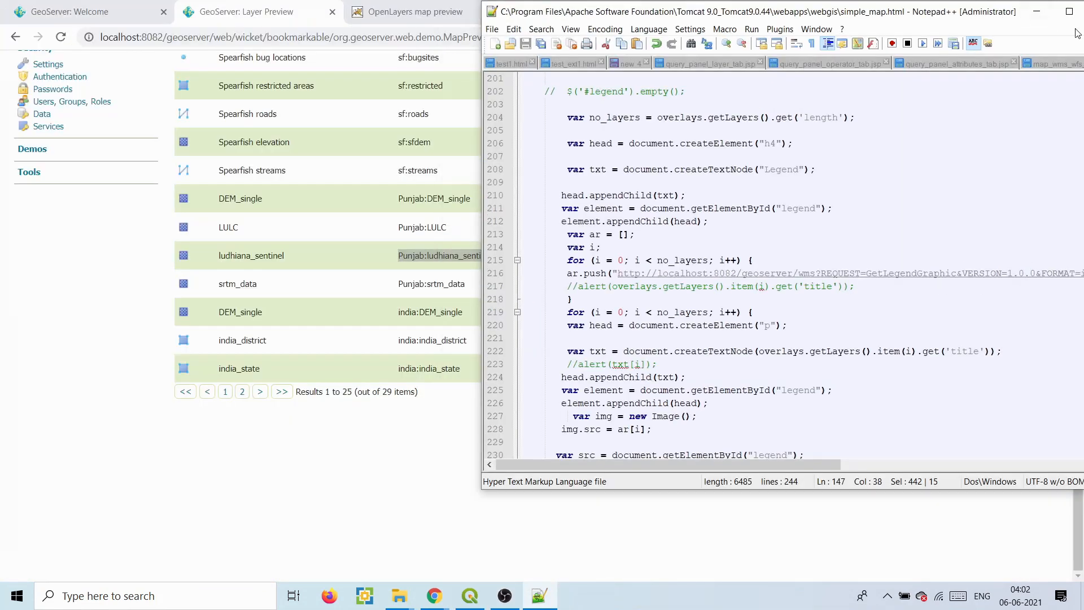
- Minimise Notepad++ and go to the GeoServer Welcome page in the browser
{"action": "left_click", "coordinate": [1068, 10]}
{"action": "left_click", "coordinate": [1005, 6]}
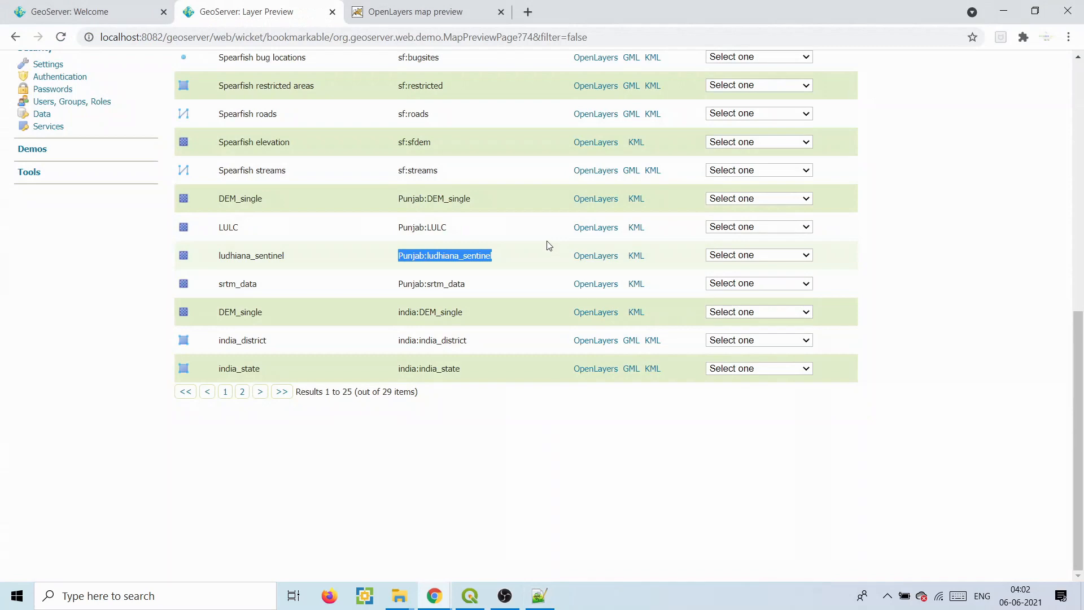
{"action": "left_click", "coordinate": [399, 6]}
{"action": "left_click", "coordinate": [66, 7]}
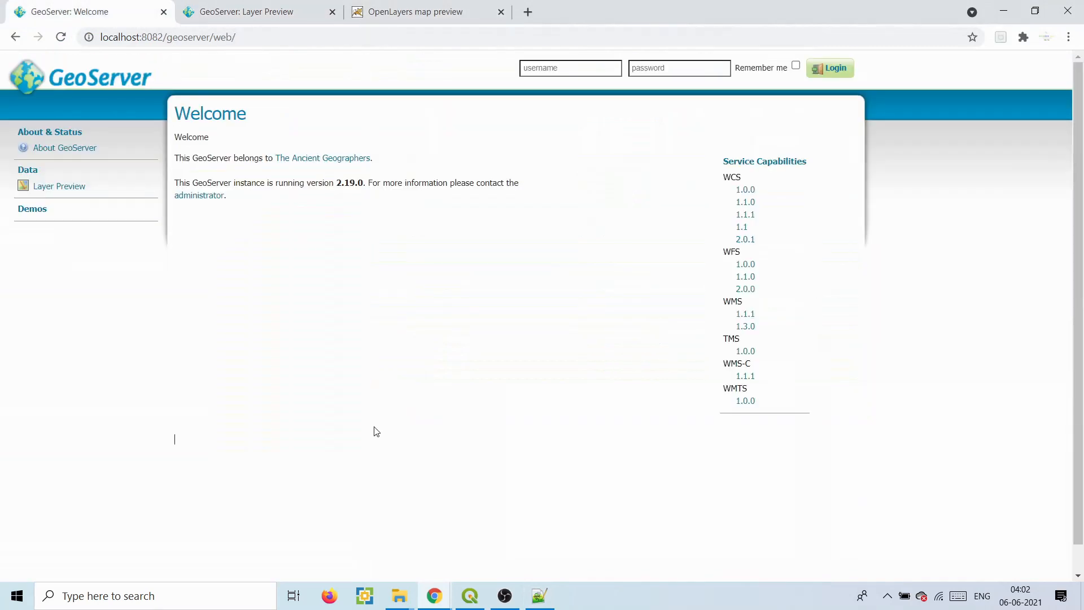
- Bring forward the OpenLayers example window and open the map_wms_wfs_spatial_query.html tab
{"action": "mouse_move", "coordinate": [424, 602]}
{"action": "left_click", "coordinate": [401, 555]}
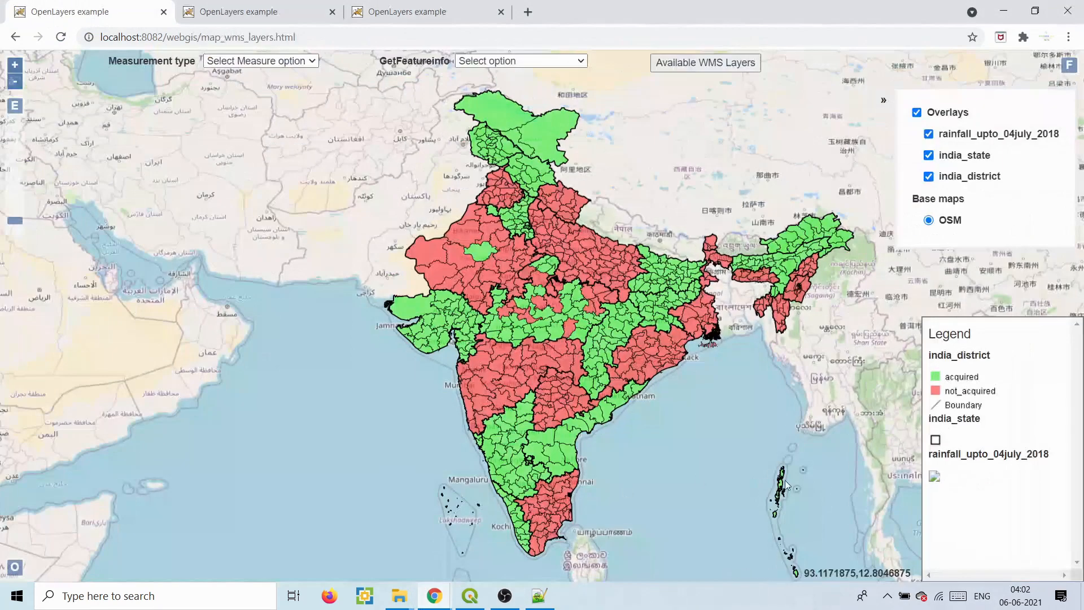
{"action": "left_click", "coordinate": [225, 12]}
{"action": "left_click", "coordinate": [395, 11]}
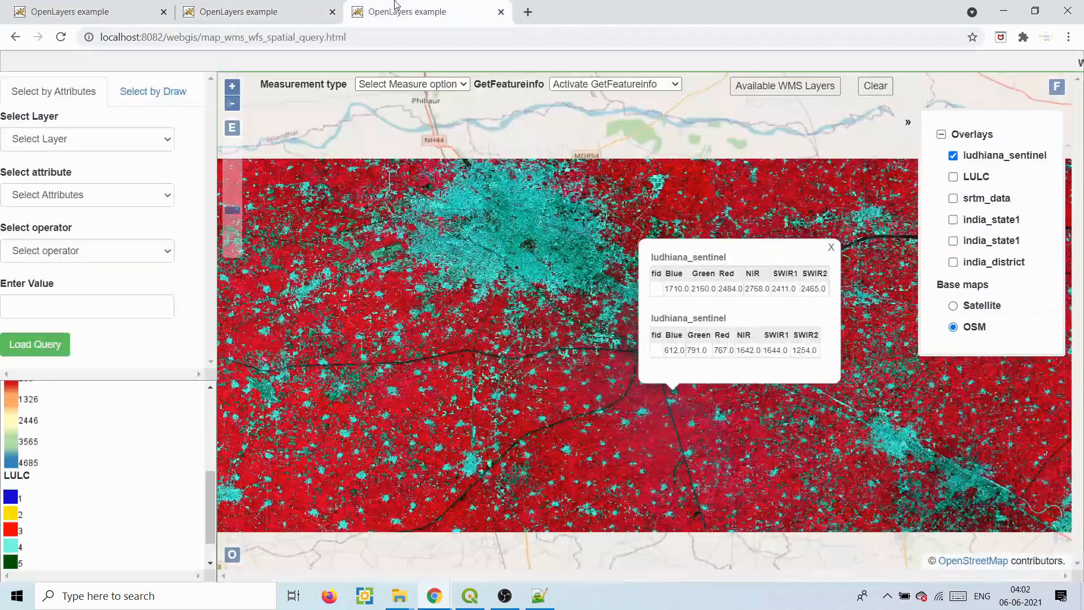
- Pan the Sentinel image, check the available WMS layers, and query pixel values at two spots
{"action": "left_click_drag", "start_coordinate": [467, 178], "coordinate": [513, 179]}
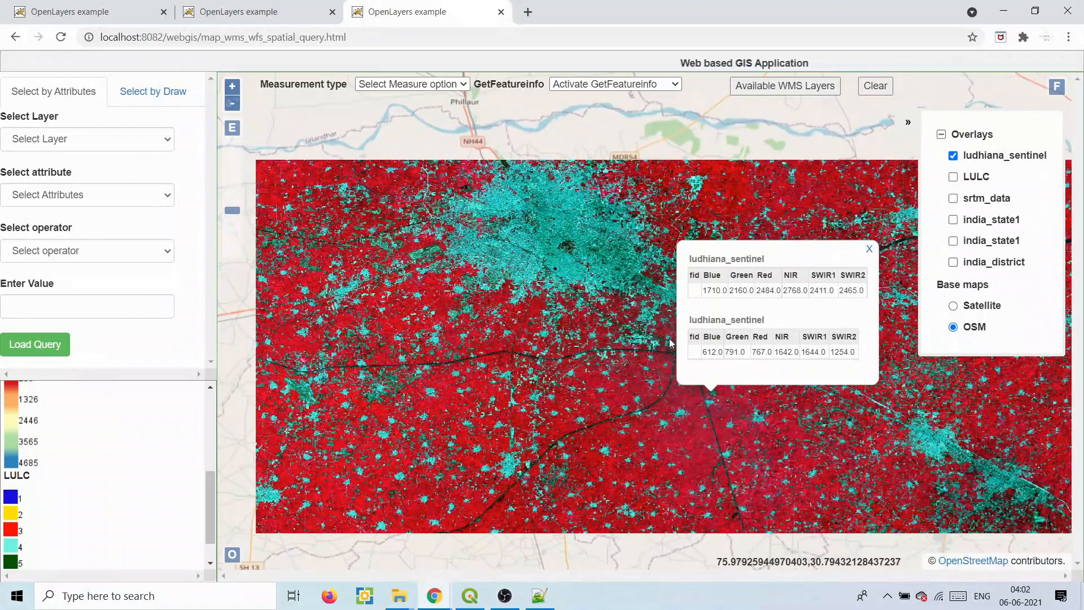
{"action": "left_click_drag", "start_coordinate": [561, 316], "coordinate": [517, 285]}
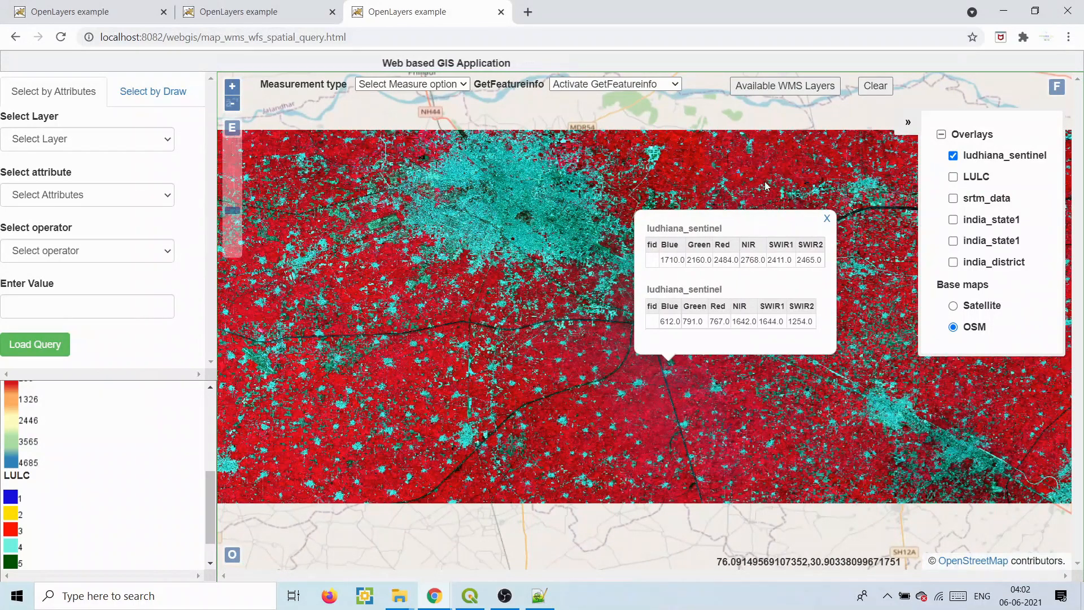
{"action": "left_click", "coordinate": [785, 85]}
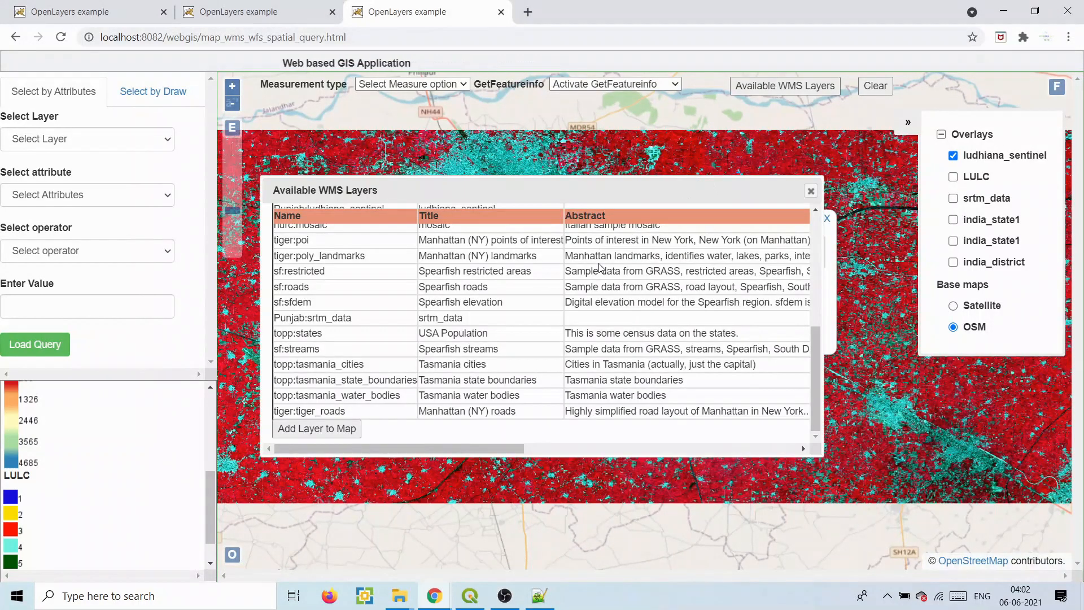
{"action": "left_click", "coordinate": [810, 190]}
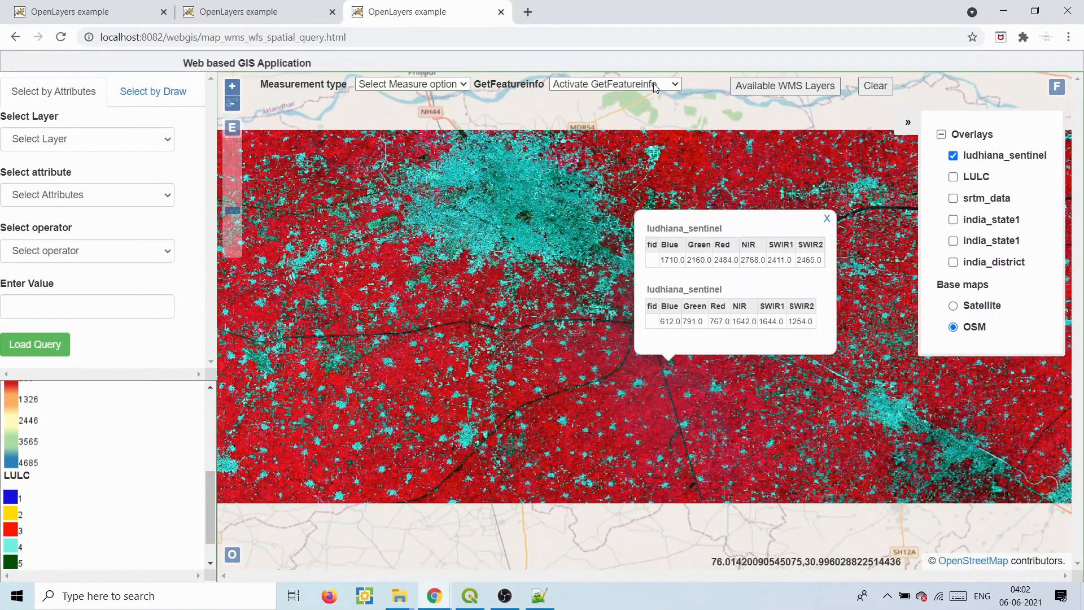
{"action": "left_click", "coordinate": [571, 311]}
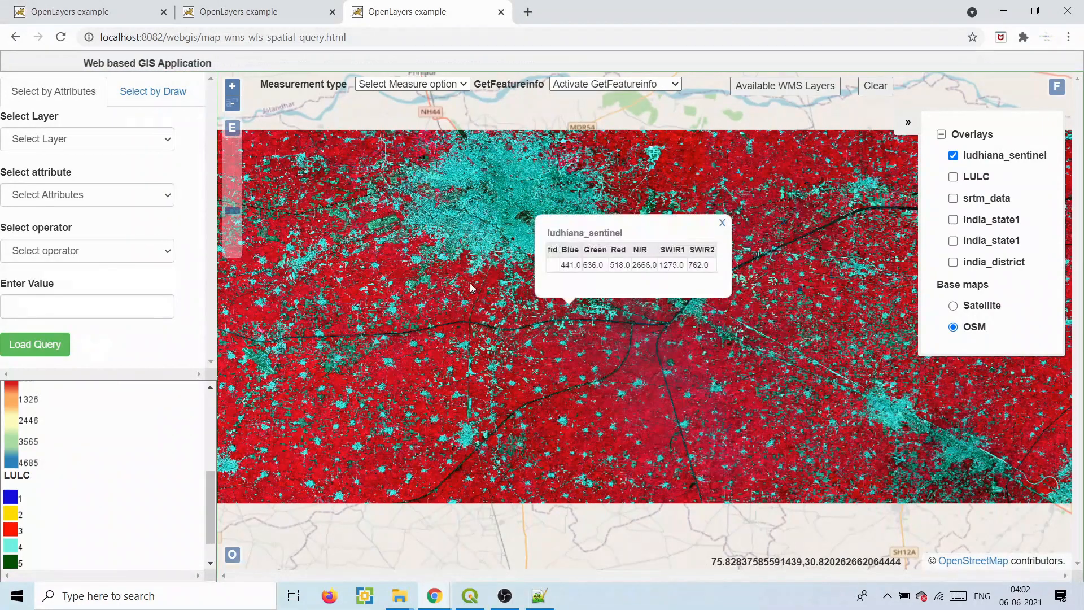
{"action": "left_click", "coordinate": [470, 283]}
- Deactivate GetFeatureInfo, return to the India district map tab and minimise the browser
{"action": "left_click", "coordinate": [587, 86]}
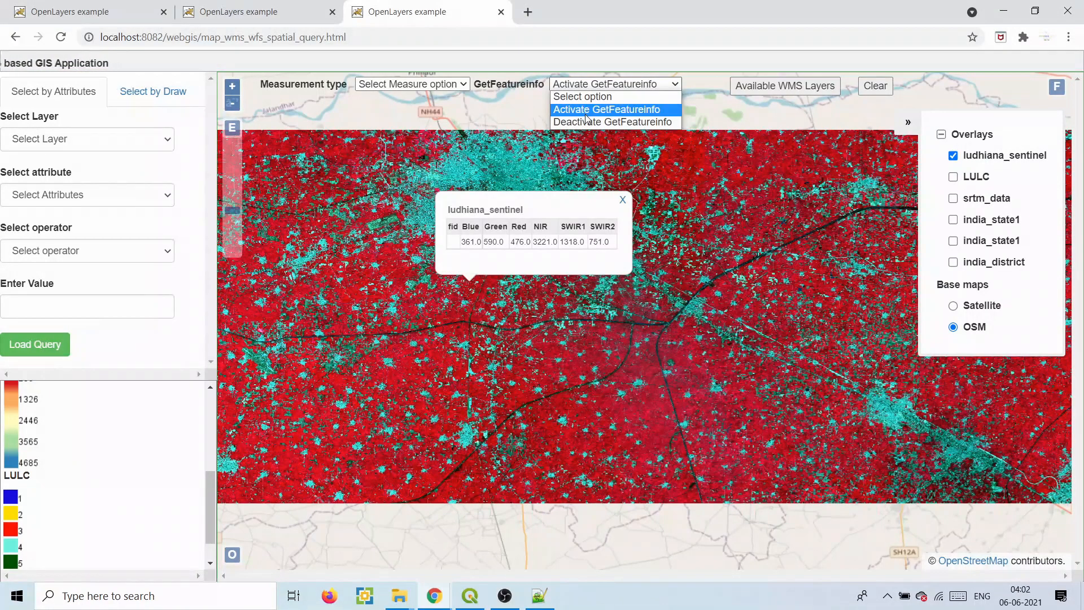
{"action": "left_click", "coordinate": [587, 122]}
{"action": "left_click", "coordinate": [148, 140]}
{"action": "left_click", "coordinate": [148, 139]}
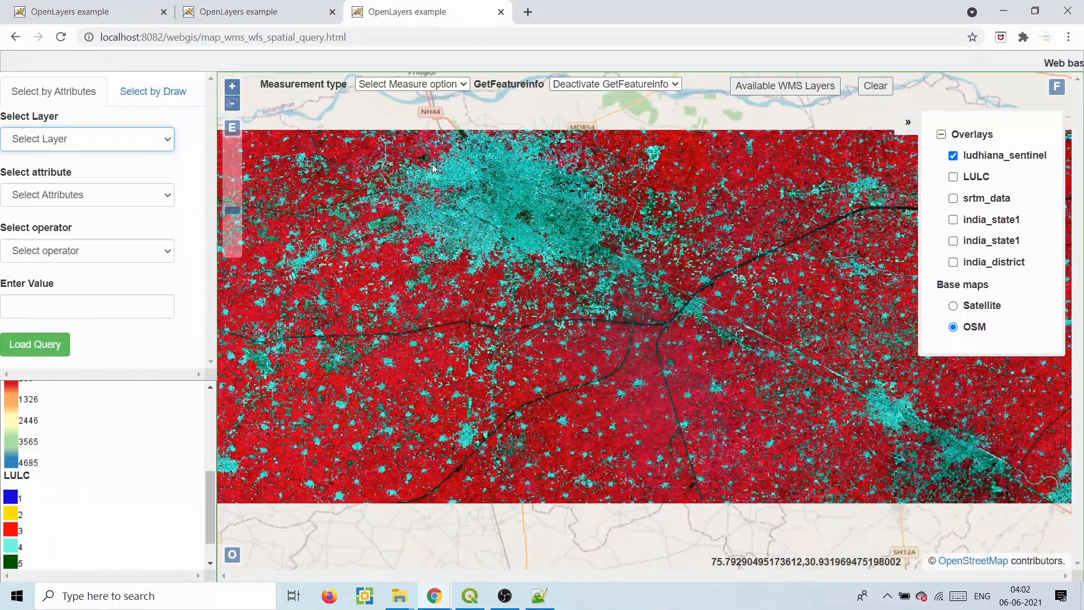
{"action": "left_click", "coordinate": [271, 8]}
{"action": "left_click", "coordinate": [131, 9]}
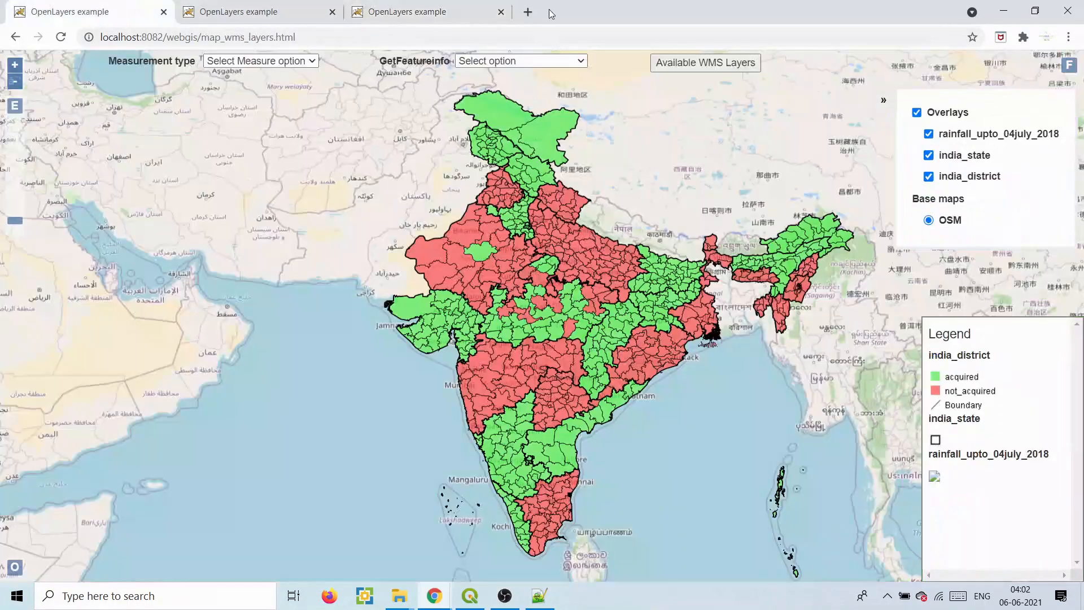
{"action": "left_click", "coordinate": [1001, 11]}
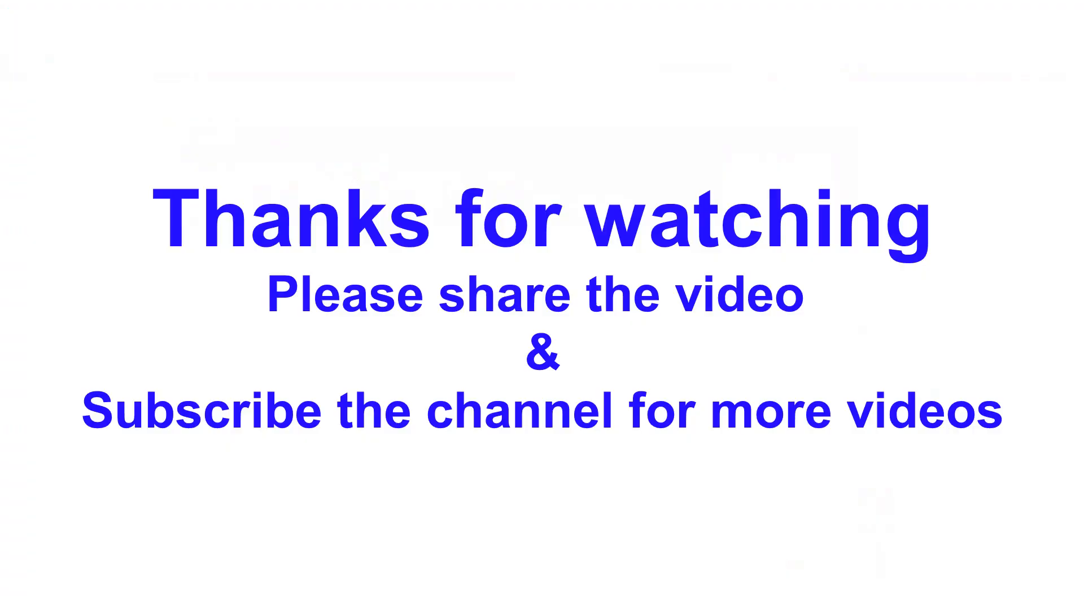